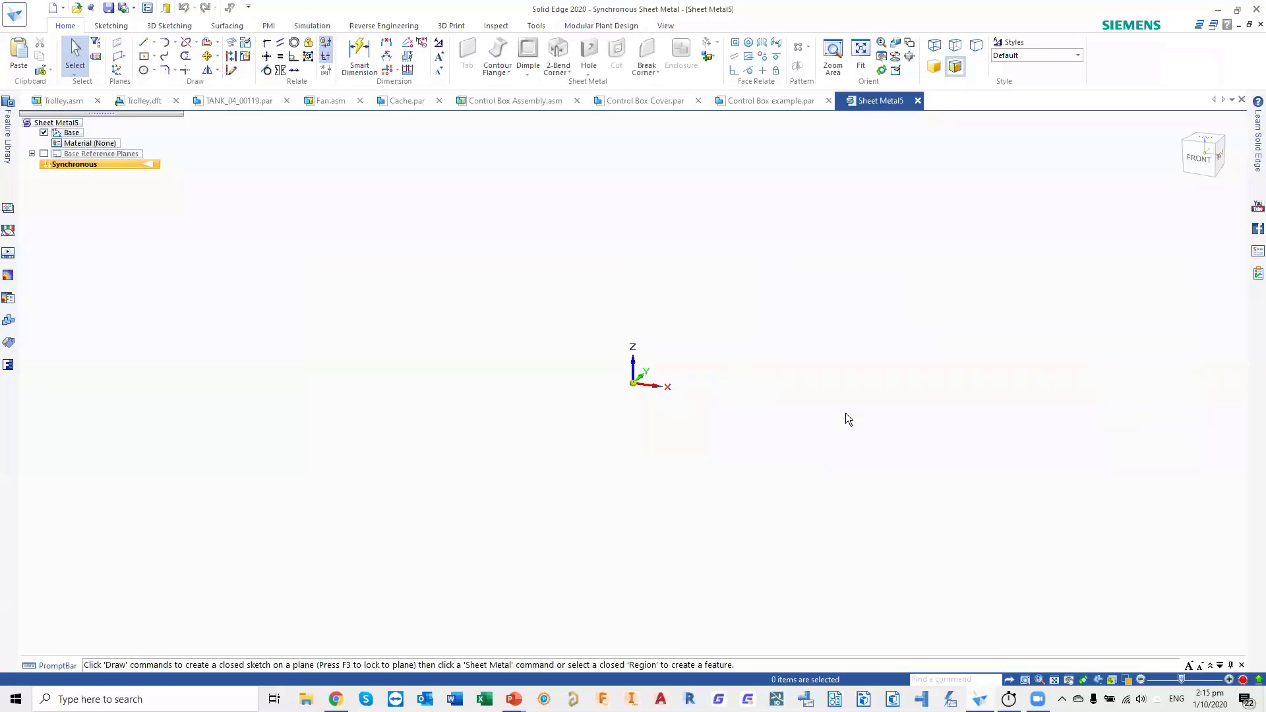
- Sketch a rectangle about 100 by 51 mm centred on the origin in the horizontal base plane
{"action": "right_click_drag", "start_coordinate": [846, 413], "coordinate": [869, 392]}
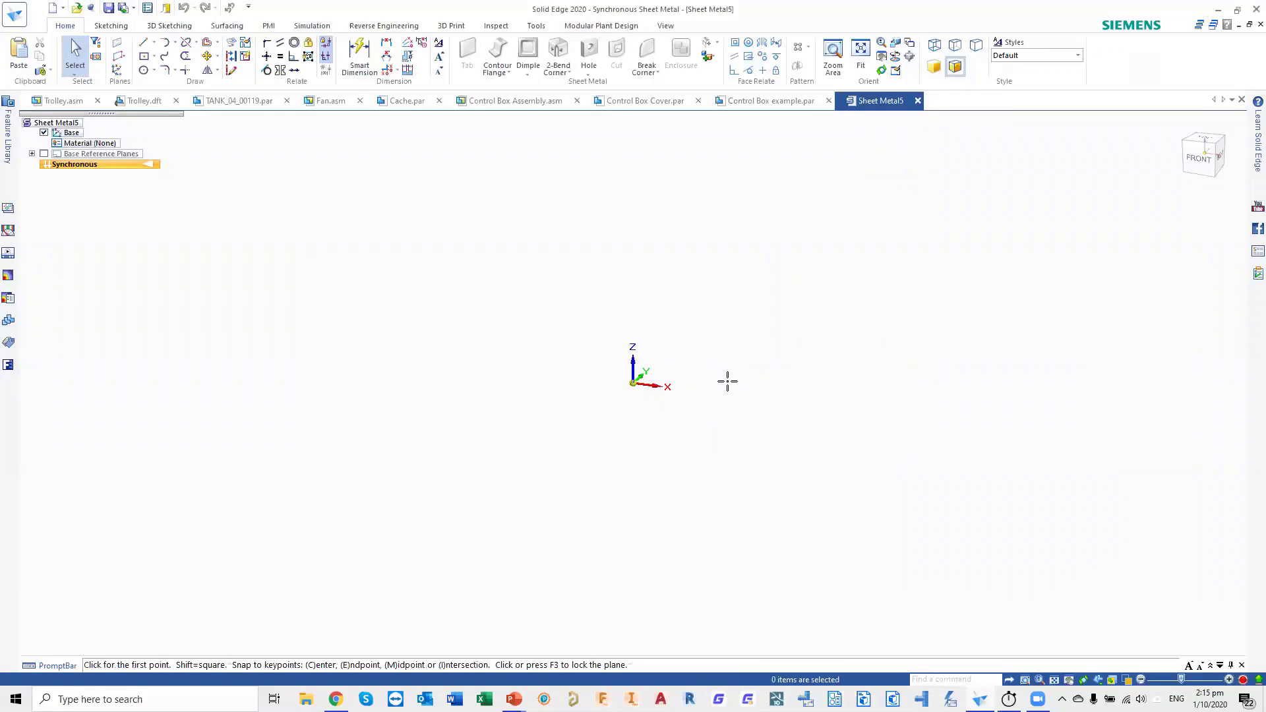
{"action": "key", "text": "F3"}
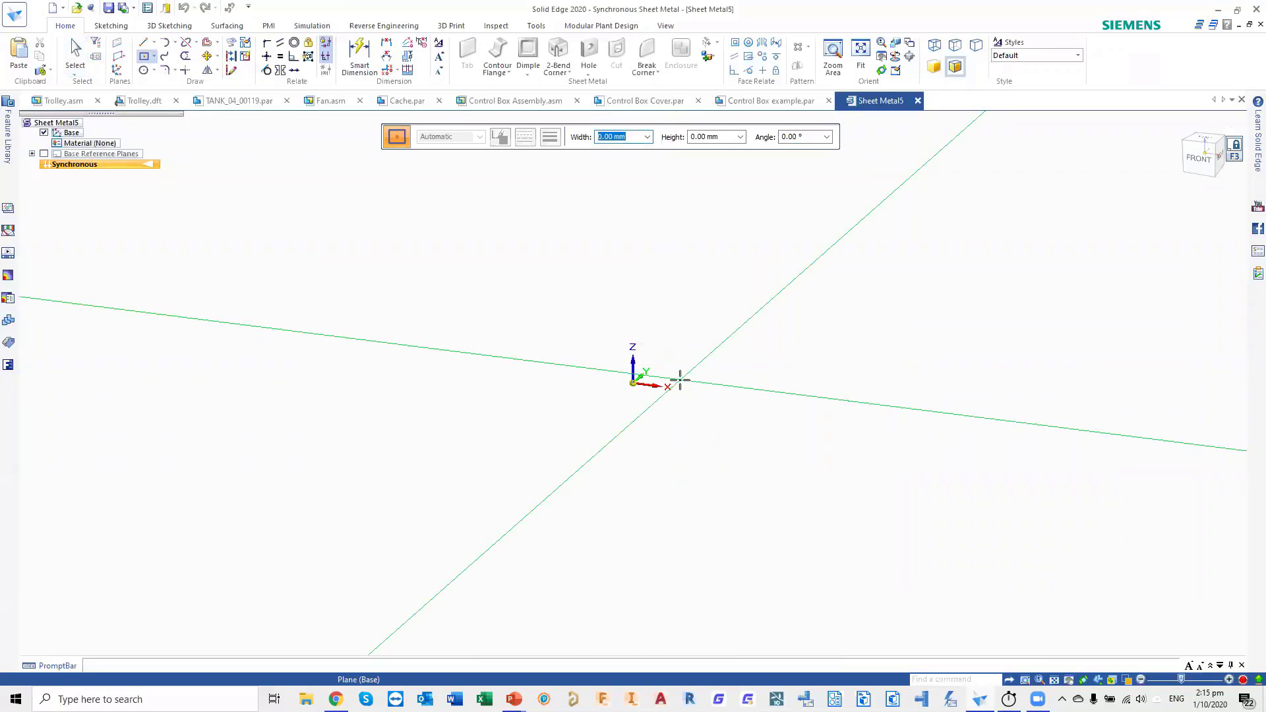
{"action": "left_click", "coordinate": [634, 384]}
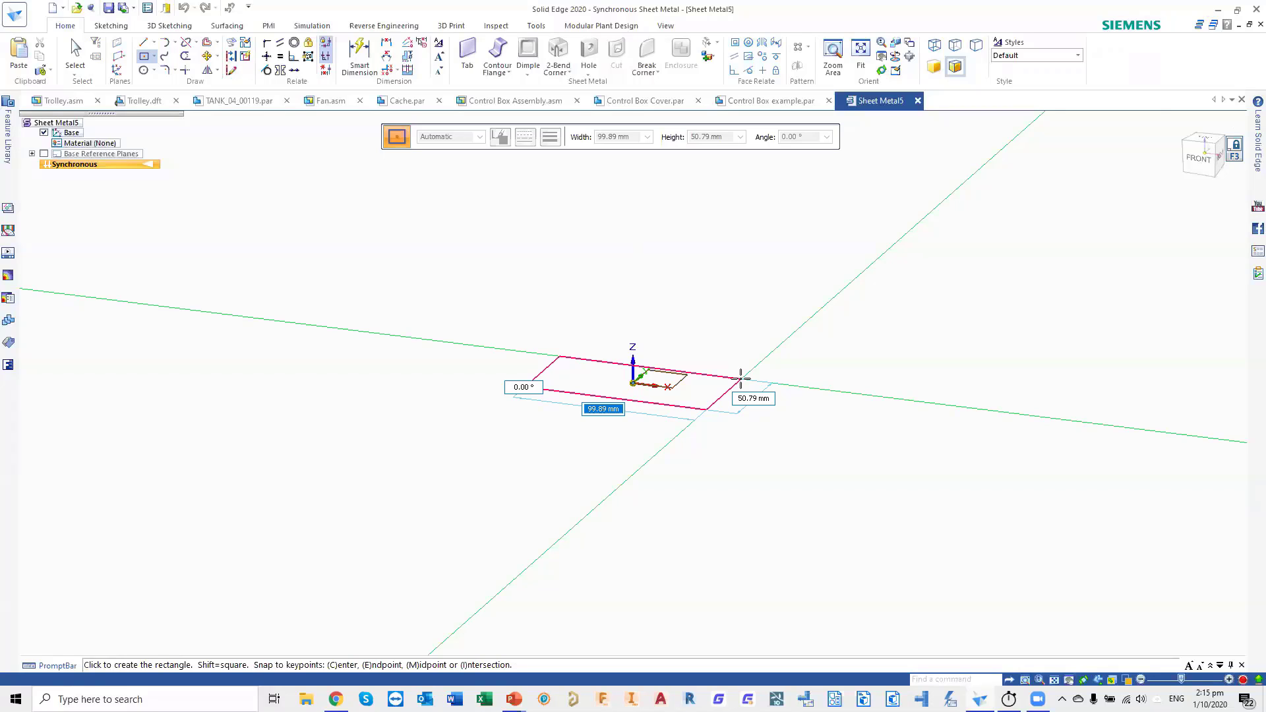
{"action": "left_click", "coordinate": [740, 378]}
{"action": "key", "text": "Escape"}
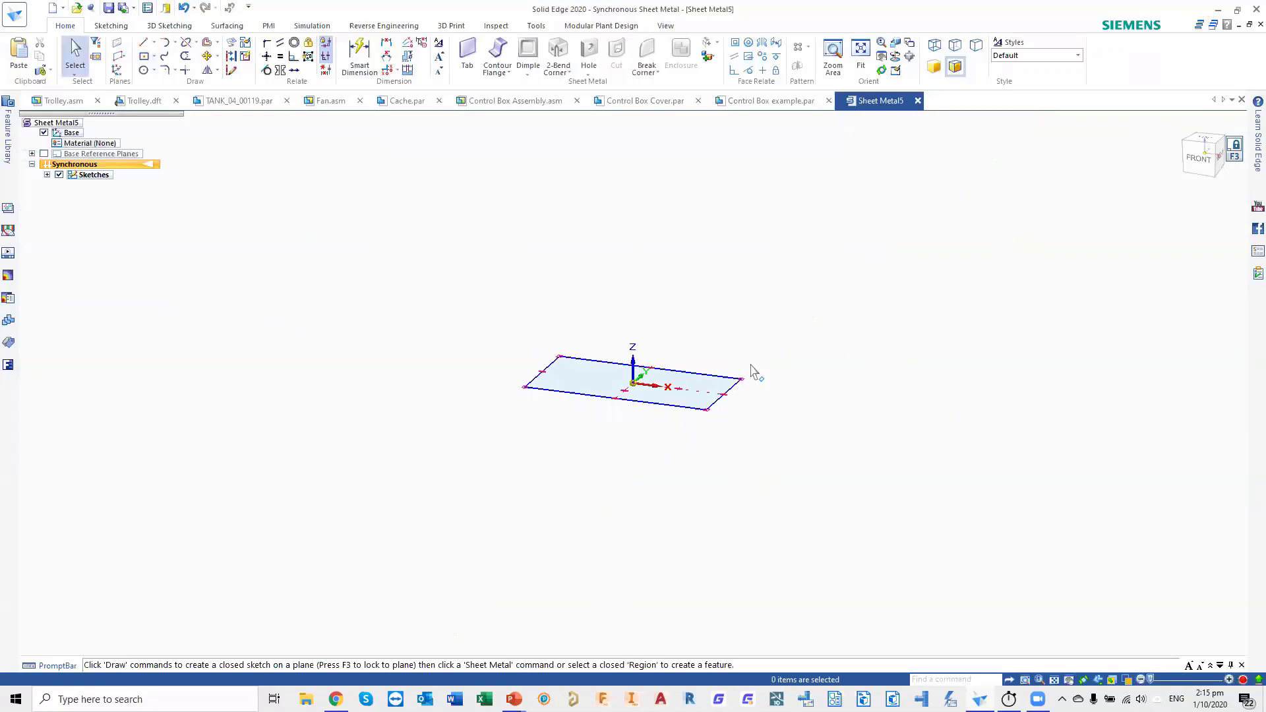
- Create a tab from the rectangular sketch region with a material thickness of 0.9 mm
{"action": "scroll", "coordinate": [739, 383], "scroll_direction": "up", "scroll_amount": 2}
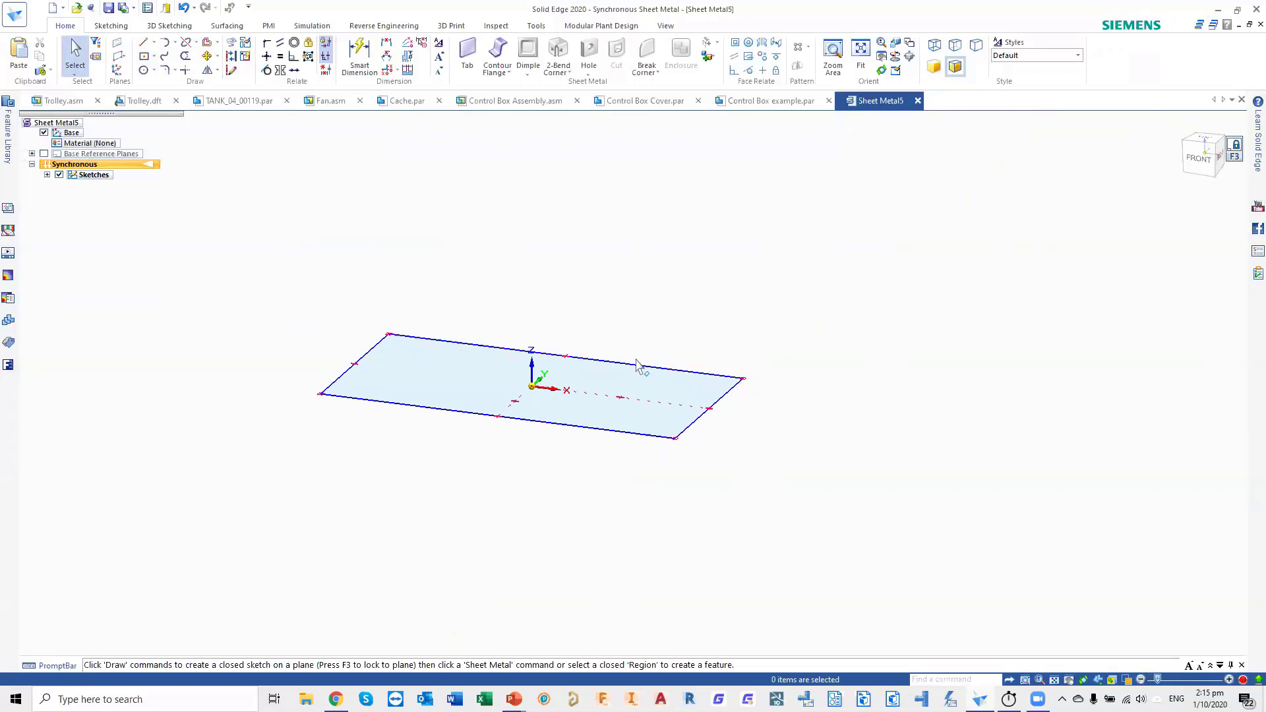
{"action": "middle_click_drag", "start_coordinate": [636, 359], "coordinate": [749, 382], "text": "shift"}
{"action": "scroll", "coordinate": [751, 383], "scroll_direction": "down", "scroll_amount": 1}
{"action": "scroll", "coordinate": [793, 366], "scroll_direction": "up", "scroll_amount": 1}
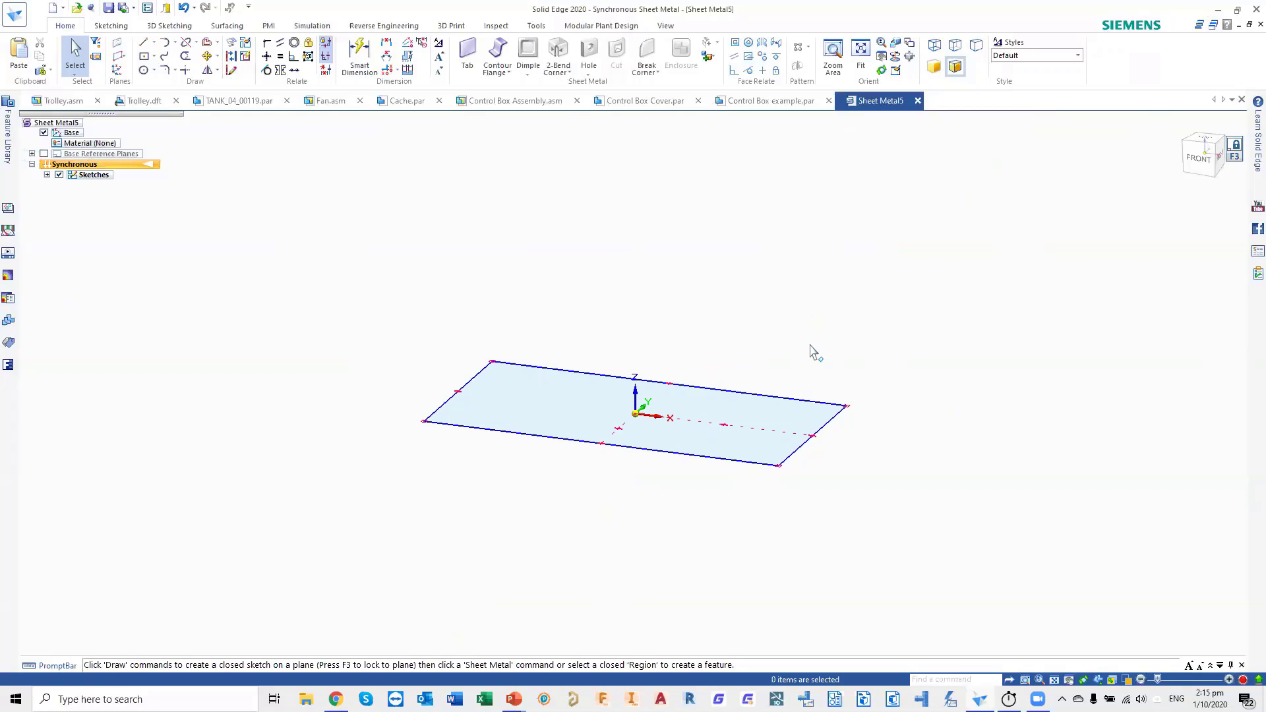
{"action": "left_click", "coordinate": [739, 419]}
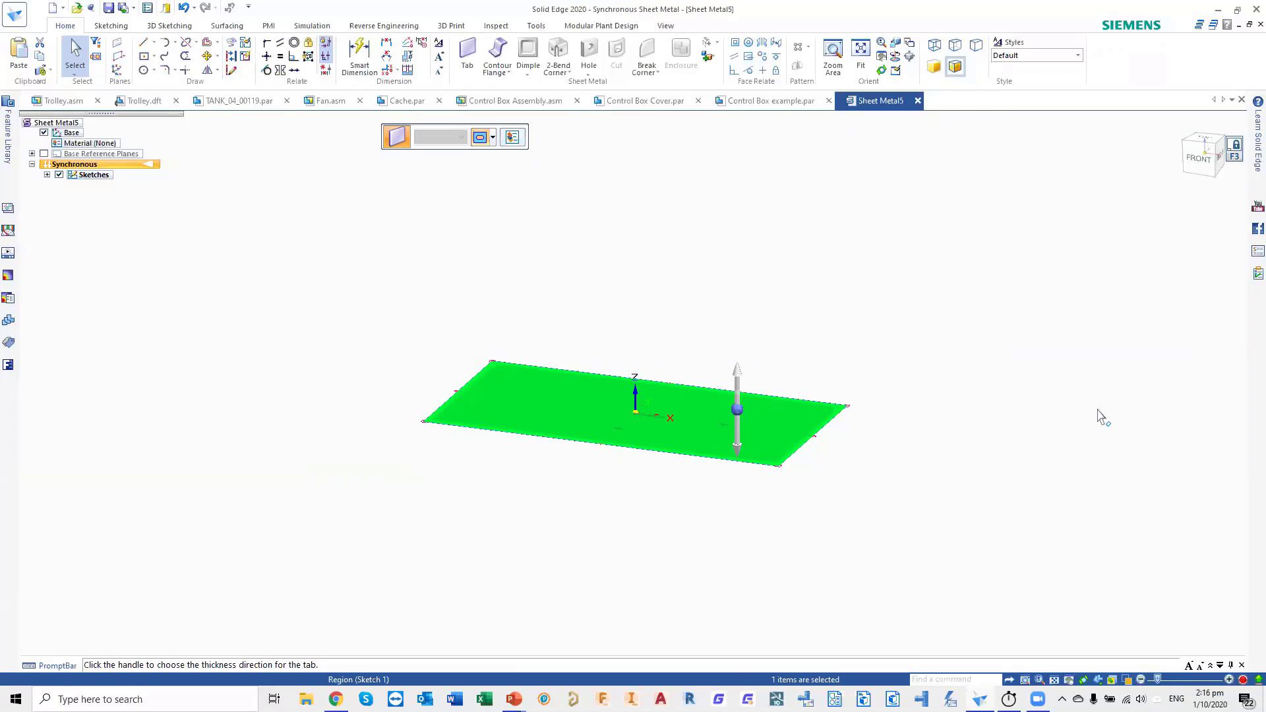
{"action": "left_click", "coordinate": [737, 386]}
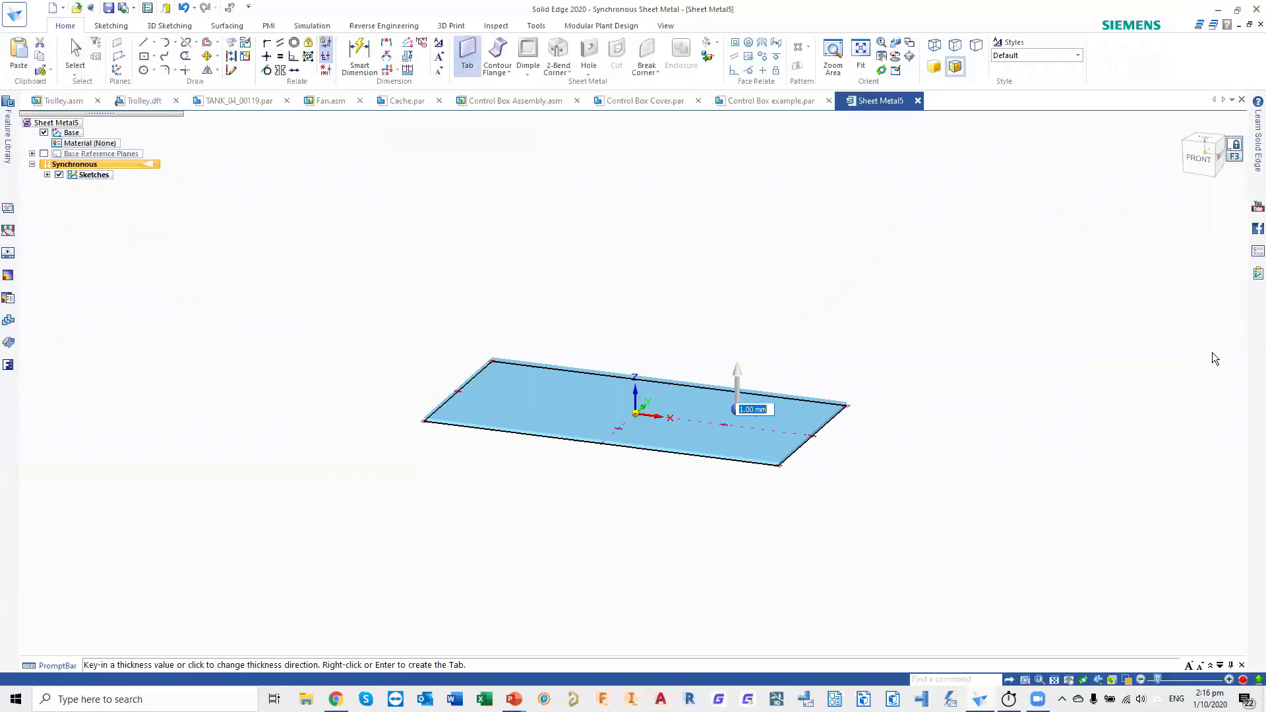
{"action": "type", "text": ".9"}
{"action": "key", "text": "Return"}
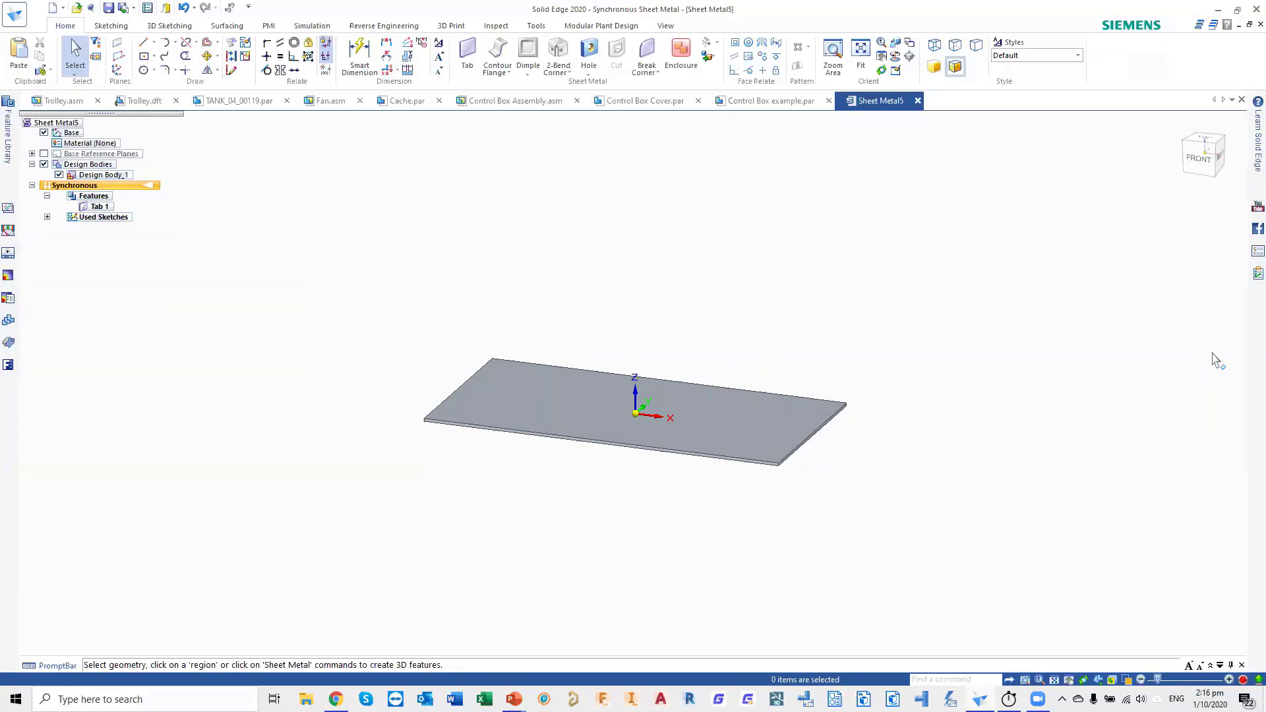
- Add matching 90° flanges pointing down from both short ends of the plate, with the flange material outside the edges
{"action": "scroll", "coordinate": [828, 461], "scroll_direction": "up", "scroll_amount": 1}
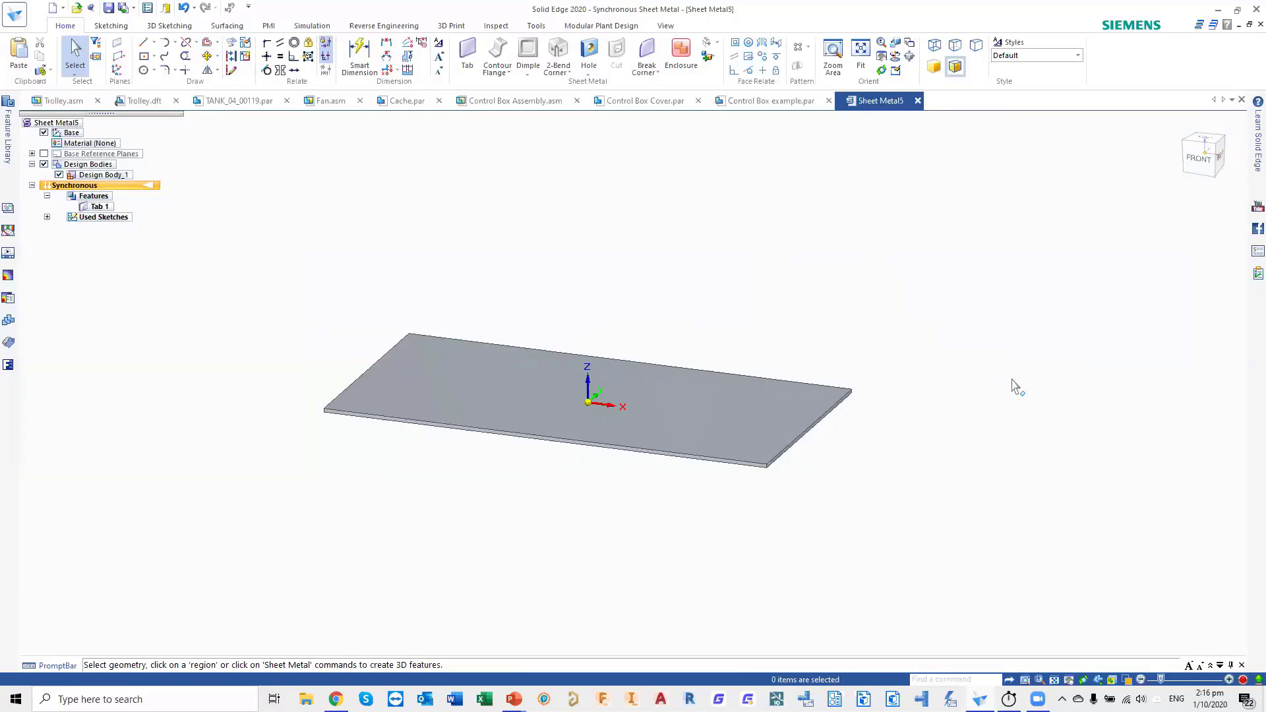
{"action": "left_click", "coordinate": [809, 434]}
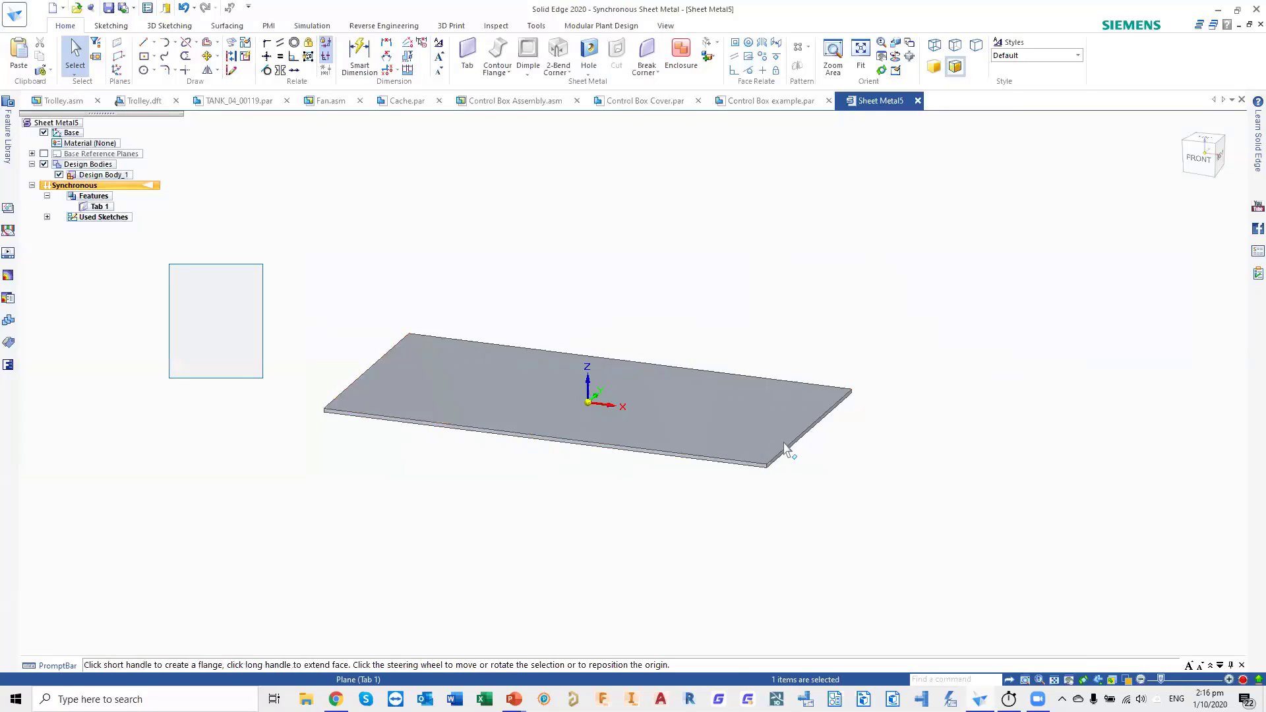
{"action": "left_click", "coordinate": [356, 389], "text": "ctrl"}
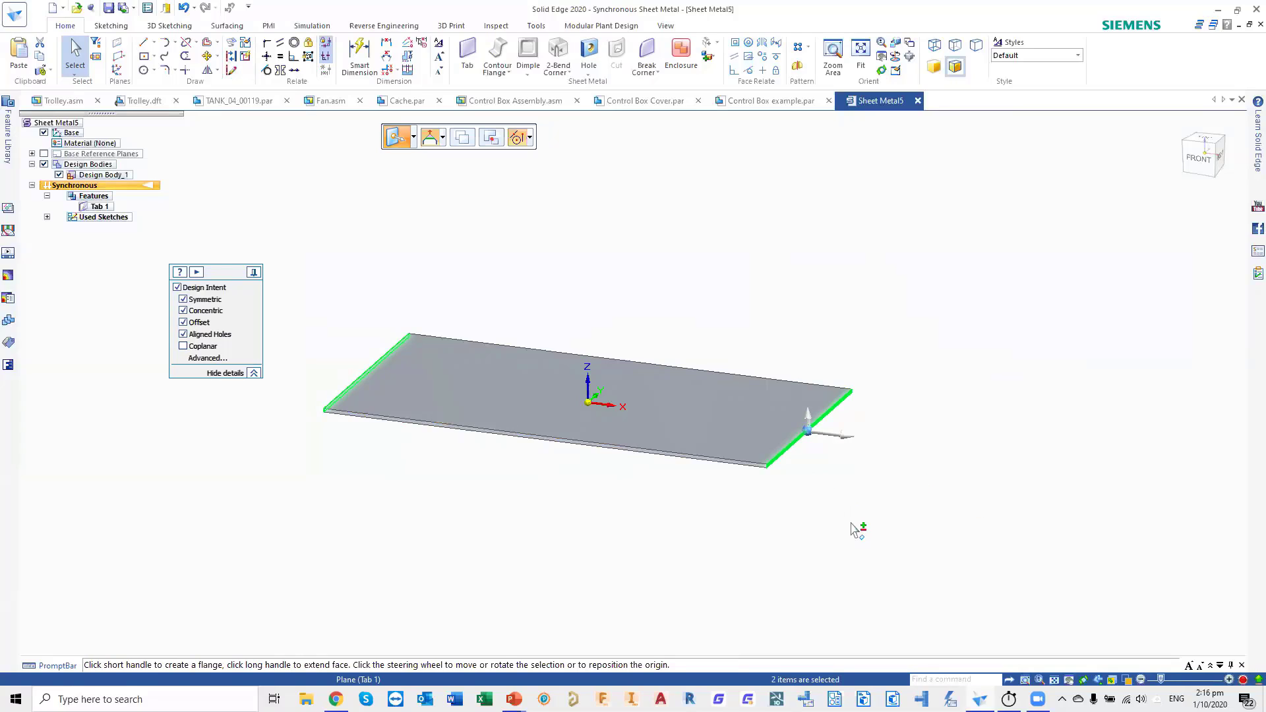
{"action": "left_click", "coordinate": [812, 422]}
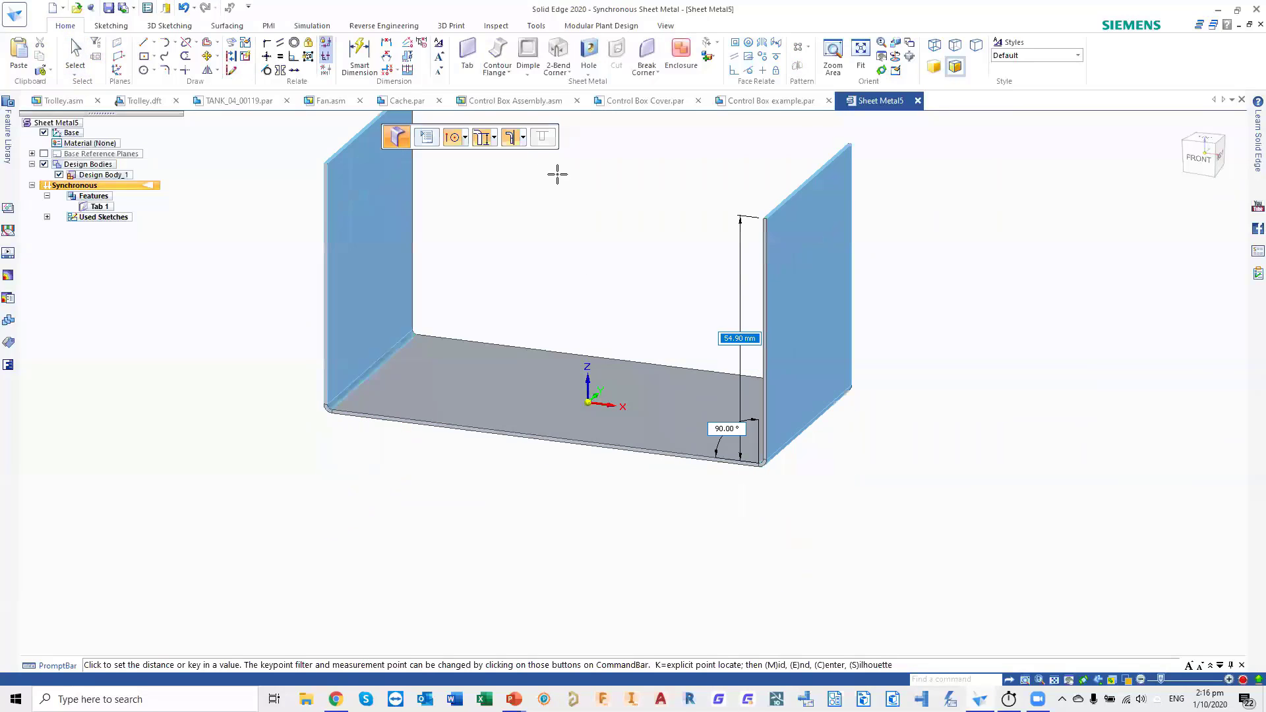
{"action": "left_click", "coordinate": [521, 137]}
{"action": "left_click", "coordinate": [536, 170]}
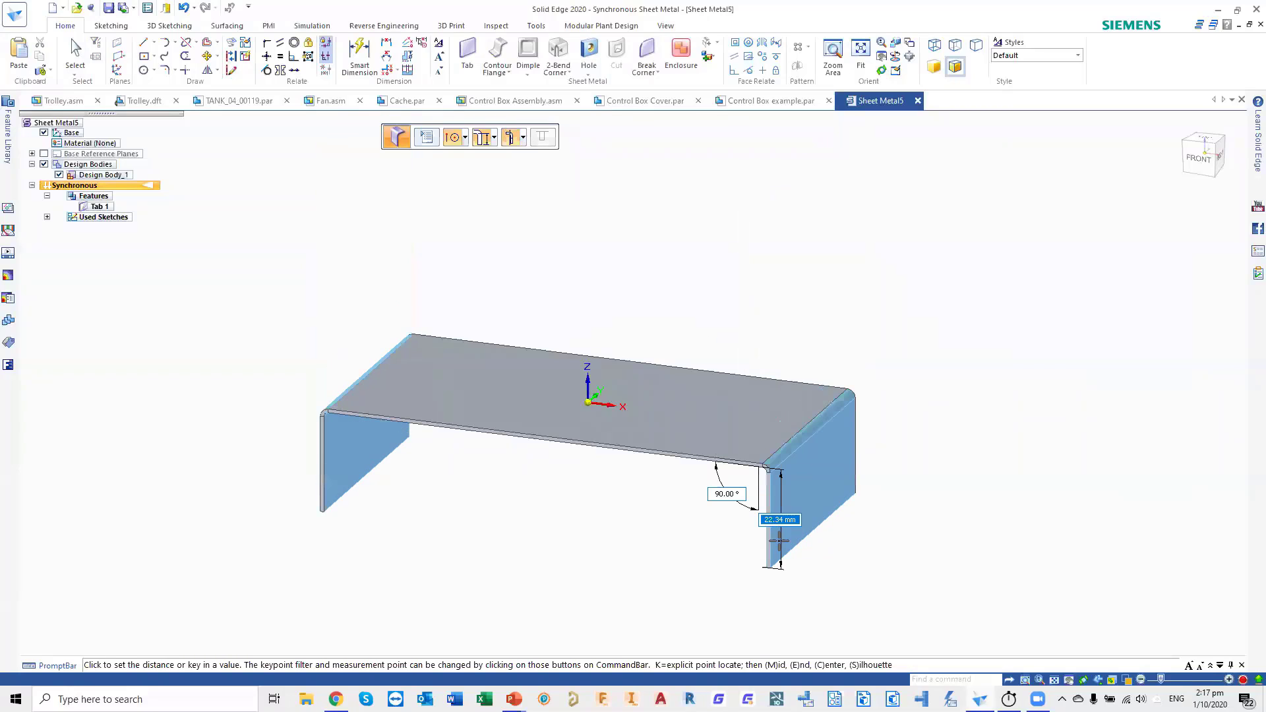
{"action": "left_click", "coordinate": [791, 559]}
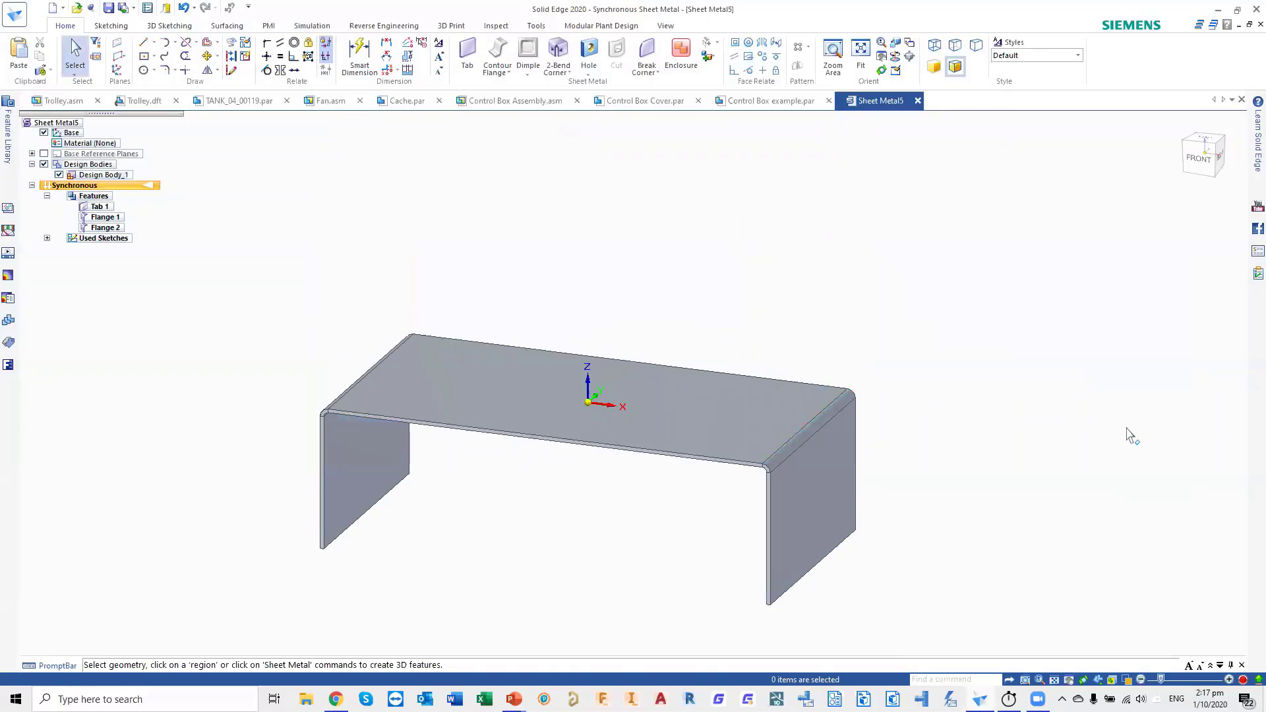
- Add matching 90° flanges pointing outward from the lower edges of both legs to form feet
{"action": "left_click", "coordinate": [799, 585]}
{"action": "left_click", "coordinate": [805, 584]}
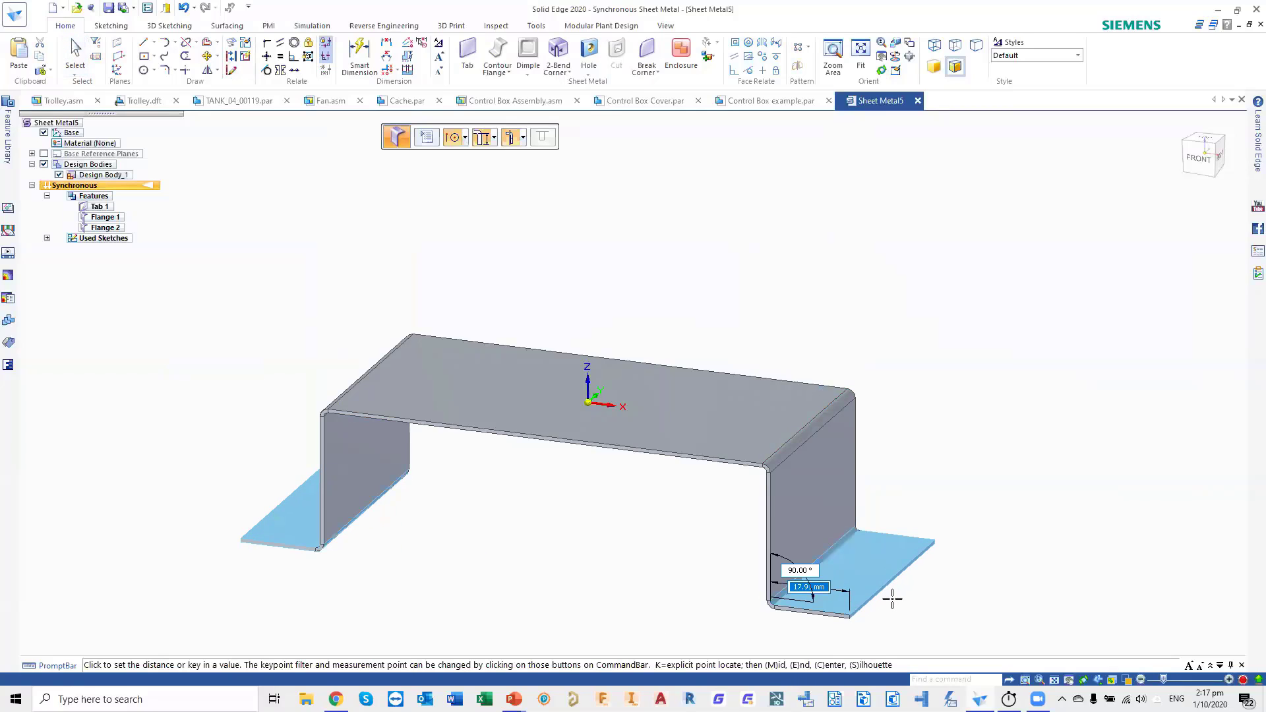
{"action": "left_click", "coordinate": [900, 600]}
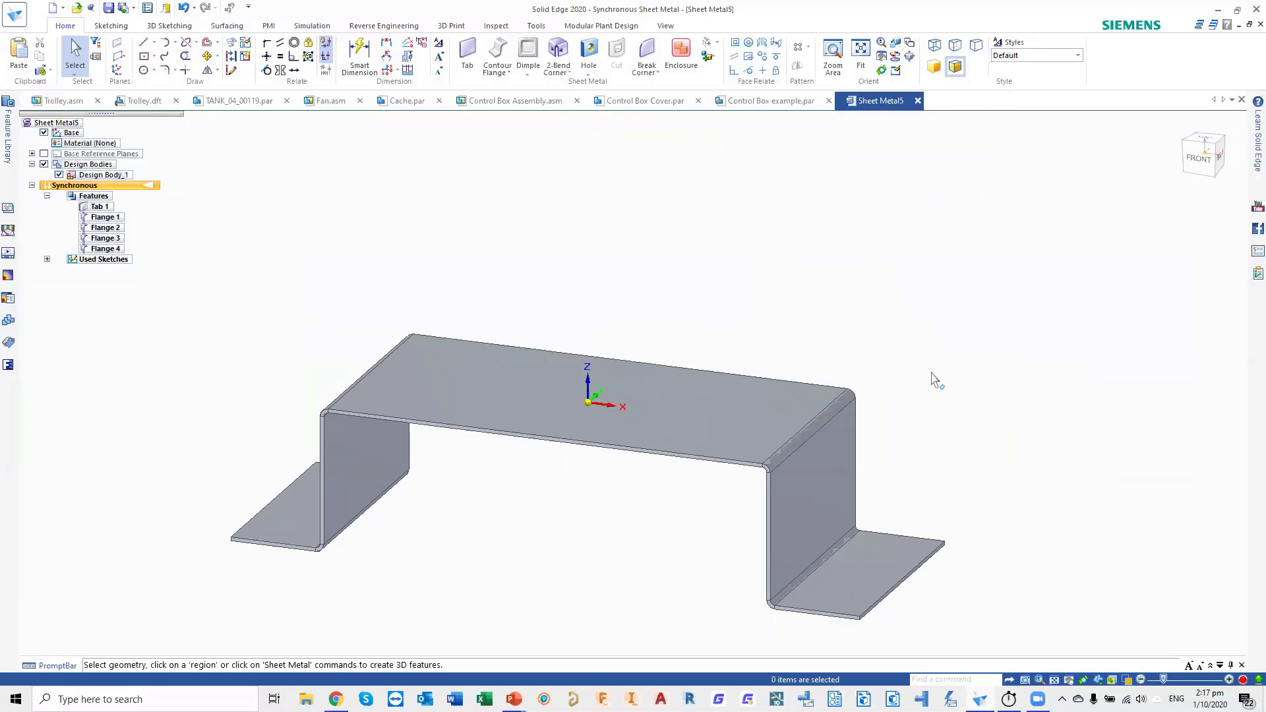
- Sketch a long horizontal rectangle on the plate's top face, spanning the full length of the bracket and past both feet
{"action": "middle_click_drag", "start_coordinate": [927, 351], "coordinate": [967, 310], "text": "shift"}
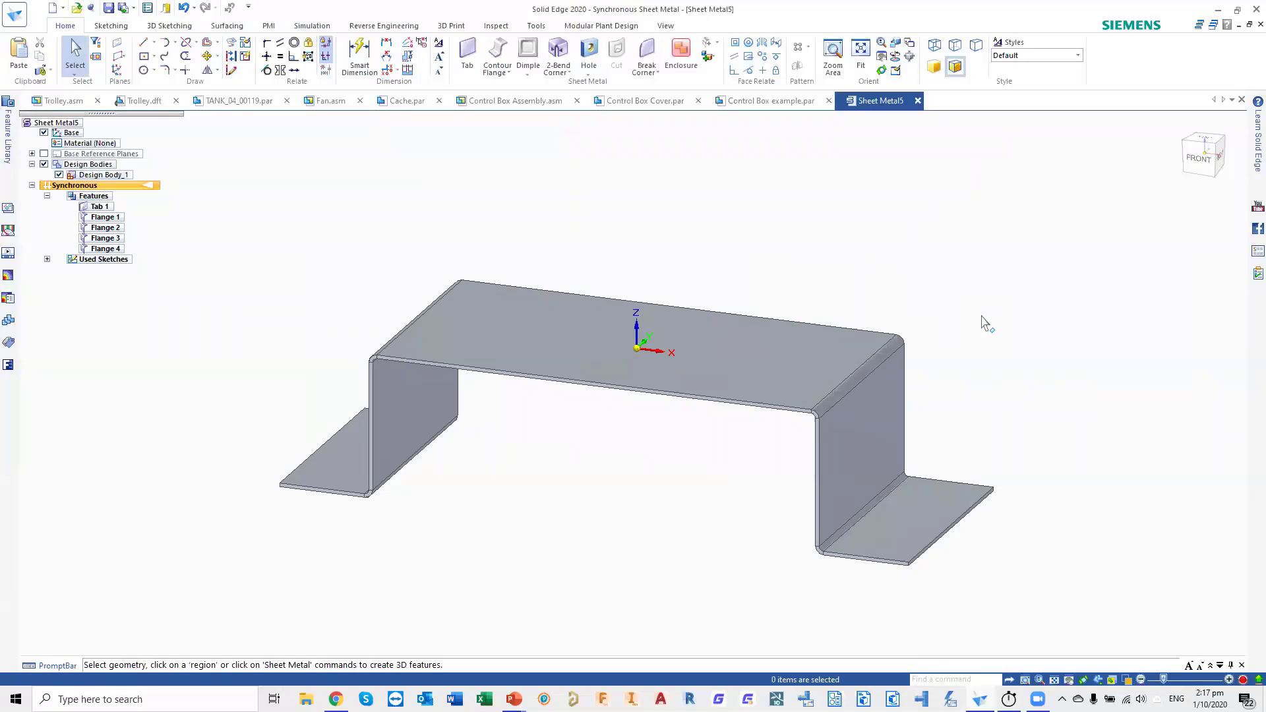
{"action": "right_click", "coordinate": [1083, 265]}
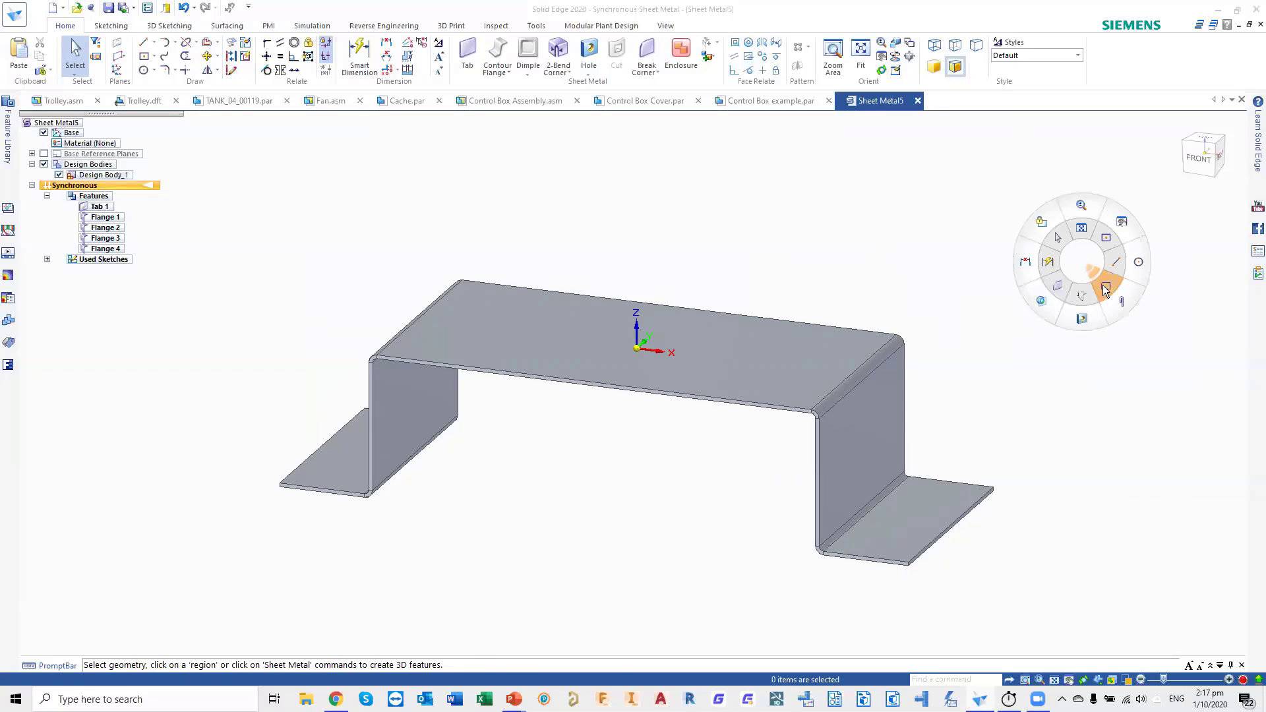
{"action": "left_click", "coordinate": [1104, 286]}
{"action": "key", "text": "F3"}
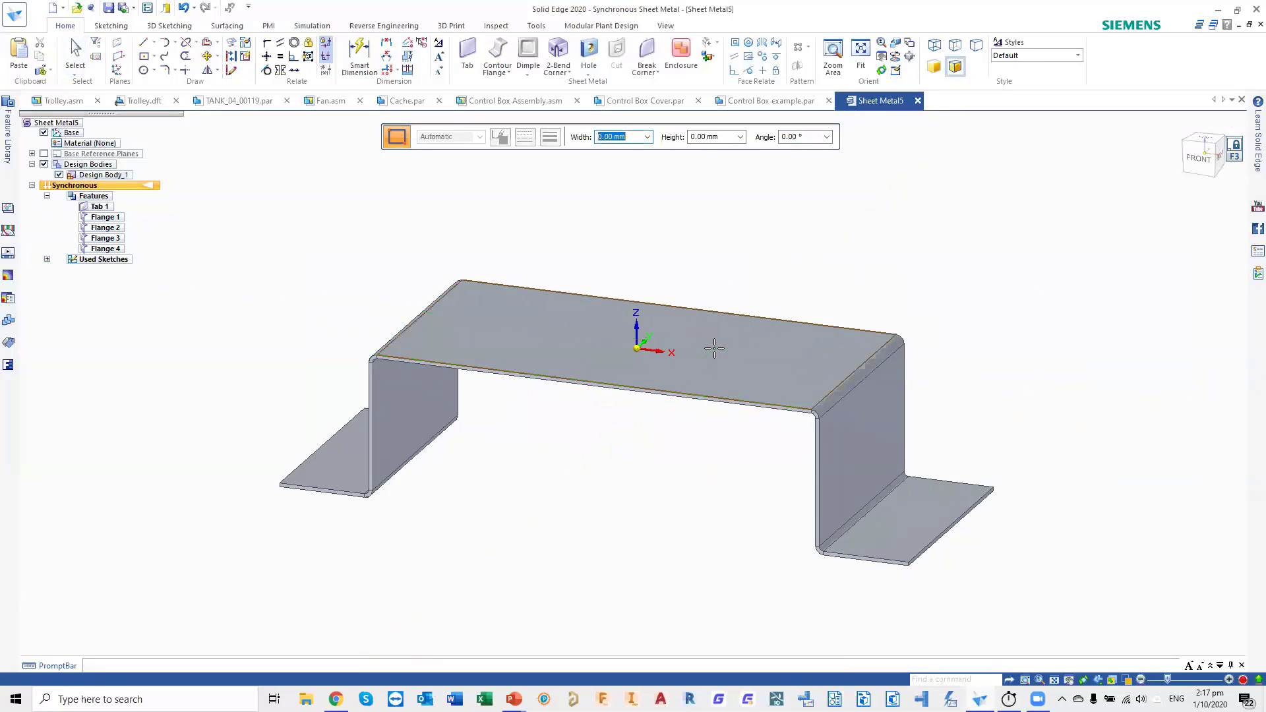
{"action": "key", "text": "ctrl+h"}
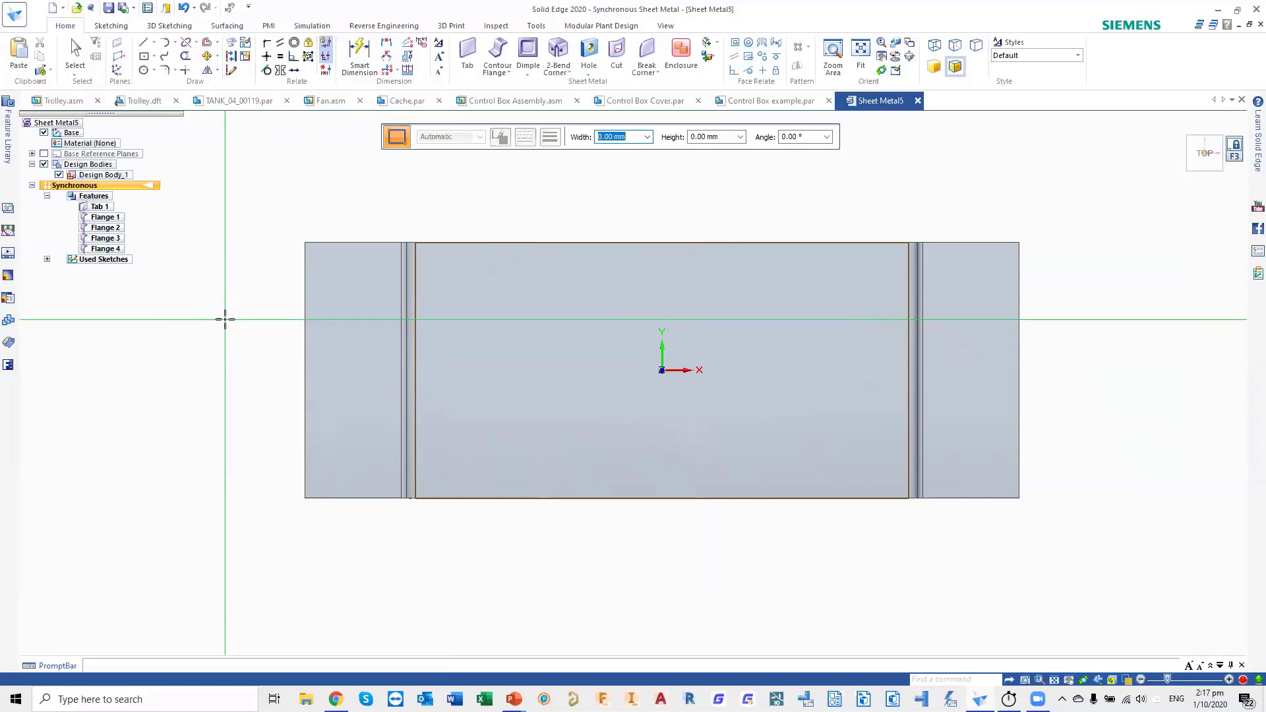
{"action": "mouse_move", "coordinate": [225, 320]}
{"action": "left_mouse_down"}
{"action": "mouse_move", "coordinate": [1031, 446]}
{"action": "mouse_move", "coordinate": [1114, 433]}
{"action": "left_mouse_up"}
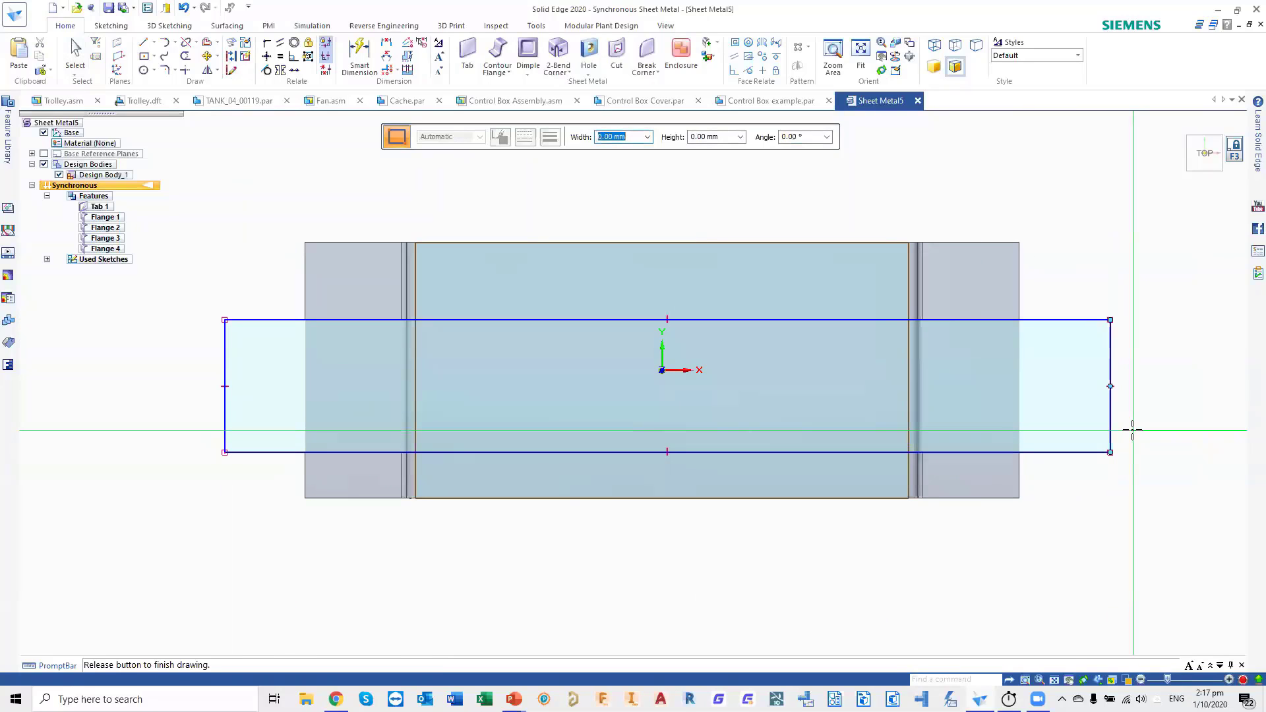
{"action": "key", "text": "Escape"}
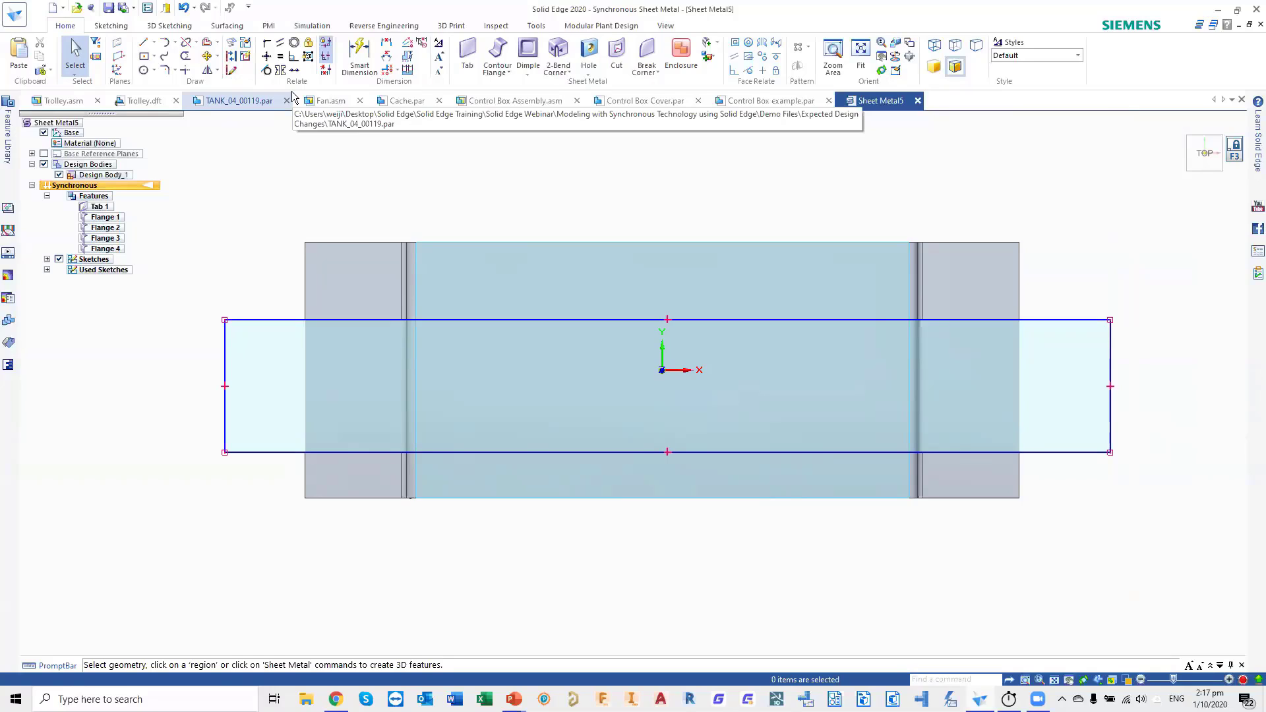
- Centre the long rectangle on the origin with horizontal/vertical relations from its edge midpoints
{"action": "left_click", "coordinate": [266, 56]}
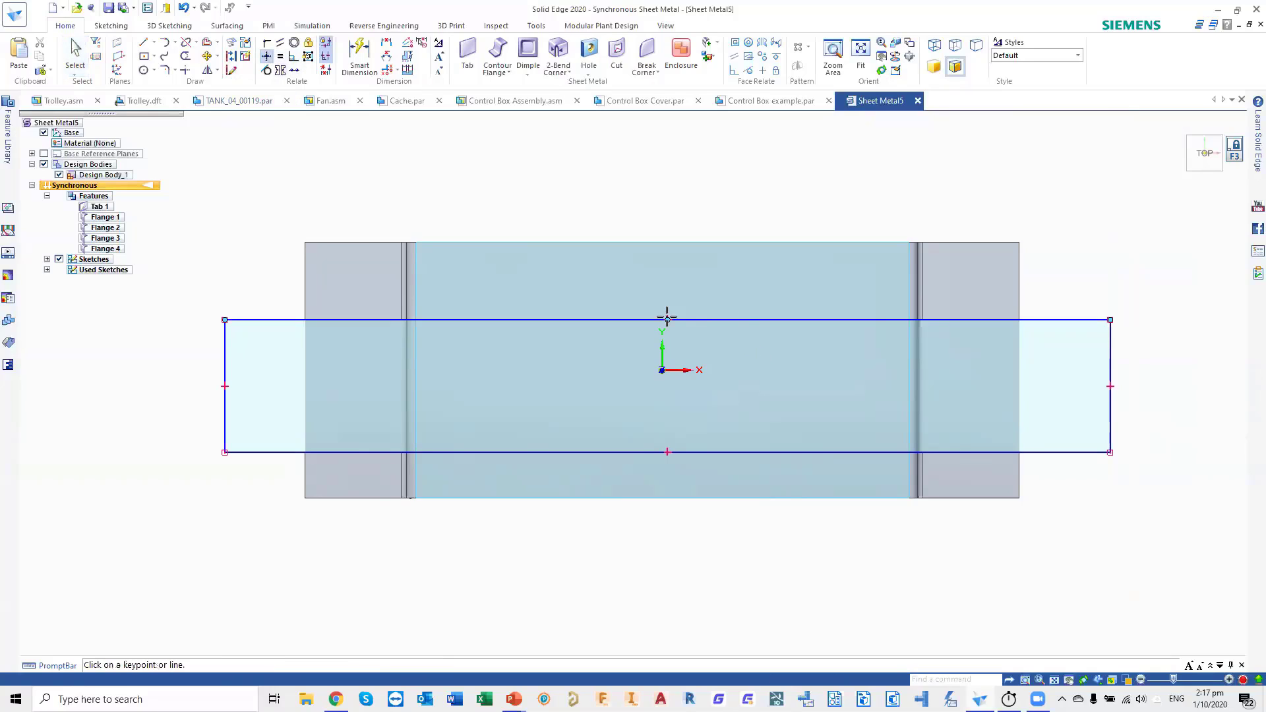
{"action": "left_click", "coordinate": [666, 320]}
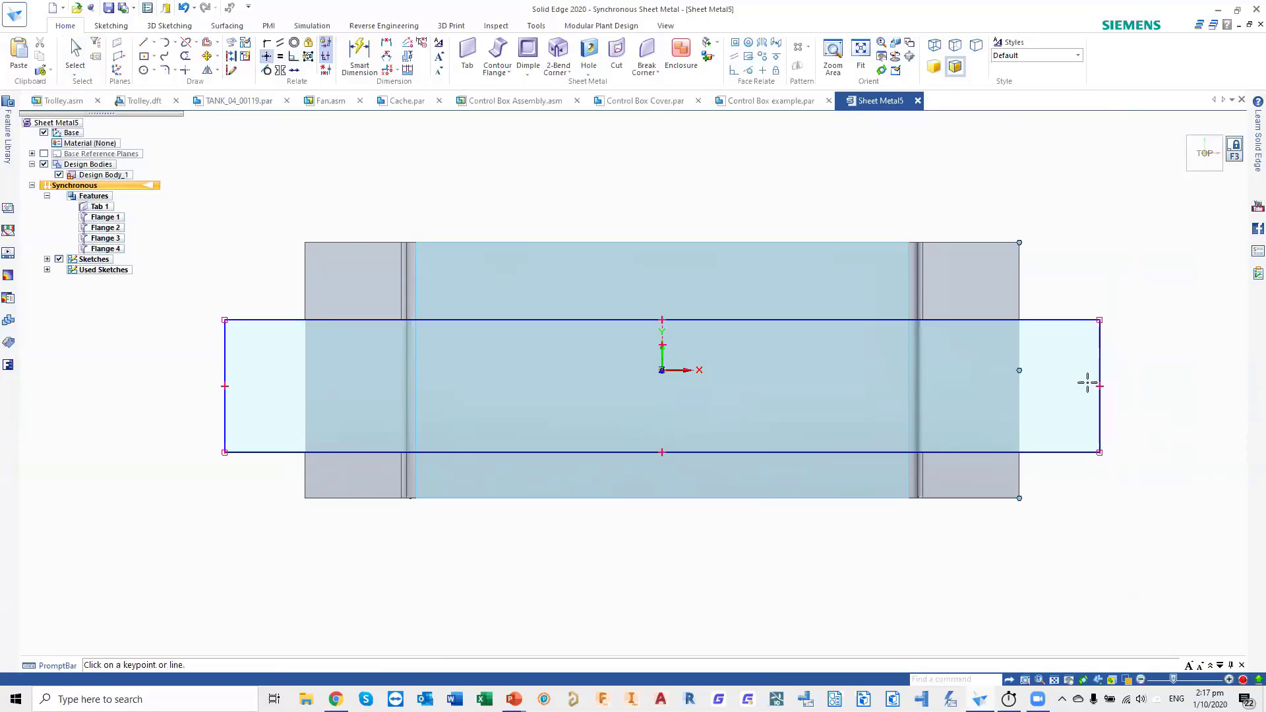
{"action": "left_click", "coordinate": [1099, 386]}
{"action": "left_click", "coordinate": [661, 369]}
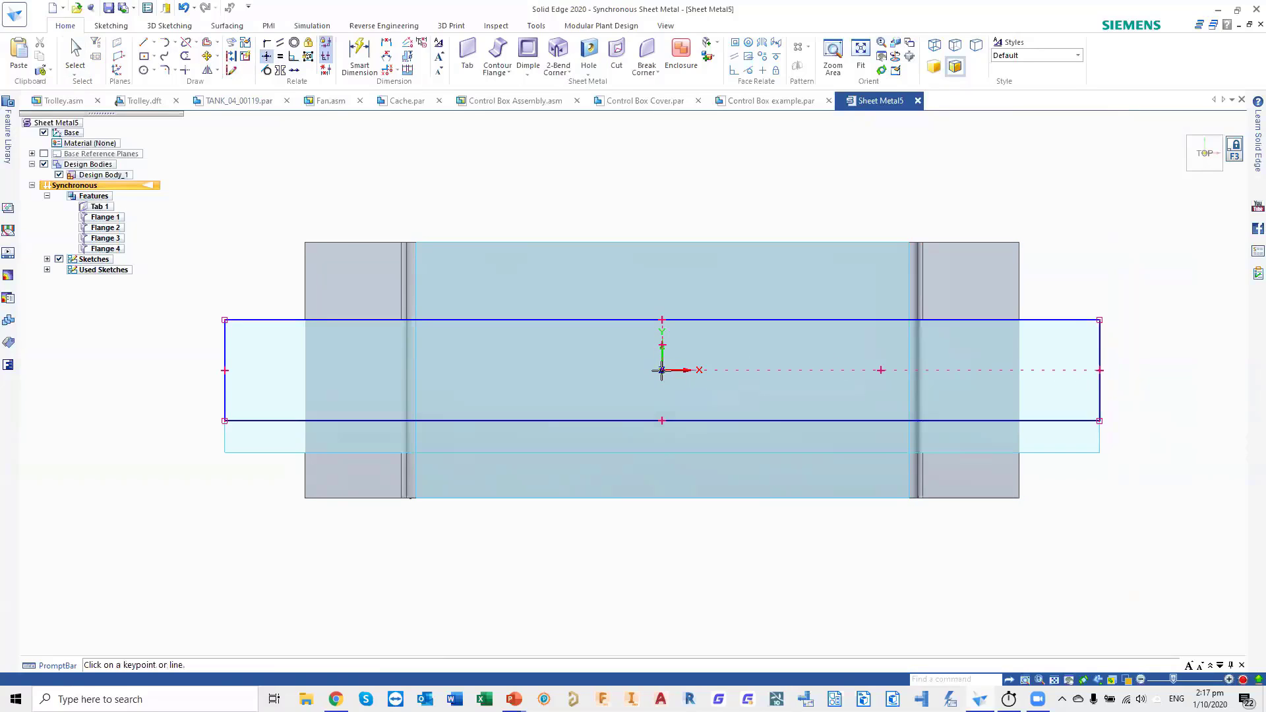
- Dimension the short side of the long rectangle and set it to 12 mm
{"action": "right_click_drag", "start_coordinate": [307, 189], "coordinate": [278, 191]}
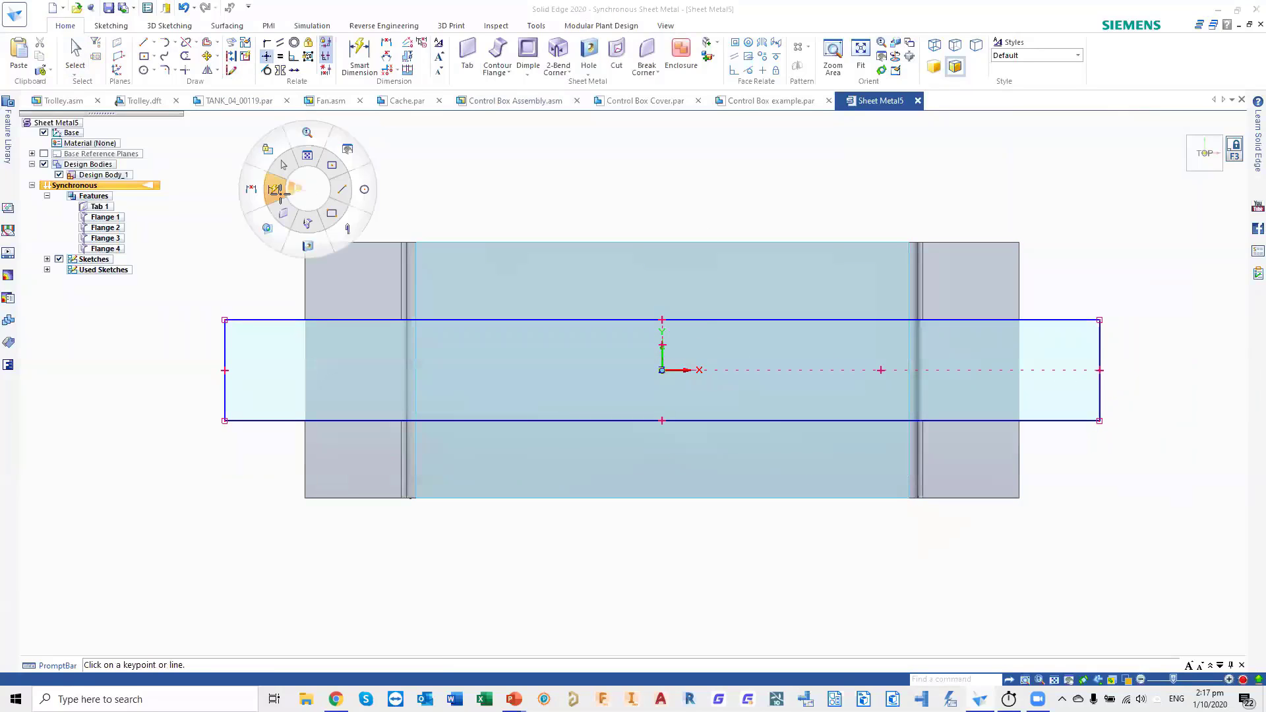
{"action": "left_click", "coordinate": [276, 192]}
{"action": "left_click", "coordinate": [225, 362]}
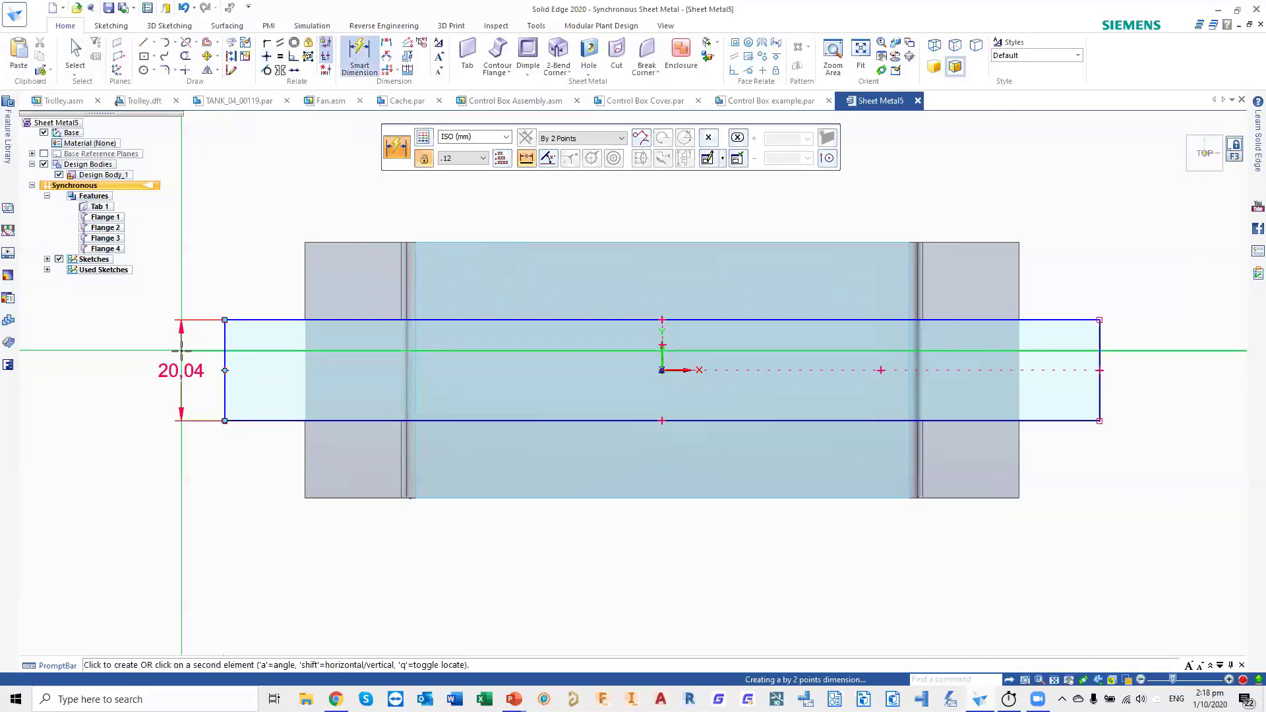
{"action": "left_click", "coordinate": [181, 370]}
{"action": "type", "text": "12"}
{"action": "key", "text": "Return"}
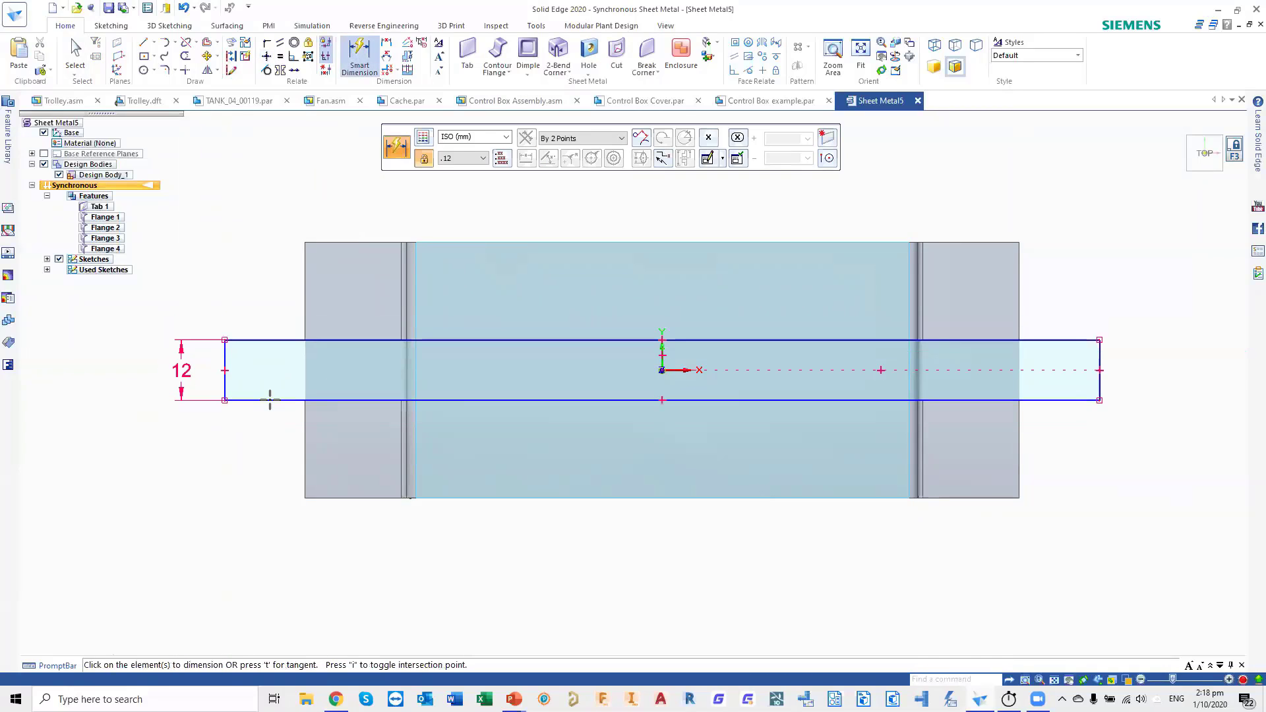
{"action": "key", "text": "Escape"}
- Cut all three regions of the long rectangle downward as a wrapped cutout that follows the bends into the feet
{"action": "middle_click_drag", "start_coordinate": [936, 379], "coordinate": [879, 288]}
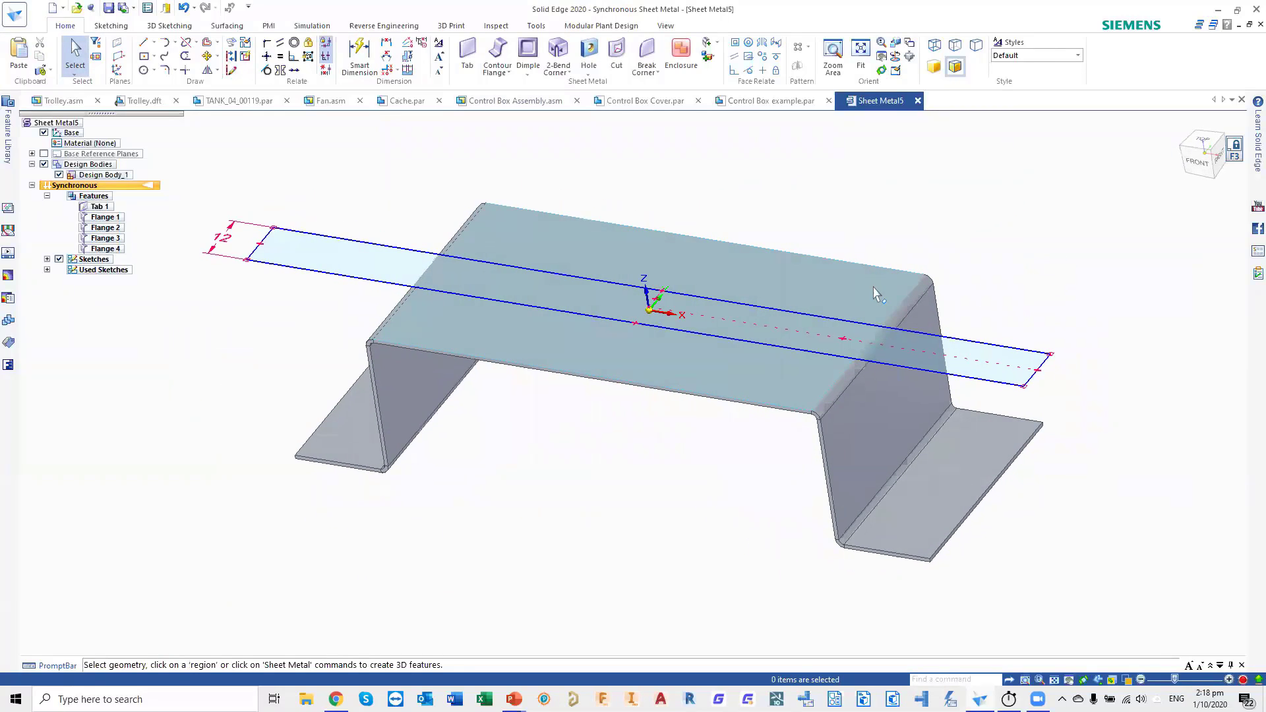
{"action": "left_click", "coordinate": [1001, 381]}
{"action": "left_click", "coordinate": [785, 320], "text": "ctrl"}
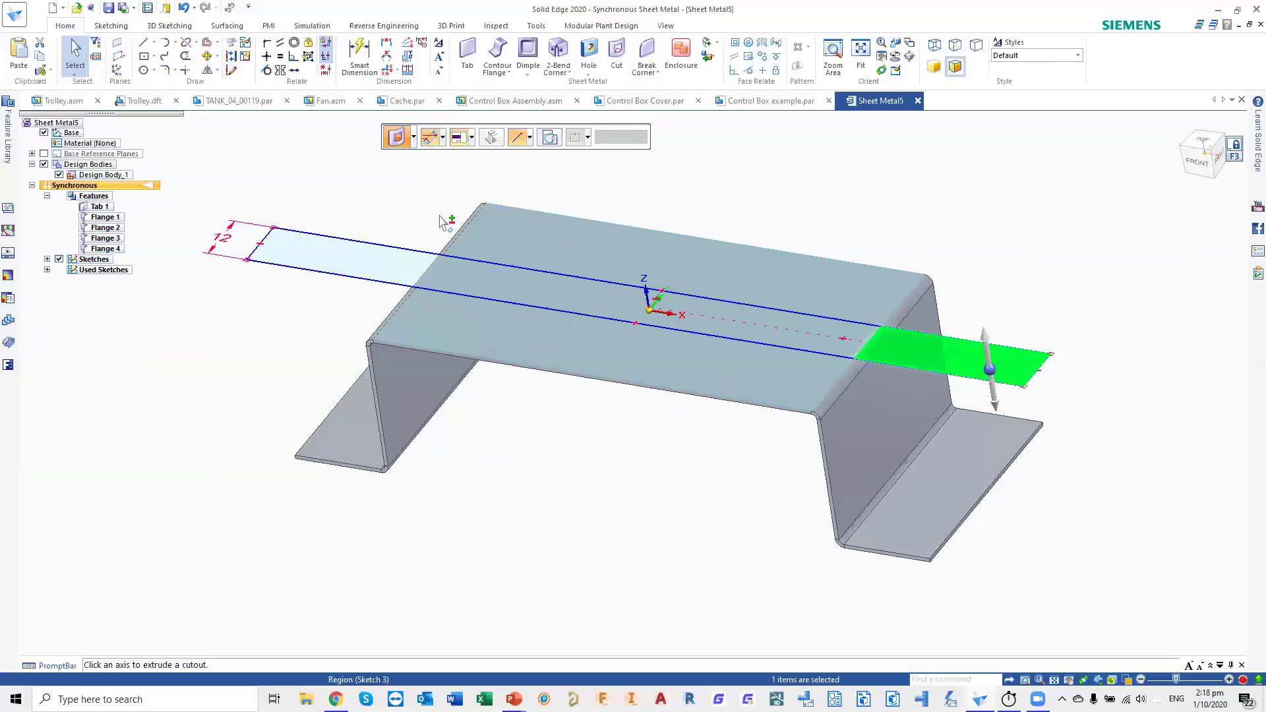
{"action": "left_click", "coordinate": [333, 260], "text": "ctrl"}
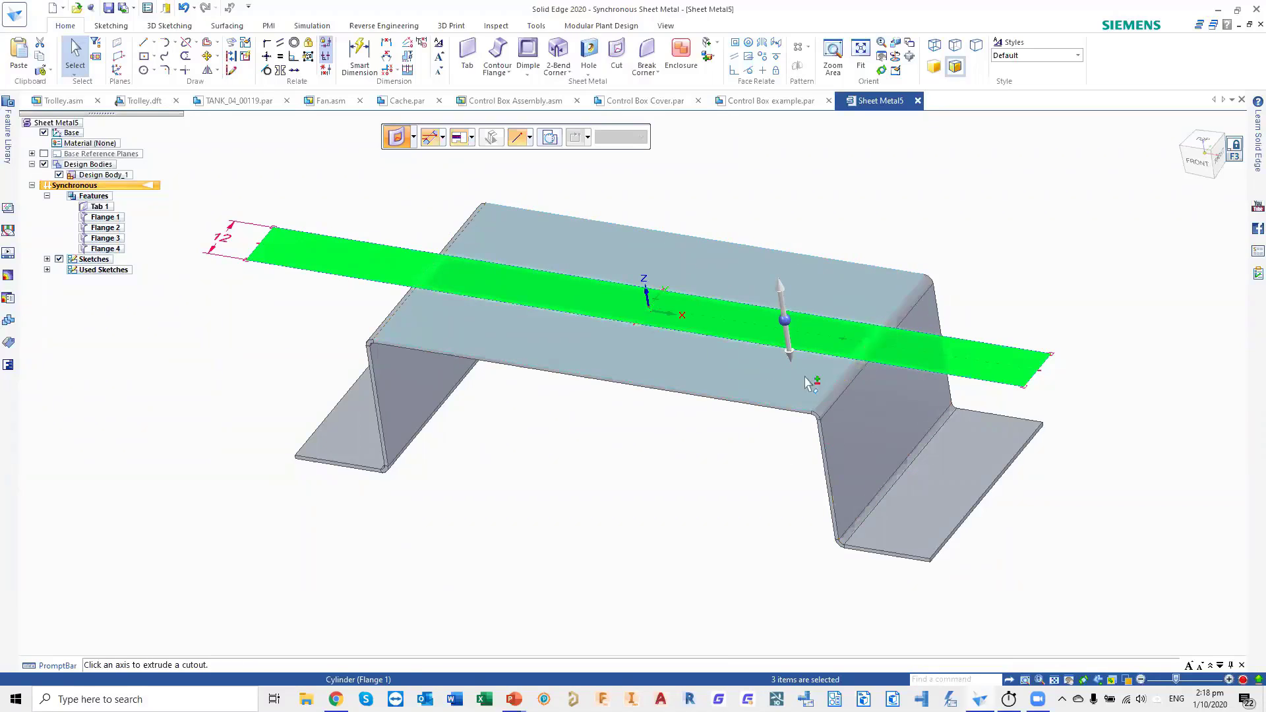
{"action": "left_click", "coordinate": [791, 352]}
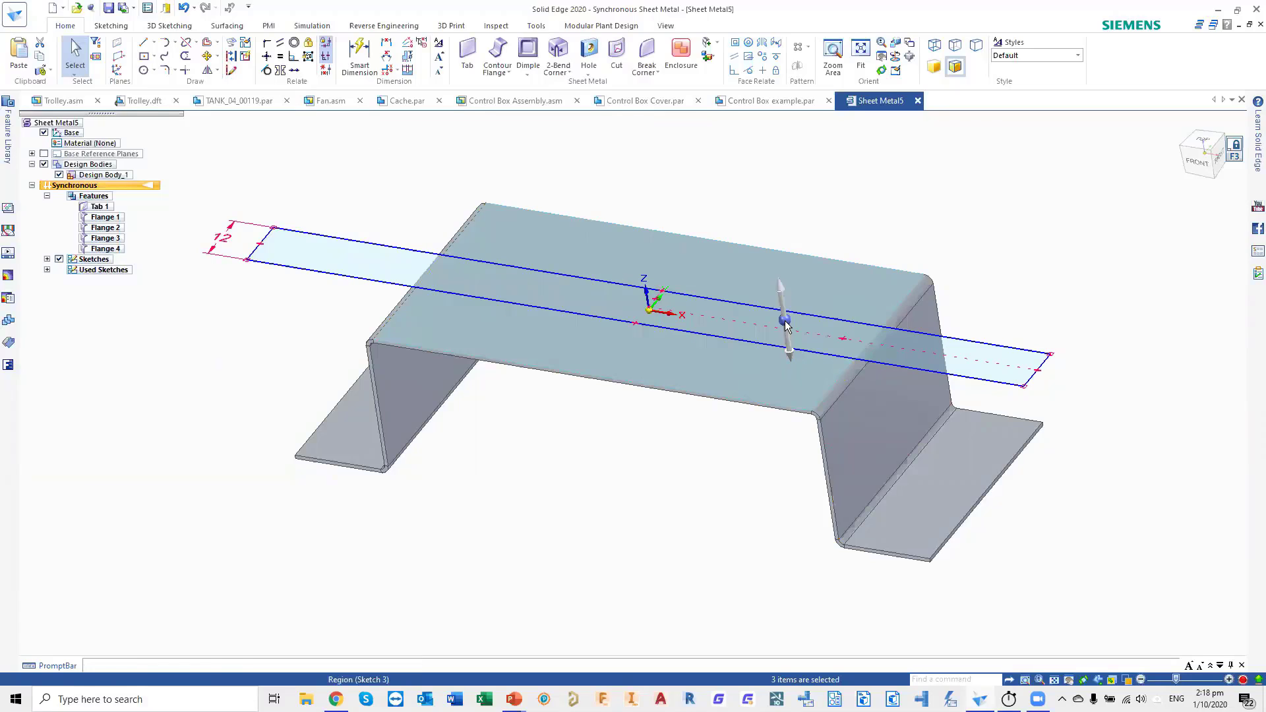
{"action": "left_click", "coordinate": [465, 138]}
{"action": "left_click", "coordinate": [472, 156]}
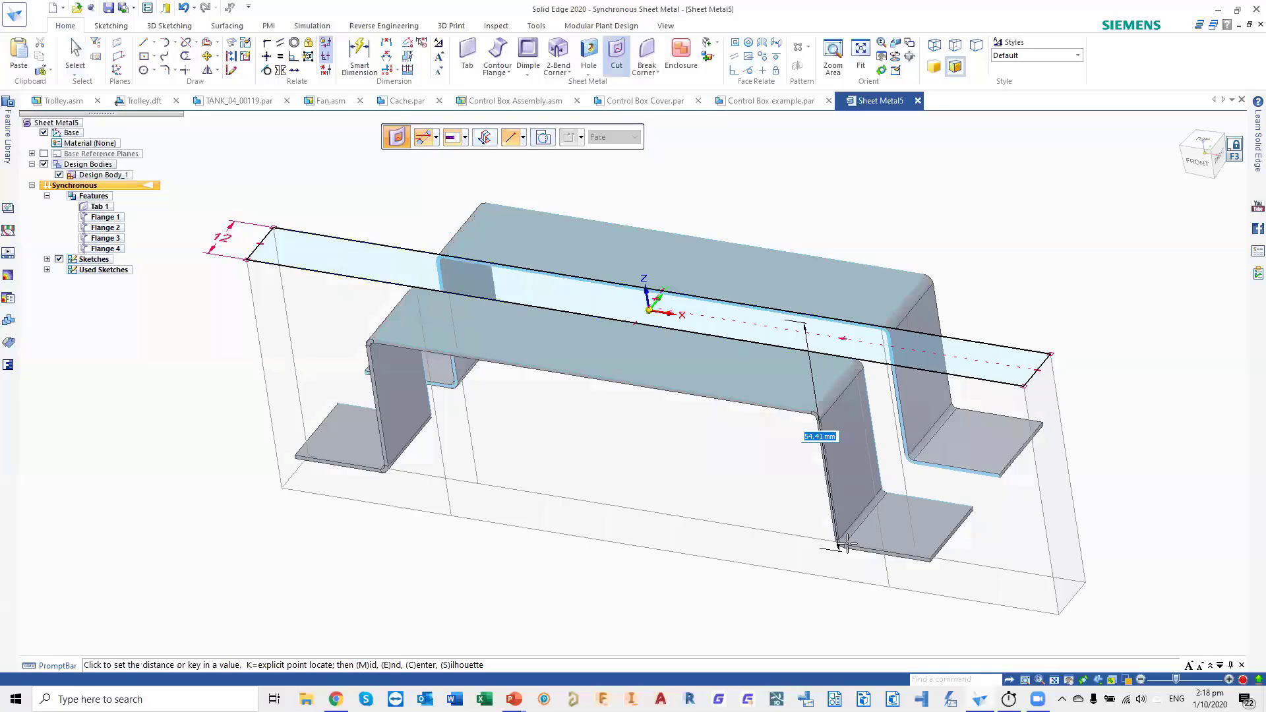
{"action": "left_click", "coordinate": [543, 139]}
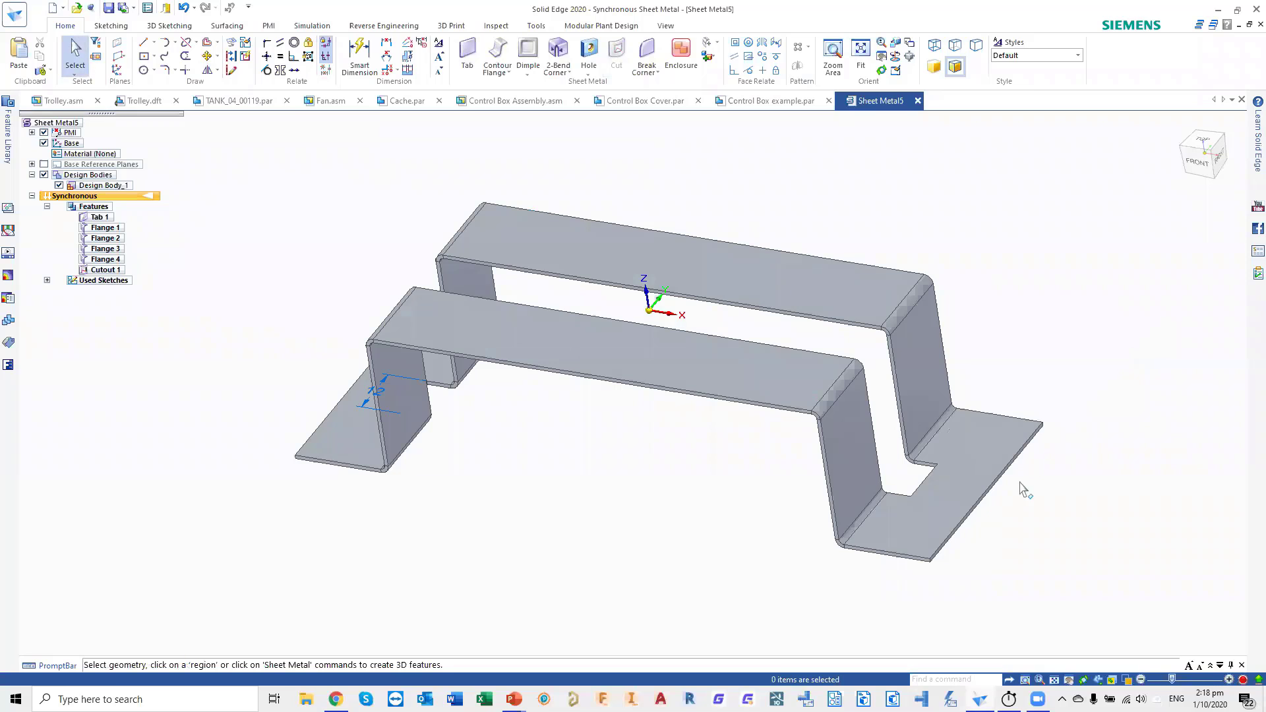
- Lock the cutout's 12 mm width dimension on the foot and include coplanar faces in the design intent
{"action": "middle_click_drag", "start_coordinate": [1000, 438], "coordinate": [1109, 442]}
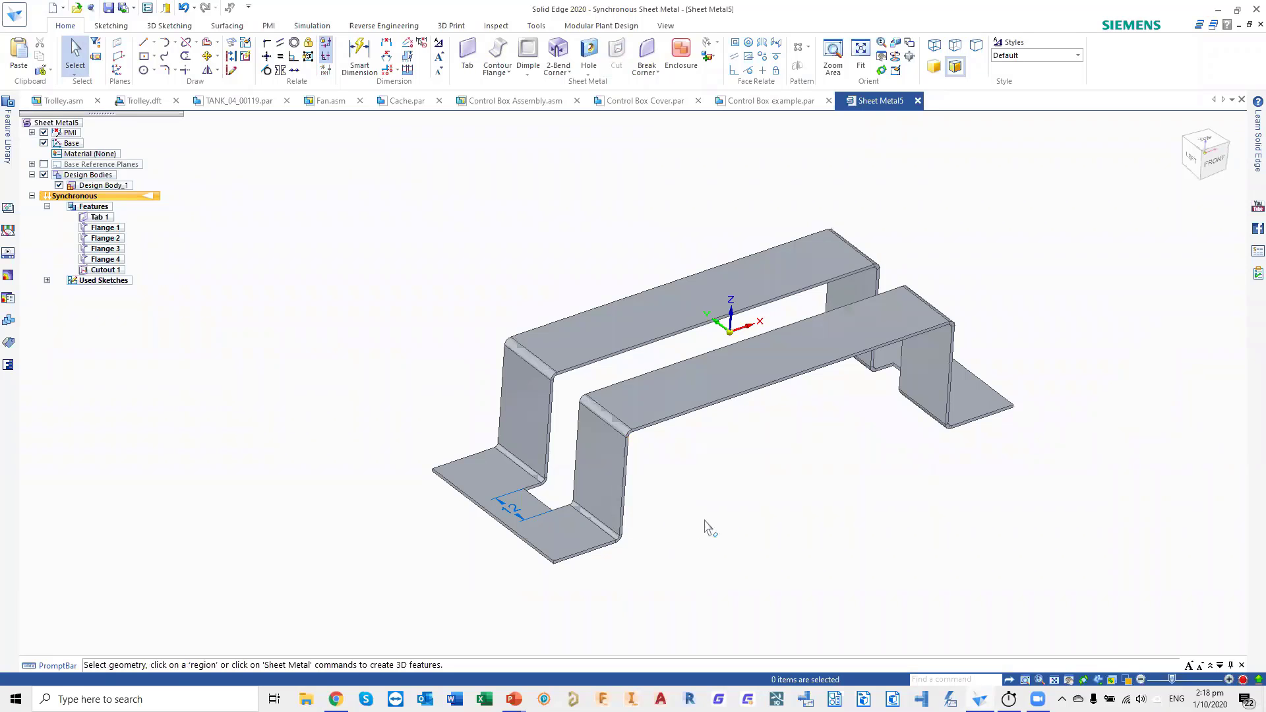
{"action": "scroll", "coordinate": [612, 523], "scroll_direction": "up", "scroll_amount": 1}
{"action": "scroll", "coordinate": [612, 523], "scroll_direction": "up", "scroll_amount": 2}
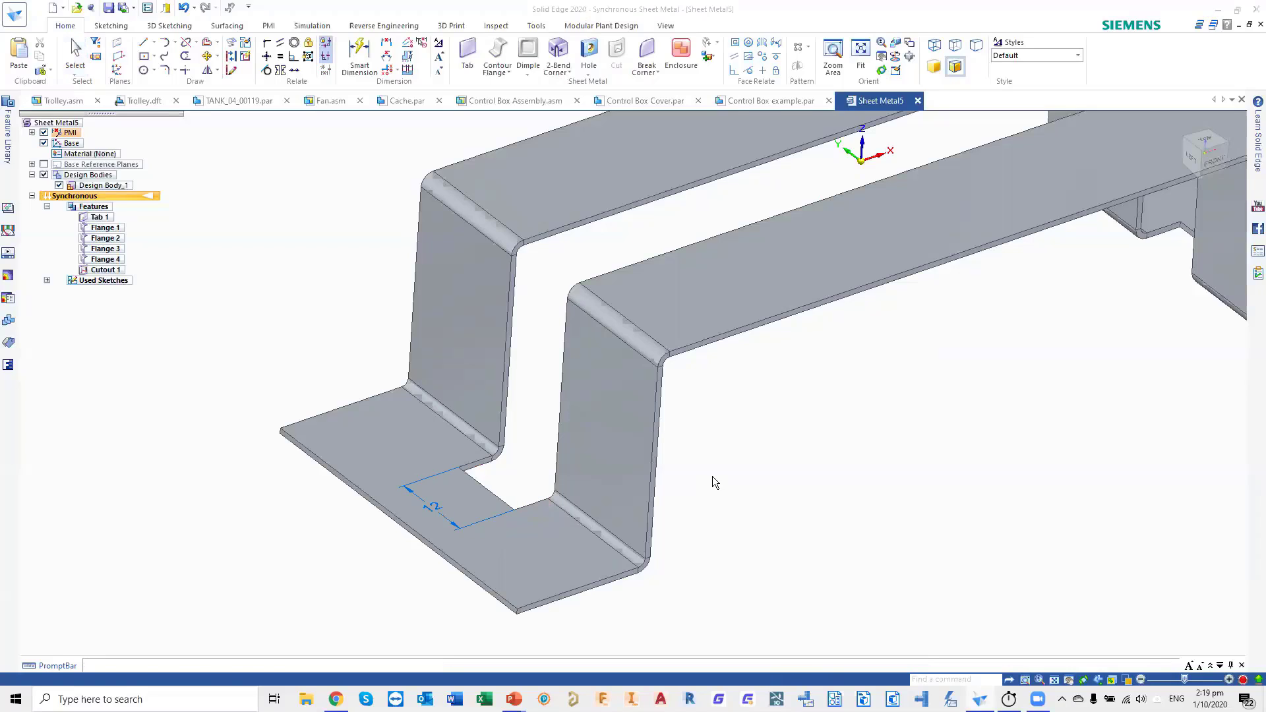
{"action": "left_click", "coordinate": [524, 498]}
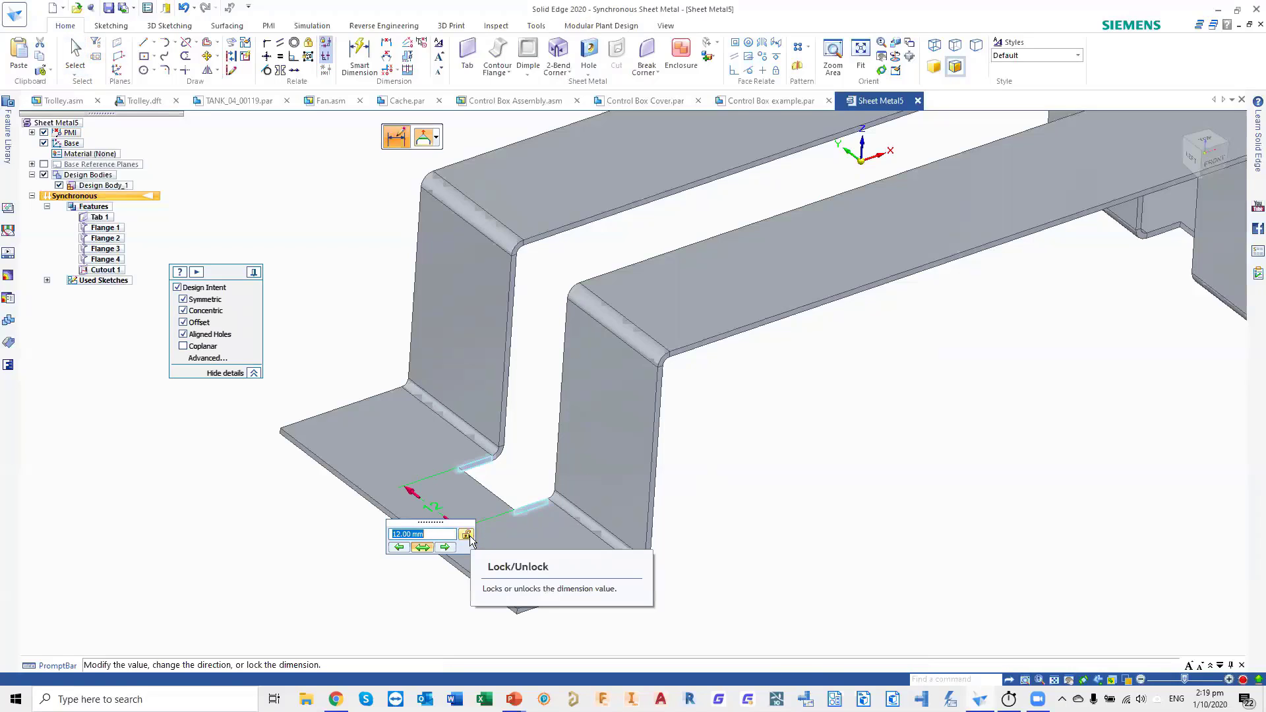
{"action": "left_click", "coordinate": [466, 535]}
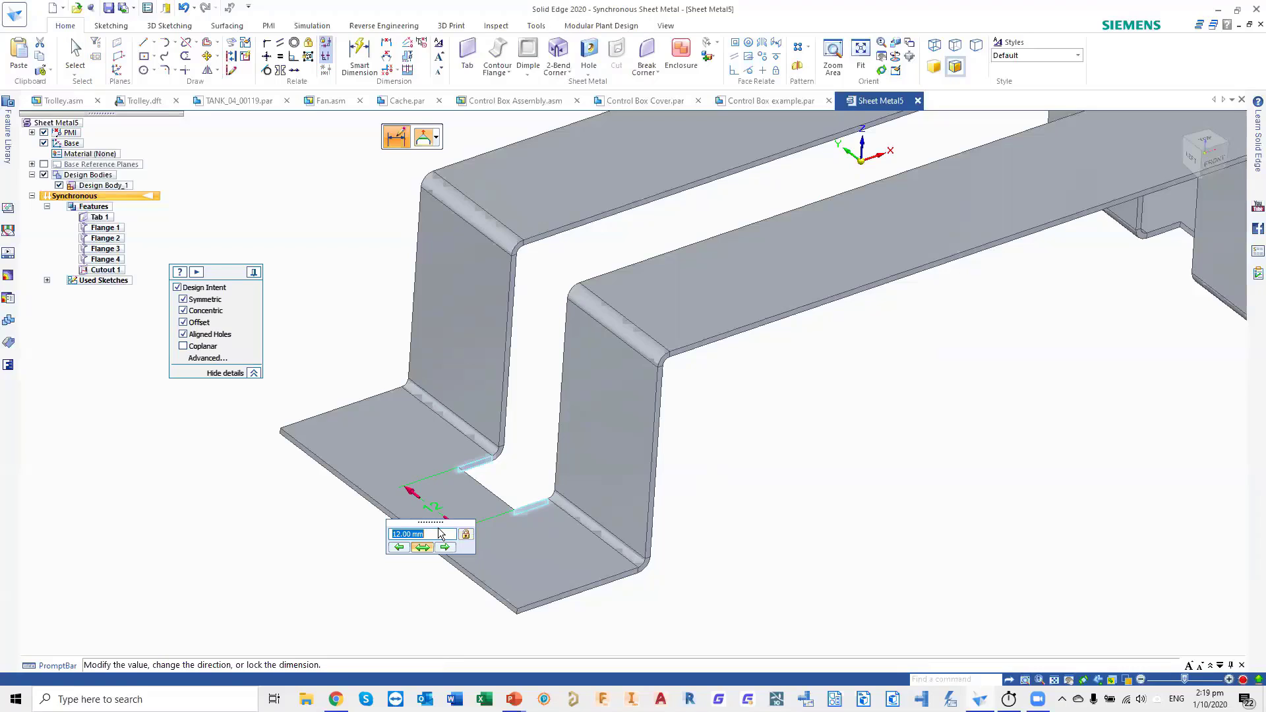
{"action": "type", "text": "10"}
{"action": "left_click", "coordinate": [191, 347]}
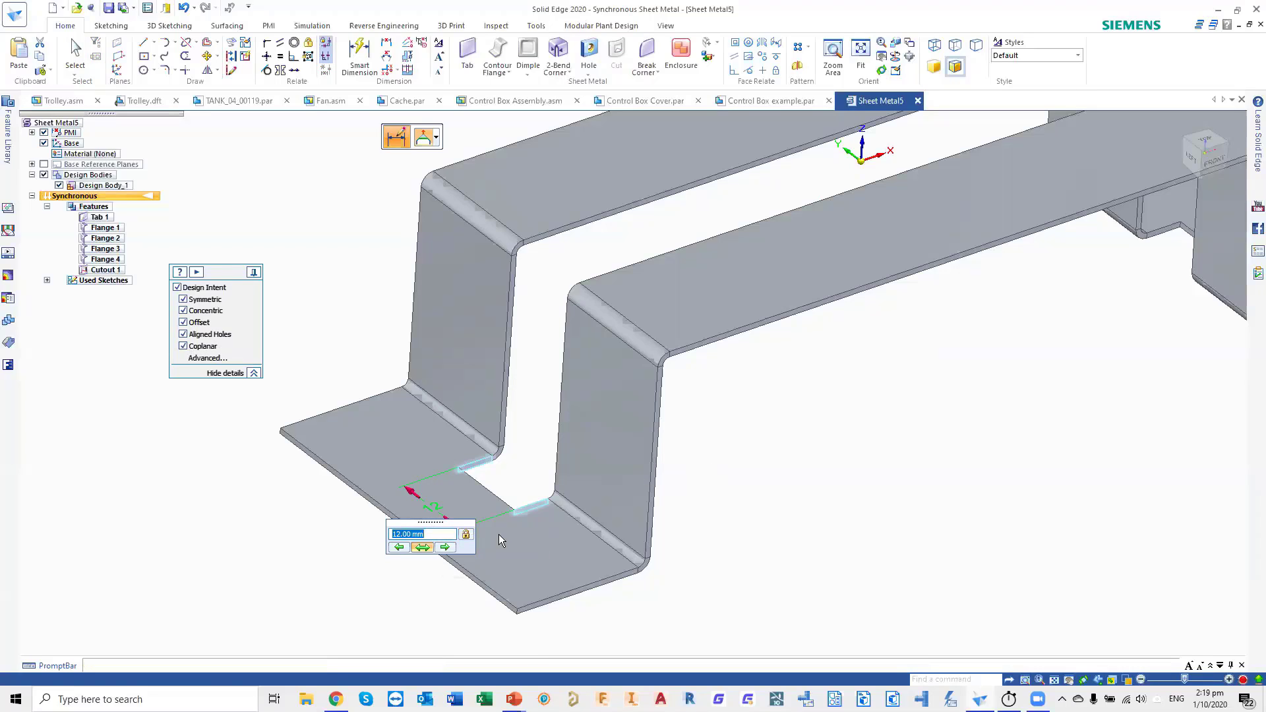
{"action": "key", "text": "Escape"}
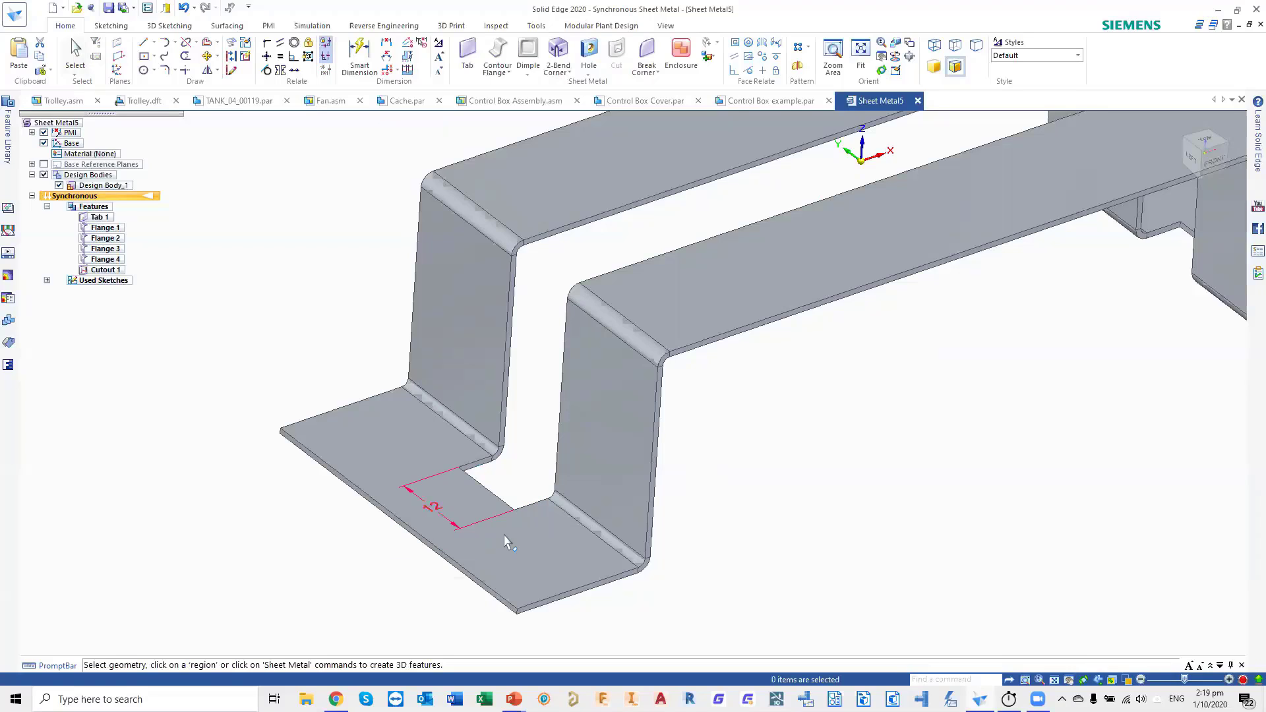
- Try changing the cutout's locked width dimension to 10 mm and undo the change
{"action": "left_click", "coordinate": [429, 506]}
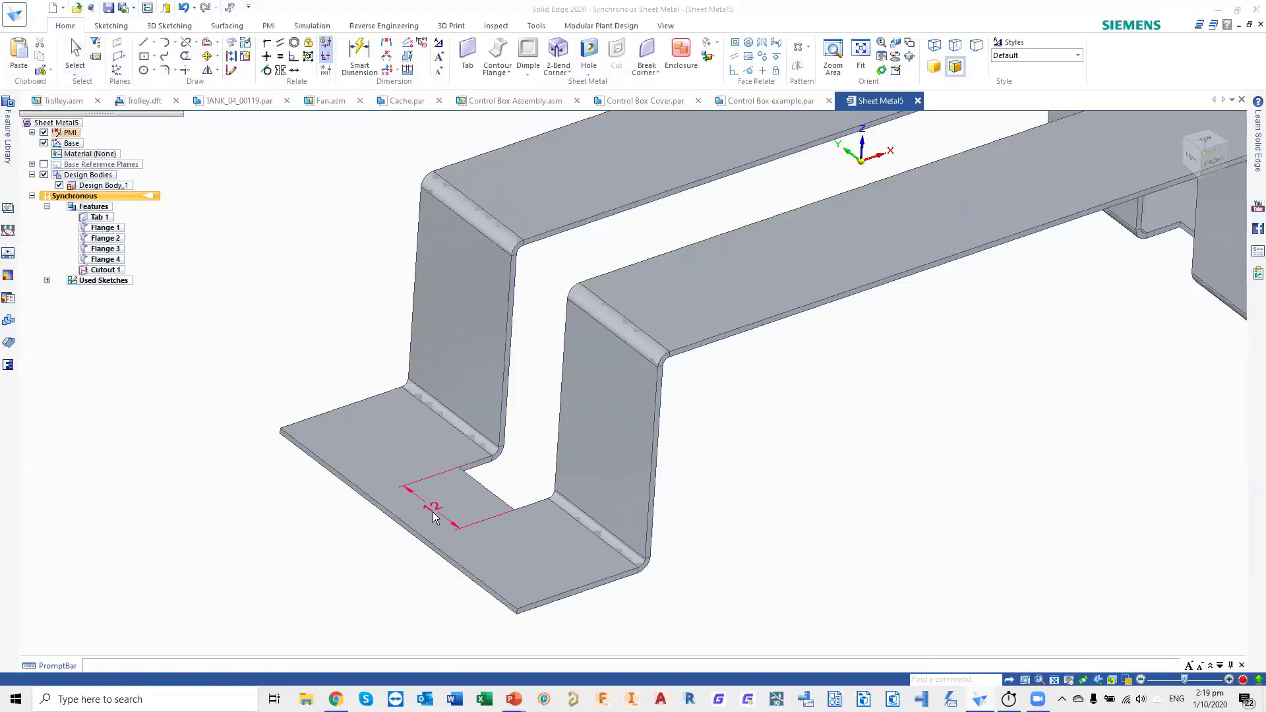
{"action": "type", "text": "10"}
{"action": "key", "text": "Return"}
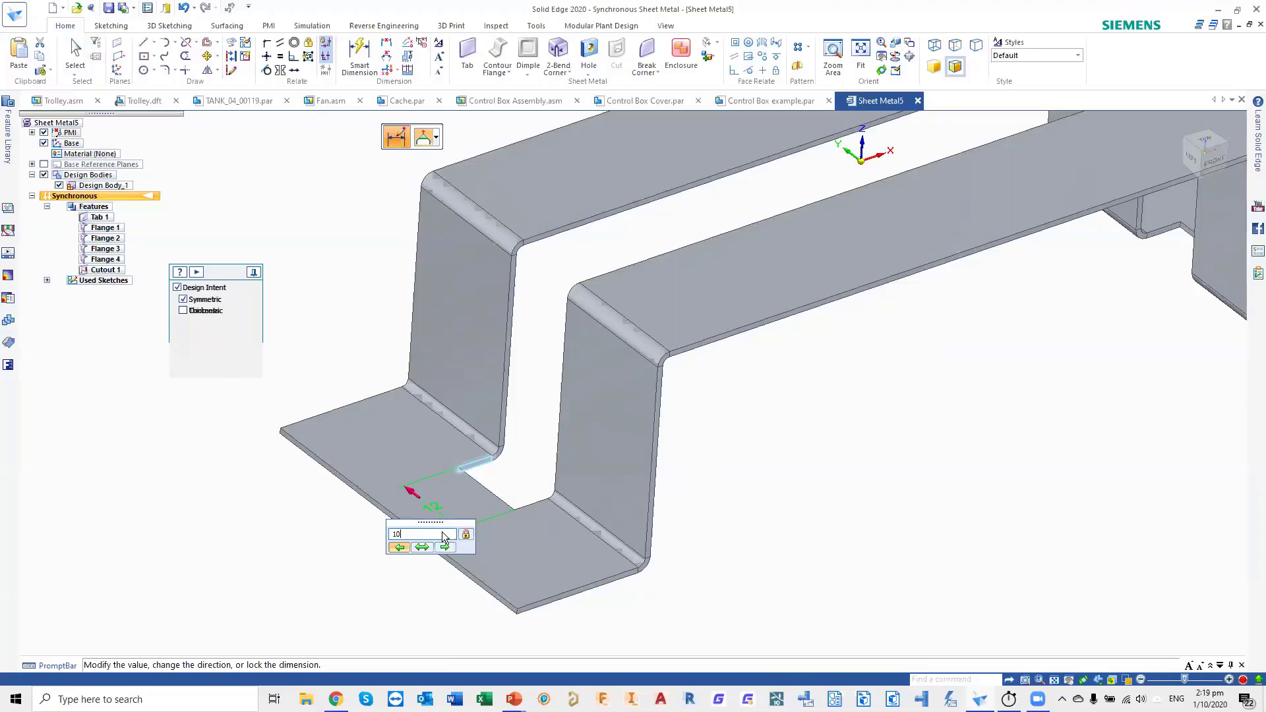
{"action": "key", "text": "Escape"}
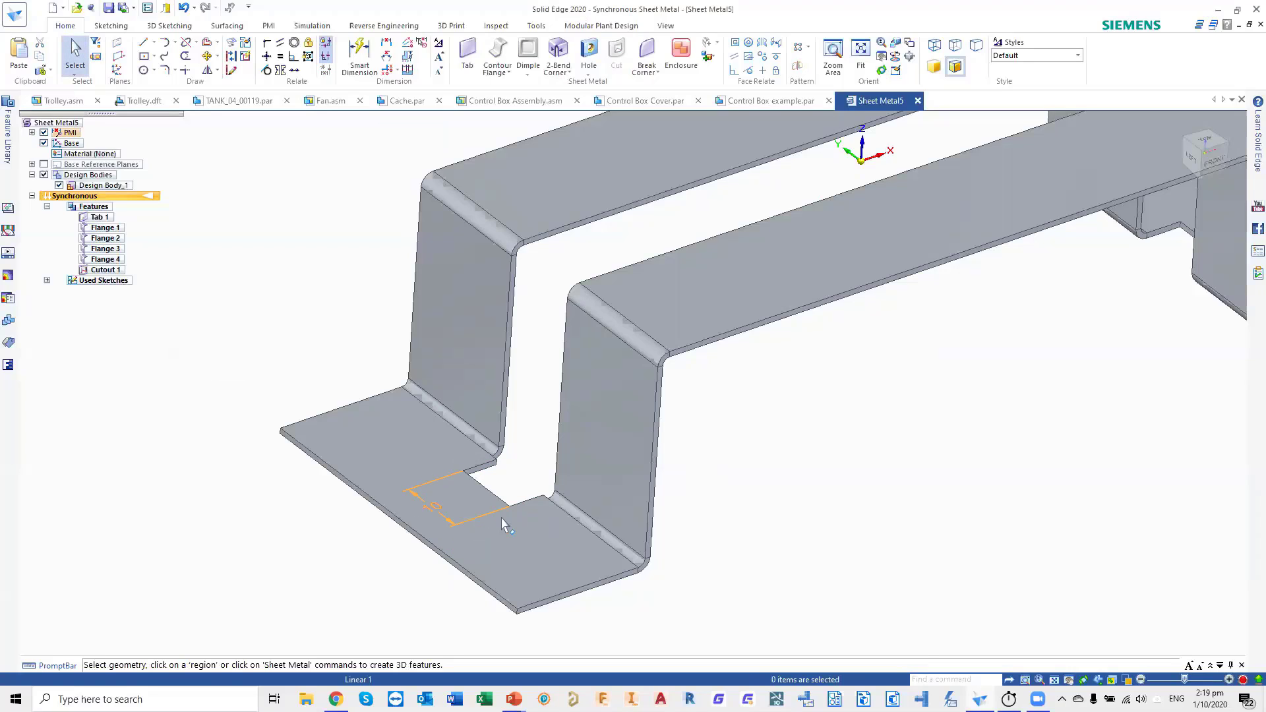
{"action": "key", "text": "ctrl+z"}
- Set the cutout's width to 10 mm, applying the change symmetrically to both sides
{"action": "middle_click_drag", "start_coordinate": [723, 485], "coordinate": [811, 494]}
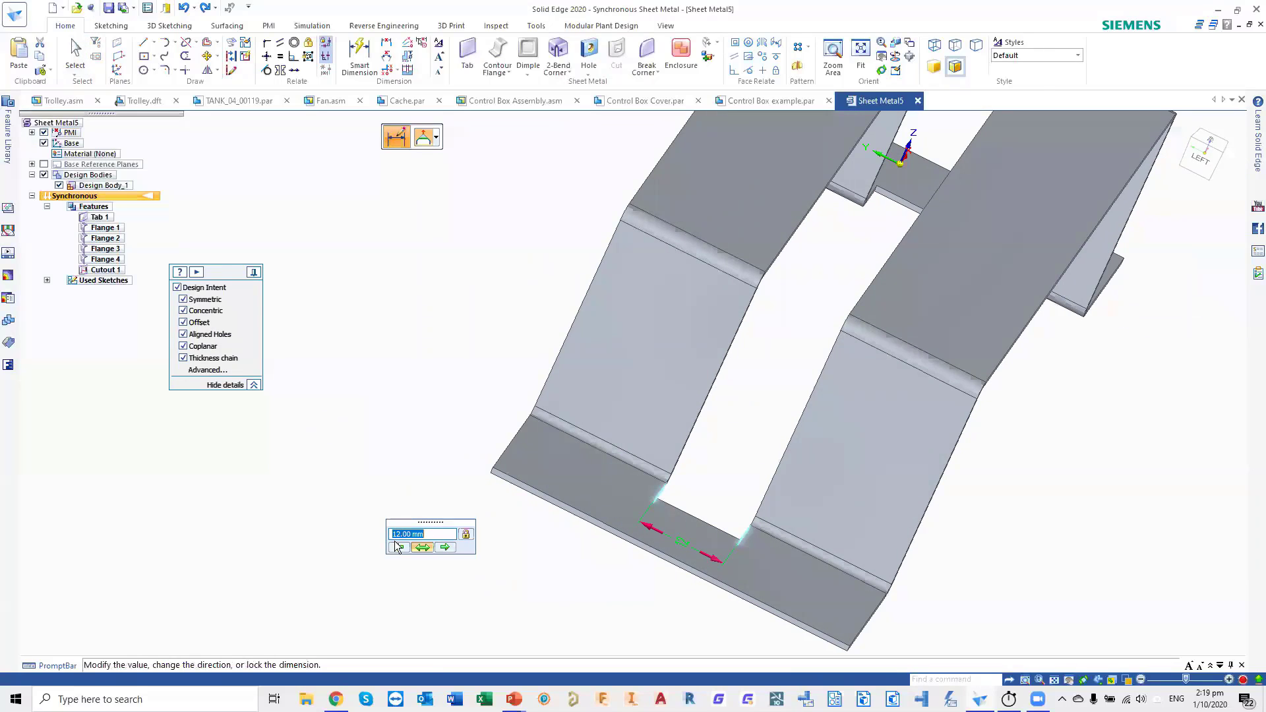
{"action": "type", "text": "10"}
{"action": "key", "text": "Return"}
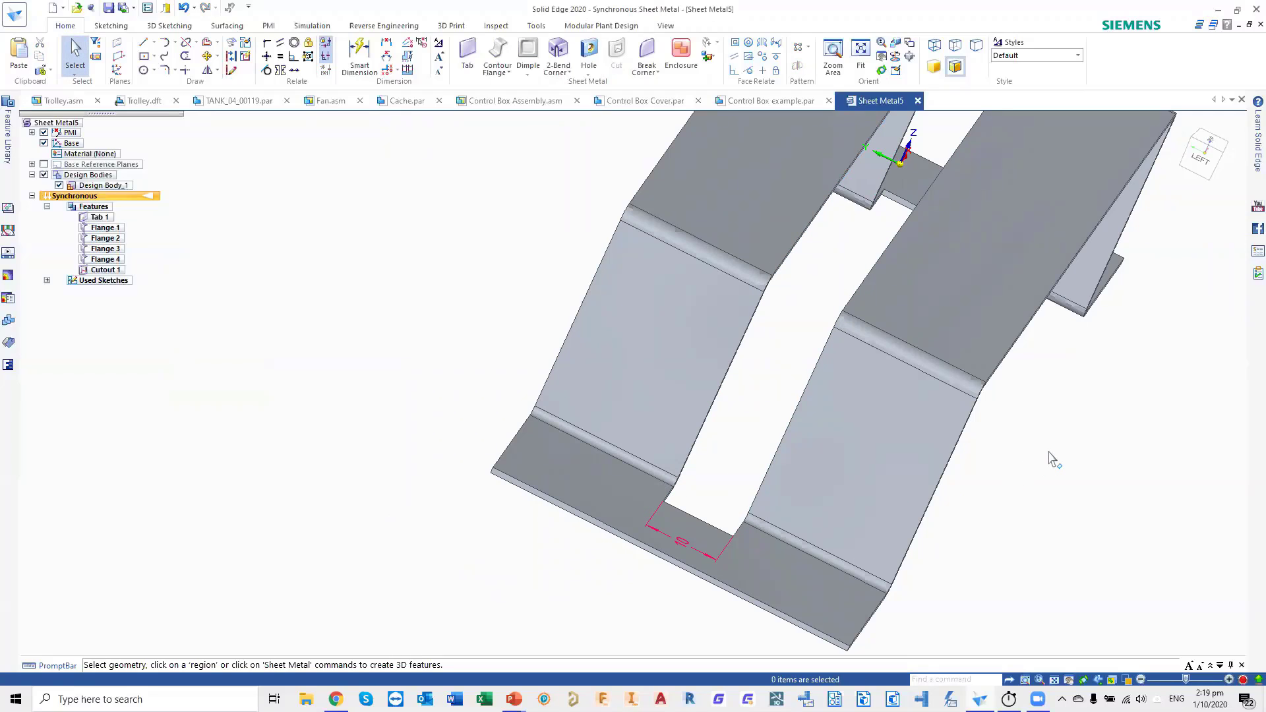
- Add an upward 90° partial flange about 20 mm high on the long front edge of the bracket's top plate
{"action": "middle_click_drag", "start_coordinate": [1053, 460], "coordinate": [901, 413]}
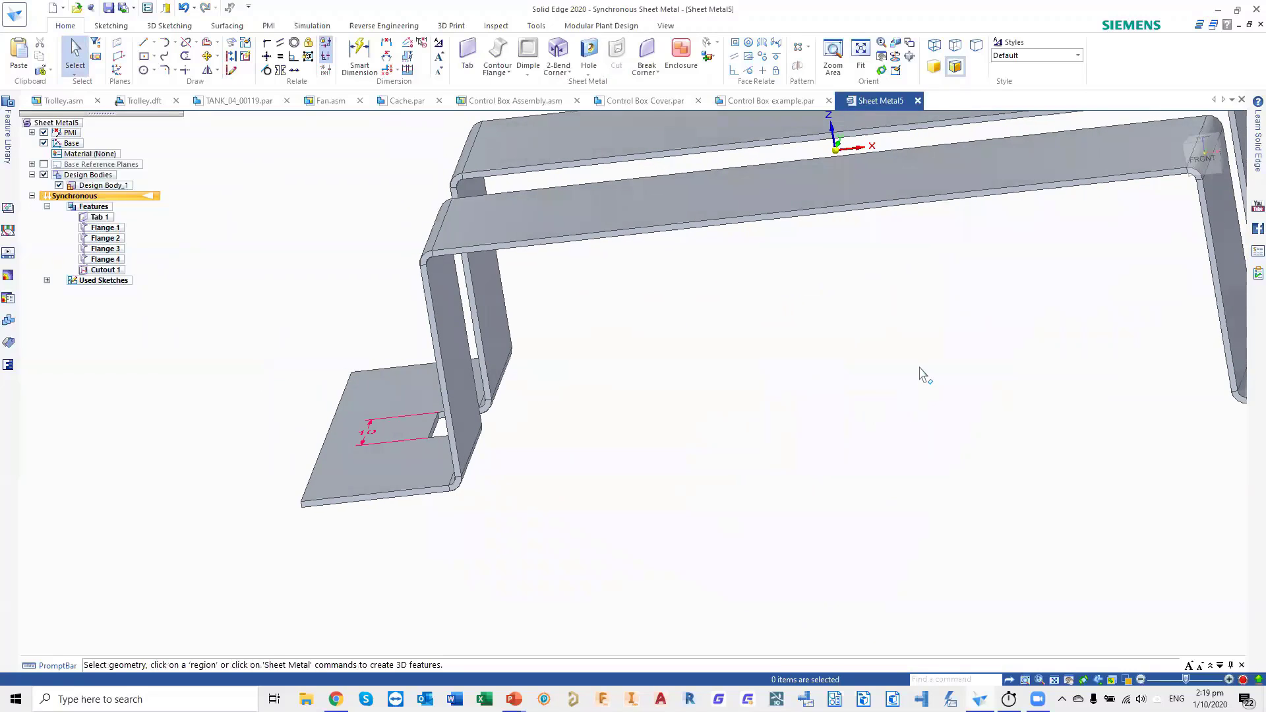
{"action": "middle_click_drag", "start_coordinate": [919, 367], "coordinate": [708, 488], "text": "shift"}
{"action": "middle_click_drag", "start_coordinate": [968, 426], "coordinate": [915, 443]}
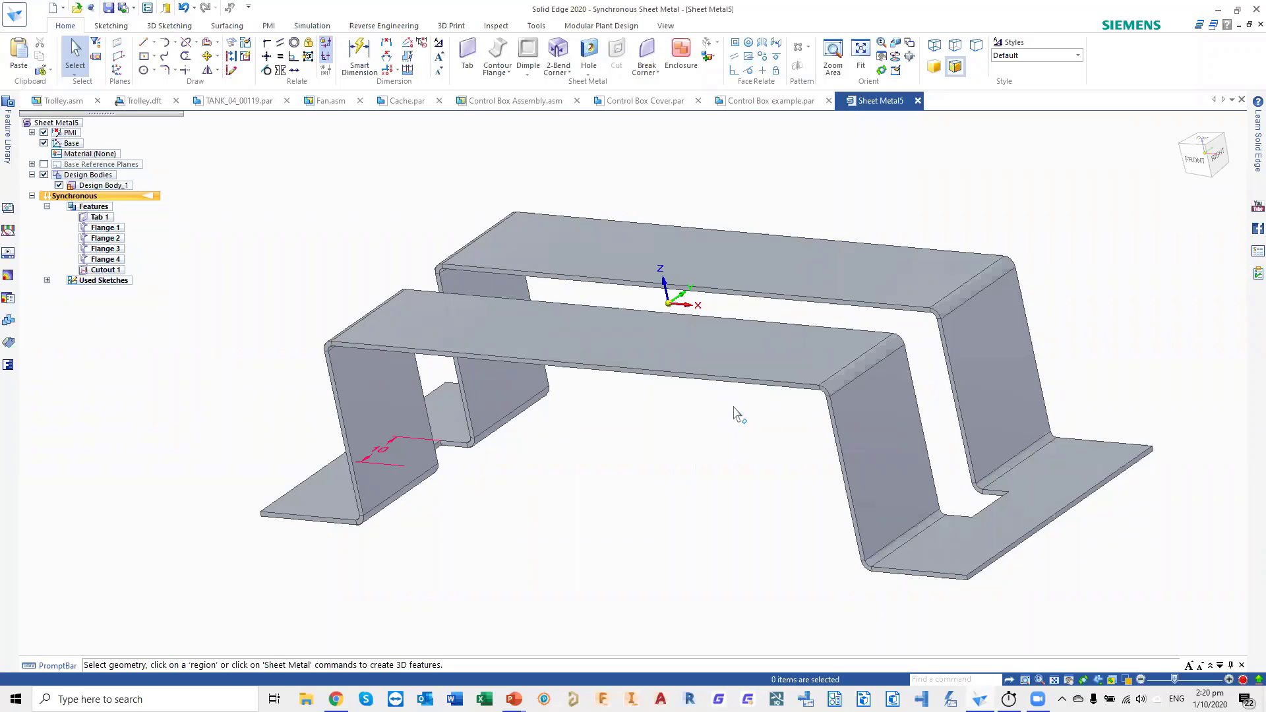
{"action": "left_click", "coordinate": [777, 387]}
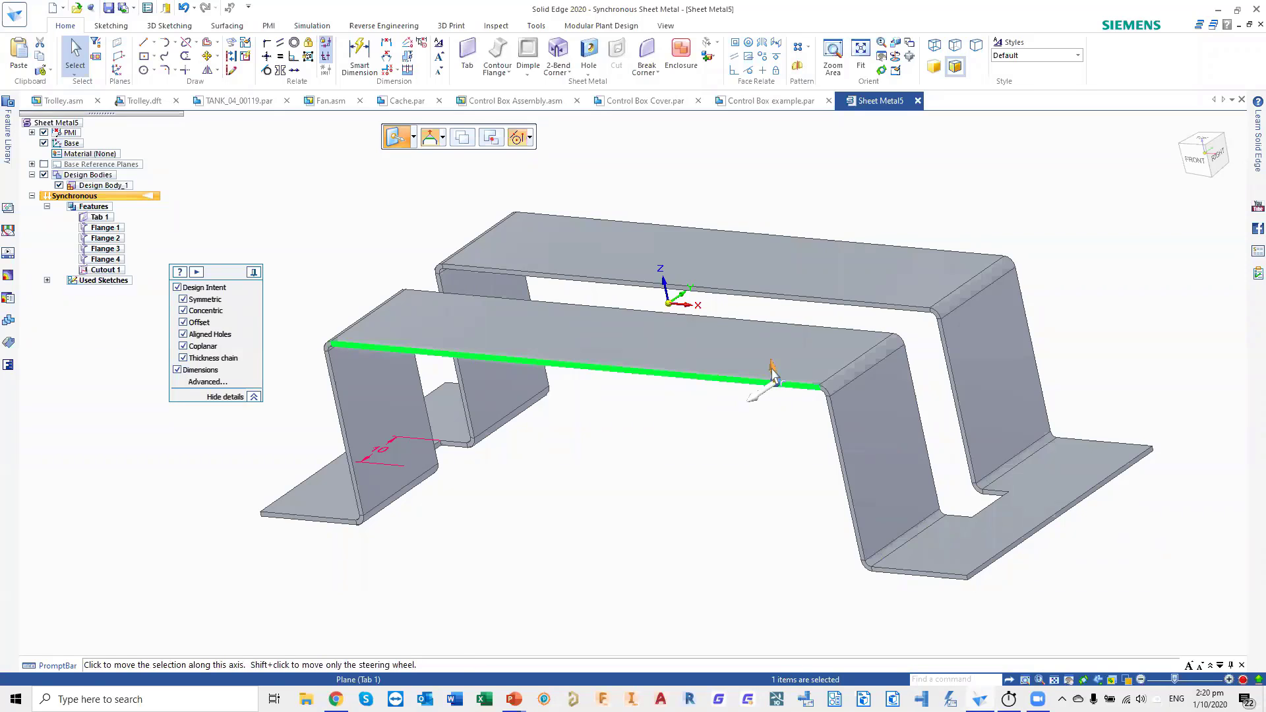
{"action": "left_click", "coordinate": [771, 366]}
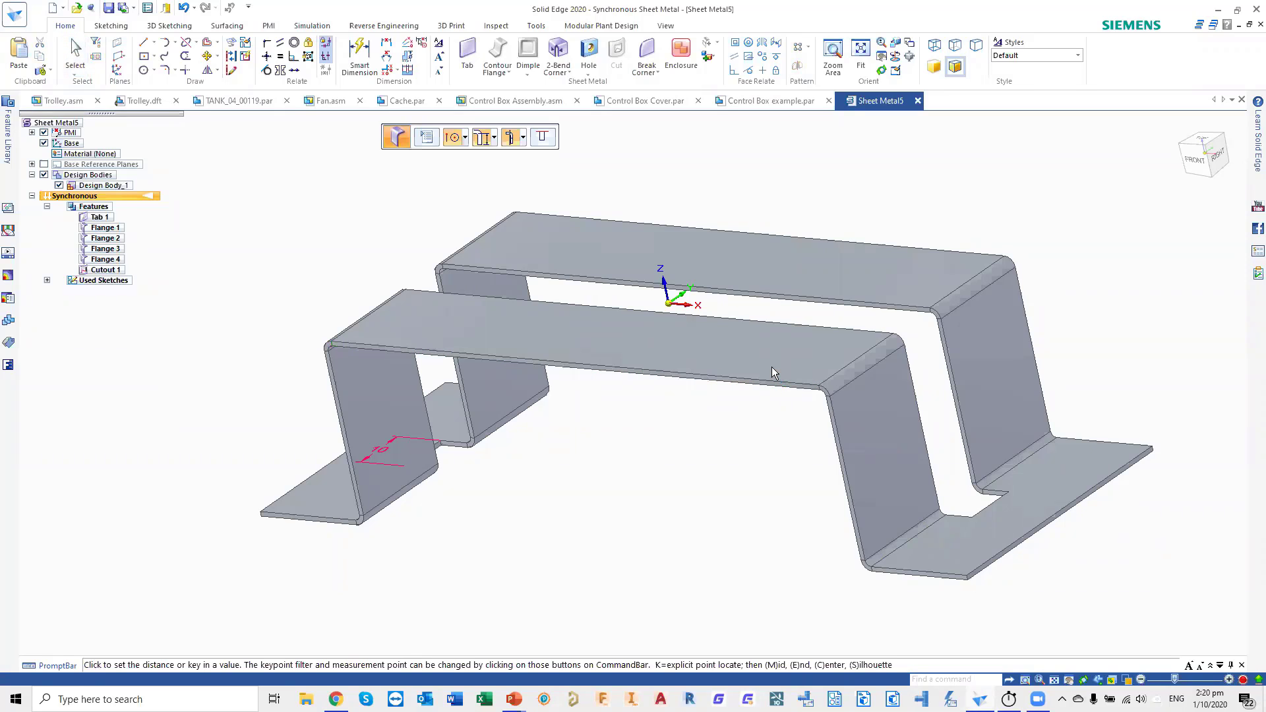
{"action": "left_click", "coordinate": [520, 137]}
{"action": "left_click", "coordinate": [539, 155]}
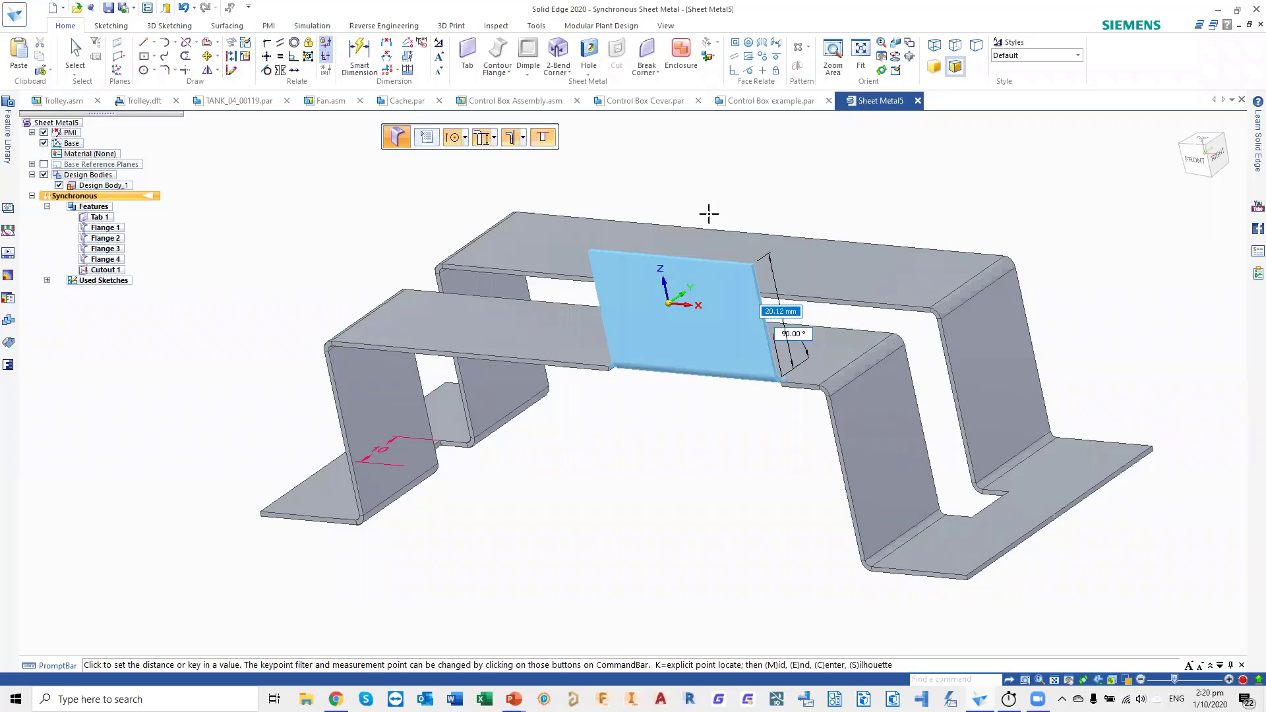
{"action": "left_click", "coordinate": [708, 213]}
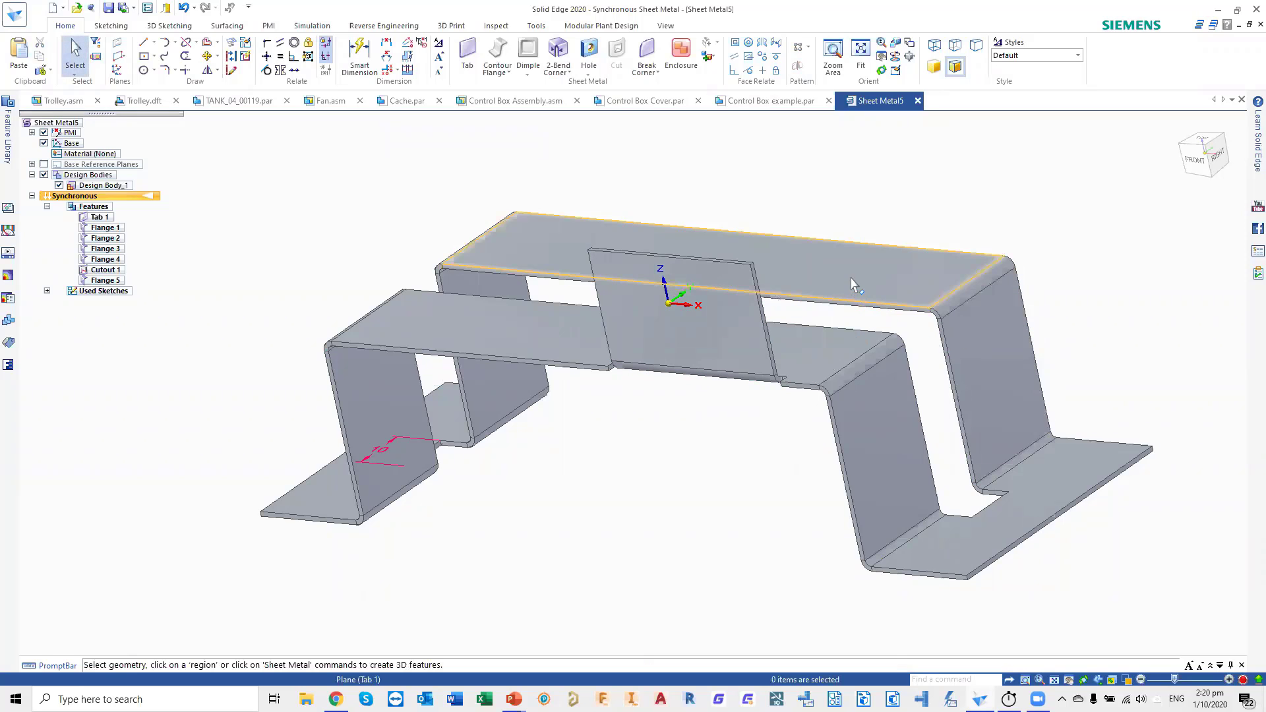
{"action": "middle_click_drag", "start_coordinate": [851, 285], "coordinate": [855, 313]}
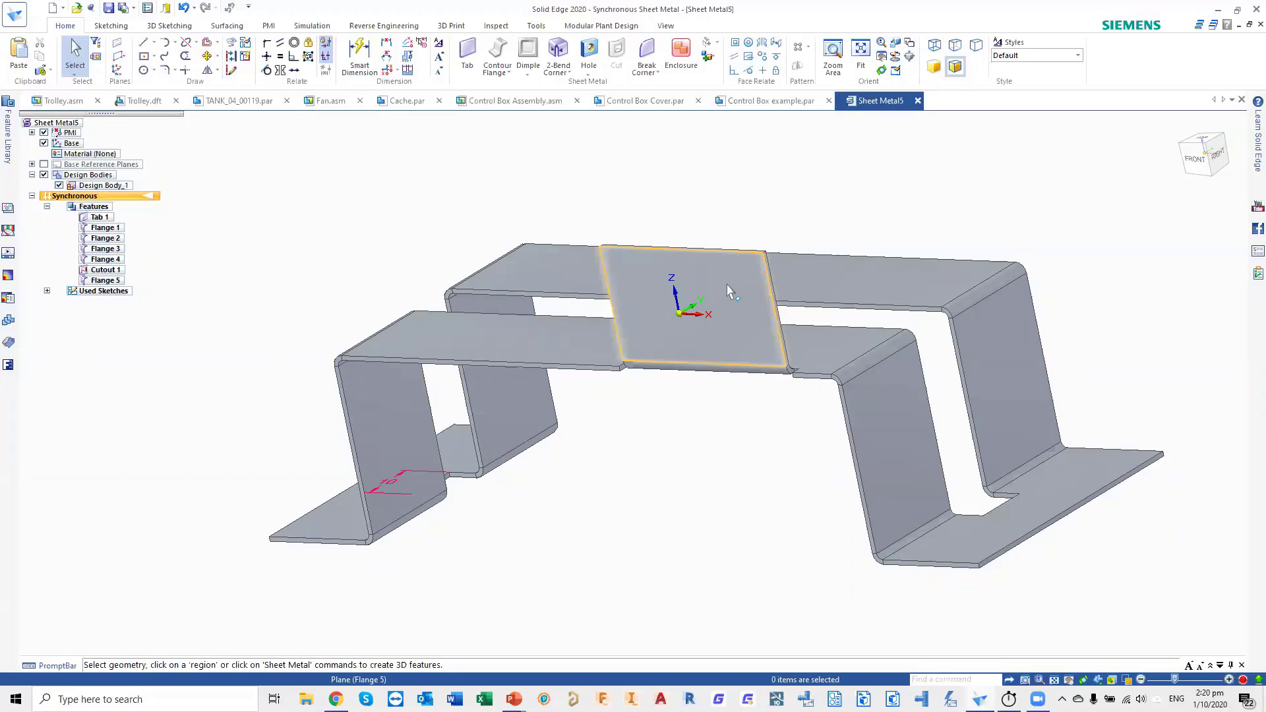
{"action": "right_click", "coordinate": [668, 452]}
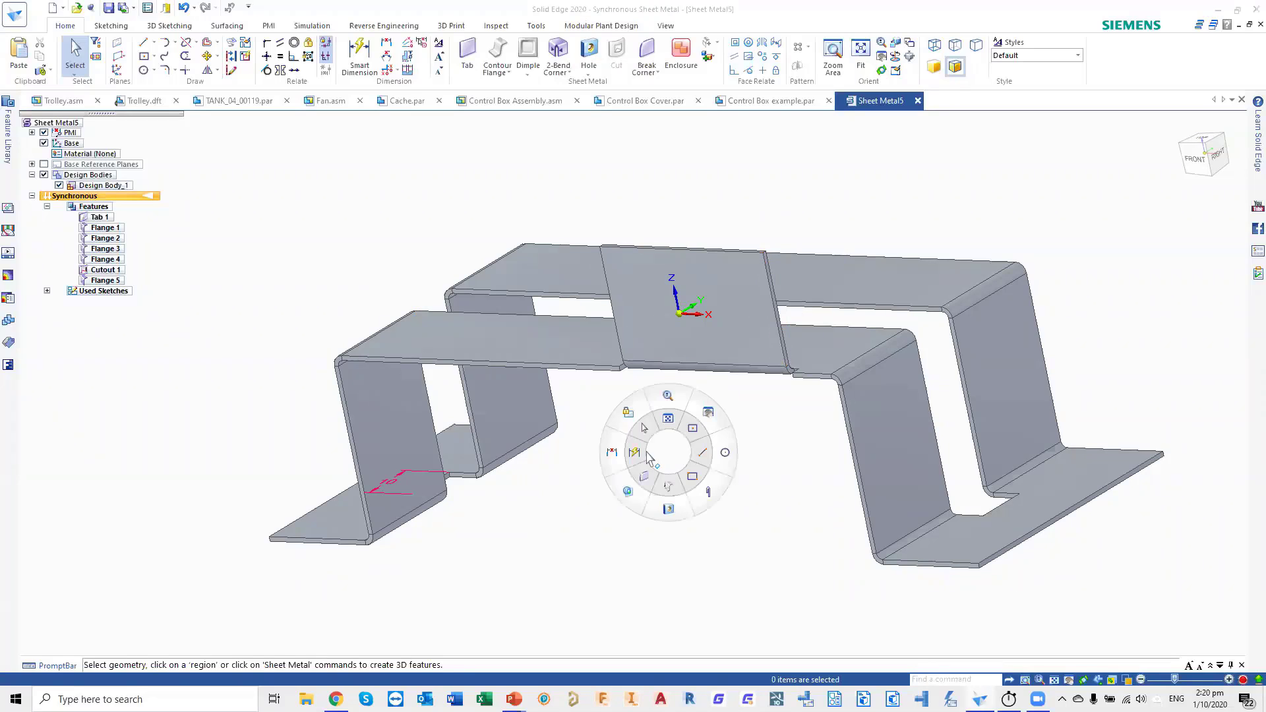
{"action": "left_click", "coordinate": [634, 451]}
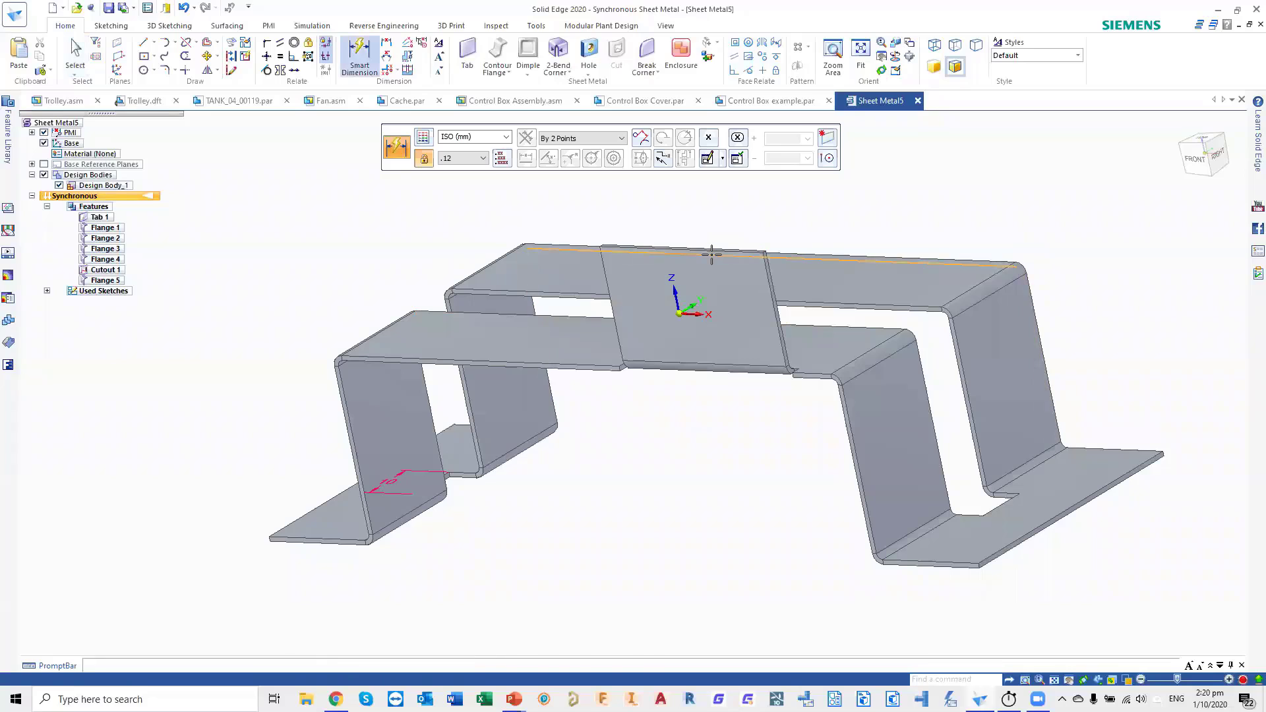
{"action": "left_click", "coordinate": [712, 253]}
{"action": "key", "text": "Escape"}
- Dimension the upright partial flange's width between its side edges and set it to 30 mm symmetrically
{"action": "right_click", "coordinate": [618, 536]}
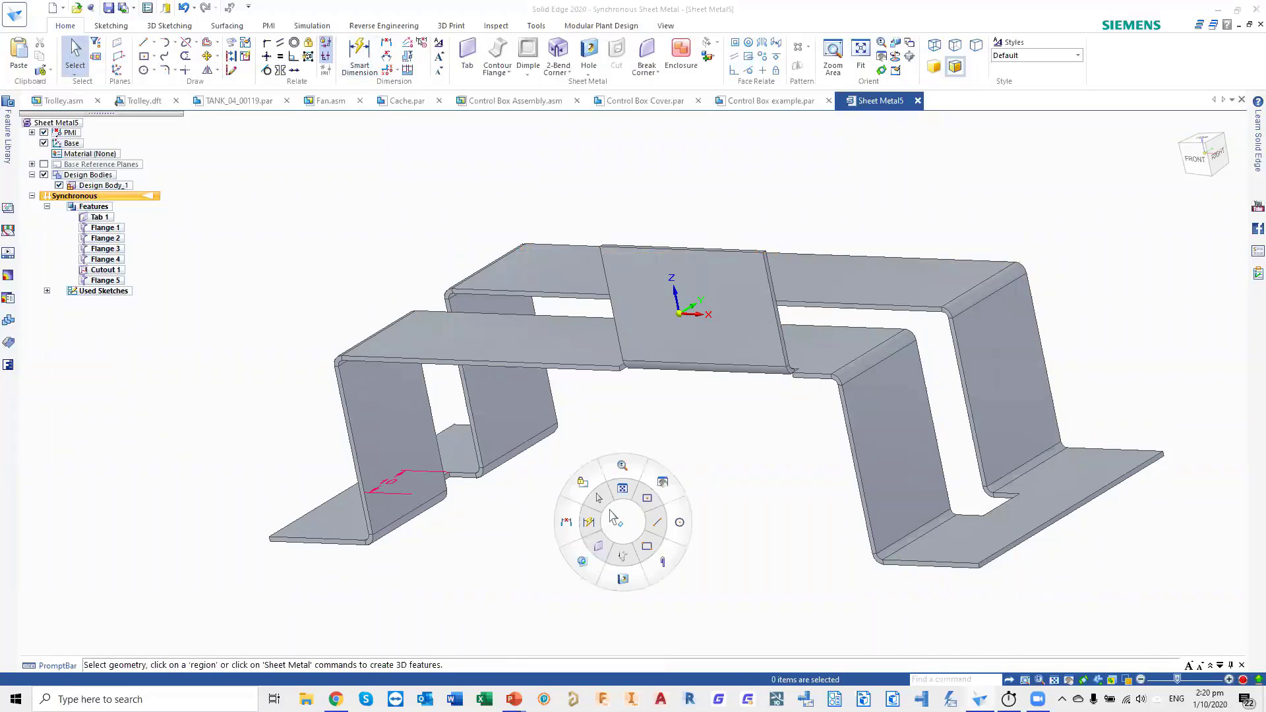
{"action": "left_click", "coordinate": [593, 523]}
{"action": "left_click", "coordinate": [709, 253]}
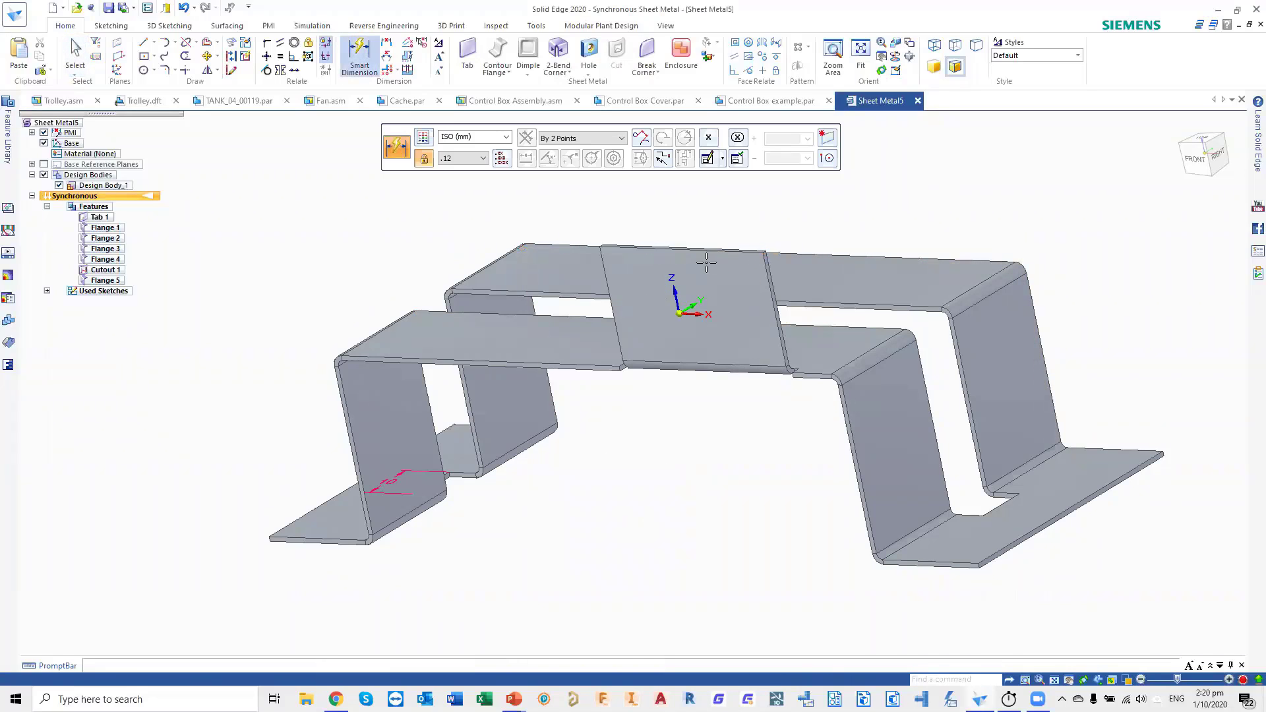
{"action": "left_click", "coordinate": [770, 284]}
{"action": "left_click", "coordinate": [790, 313]}
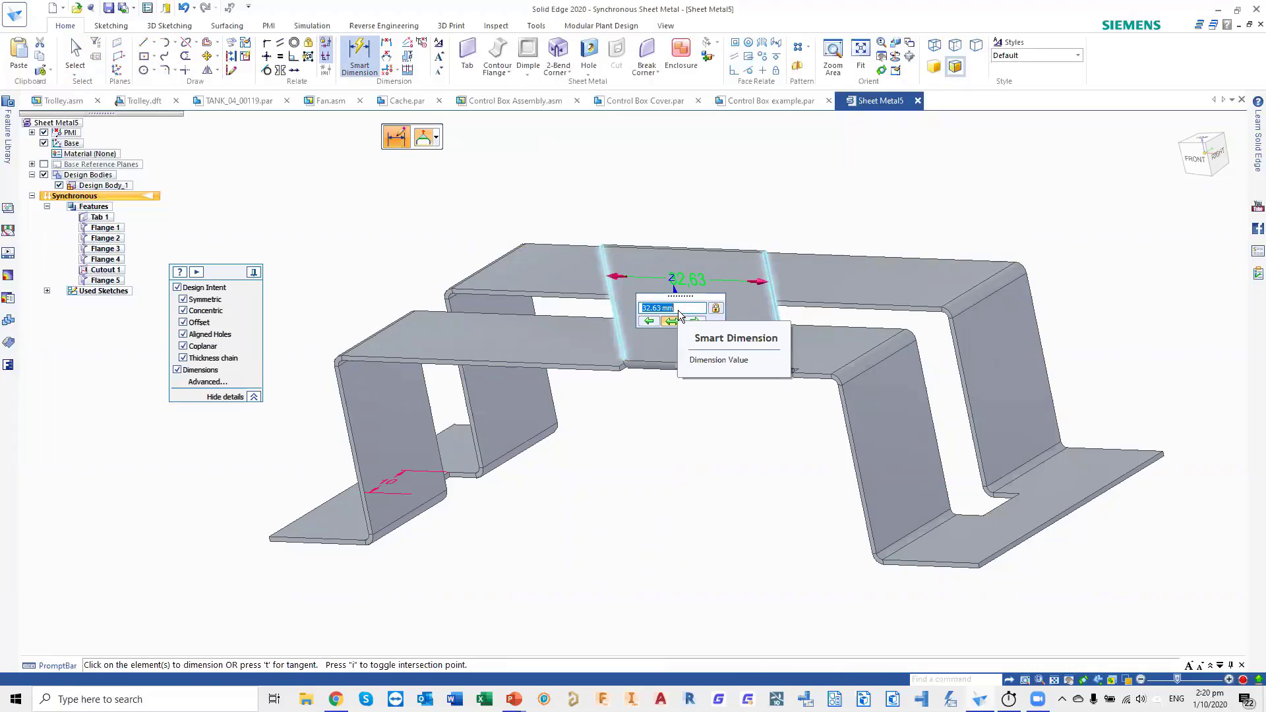
{"action": "type", "text": "3"}
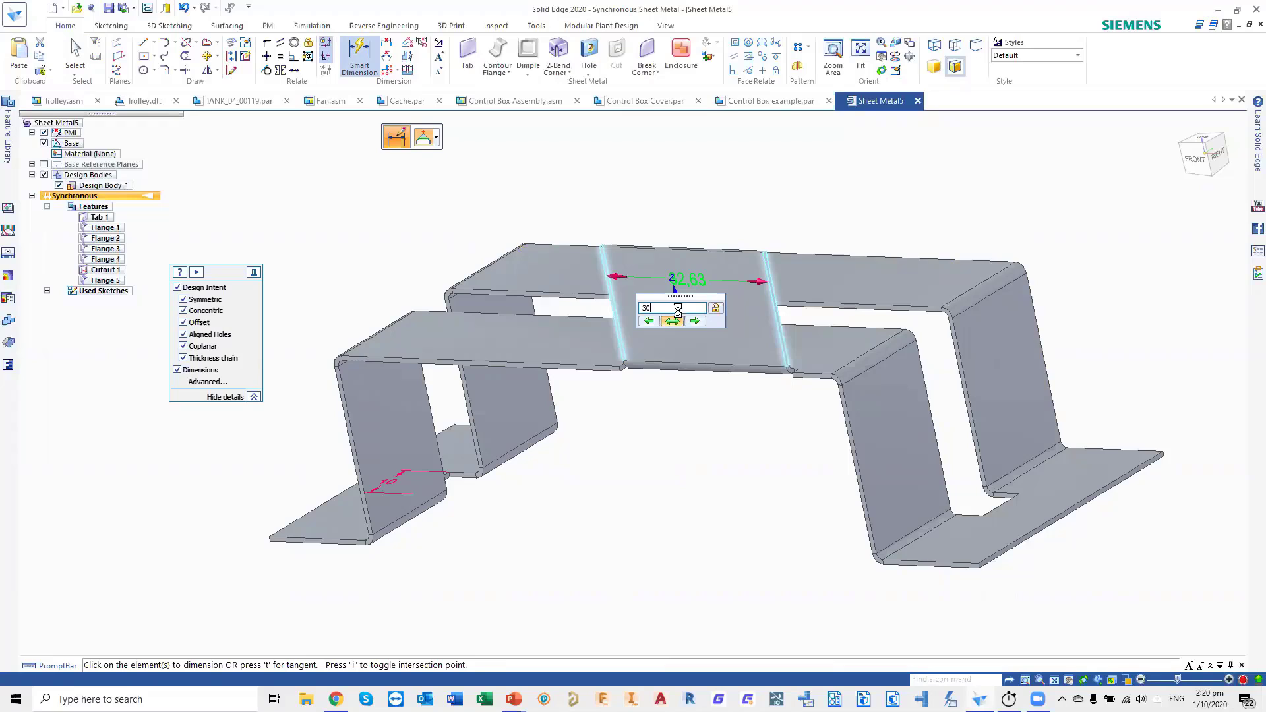
{"action": "type", "text": "0"}
{"action": "key", "text": "Return"}
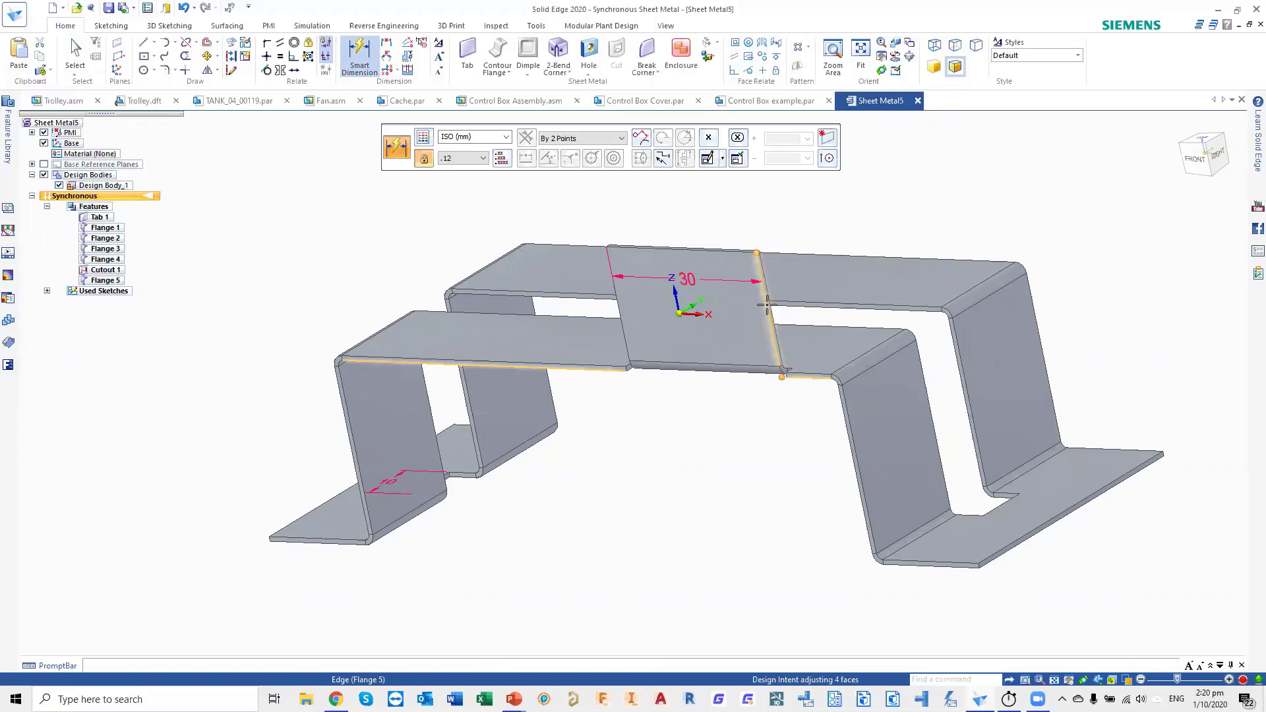
- Dimension the upright partial flange's height and set it to 20 mm, adjusting both ends symmetrically
{"action": "left_click", "coordinate": [784, 310]}
{"action": "left_click", "coordinate": [827, 322]}
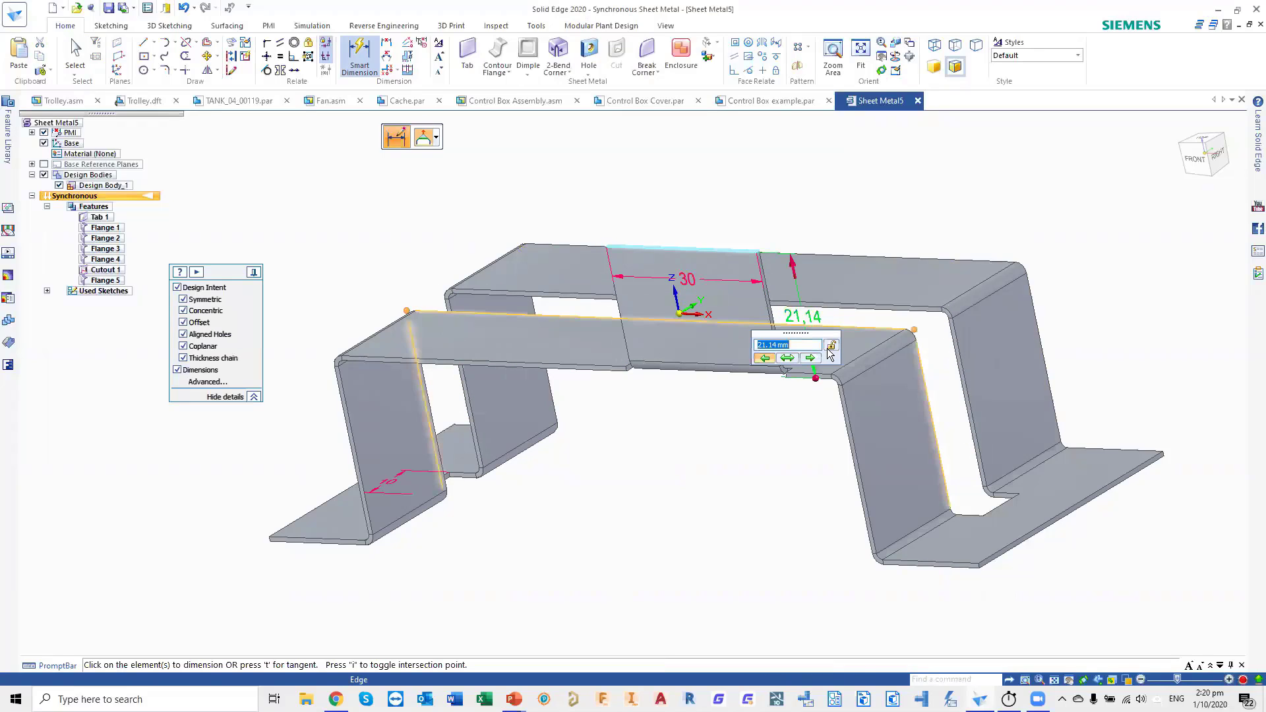
{"action": "left_click", "coordinate": [791, 359]}
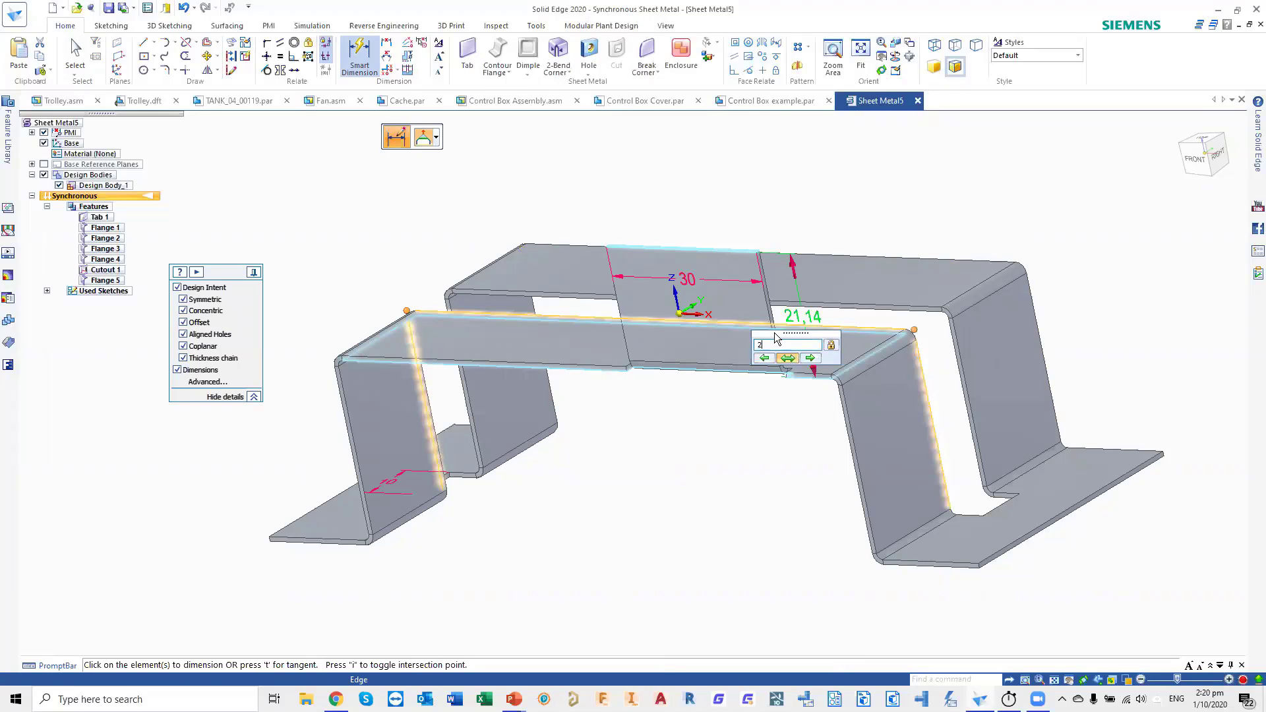
{"action": "type", "text": "20"}
{"action": "key", "text": "Return"}
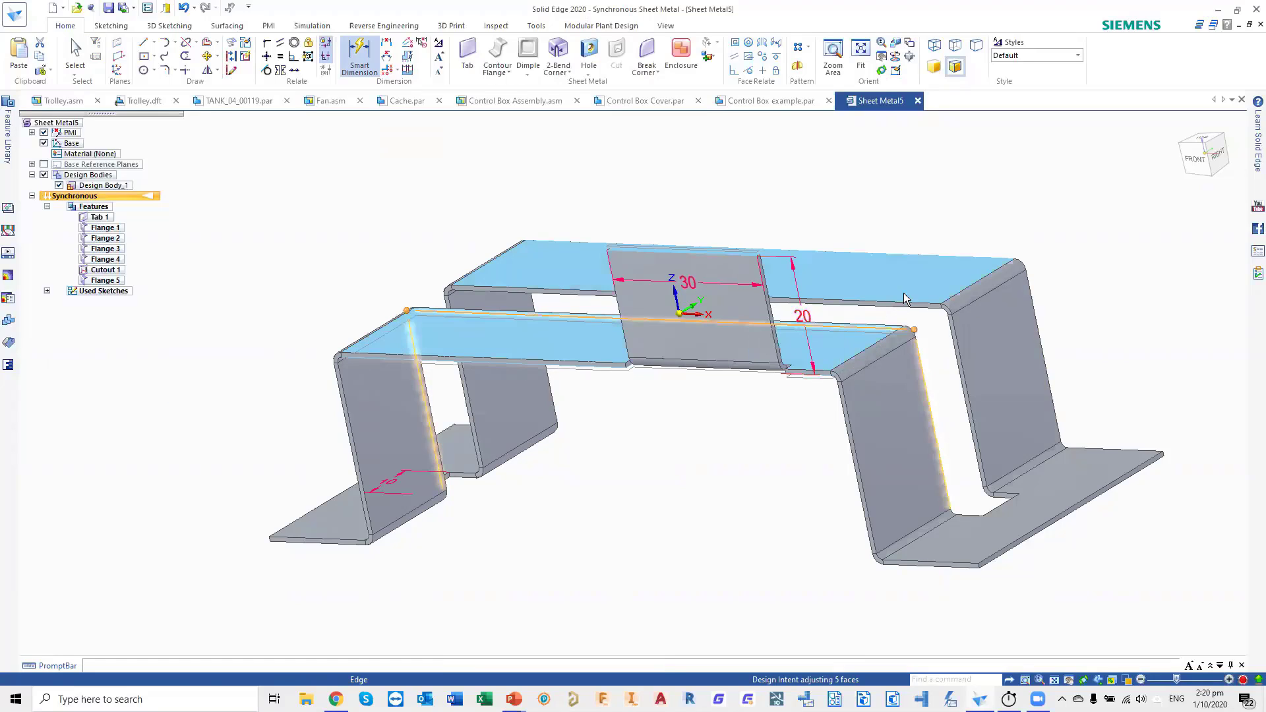
{"action": "middle_click_drag", "start_coordinate": [942, 256], "coordinate": [848, 365]}
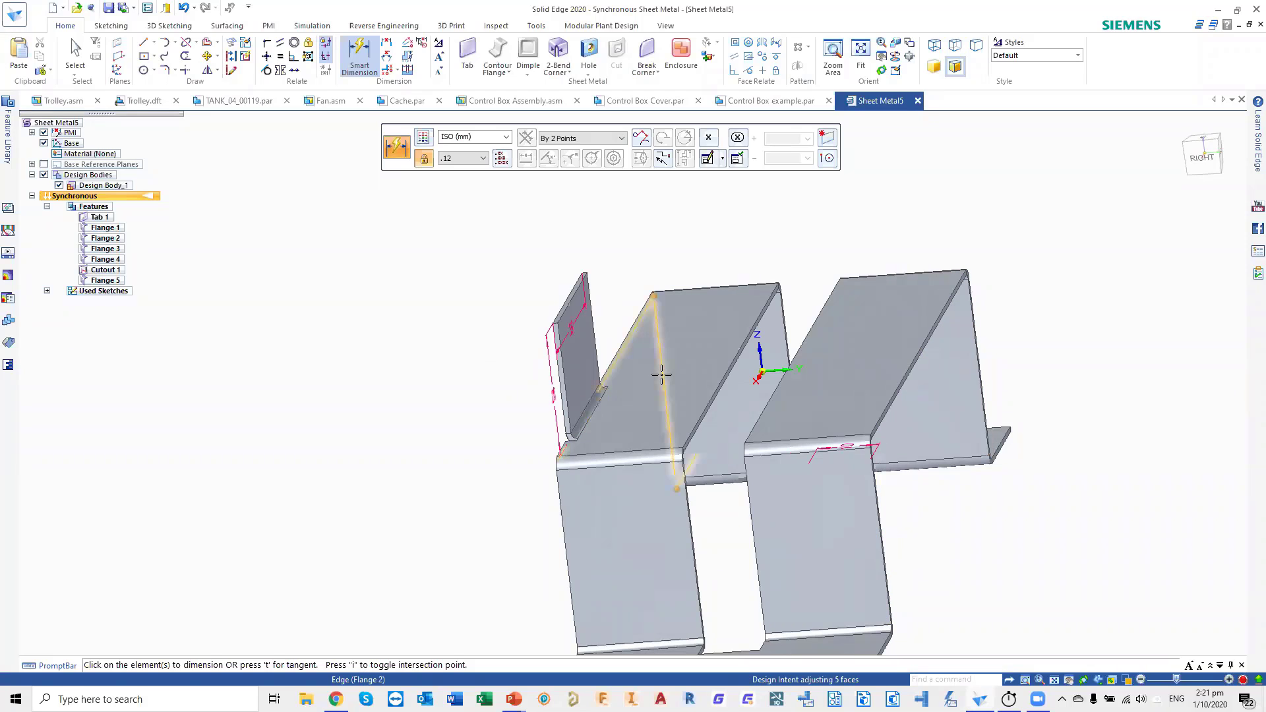
{"action": "key", "text": "Escape"}
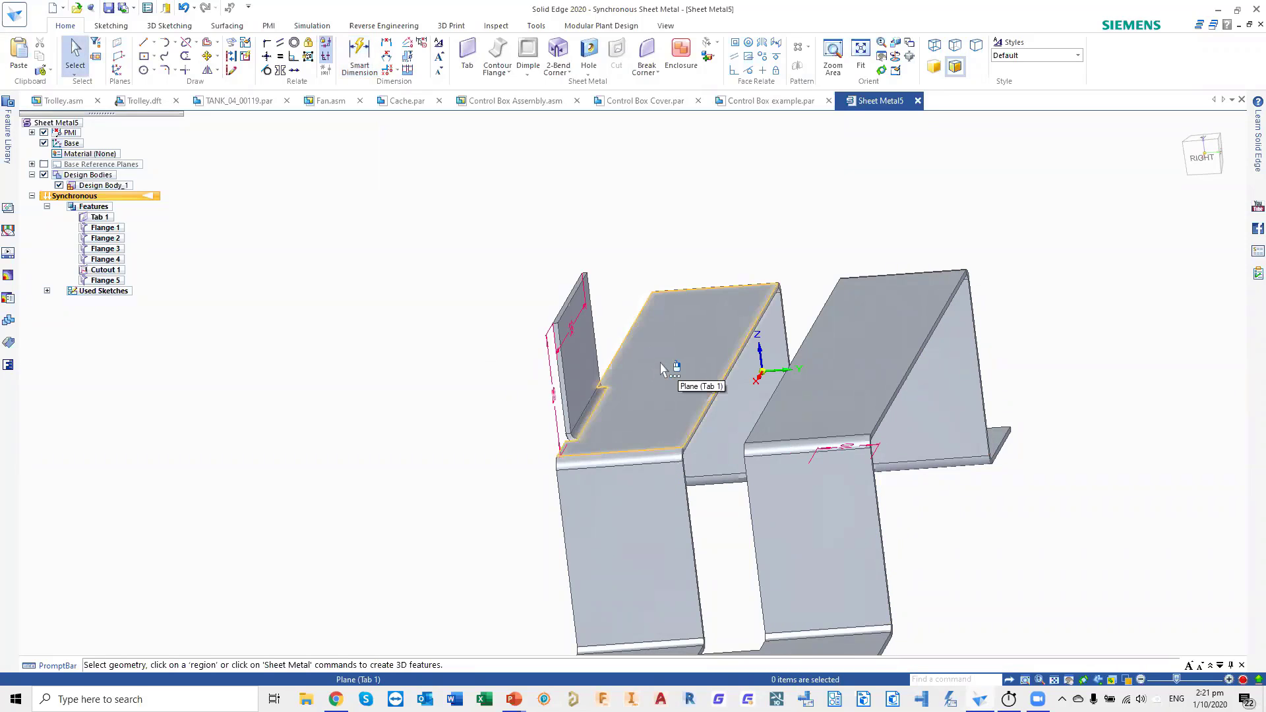
- Select all faces of the upright partial flange and relocate the steering wheel to the midpoint of its lower edge
{"action": "middle_click_drag", "start_coordinate": [843, 388], "coordinate": [1006, 366]}
{"action": "left_click", "coordinate": [1198, 155]}
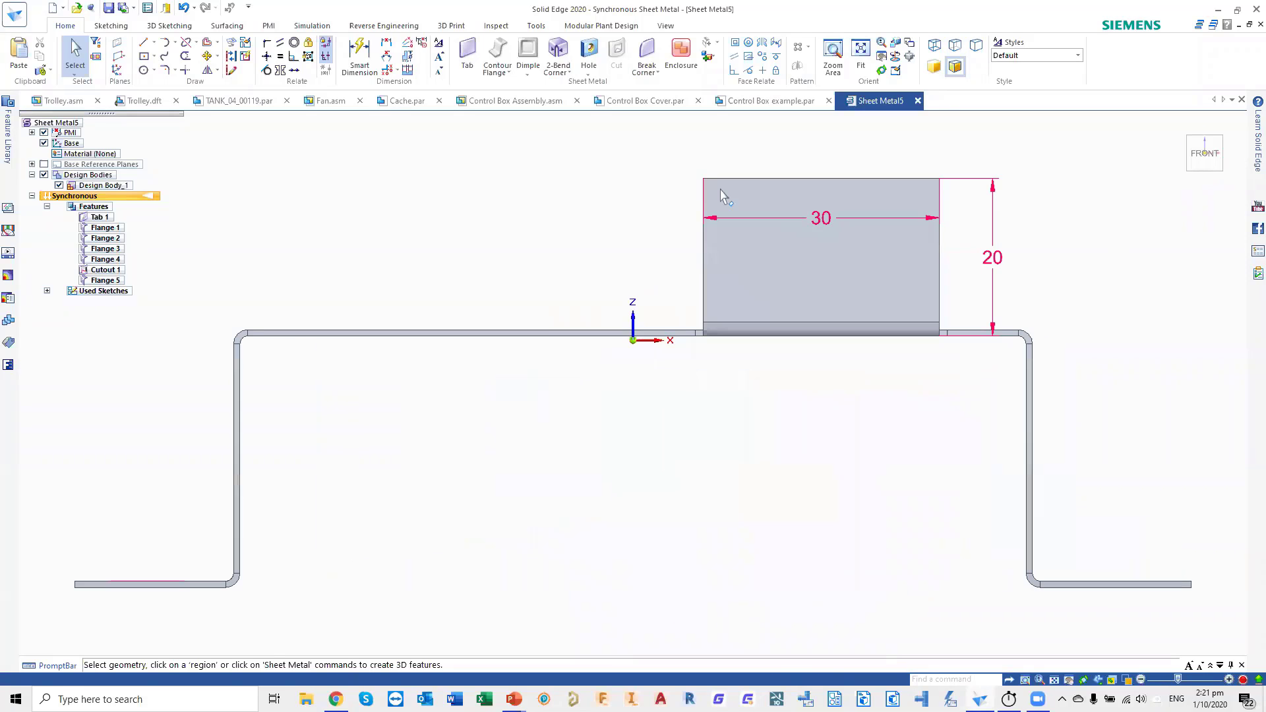
{"action": "left_click_drag", "start_coordinate": [978, 371], "coordinate": [981, 372]}
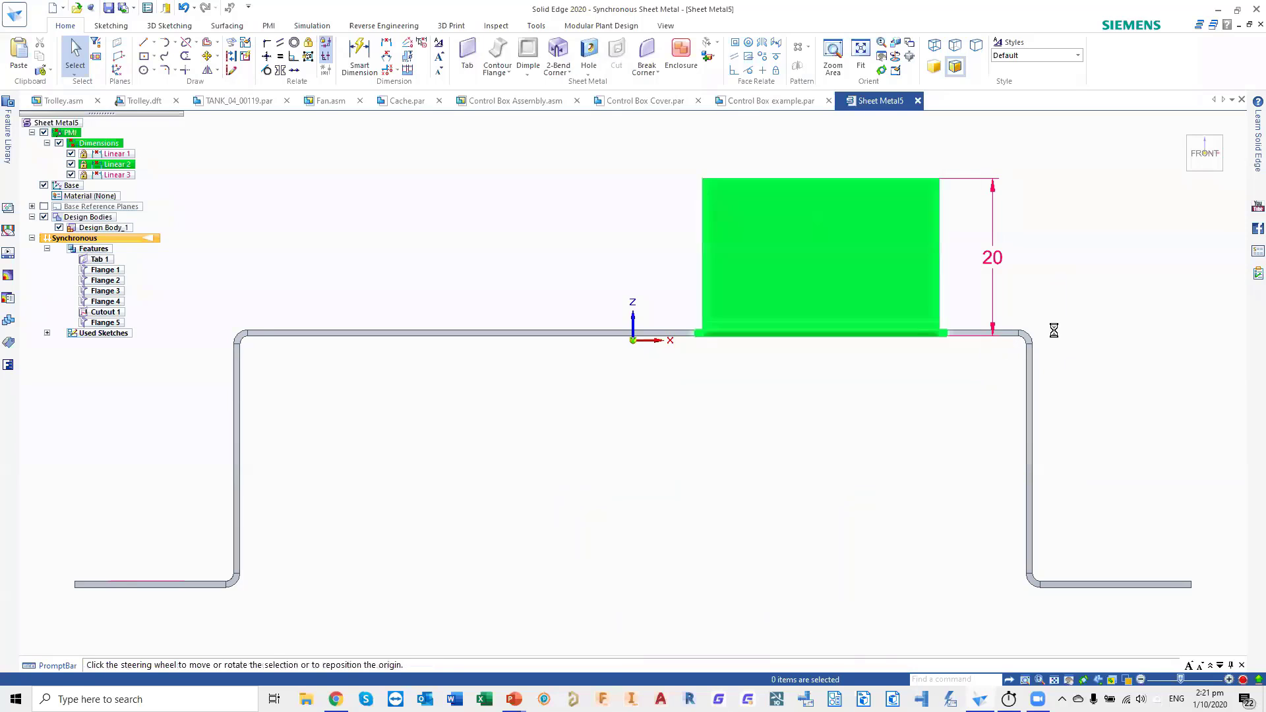
{"action": "middle_click_drag", "start_coordinate": [1051, 330], "coordinate": [690, 372]}
{"action": "scroll", "coordinate": [578, 380], "scroll_direction": "up", "scroll_amount": 2}
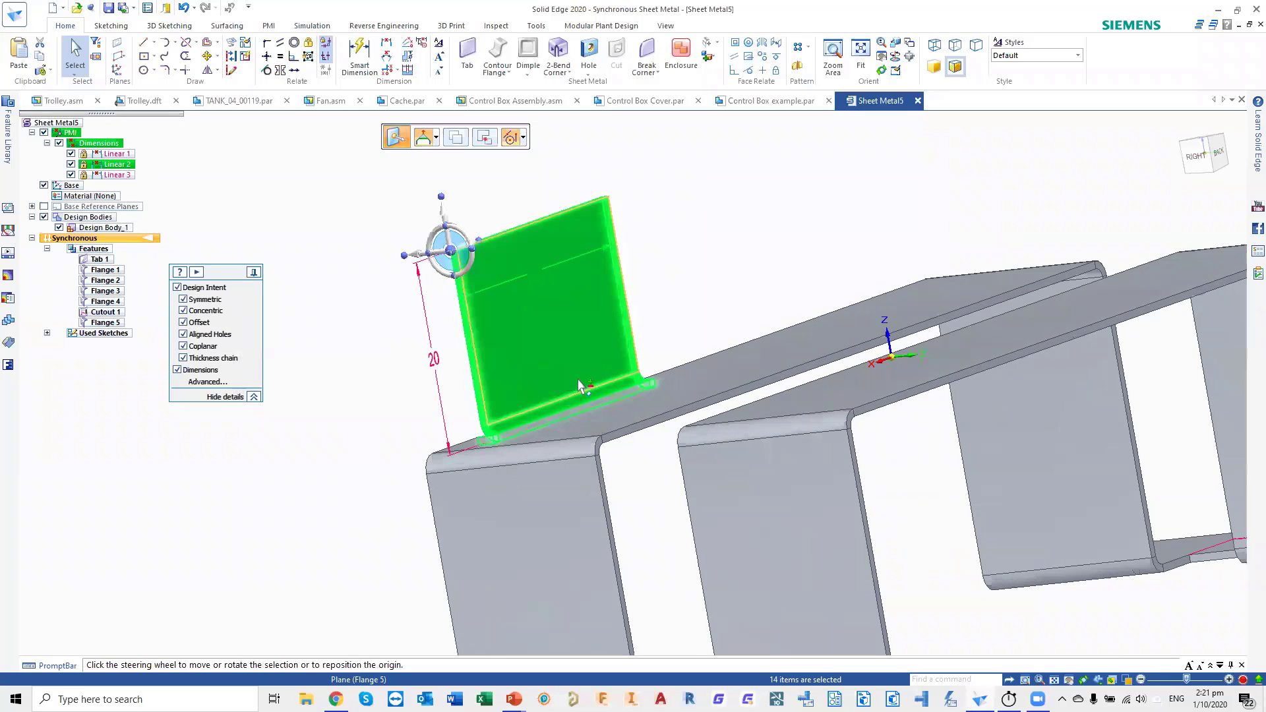
{"action": "scroll", "coordinate": [579, 387], "scroll_direction": "up", "scroll_amount": 2}
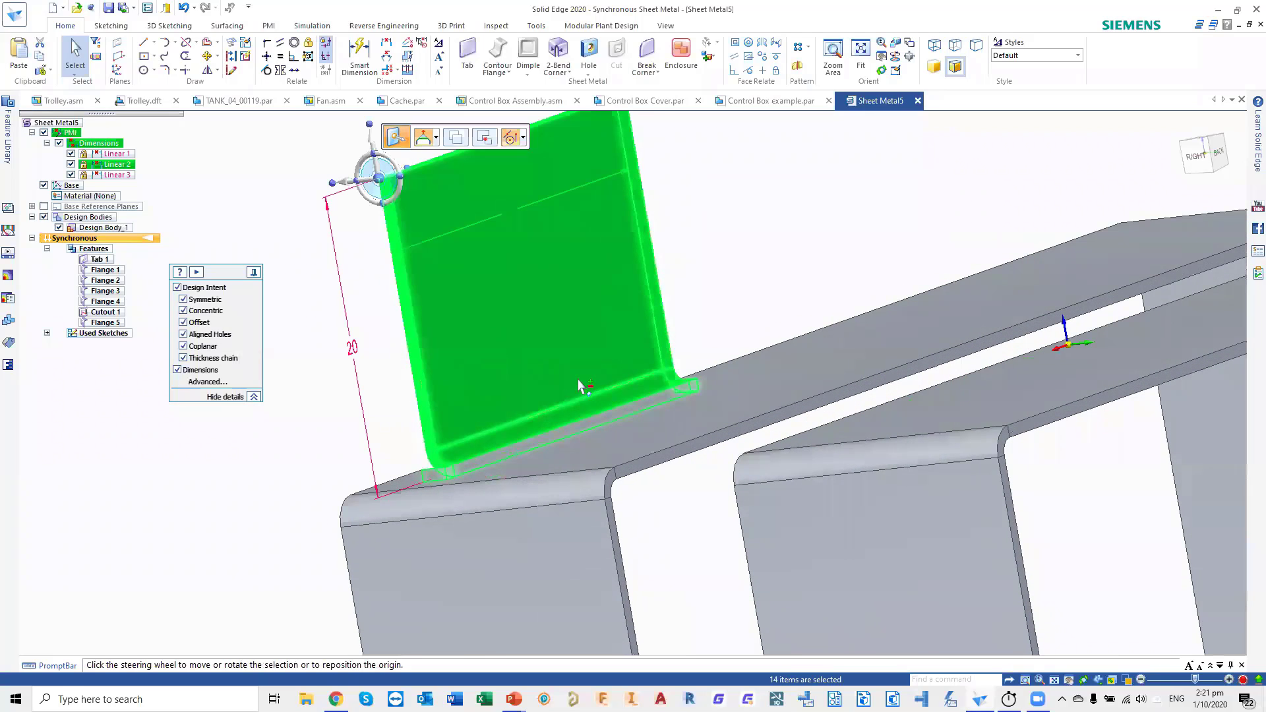
{"action": "left_click", "coordinate": [378, 178]}
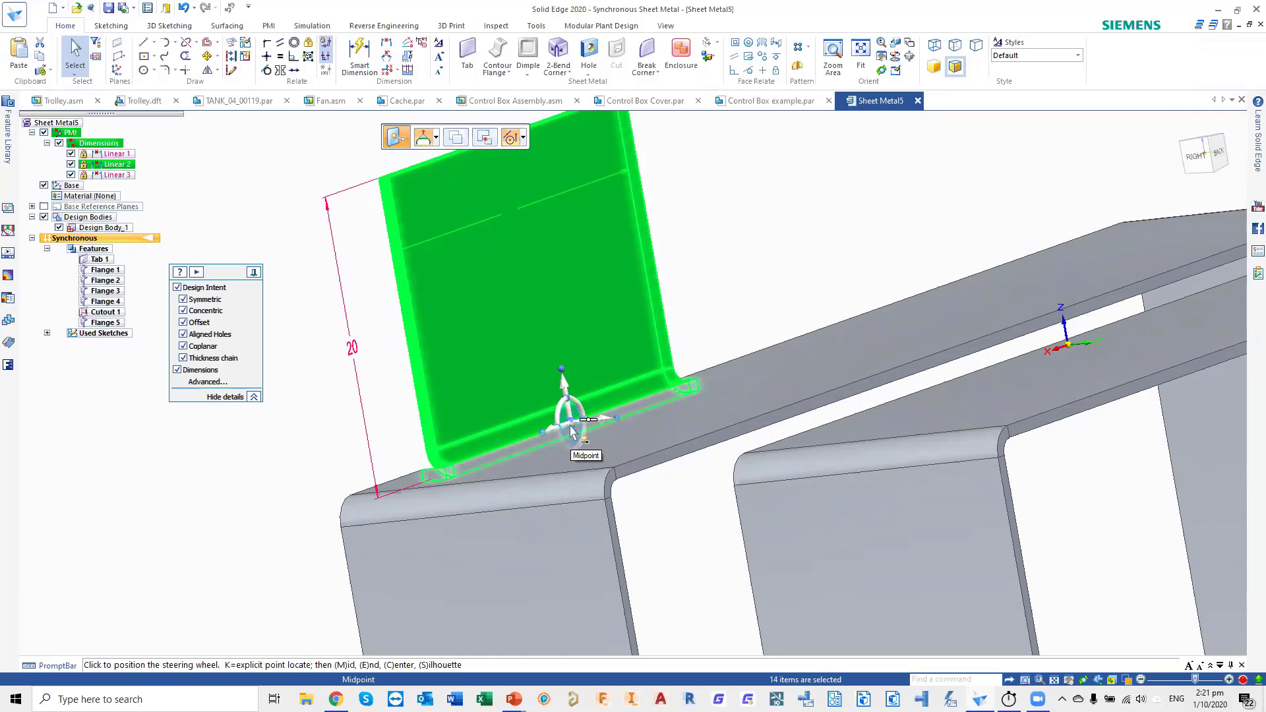
{"action": "left_click", "coordinate": [571, 432]}
- Center the upright flange by moving it along the plate's edge until its midpoint aligns with the coordinate origin
{"action": "middle_click_drag", "start_coordinate": [783, 353], "coordinate": [805, 360]}
{"action": "scroll", "coordinate": [801, 359], "scroll_direction": "down", "scroll_amount": 1}
{"action": "left_click", "coordinate": [669, 430]}
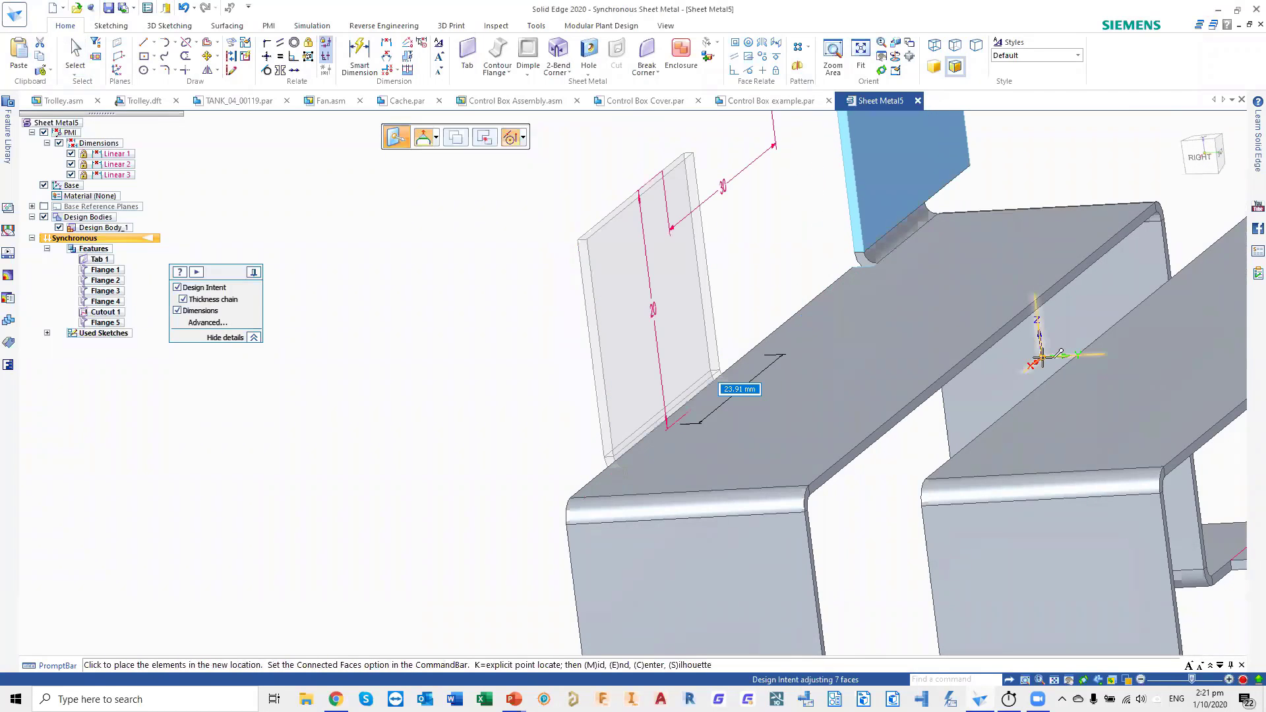
{"action": "left_click", "coordinate": [1040, 360]}
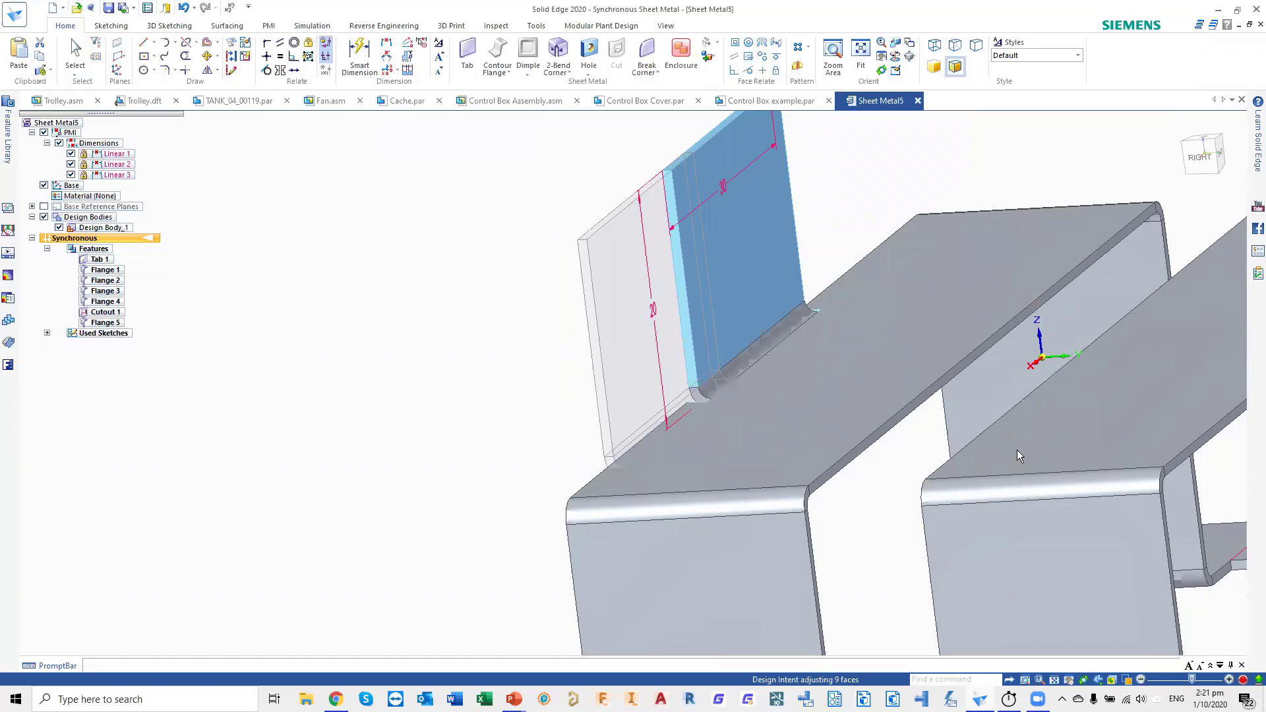
{"action": "left_click", "coordinate": [1201, 169]}
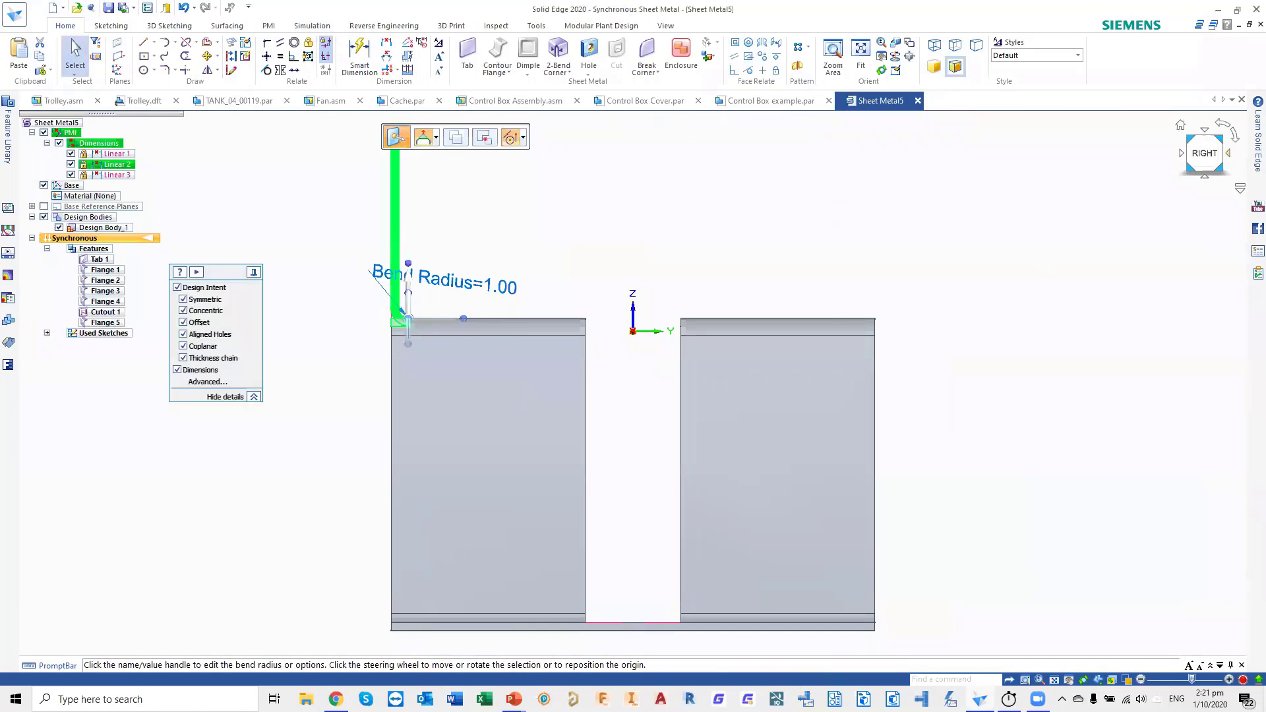
{"action": "left_click", "coordinate": [1227, 153]}
{"action": "left_click", "coordinate": [1055, 235]}
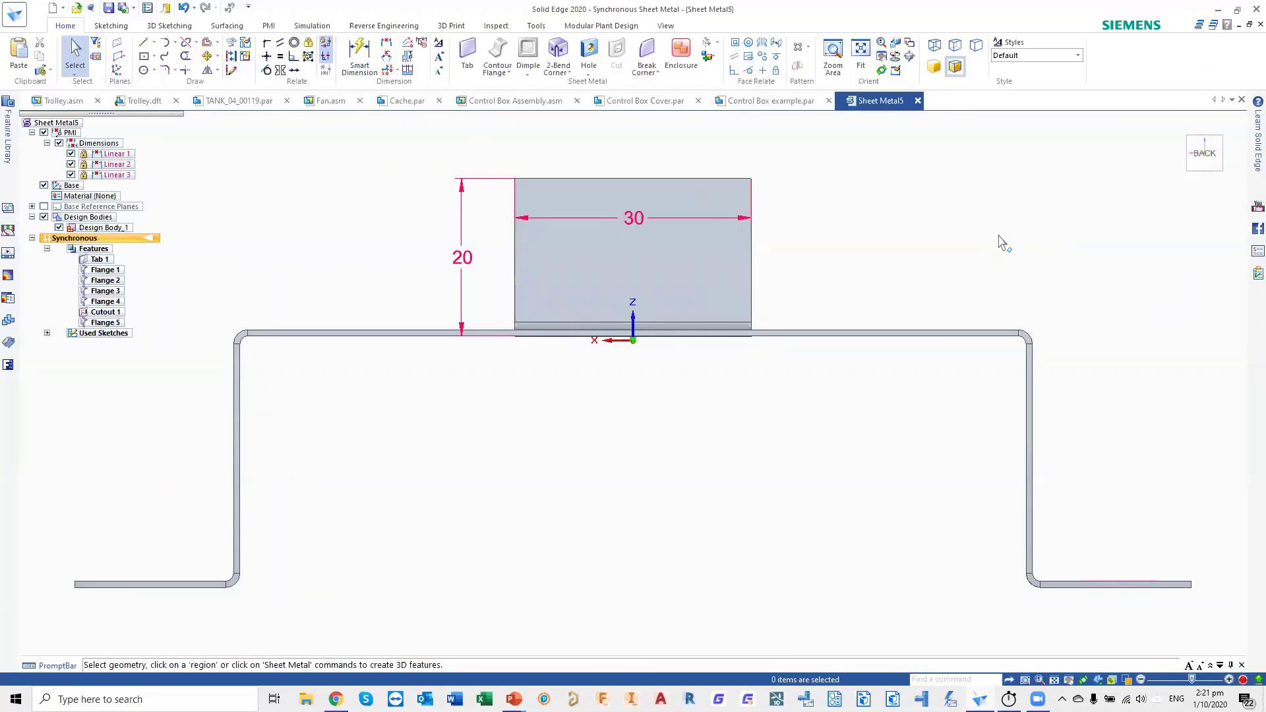
- Sketch a horizontal line about 16 mm long across the middle of the upright flange's outer face
{"action": "middle_click_drag", "start_coordinate": [1033, 288], "coordinate": [557, 327]}
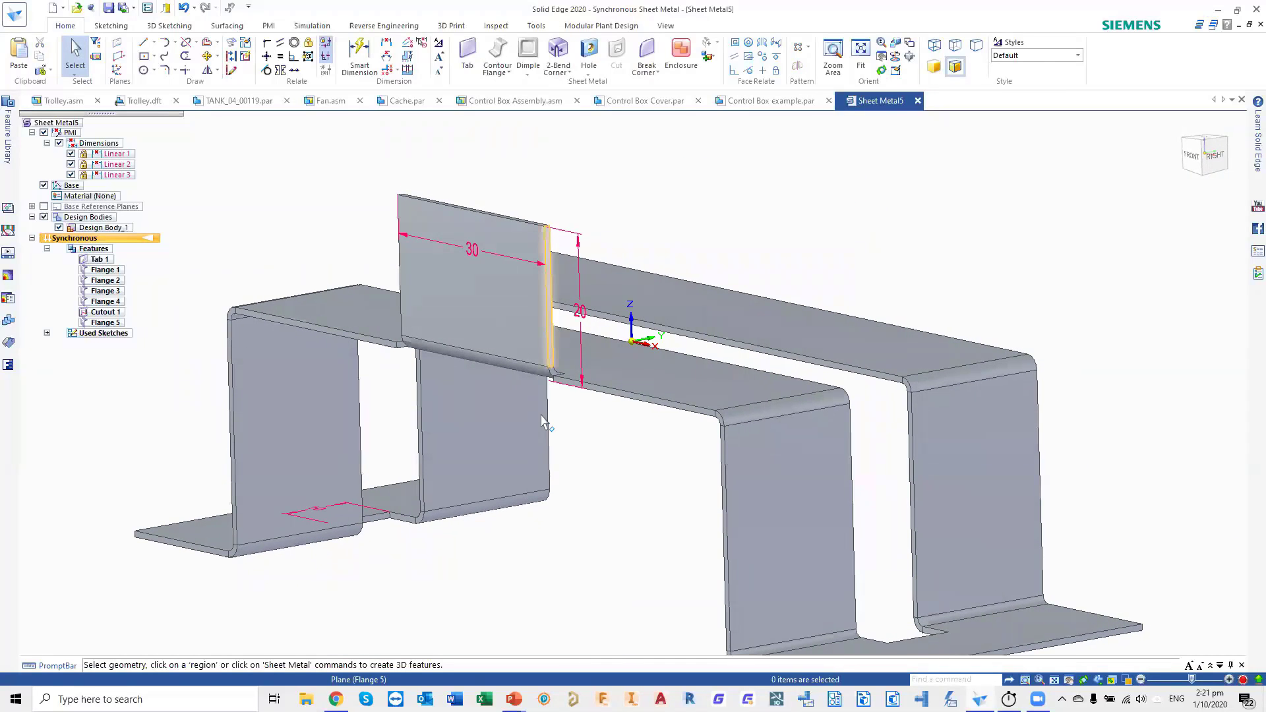
{"action": "right_click", "coordinate": [277, 226]}
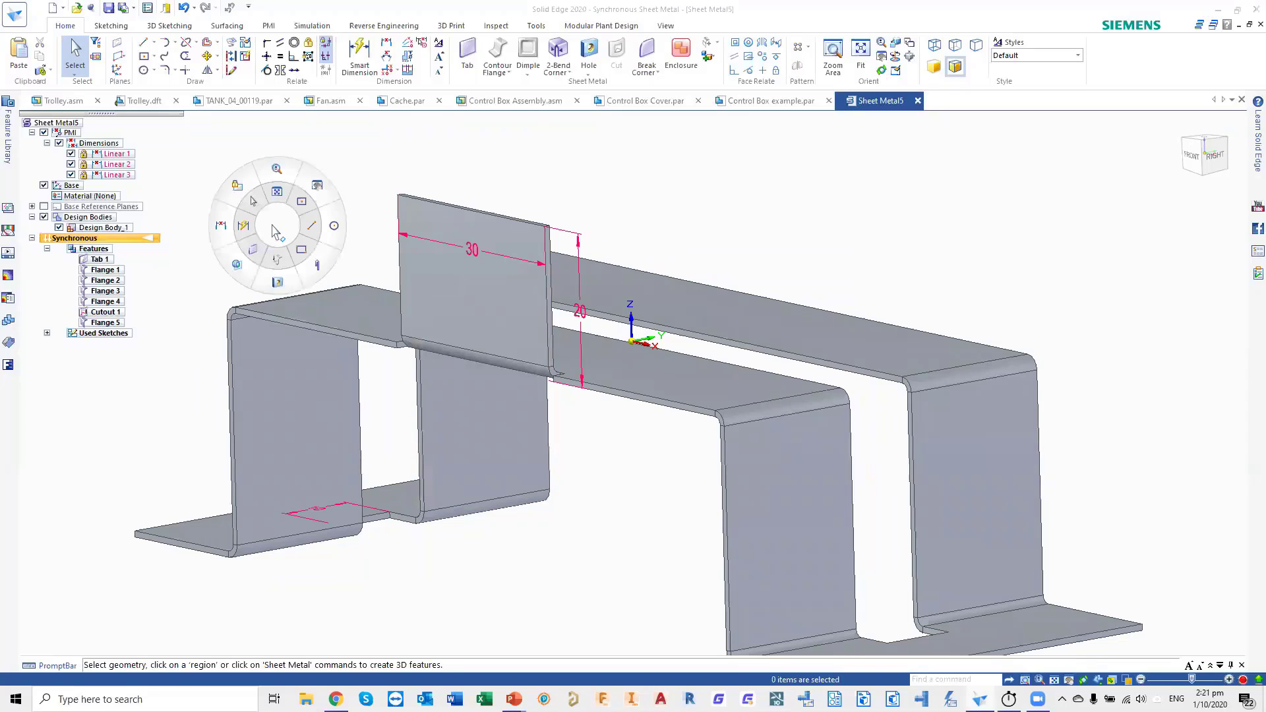
{"action": "left_click", "coordinate": [309, 228]}
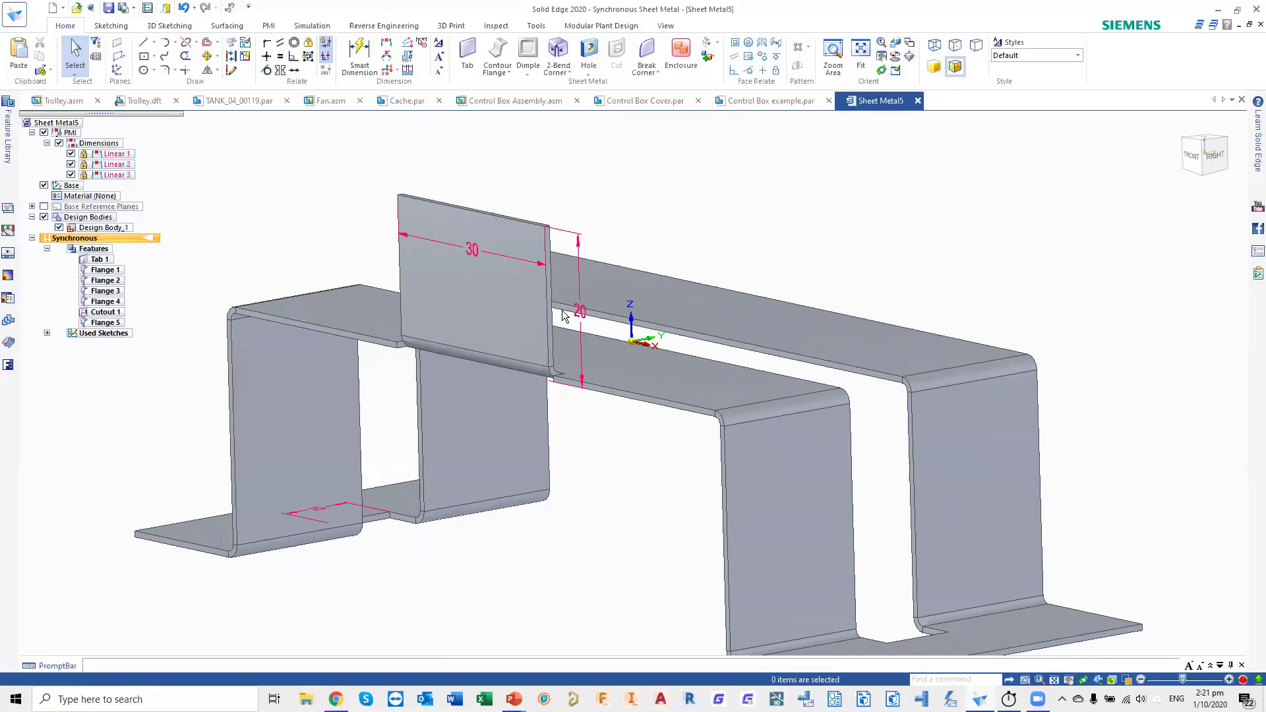
{"action": "left_click", "coordinate": [478, 287]}
{"action": "left_click", "coordinate": [432, 288]}
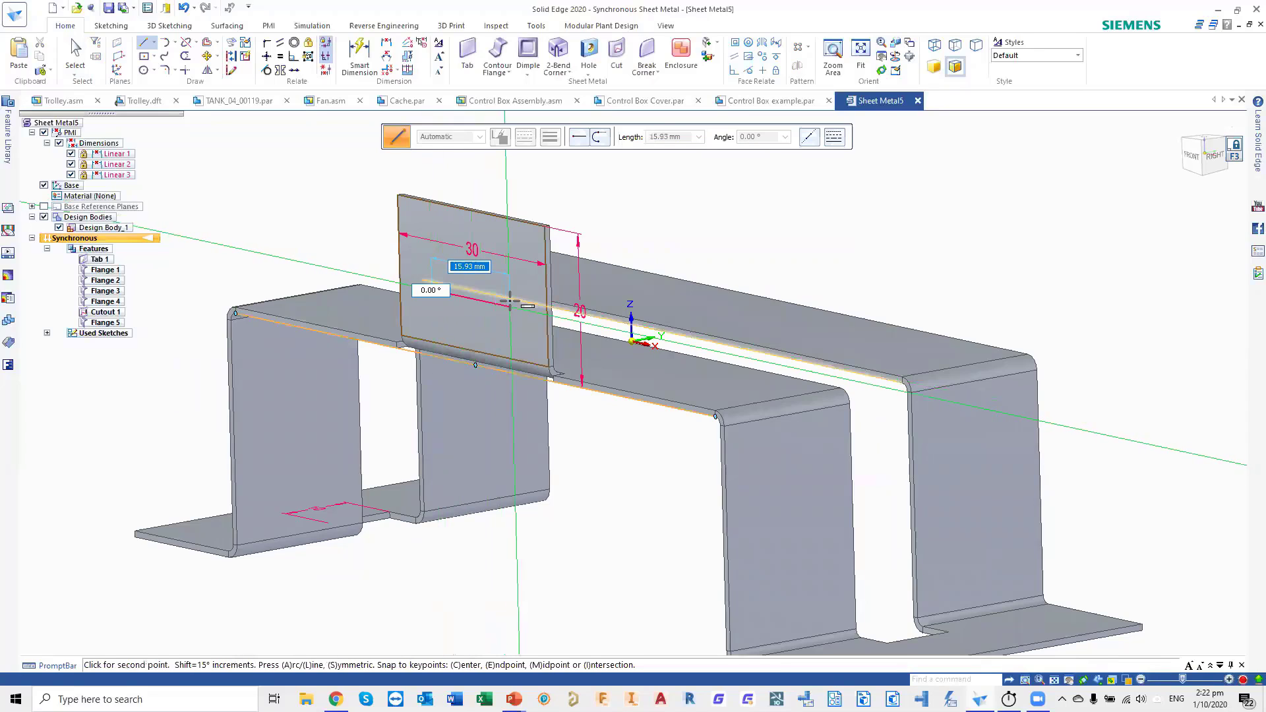
{"action": "left_click", "coordinate": [509, 304]}
{"action": "key", "text": "Escape"}
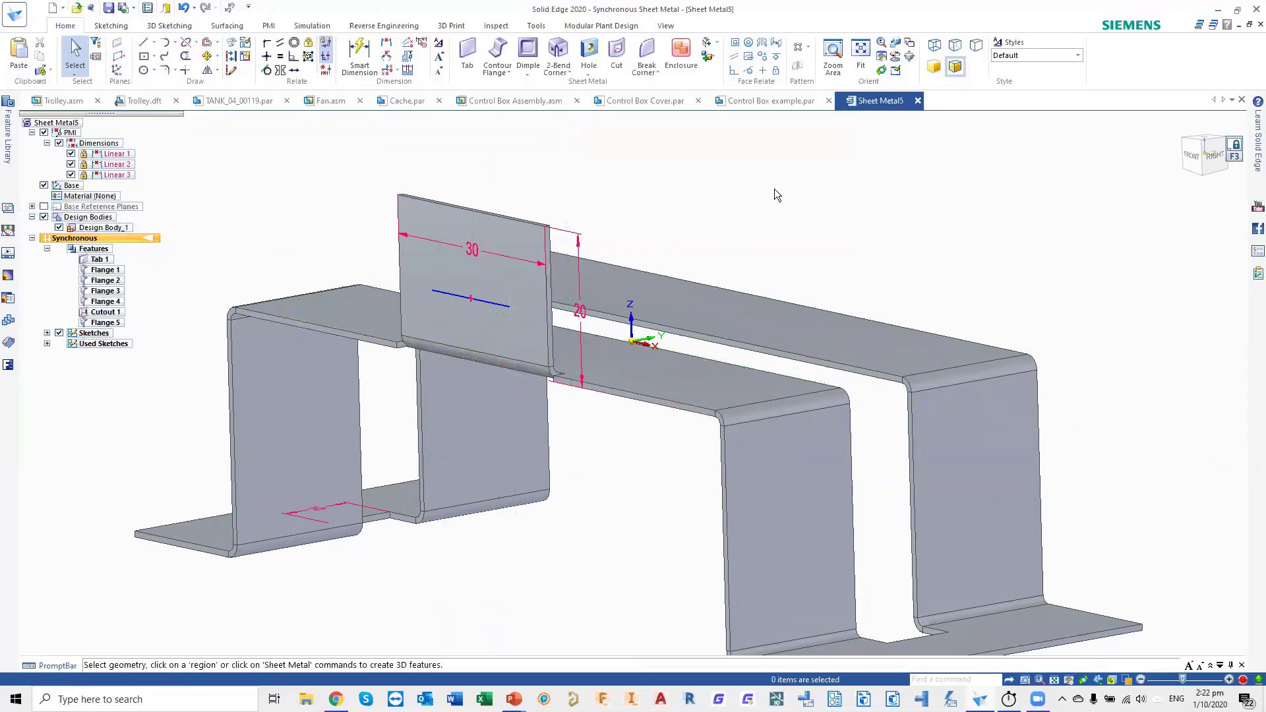
- Create a Jog from the sketched line, bending the flange's upper portion about 10 mm inward over the plate
{"action": "right_click", "coordinate": [774, 189]}
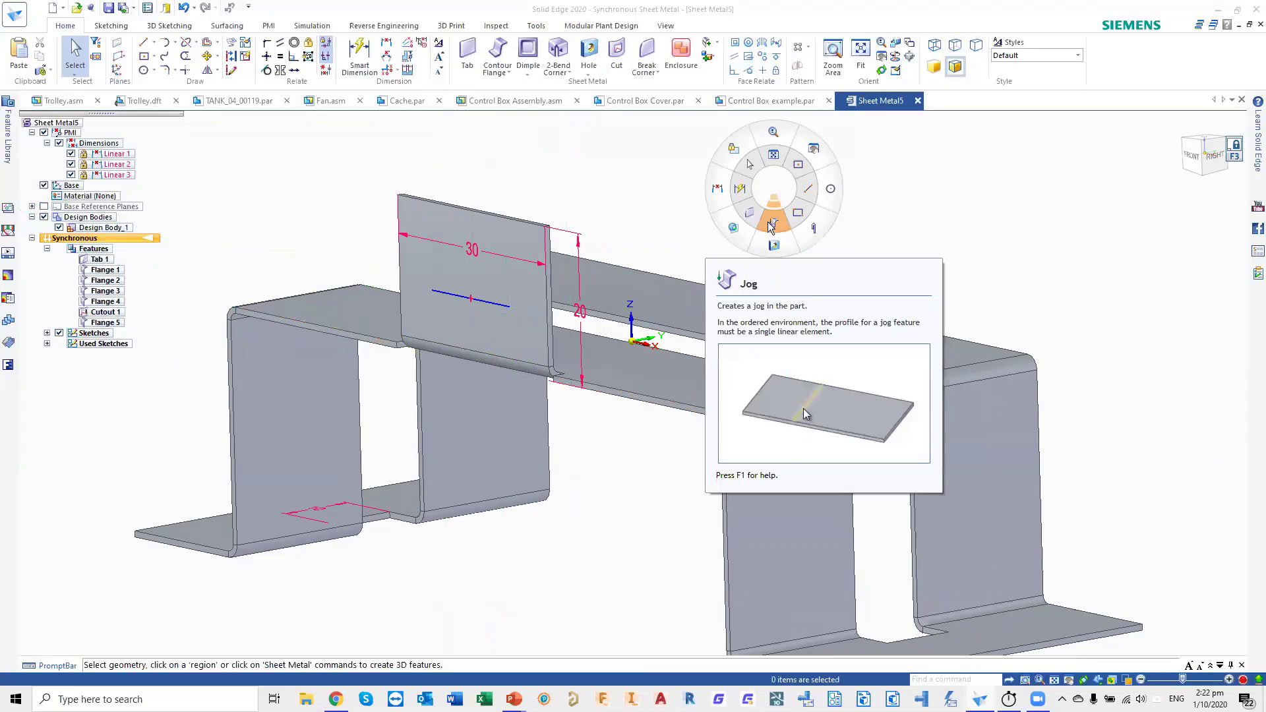
{"action": "left_click", "coordinate": [771, 227]}
{"action": "left_click", "coordinate": [492, 302]}
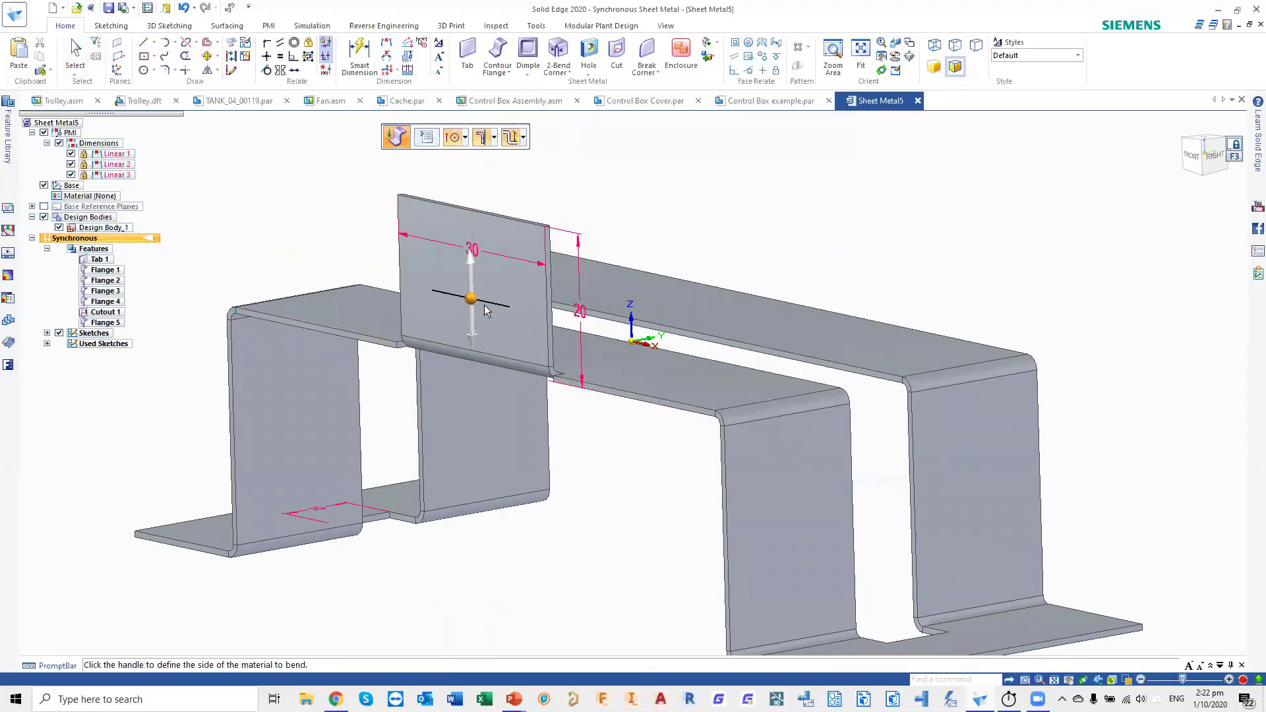
{"action": "left_click", "coordinate": [470, 275]}
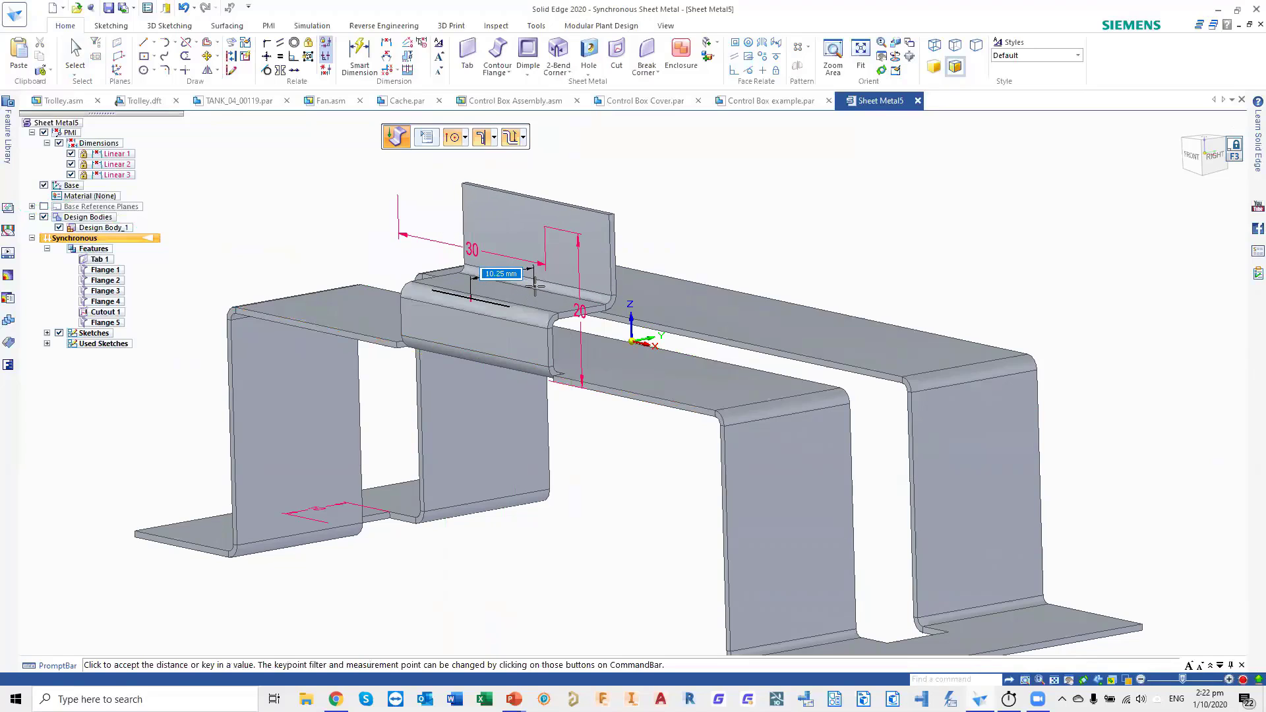
{"action": "left_click", "coordinate": [864, 449]}
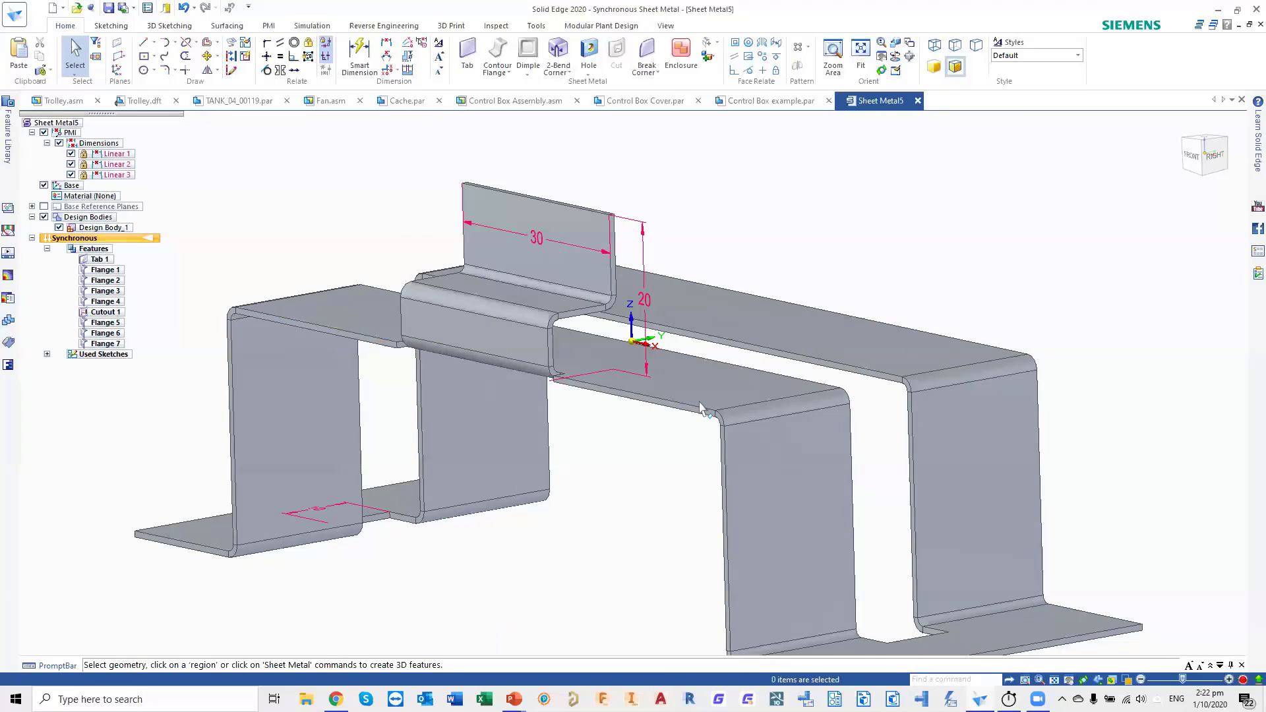
- Mirror the whole jogged flange onto the plate's opposite long edge about the central plane through the origin
{"action": "middle_click_drag", "start_coordinate": [633, 438], "coordinate": [520, 461]}
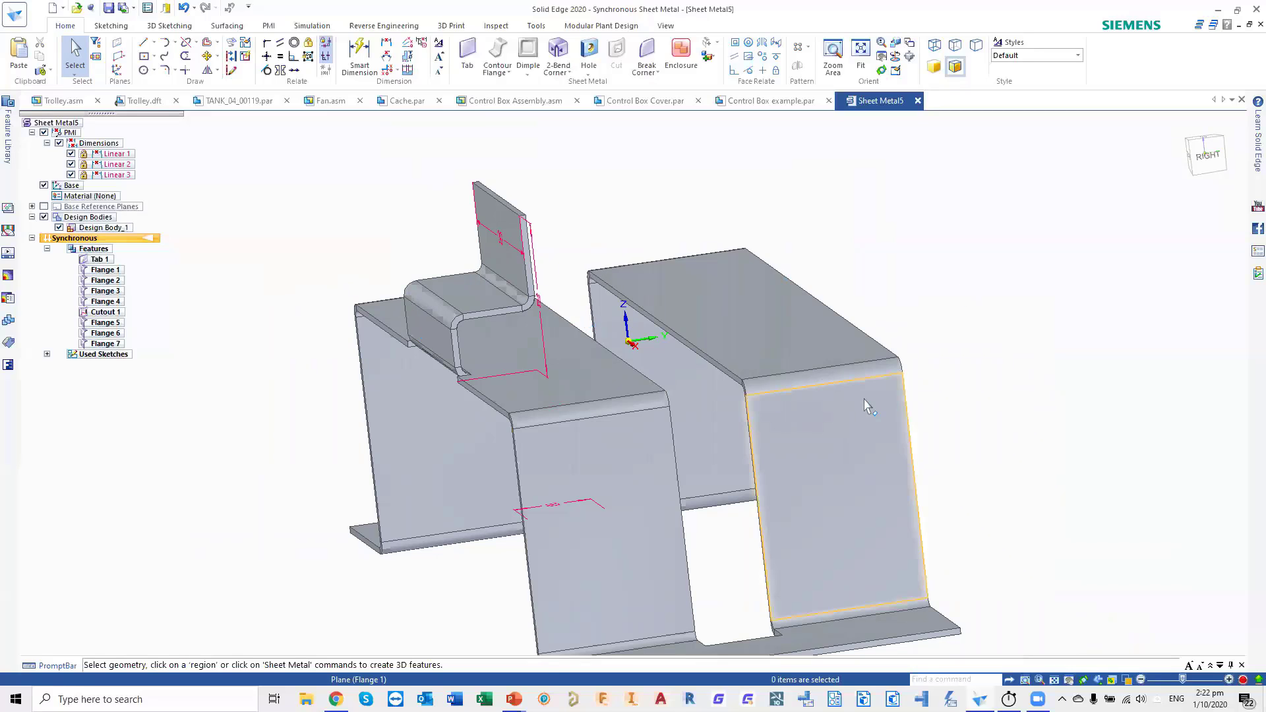
{"action": "mouse_move", "coordinate": [1211, 178]}
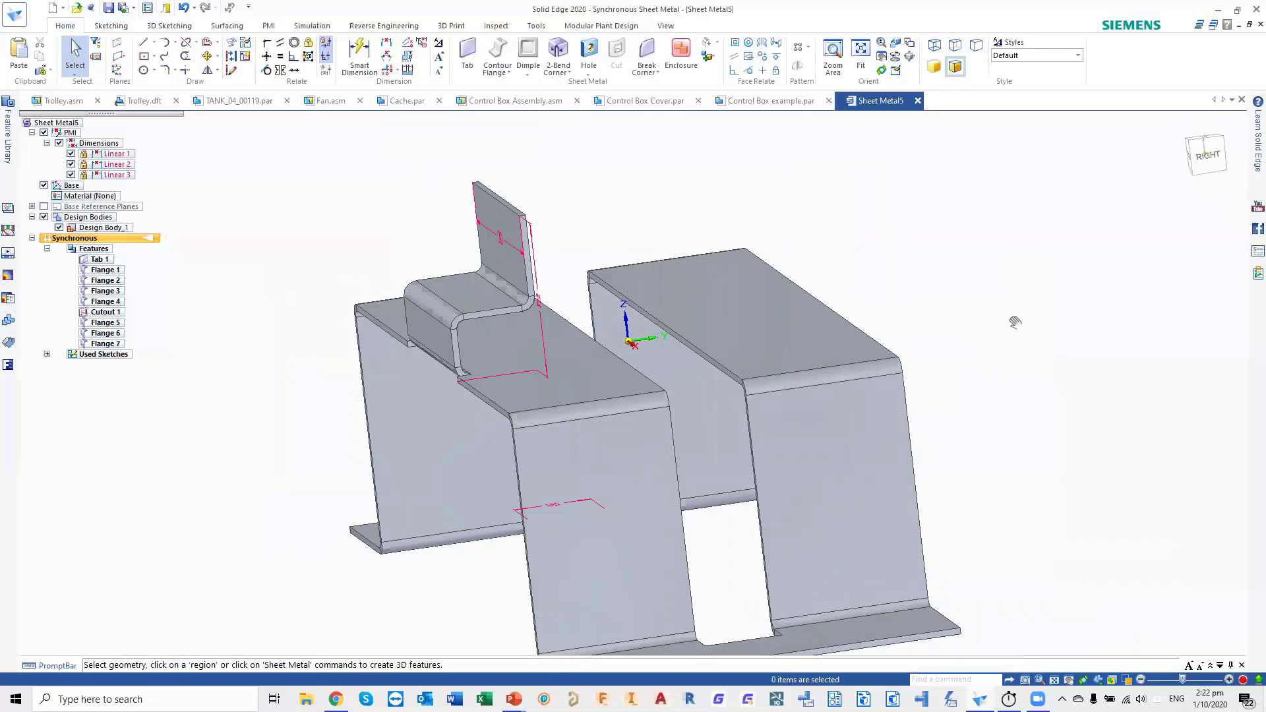
{"action": "middle_click_drag", "start_coordinate": [1015, 322], "coordinate": [1166, 314], "text": "shift"}
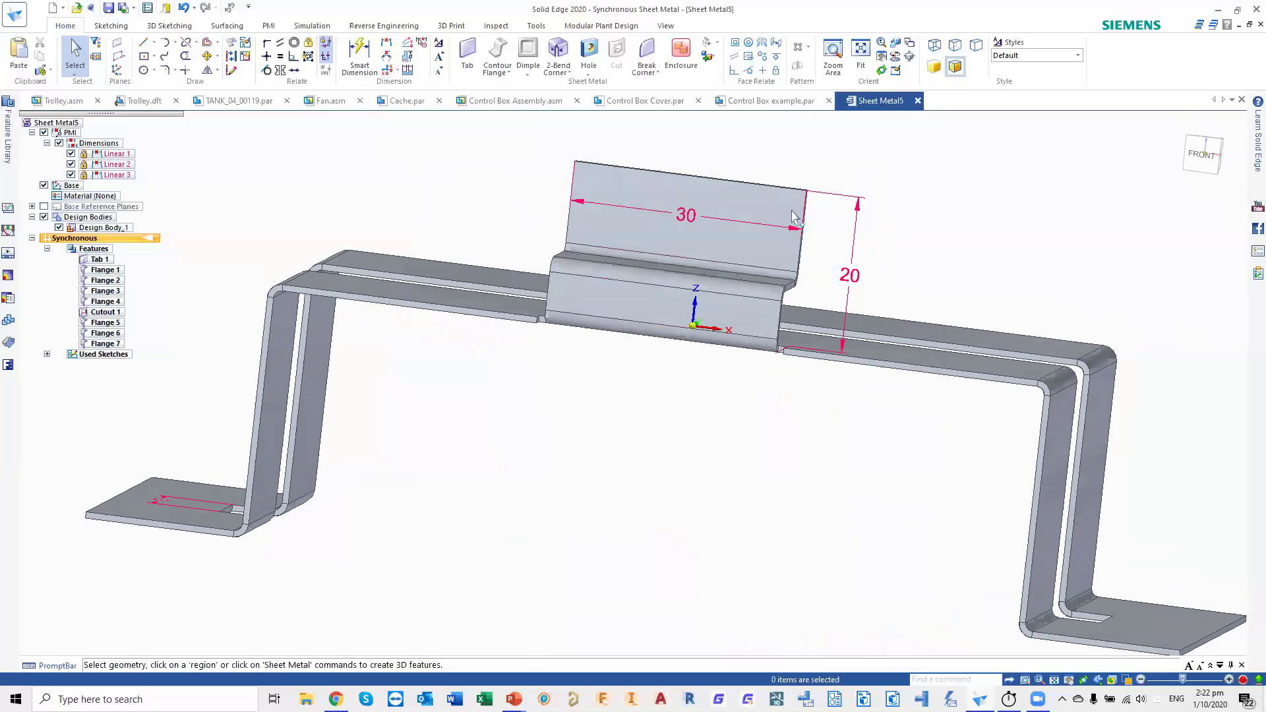
{"action": "left_click_drag", "start_coordinate": [500, 132], "coordinate": [850, 427]}
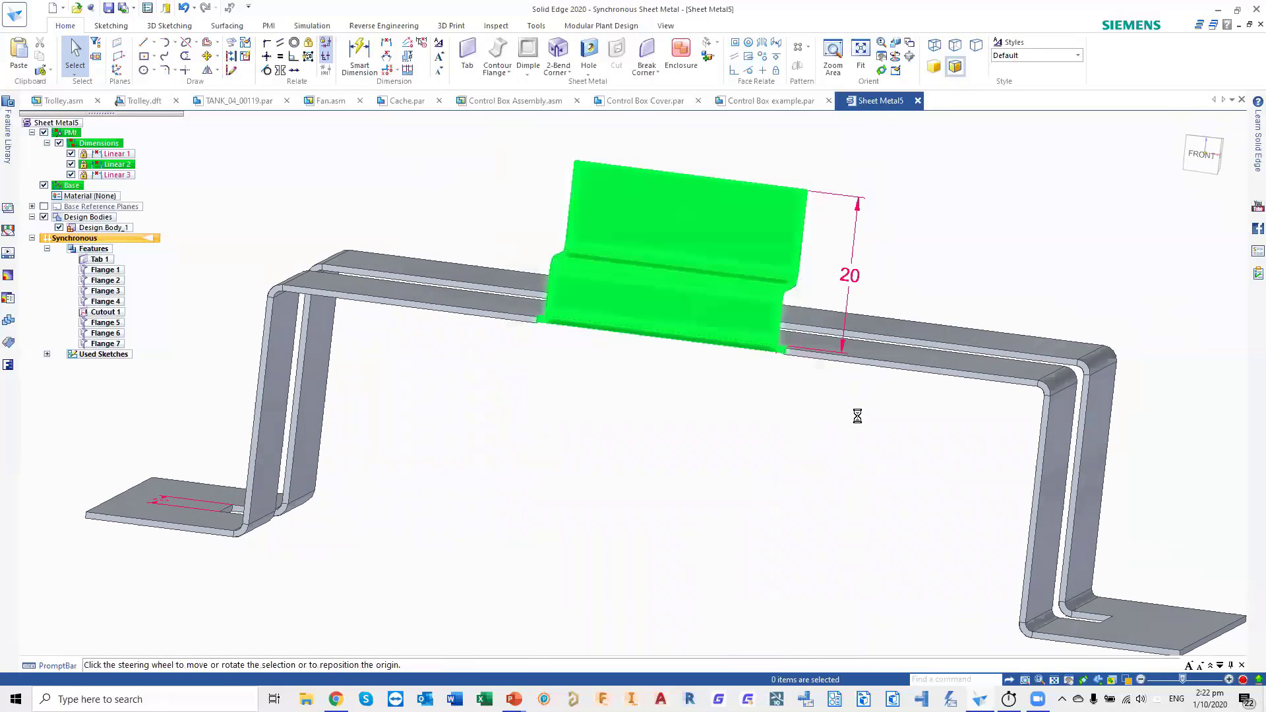
{"action": "middle_click_drag", "start_coordinate": [1003, 297], "coordinate": [879, 293]}
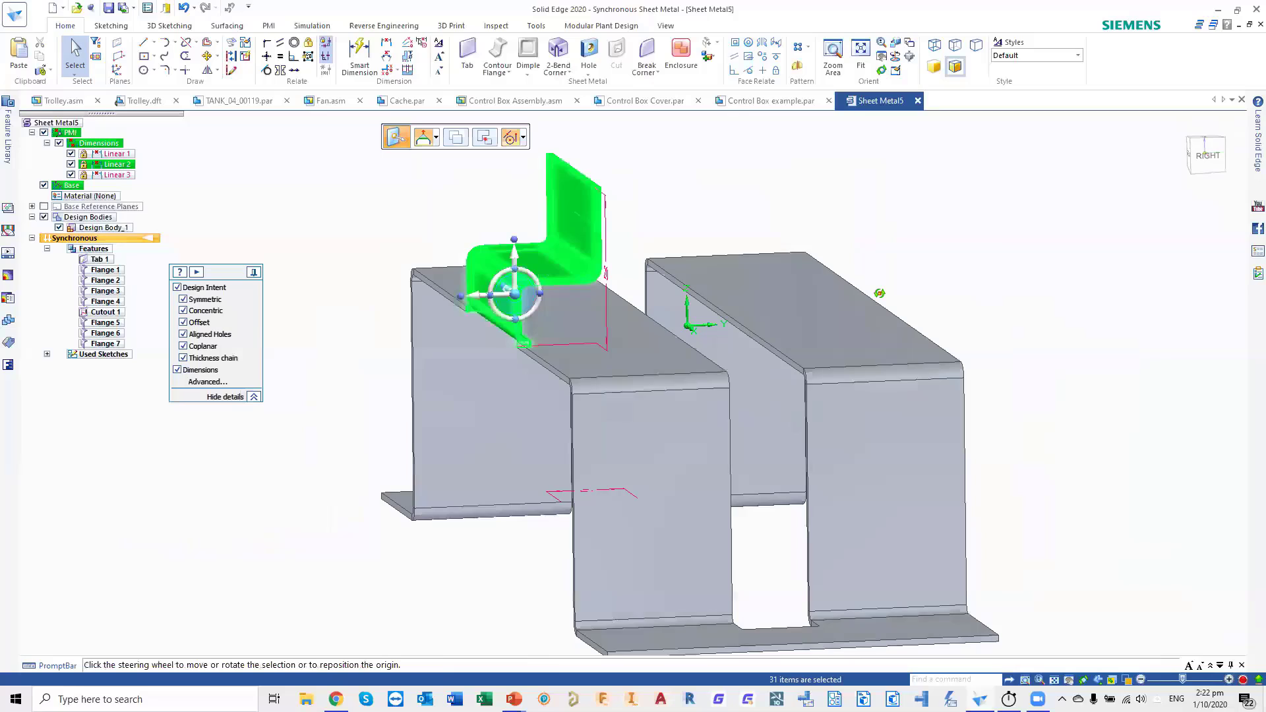
{"action": "left_click", "coordinate": [798, 70]}
{"action": "left_click", "coordinate": [671, 376]}
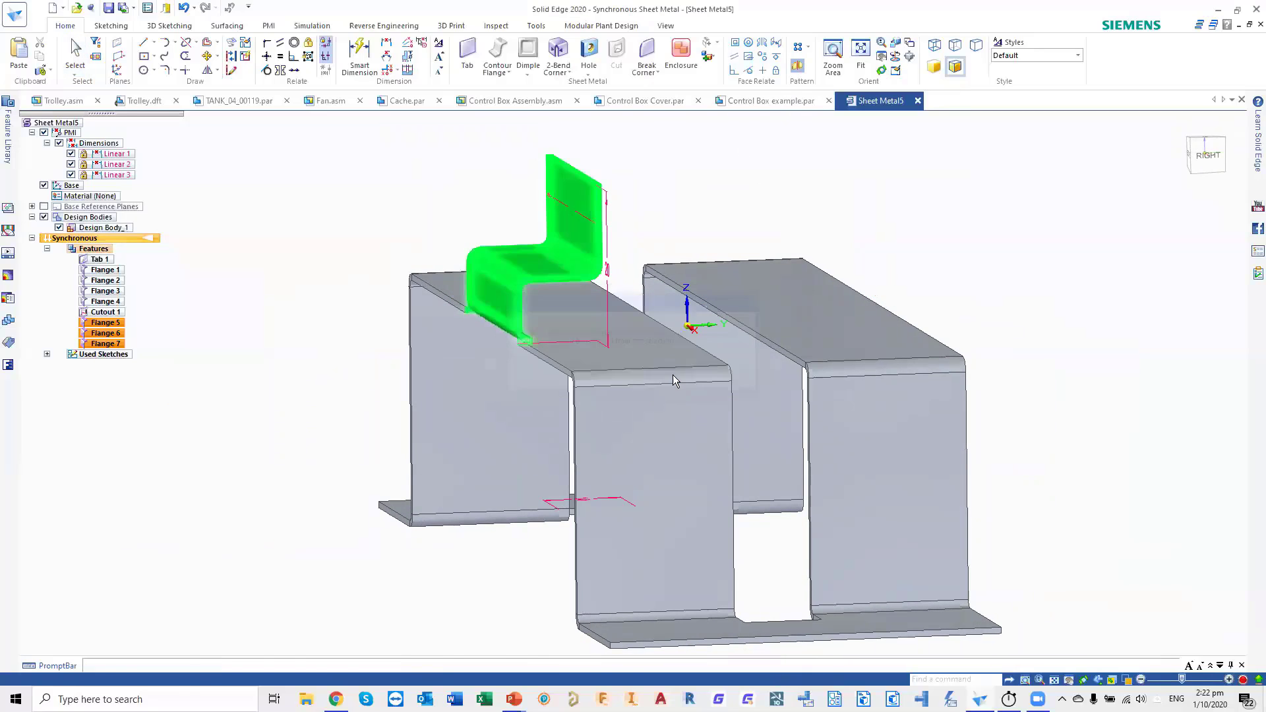
{"action": "left_click", "coordinate": [700, 315]}
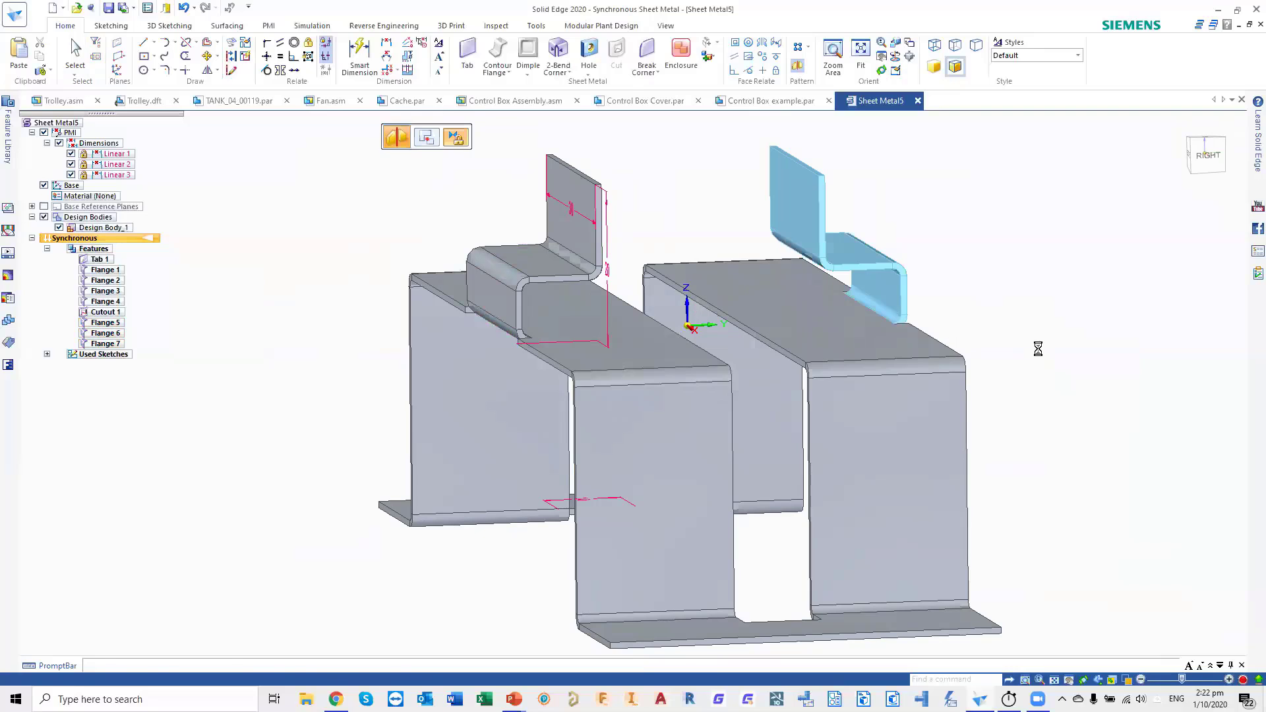
{"action": "key", "text": "Escape"}
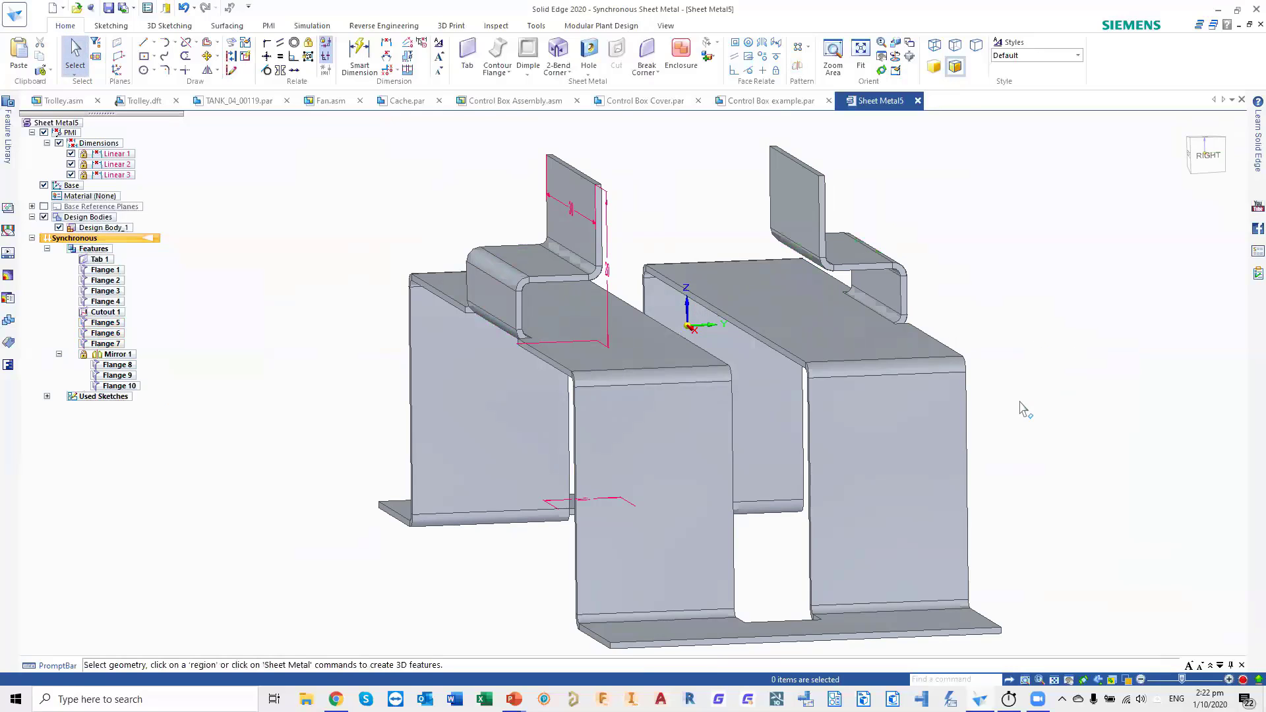
- Move the front end face of the foot flange 8 mm inward with Symmetric design intent applied
{"action": "middle_click_drag", "start_coordinate": [1035, 391], "coordinate": [1142, 410]}
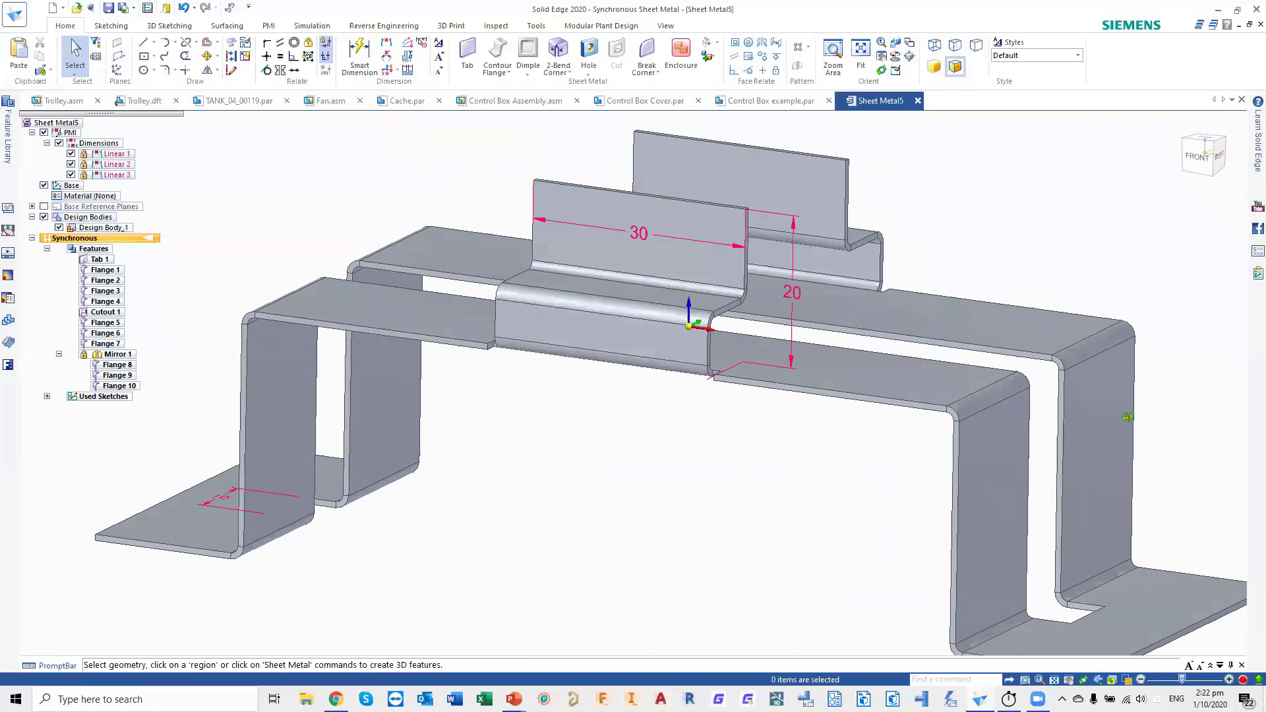
{"action": "scroll", "coordinate": [963, 359], "scroll_direction": "up", "scroll_amount": 2}
{"action": "scroll", "coordinate": [969, 359], "scroll_direction": "down", "scroll_amount": 3}
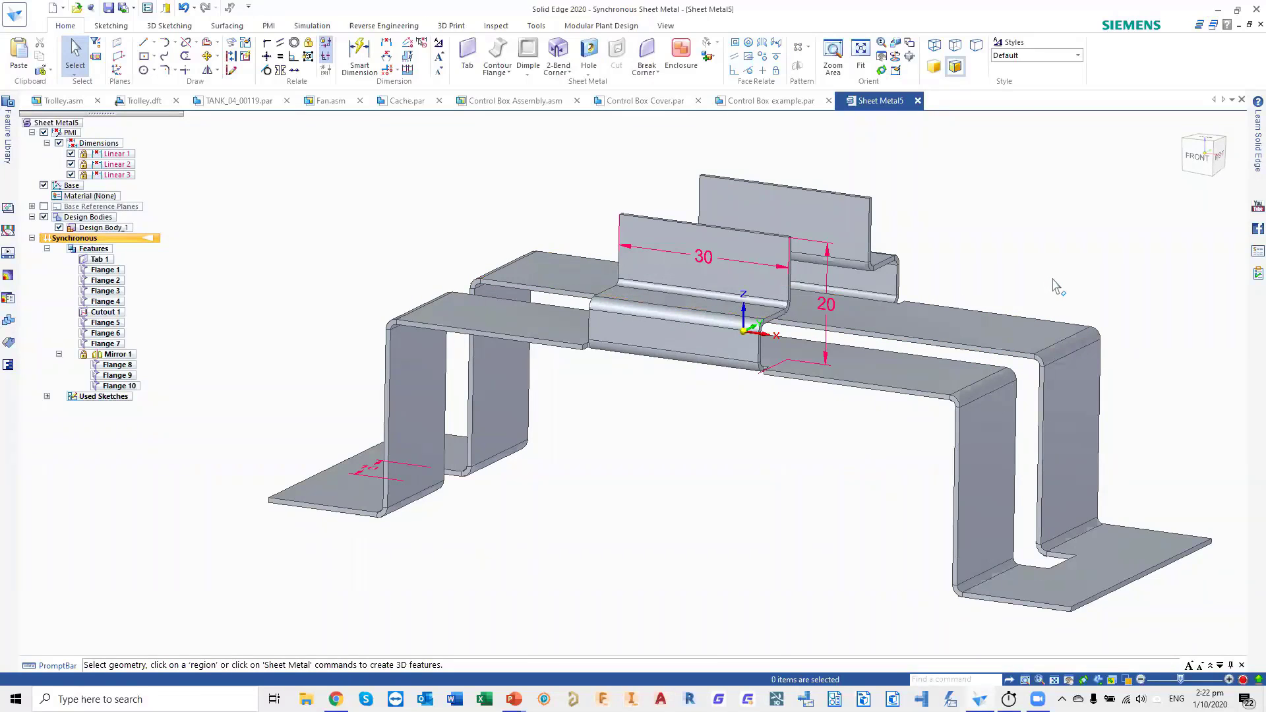
{"action": "middle_click_drag", "start_coordinate": [1046, 291], "coordinate": [895, 263], "text": "shift"}
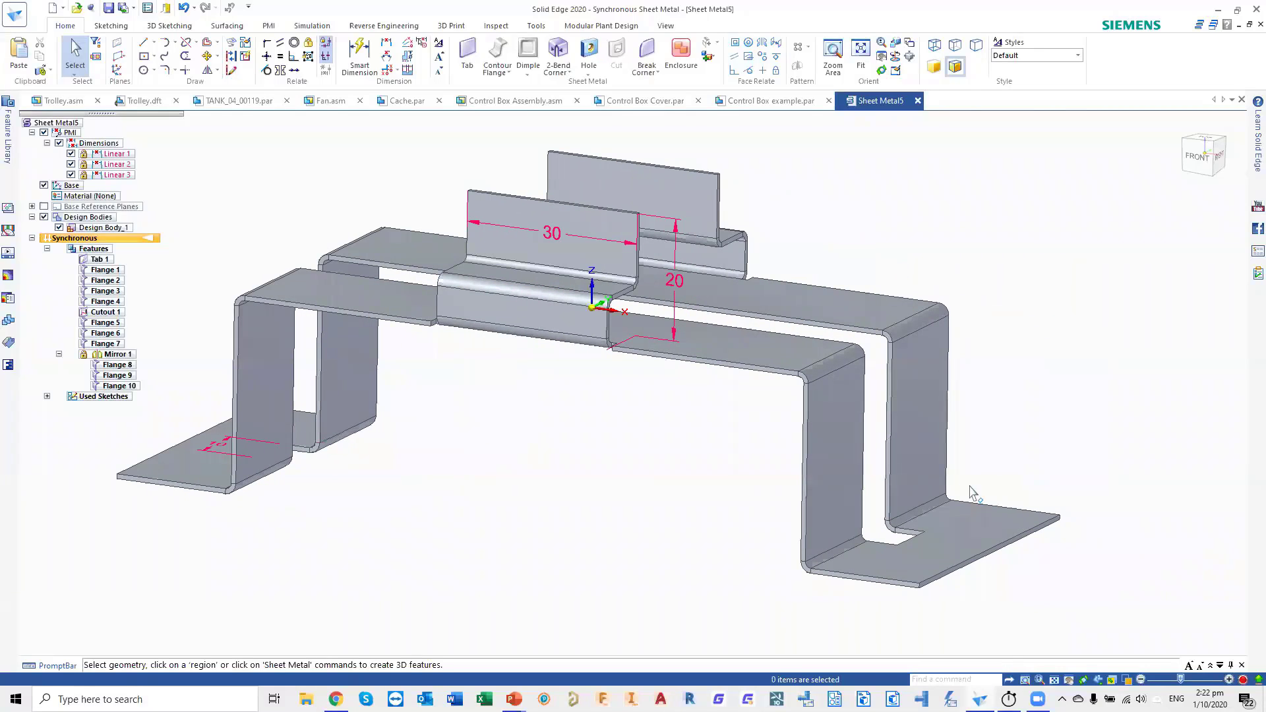
{"action": "scroll", "coordinate": [956, 545], "scroll_direction": "up", "scroll_amount": 1}
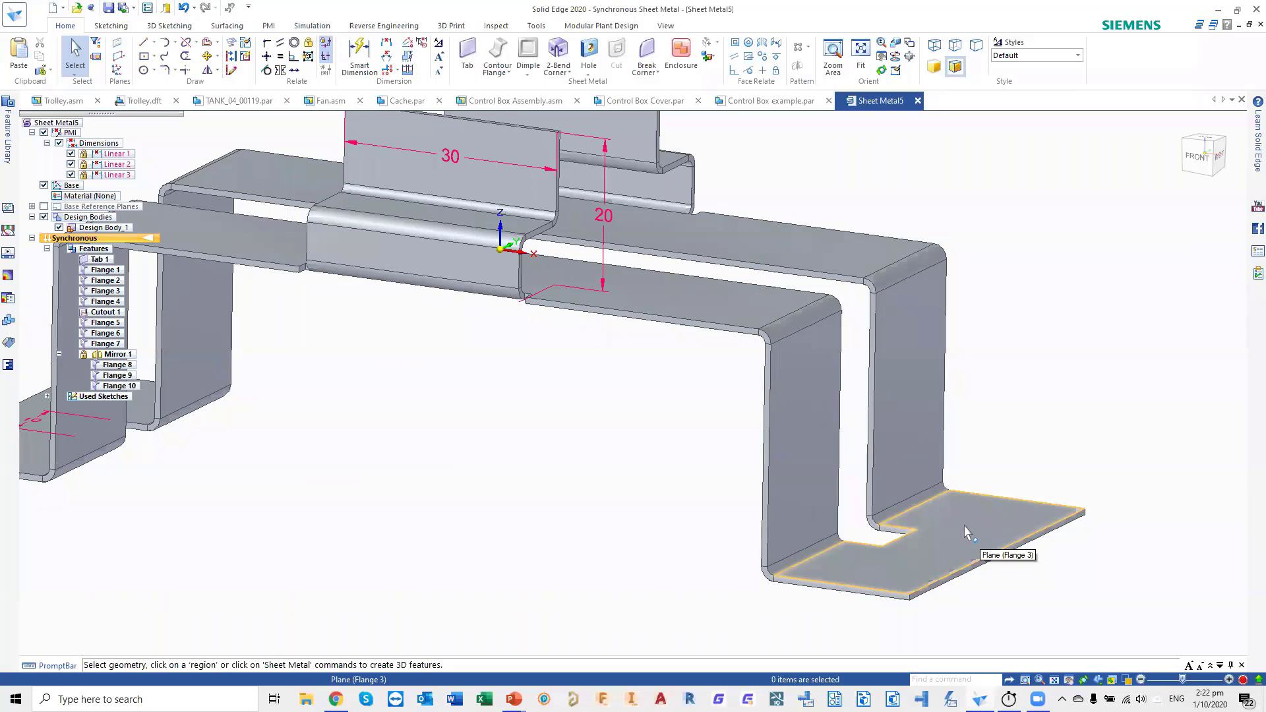
{"action": "scroll", "coordinate": [812, 463], "scroll_direction": "down", "scroll_amount": 5}
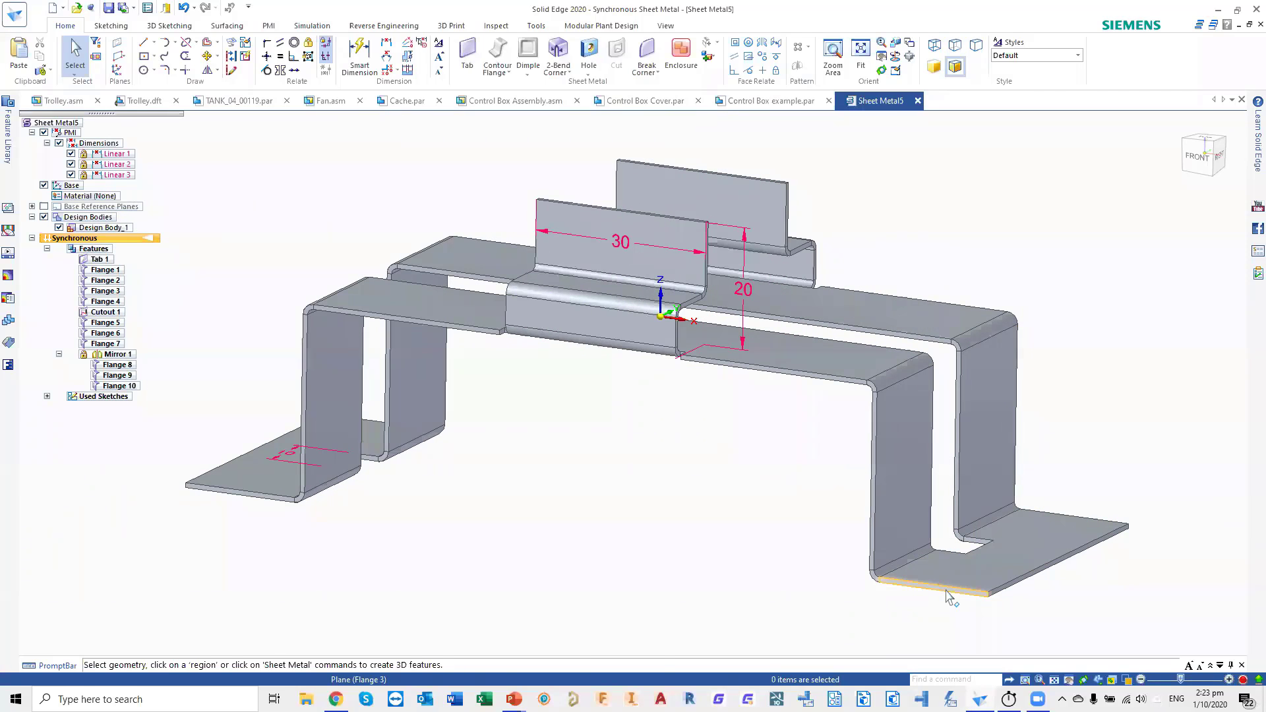
{"action": "left_click", "coordinate": [947, 591]}
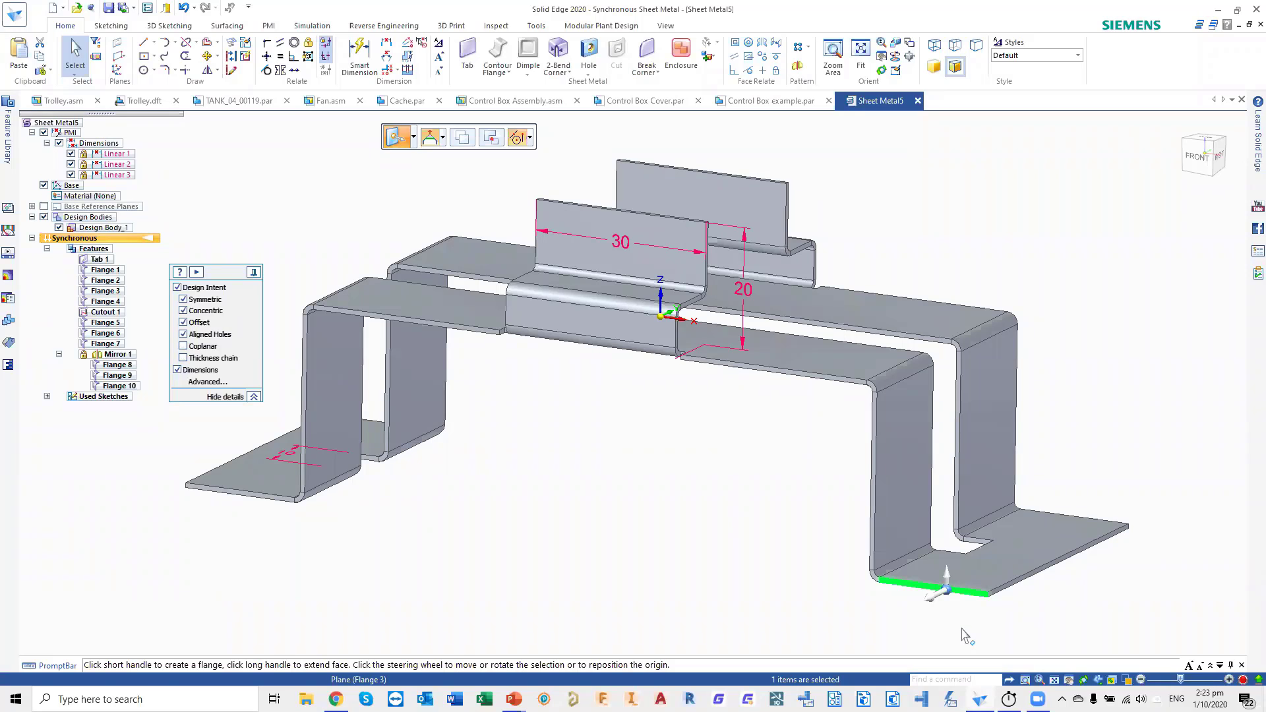
{"action": "left_click", "coordinate": [946, 585]}
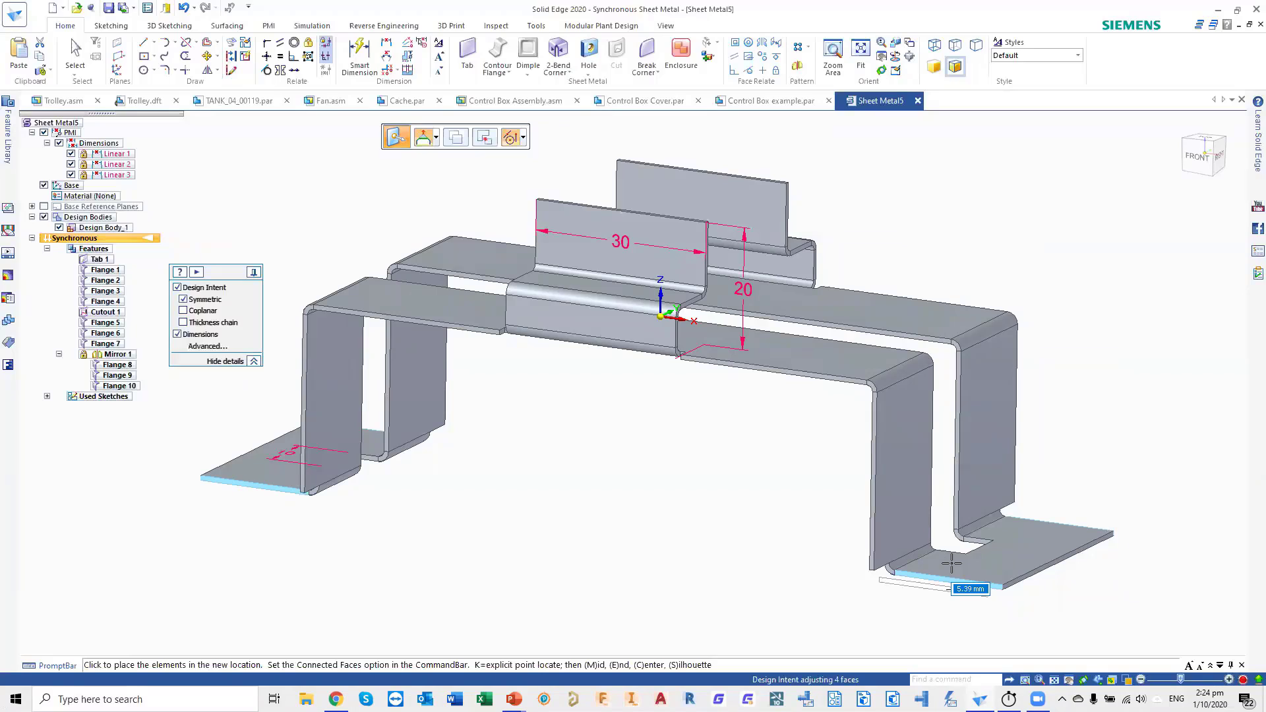
{"action": "type", "text": "8"}
{"action": "key", "text": "Return"}
{"action": "middle_click_drag", "start_coordinate": [666, 507], "coordinate": [662, 546]}
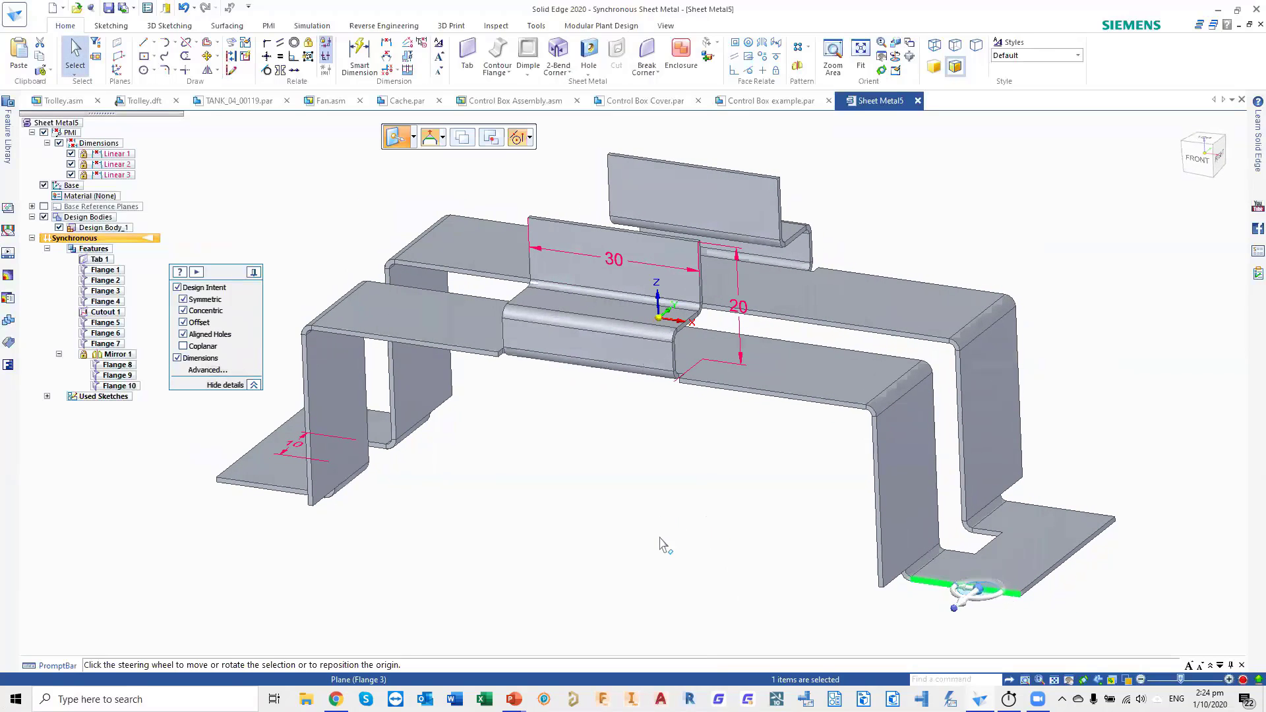
{"action": "left_click", "coordinate": [662, 546]}
{"action": "left_click", "coordinate": [1211, 168]}
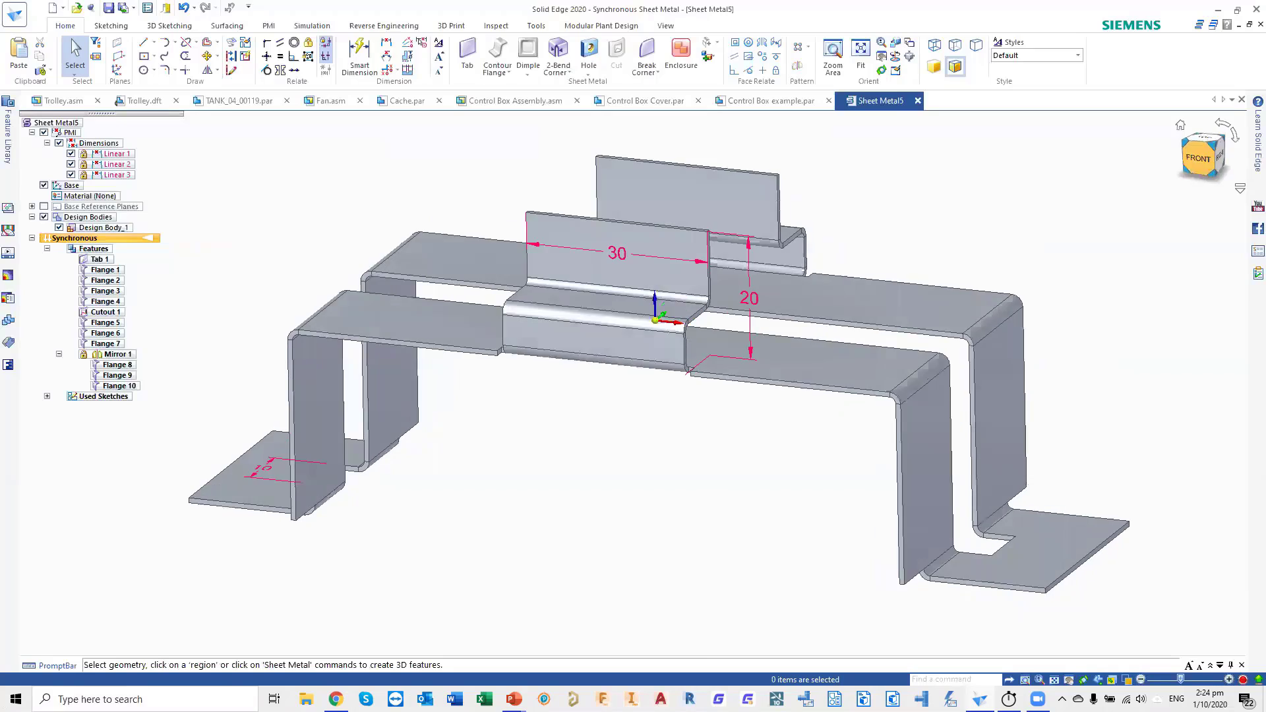
{"action": "left_click_drag", "start_coordinate": [987, 264], "coordinate": [1074, 643]}
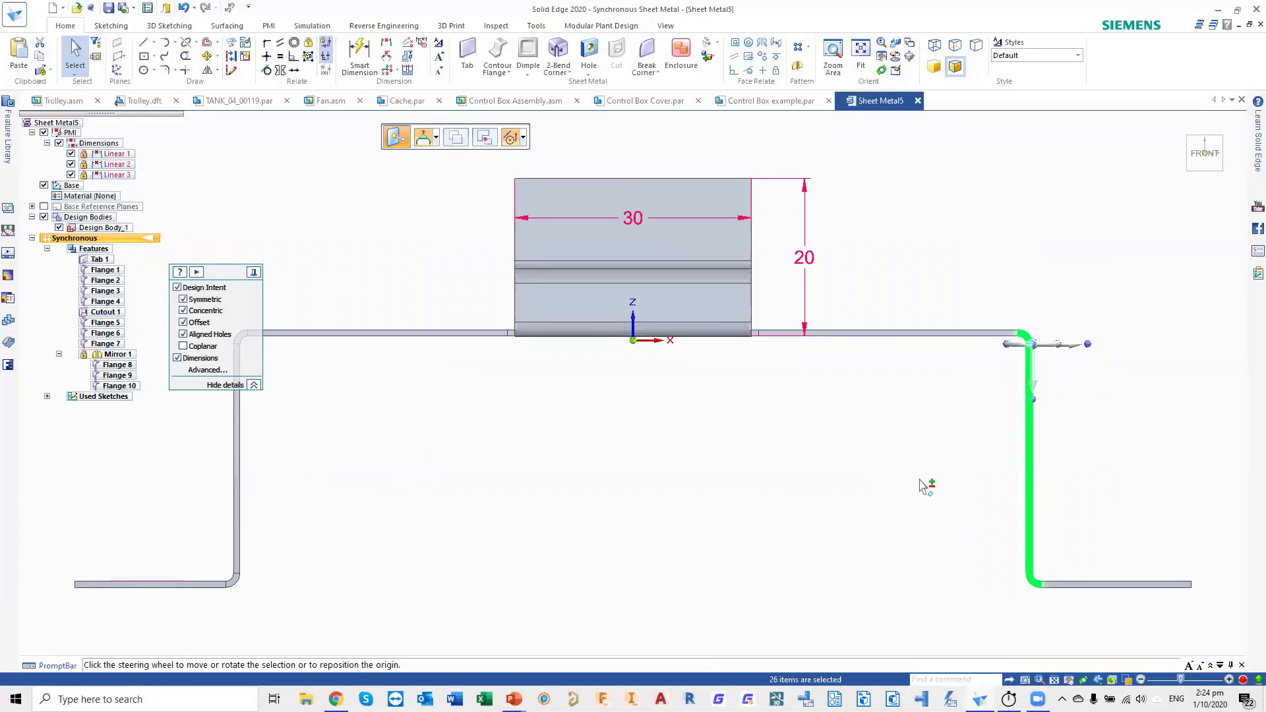
{"action": "middle_click_drag", "start_coordinate": [924, 480], "coordinate": [898, 491]}
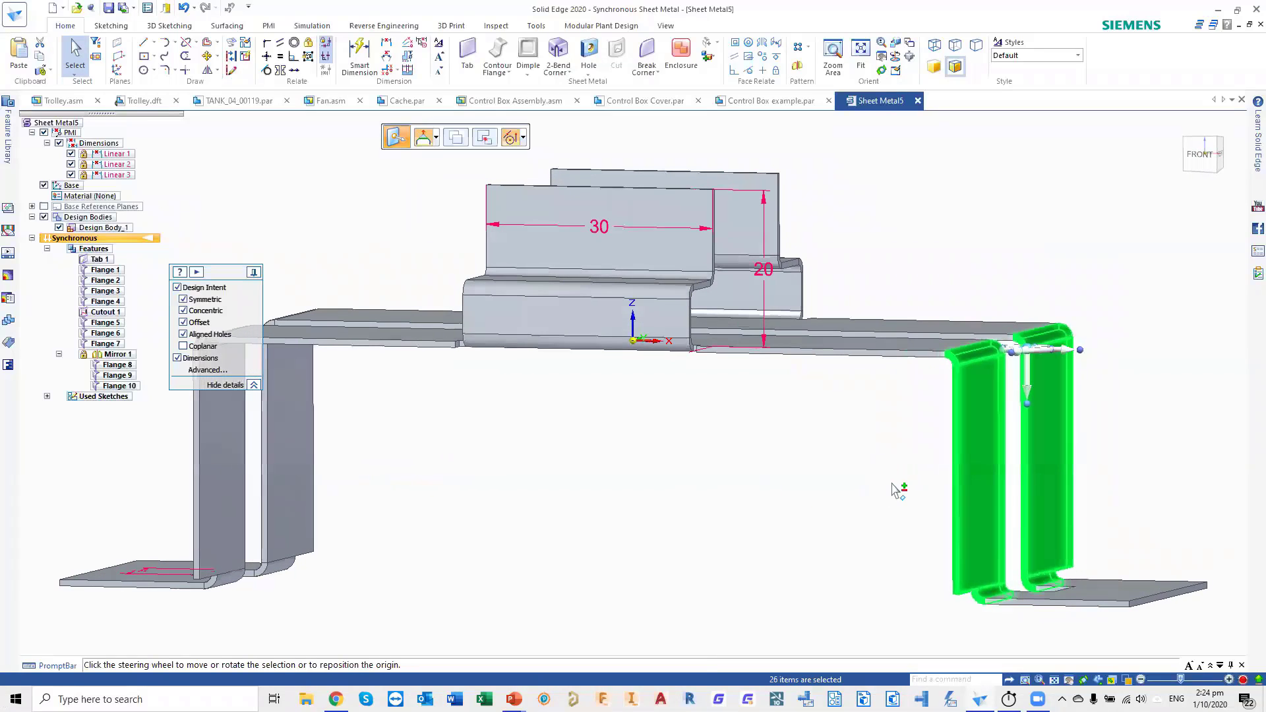
{"action": "left_click", "coordinate": [1147, 397]}
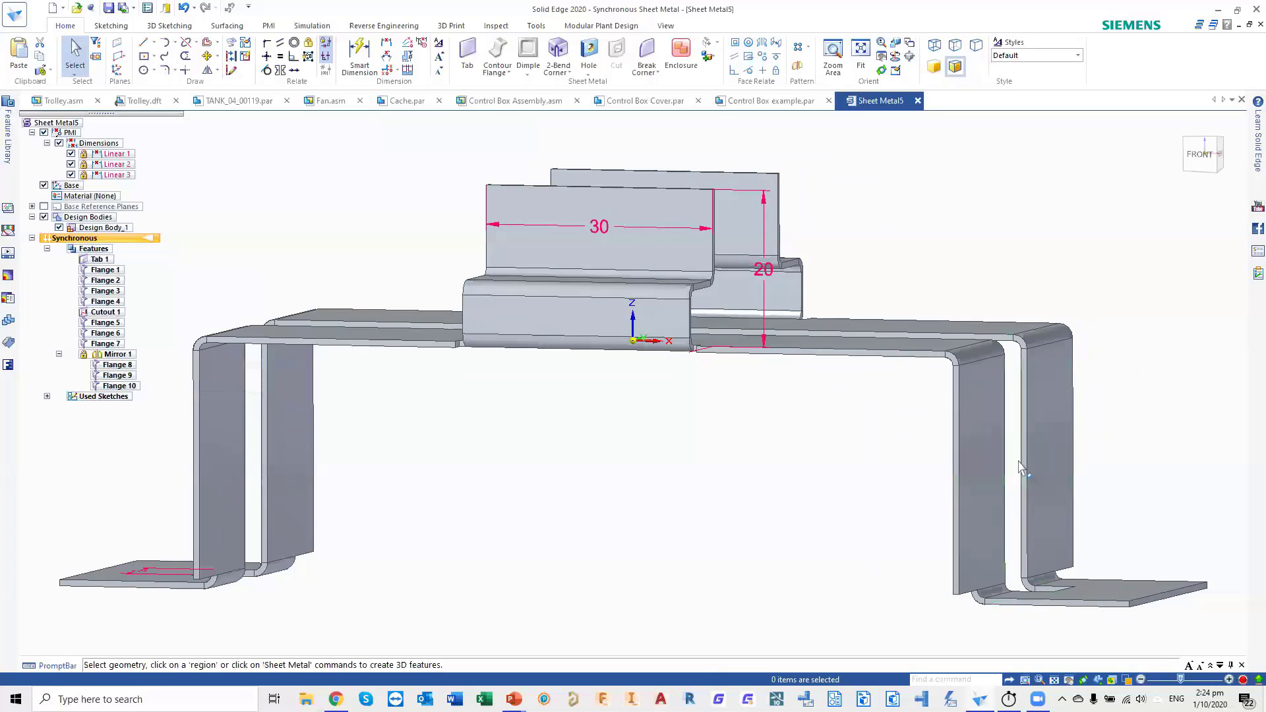
- Rotate the right leg flange 10° outward about its upper bend with Symmetric design intent turned off
{"action": "left_click", "coordinate": [989, 457]}
{"action": "left_click", "coordinate": [987, 455]}
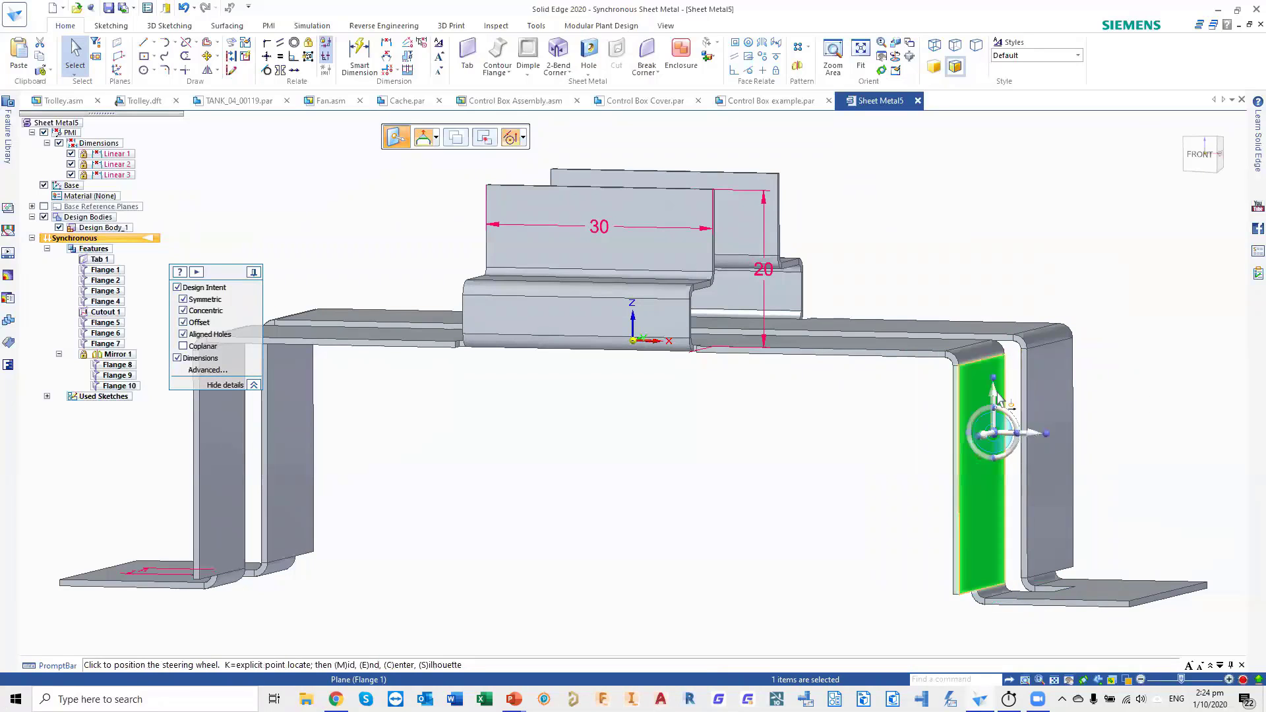
{"action": "key", "text": "ctrl+f"}
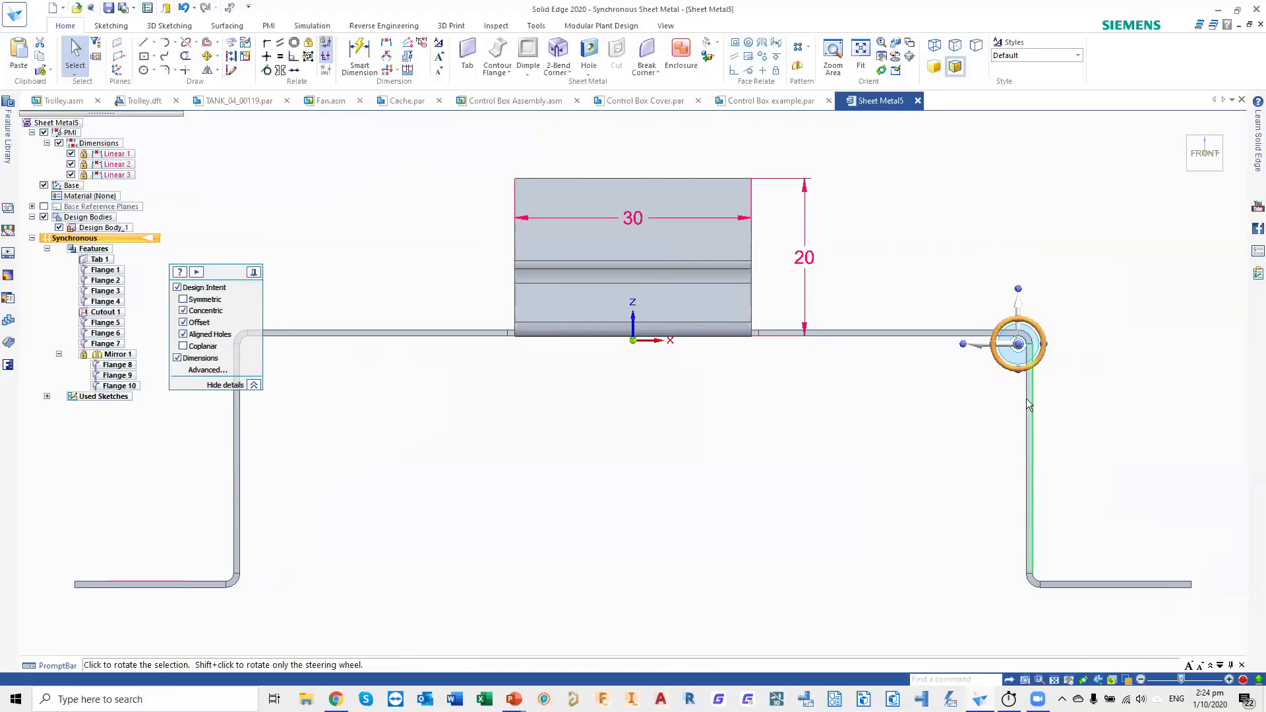
{"action": "left_click", "coordinate": [1040, 344]}
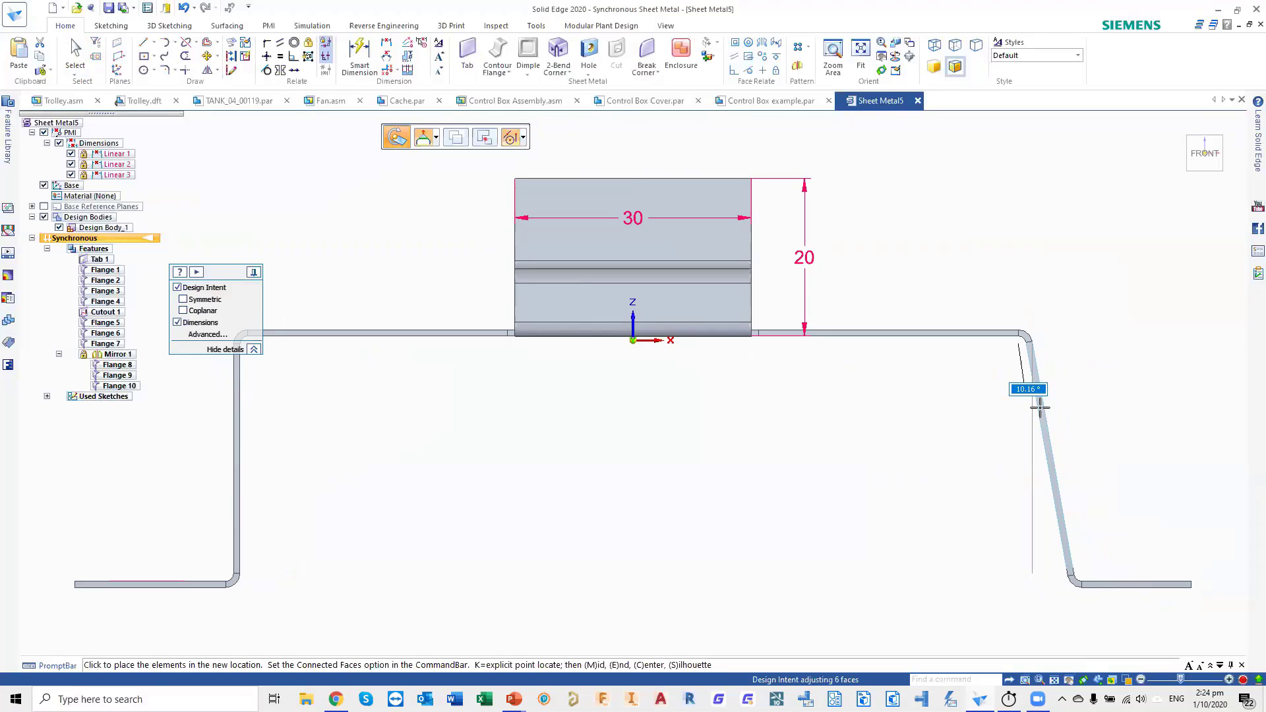
{"action": "type", "text": "10"}
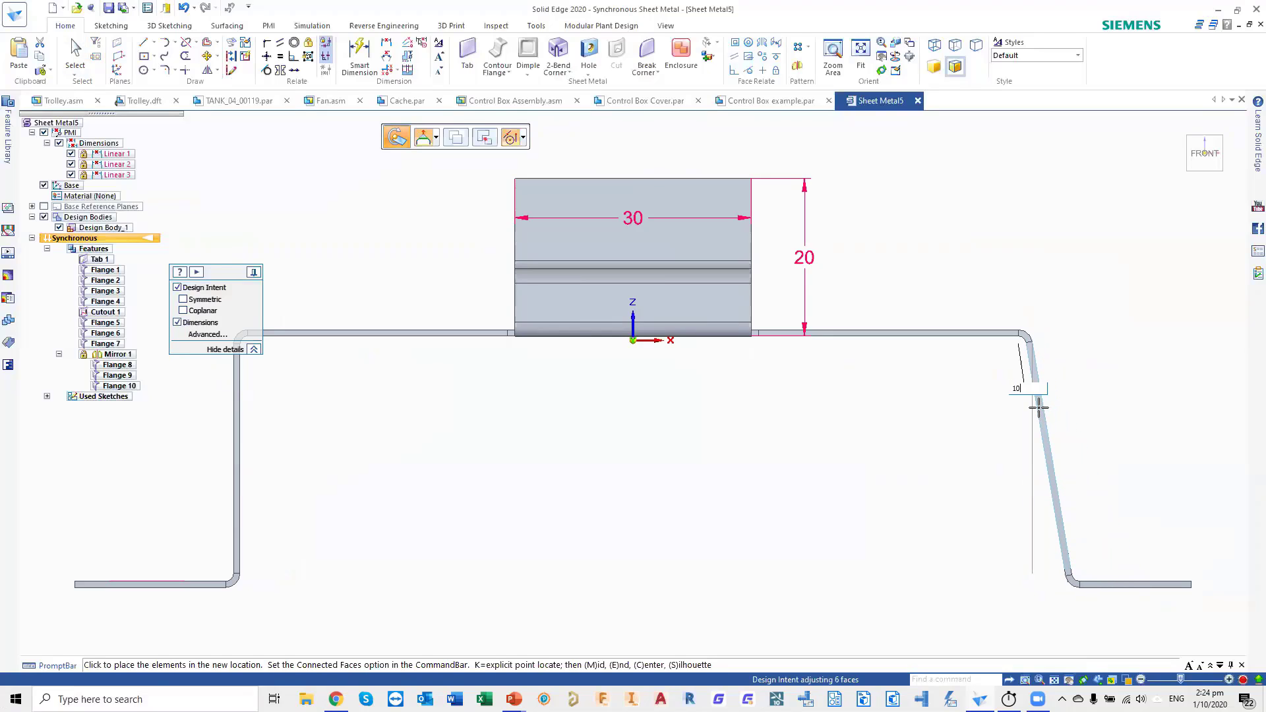
{"action": "key", "text": "Return"}
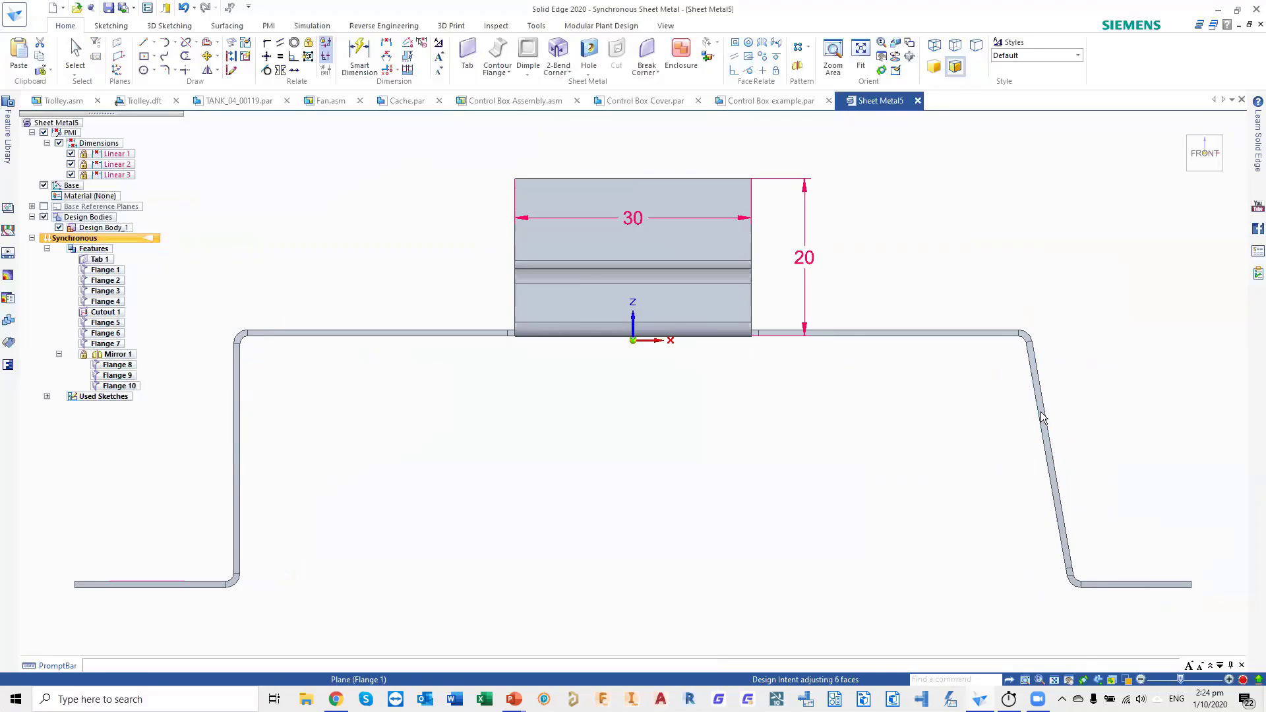
{"action": "left_click", "coordinate": [1041, 428]}
{"action": "left_click", "coordinate": [1131, 446]}
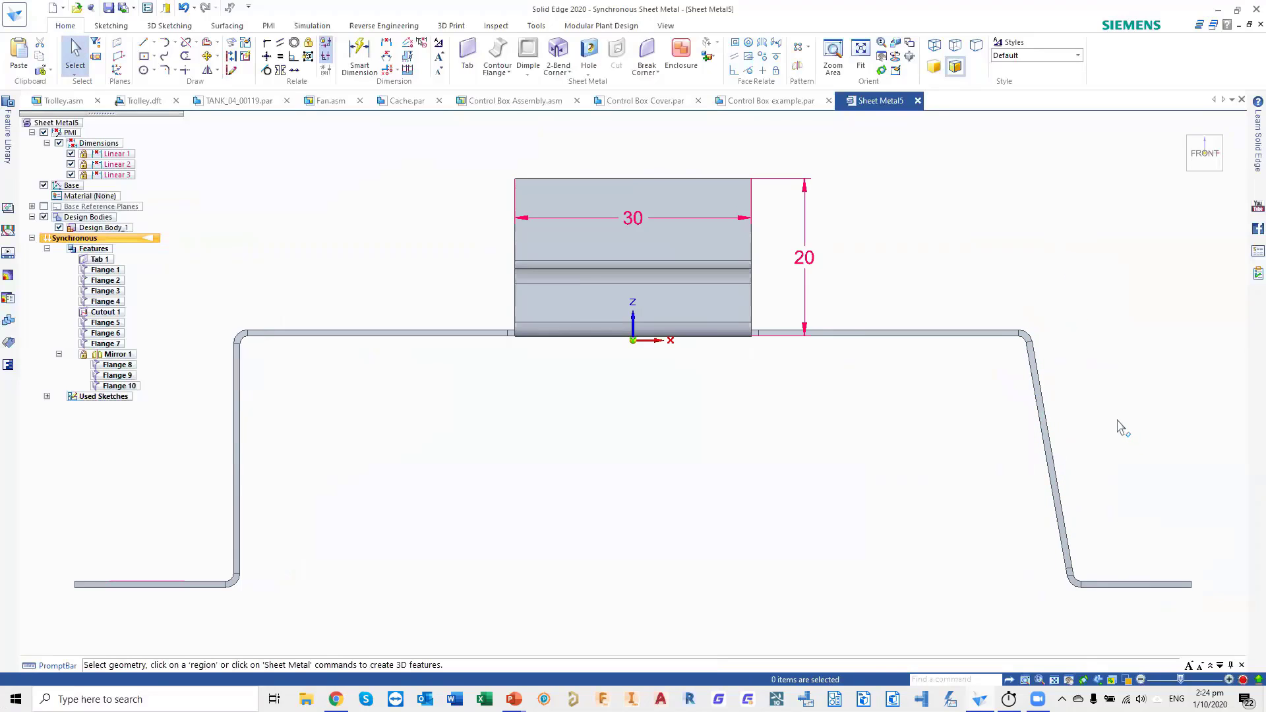
{"action": "middle_click_drag", "start_coordinate": [1117, 421], "coordinate": [1072, 438]}
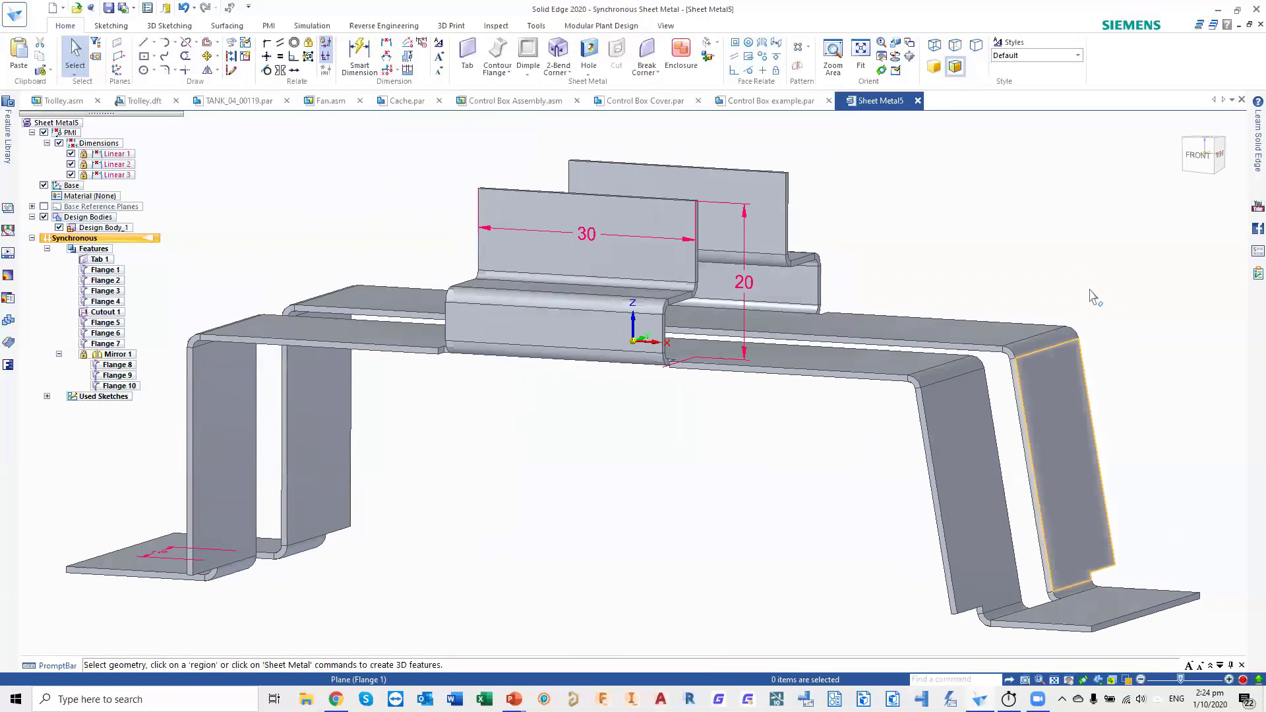
{"action": "scroll", "coordinate": [1092, 295], "scroll_direction": "up", "scroll_amount": 2}
{"action": "scroll", "coordinate": [1092, 295], "scroll_direction": "down", "scroll_amount": 3}
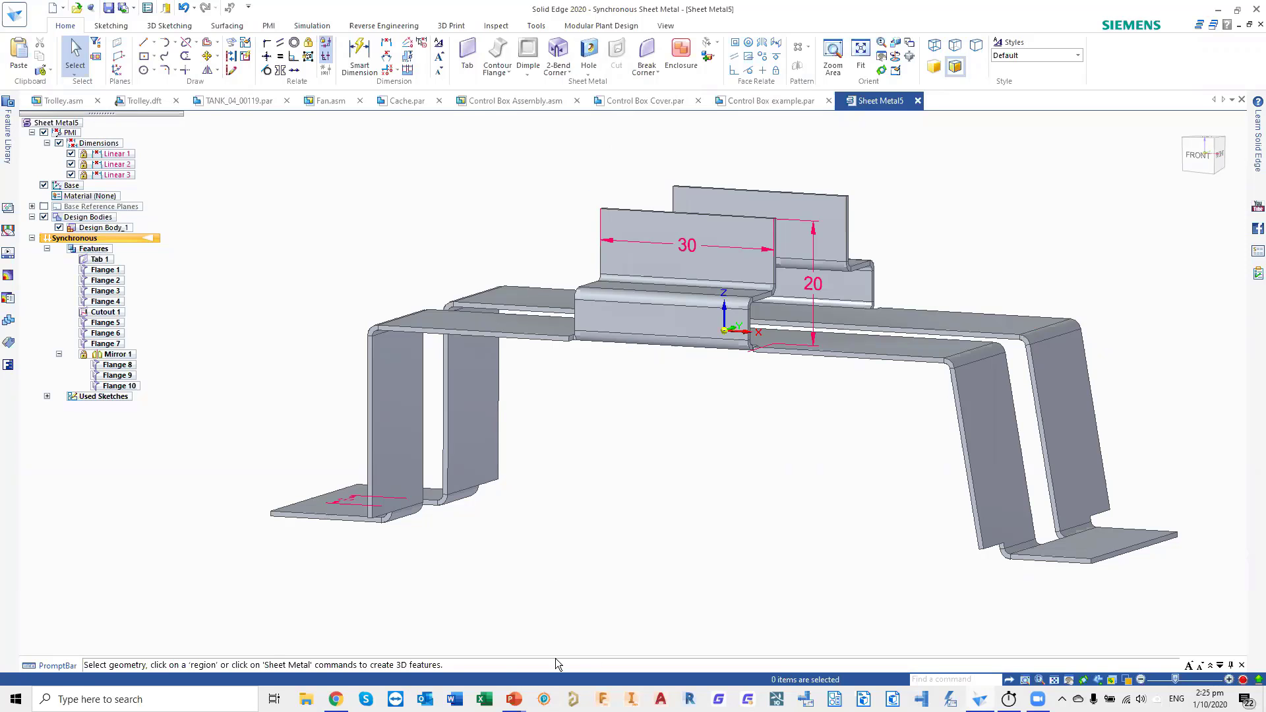
- Switch to the running PowerPoint slide show and go to the Faster Revisions slide
{"action": "key", "text": "alt+Tab"}
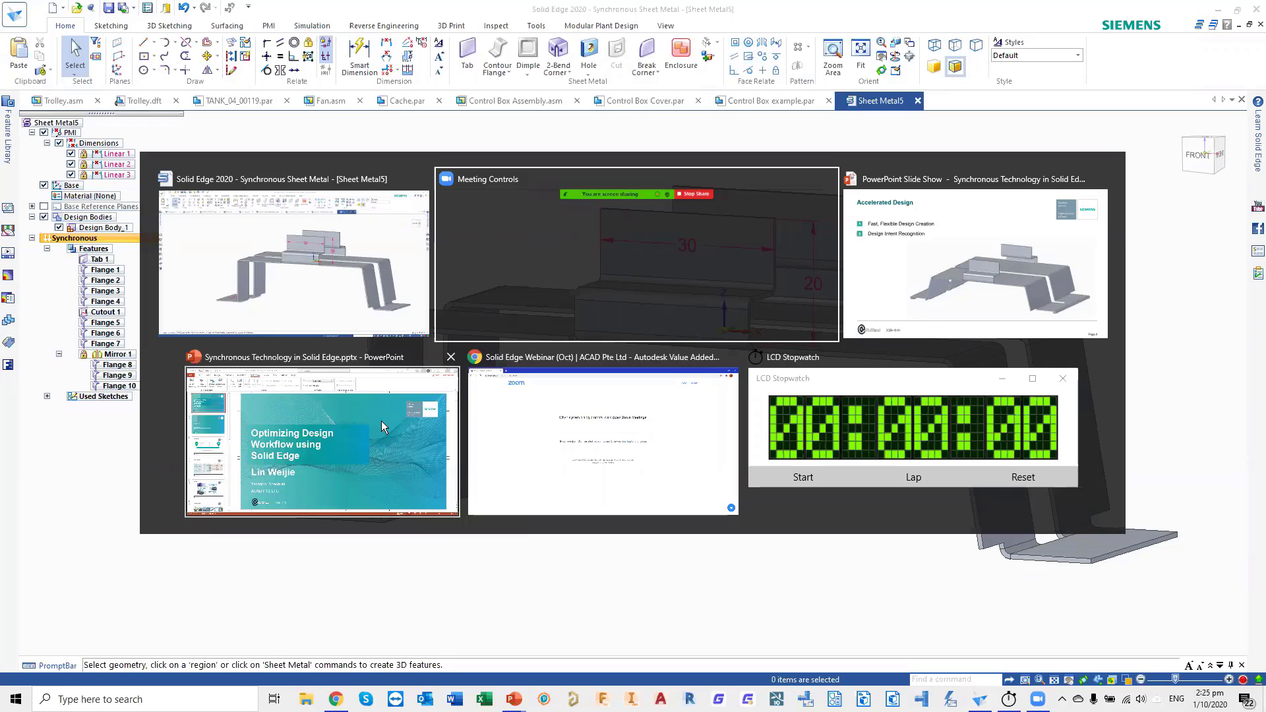
{"action": "left_click", "coordinate": [399, 487]}
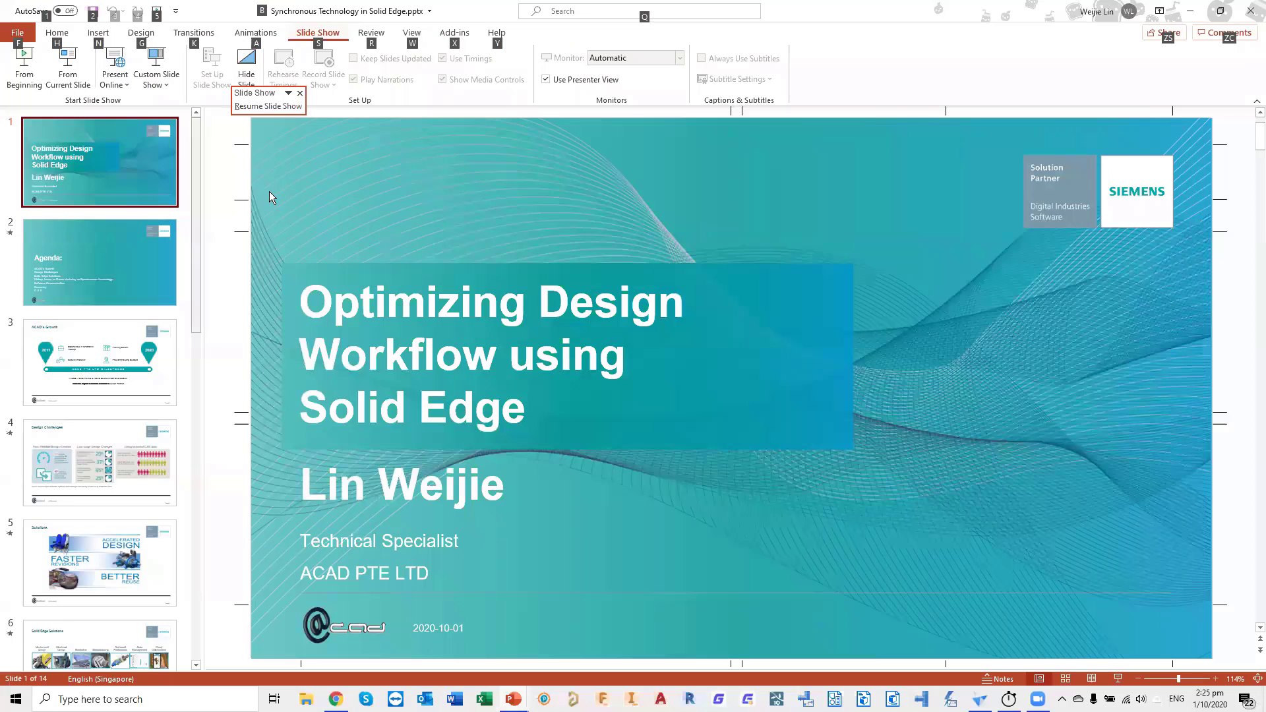
{"action": "key", "text": "alt+Tab"}
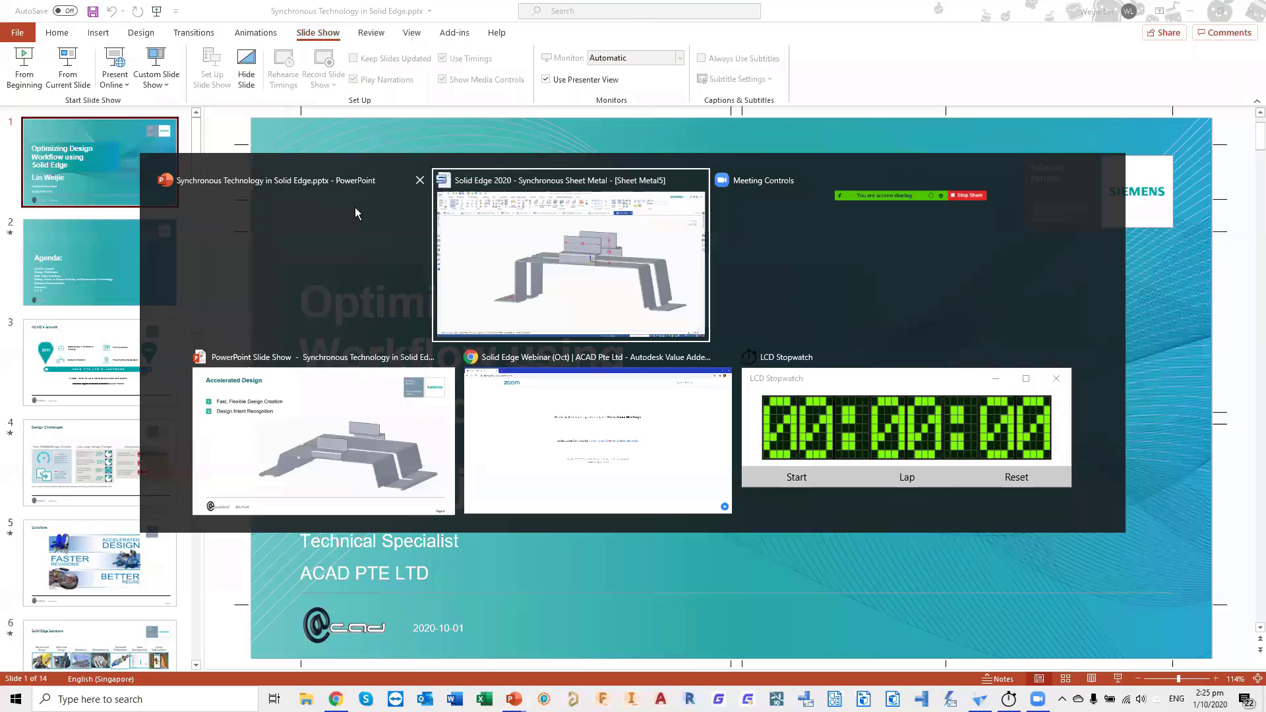
{"action": "left_click", "coordinate": [329, 236]}
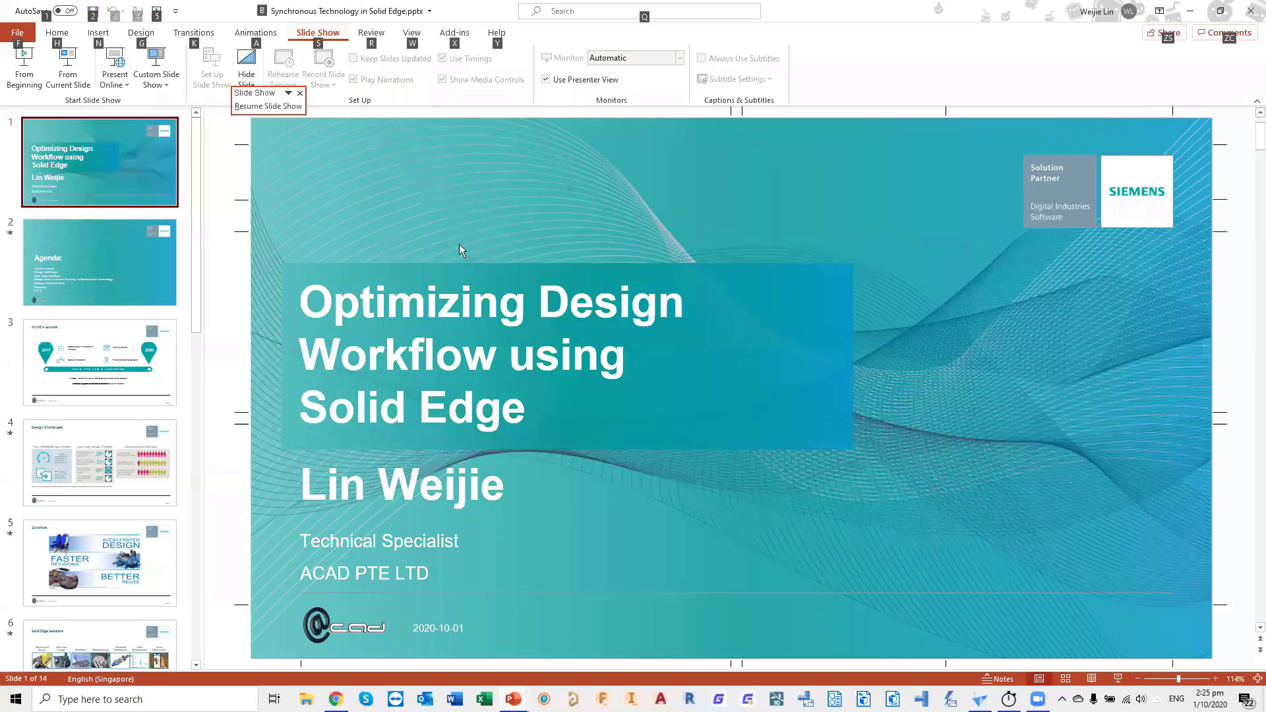
{"action": "key", "text": "alt+Tab"}
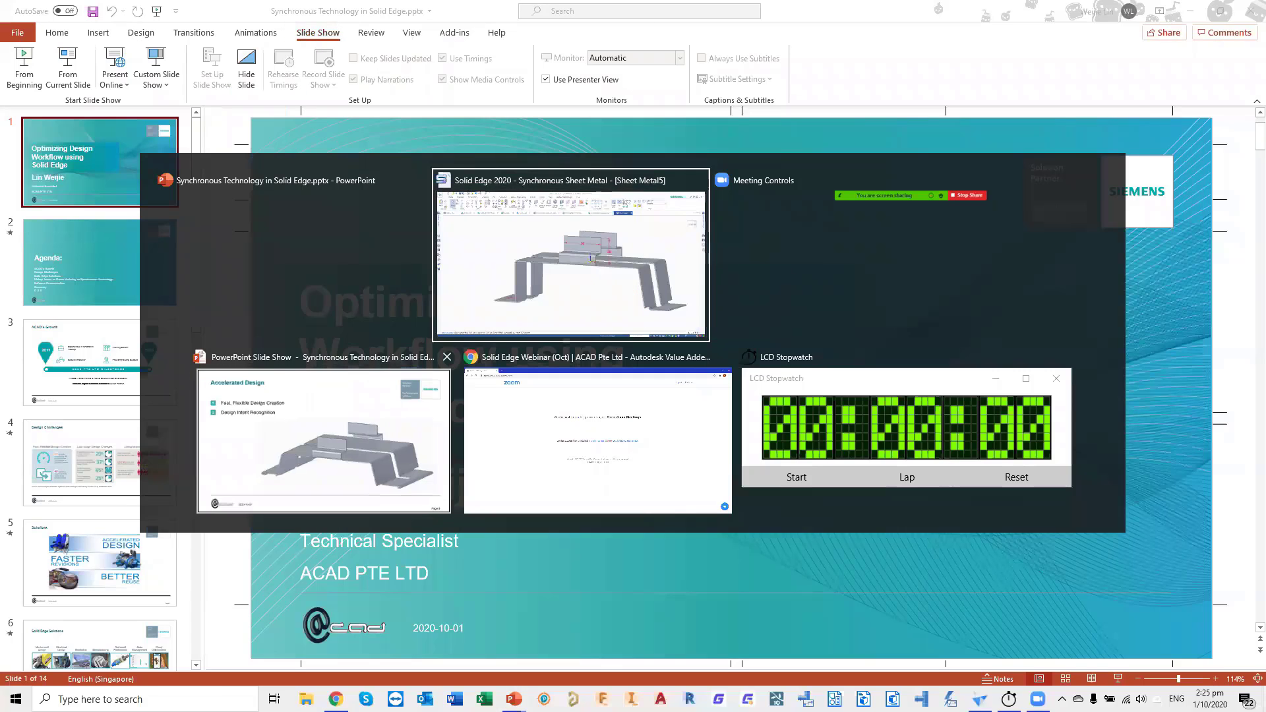
{"action": "left_click", "coordinate": [383, 429]}
{"action": "left_click", "coordinate": [375, 237]}
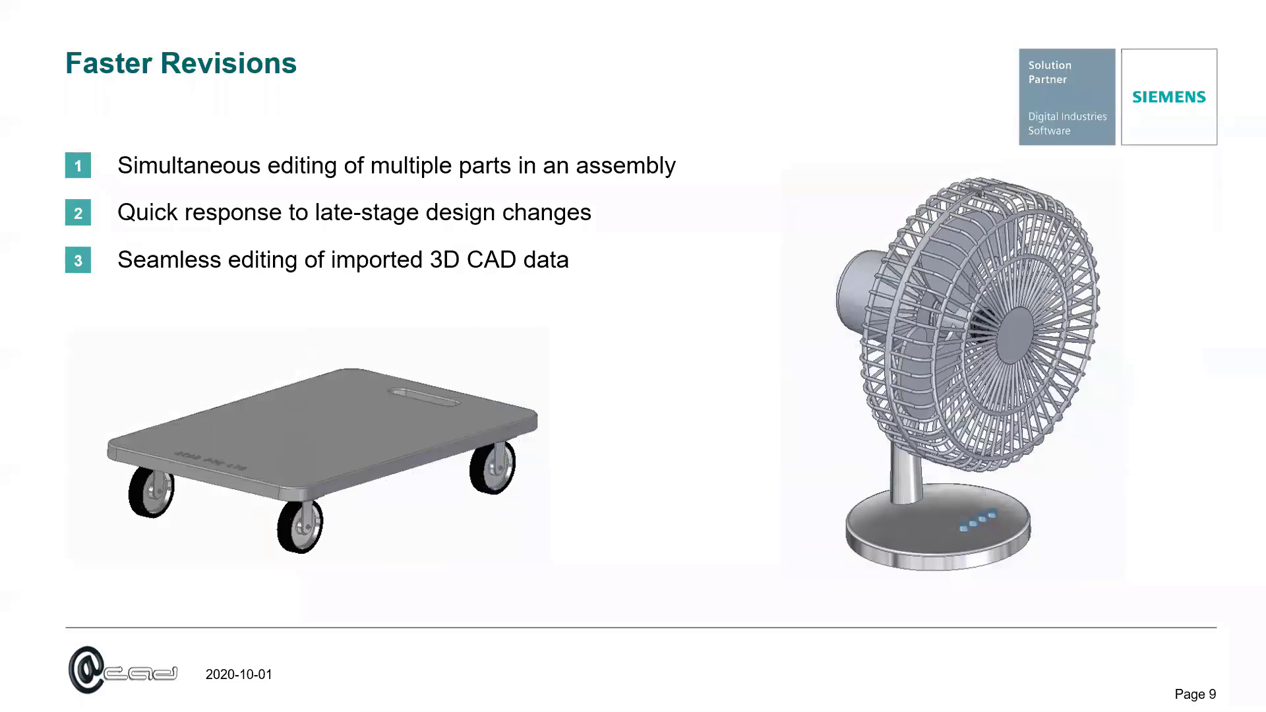
- Switch back to Solid Edge and bring up the Trolley.asm assembly
{"action": "key", "text": "alt+Tab"}
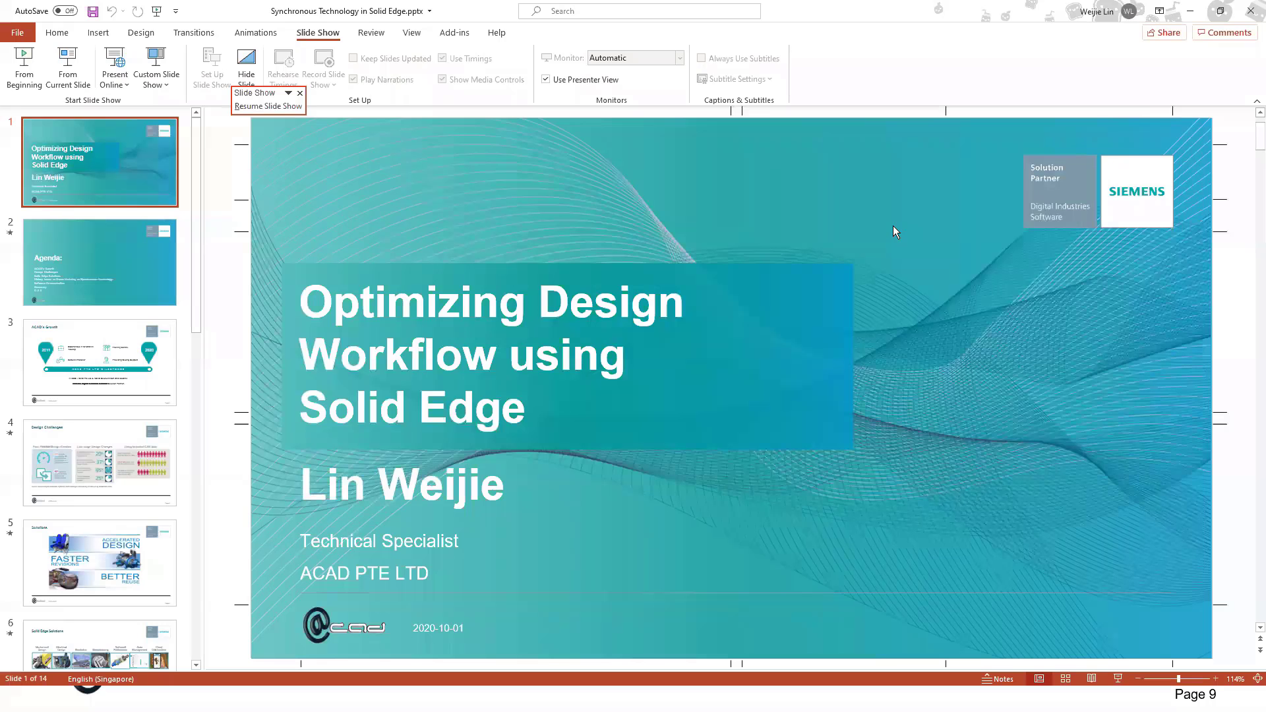
{"action": "key", "text": "alt+Tab"}
{"action": "left_click", "coordinate": [892, 225]}
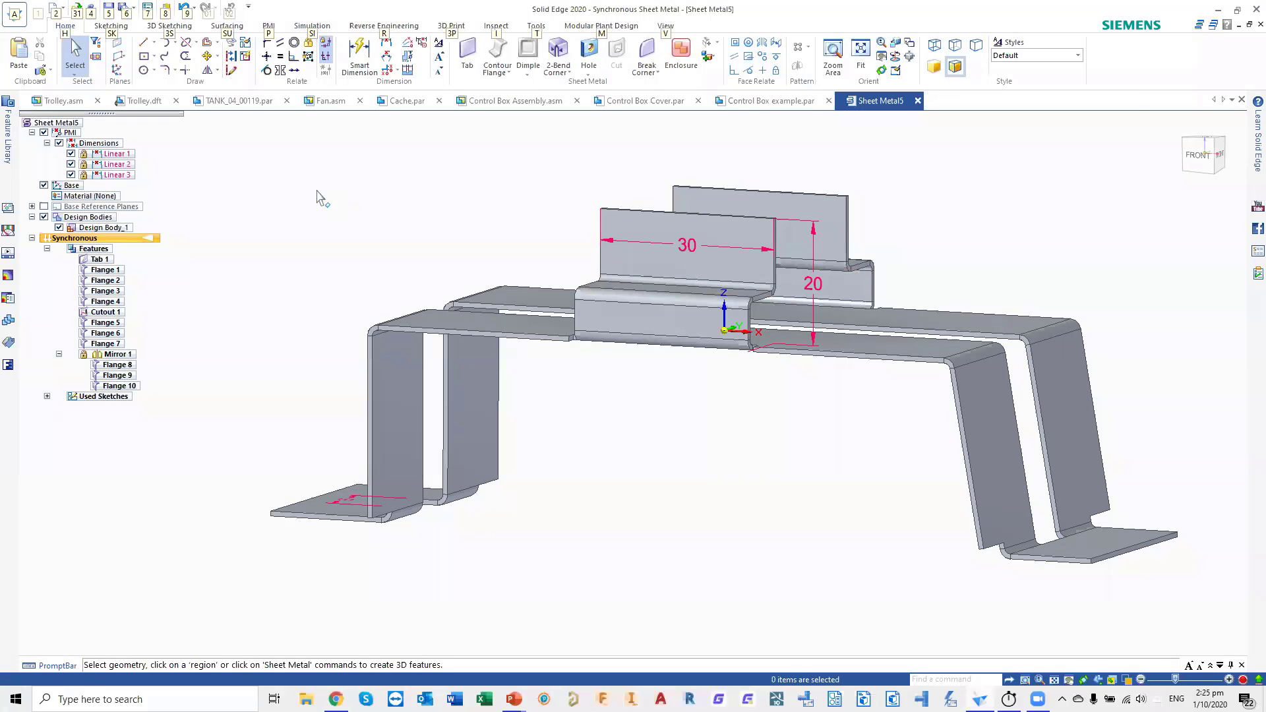
{"action": "left_click", "coordinate": [58, 101]}
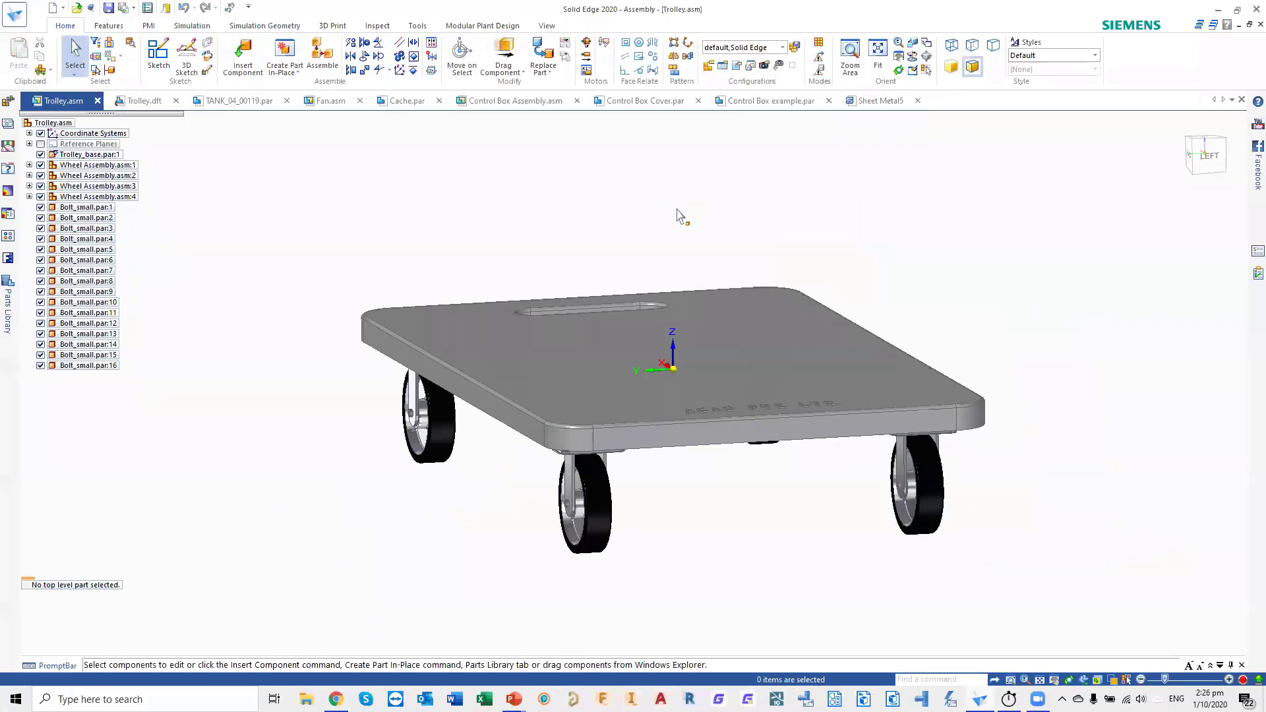
- Examine one of the trolley's caster wheels, its horn bracket and the clearance between them from the front and side
{"action": "mouse_move", "coordinate": [683, 229]}
{"action": "middle_mouse_down"}
{"action": "mouse_move", "coordinate": [706, 221]}
{"action": "mouse_move", "coordinate": [678, 223]}
{"action": "mouse_move", "coordinate": [693, 232]}
{"action": "middle_mouse_up"}
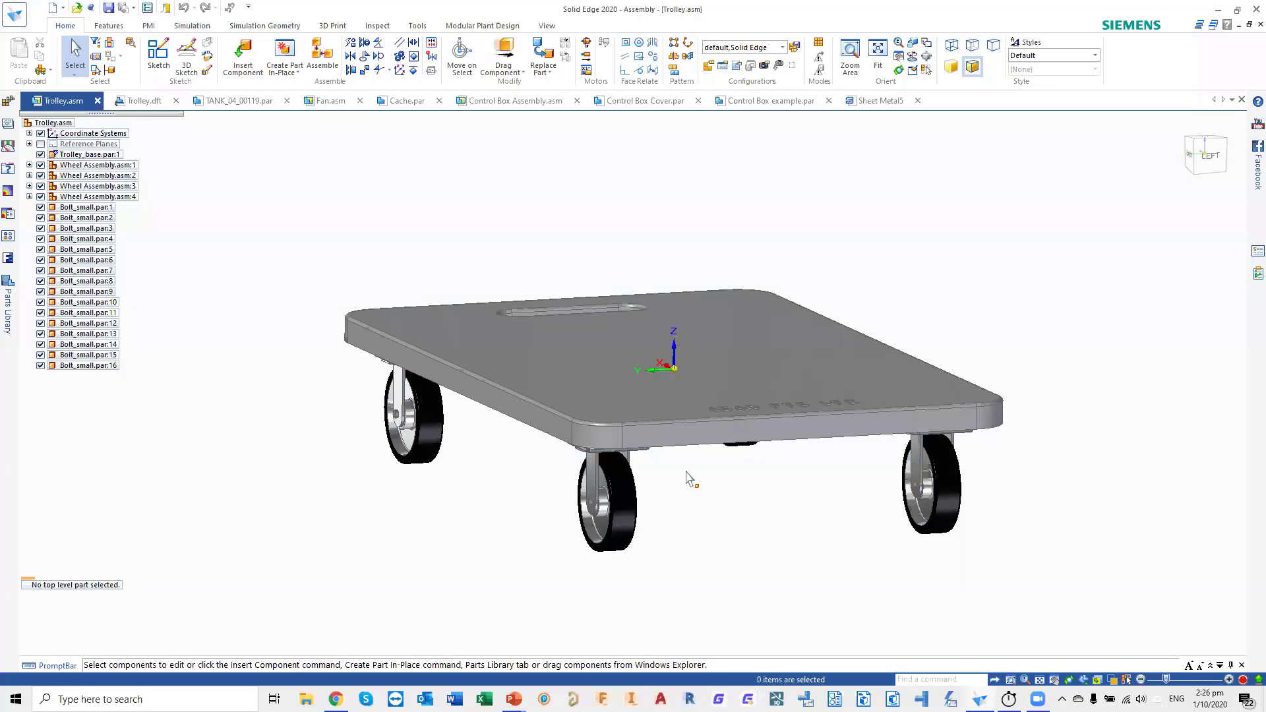
{"action": "scroll", "coordinate": [666, 481], "scroll_direction": "up", "scroll_amount": 5}
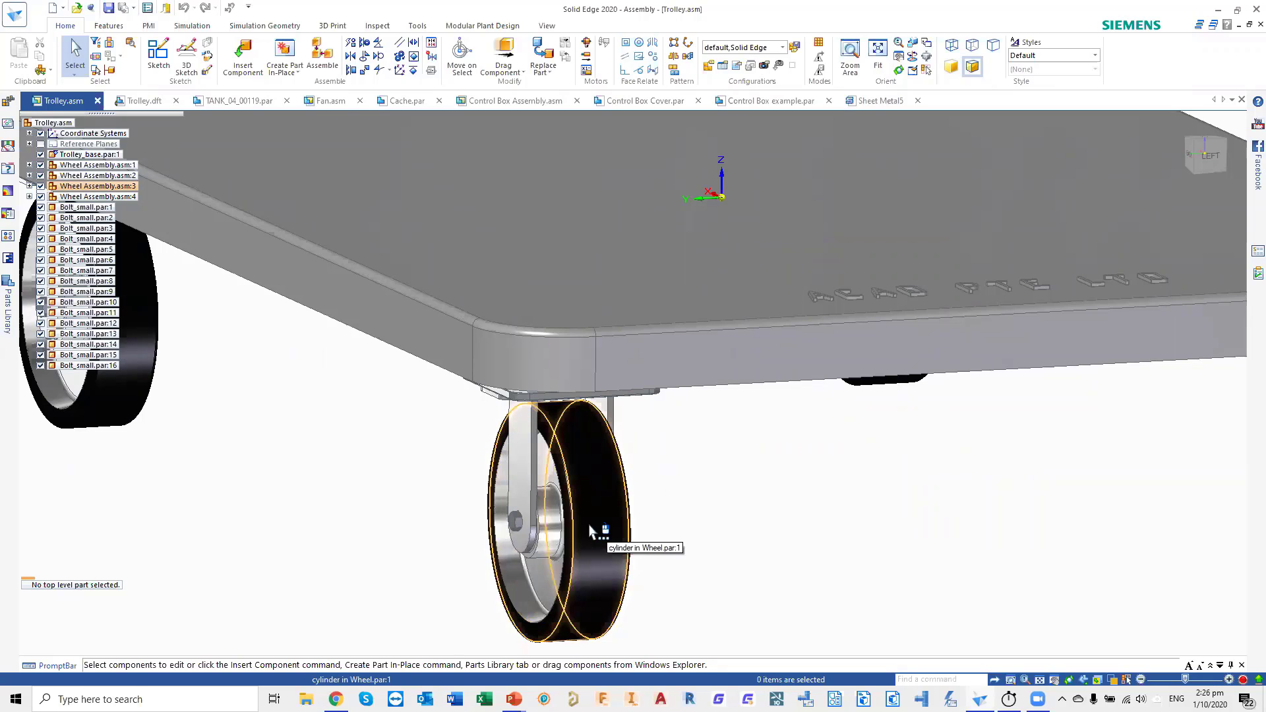
{"action": "middle_click_drag", "start_coordinate": [618, 531], "coordinate": [800, 384]}
{"action": "scroll", "coordinate": [661, 404], "scroll_direction": "up", "scroll_amount": 4}
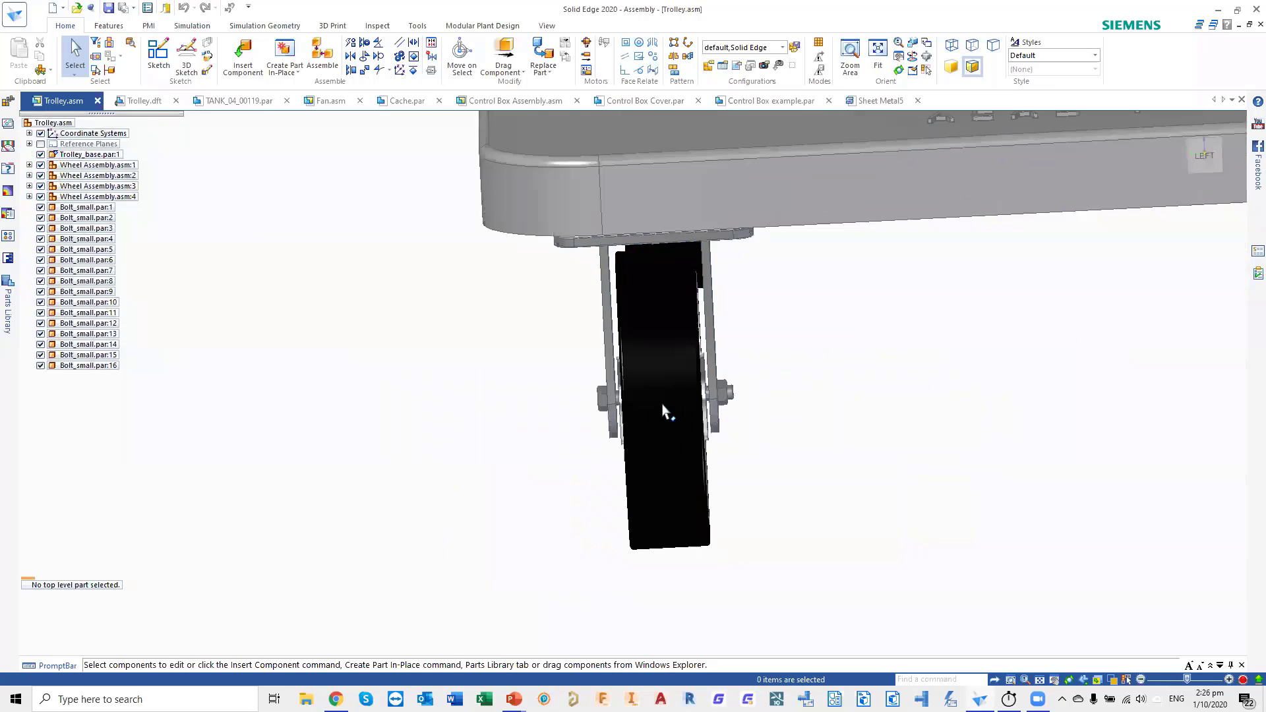
{"action": "scroll", "coordinate": [716, 379], "scroll_direction": "down", "scroll_amount": 1}
{"action": "scroll", "coordinate": [692, 381], "scroll_direction": "down", "scroll_amount": 1}
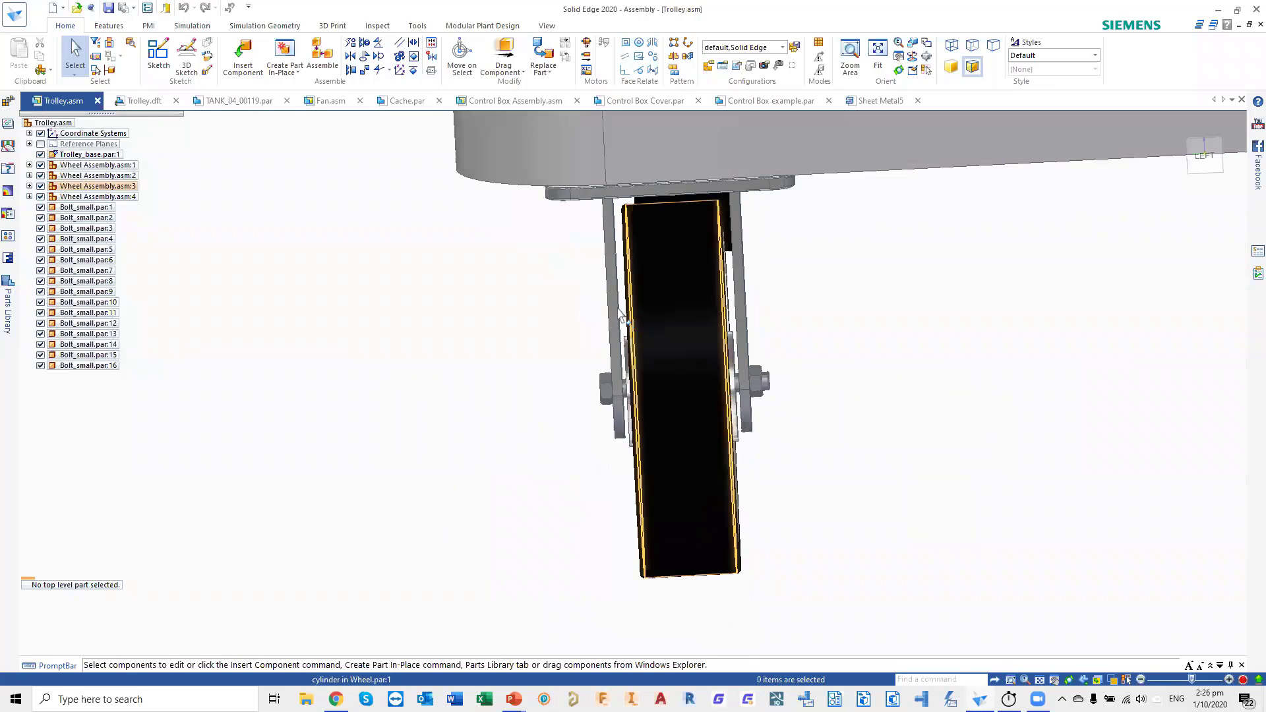
{"action": "middle_click_drag", "start_coordinate": [673, 376], "coordinate": [616, 313]}
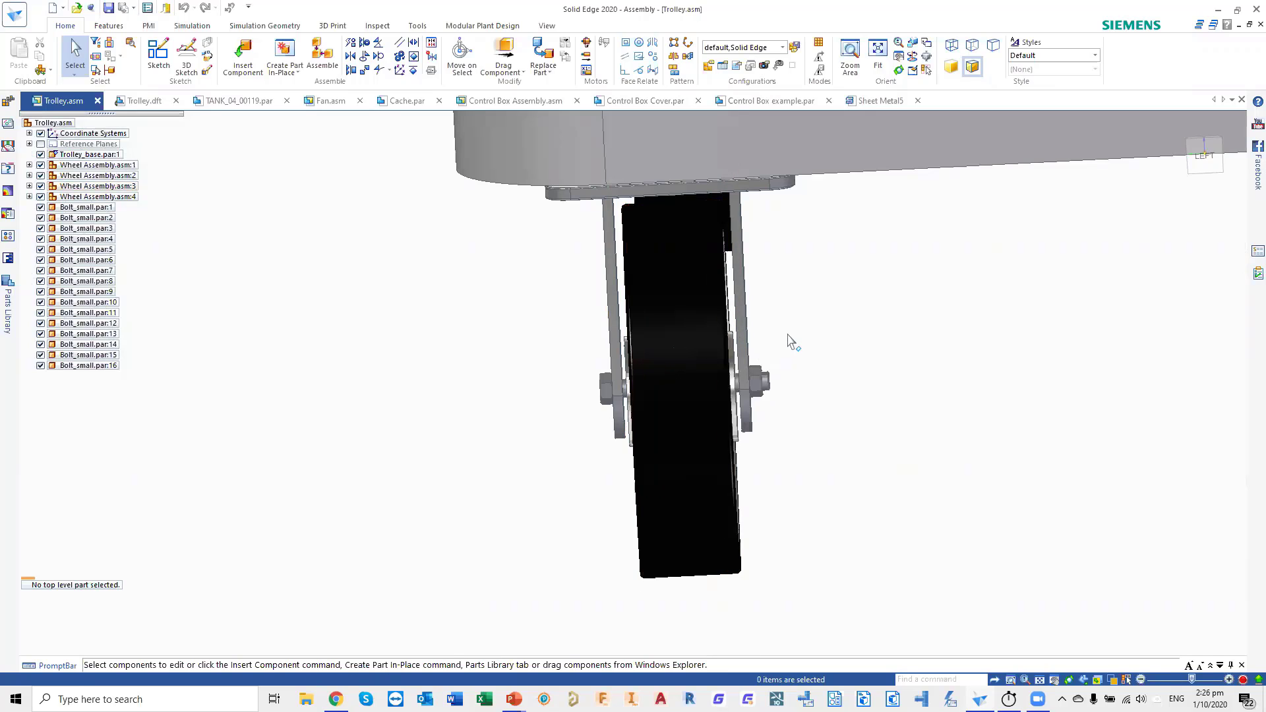
{"action": "middle_click_drag", "start_coordinate": [788, 336], "coordinate": [632, 371], "text": "shift"}
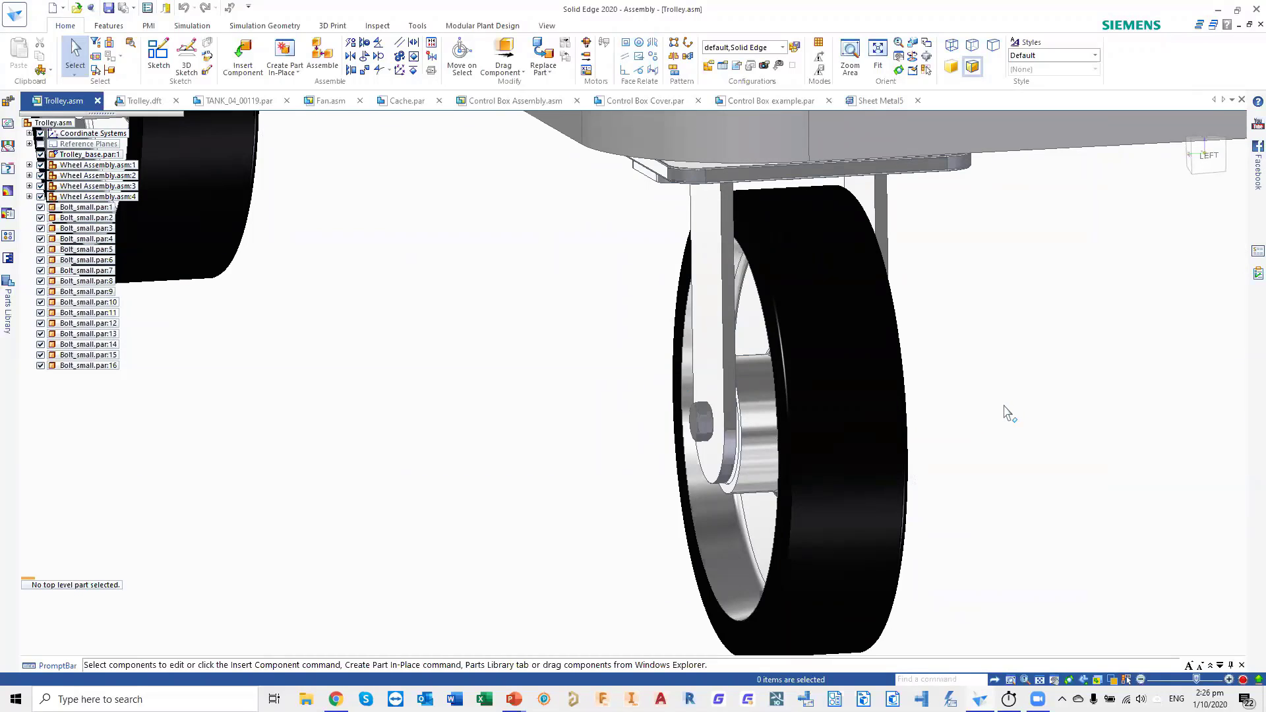
{"action": "scroll", "coordinate": [987, 421], "scroll_direction": "down", "scroll_amount": 3}
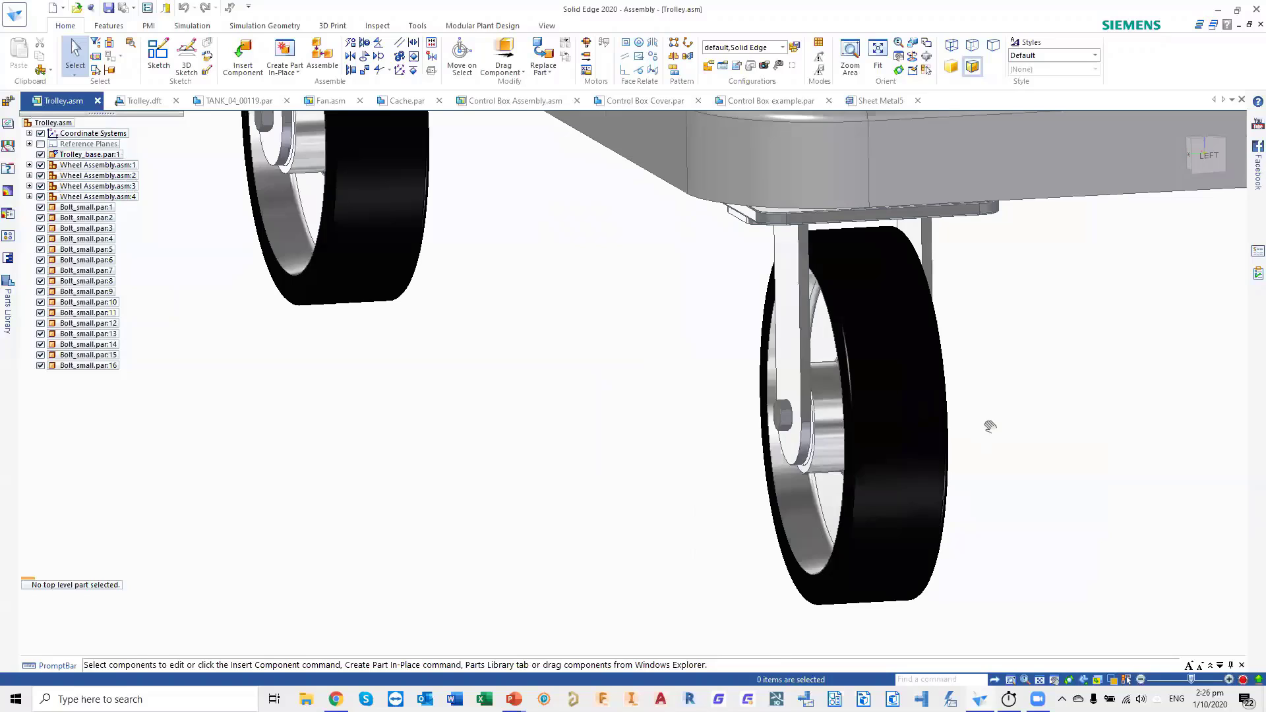
{"action": "middle_click_drag", "start_coordinate": [990, 427], "coordinate": [1019, 443], "text": "shift"}
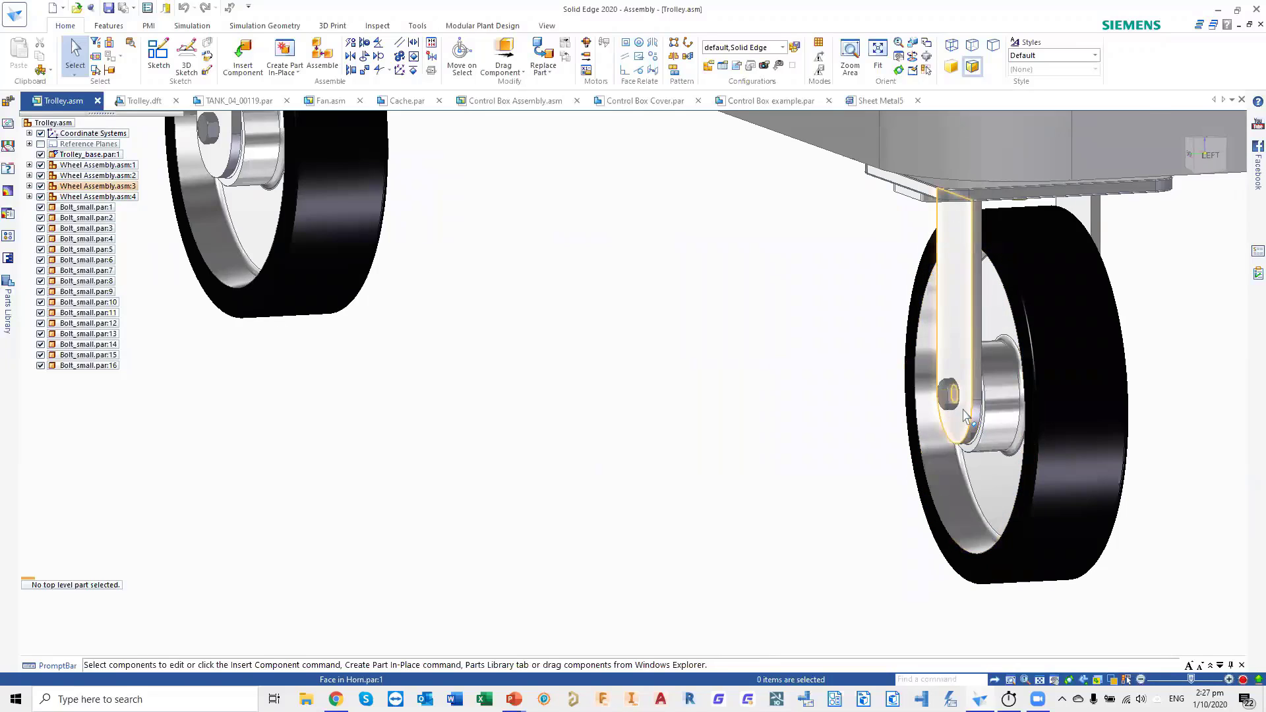
- Move the wheel's hub, web and rim side faces together with the horn's leg face 10 mm outward, with Symmetric design intent on
{"action": "scroll", "coordinate": [964, 414], "scroll_direction": "up", "scroll_amount": 2}
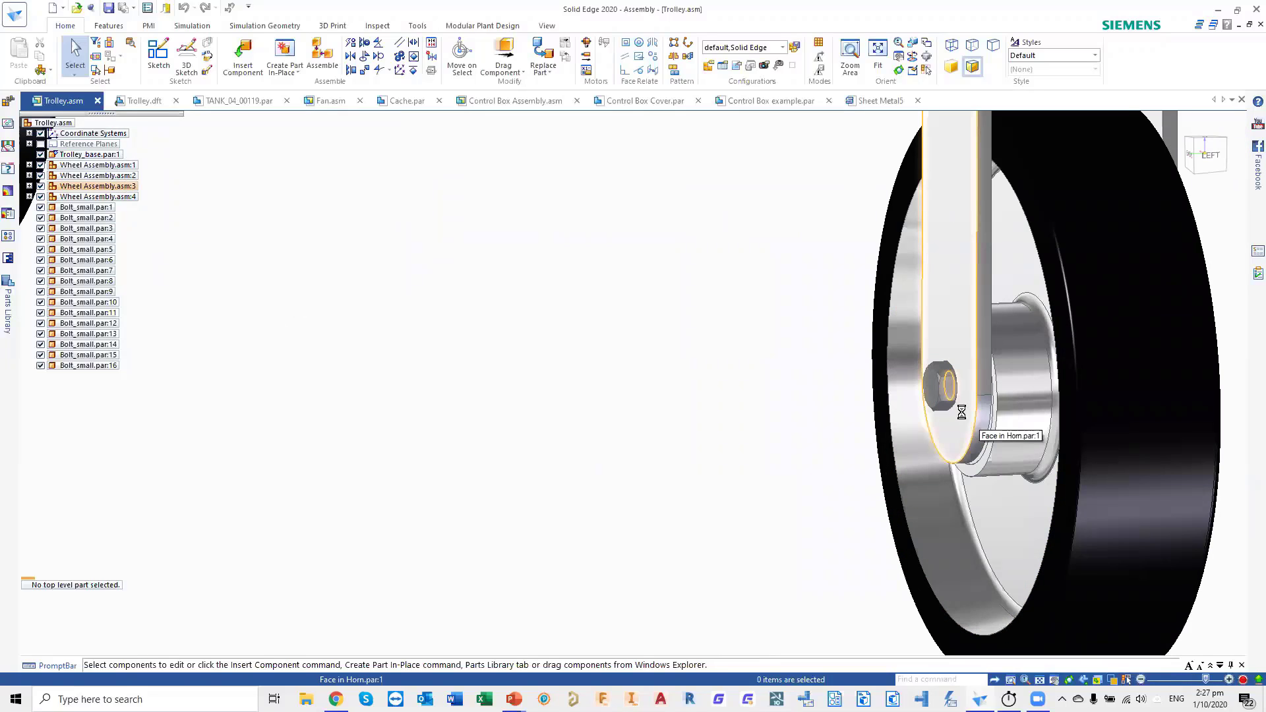
{"action": "right_click", "coordinate": [962, 412]}
{"action": "left_click", "coordinate": [1032, 443]}
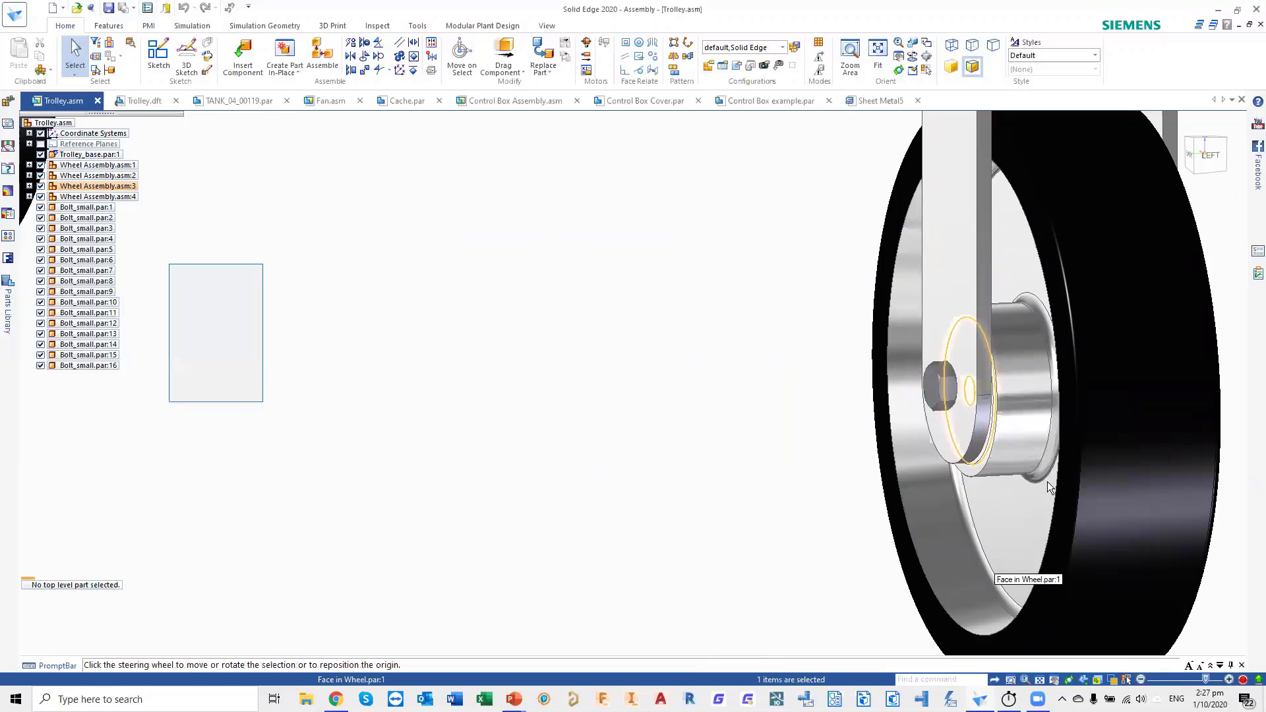
{"action": "scroll", "coordinate": [975, 478], "scroll_direction": "up", "scroll_amount": 2}
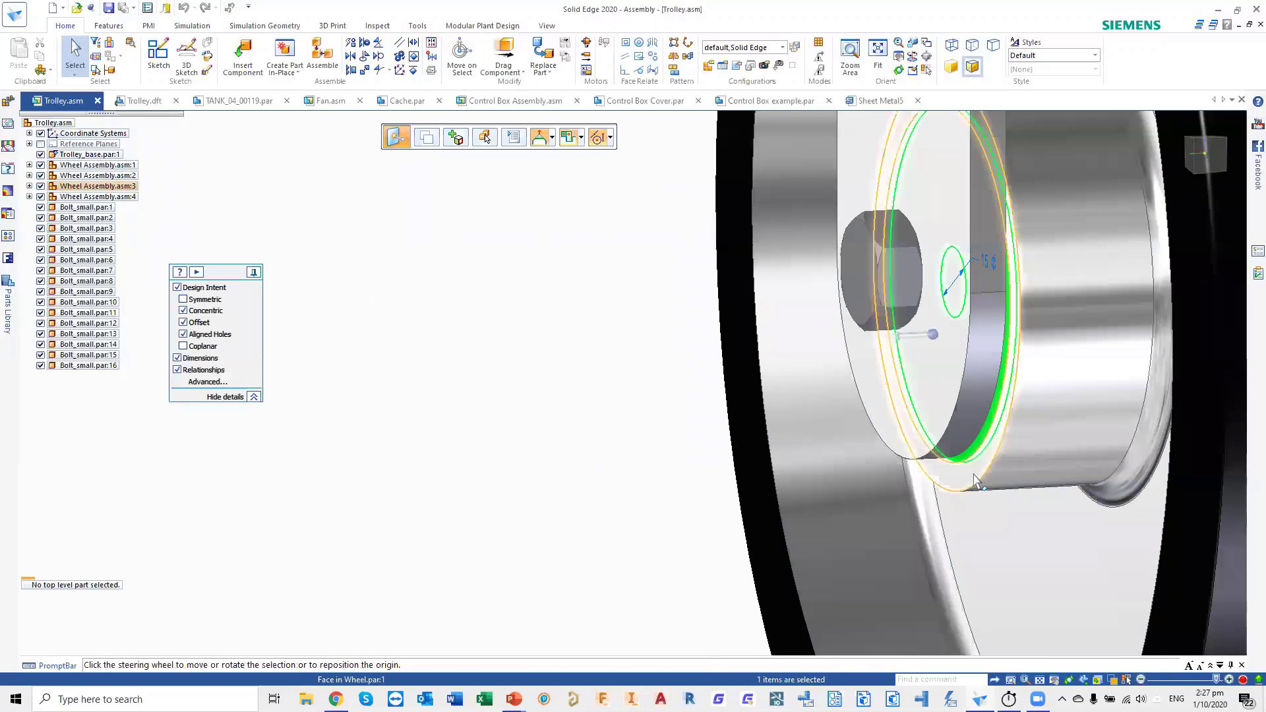
{"action": "left_click", "coordinate": [973, 475], "text": "ctrl"}
{"action": "left_click", "coordinate": [1052, 577], "text": "ctrl"}
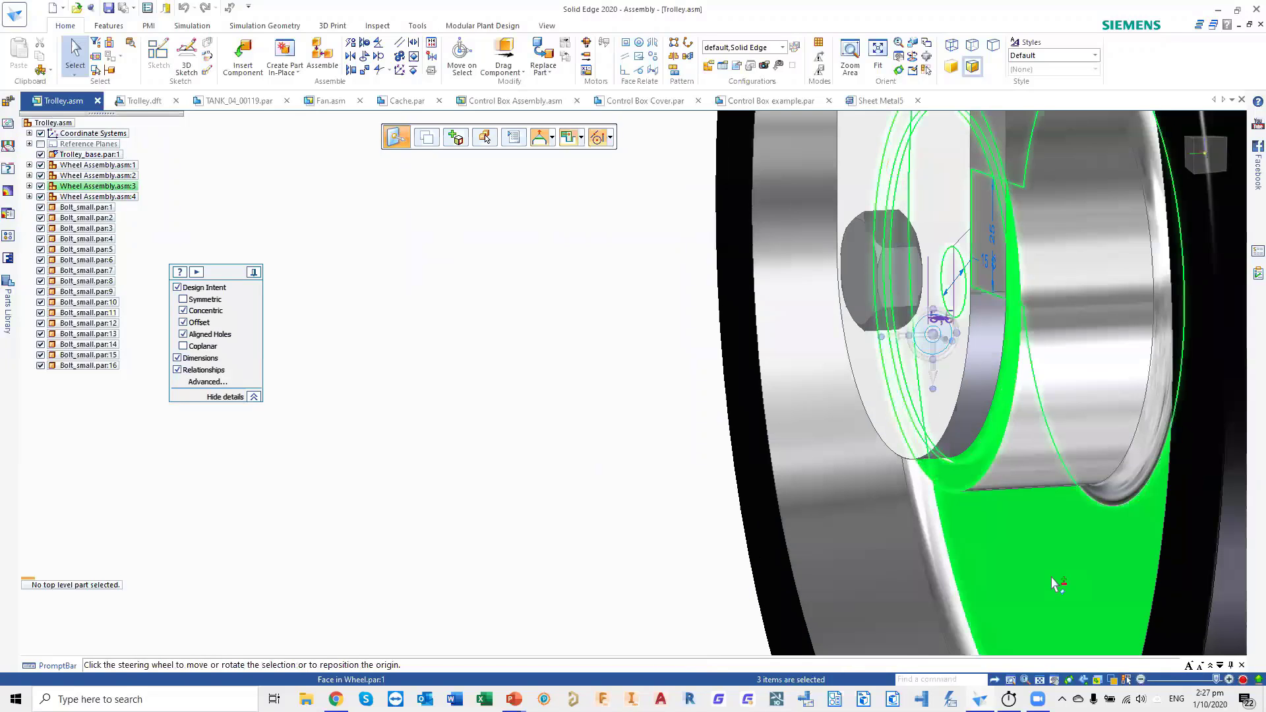
{"action": "left_click", "coordinate": [806, 507], "text": "ctrl"}
{"action": "scroll", "coordinate": [1027, 435], "scroll_direction": "down", "scroll_amount": 5}
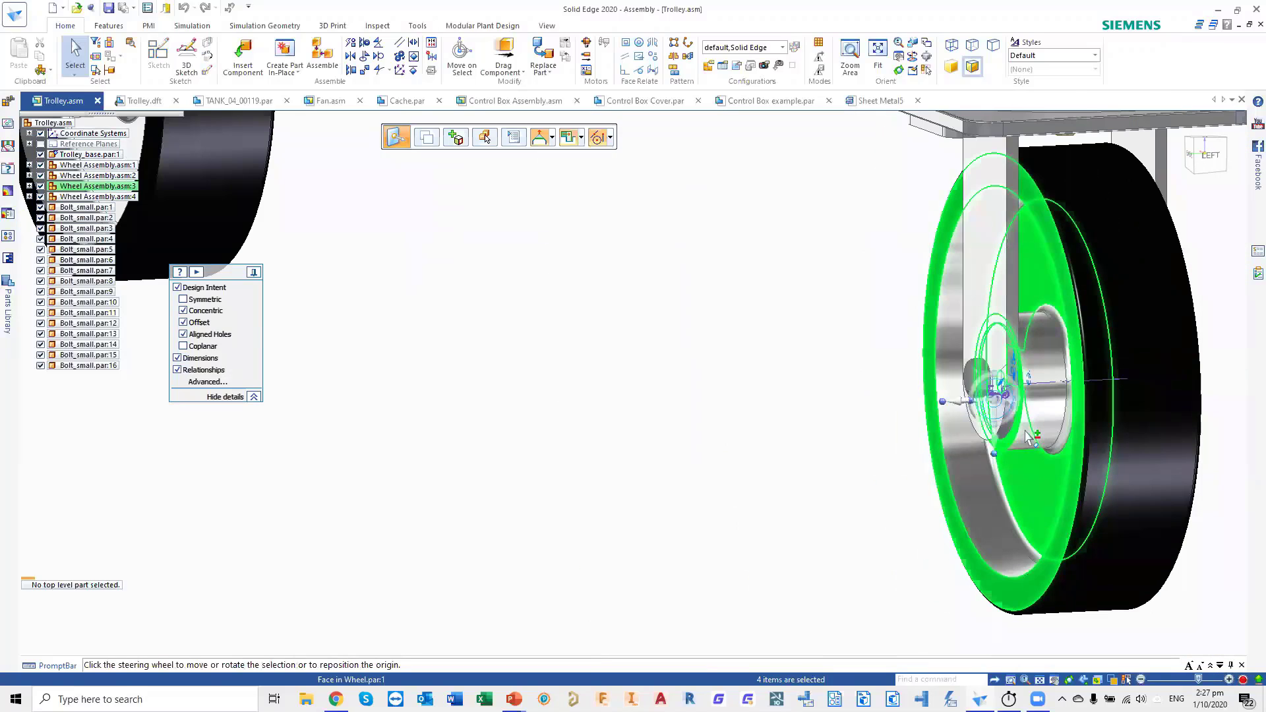
{"action": "scroll", "coordinate": [1028, 437], "scroll_direction": "up", "scroll_amount": 2}
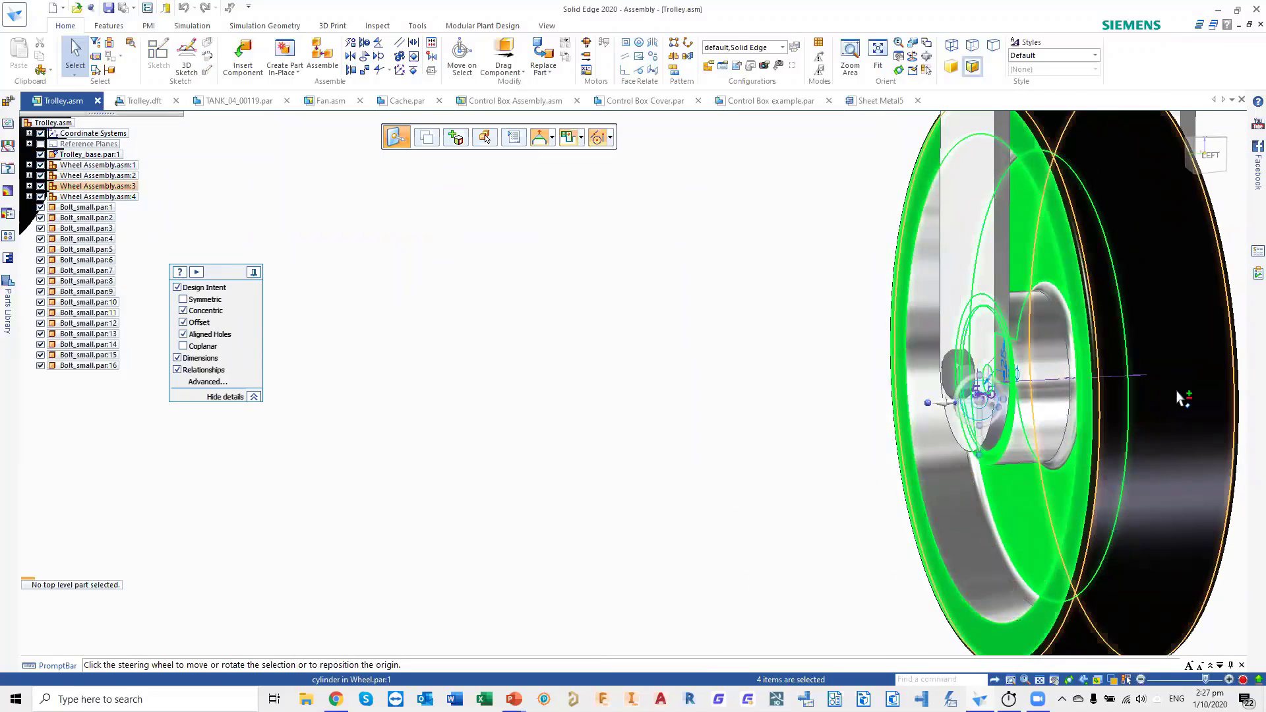
{"action": "left_click", "coordinate": [964, 225], "text": "ctrl"}
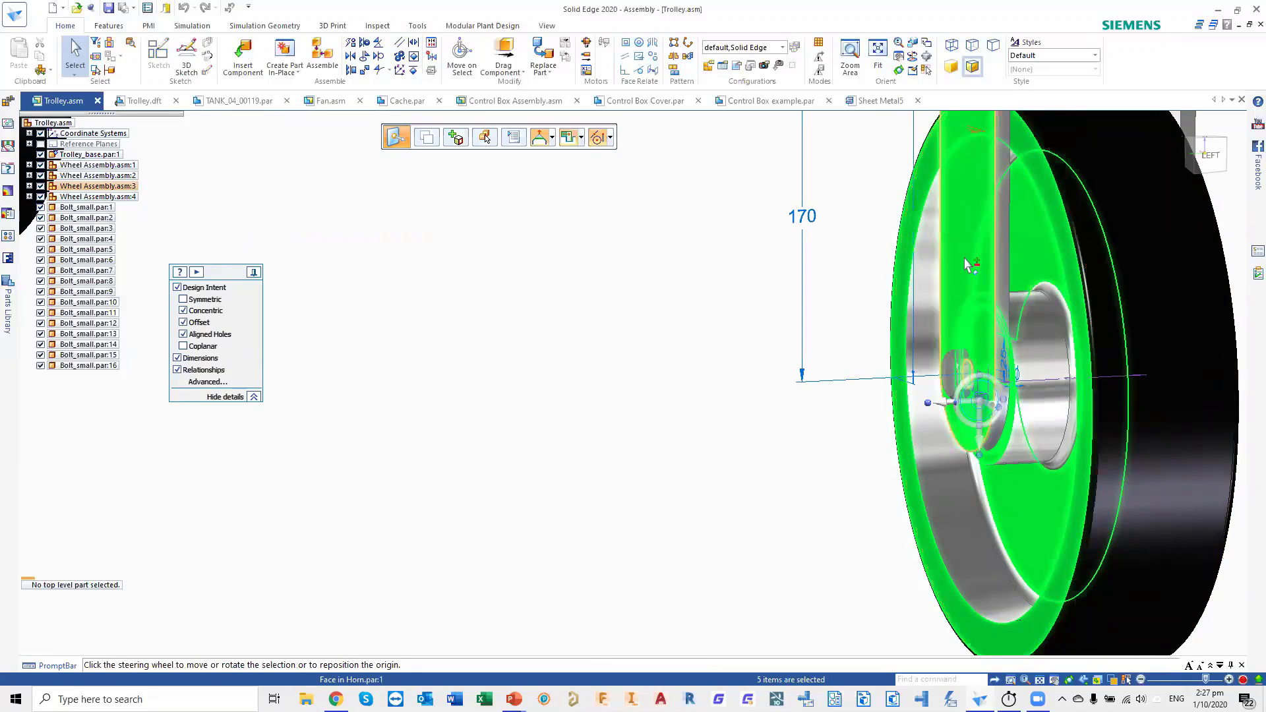
{"action": "left_click", "coordinate": [1210, 156]}
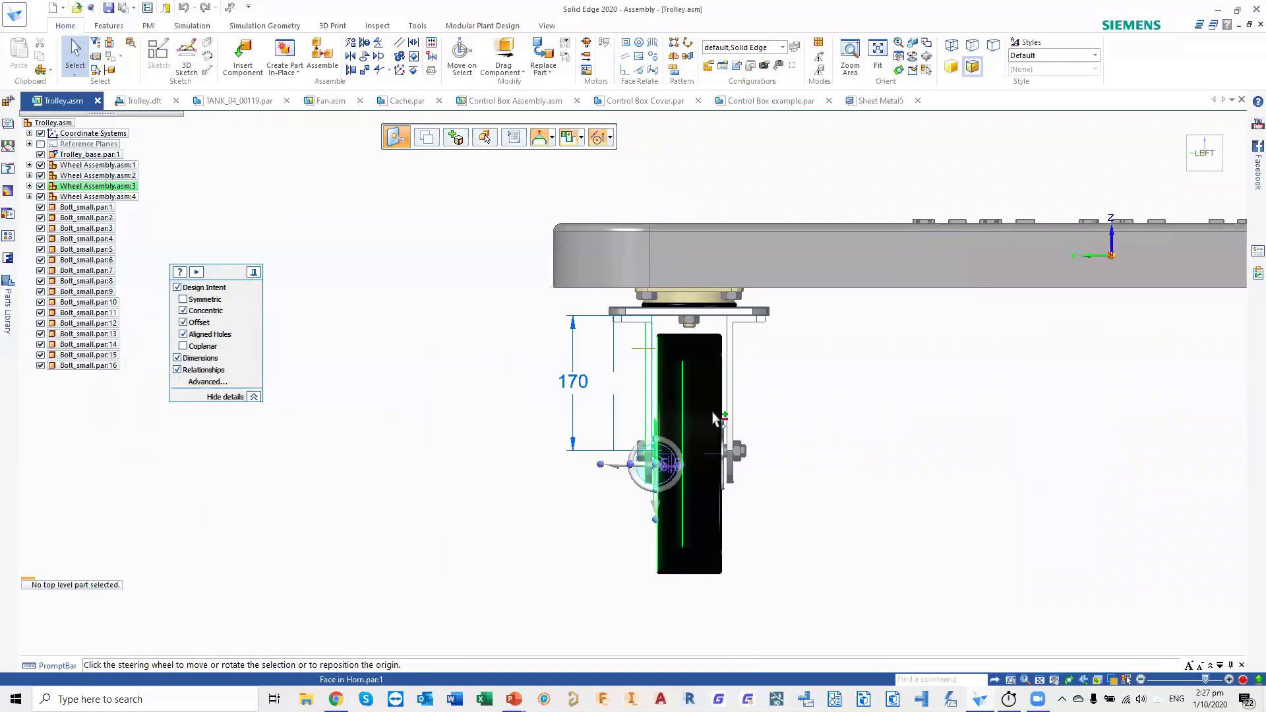
{"action": "scroll", "coordinate": [714, 419], "scroll_direction": "up", "scroll_amount": 2}
{"action": "middle_click_drag", "start_coordinate": [749, 395], "coordinate": [937, 325], "text": "shift"}
{"action": "scroll", "coordinate": [871, 341], "scroll_direction": "up", "scroll_amount": 1}
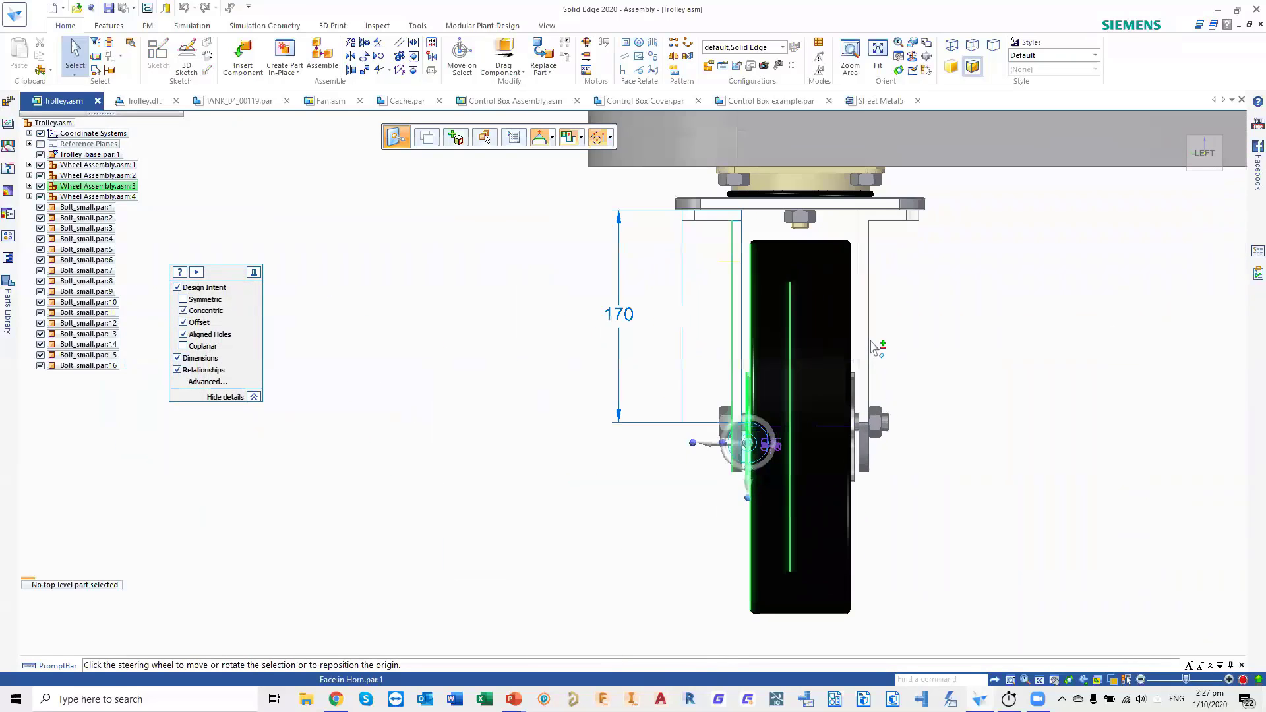
{"action": "left_click", "coordinate": [710, 445]}
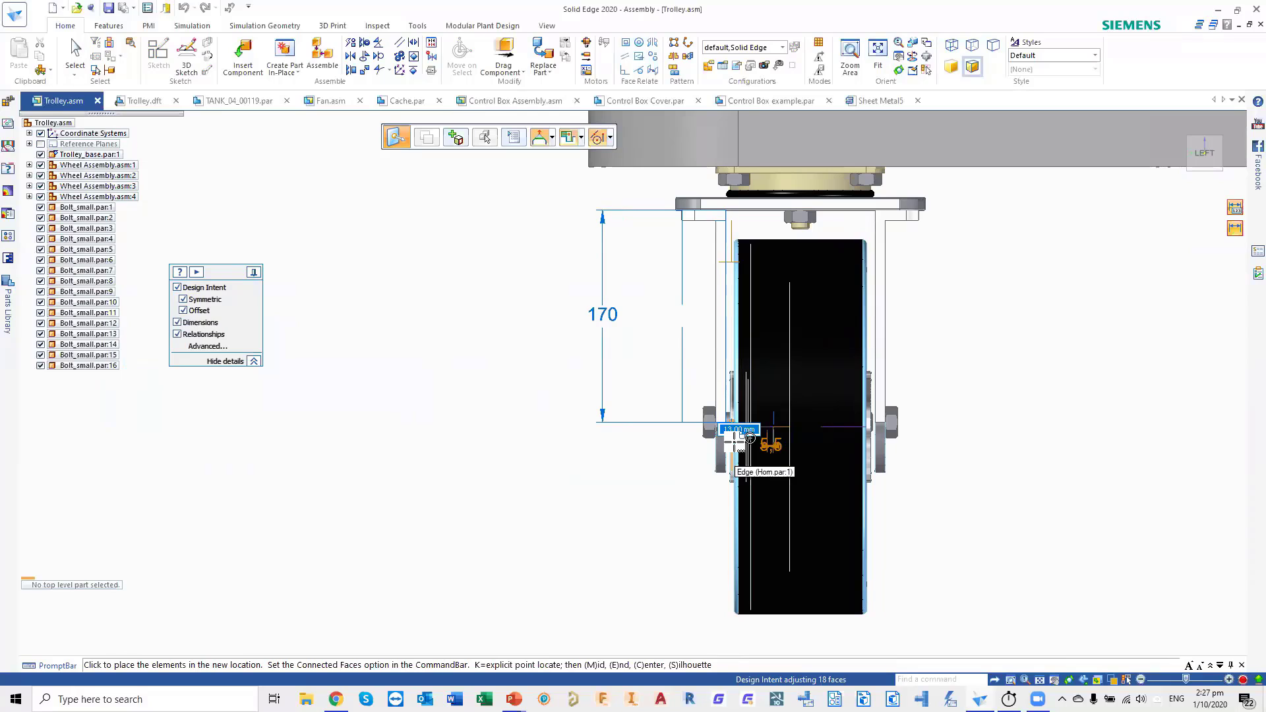
{"action": "type", "text": "10"}
{"action": "key", "text": "Return"}
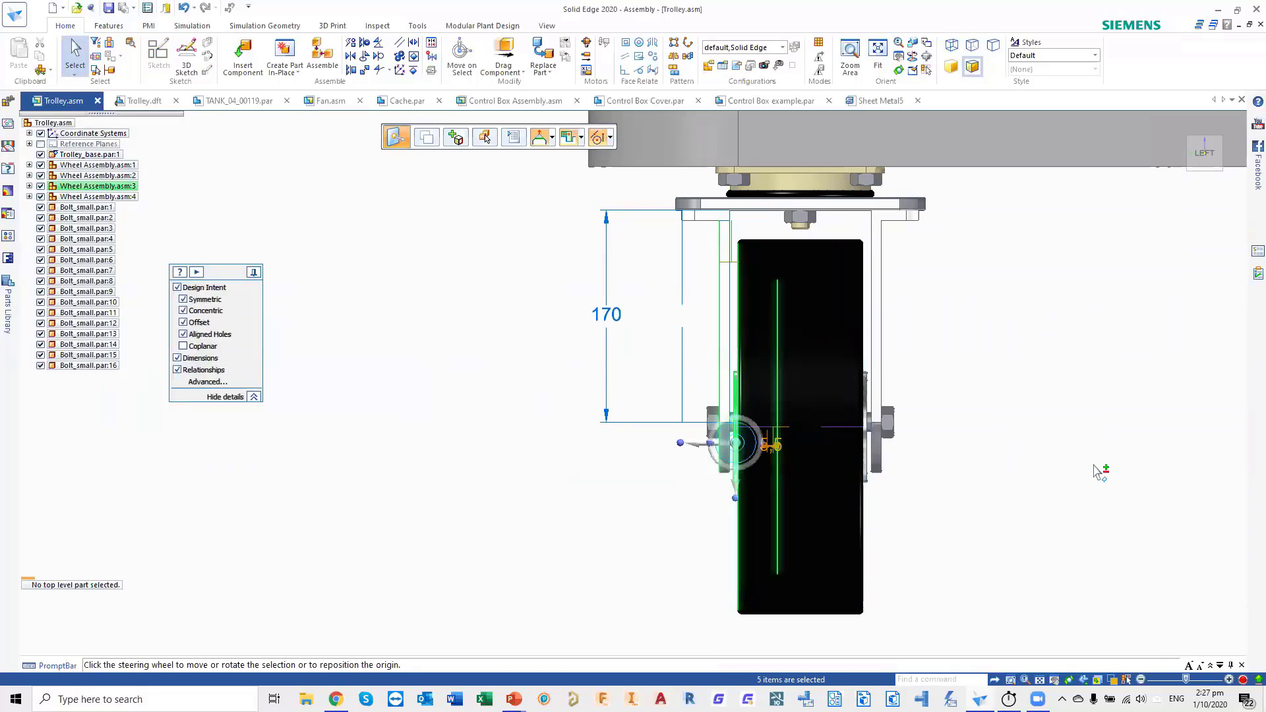
{"action": "key", "text": "Escape"}
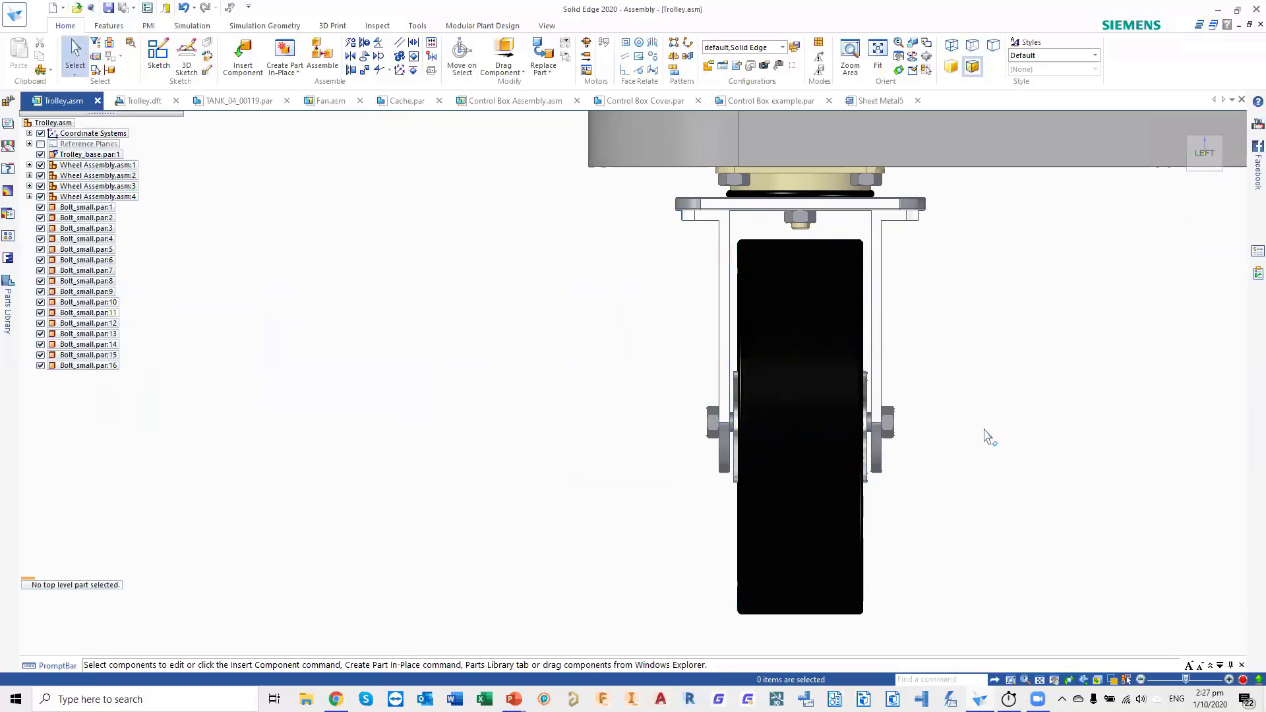
- Lengthen the same wheel's bolt by moving its end face 20 mm outward through the nut
{"action": "middle_click_drag", "start_coordinate": [986, 435], "coordinate": [955, 437]}
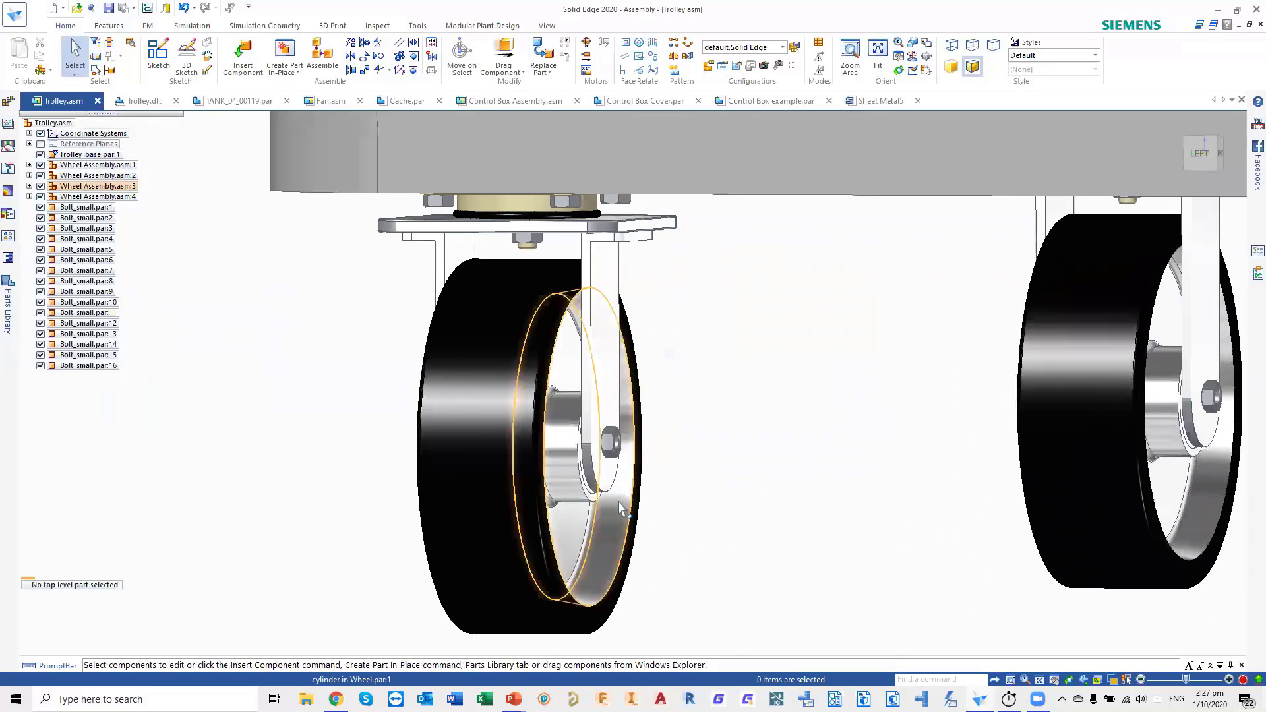
{"action": "scroll", "coordinate": [623, 455], "scroll_direction": "up", "scroll_amount": 5}
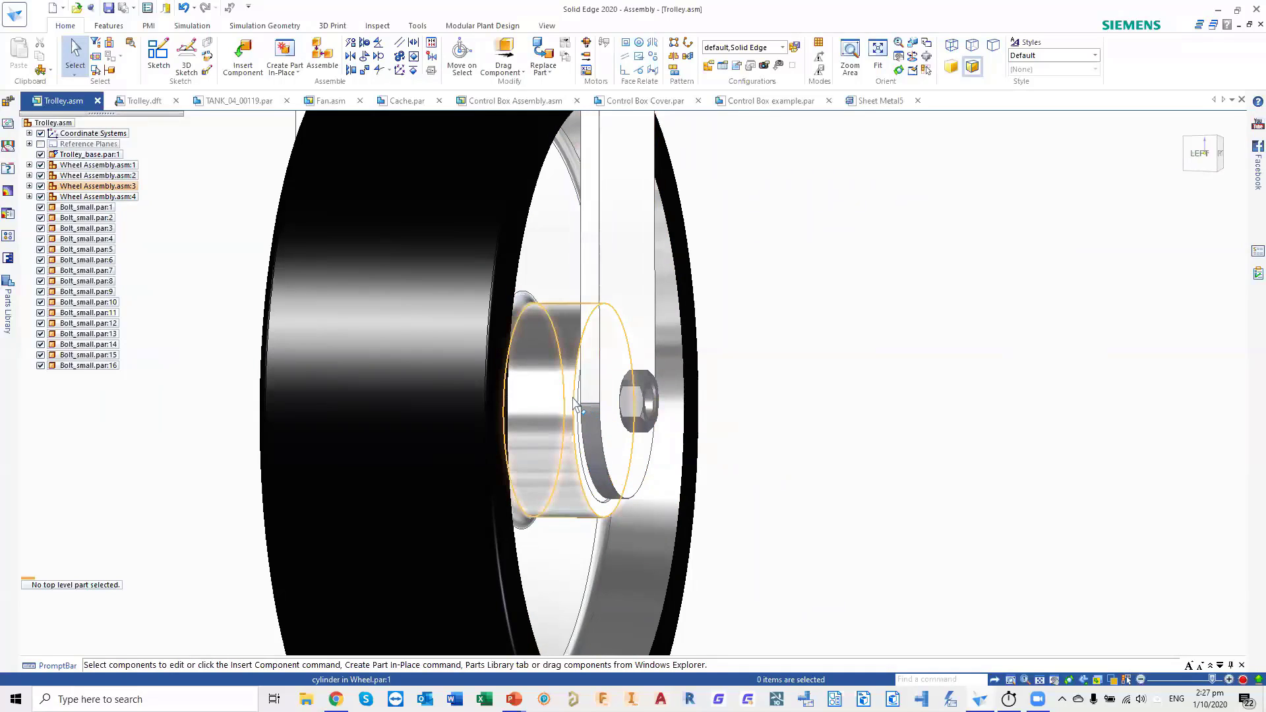
{"action": "right_click", "coordinate": [575, 403]}
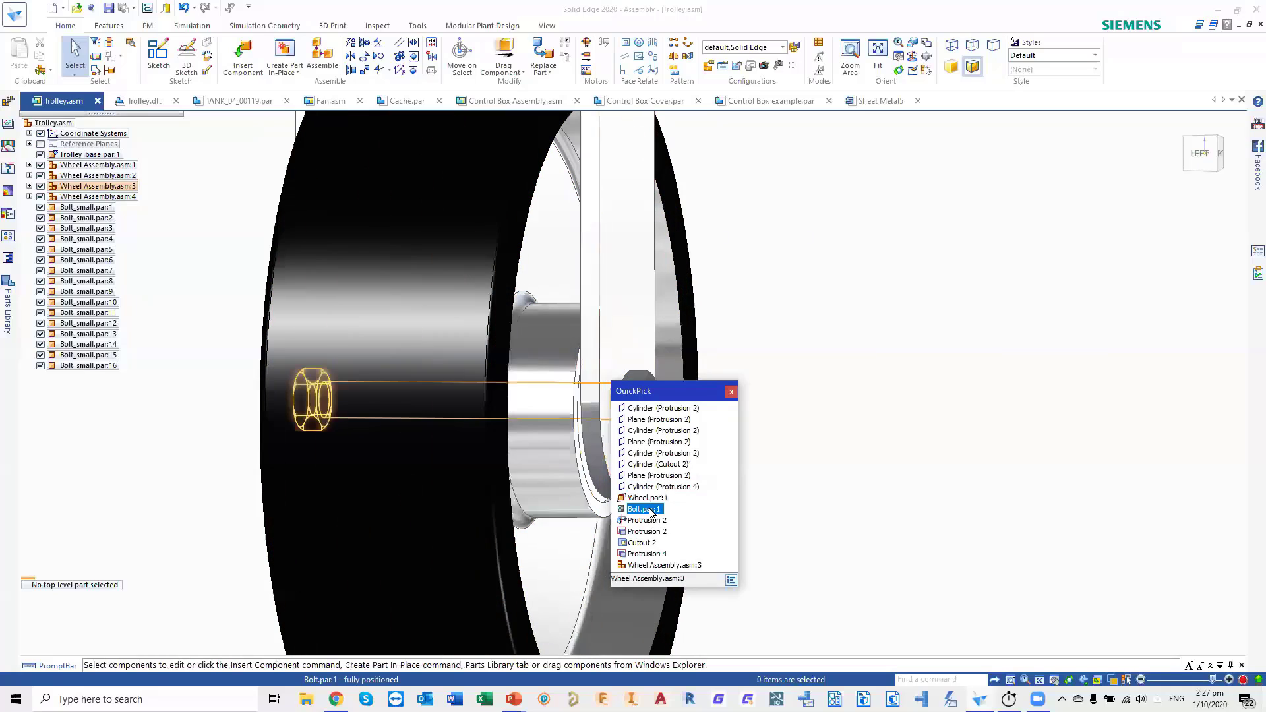
{"action": "left_click", "coordinate": [642, 508]}
{"action": "scroll", "coordinate": [620, 412], "scroll_direction": "up", "scroll_amount": 5}
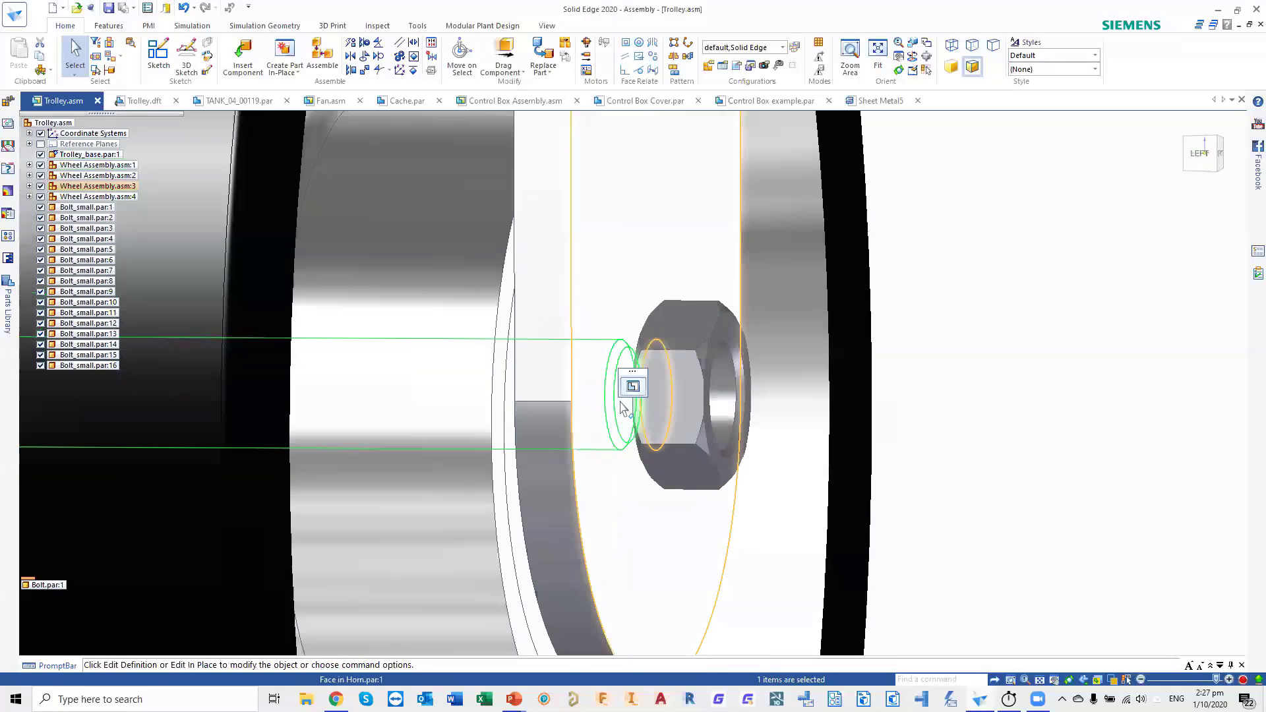
{"action": "right_click", "coordinate": [646, 426]}
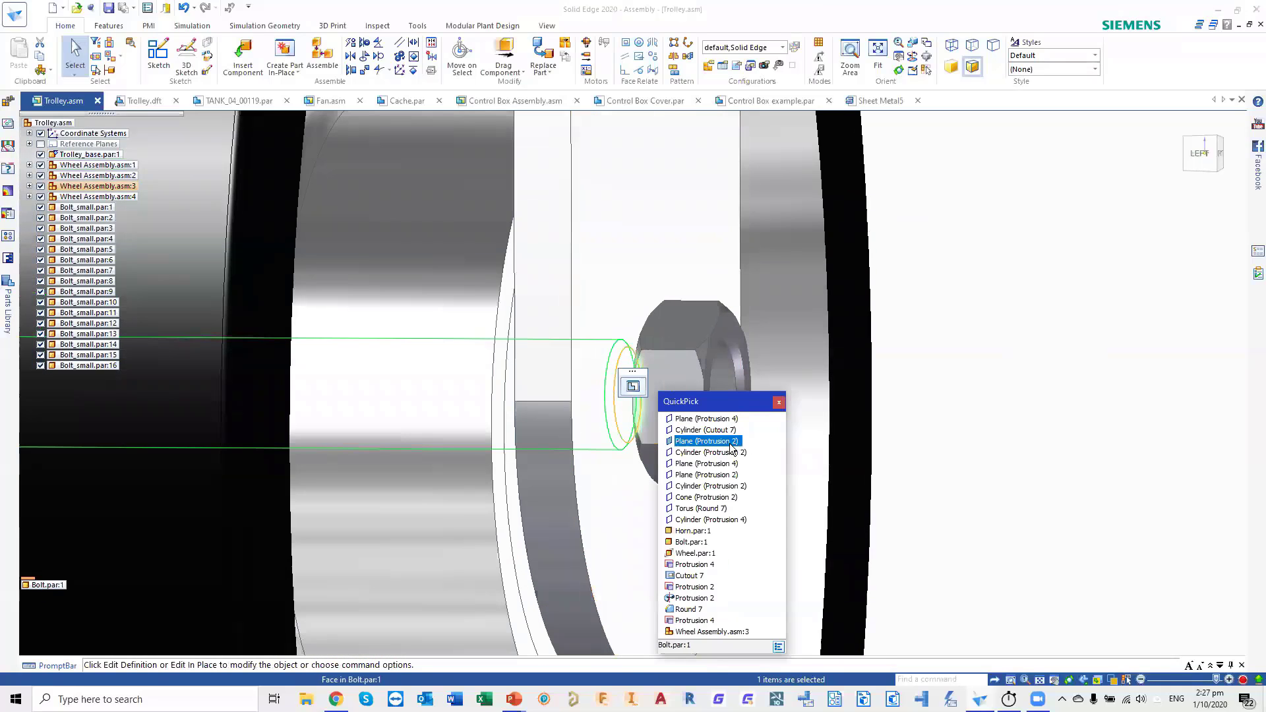
{"action": "left_click", "coordinate": [708, 441]}
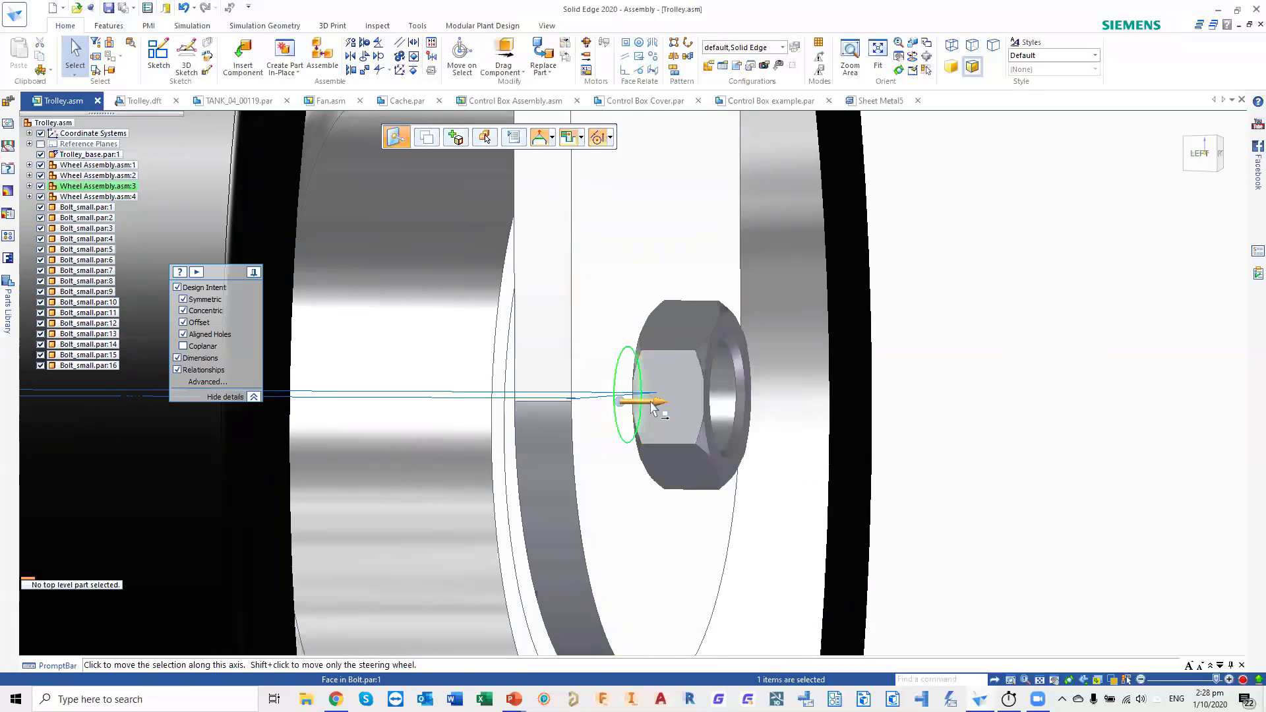
{"action": "left_click", "coordinate": [643, 398]}
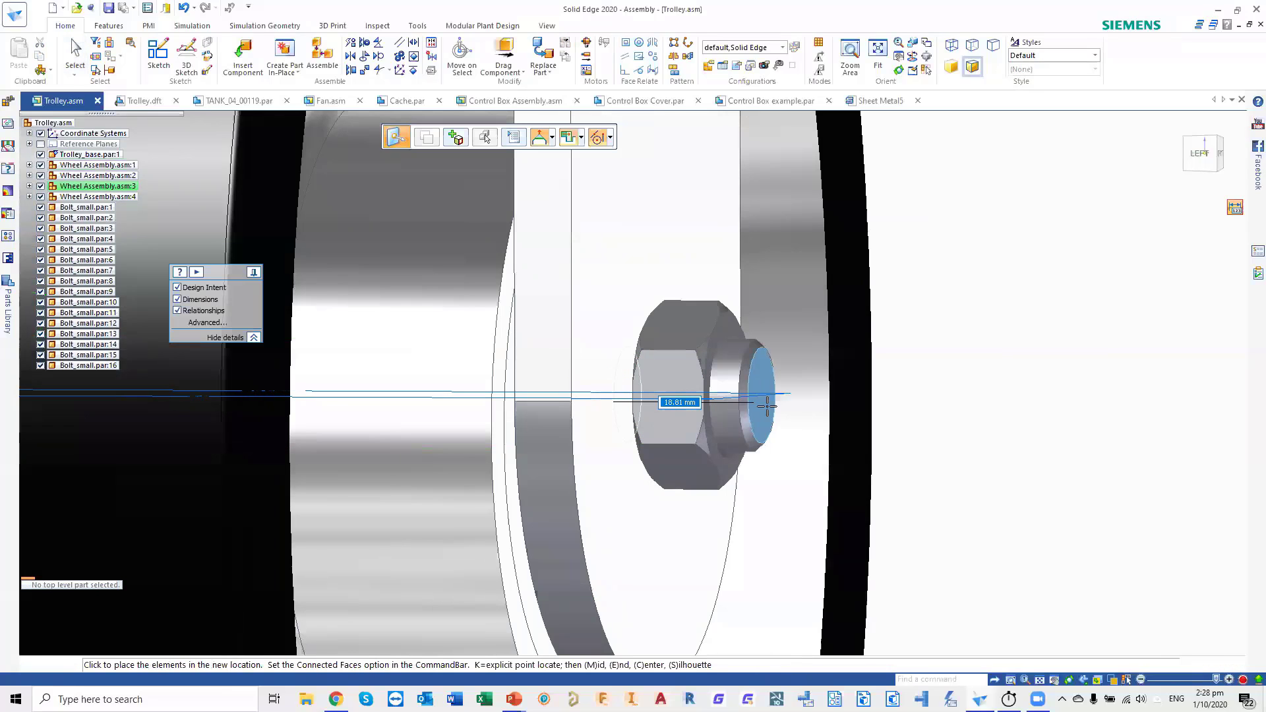
{"action": "type", "text": "20"}
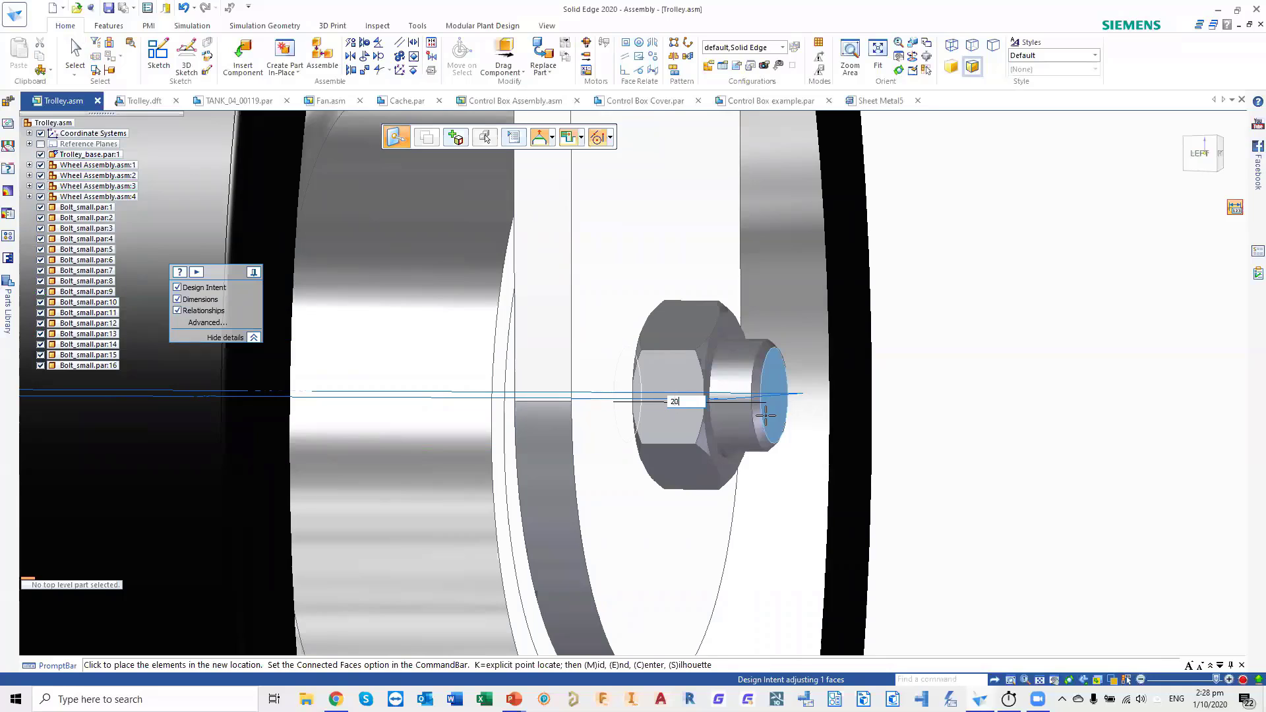
{"action": "key", "text": "Return"}
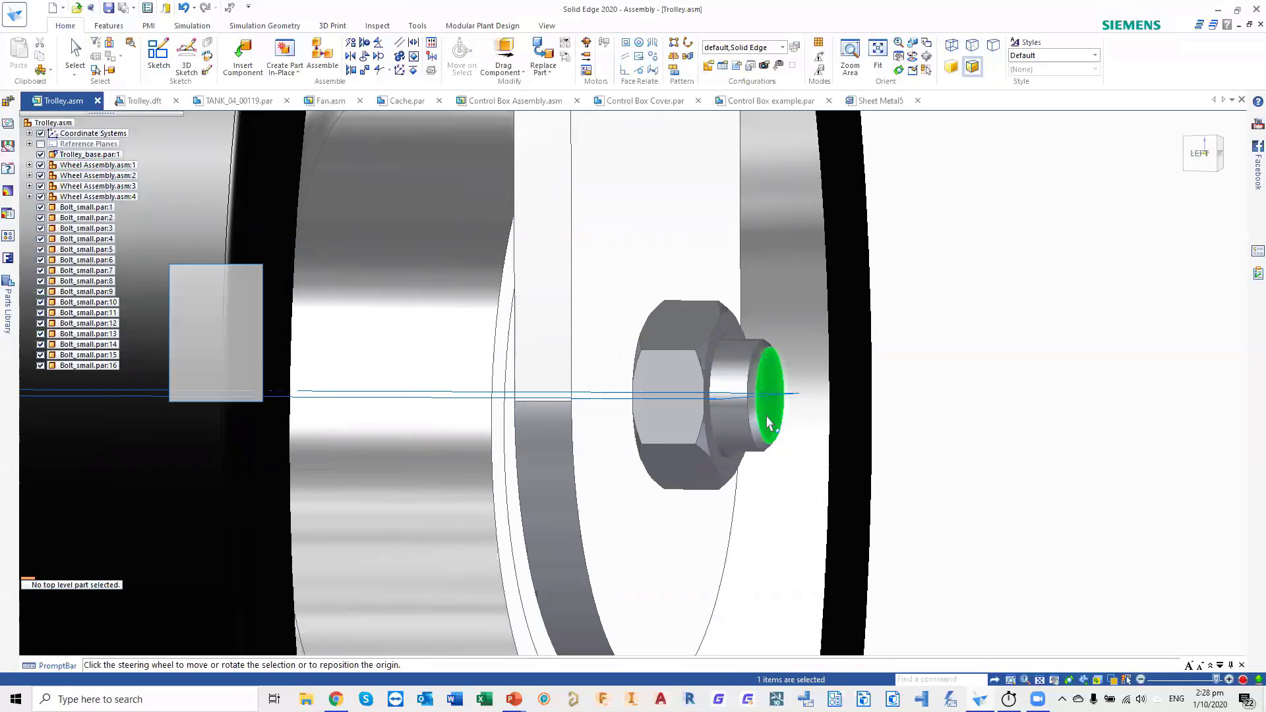
{"action": "key", "text": "Escape"}
{"action": "scroll", "coordinate": [1008, 302], "scroll_direction": "down", "scroll_amount": 5}
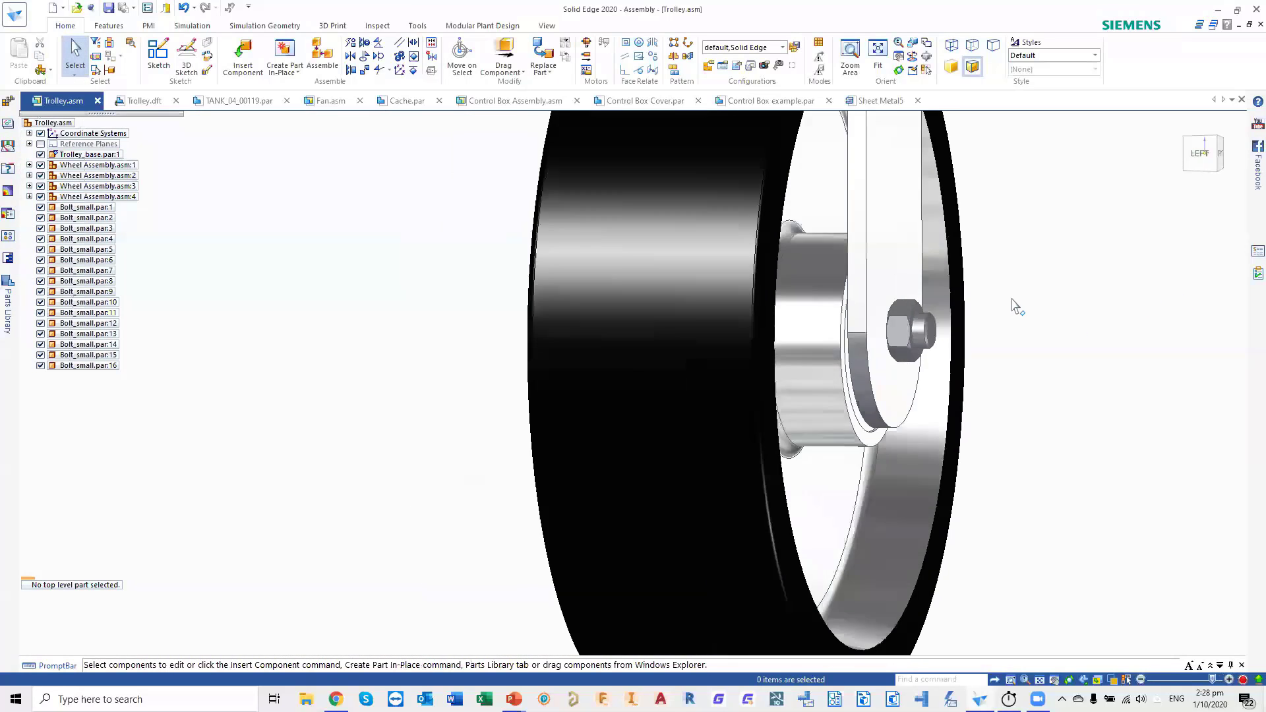
{"action": "middle_click_drag", "start_coordinate": [1071, 290], "coordinate": [708, 425], "text": "shift"}
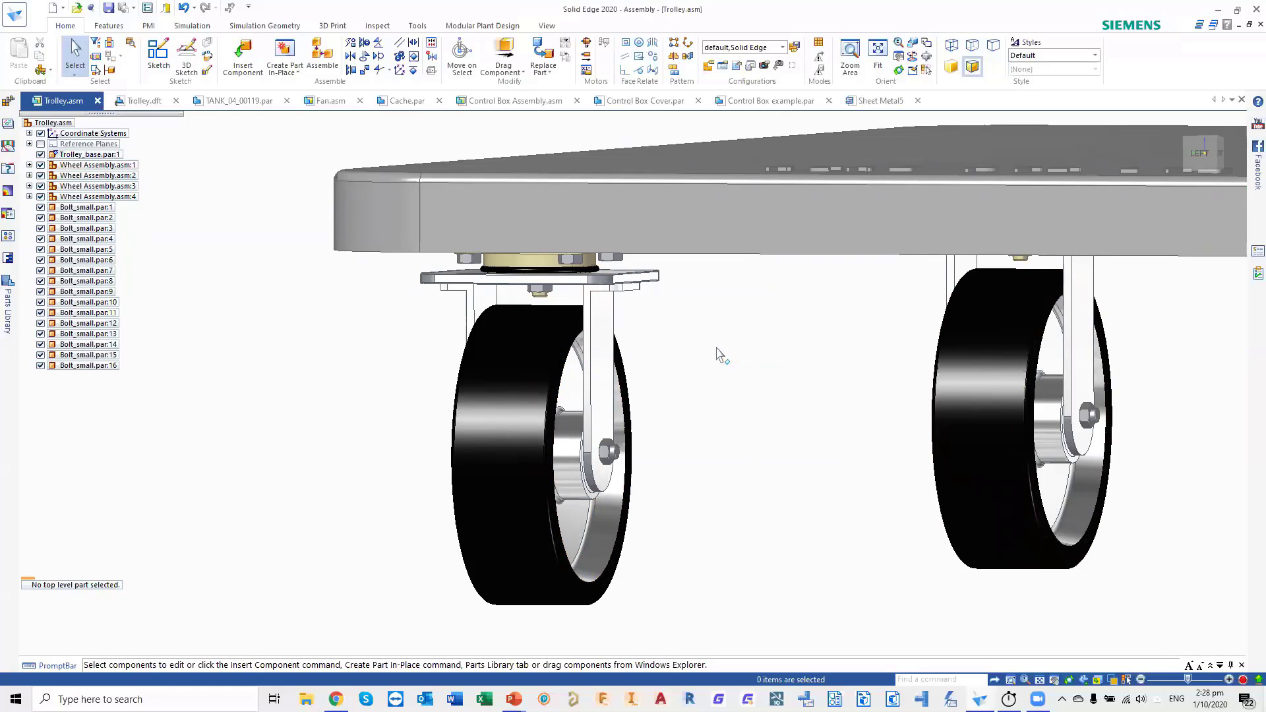
- Switch from the trolley assembly to its Trolley.dft drawing
{"action": "left_click", "coordinate": [143, 102]}
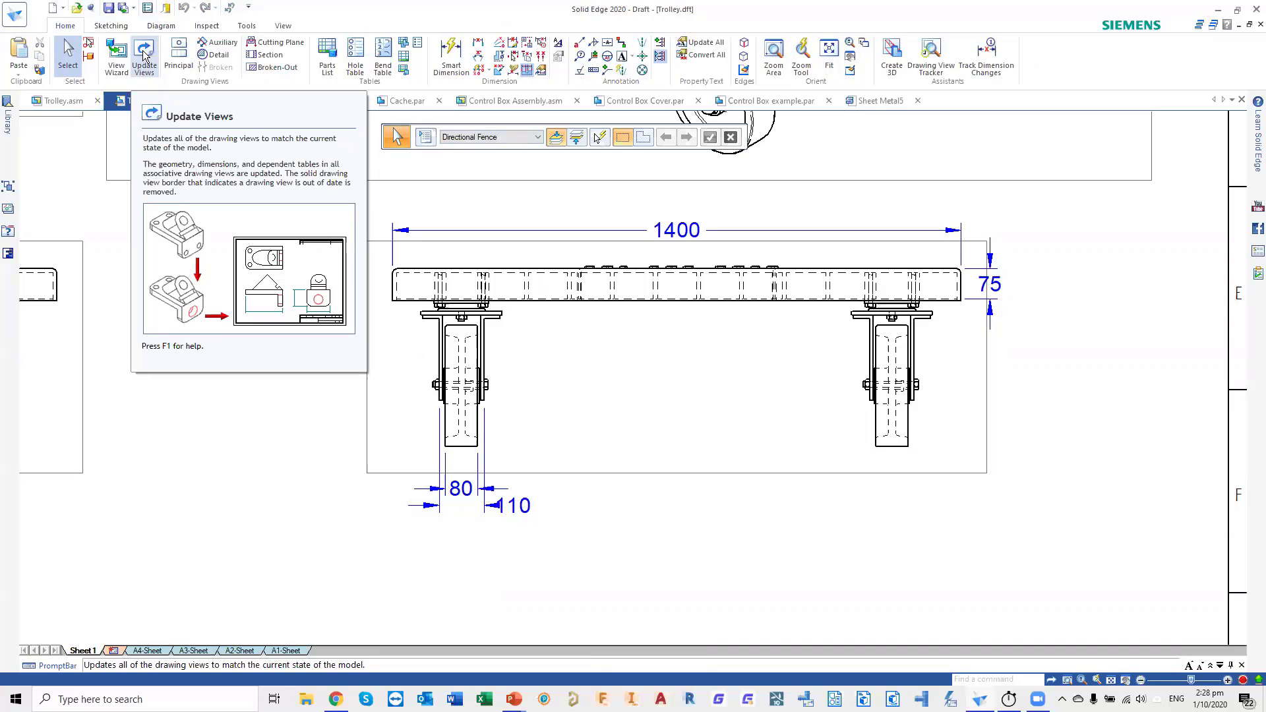
{"action": "left_click", "coordinate": [78, 104]}
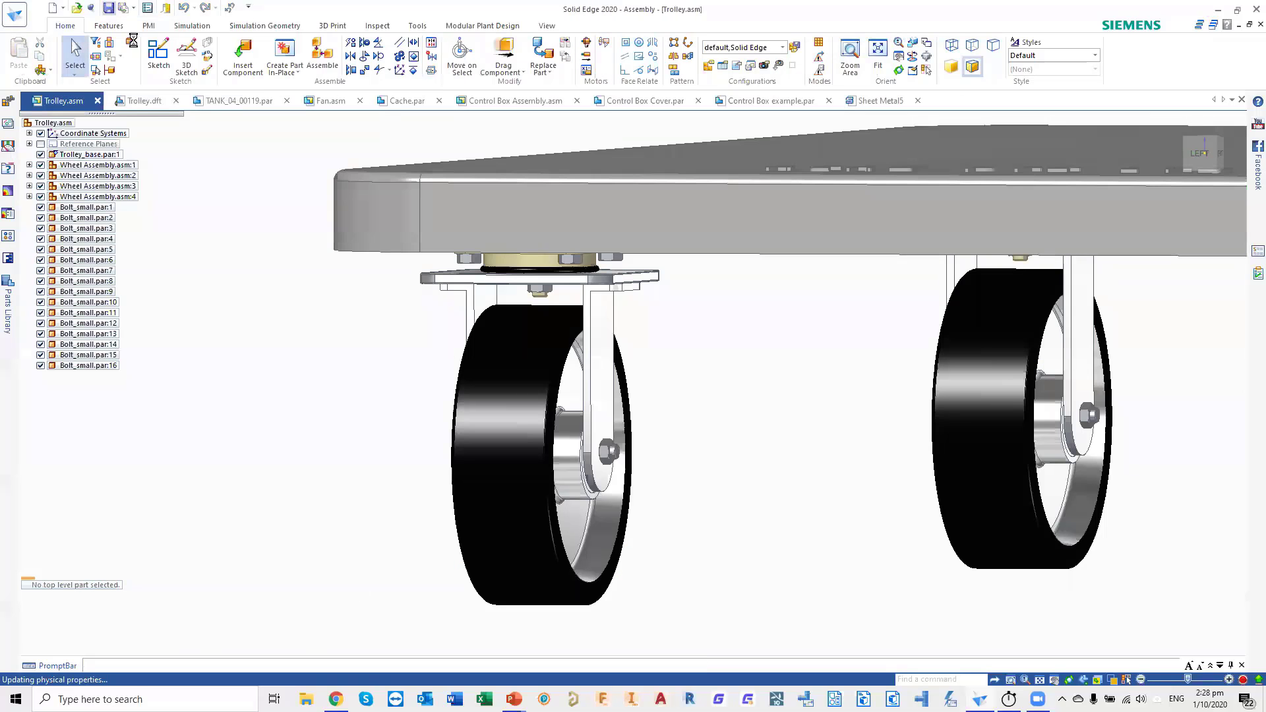
{"action": "left_click", "coordinate": [145, 102]}
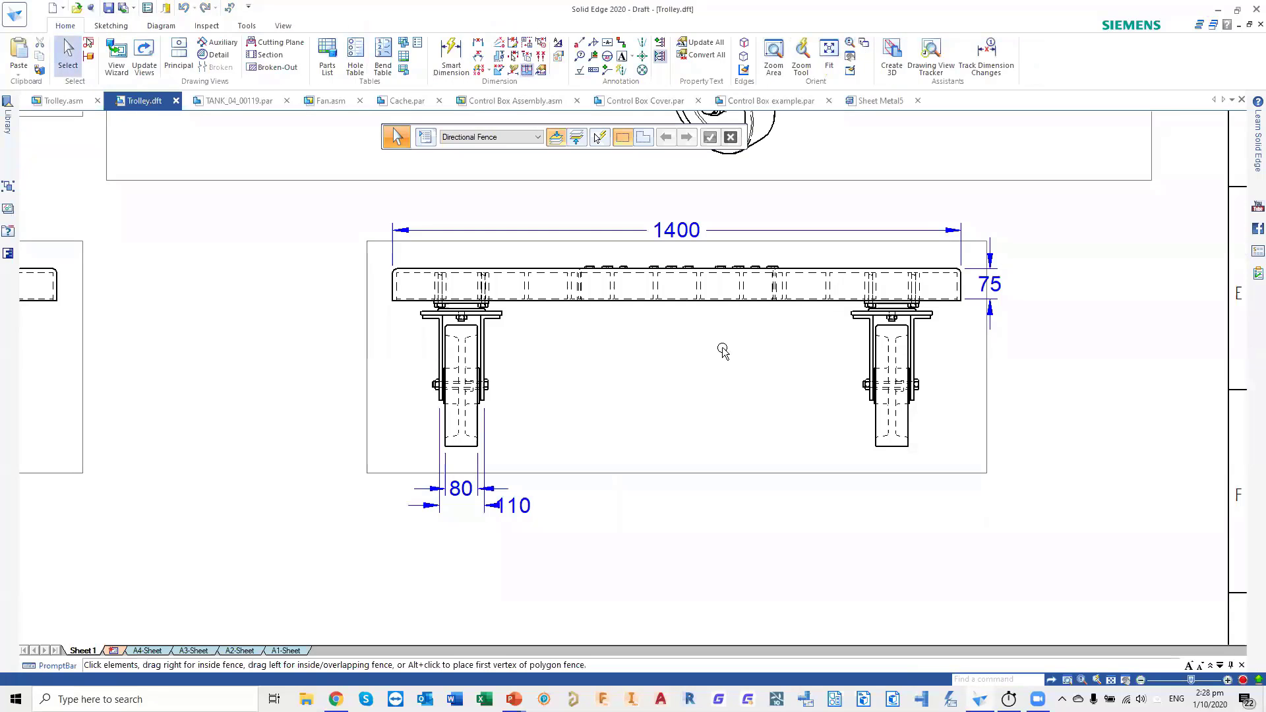
- Check the status and update instructions of the principal views in the Drawing View Tracker
{"action": "left_click", "coordinate": [931, 53]}
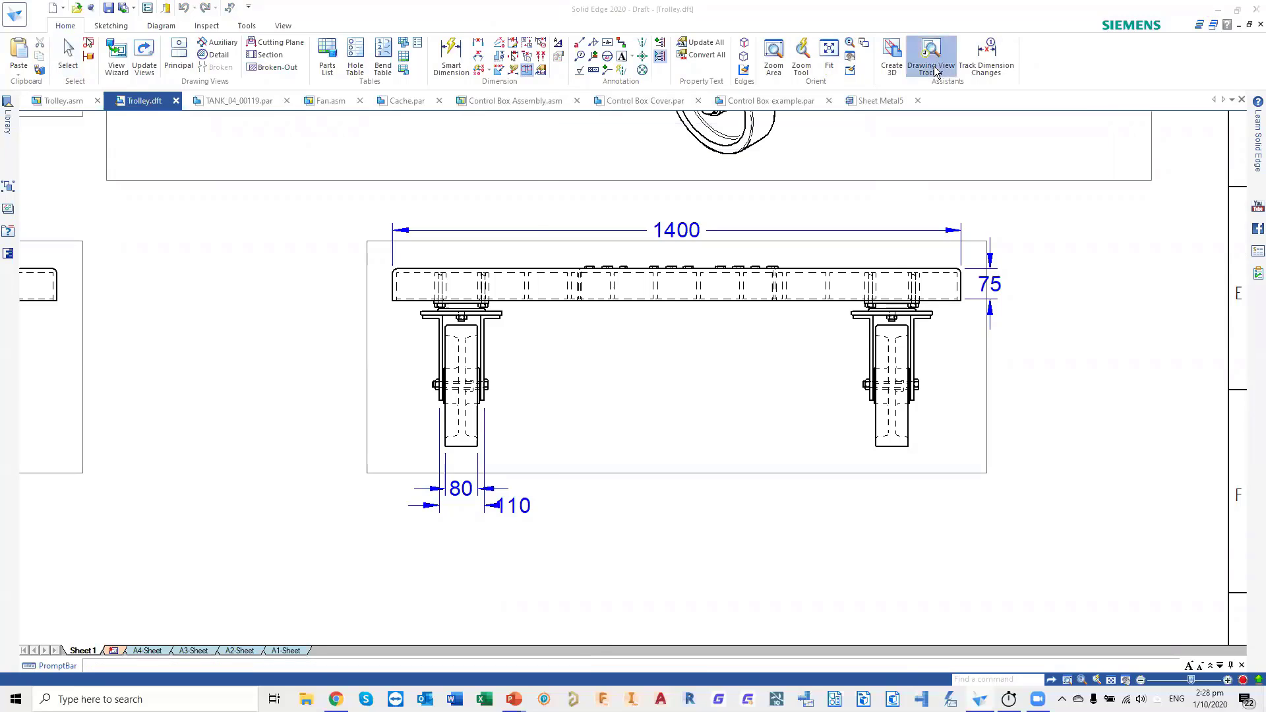
{"action": "left_click", "coordinate": [45, 58]}
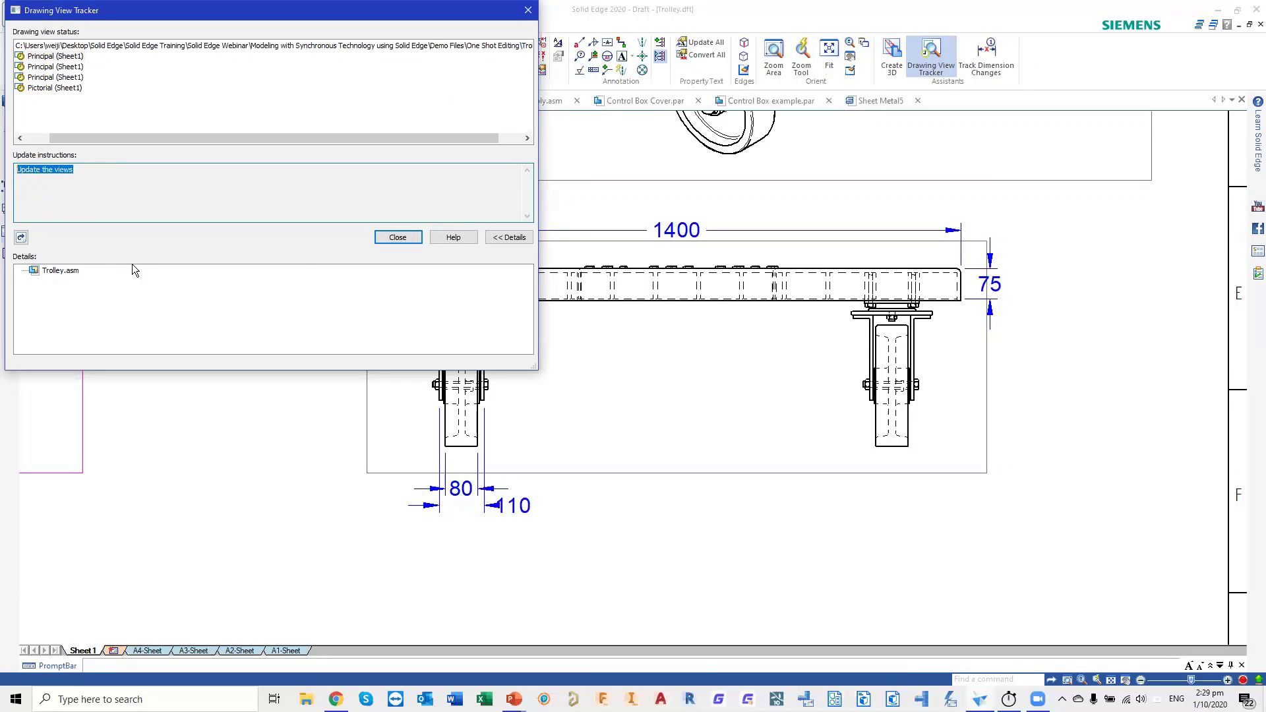
{"action": "left_click", "coordinate": [408, 241]}
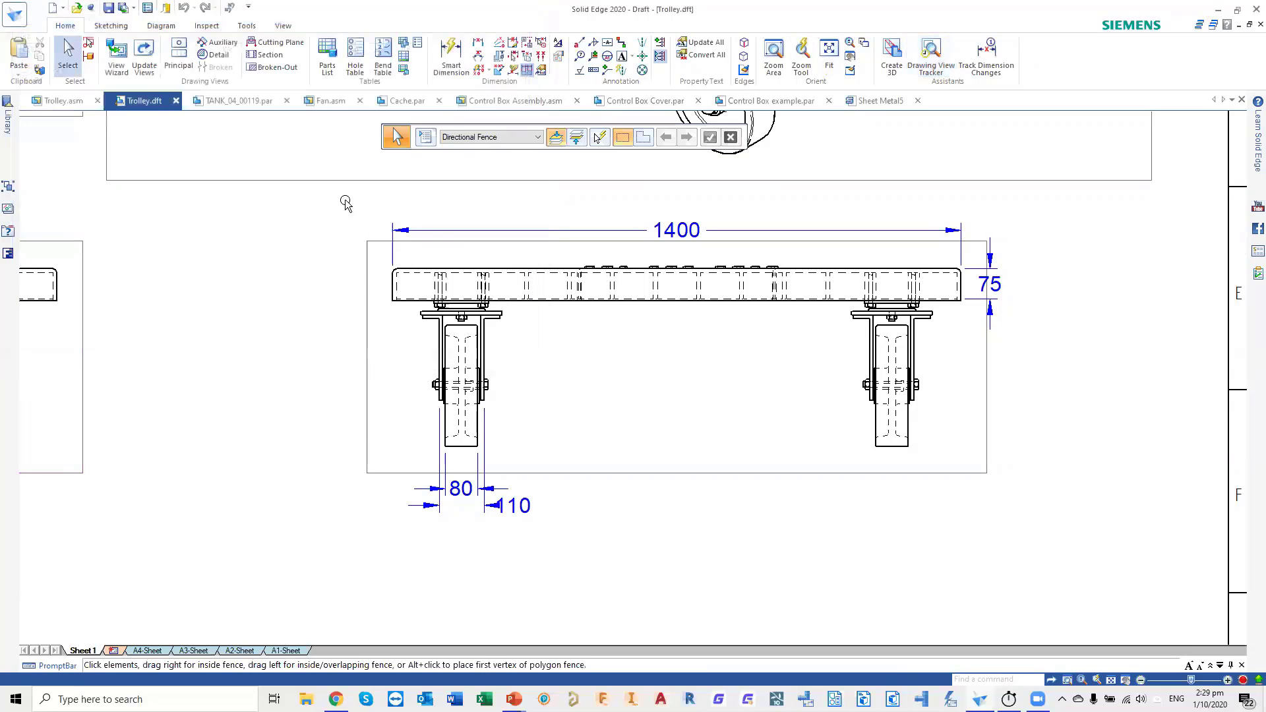
- Update the drawing views, review the changed dimensions in the Dimension Tracker and clear all its entries
{"action": "left_click", "coordinate": [141, 66]}
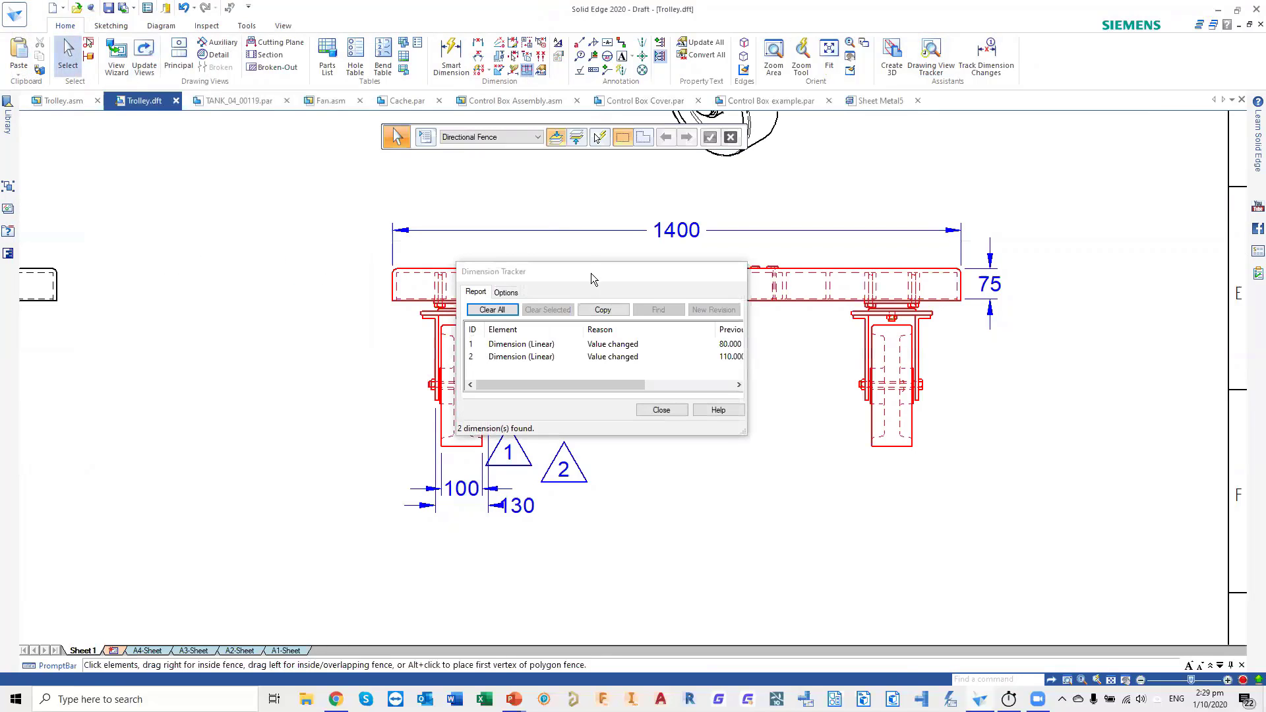
{"action": "left_click_drag", "start_coordinate": [589, 265], "coordinate": [589, 248]}
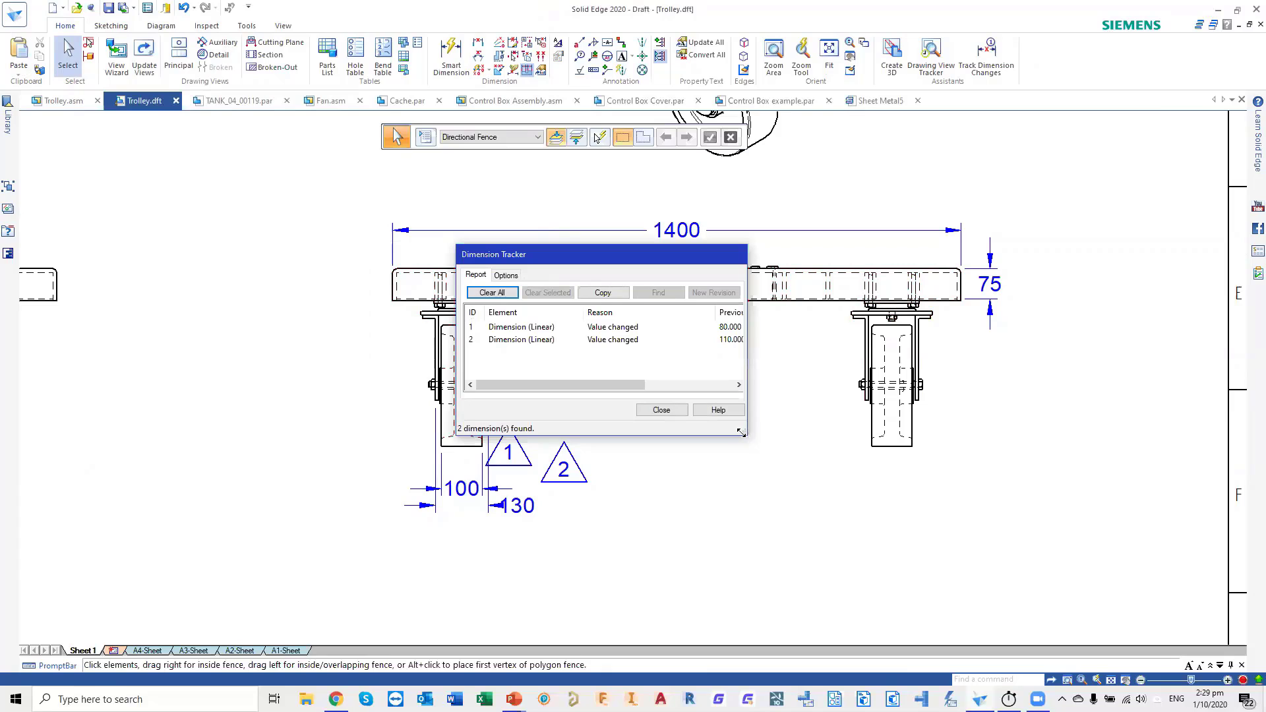
{"action": "left_click_drag", "start_coordinate": [741, 432], "coordinate": [1000, 444]}
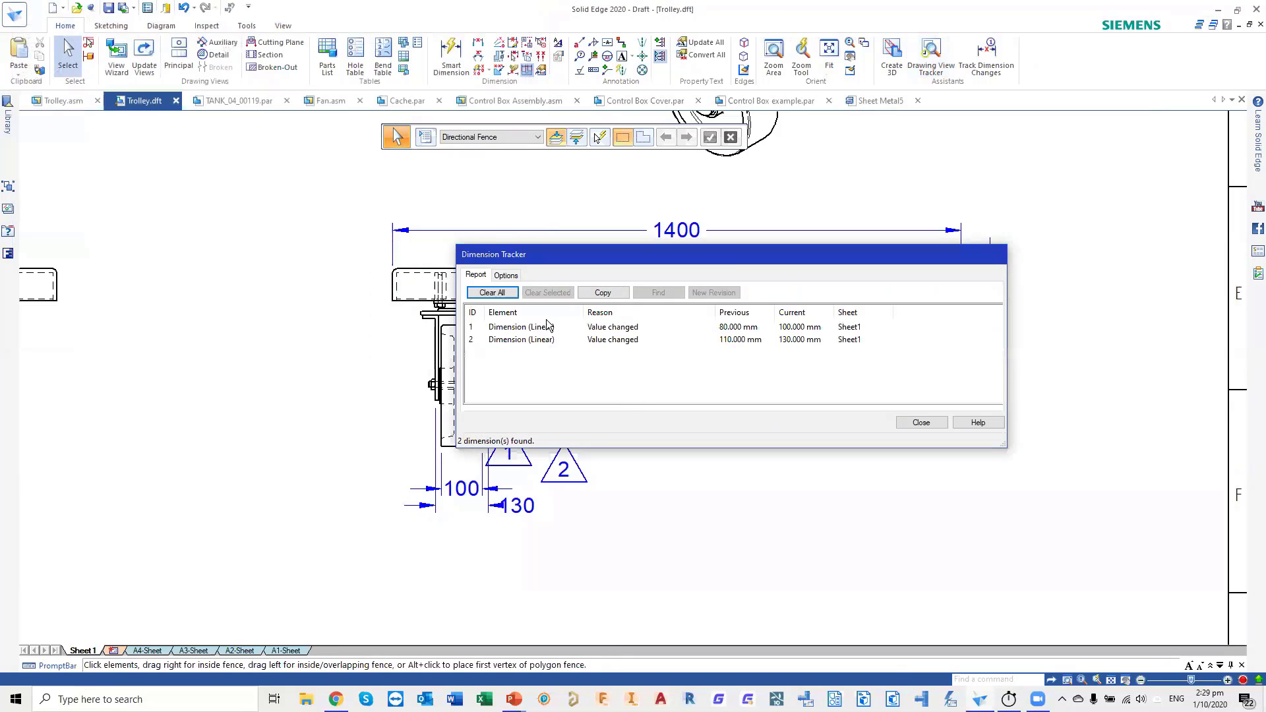
{"action": "left_click", "coordinate": [504, 294]}
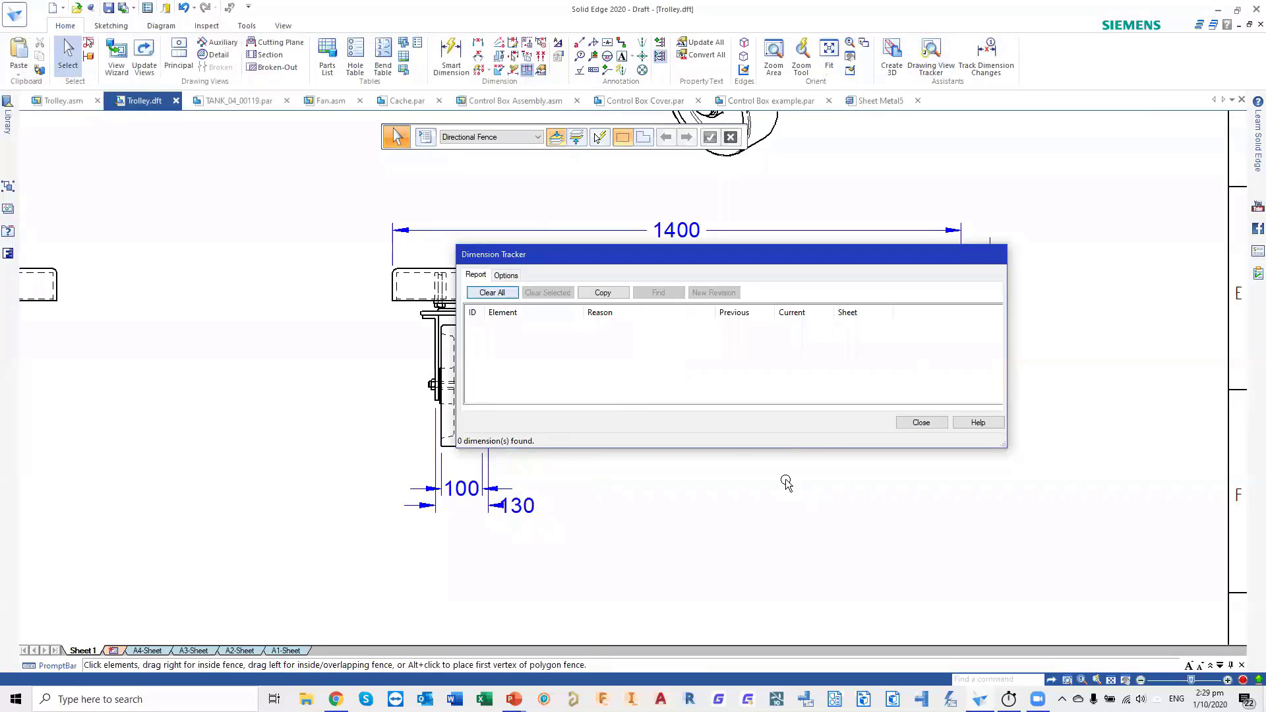
{"action": "left_click", "coordinate": [921, 422]}
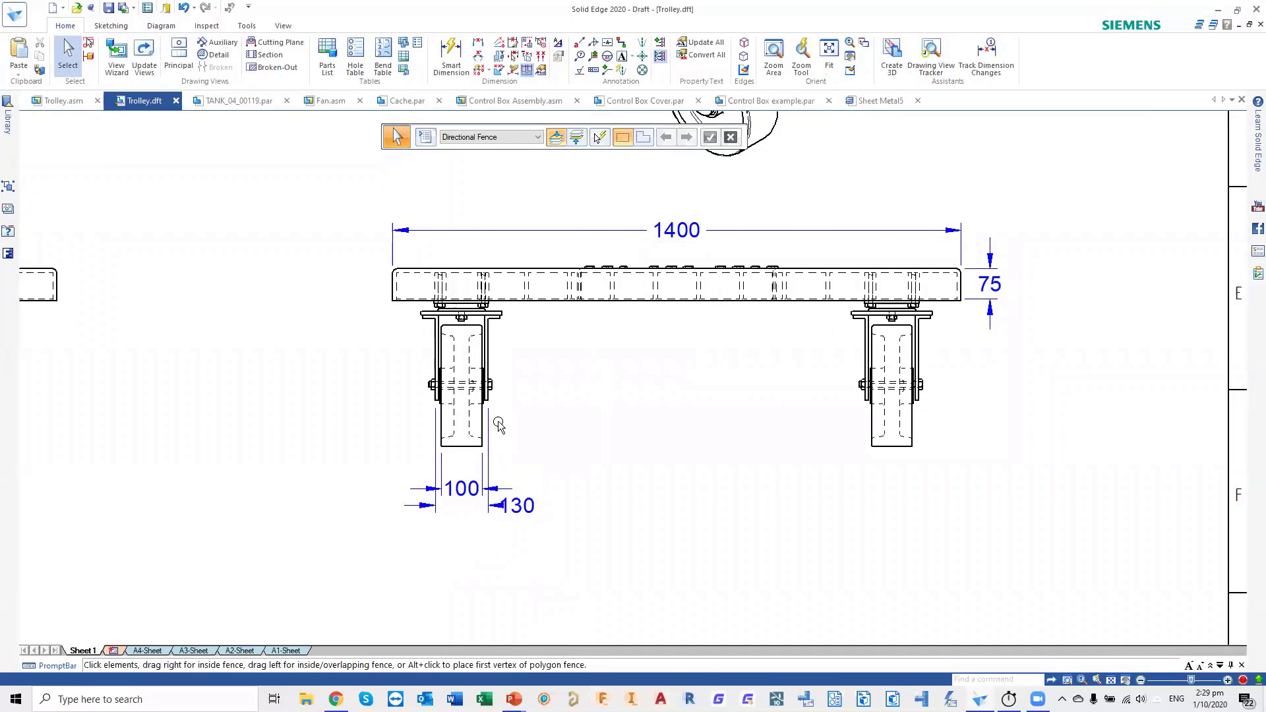
{"action": "scroll", "coordinate": [499, 422], "scroll_direction": "up", "scroll_amount": 2}
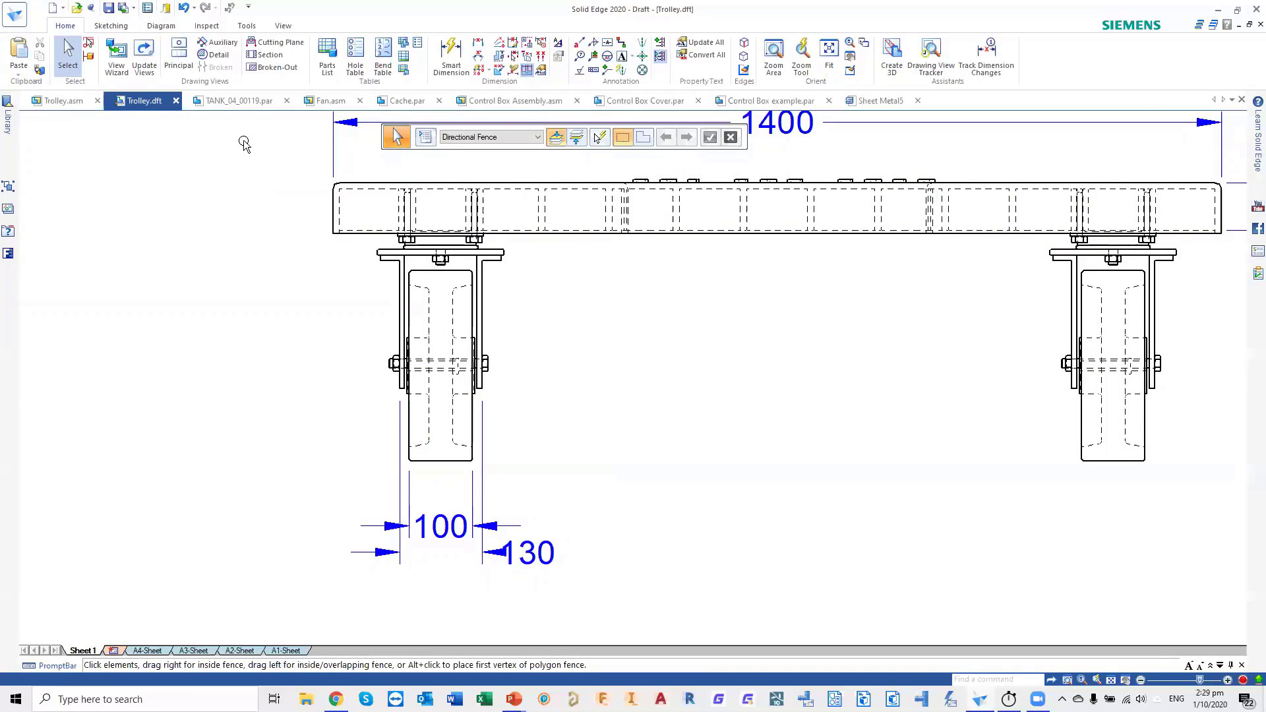
- Switch to the TANK_04_00119.par part and turn the tank over to show the recesses in its underside
{"action": "left_click", "coordinate": [227, 101]}
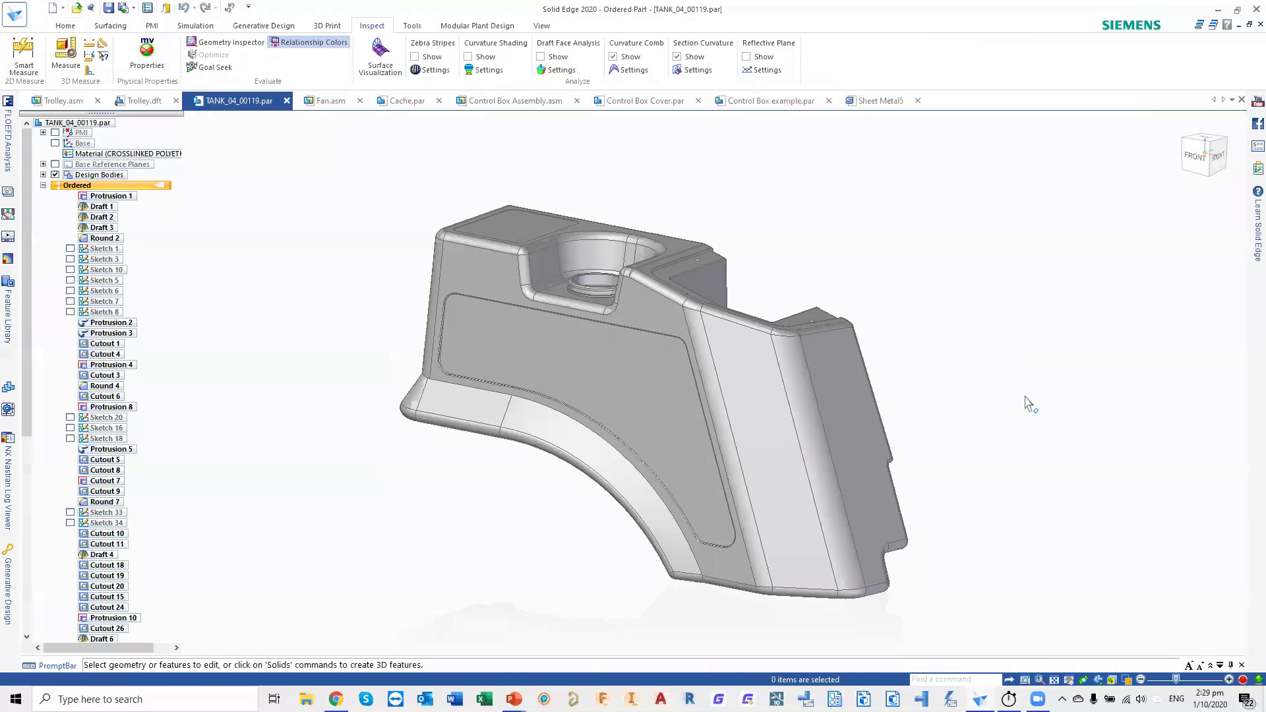
{"action": "middle_click_drag", "start_coordinate": [1009, 389], "coordinate": [1057, 345], "text": "shift"}
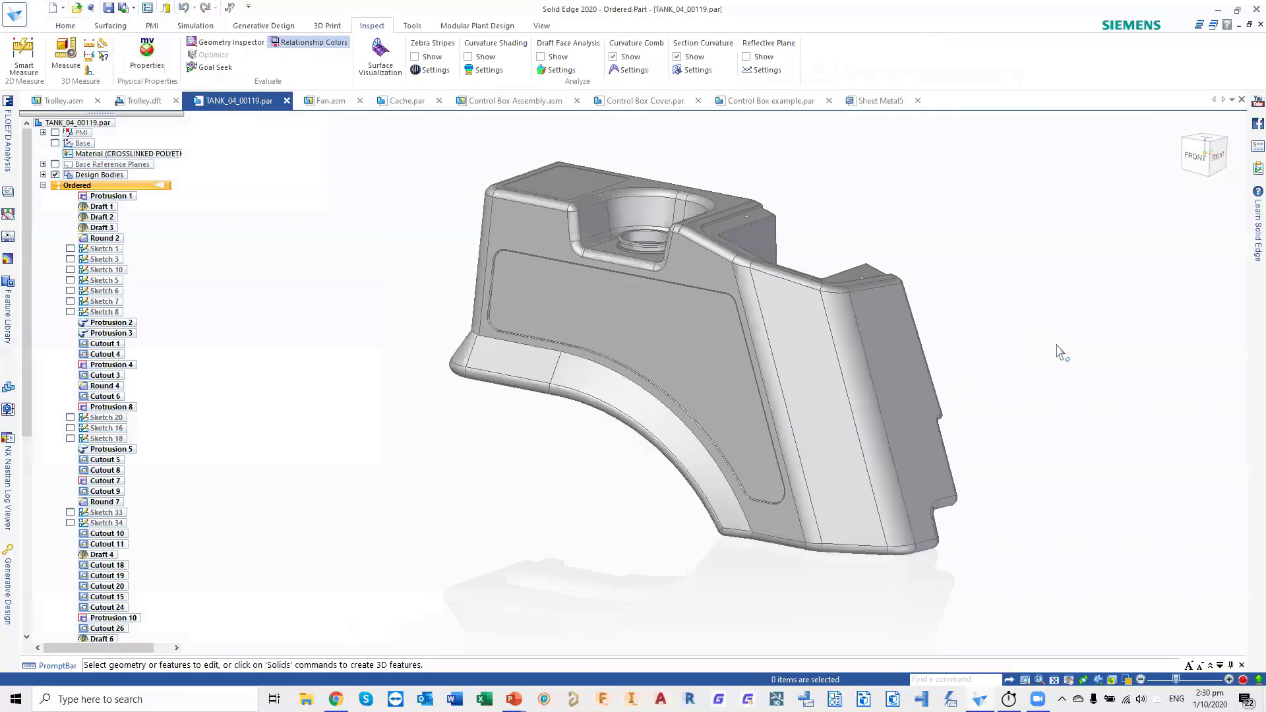
{"action": "middle_click_drag", "start_coordinate": [778, 277], "coordinate": [466, 278]}
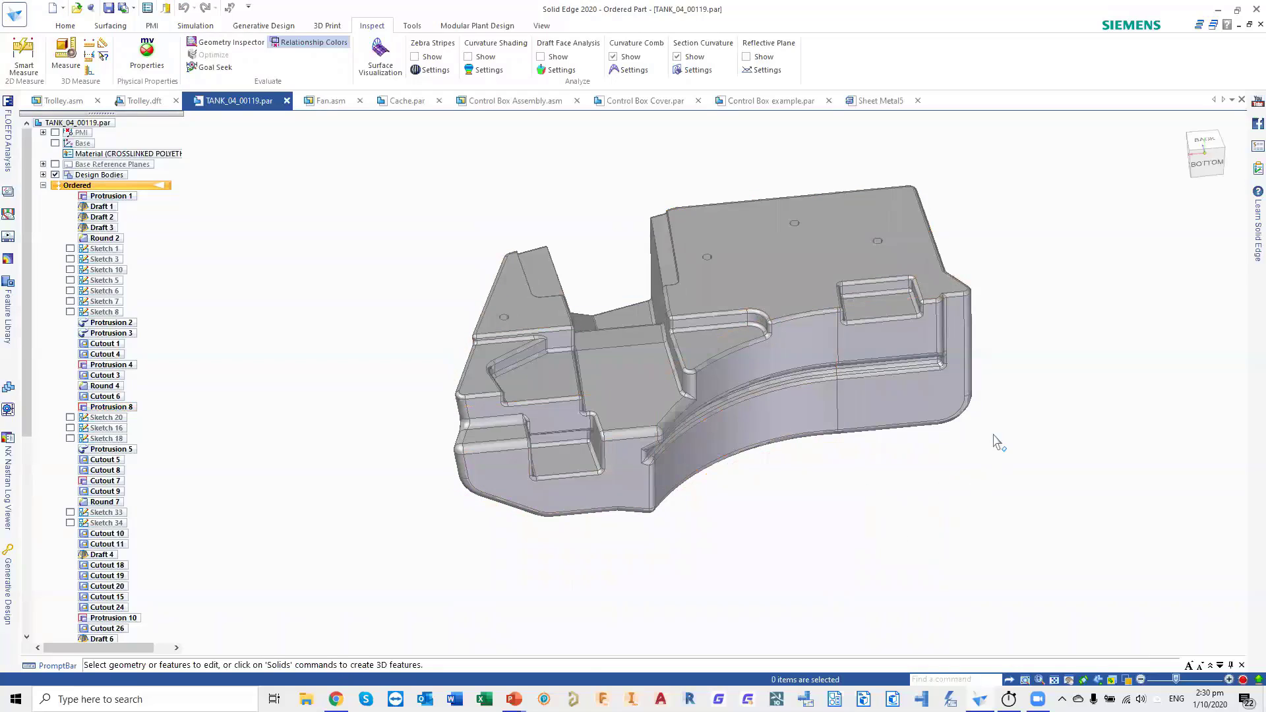
{"action": "middle_click_drag", "start_coordinate": [1037, 444], "coordinate": [1035, 415]}
{"action": "scroll", "coordinate": [1022, 319], "scroll_direction": "up", "scroll_amount": 2}
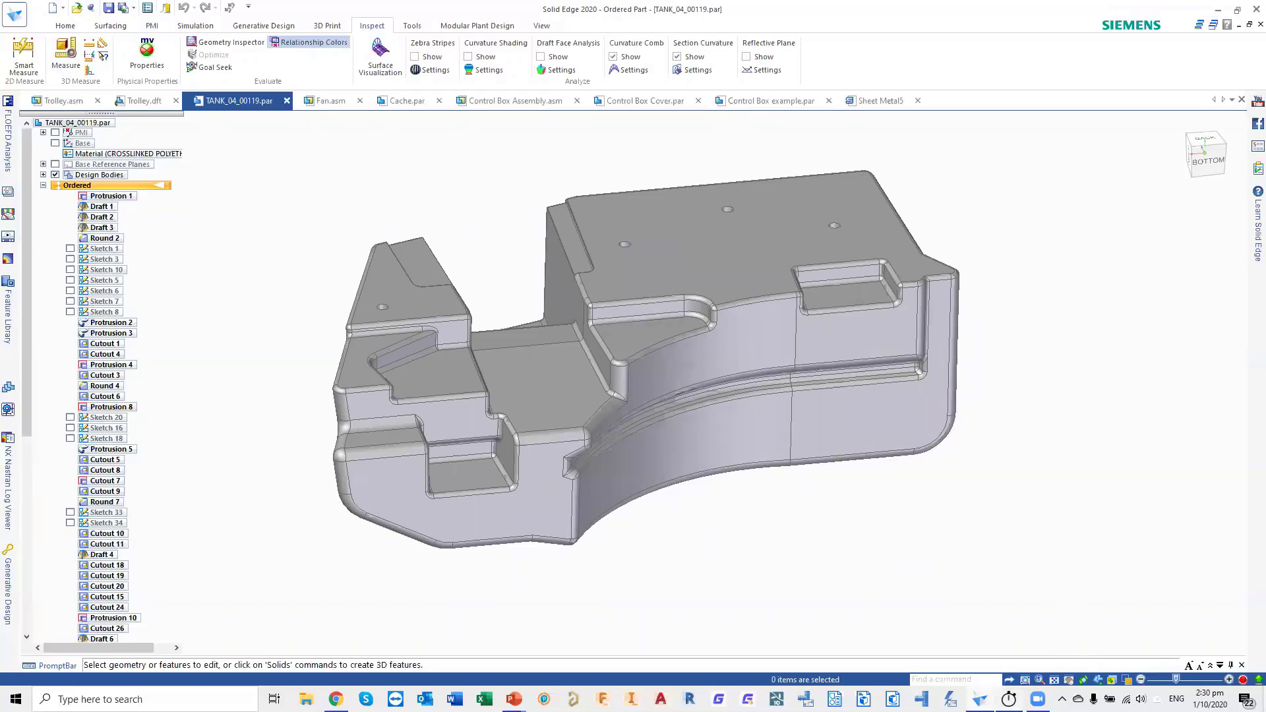
- Bring up the LCD Stopwatch and start timing
{"action": "left_click", "coordinate": [1009, 698]}
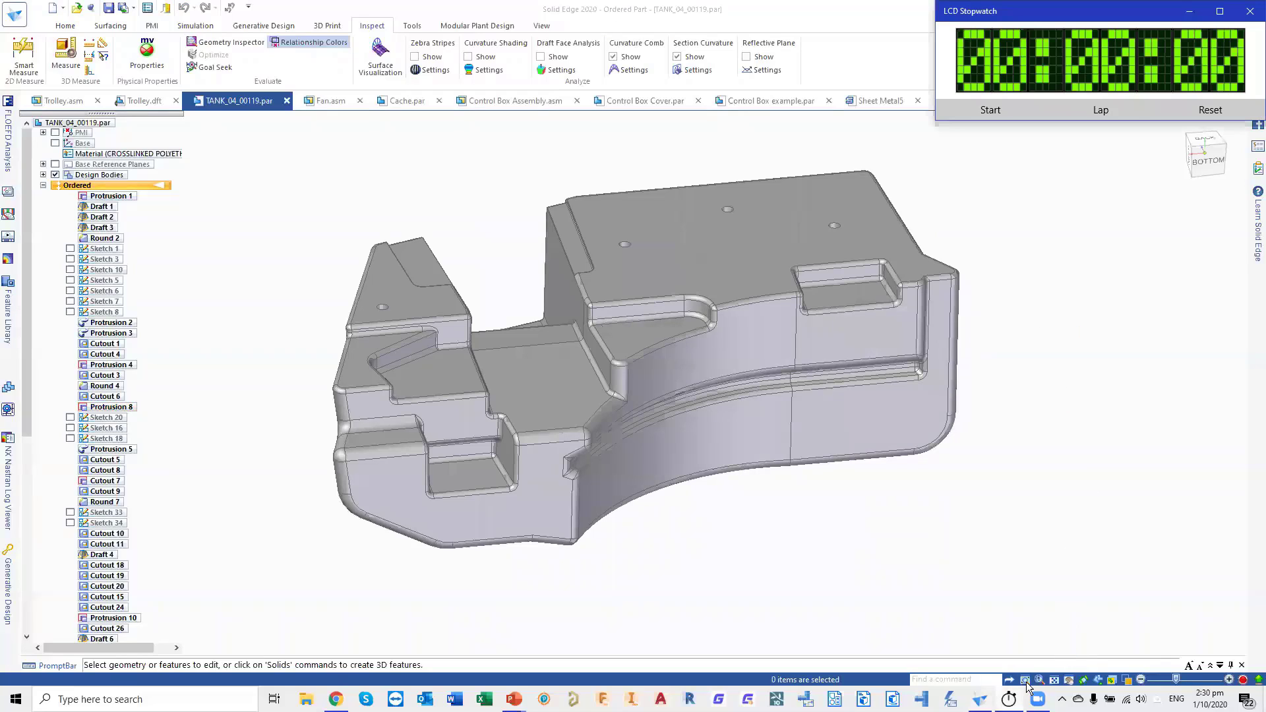
{"action": "left_click", "coordinate": [1016, 106]}
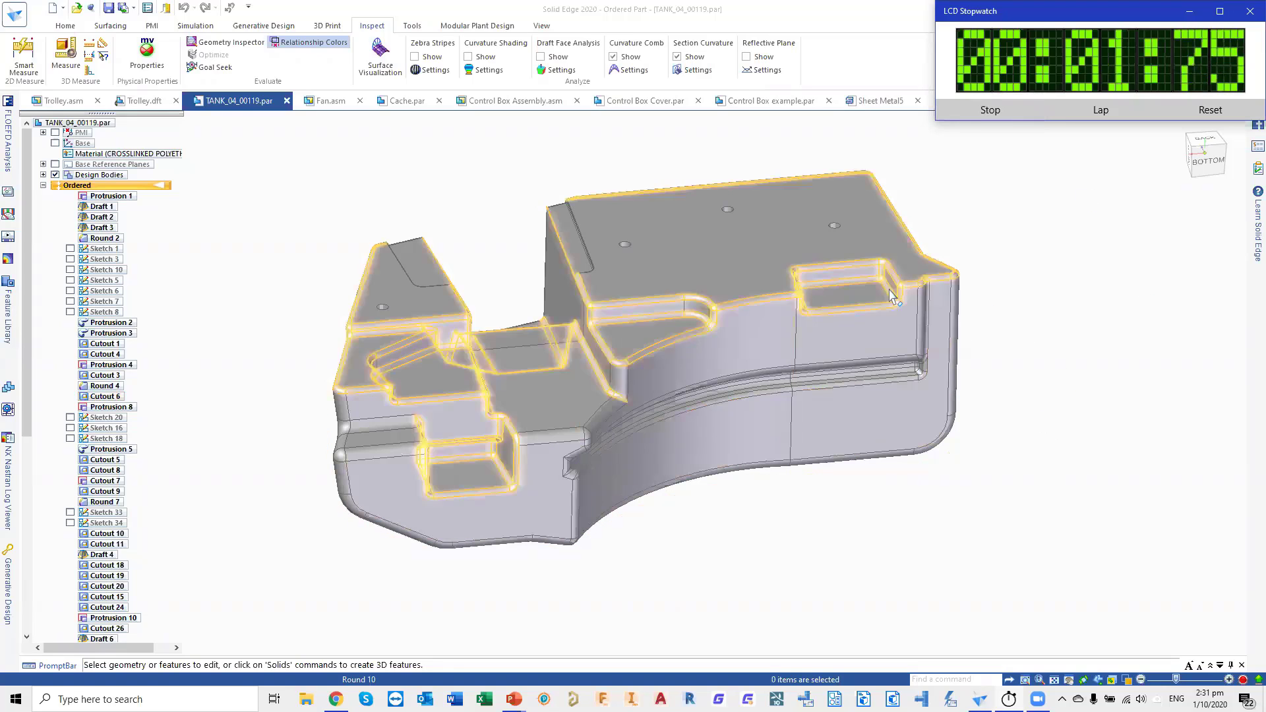
- Try a 75 mm depth for the rectangular pocket in the tank's underside and undo the edit
{"action": "scroll", "coordinate": [872, 296], "scroll_direction": "up", "scroll_amount": 3}
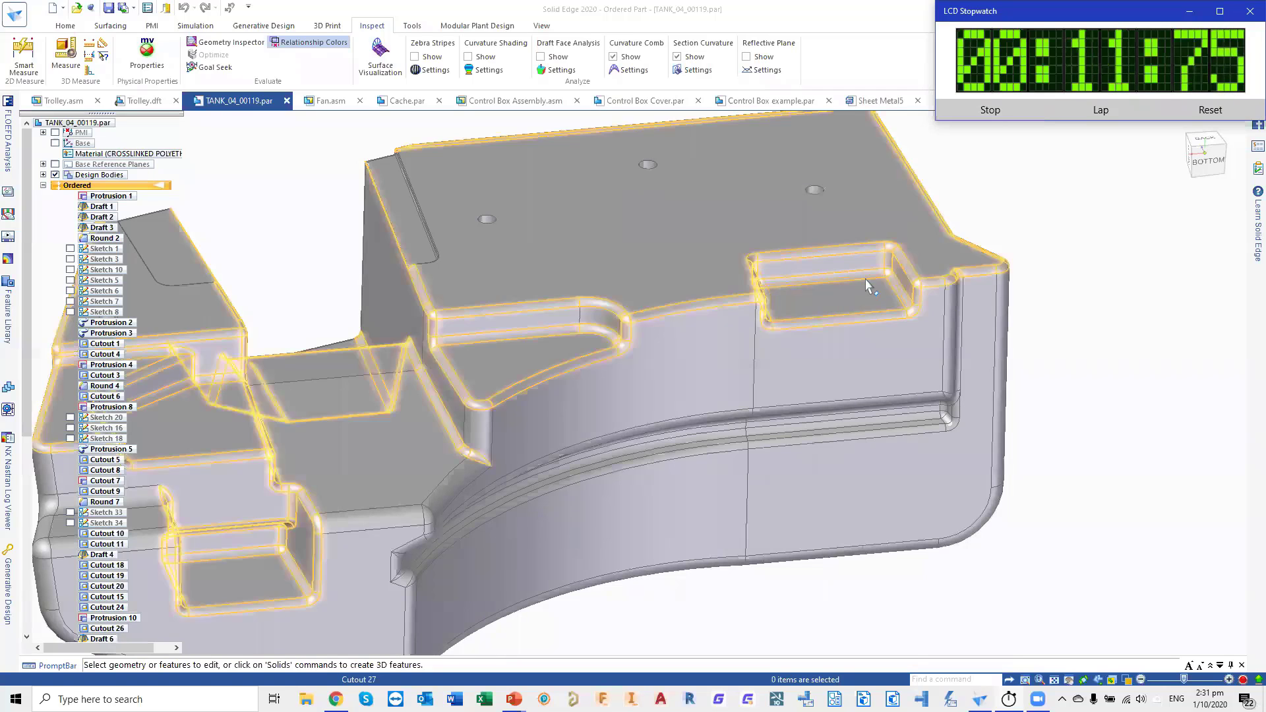
{"action": "left_click", "coordinate": [858, 291]}
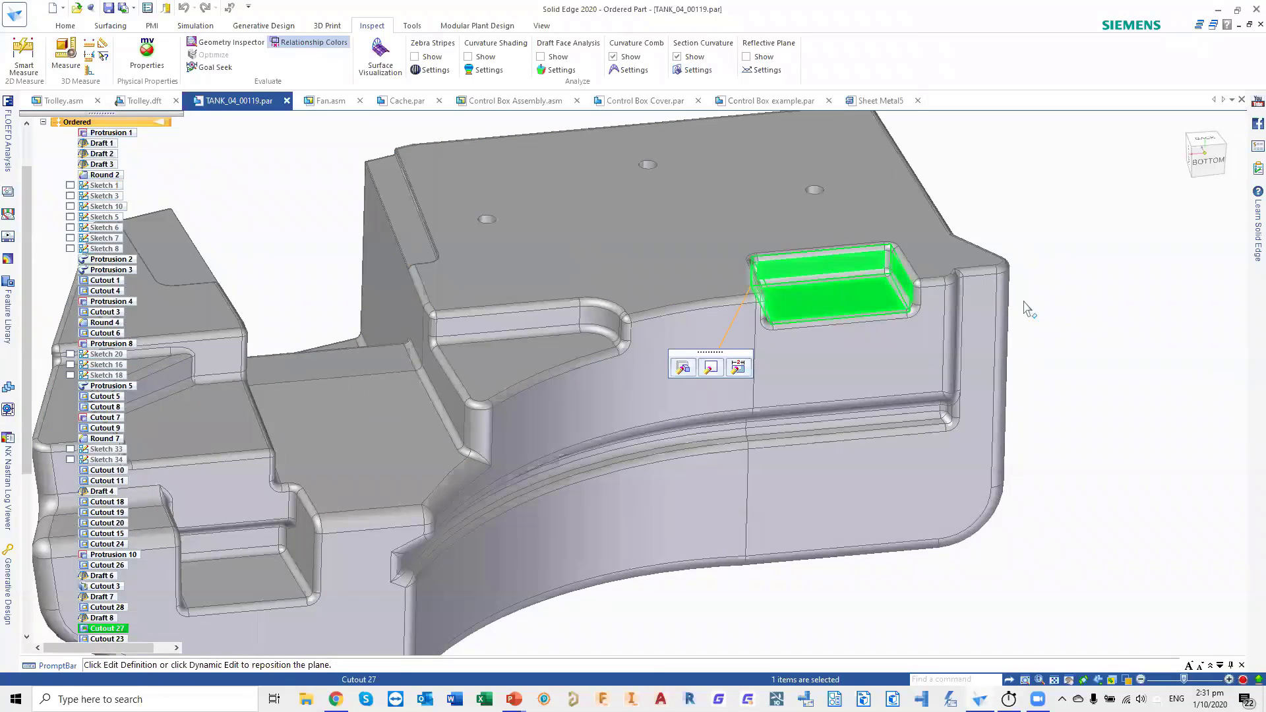
{"action": "left_click", "coordinate": [708, 367]}
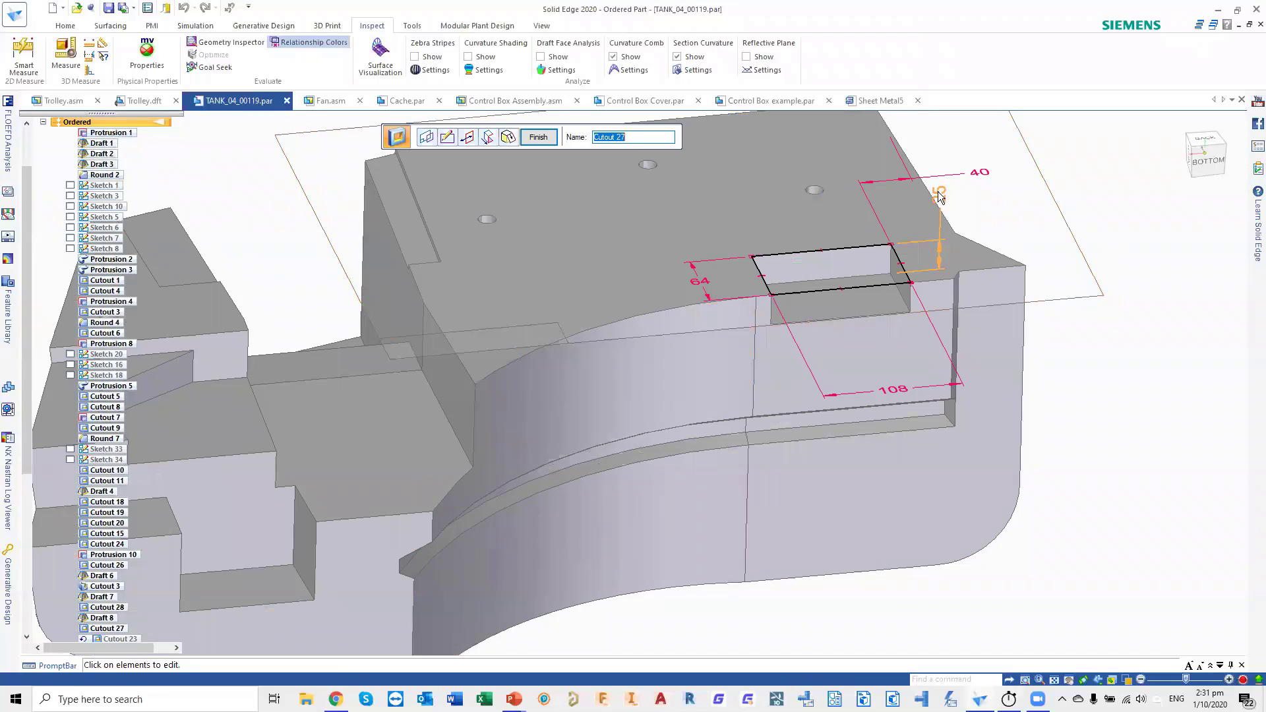
{"action": "left_click", "coordinate": [939, 206]}
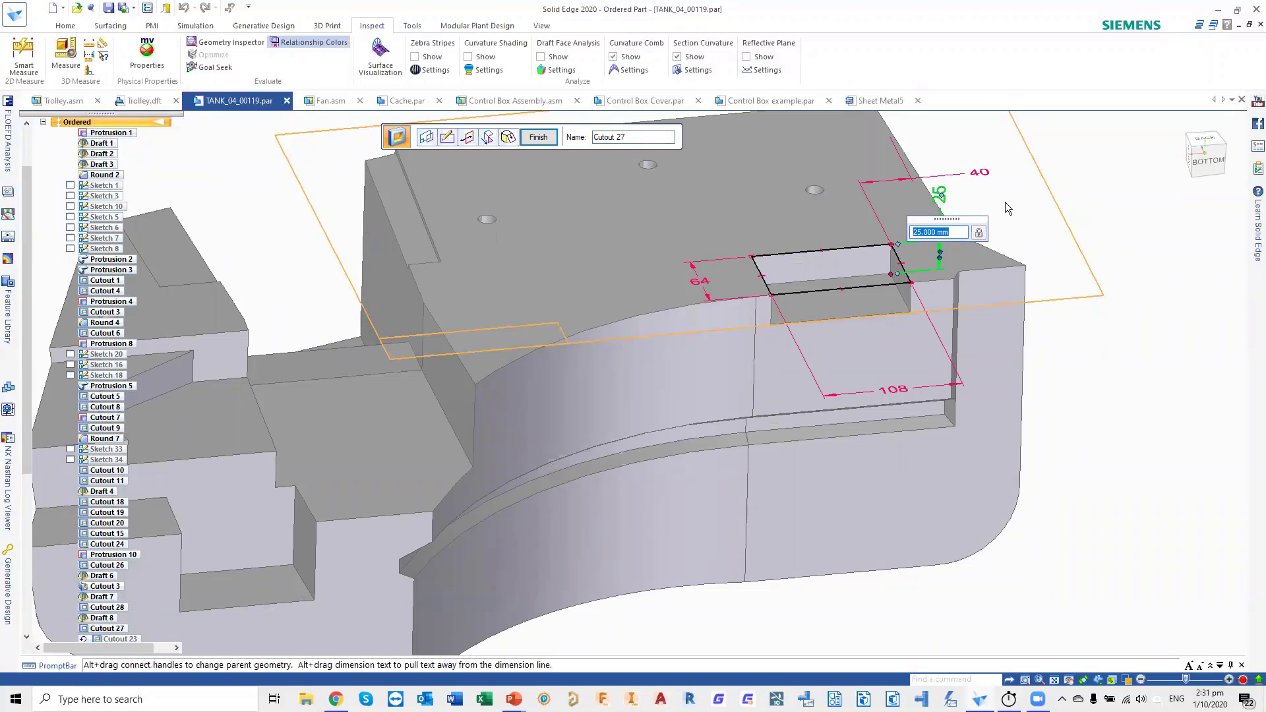
{"action": "type", "text": "75"}
{"action": "key", "text": "Return"}
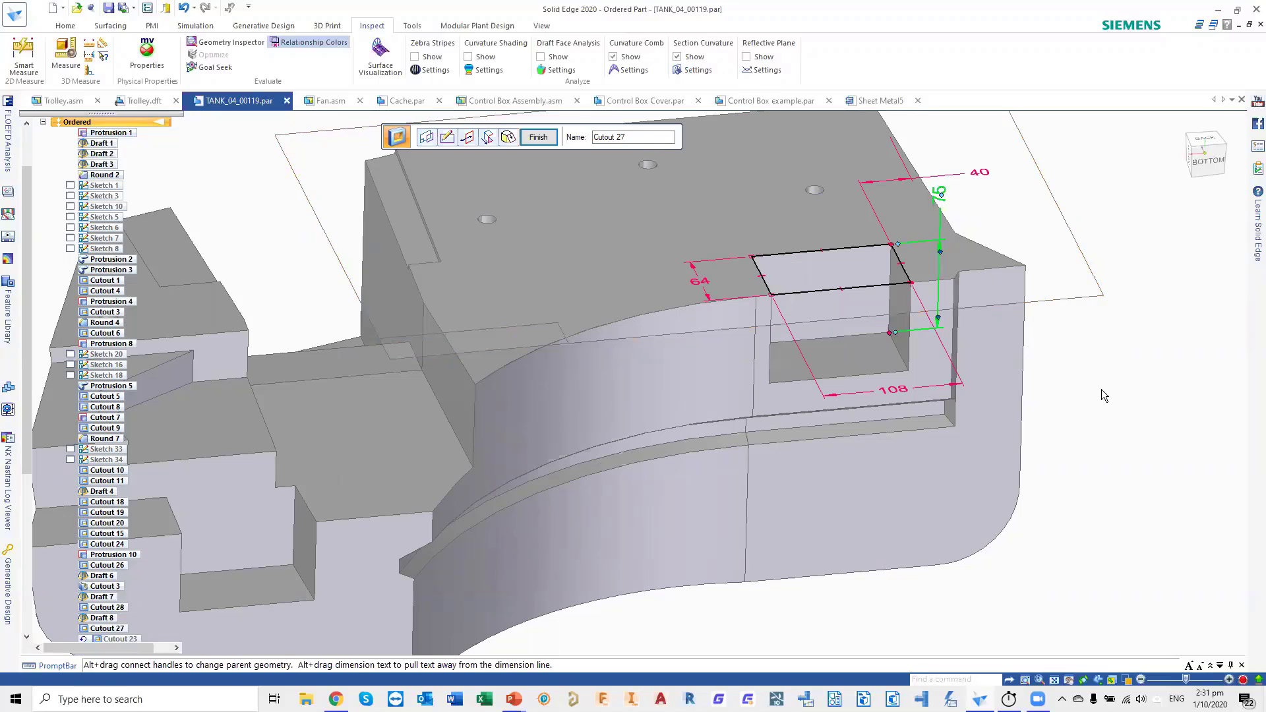
{"action": "right_click", "coordinate": [1119, 383]}
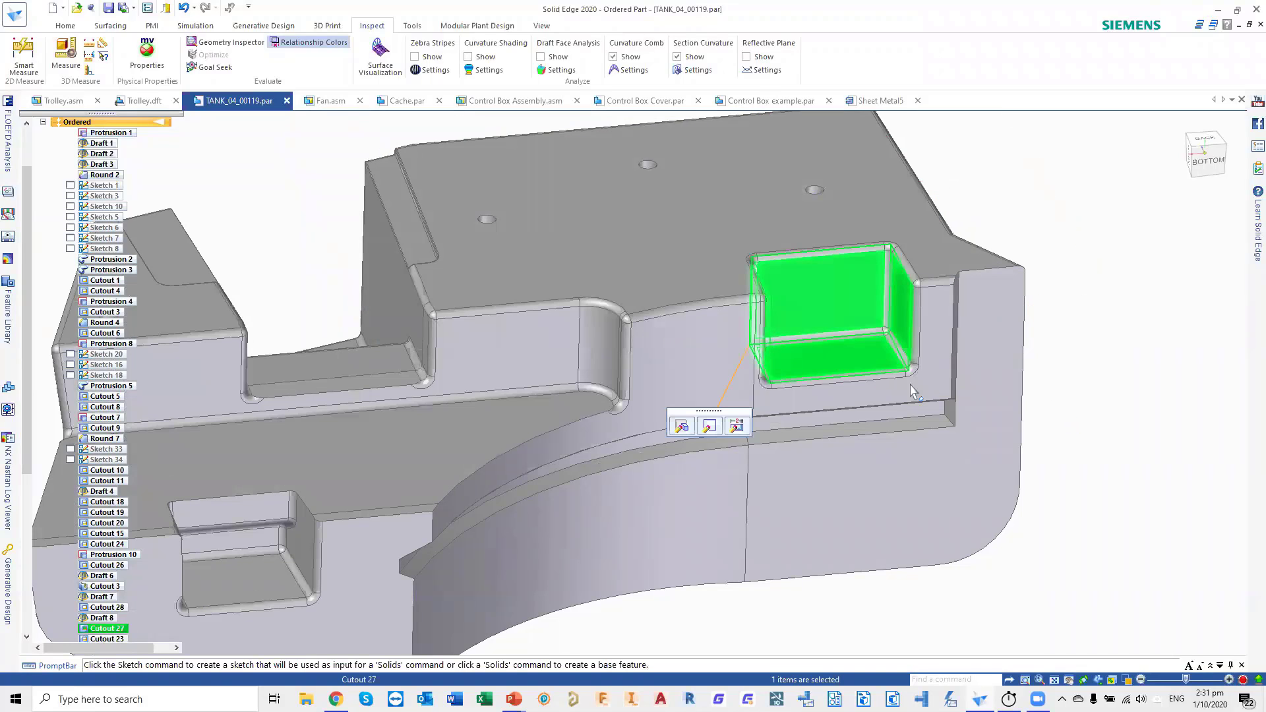
{"action": "middle_click_drag", "start_coordinate": [870, 417], "coordinate": [999, 379], "text": "shift"}
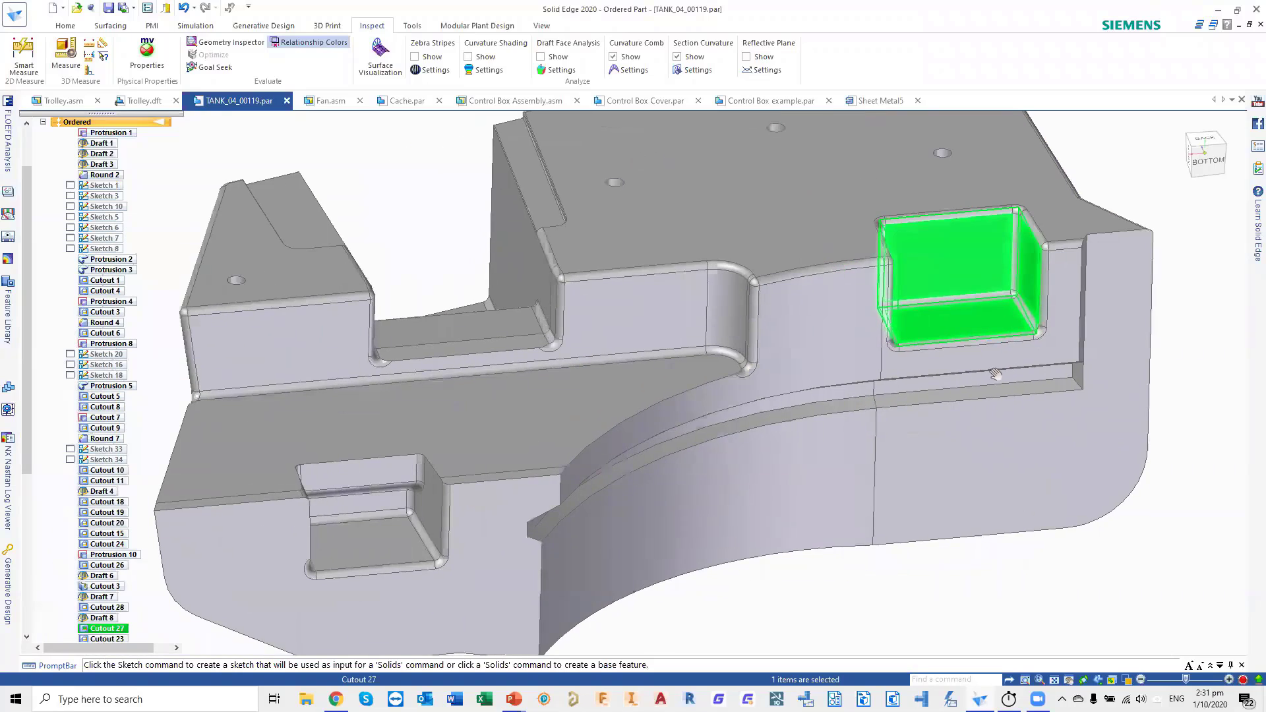
{"action": "left_click", "coordinate": [1199, 440]}
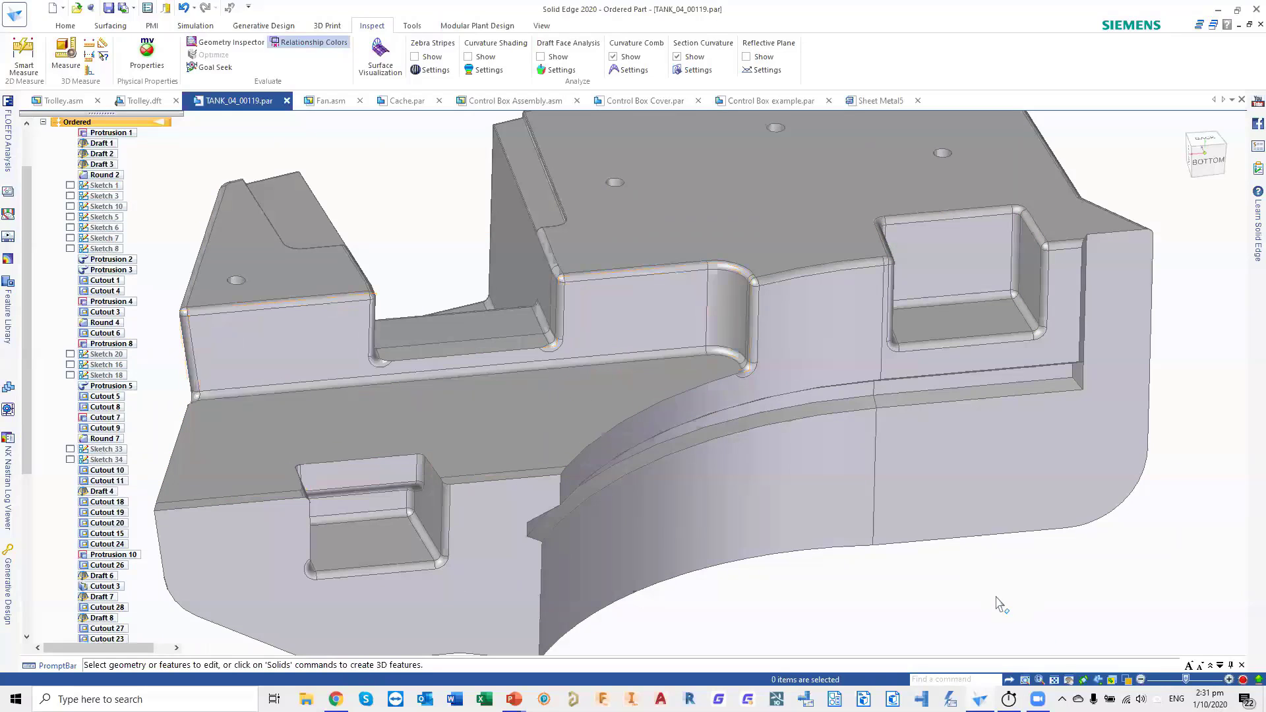
{"action": "key", "text": "ctrl+z"}
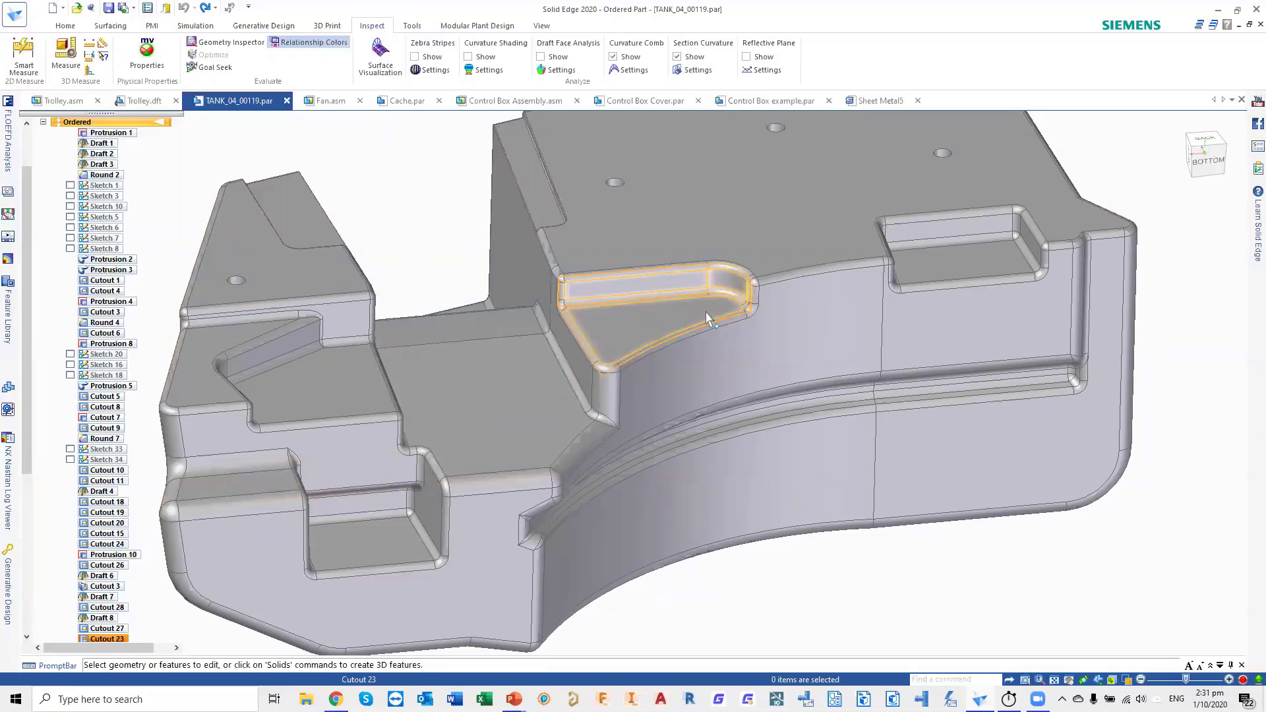
- Redefine the extent of the round-ended recess beside the rectangular pocket as a fixed 25 mm depth
{"action": "left_click", "coordinate": [646, 330]}
{"action": "left_click", "coordinate": [679, 385]}
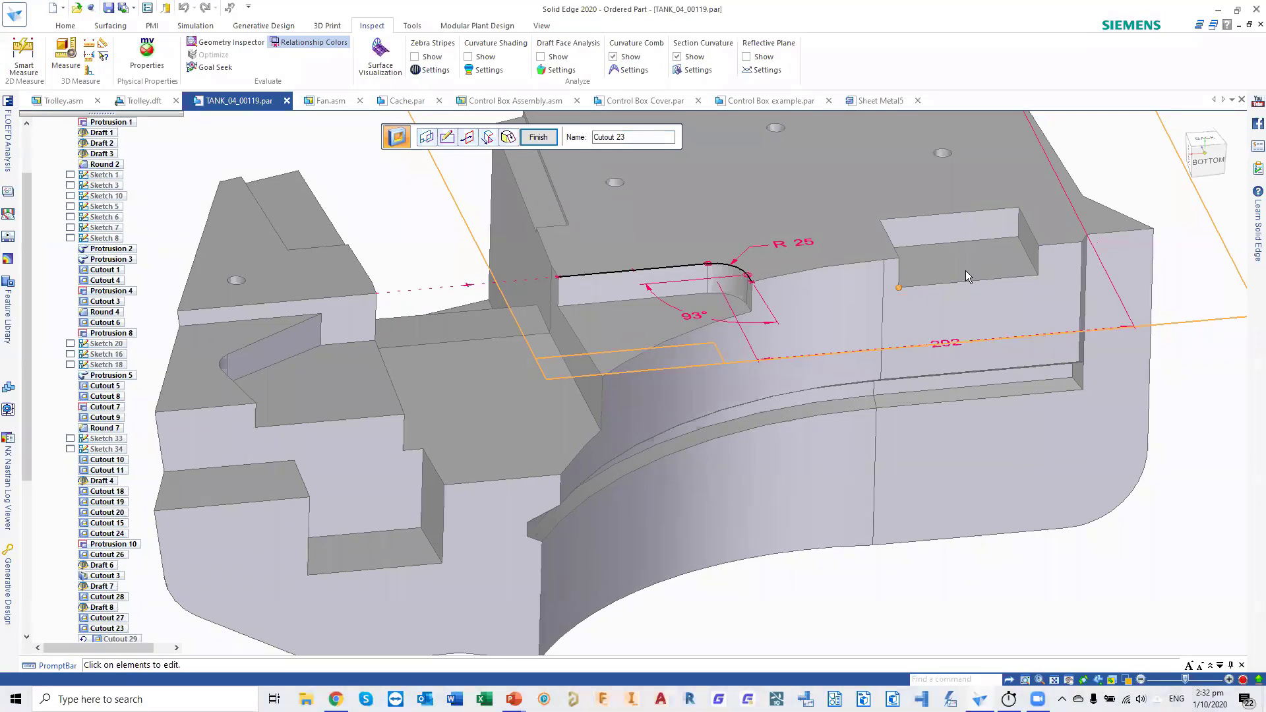
{"action": "left_click", "coordinate": [489, 136]}
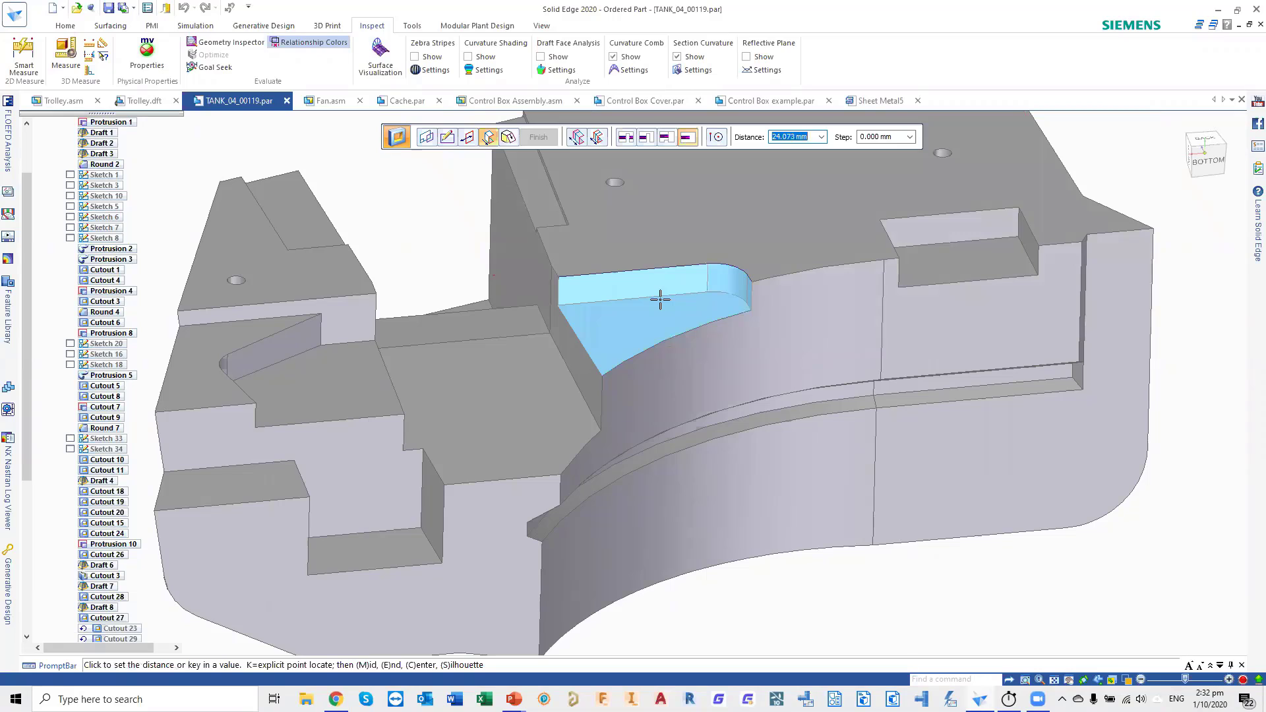
{"action": "type", "text": "25"}
{"action": "key", "text": "Tab"}
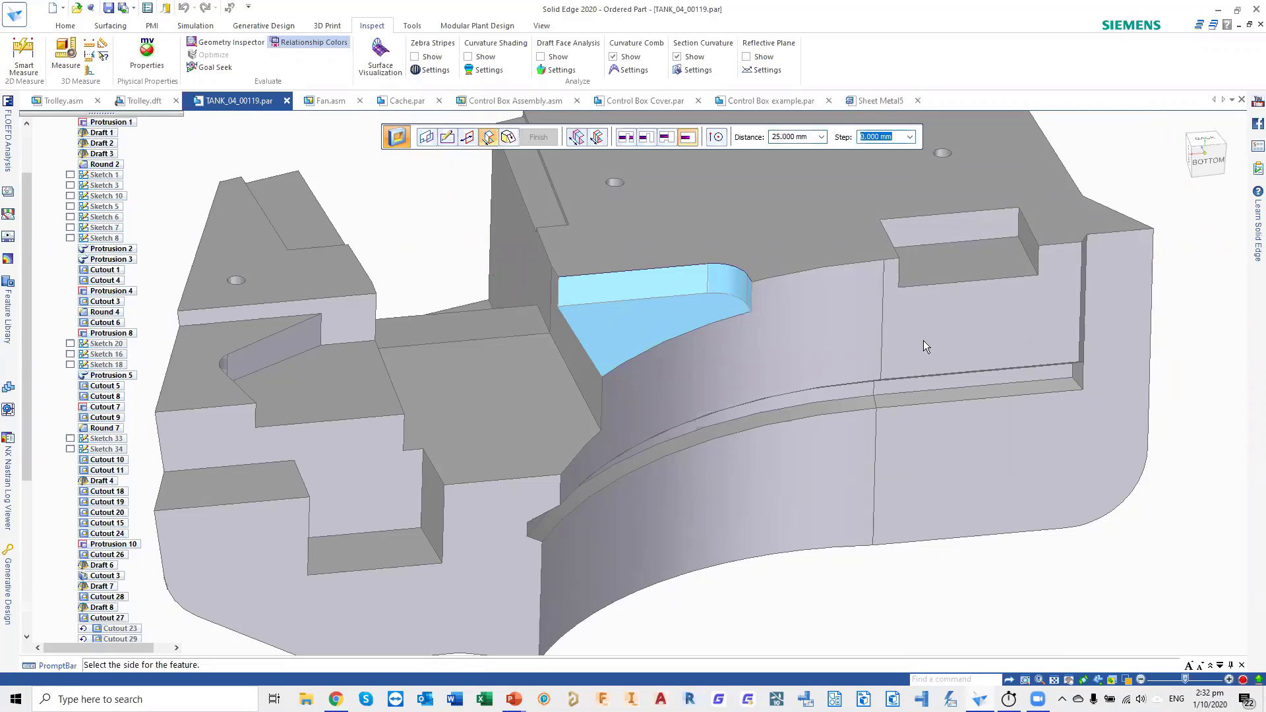
{"action": "left_click", "coordinate": [1129, 333]}
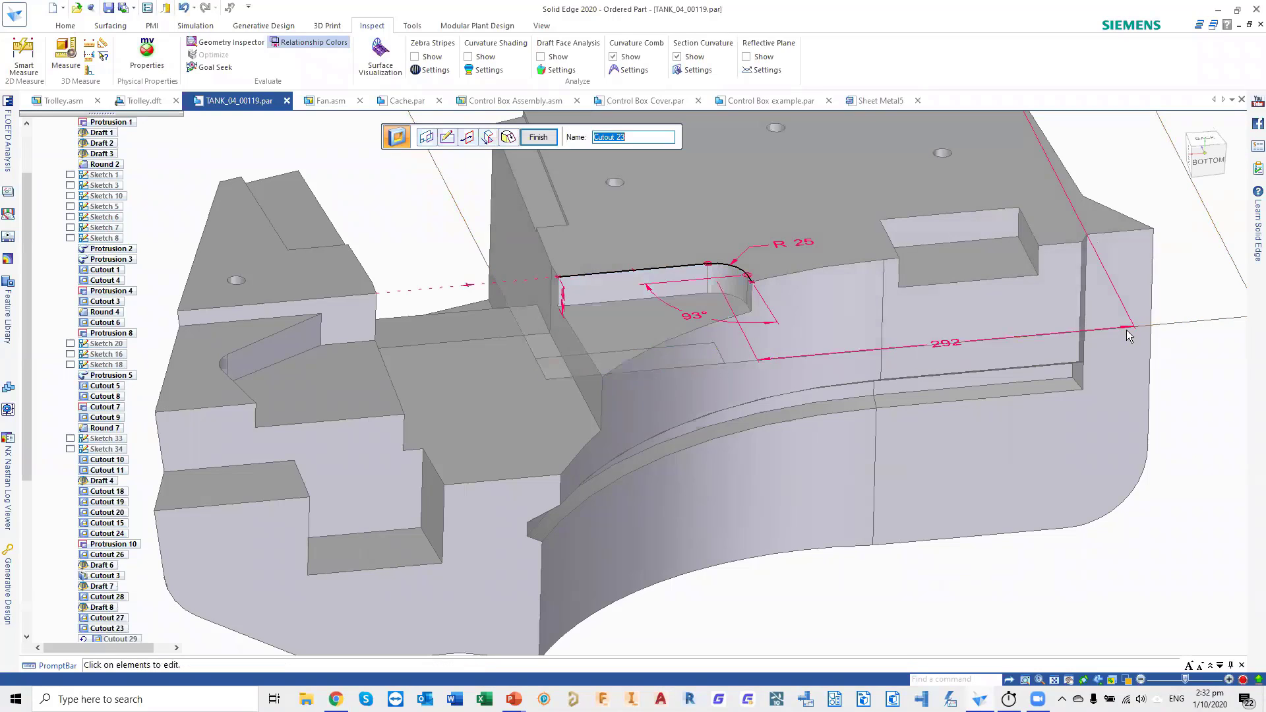
{"action": "right_click", "coordinate": [1092, 324]}
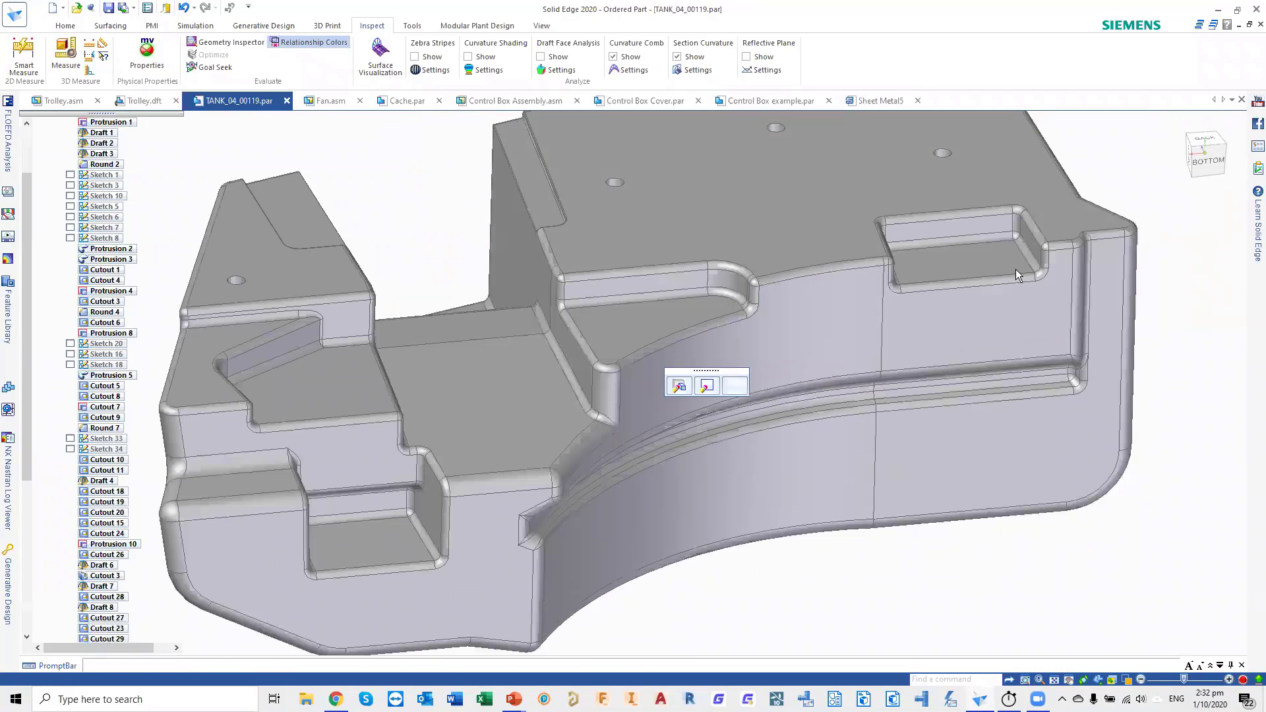
- Edit the rectangular pocket cutout, set its depth to 75 mm and leave the feature edit
{"action": "left_click", "coordinate": [1010, 258]}
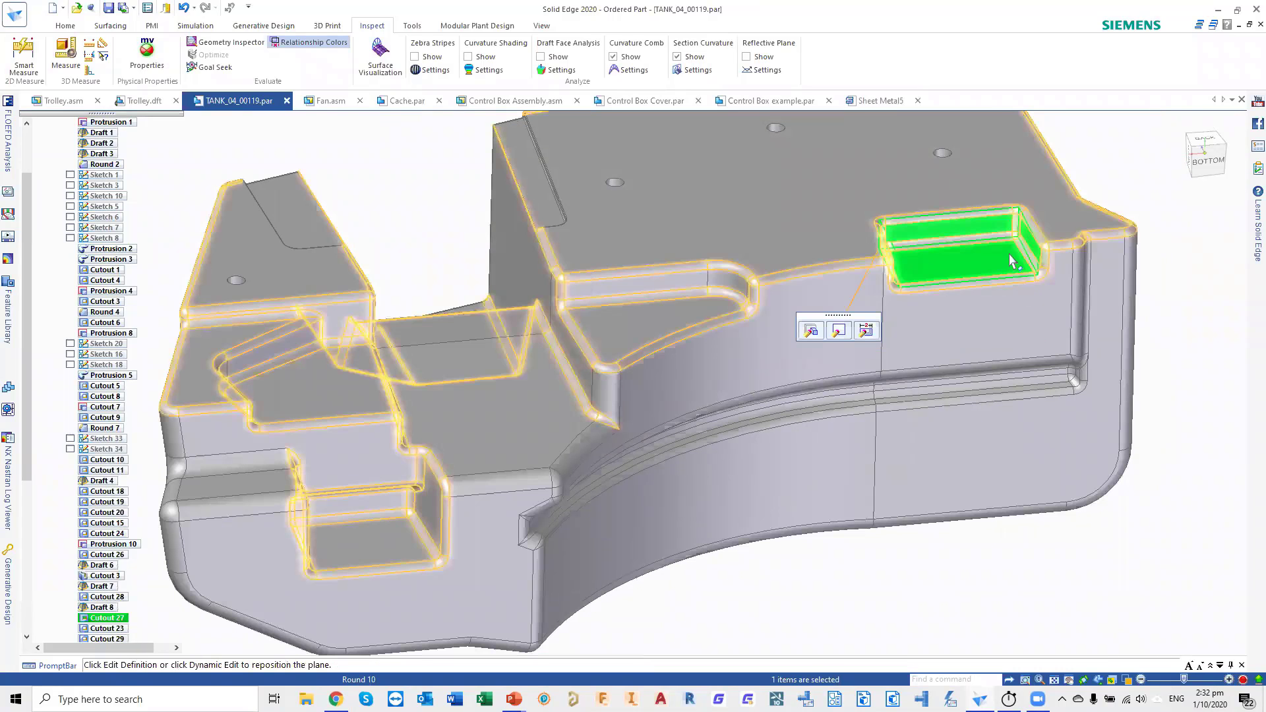
{"action": "left_click", "coordinate": [811, 329]}
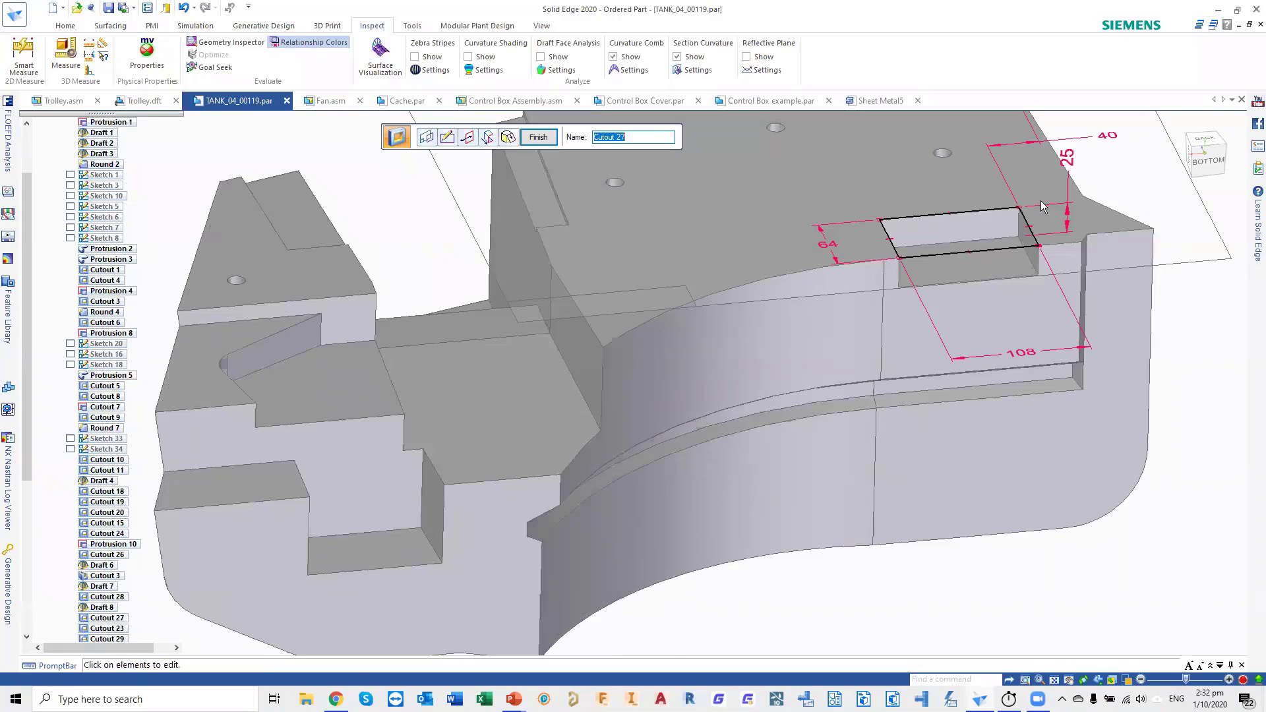
{"action": "left_click", "coordinate": [1066, 157]}
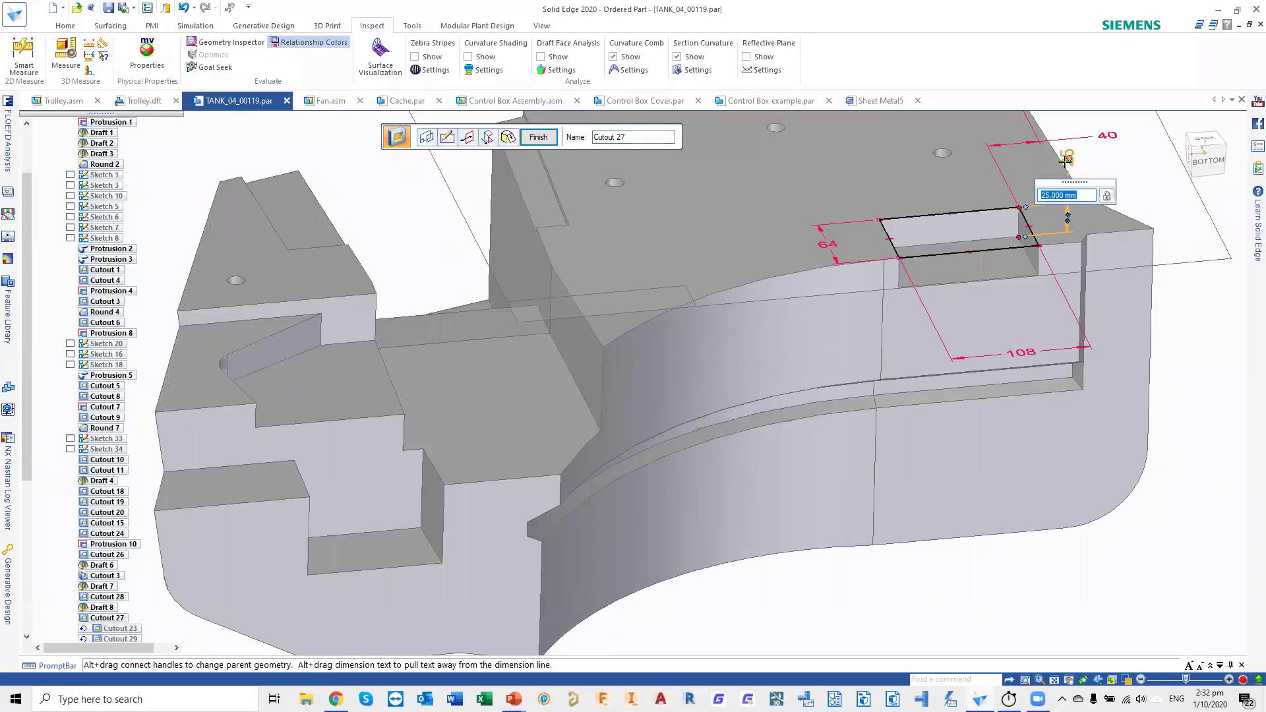
{"action": "type", "text": "75"}
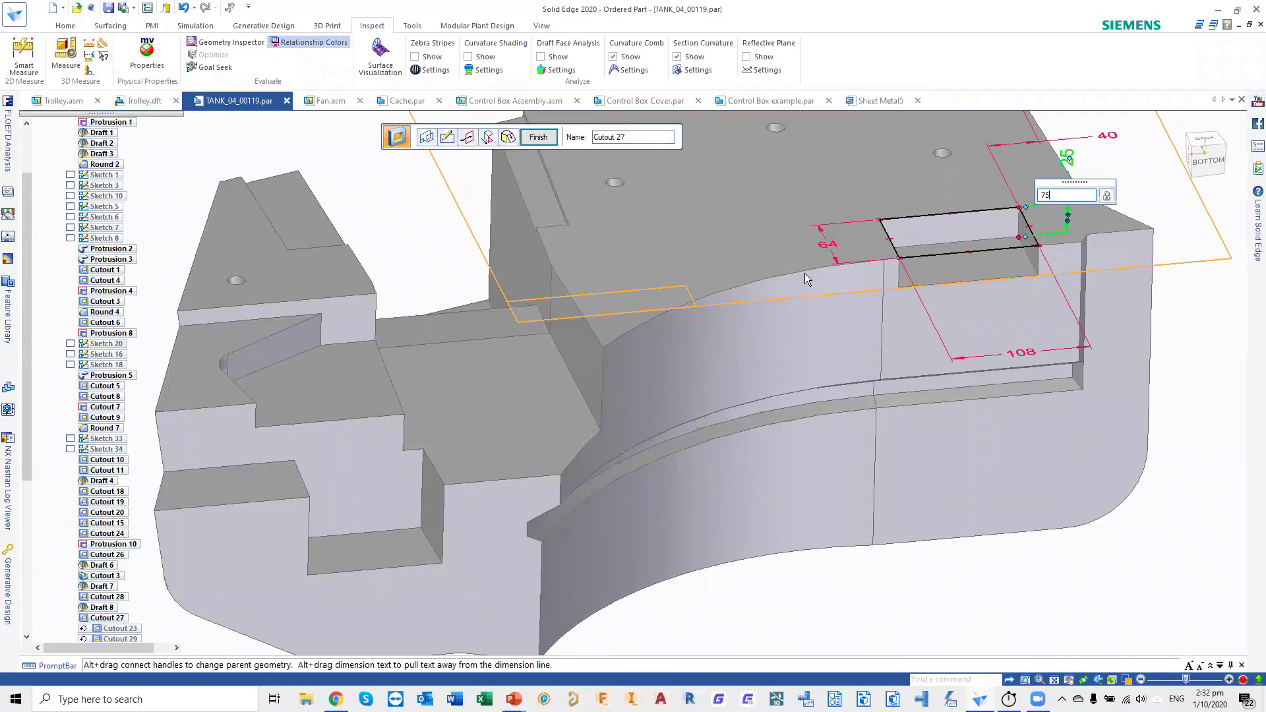
{"action": "key", "text": "Return"}
{"action": "left_click", "coordinate": [1163, 545]}
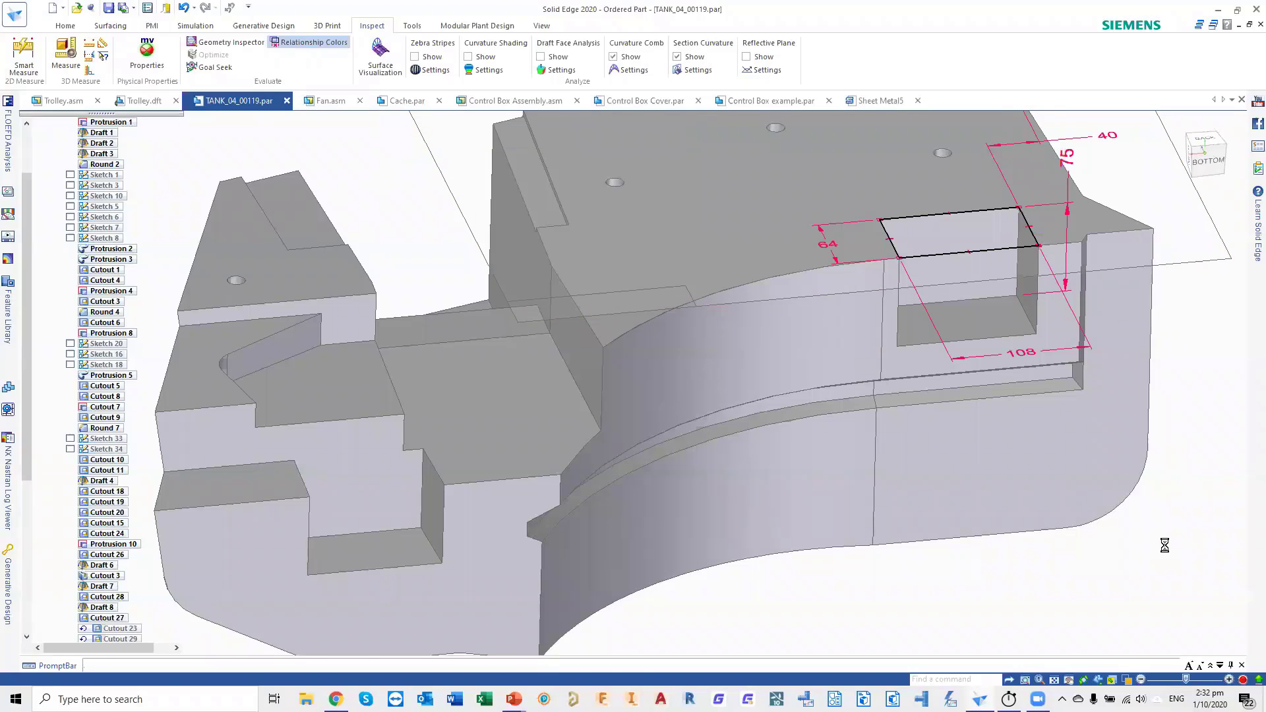
{"action": "key", "text": "Escape"}
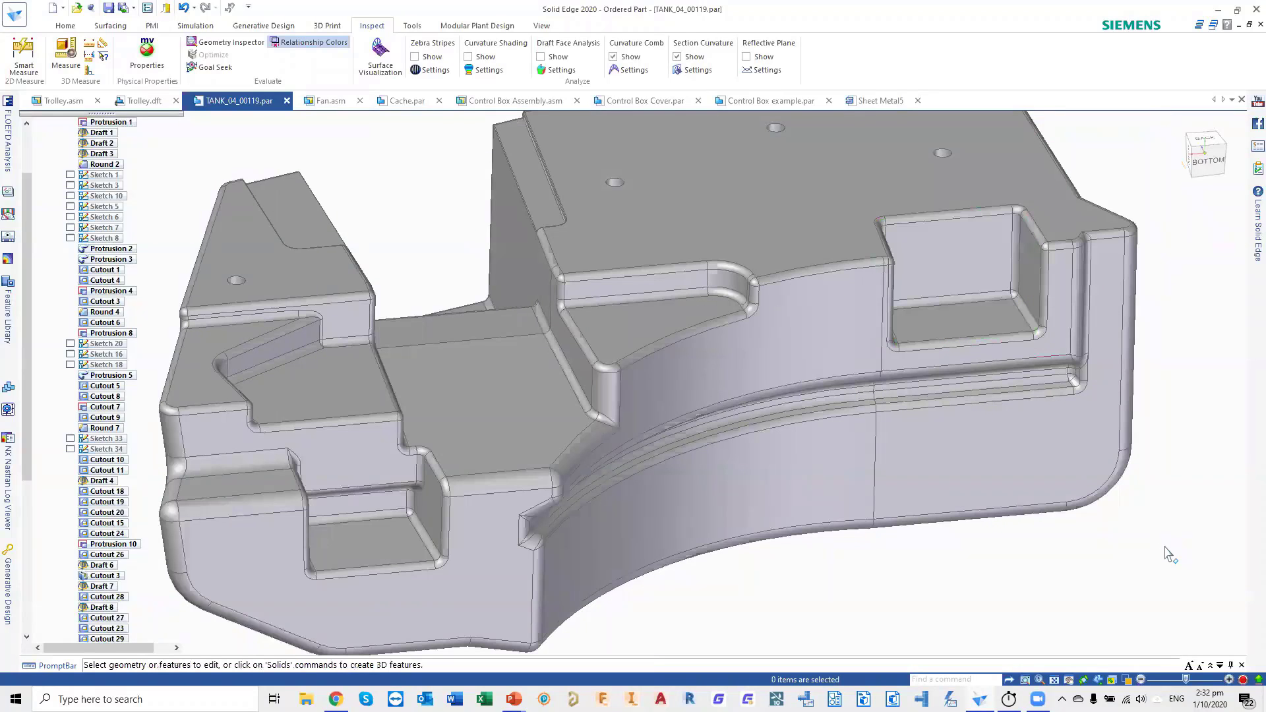
- Open the profile sketch of the polygonal recess Cutout 15, review its dimensions, close it and look through the feature history
{"action": "middle_click_drag", "start_coordinate": [943, 555], "coordinate": [778, 455]}
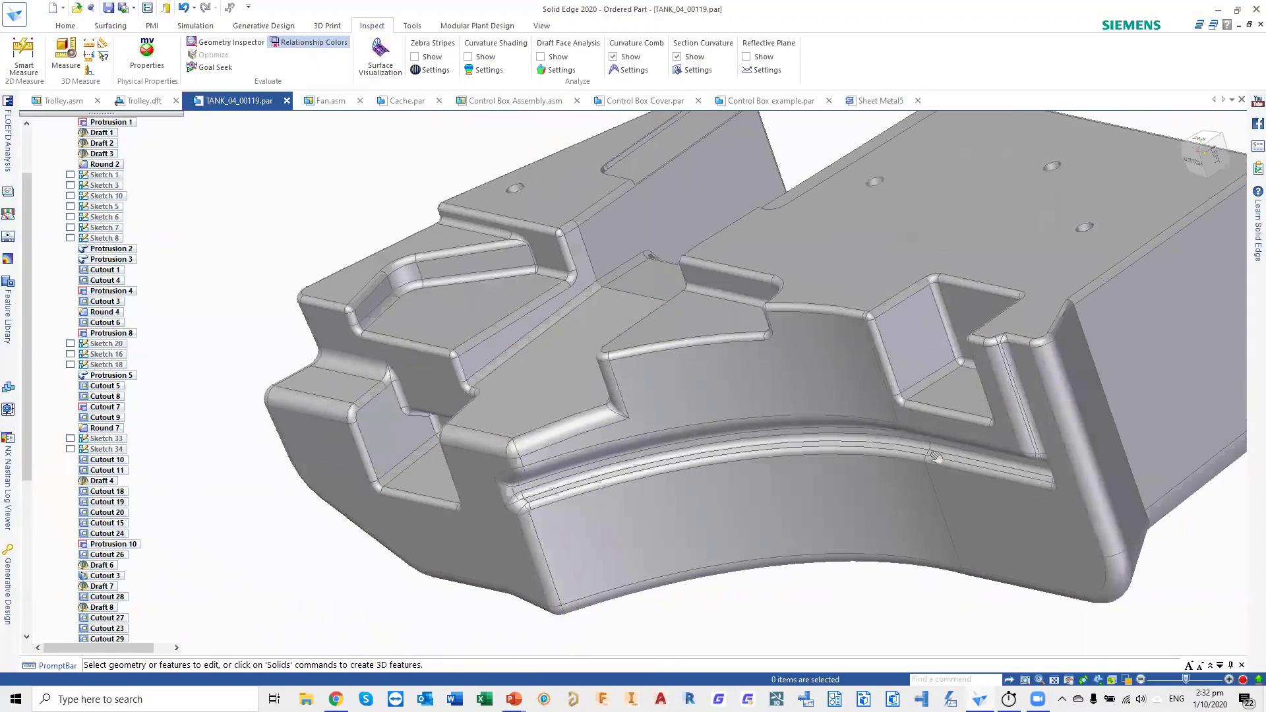
{"action": "scroll", "coordinate": [410, 356], "scroll_direction": "up", "scroll_amount": 5}
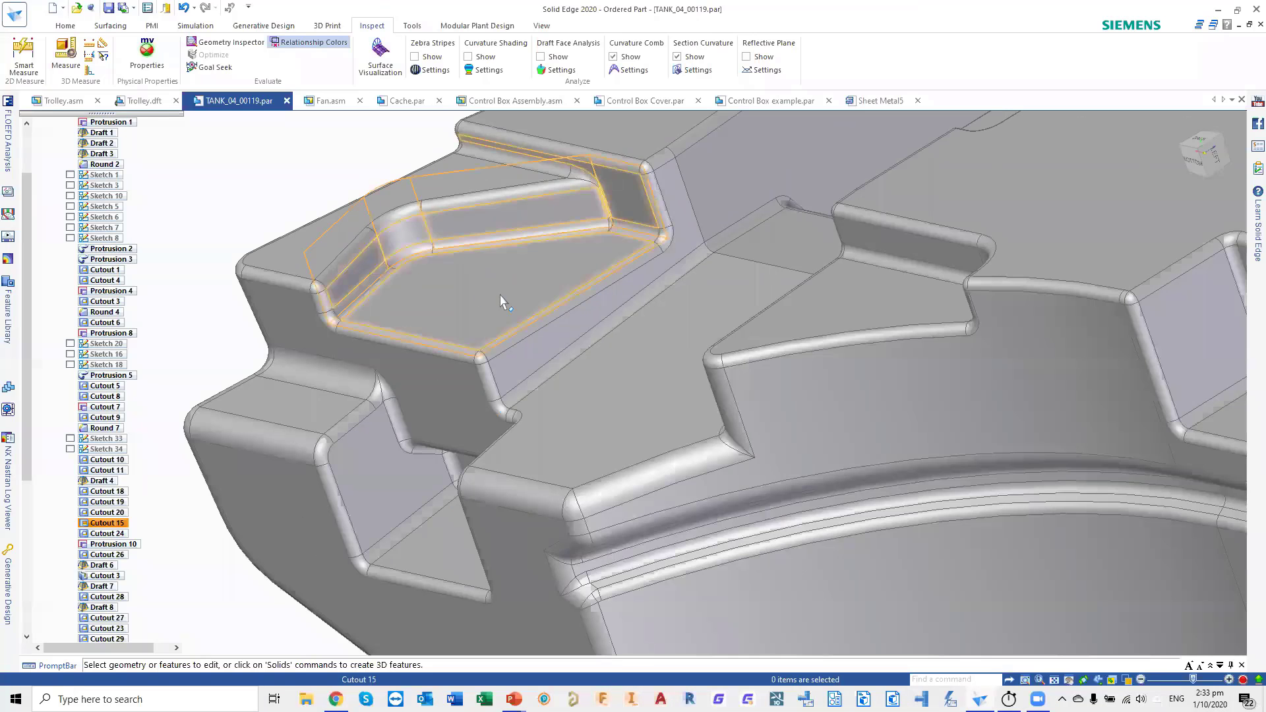
{"action": "left_click", "coordinate": [562, 275]}
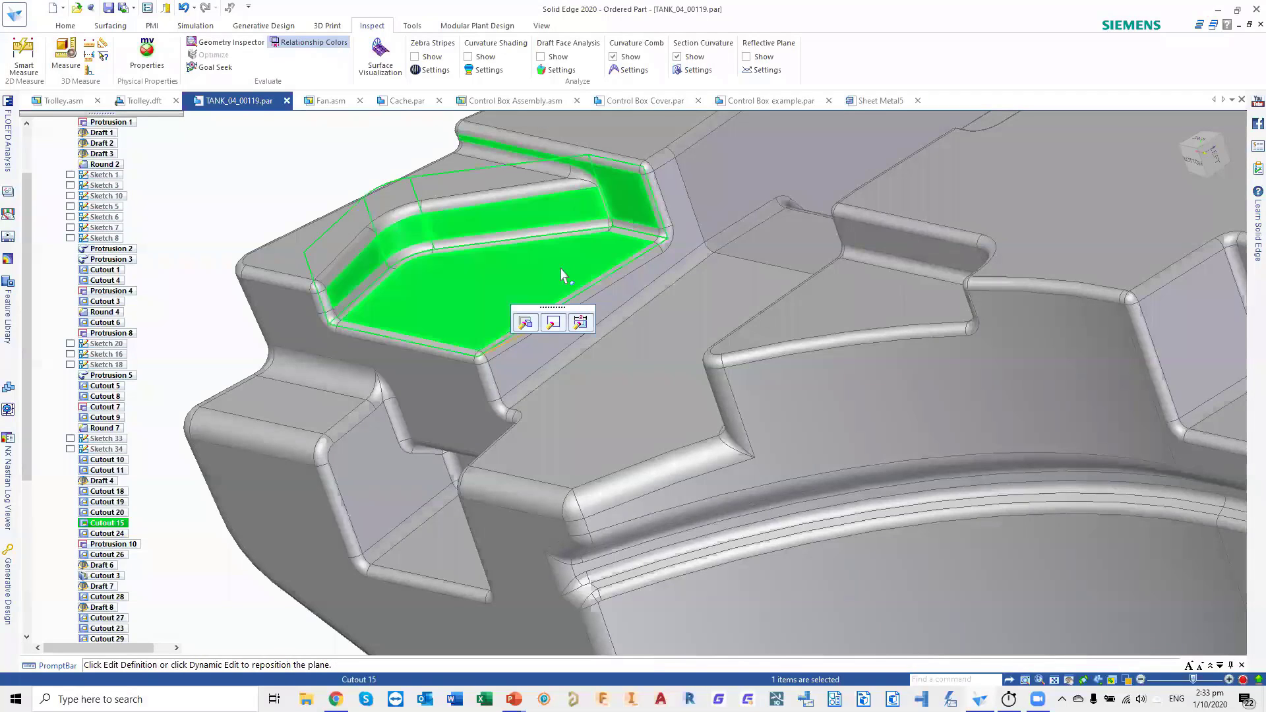
{"action": "left_click", "coordinate": [554, 321]}
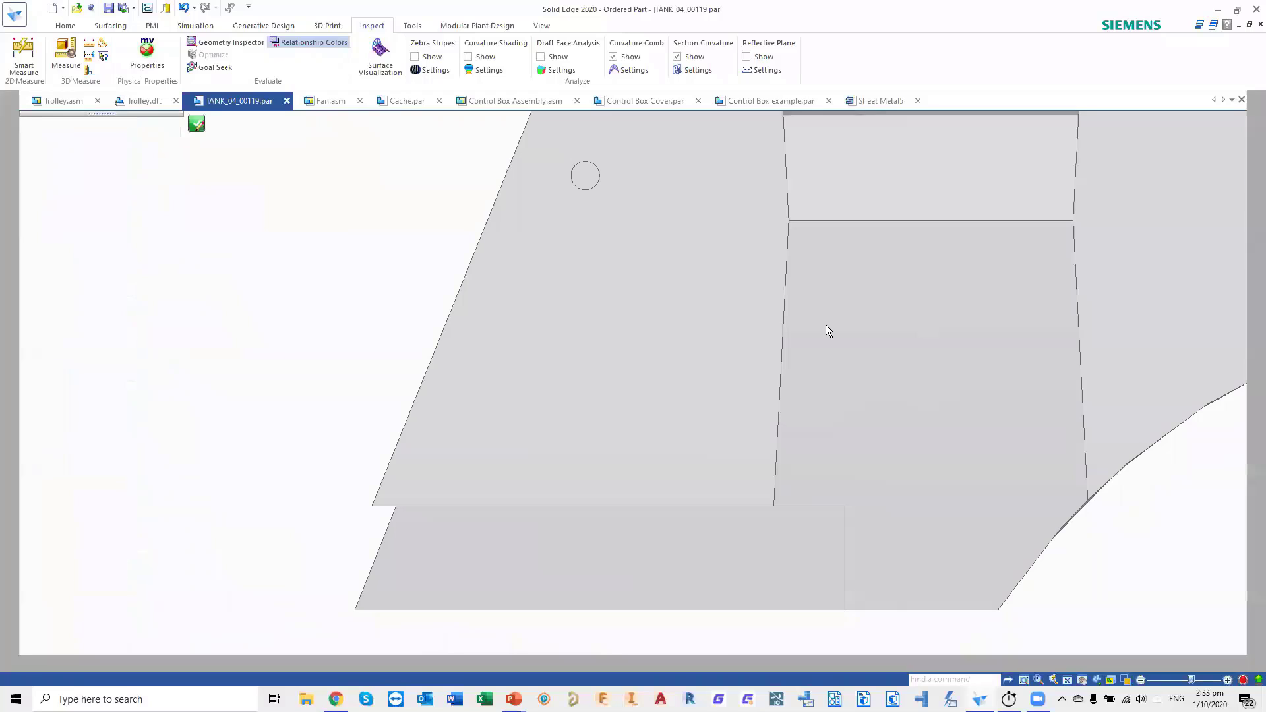
{"action": "middle_click_drag", "start_coordinate": [921, 350], "coordinate": [867, 344]}
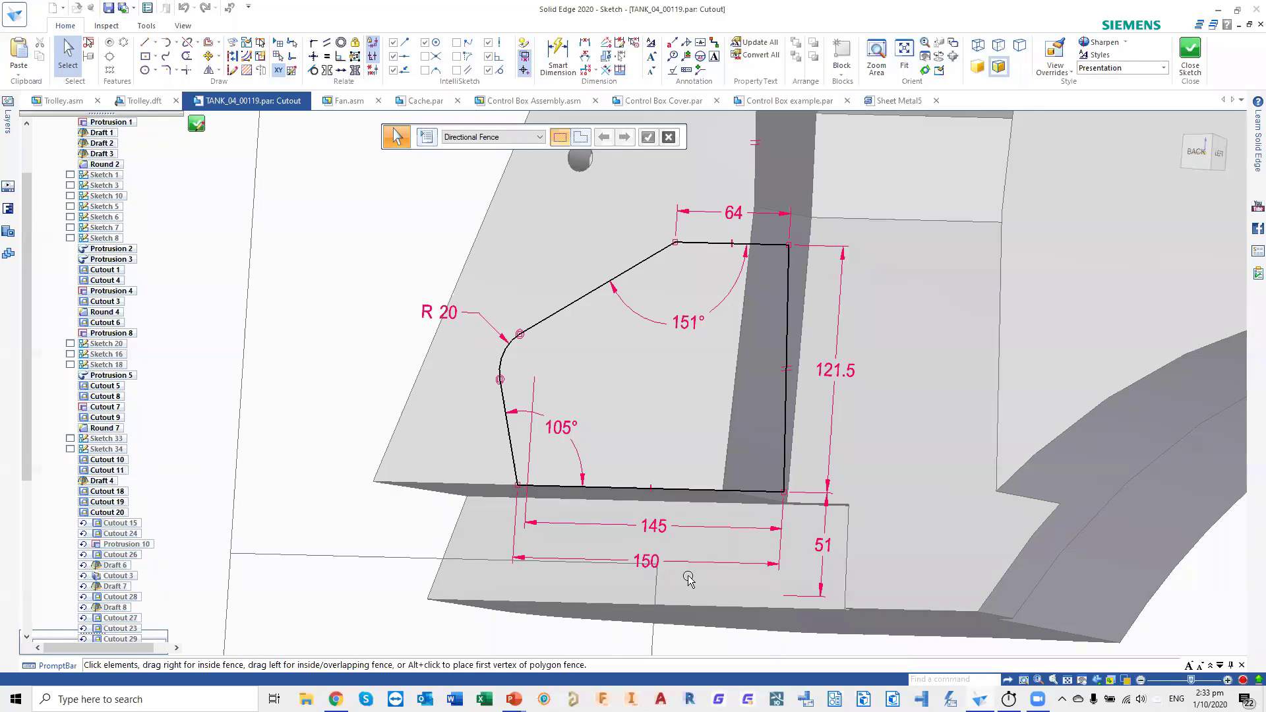
{"action": "left_click", "coordinate": [1191, 52]}
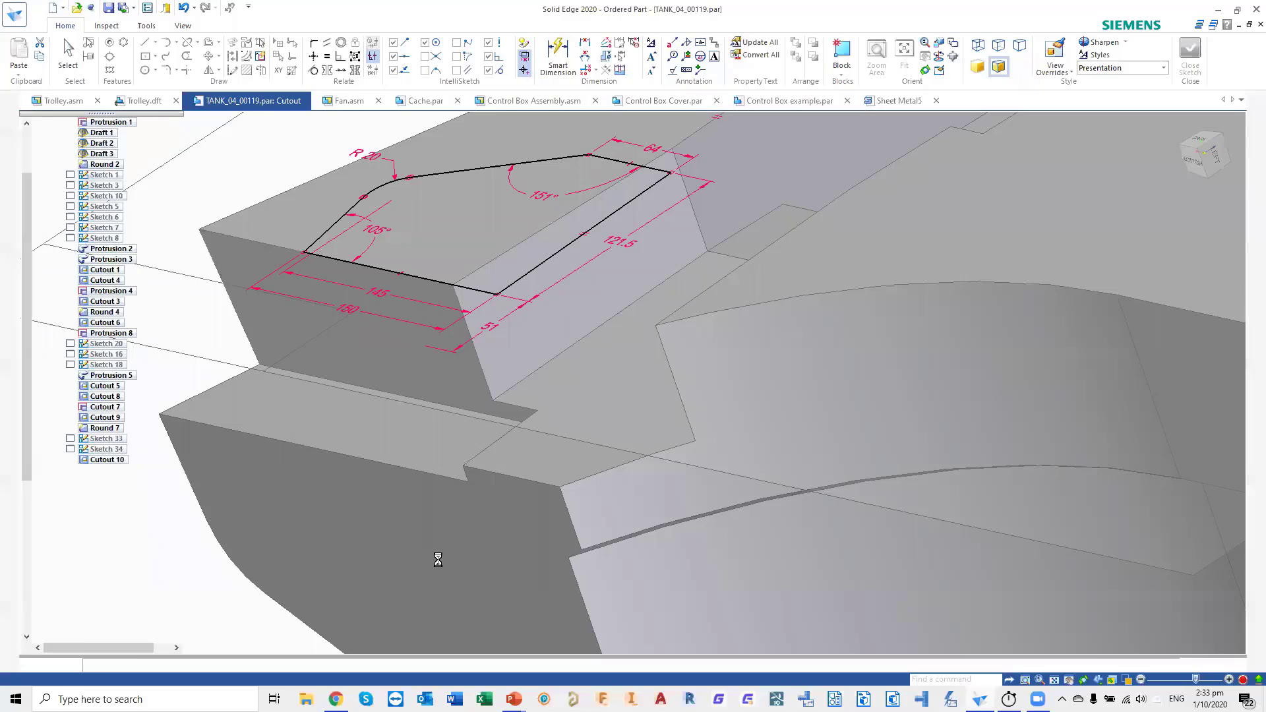
{"action": "key", "text": "Escape"}
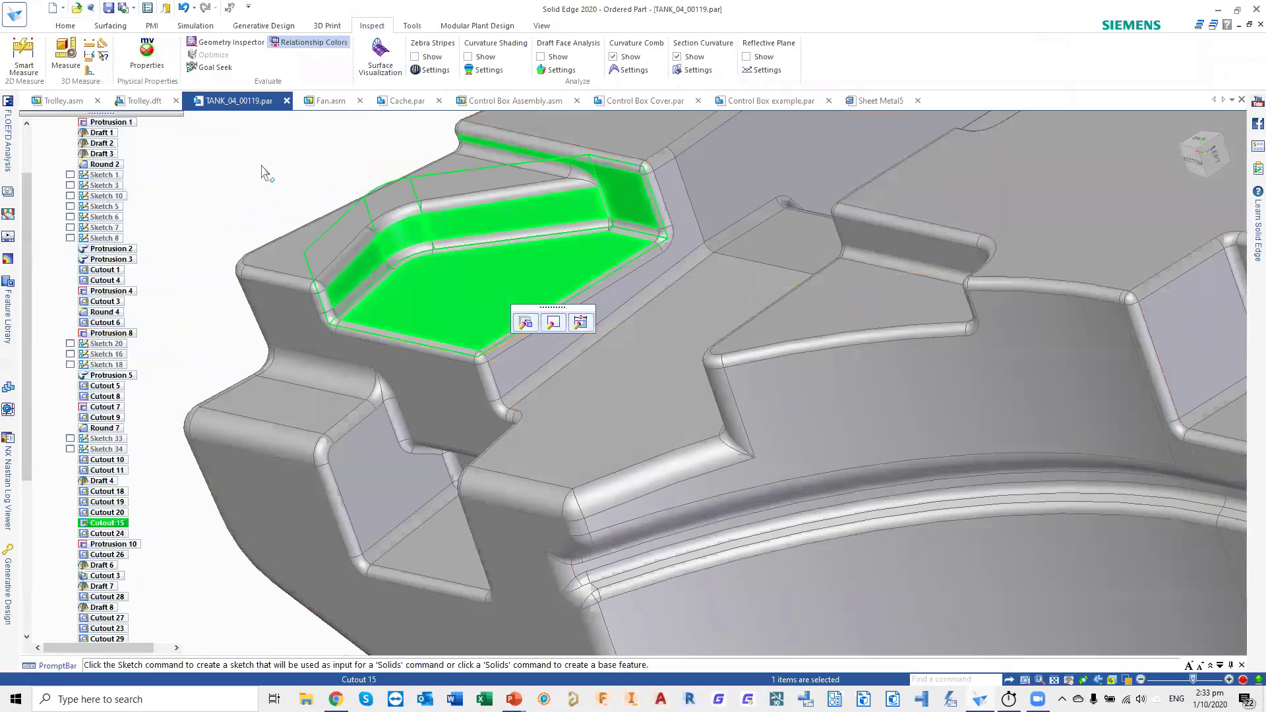
{"action": "key", "text": "Escape"}
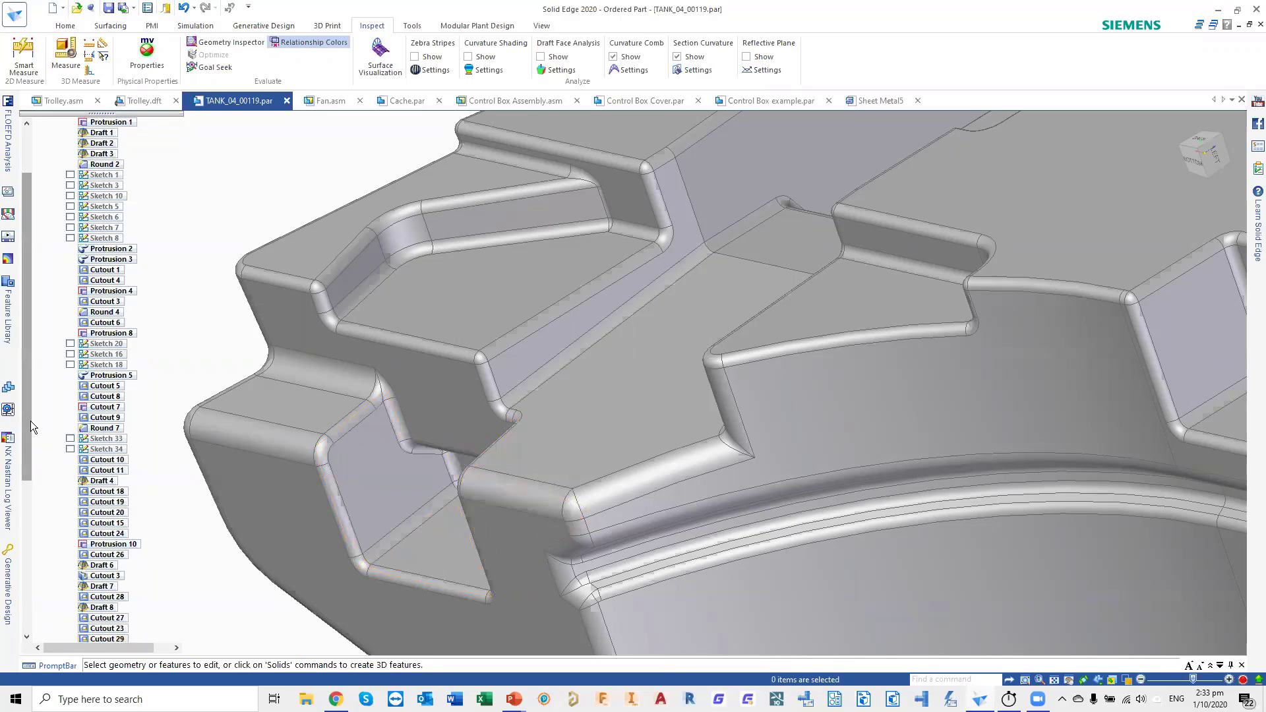
{"action": "left_click_drag", "start_coordinate": [31, 421], "coordinate": [30, 483]}
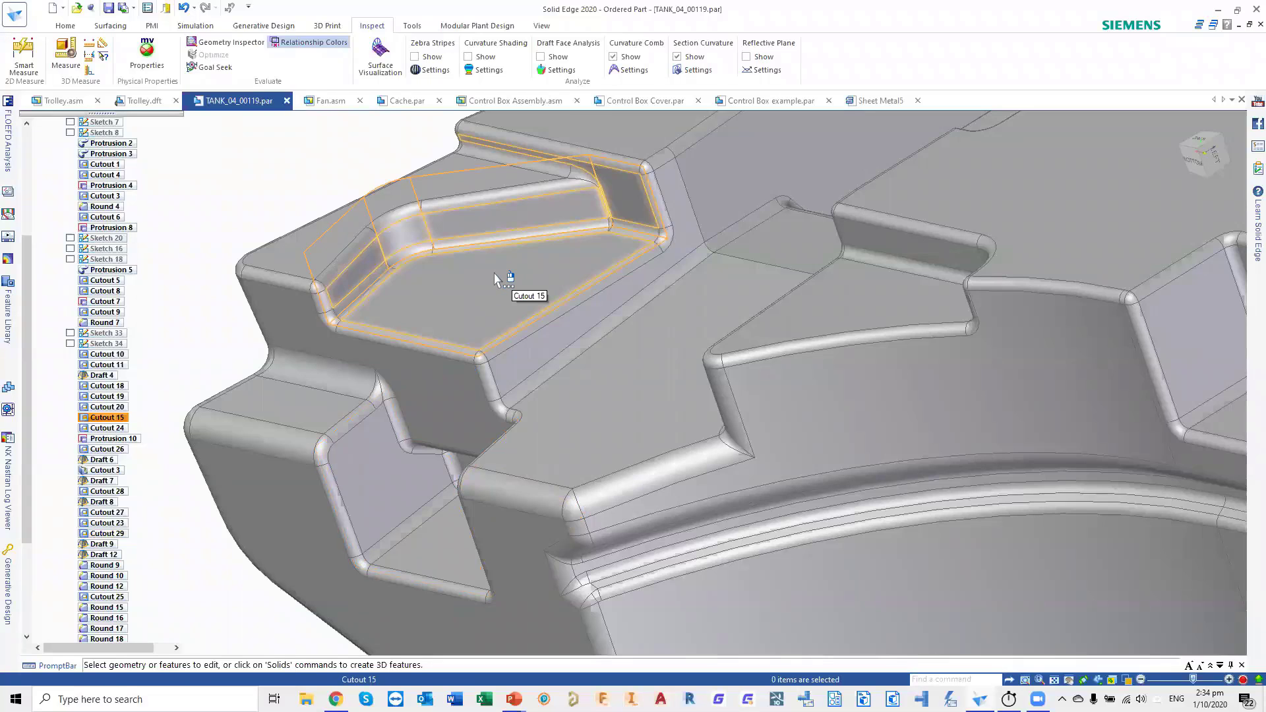
- Reorder Cutout 15 in the feature history so it comes directly after Cutout 29
{"action": "left_click", "coordinate": [108, 418]}
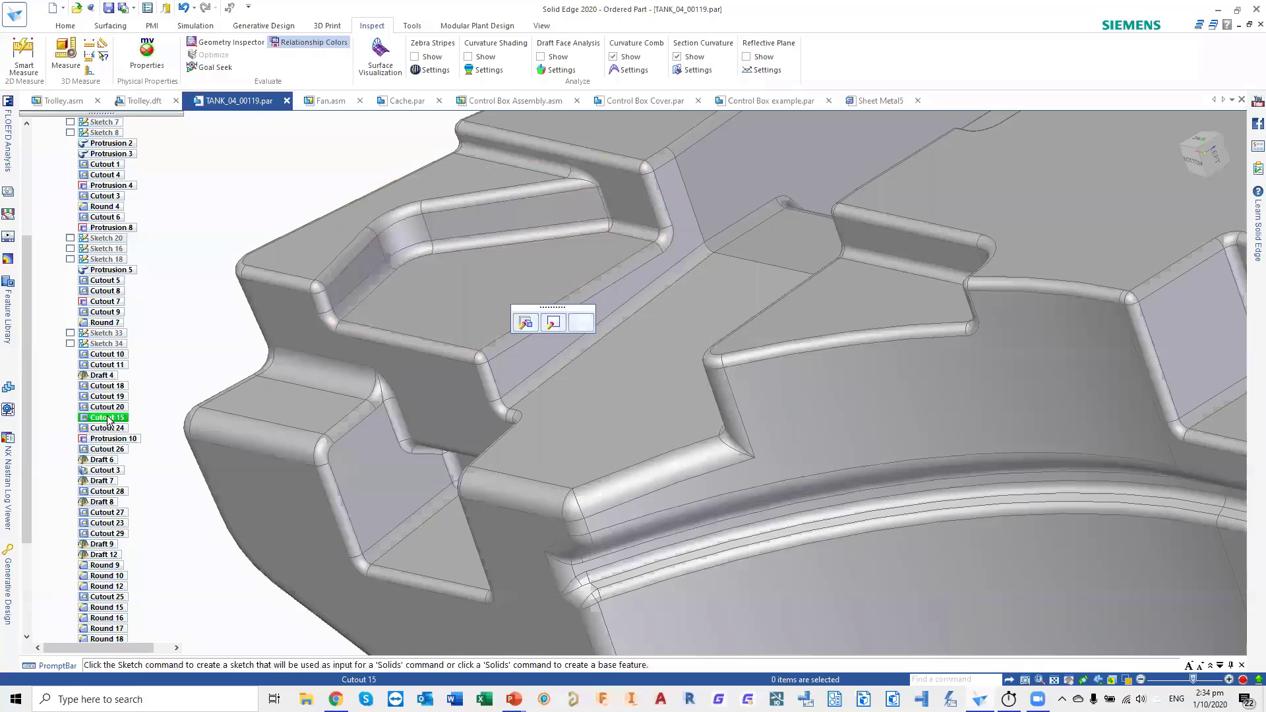
{"action": "left_click_drag", "start_coordinate": [109, 420], "coordinate": [121, 537]}
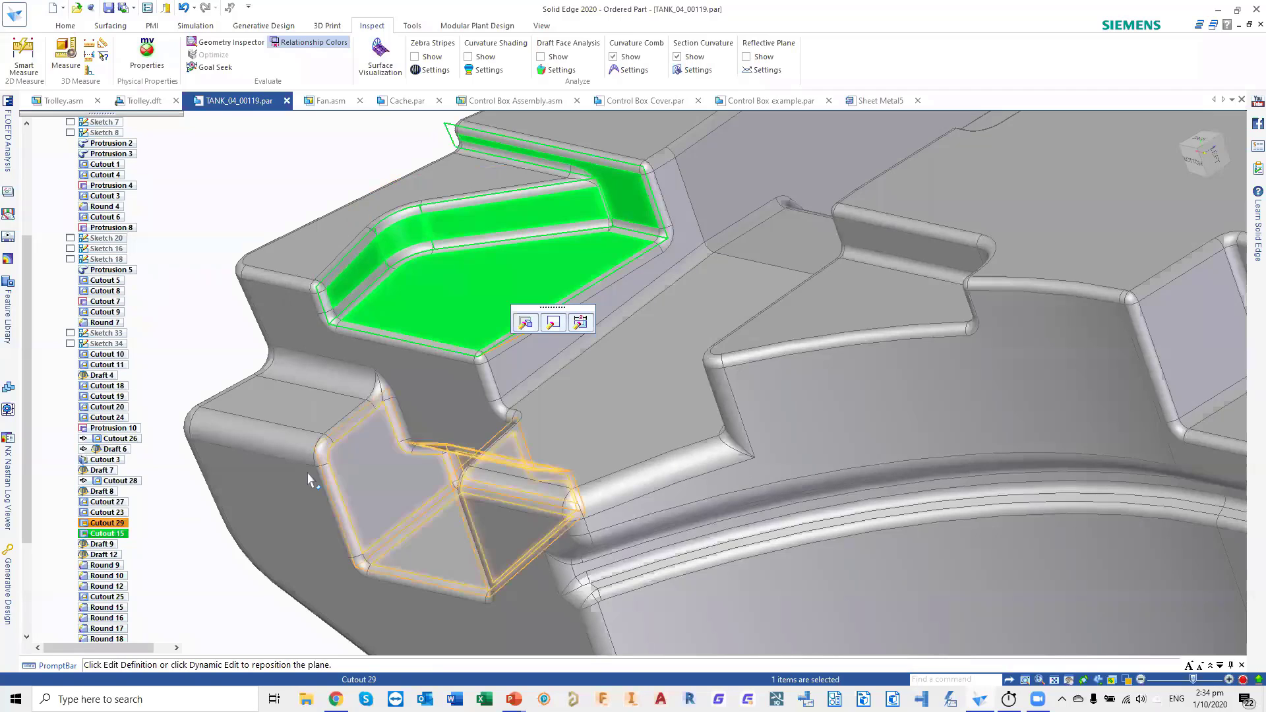
{"action": "key", "text": "Escape"}
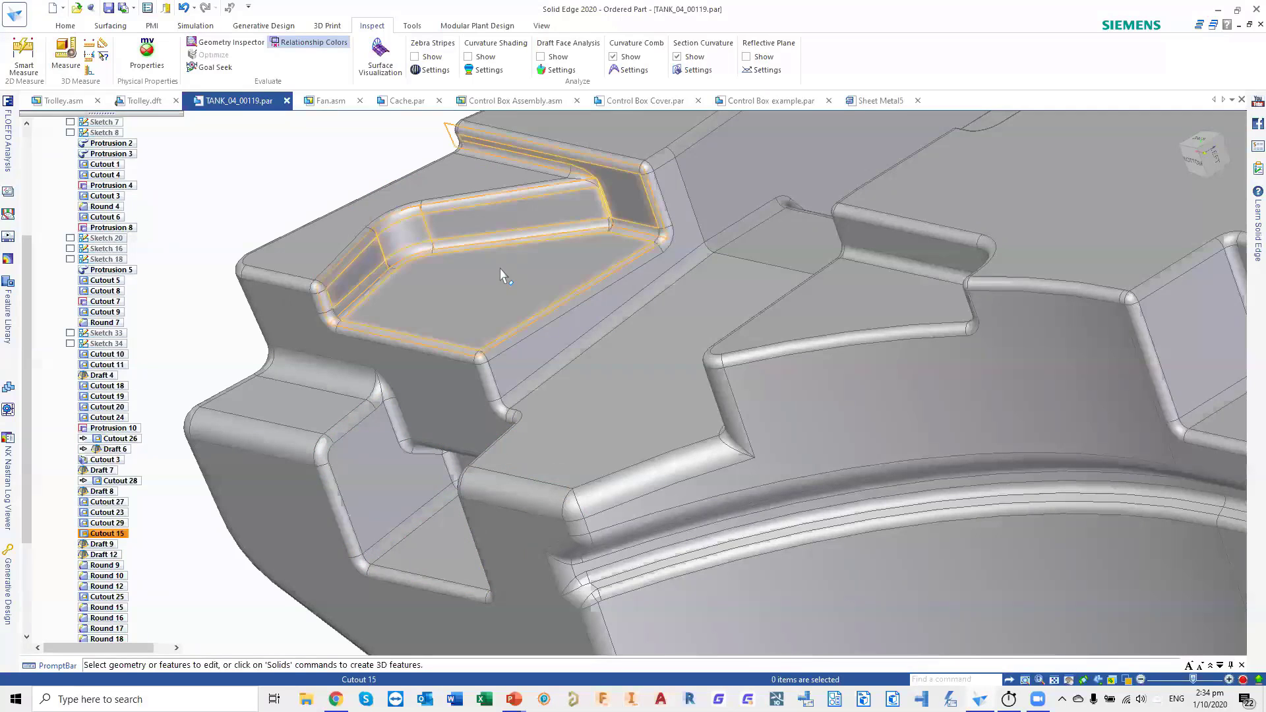
- Open the profile sketch of the polygonal recess Cutout 15 for editing
{"action": "left_click", "coordinate": [511, 274]}
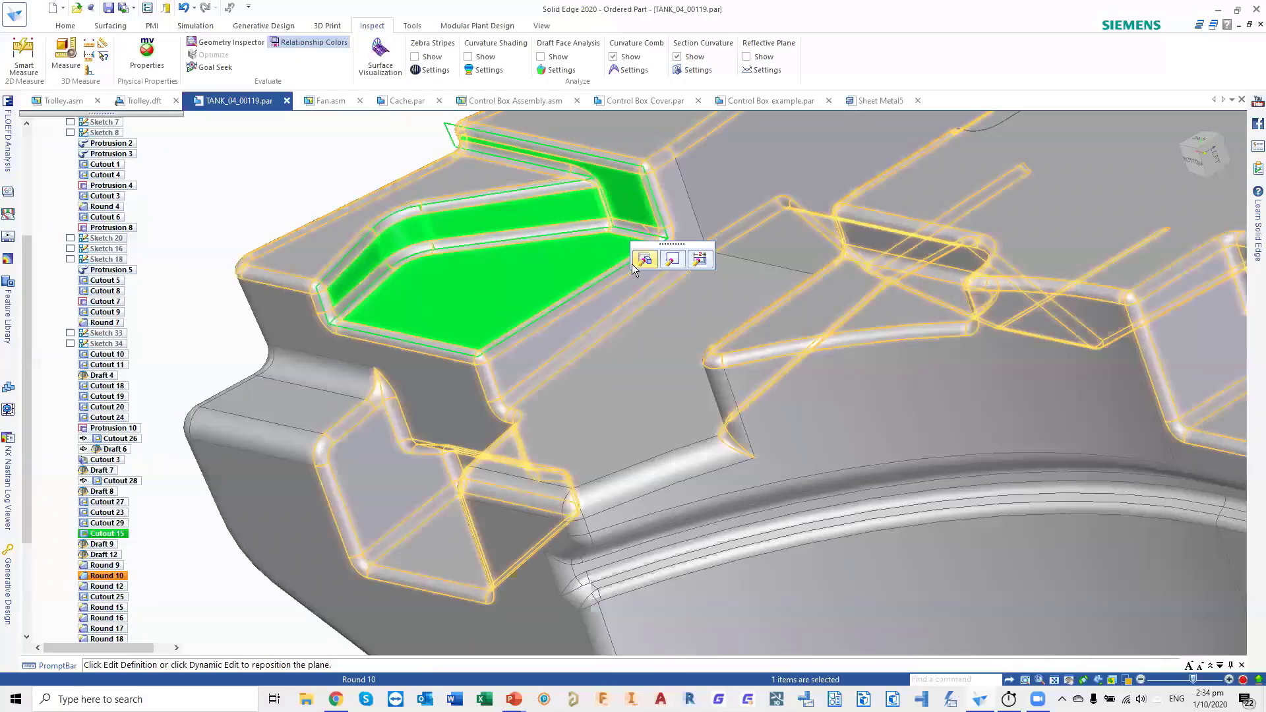
{"action": "left_click", "coordinate": [669, 260]}
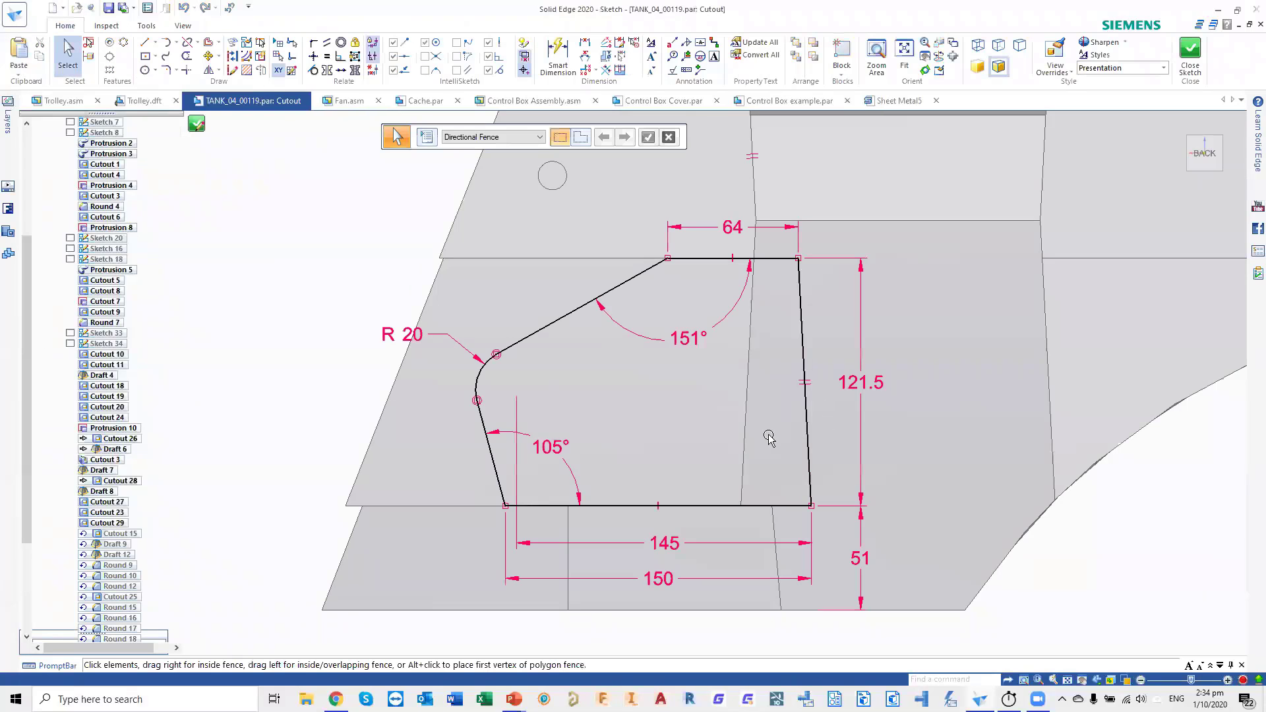
{"action": "mouse_move", "coordinate": [750, 426]}
{"action": "middle_mouse_down", "text": "shift"}
{"action": "mouse_move", "coordinate": [686, 384]}
{"action": "mouse_move", "coordinate": [664, 385]}
{"action": "mouse_move", "coordinate": [666, 396]}
{"action": "middle_mouse_up", "text": "shift"}
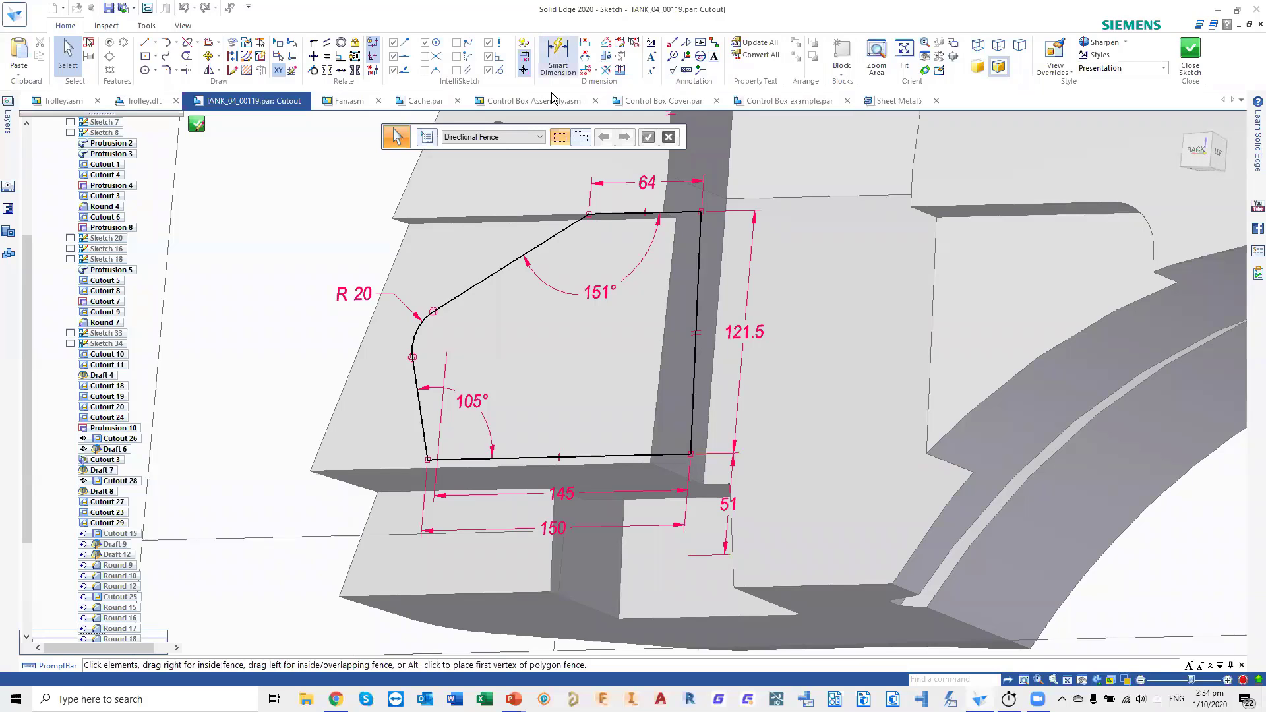
- Try to make the profile's slanted side at the 105° angle collinear with the side edge of the neighbouring Cutout 29 pocket
{"action": "left_click", "coordinate": [340, 70]}
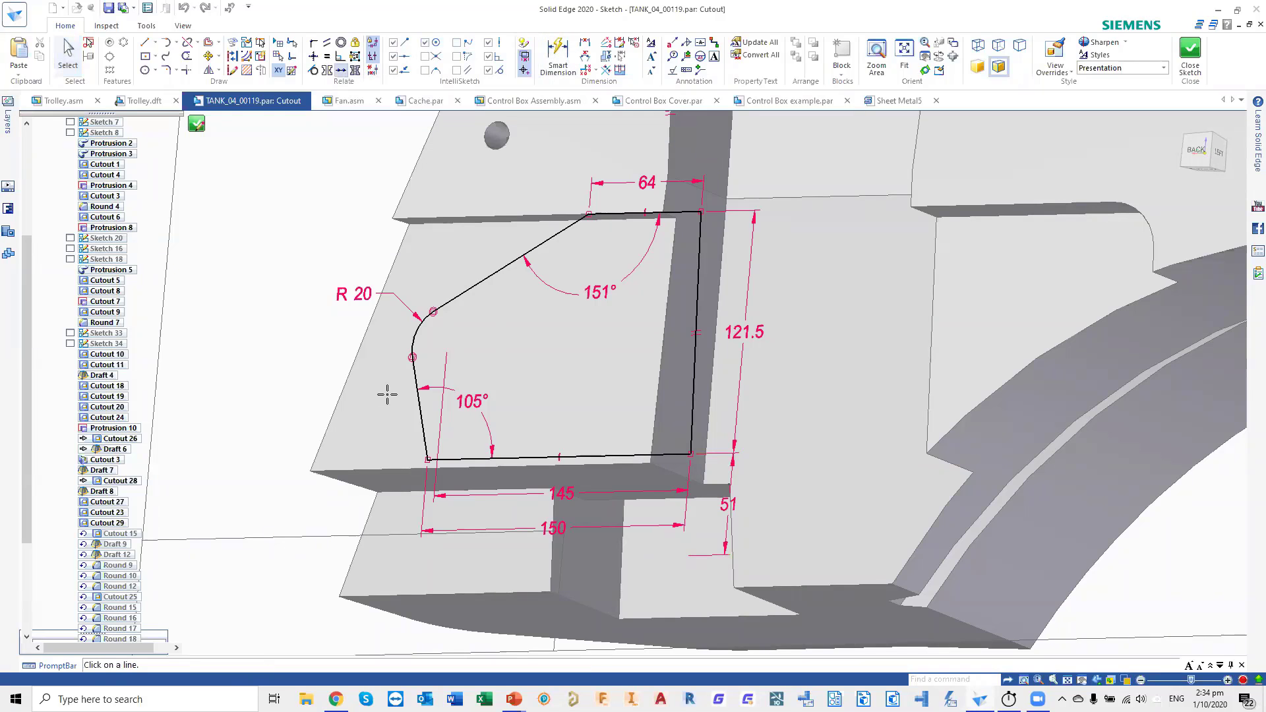
{"action": "left_click", "coordinate": [416, 413]}
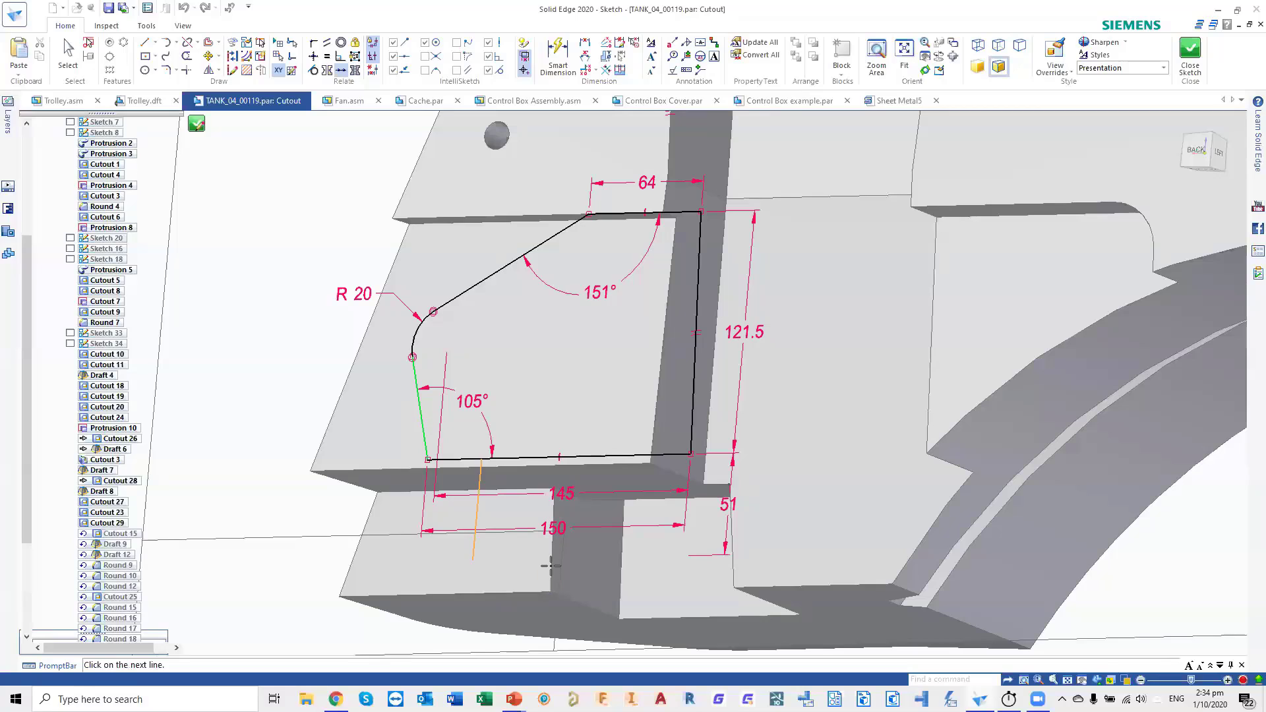
{"action": "left_click", "coordinate": [553, 541]}
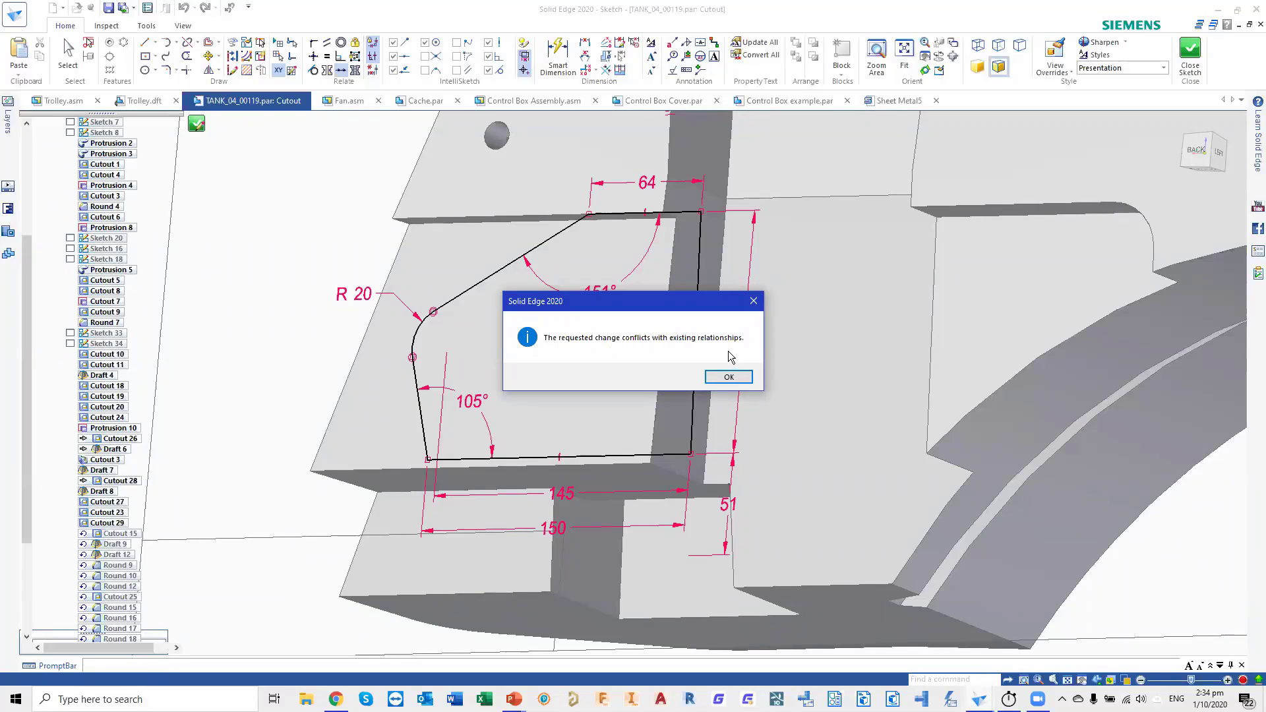
{"action": "left_click", "coordinate": [730, 377]}
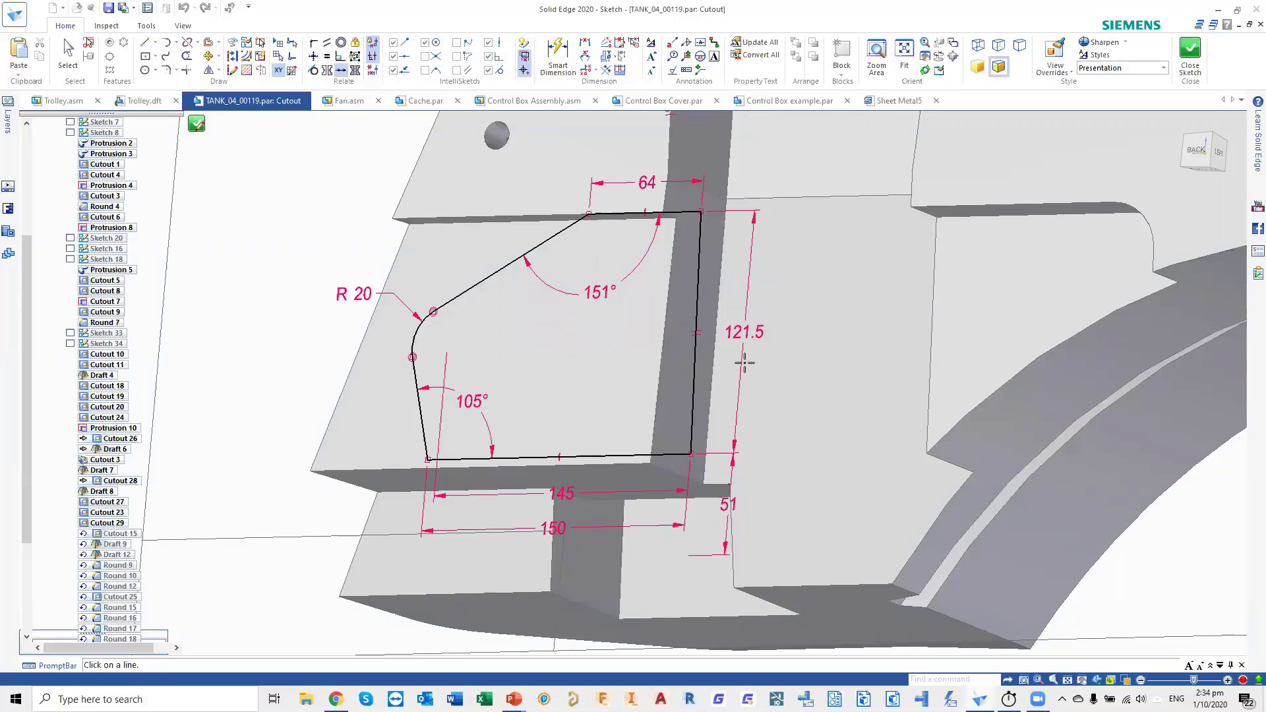
{"action": "key", "text": "Escape"}
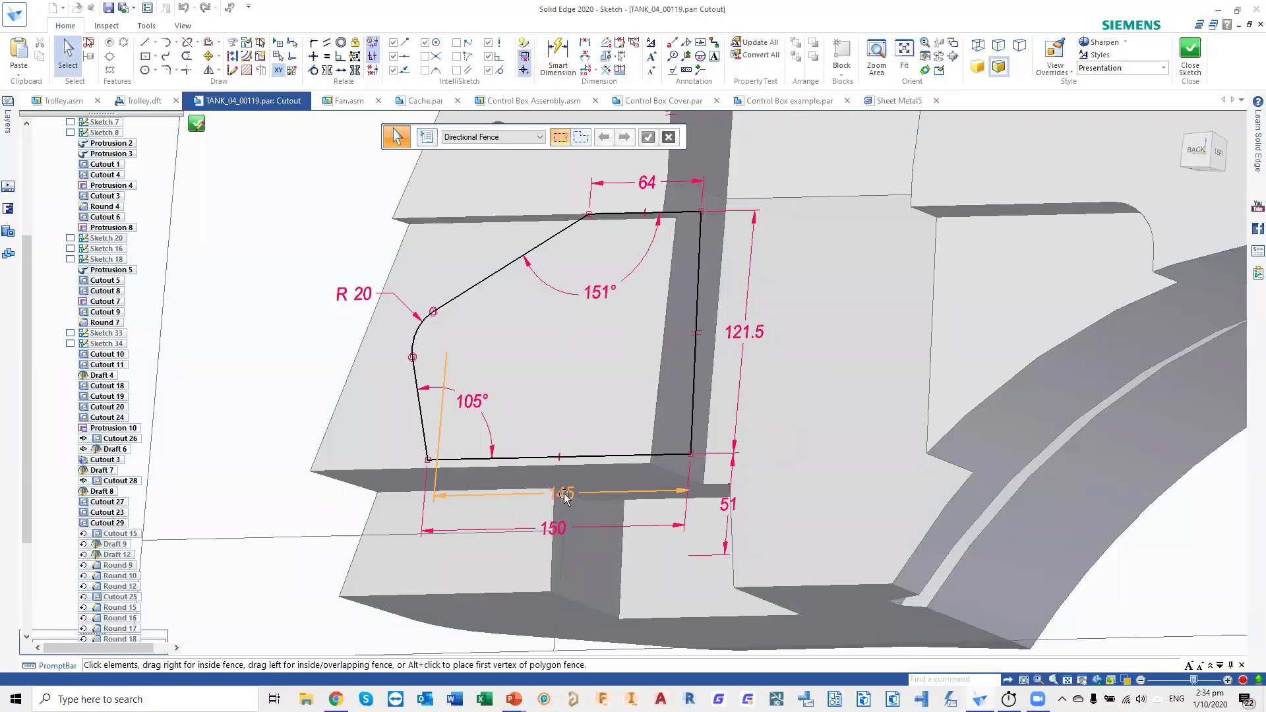
- Unlock the 145 mm, 150 mm and 105° profile dimensions so they become driven
{"action": "left_click", "coordinate": [565, 498]}
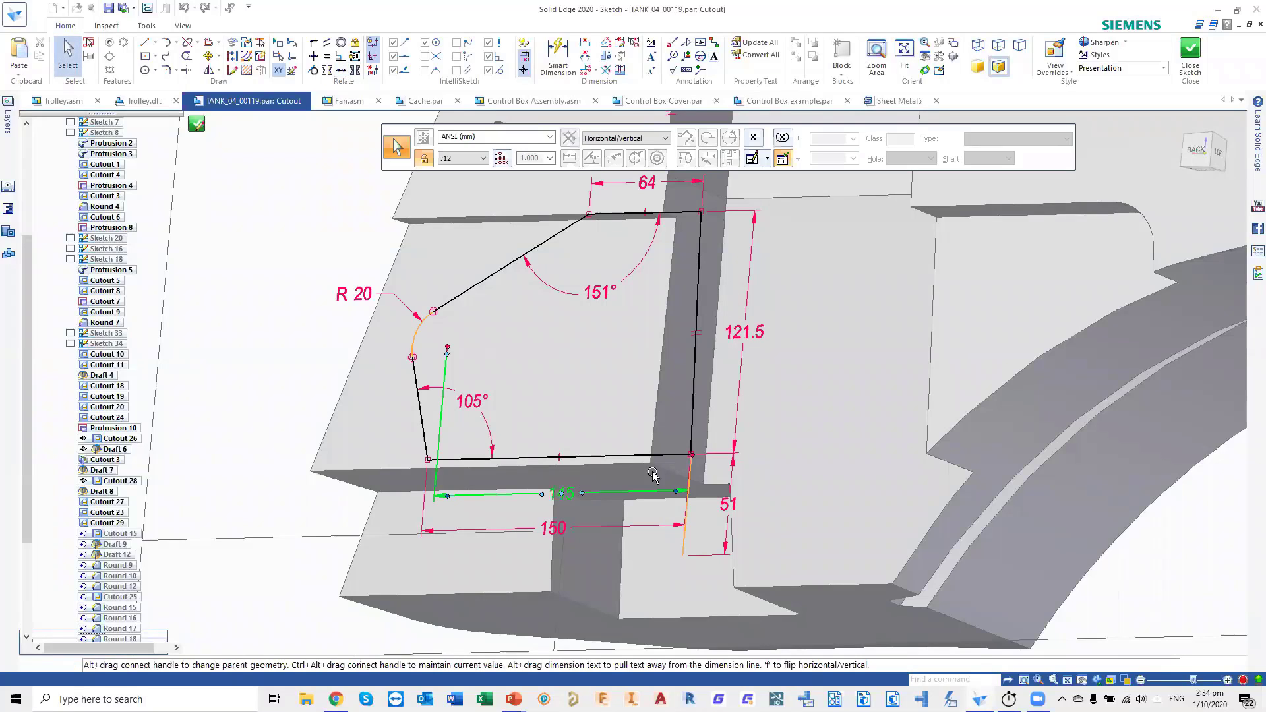
{"action": "left_click", "coordinate": [591, 528]}
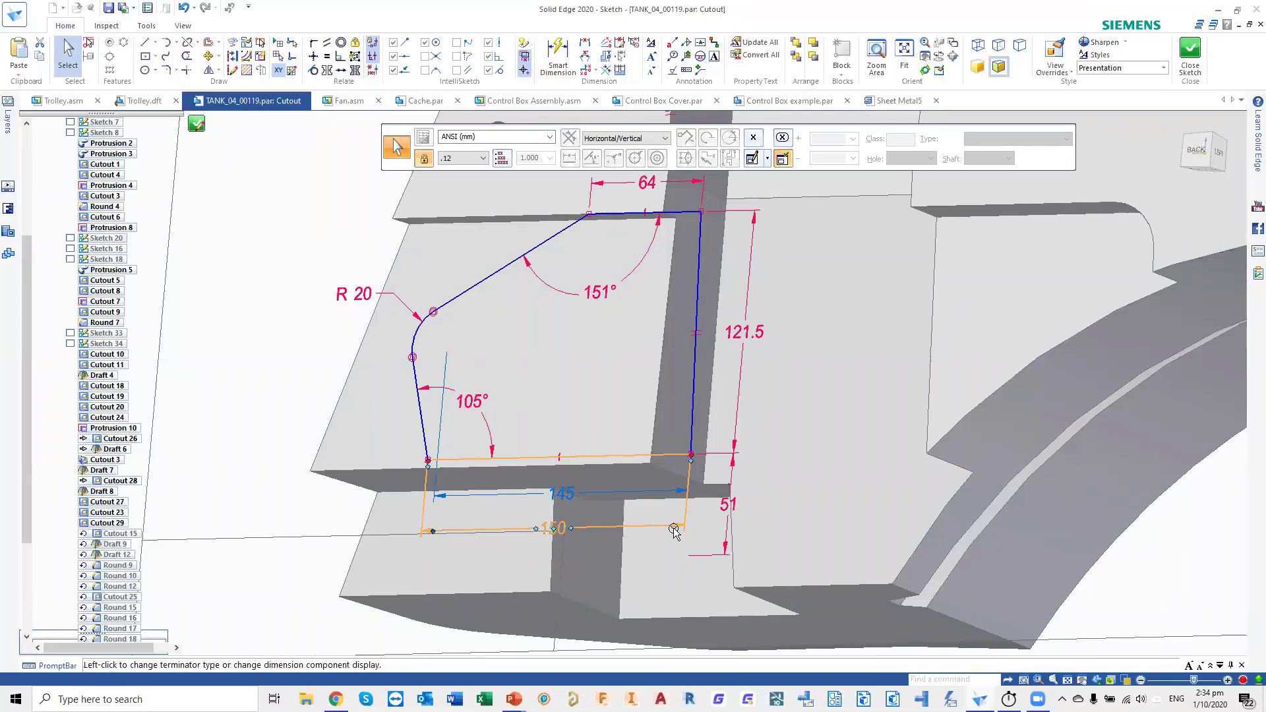
{"action": "left_click", "coordinate": [584, 529]}
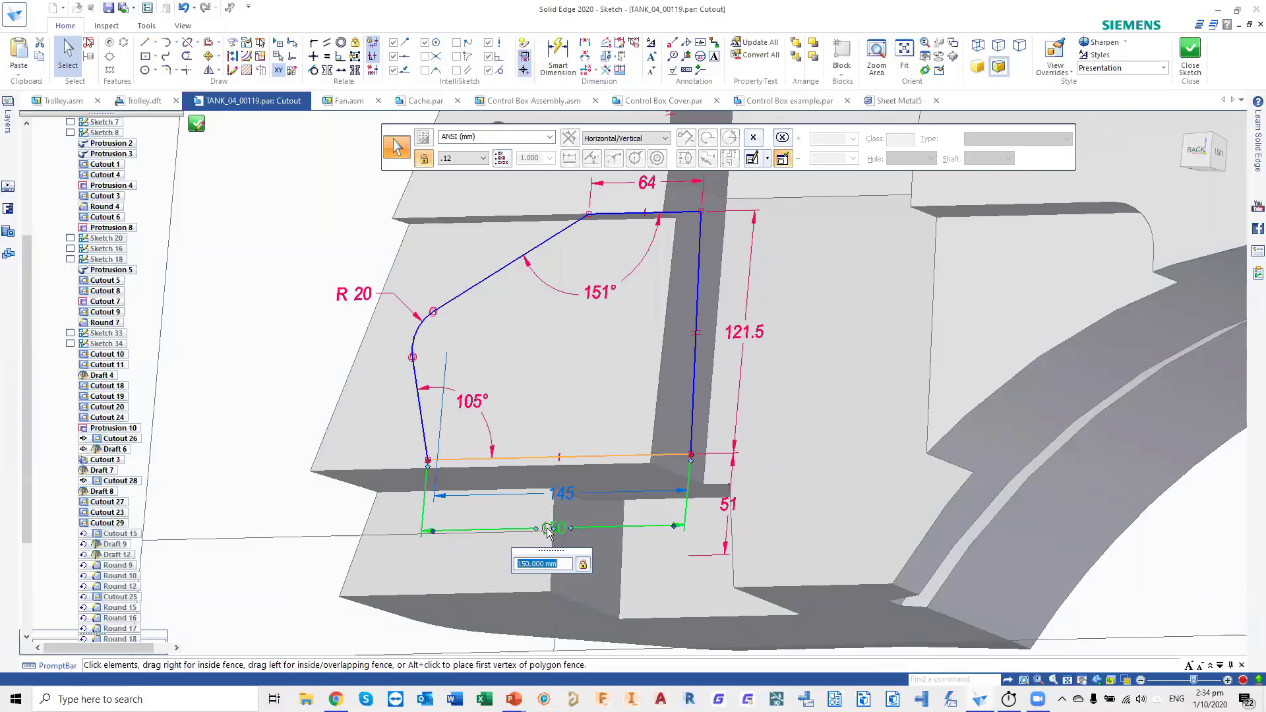
{"action": "left_click", "coordinate": [583, 564]}
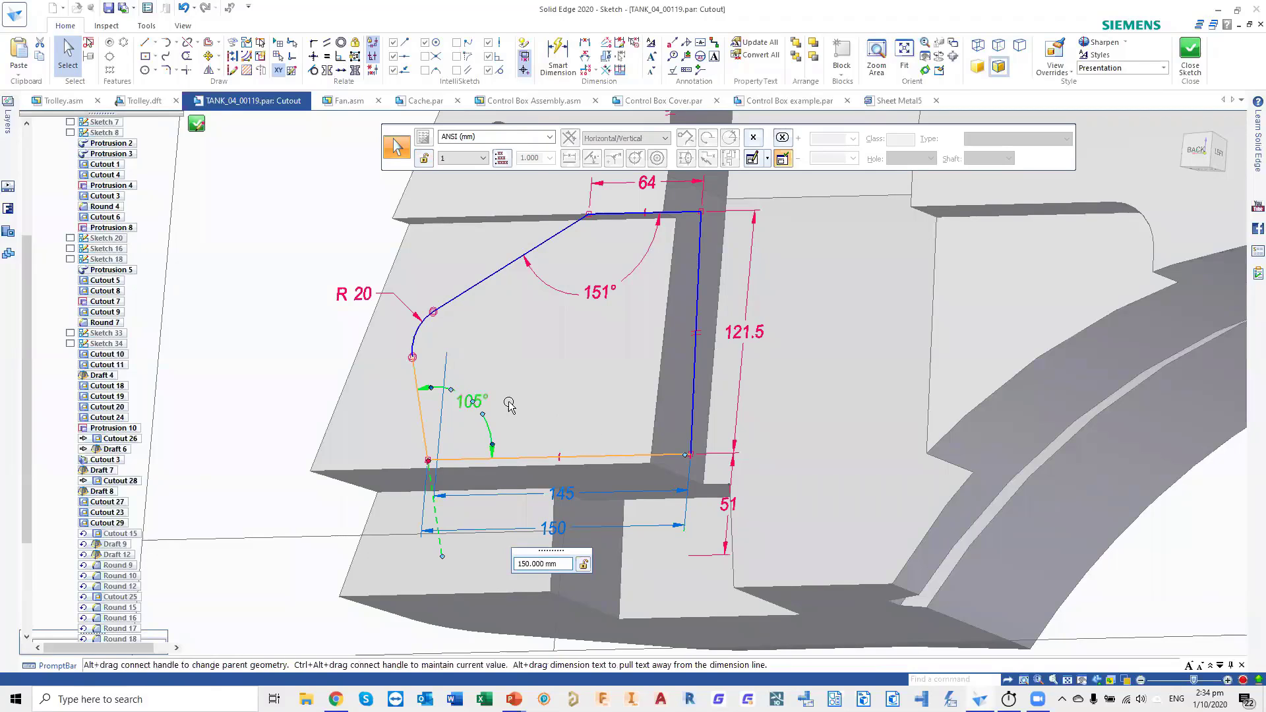
{"action": "left_click", "coordinate": [470, 400]}
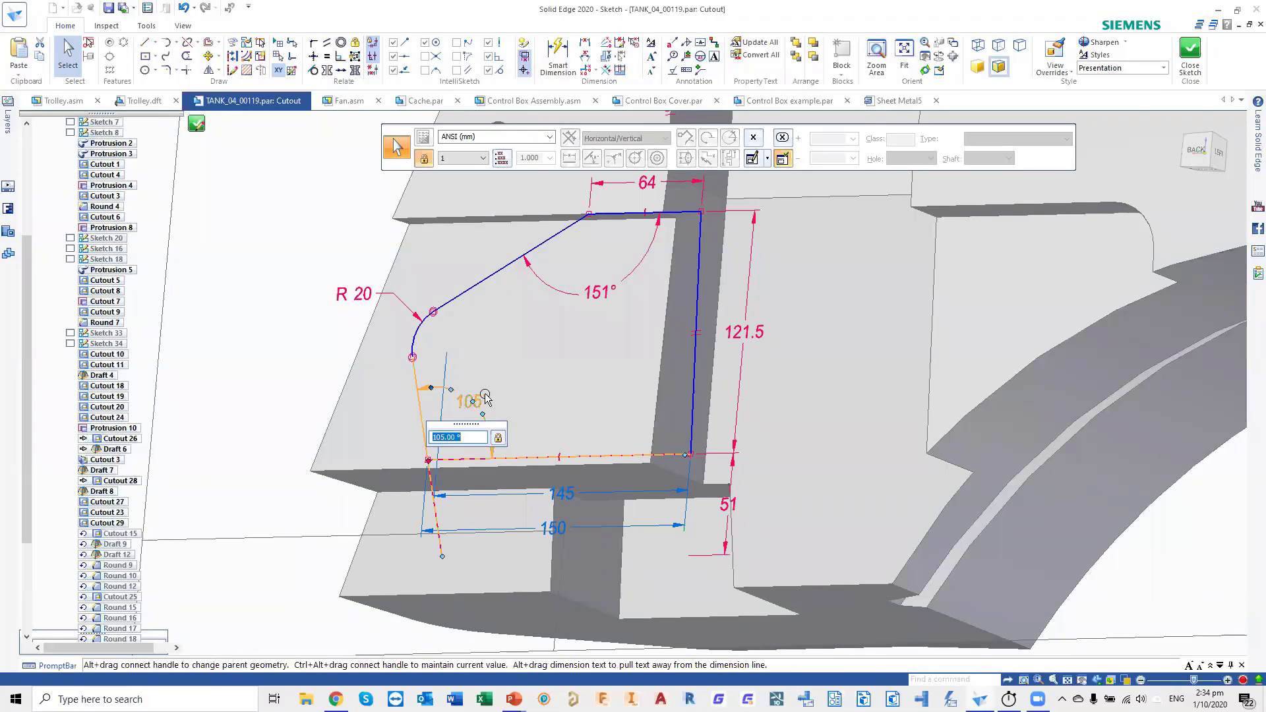
{"action": "left_click", "coordinate": [310, 346]}
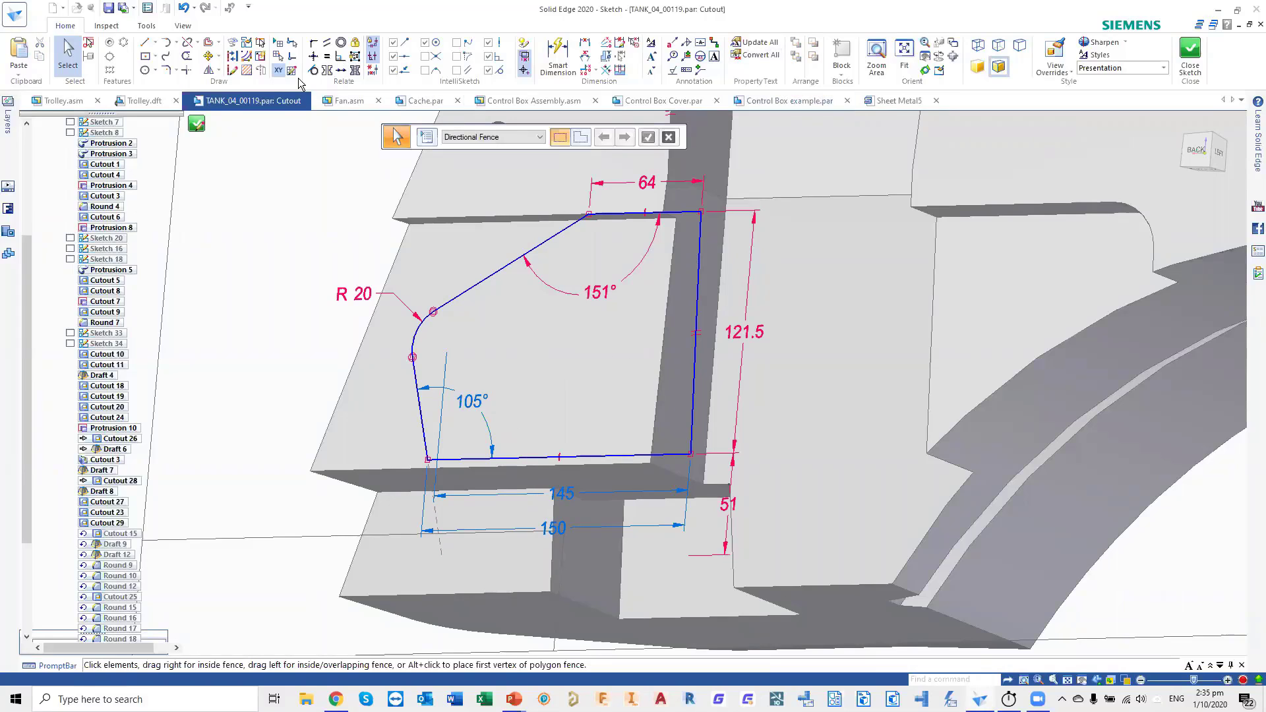
- Make the profile's slanted side collinear with the side edge of the neighbouring pocket and close the sketch
{"action": "left_click", "coordinate": [341, 70]}
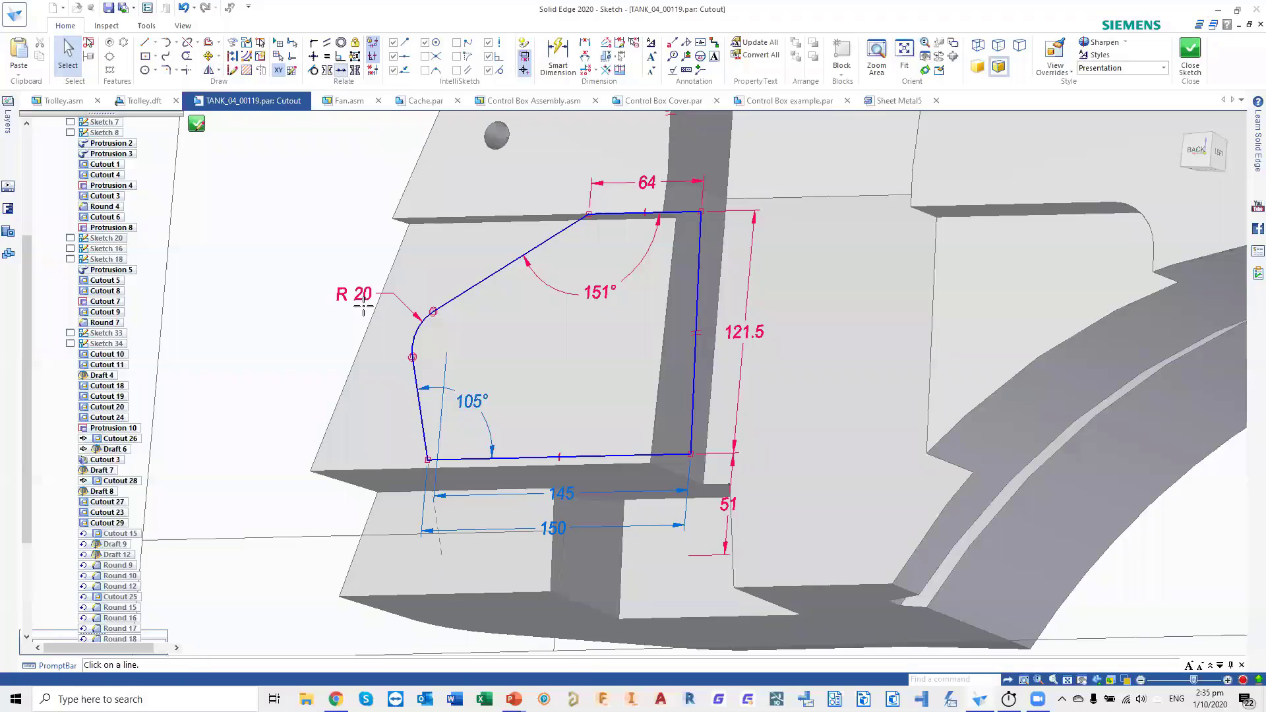
{"action": "left_click", "coordinate": [420, 408]}
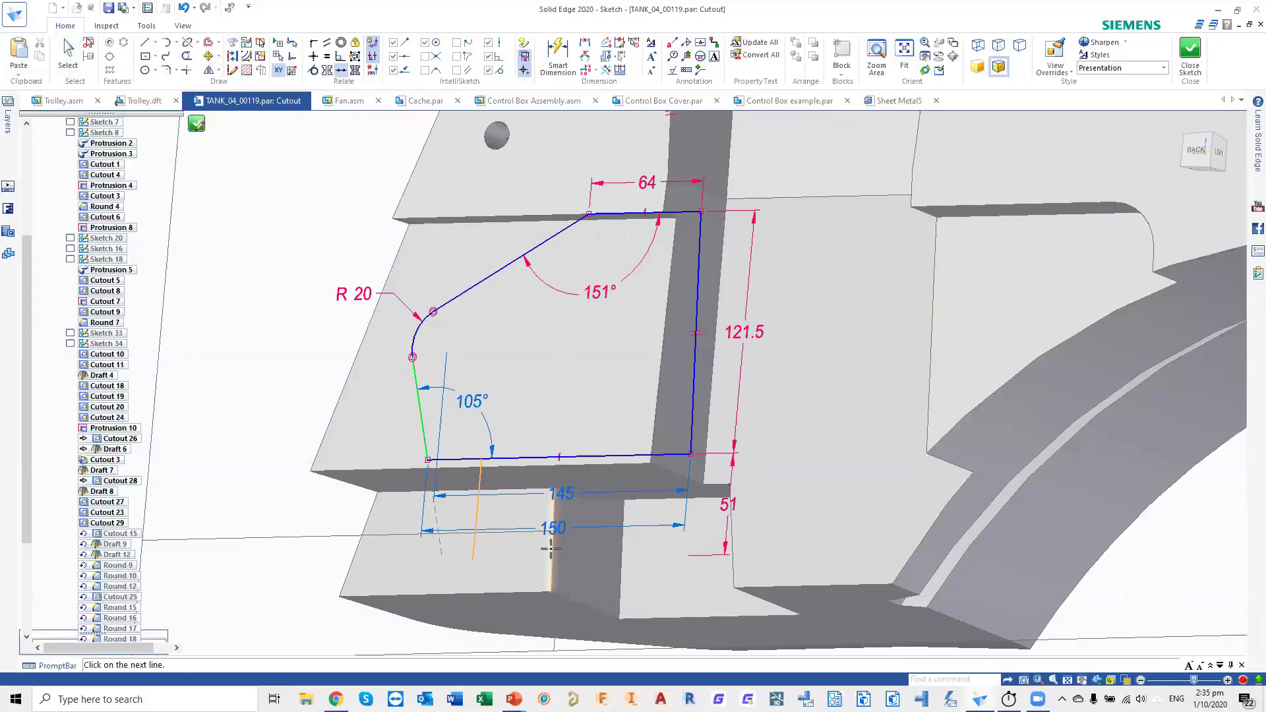
{"action": "left_click", "coordinate": [551, 549]}
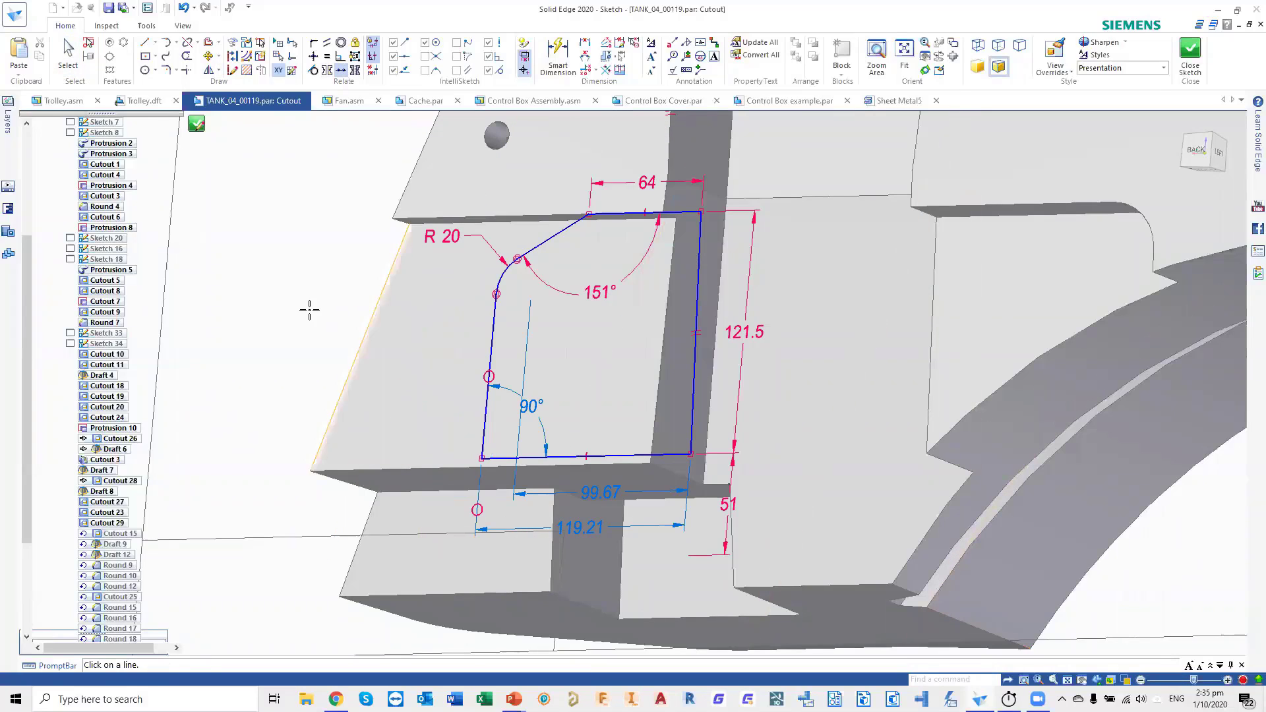
{"action": "left_click", "coordinate": [1190, 54]}
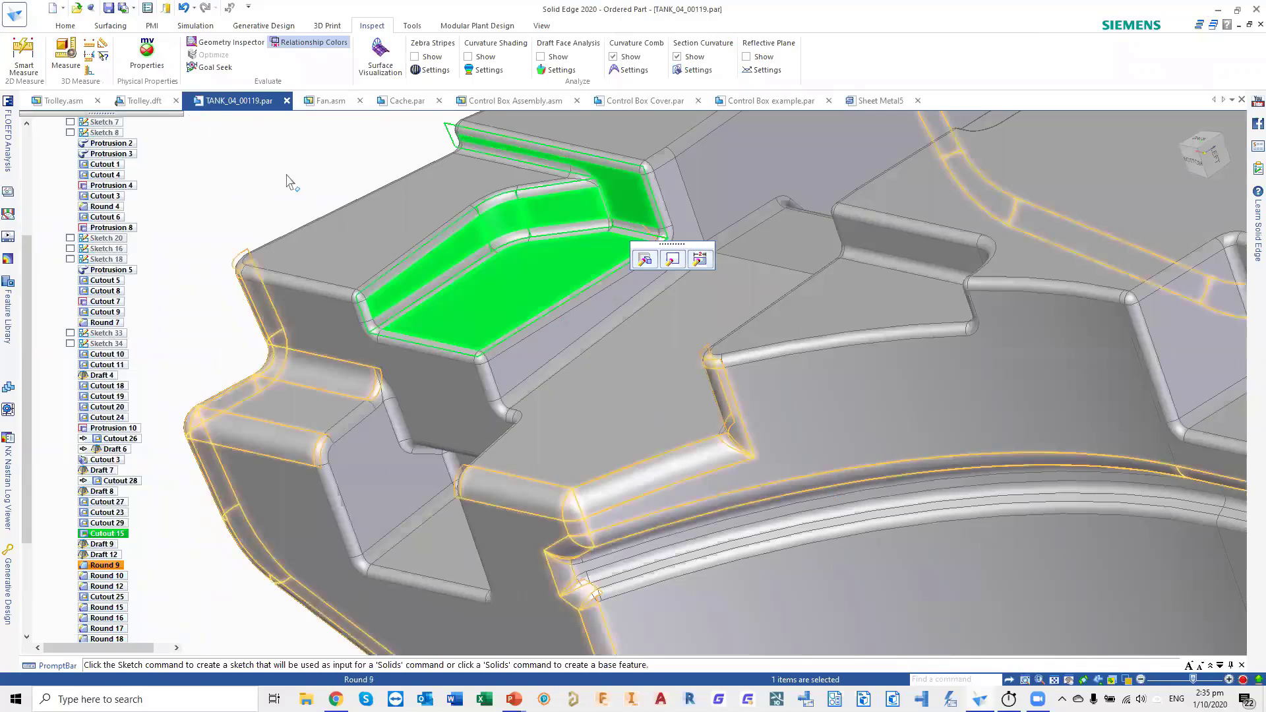
{"action": "key", "text": "Escape"}
- Measure the angle between the polygonal recess's realigned side wall and the matching wall of the neighbouring pocket
{"action": "middle_click_drag", "start_coordinate": [697, 392], "coordinate": [709, 396]}
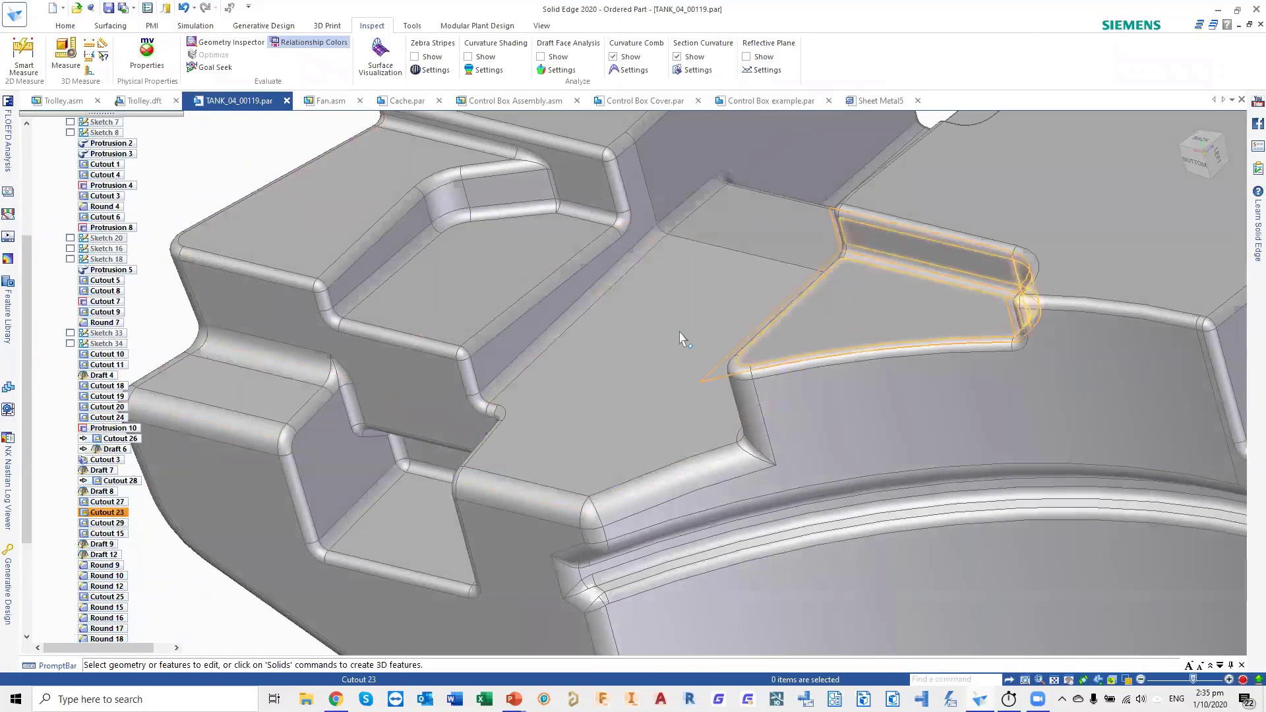
{"action": "middle_click_drag", "start_coordinate": [672, 334], "coordinate": [788, 331], "text": "shift"}
{"action": "middle_click", "coordinate": [787, 330]}
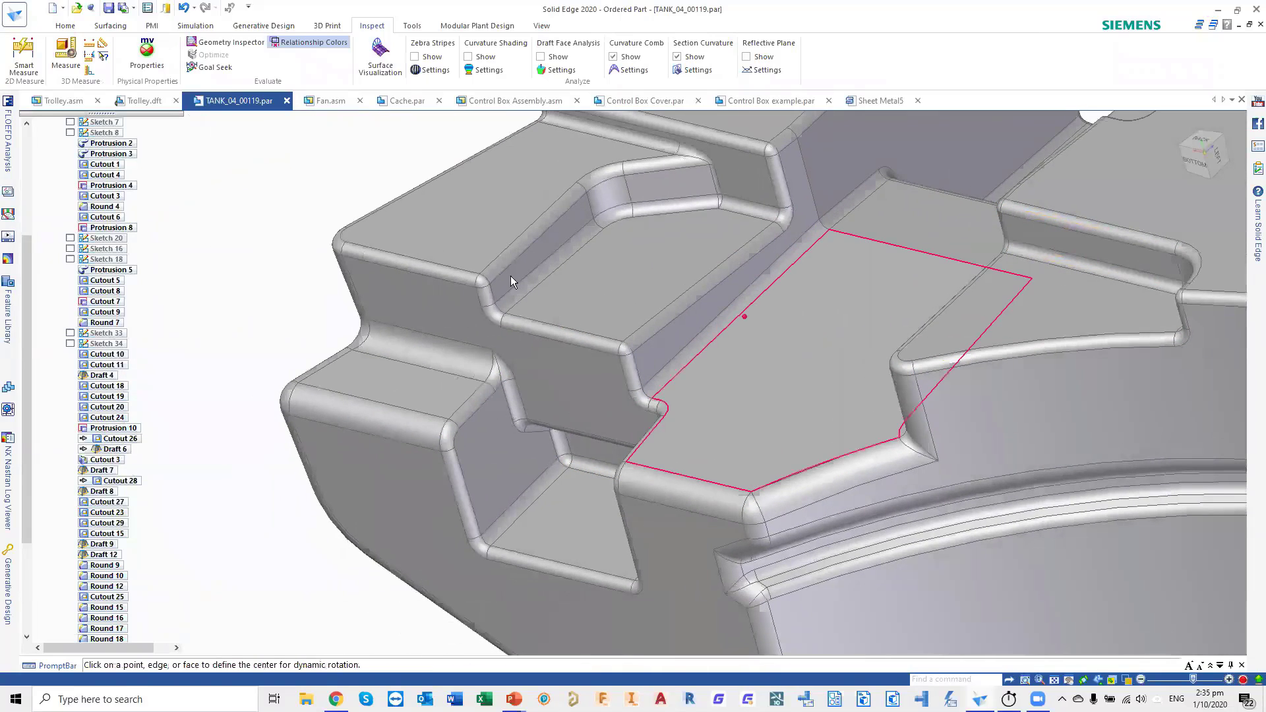
{"action": "left_click", "coordinate": [400, 234]}
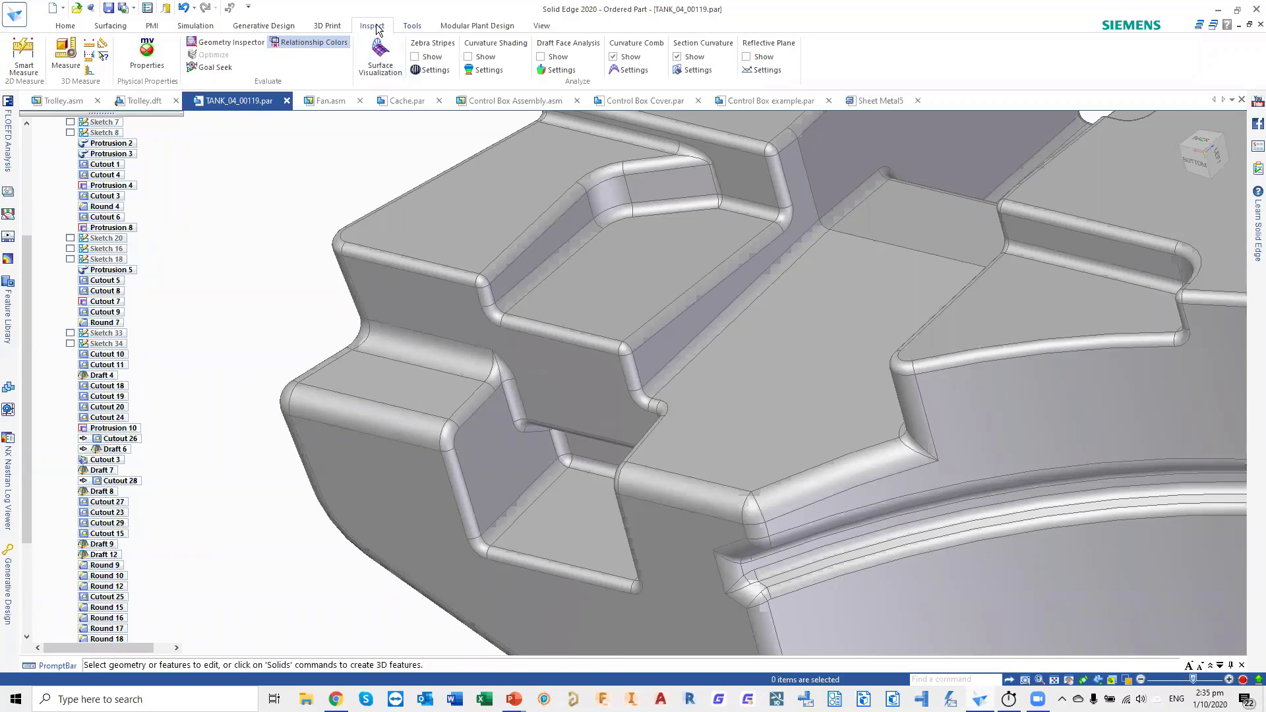
{"action": "left_click", "coordinate": [66, 56]}
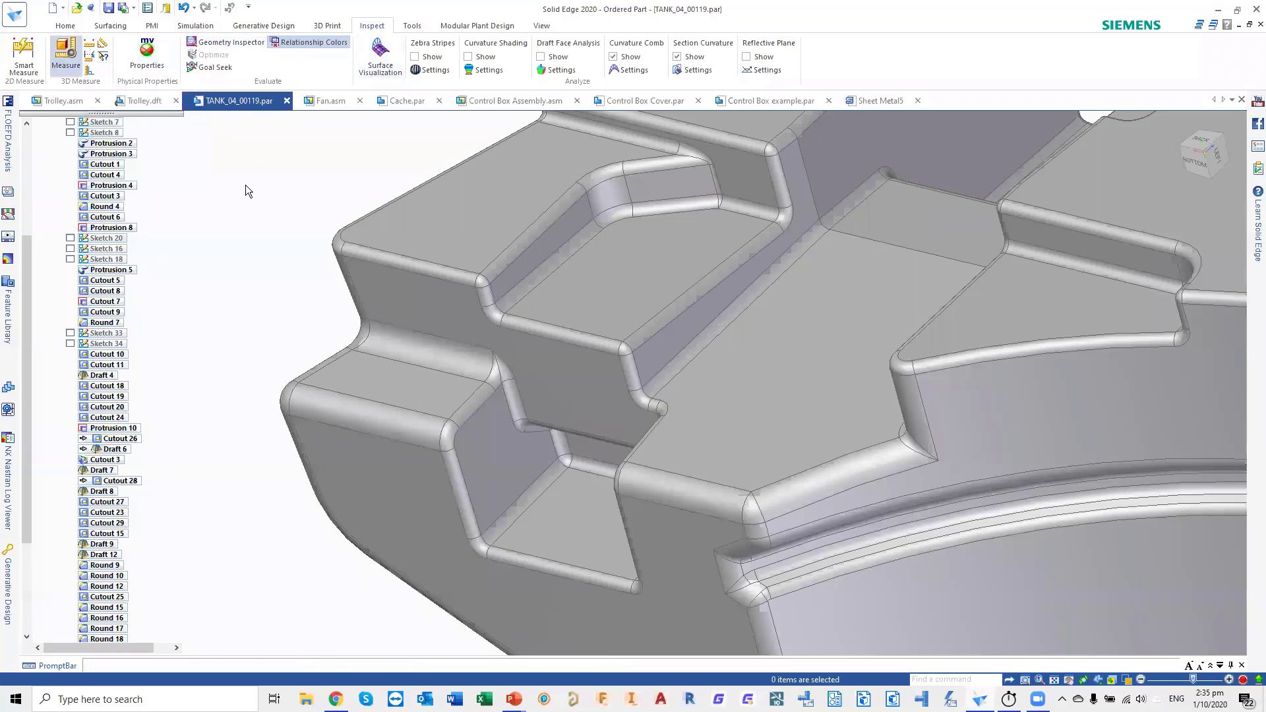
{"action": "left_click", "coordinate": [526, 267]}
{"action": "left_click", "coordinate": [497, 454]}
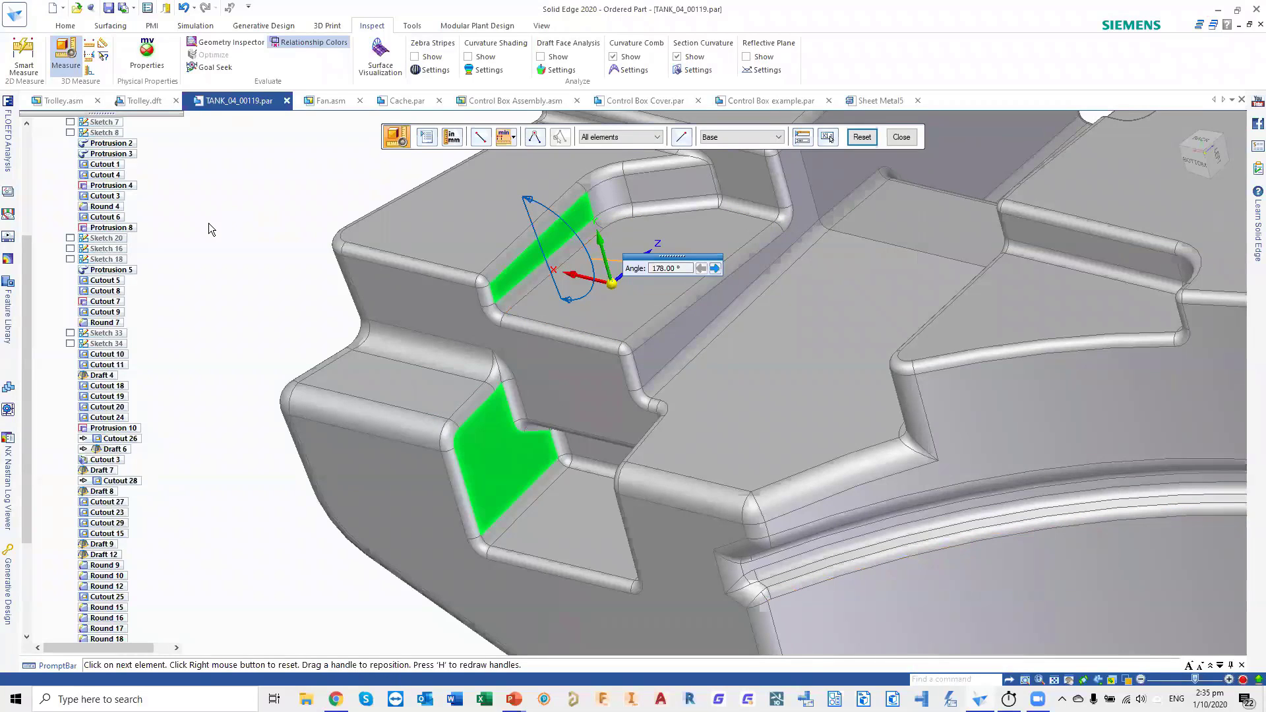
{"action": "key", "text": "Escape"}
{"action": "key", "text": "Escape"}
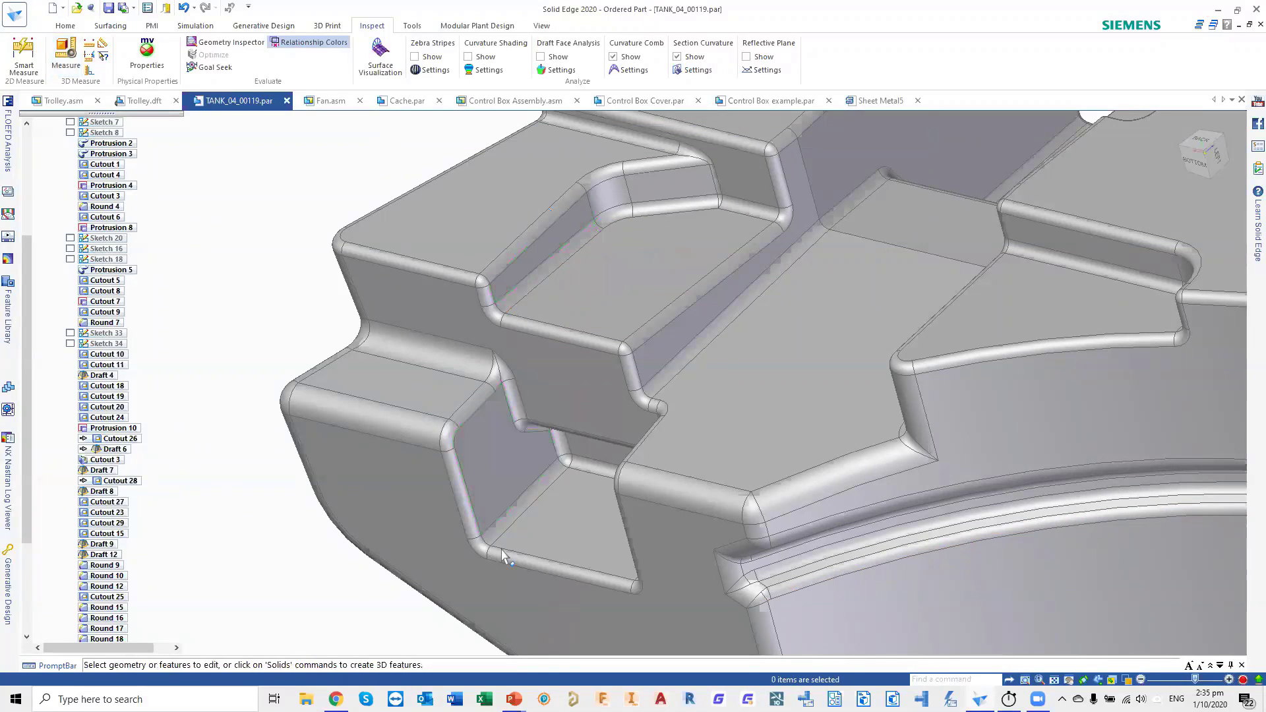
- Edit Draft 12 to include the polygonal recess's chain of side walls at a 2° draft angle and finish the feature
{"action": "left_click", "coordinate": [498, 450]}
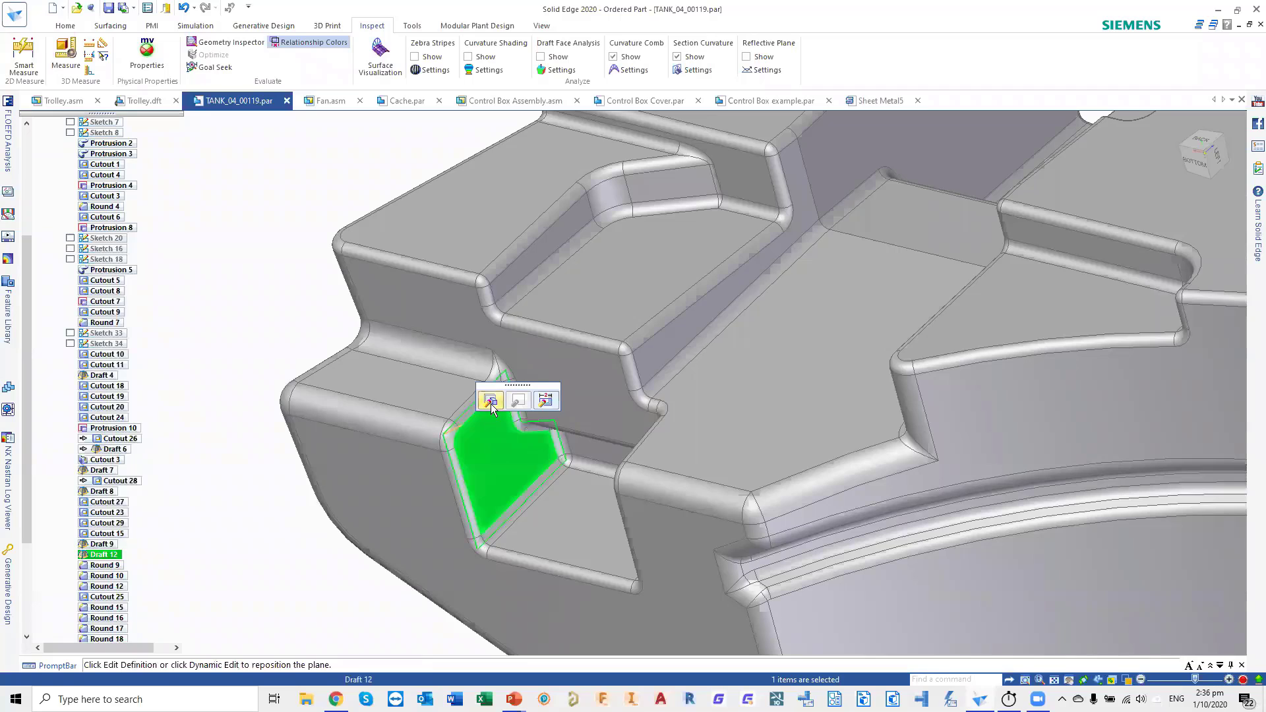
{"action": "left_click", "coordinate": [491, 400]}
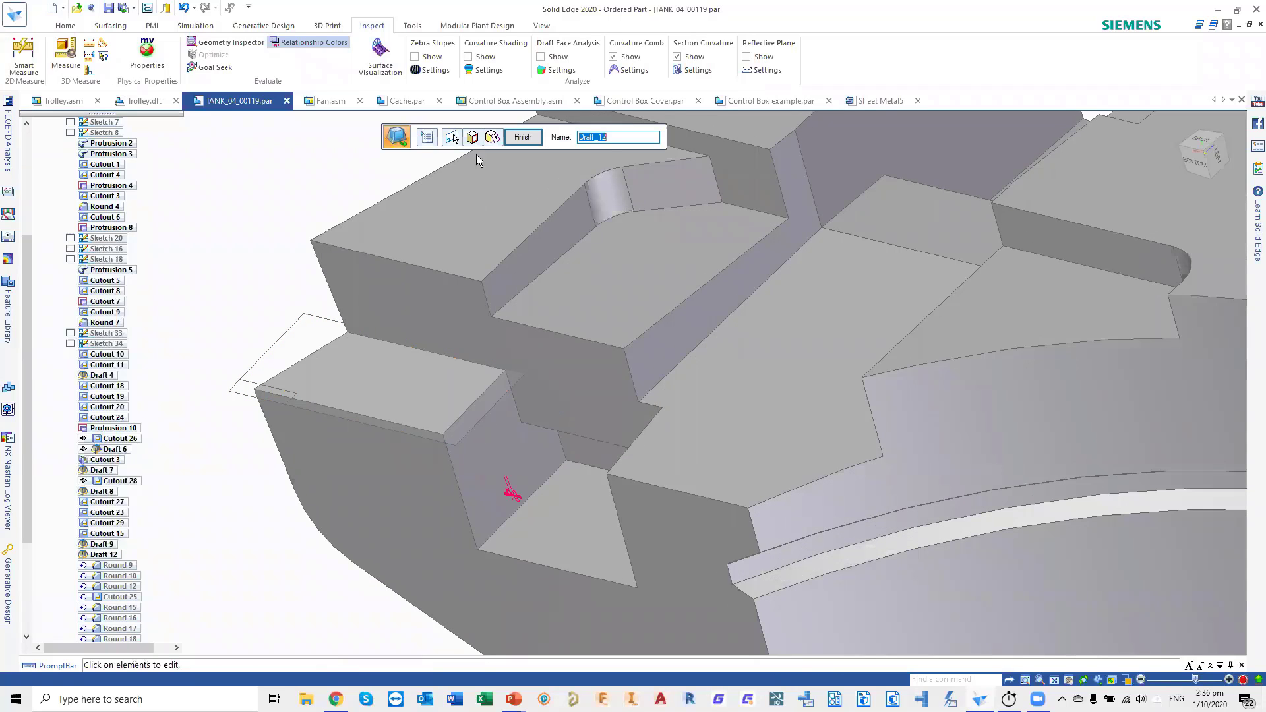
{"action": "left_click", "coordinate": [473, 136]}
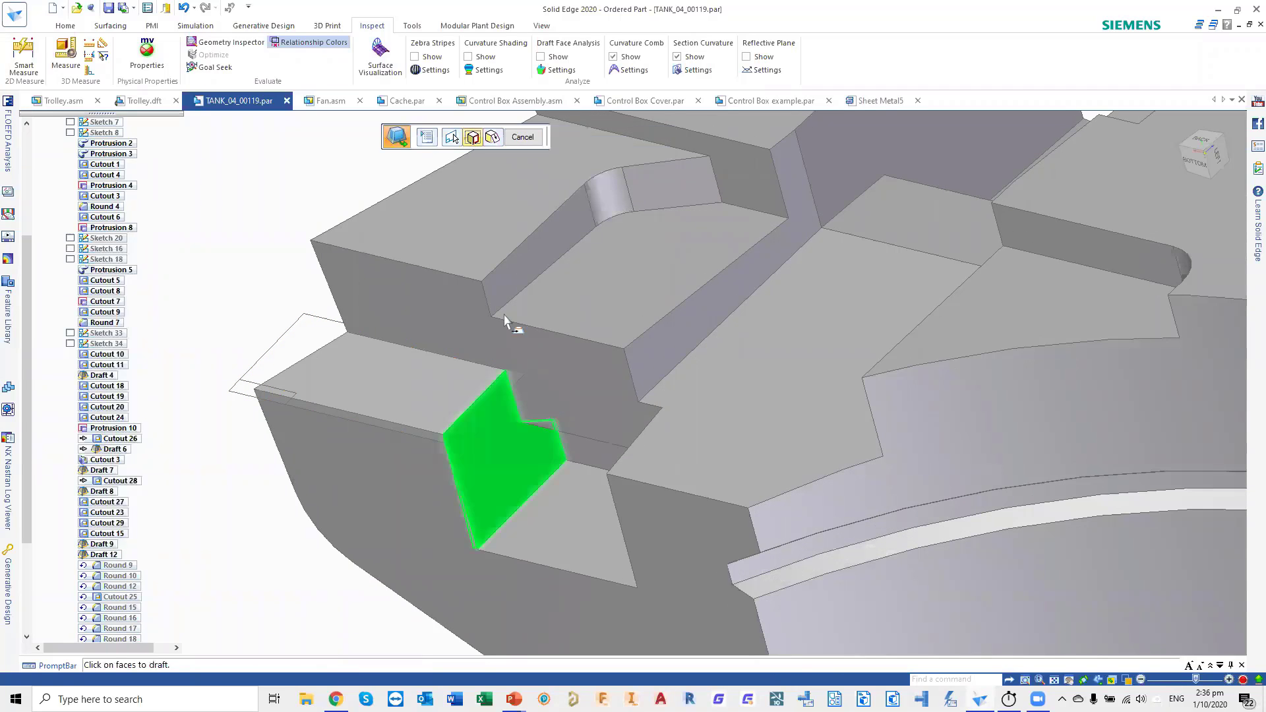
{"action": "left_click", "coordinate": [535, 263]}
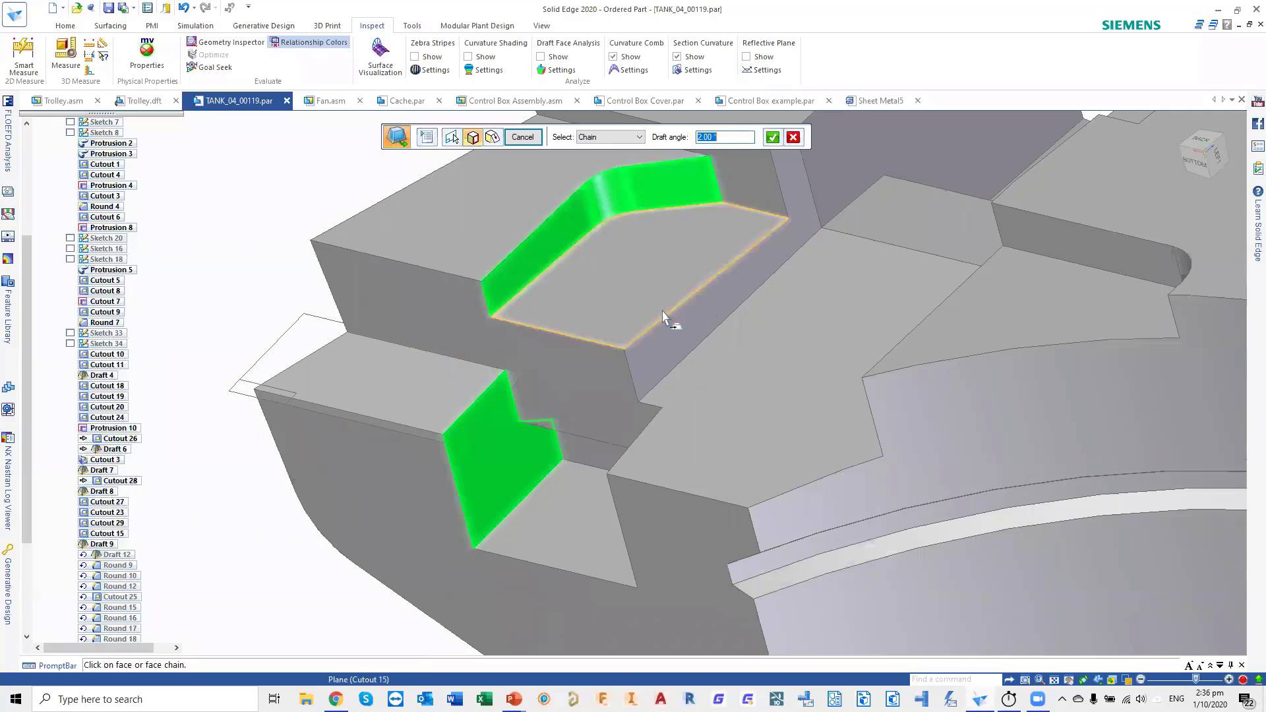
{"action": "left_click", "coordinate": [771, 137]}
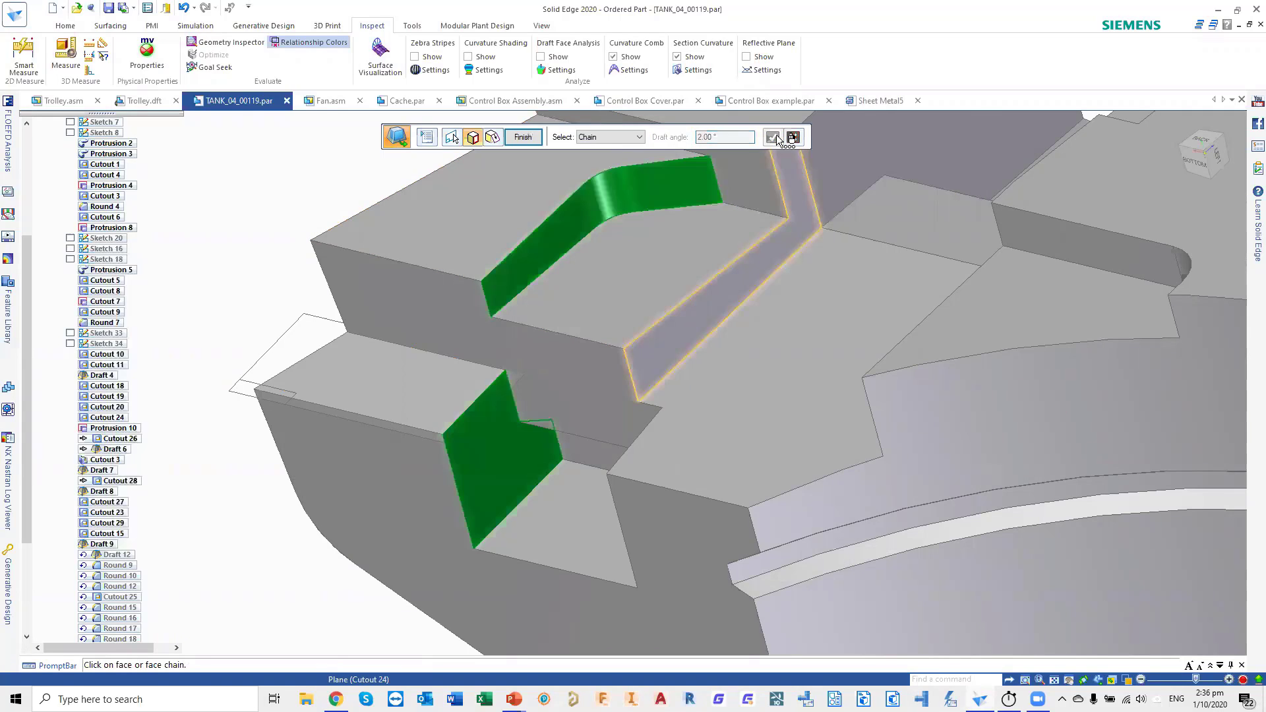
{"action": "right_click", "coordinate": [231, 188]}
{"action": "right_click", "coordinate": [230, 188]}
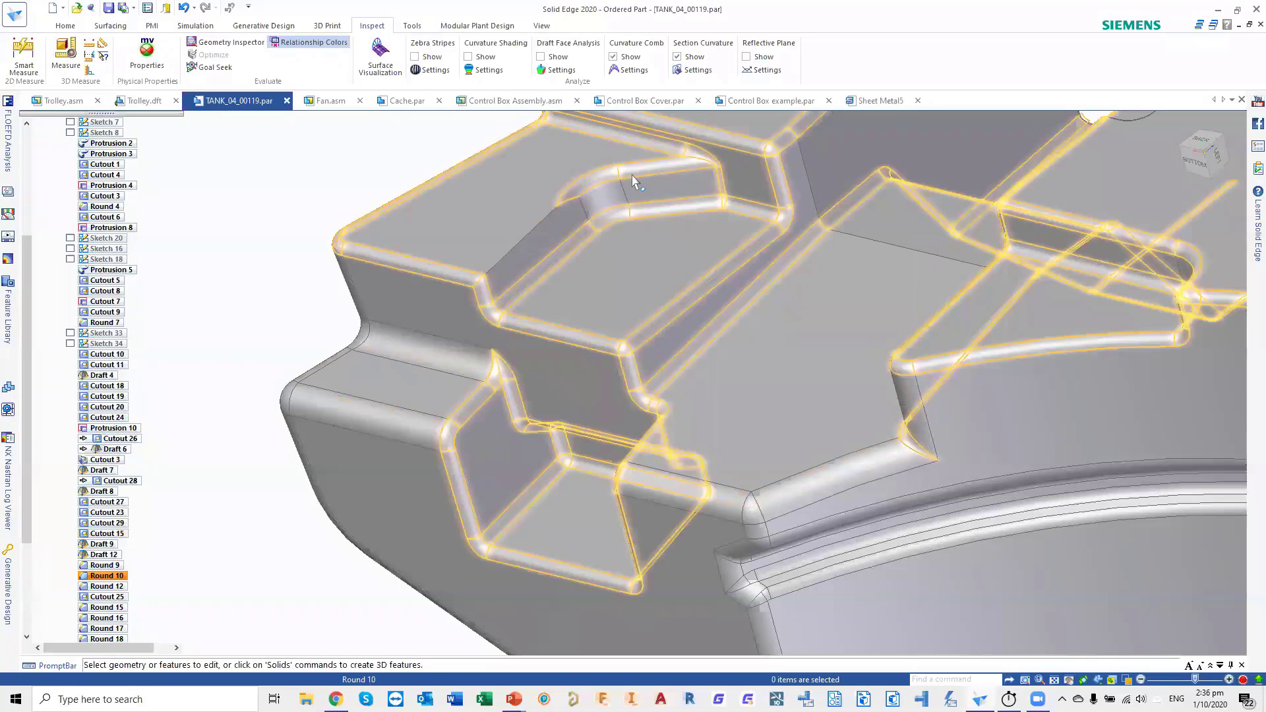
- Review the edge selection of Round 10, the 5 mm round along the pocket edges, and finish the feature
{"action": "left_click", "coordinate": [674, 171]}
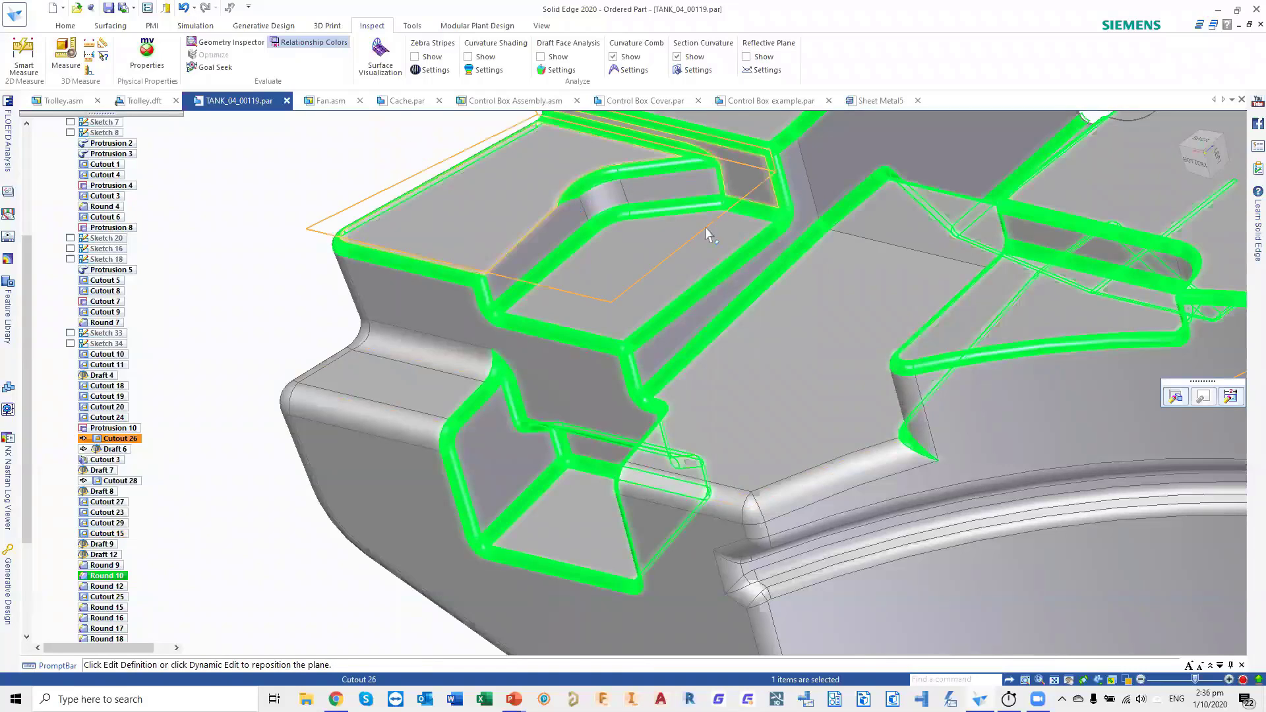
{"action": "left_click", "coordinate": [1177, 397]}
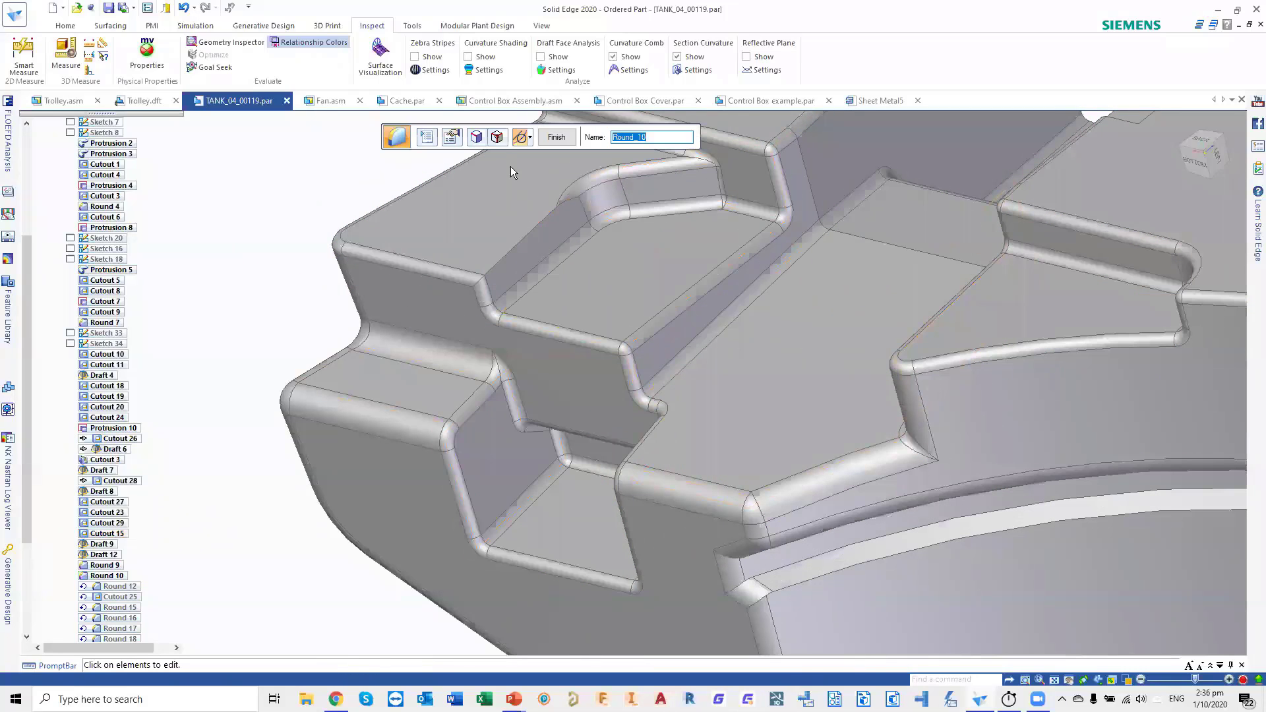
{"action": "left_click", "coordinate": [476, 137]}
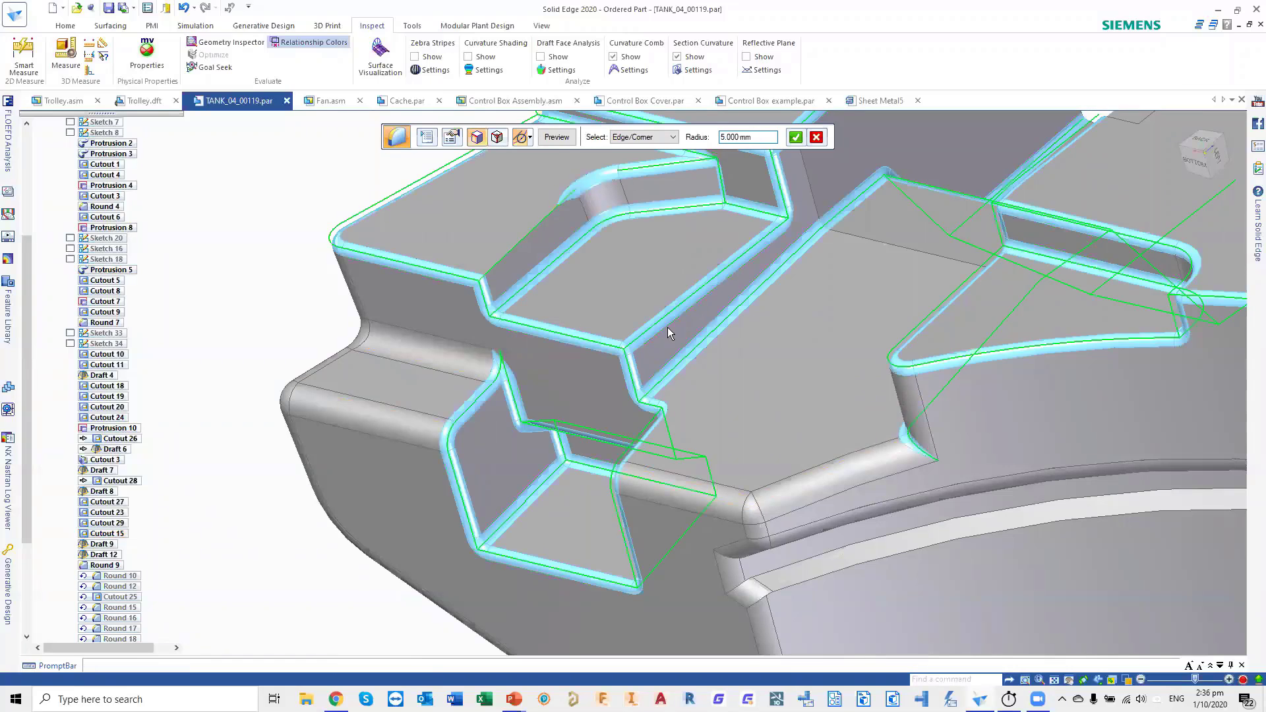
{"action": "right_click", "coordinate": [254, 173]}
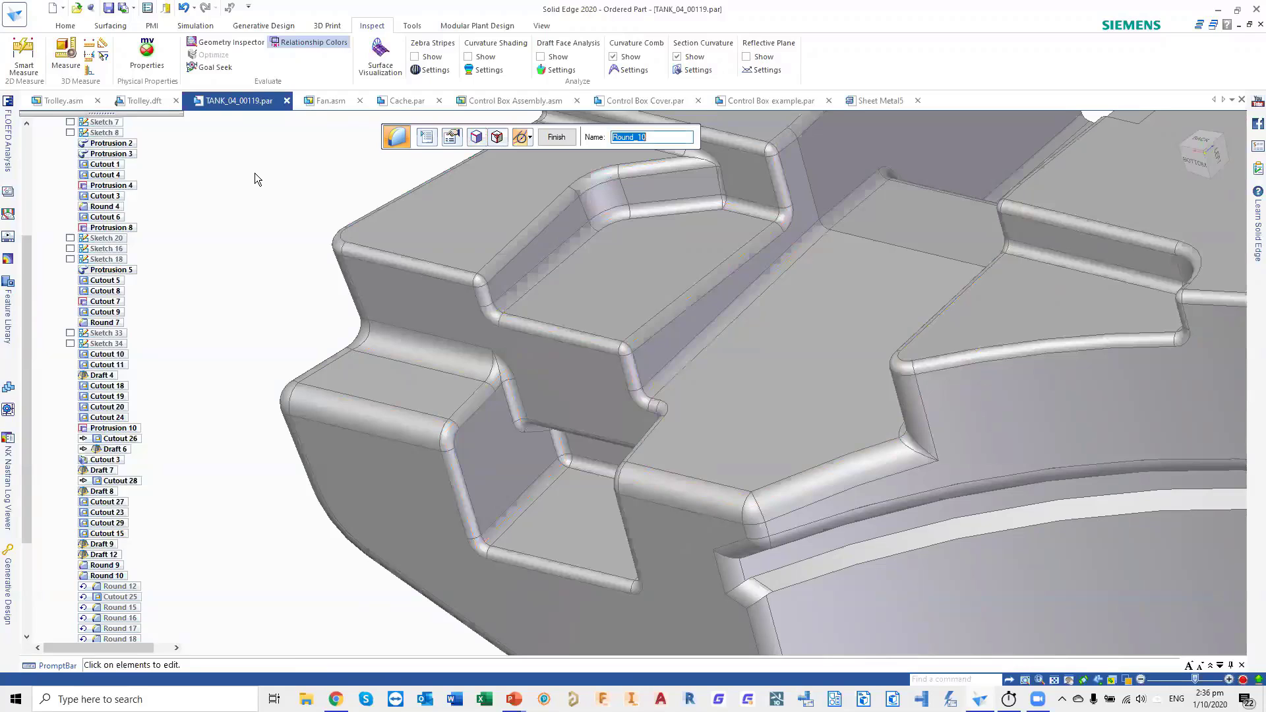
{"action": "right_click", "coordinate": [255, 172]}
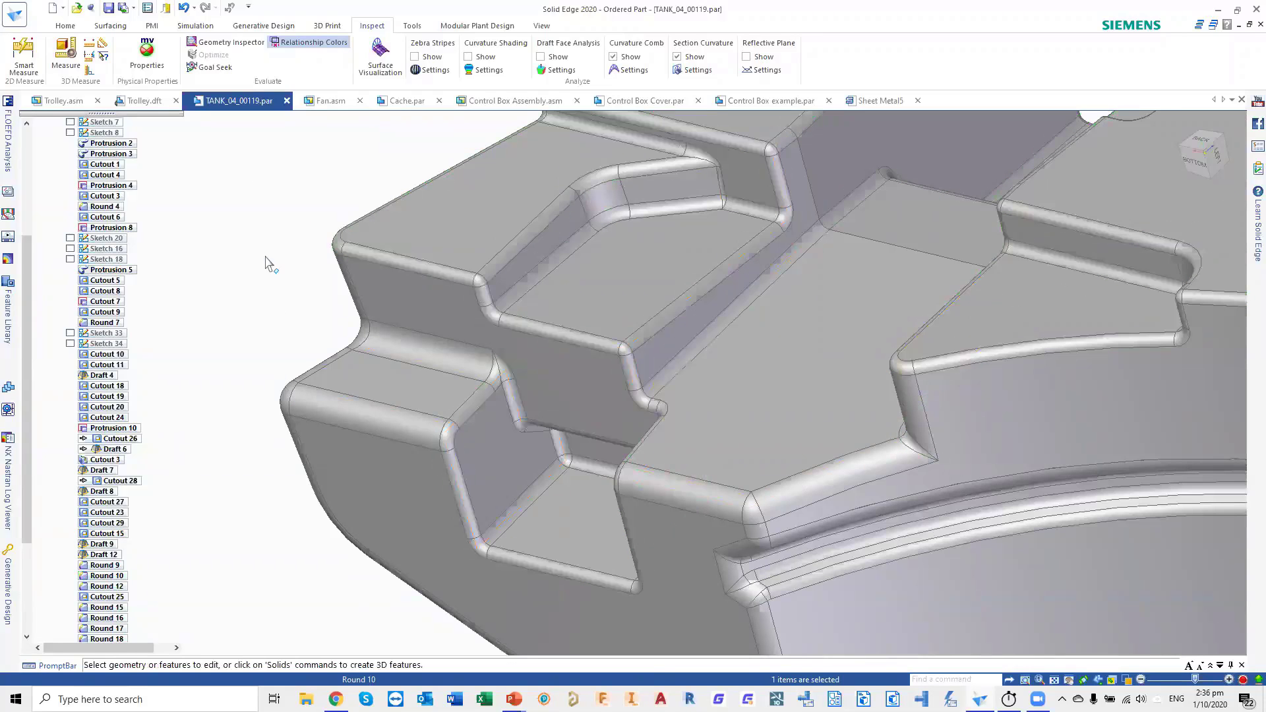
- Examine the updated pockets and rounds up close and across the whole back of the tank part
{"action": "scroll", "coordinate": [994, 407], "scroll_direction": "up", "scroll_amount": 3}
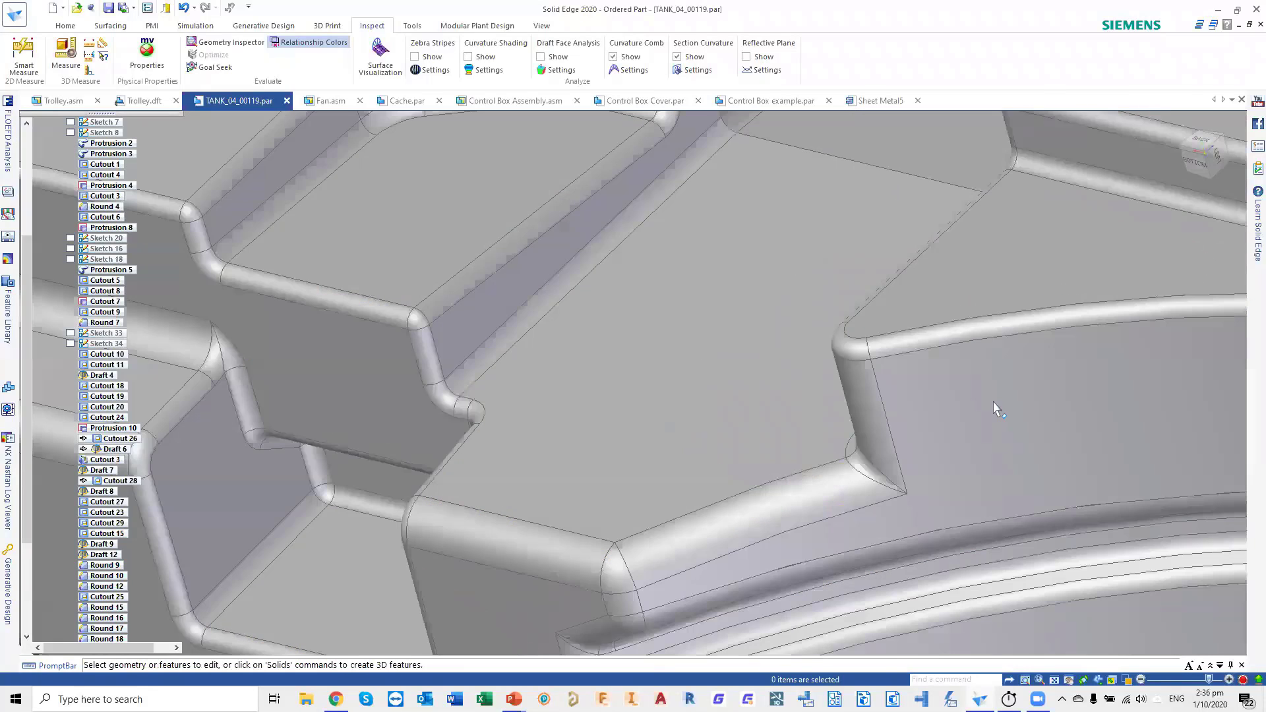
{"action": "scroll", "coordinate": [994, 406], "scroll_direction": "down", "scroll_amount": 6}
{"action": "middle_click_drag", "start_coordinate": [994, 407], "coordinate": [830, 489], "text": "shift"}
{"action": "scroll", "coordinate": [864, 472], "scroll_direction": "up", "scroll_amount": 2}
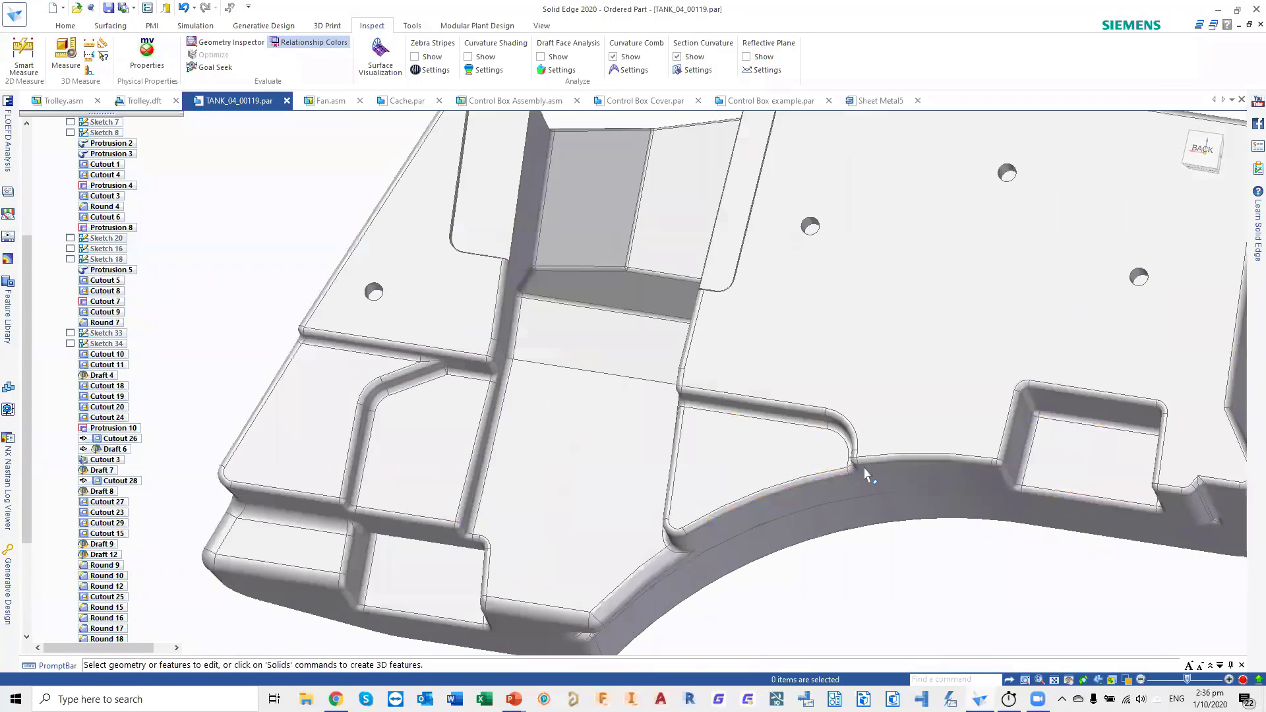
{"action": "scroll", "coordinate": [865, 473], "scroll_direction": "down", "scroll_amount": 4}
{"action": "scroll", "coordinate": [865, 468], "scroll_direction": "down", "scroll_amount": 2}
{"action": "scroll", "coordinate": [889, 490], "scroll_direction": "up", "scroll_amount": 1}
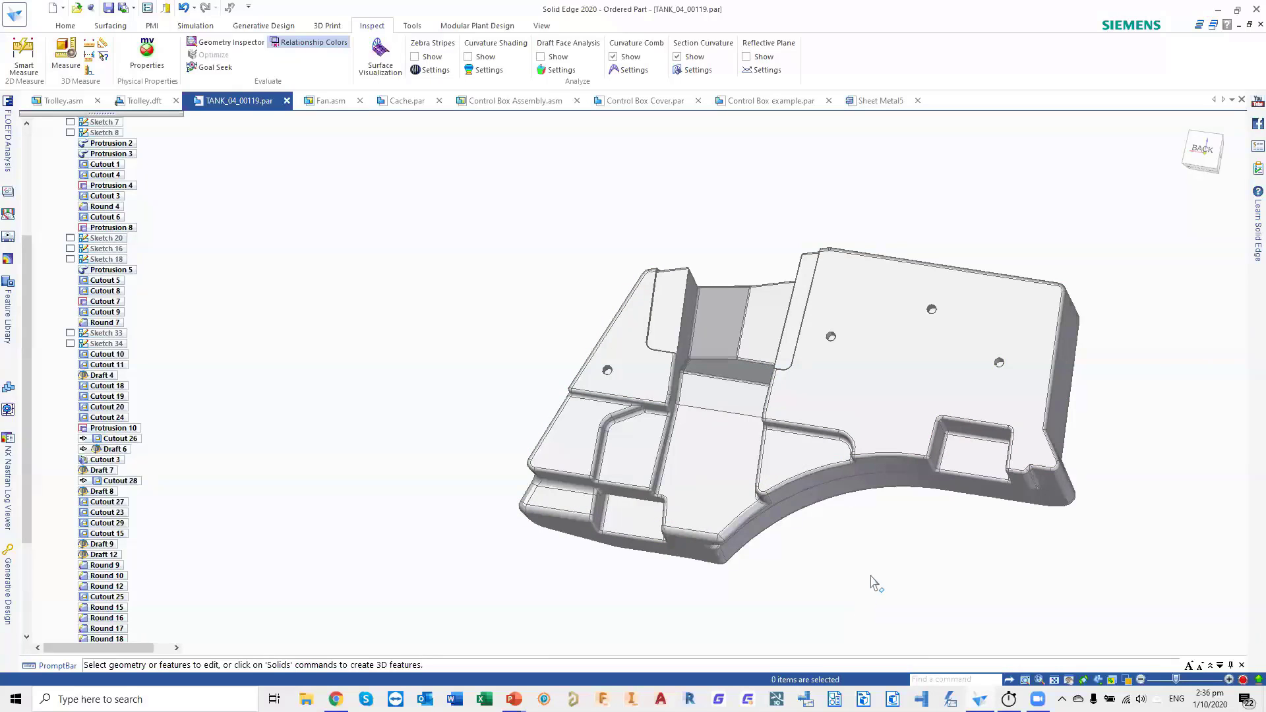
{"action": "middle_click_drag", "start_coordinate": [877, 563], "coordinate": [850, 548]}
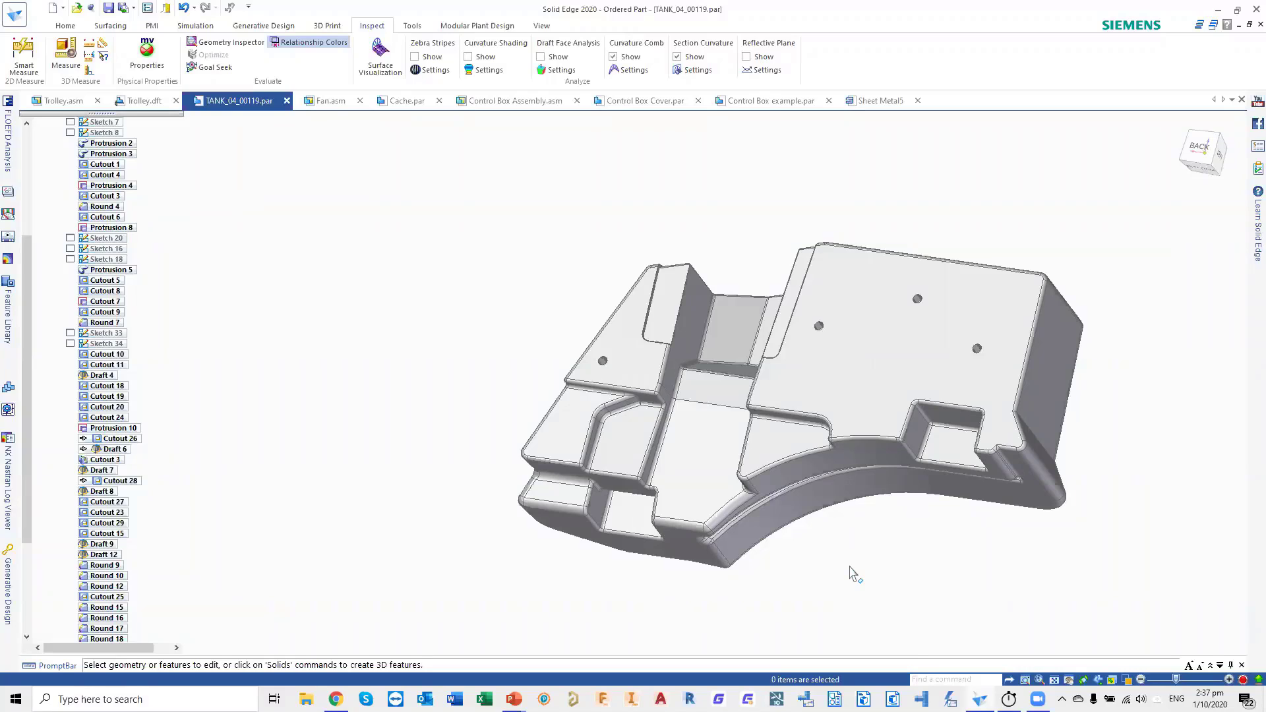
{"action": "left_click", "coordinate": [680, 551]}
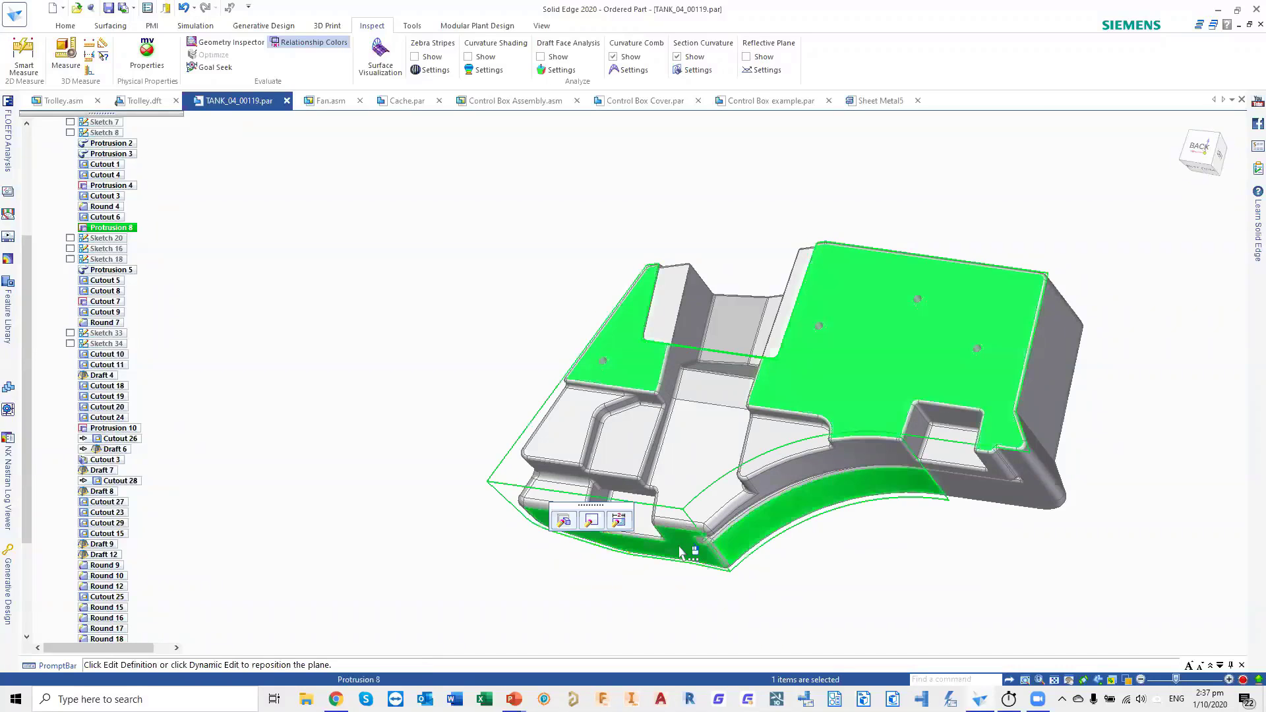
{"action": "left_click", "coordinate": [565, 521]}
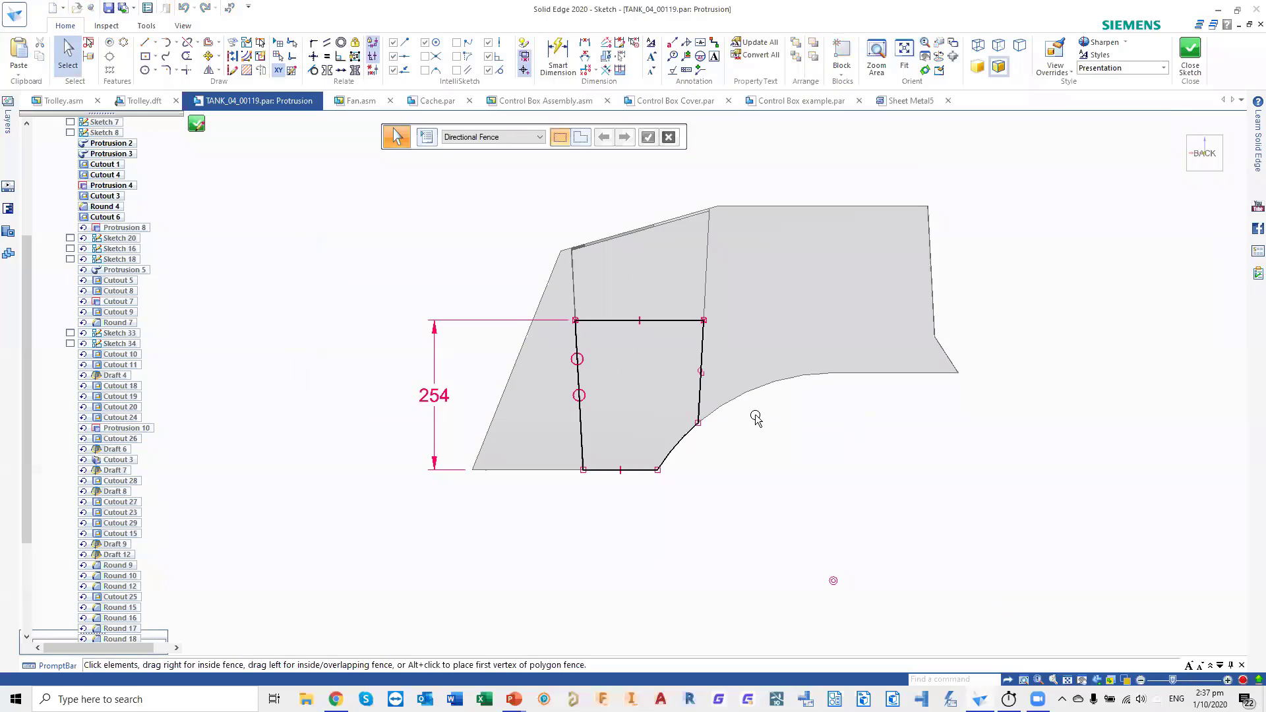
{"action": "scroll", "coordinate": [755, 419], "scroll_direction": "up", "scroll_amount": 1}
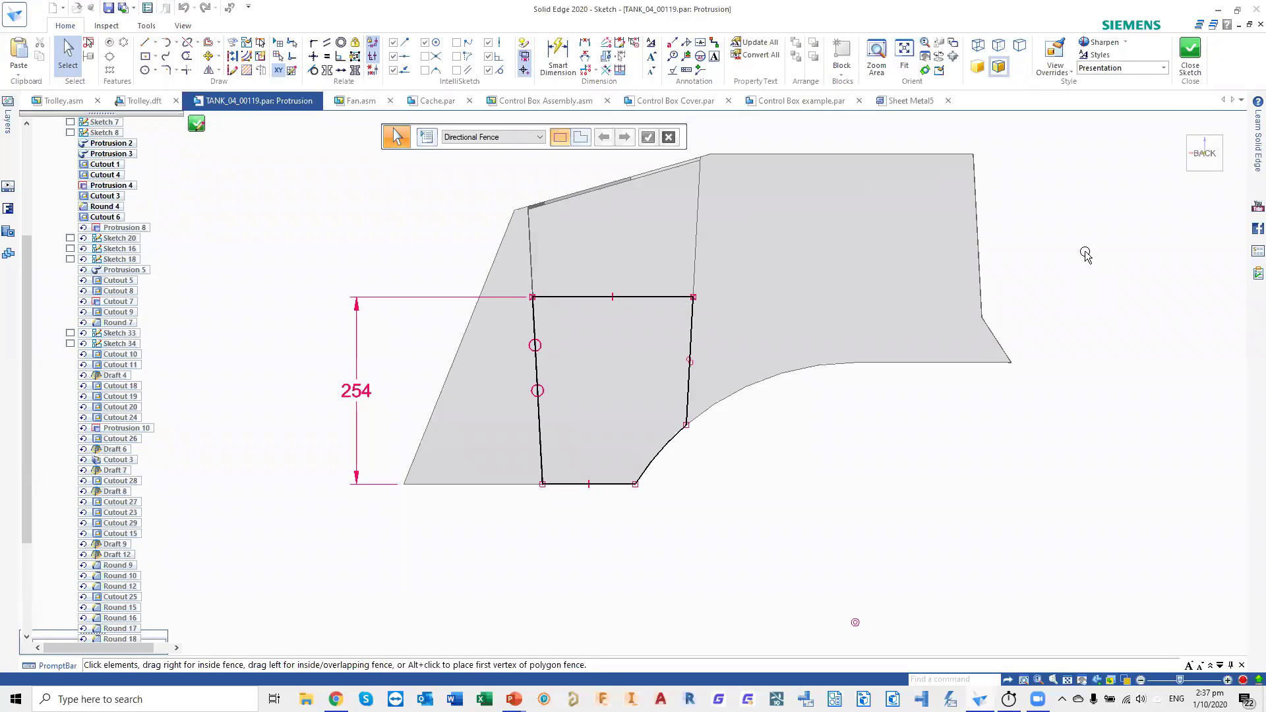
{"action": "left_click", "coordinate": [1190, 58]}
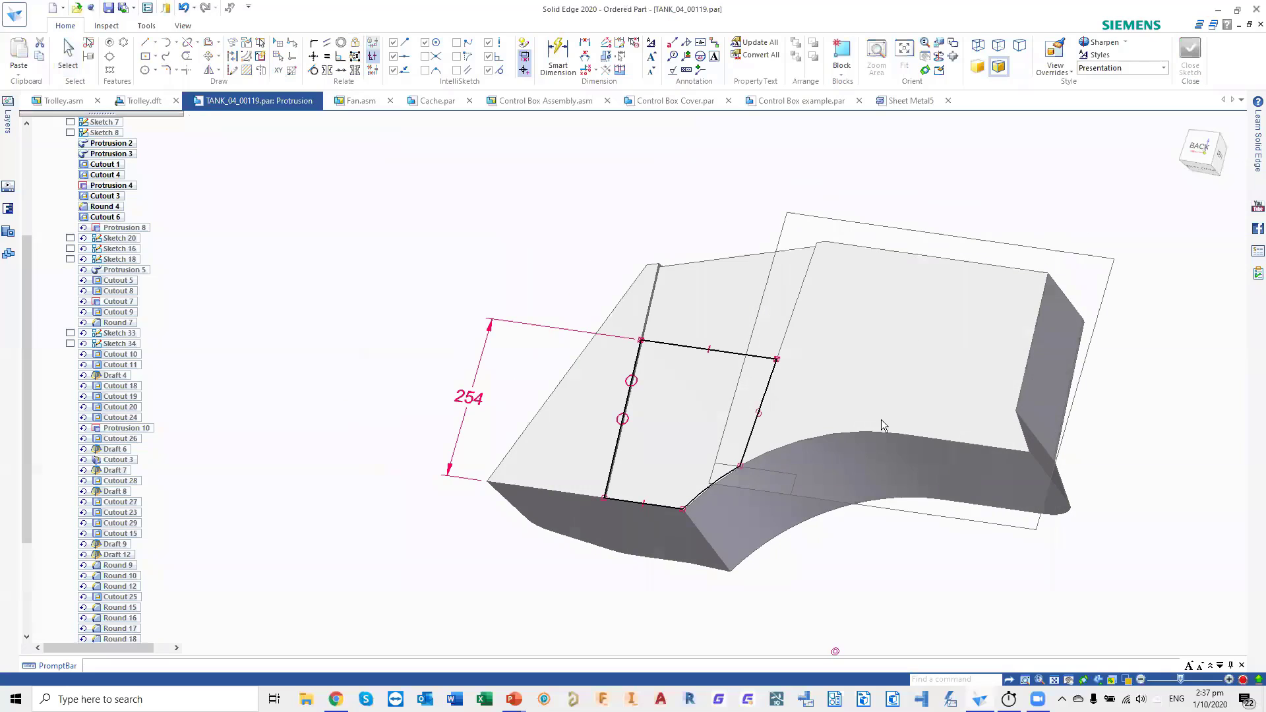
{"action": "key", "text": "Escape"}
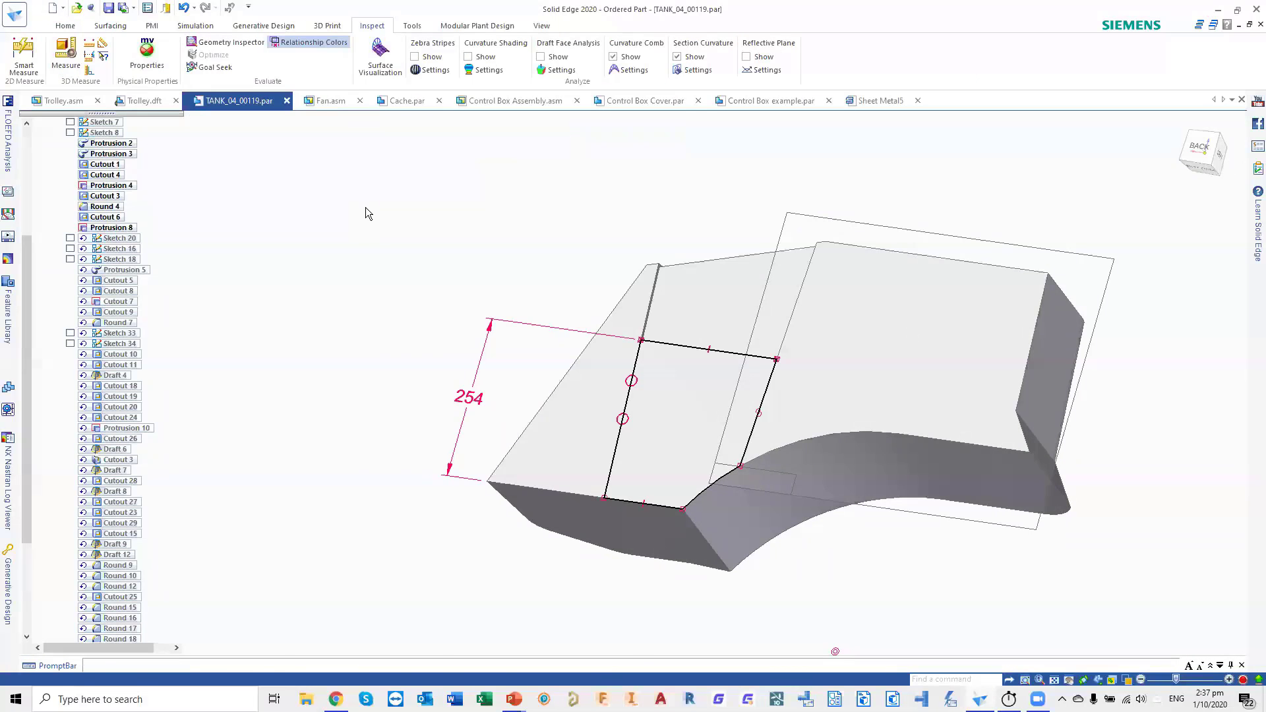
- Open the profile of Cutout 6 and add a Horizontal/Vertical dimension from the part's top edge to the profile's lower straight line
{"action": "right_click", "coordinate": [668, 547]}
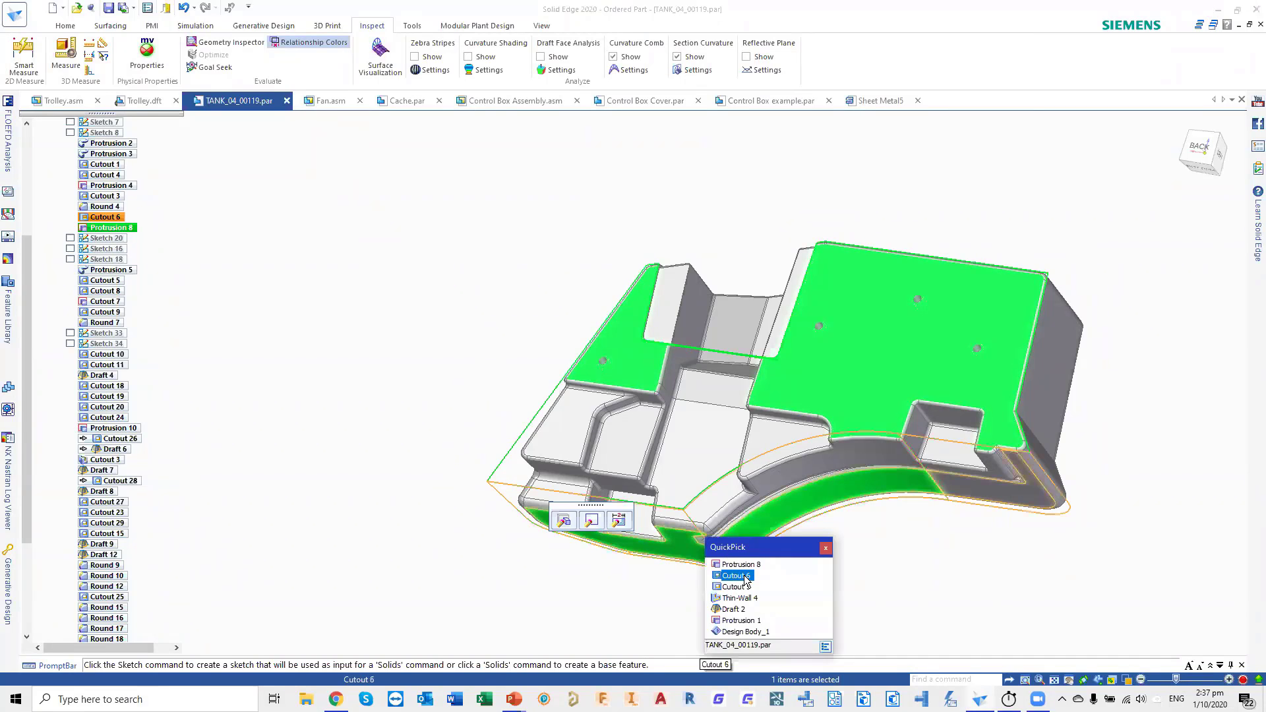
{"action": "left_click", "coordinate": [744, 576]}
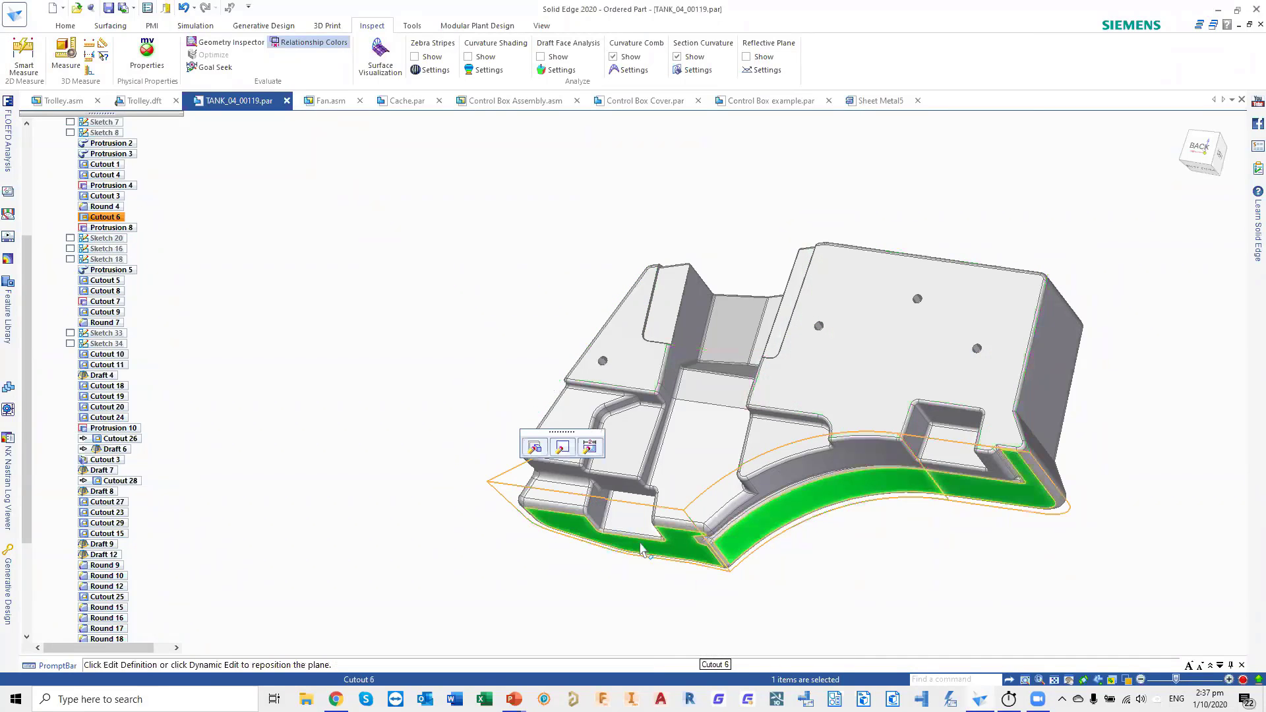
{"action": "left_click", "coordinate": [564, 450]}
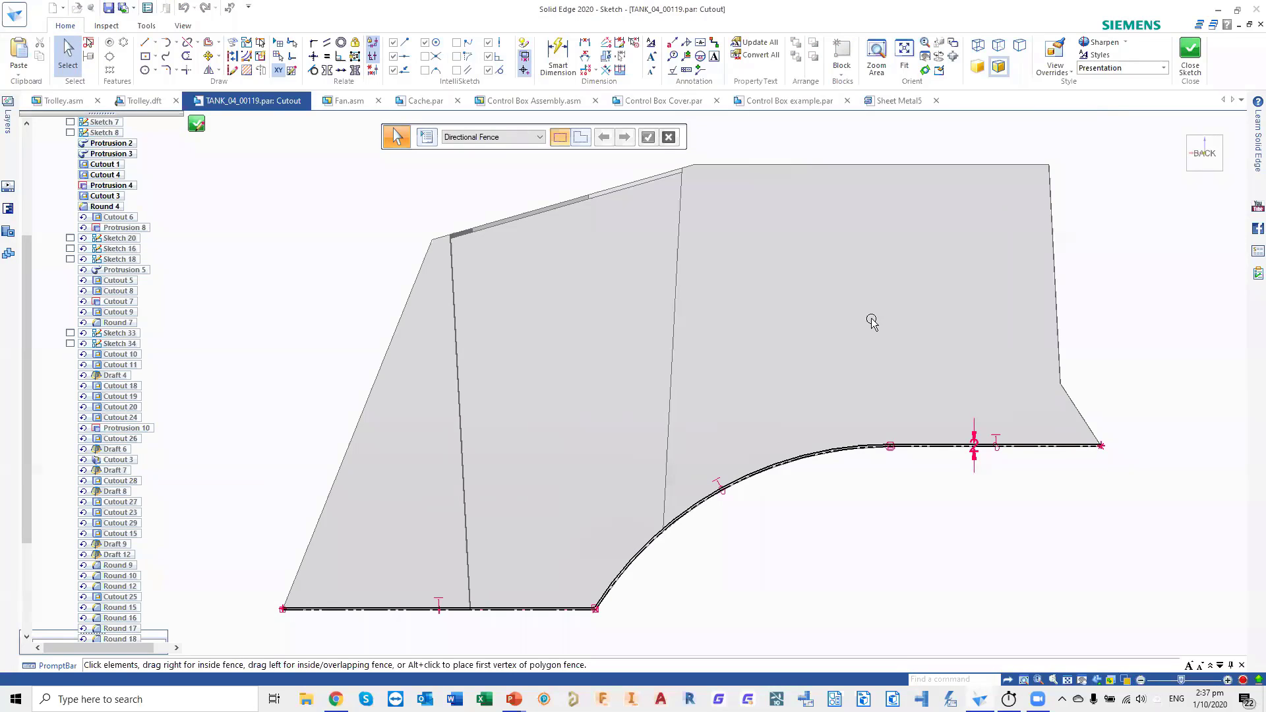
{"action": "right_click", "coordinate": [329, 295]}
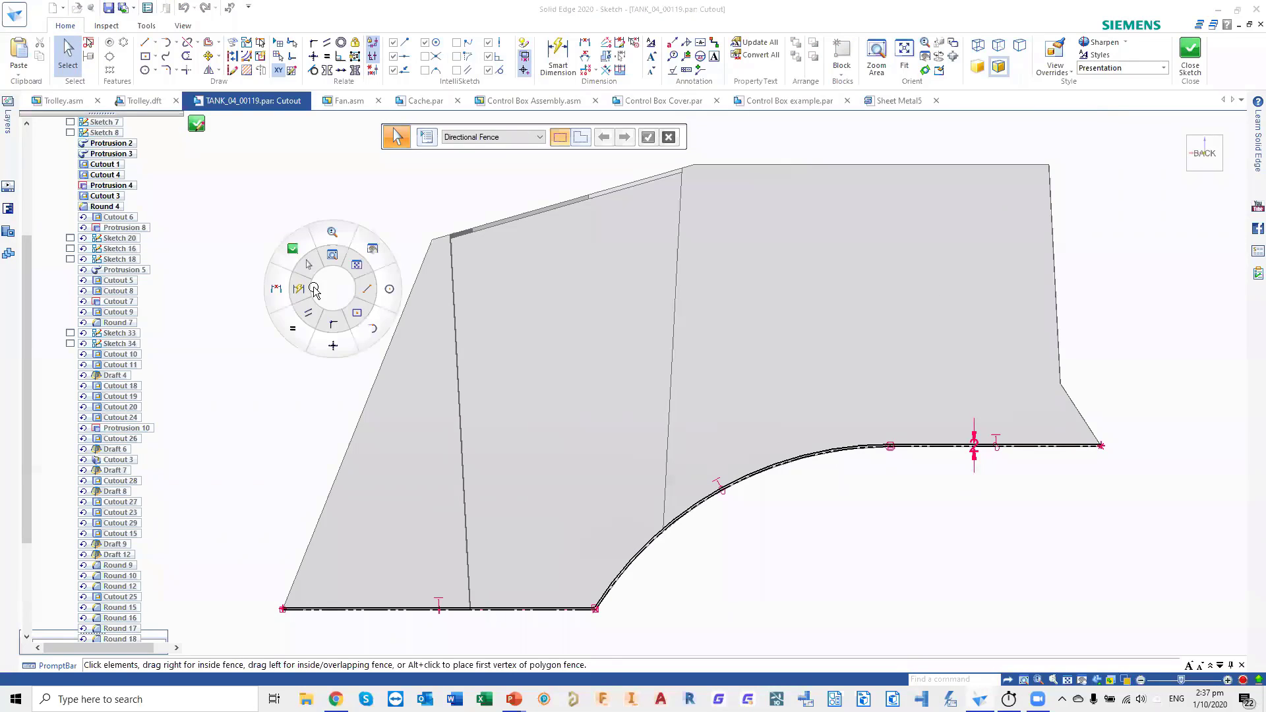
{"action": "left_click", "coordinate": [959, 166]}
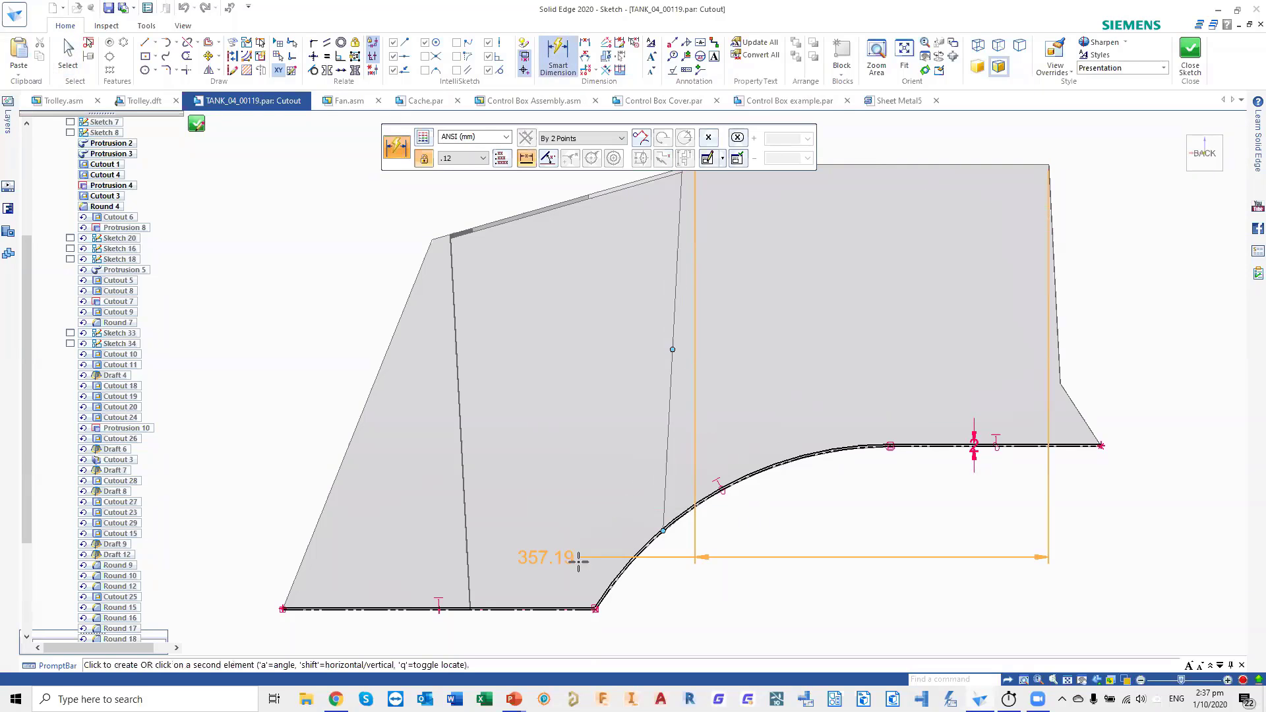
{"action": "left_click", "coordinate": [614, 599]}
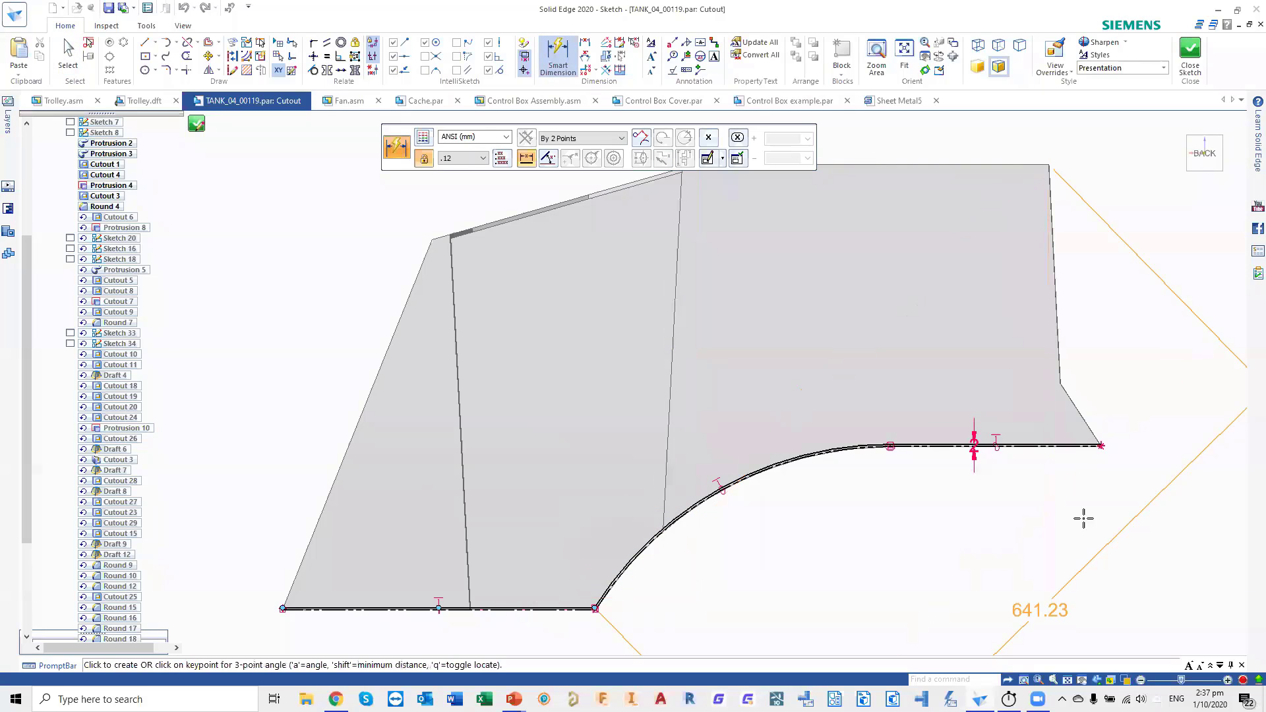
{"action": "left_click", "coordinate": [613, 141]}
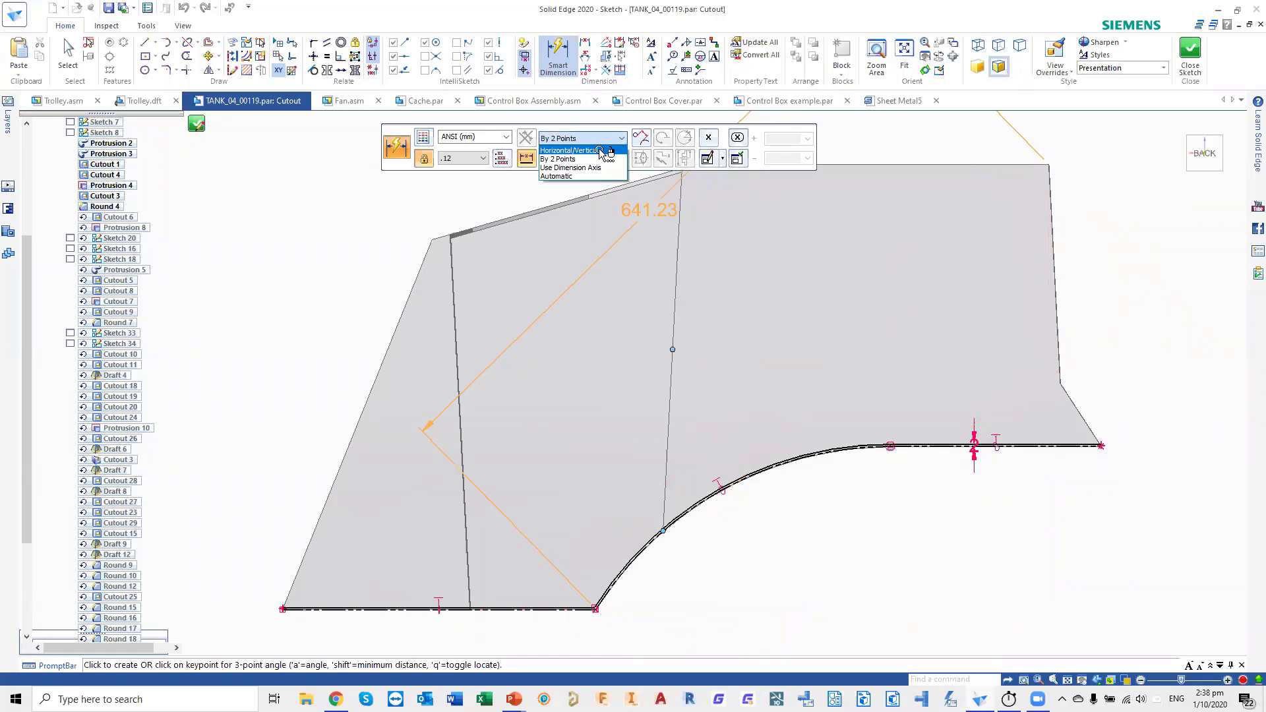
{"action": "left_click", "coordinate": [568, 157]}
{"action": "left_click", "coordinate": [1171, 409]}
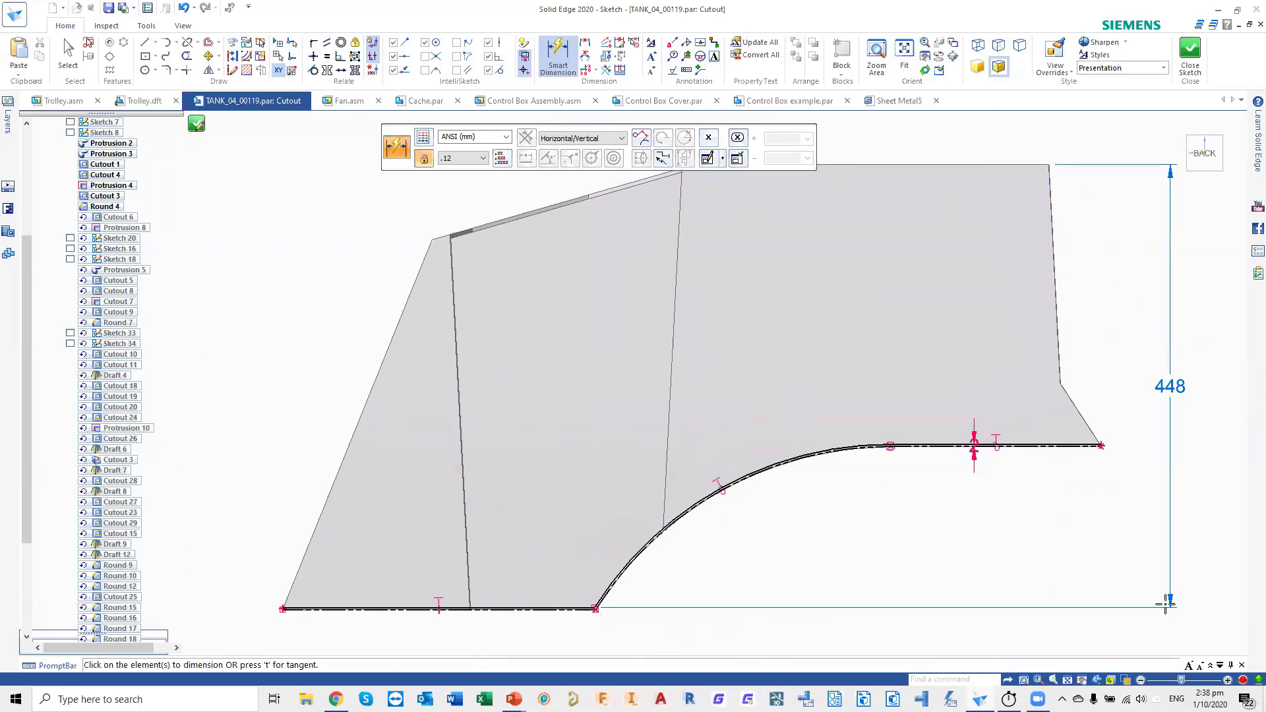
{"action": "key", "text": "Escape"}
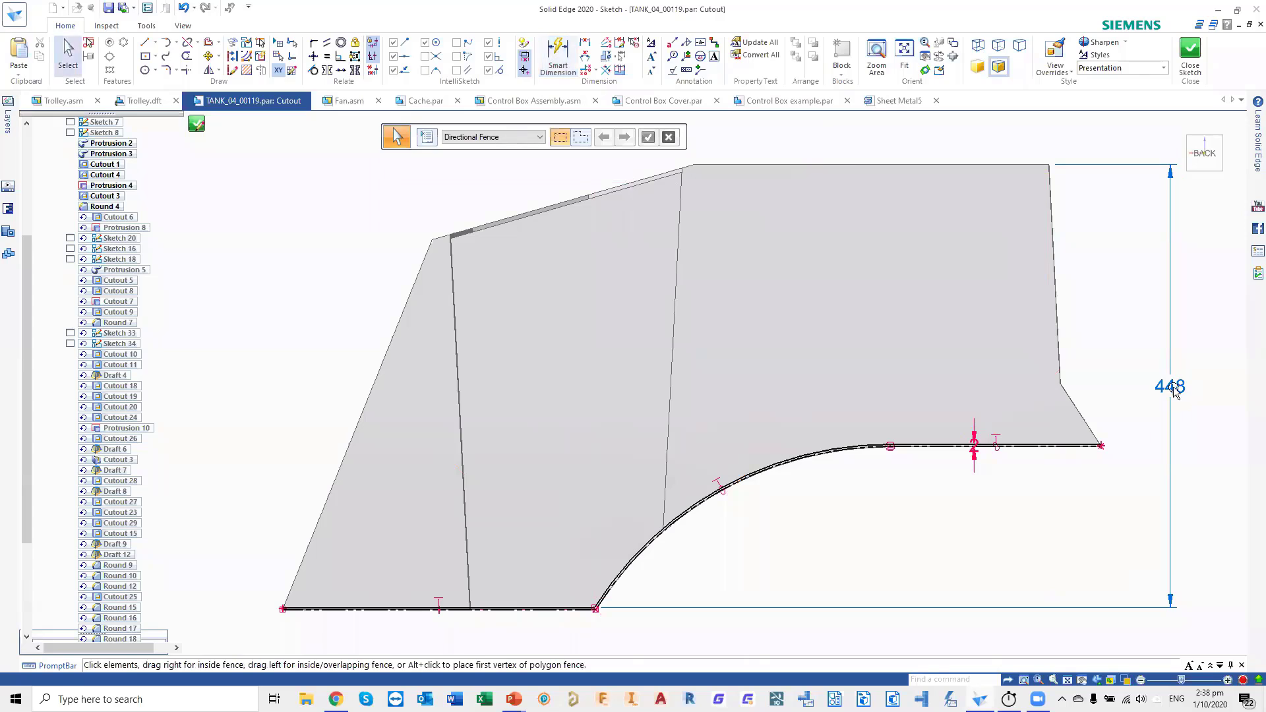
- Try to set the new vertical dimension to 425 mm and lock it as driving
{"action": "left_click", "coordinate": [1170, 386]}
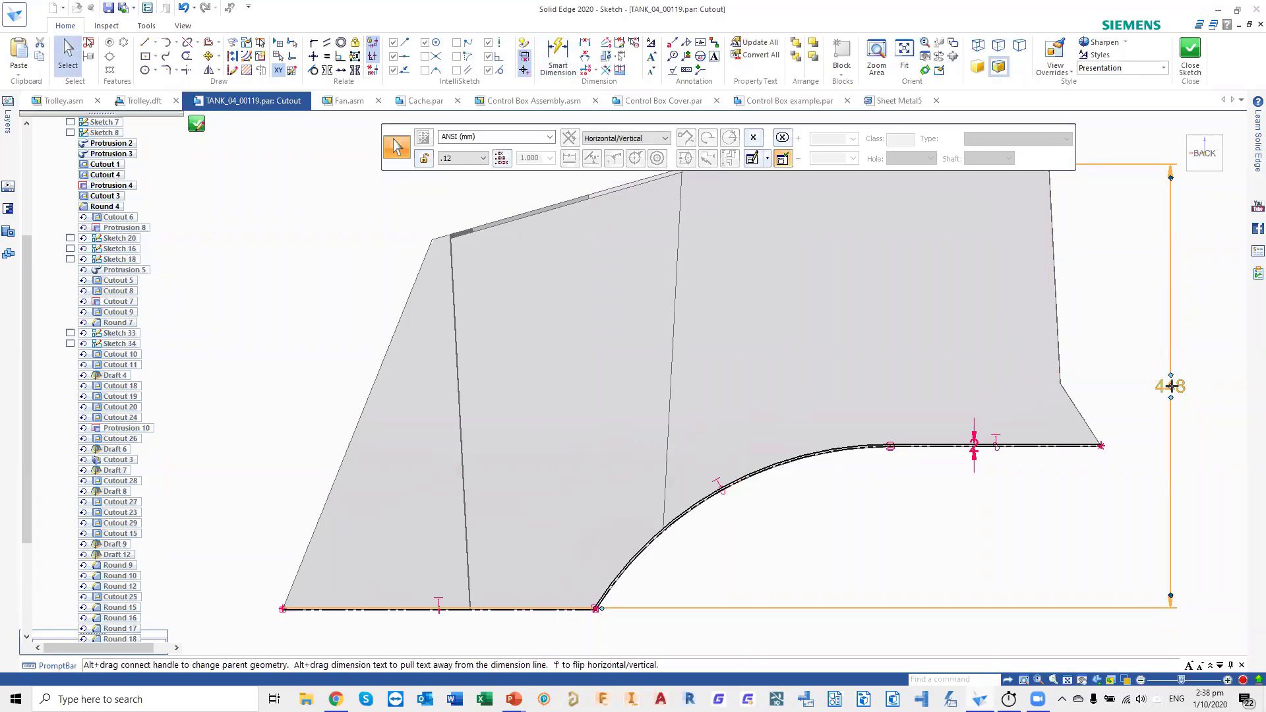
{"action": "double_click", "coordinate": [1180, 386]}
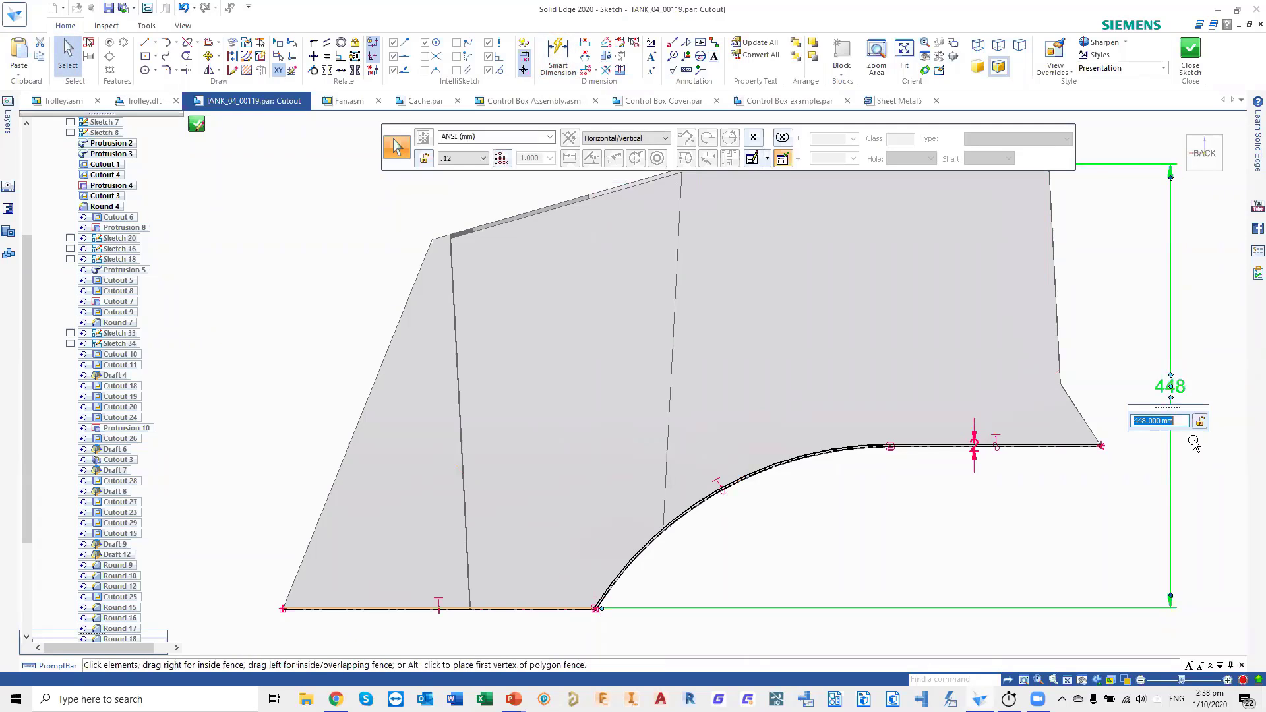
{"action": "type", "text": "420"}
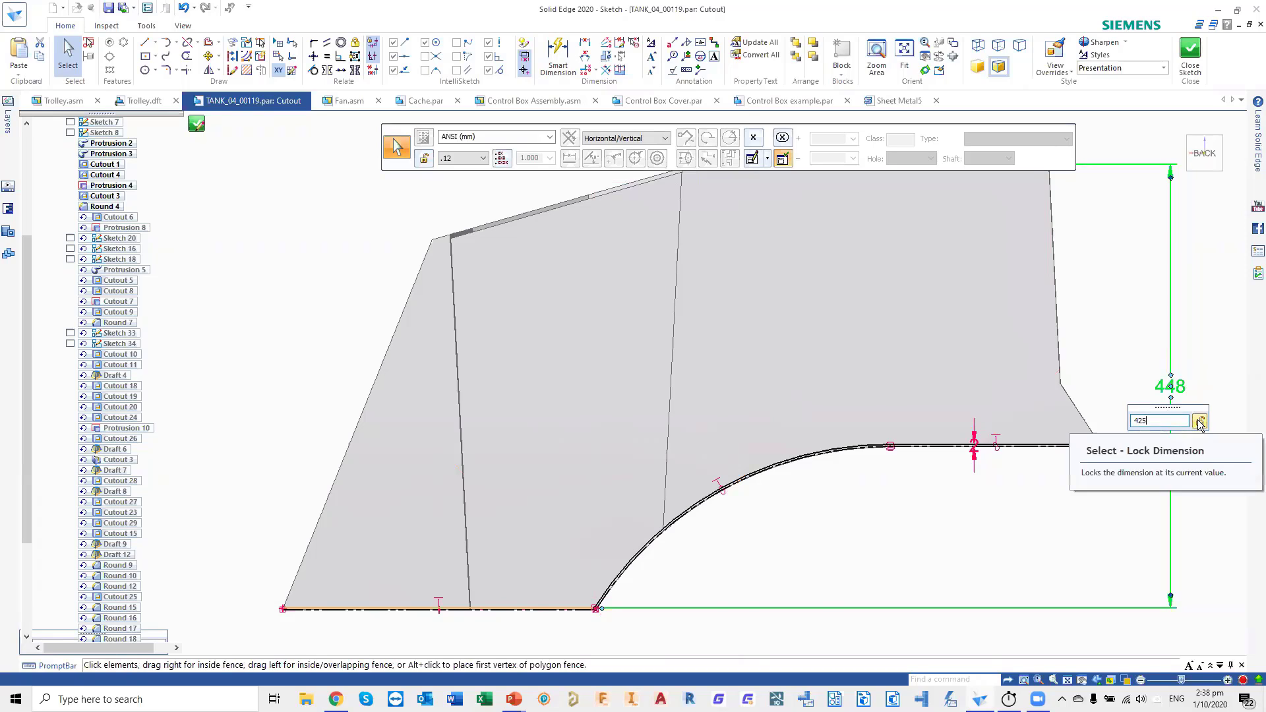
{"action": "left_click", "coordinate": [1199, 422]}
{"action": "left_click", "coordinate": [1199, 421]}
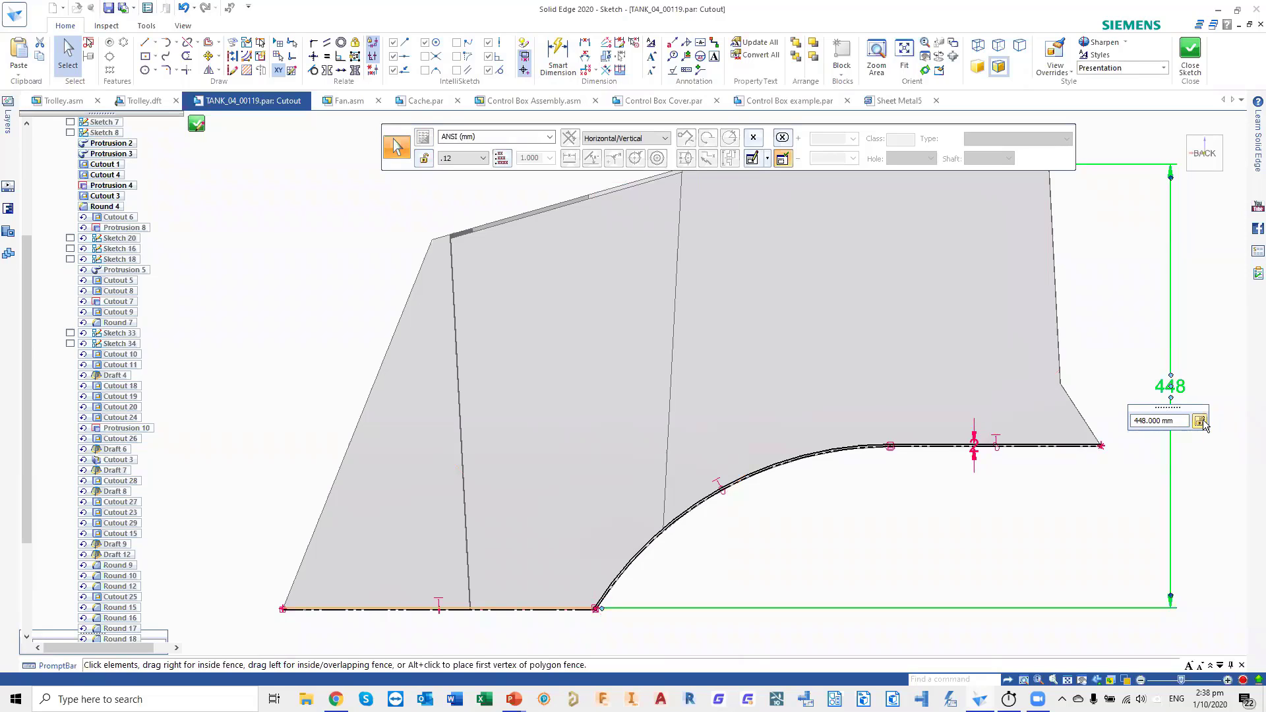
{"action": "key", "text": "Escape"}
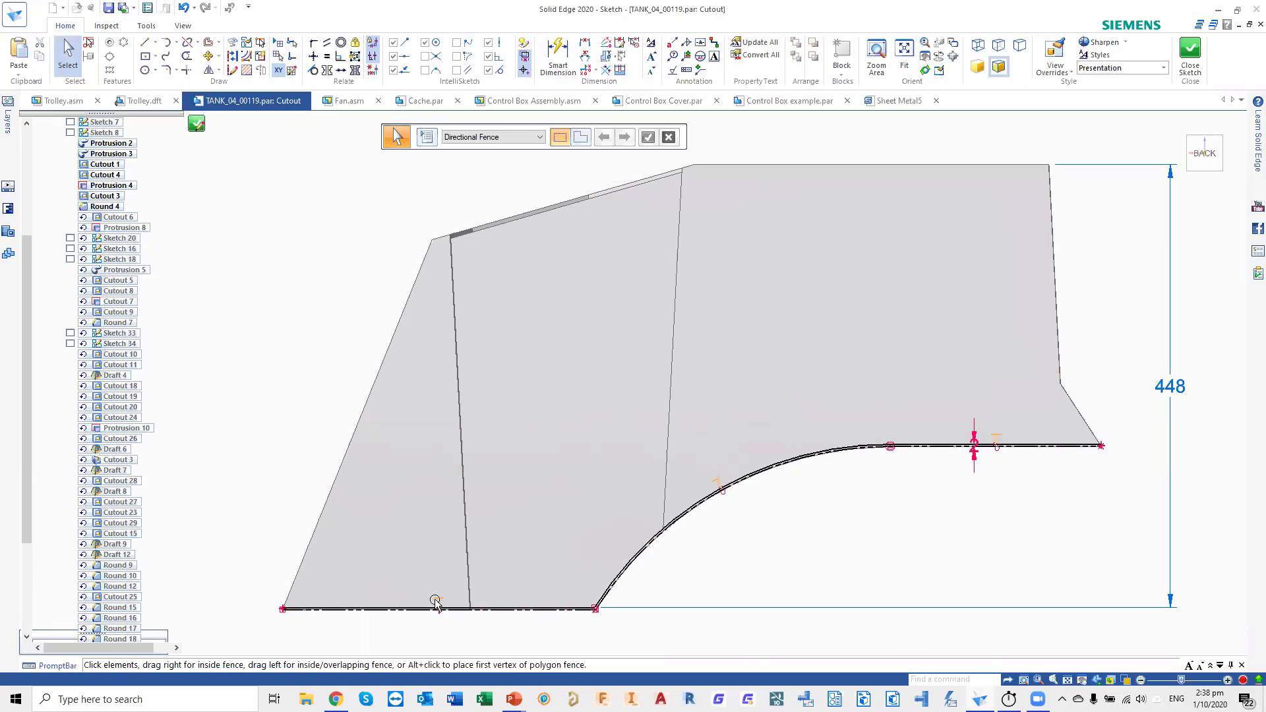
- Delete the cutout profile's offset relationship and set the overall vertical dimension to 425 mm
{"action": "left_click", "coordinate": [436, 602]}
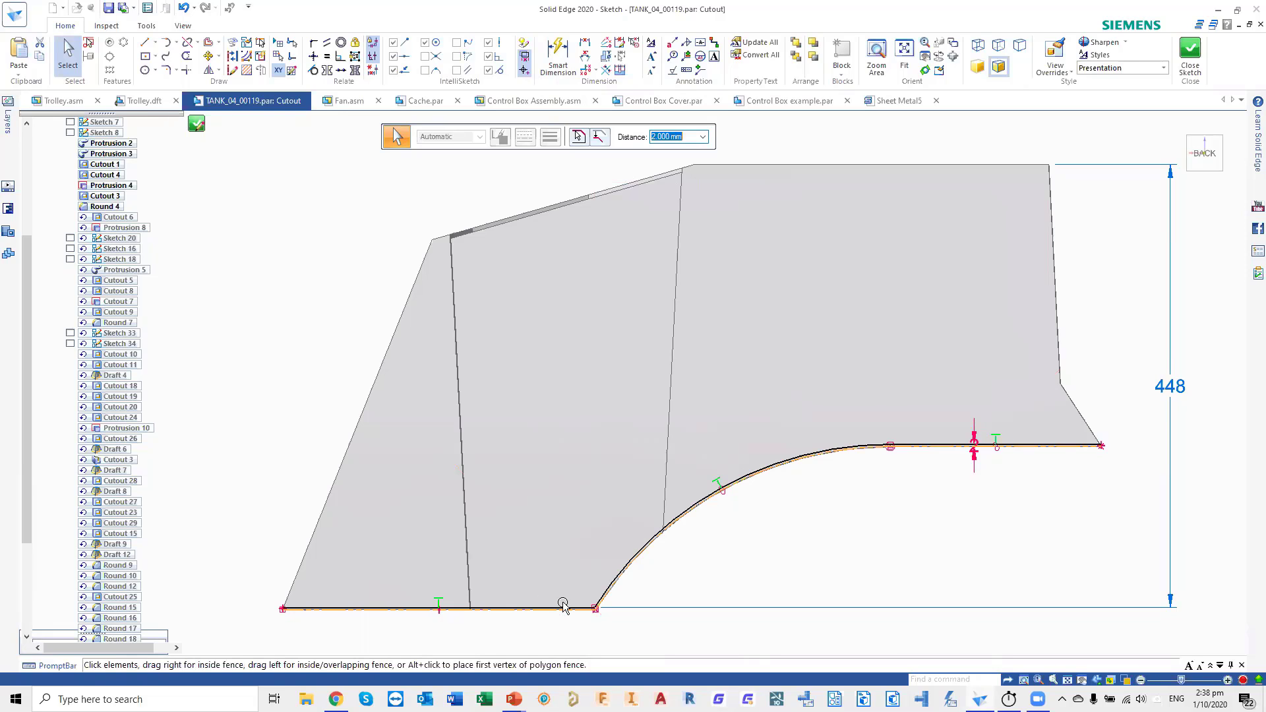
{"action": "key", "text": "Delete"}
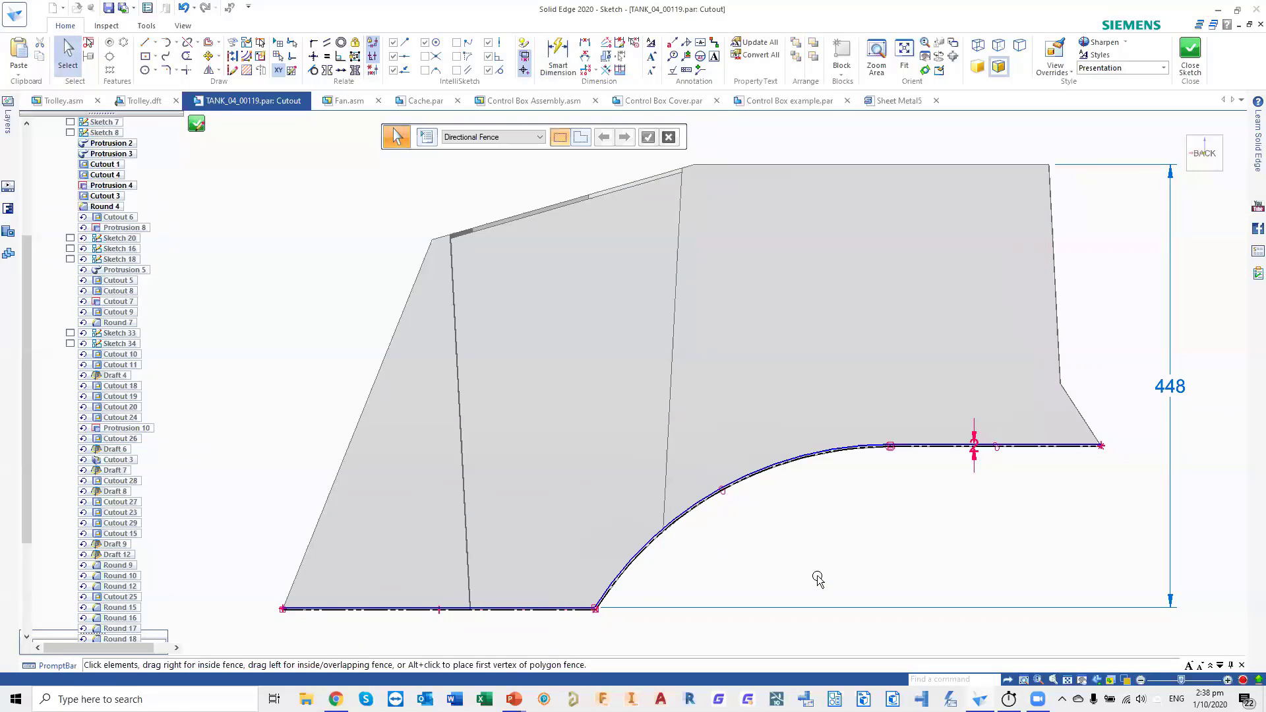
{"action": "left_click", "coordinate": [1171, 388]}
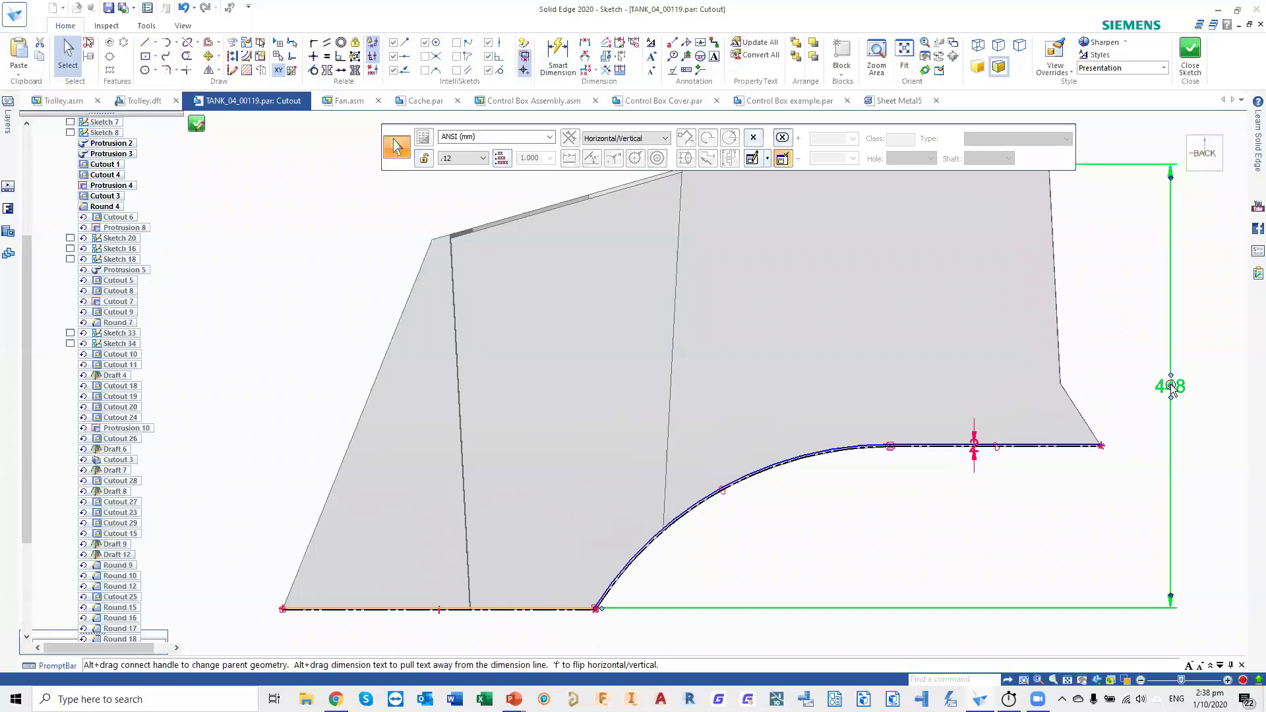
{"action": "left_click", "coordinate": [1170, 385]}
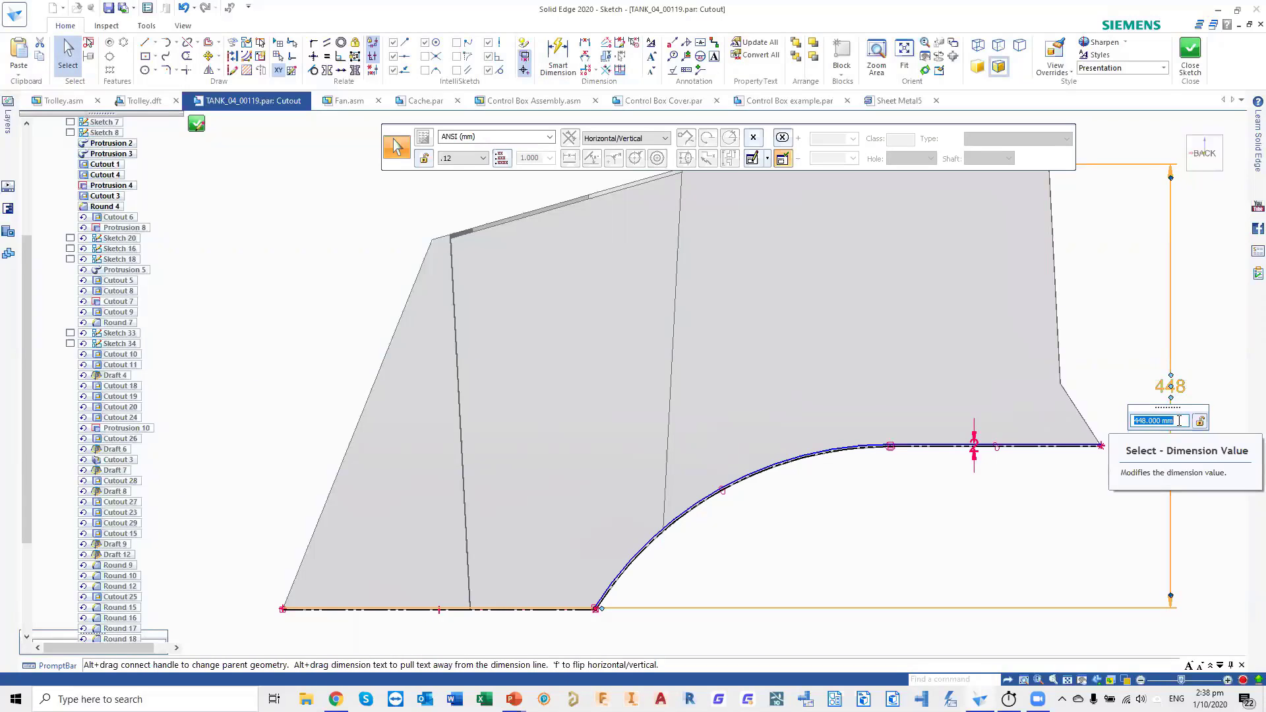
{"action": "type", "text": "425"}
{"action": "key", "text": "Return"}
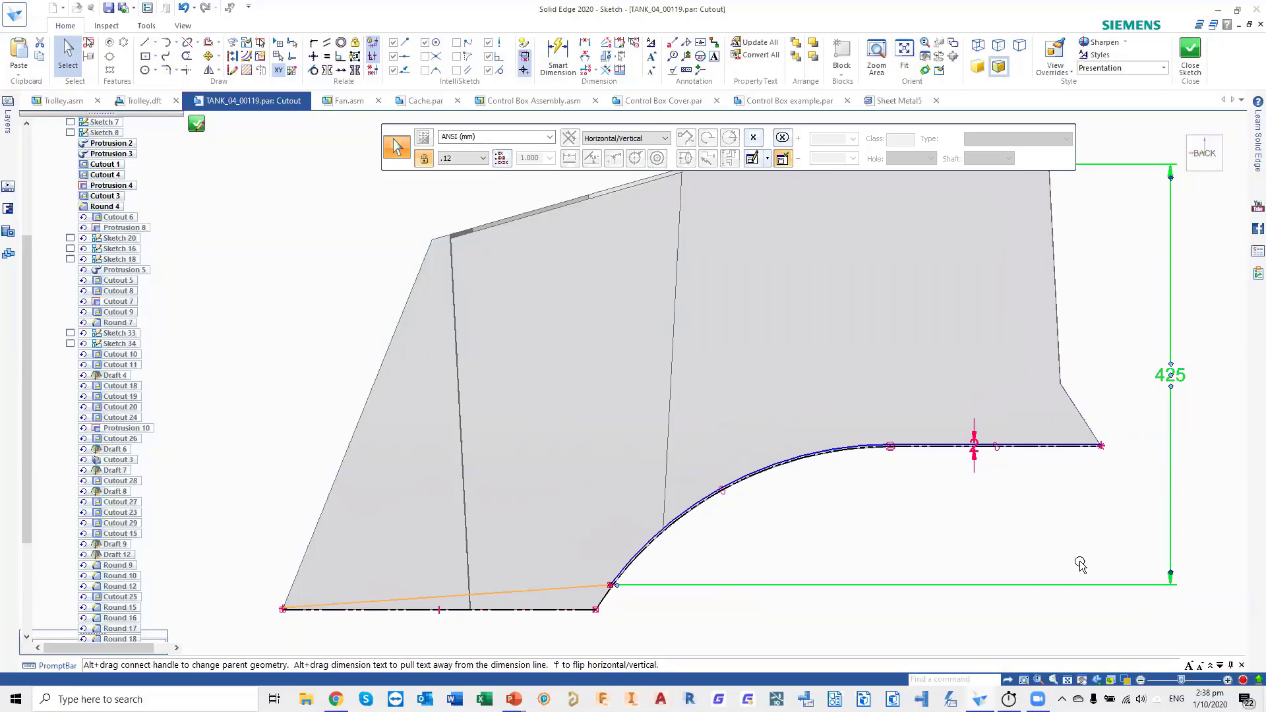
{"action": "key", "text": "Escape"}
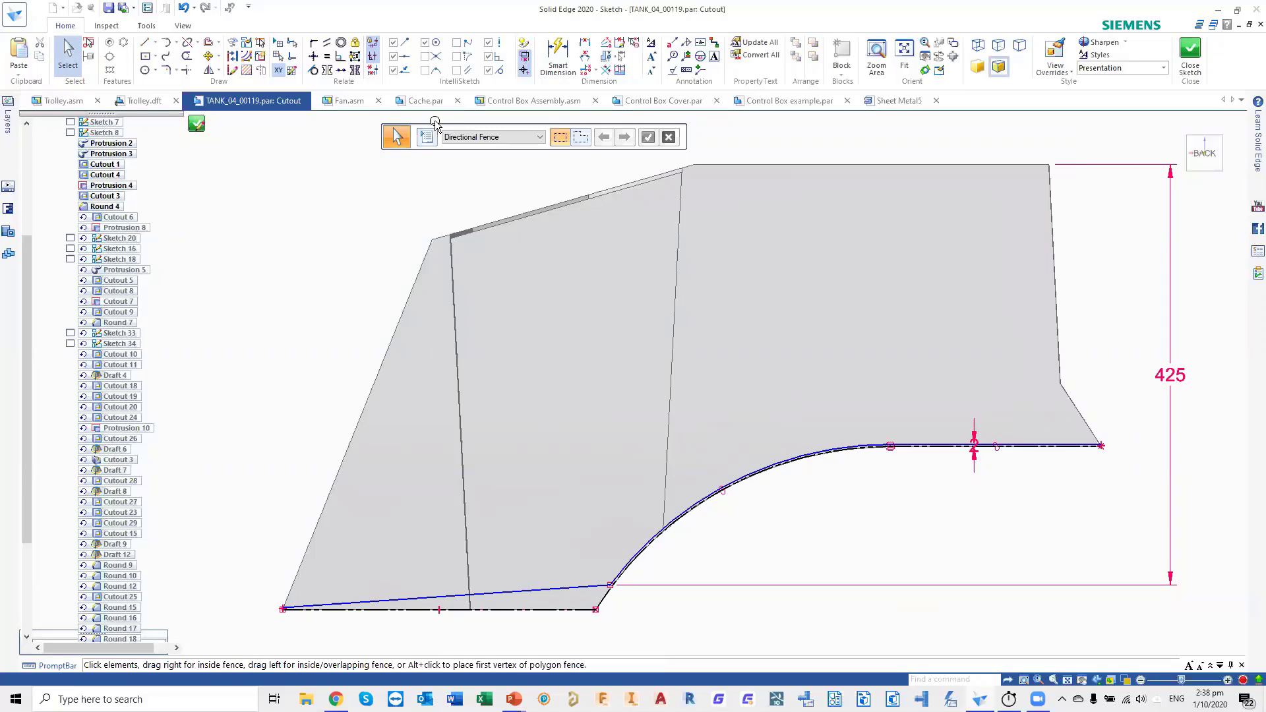
- Make the cutout profile's tilted lower line parallel to the part's bottom edge, close the sketch and finish Cutout 6
{"action": "left_click", "coordinate": [326, 43]}
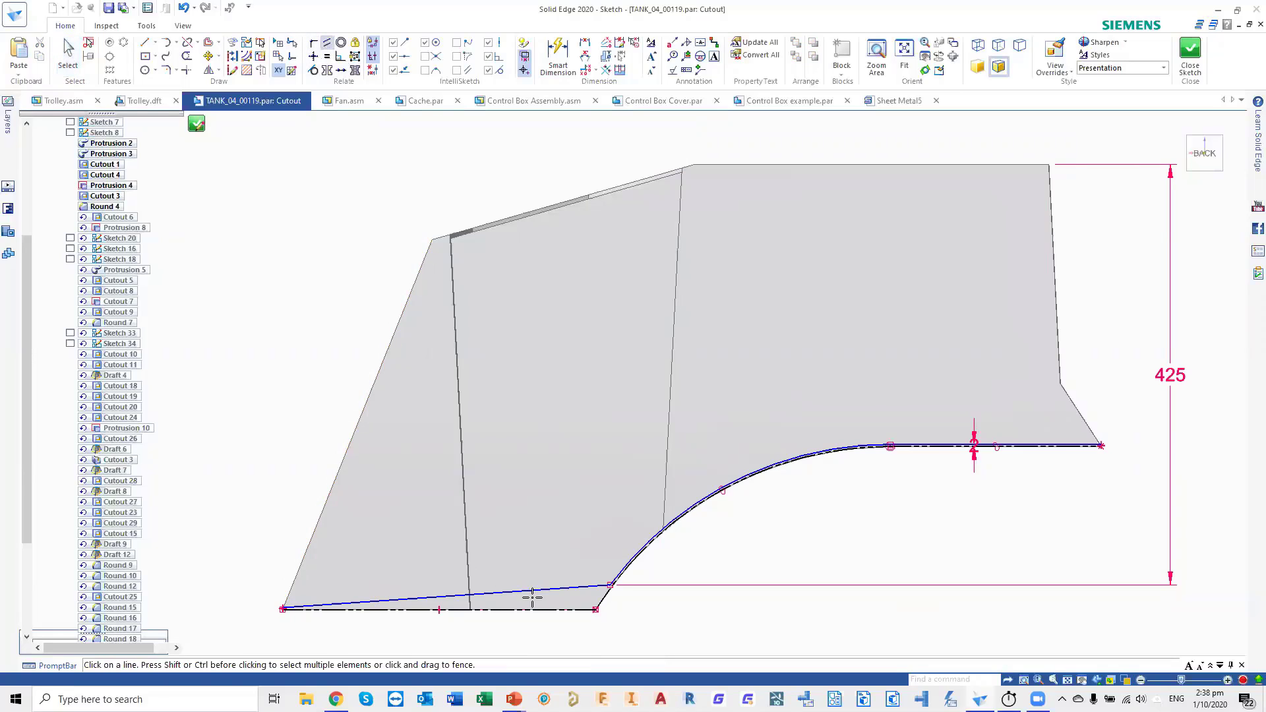
{"action": "left_click", "coordinate": [537, 592]}
{"action": "left_click", "coordinate": [537, 607]}
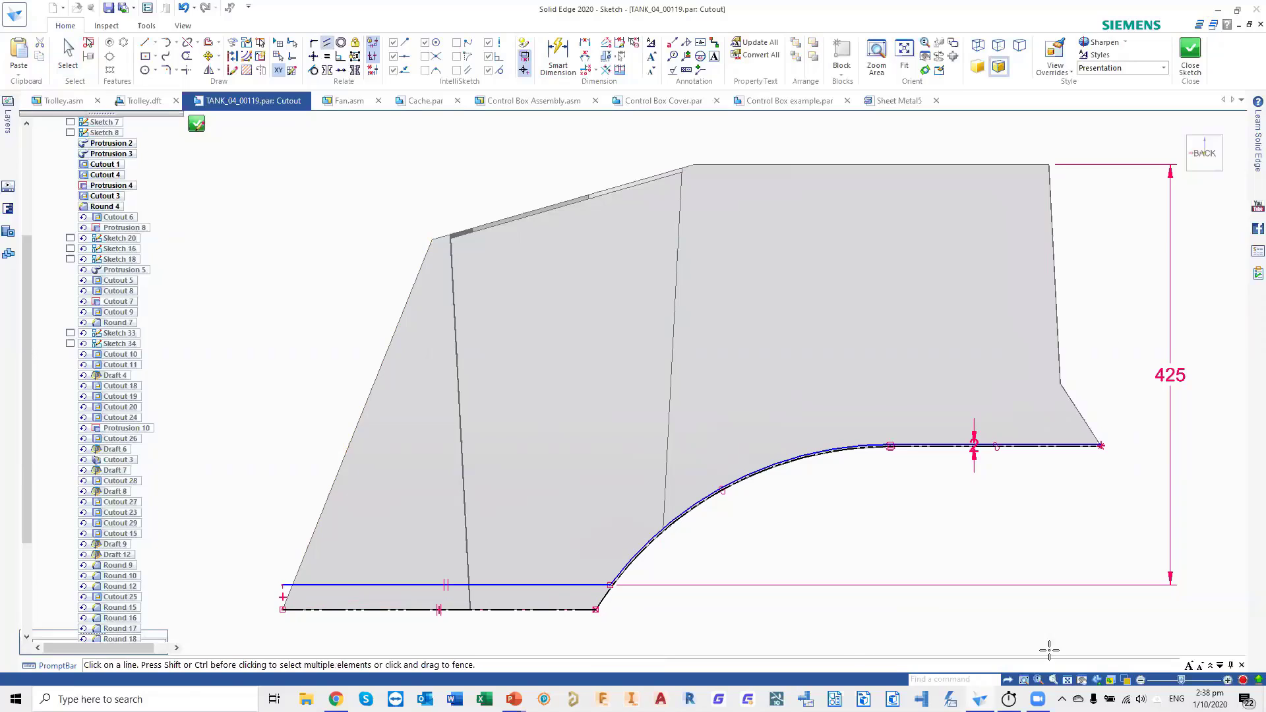
{"action": "key", "text": "Escape"}
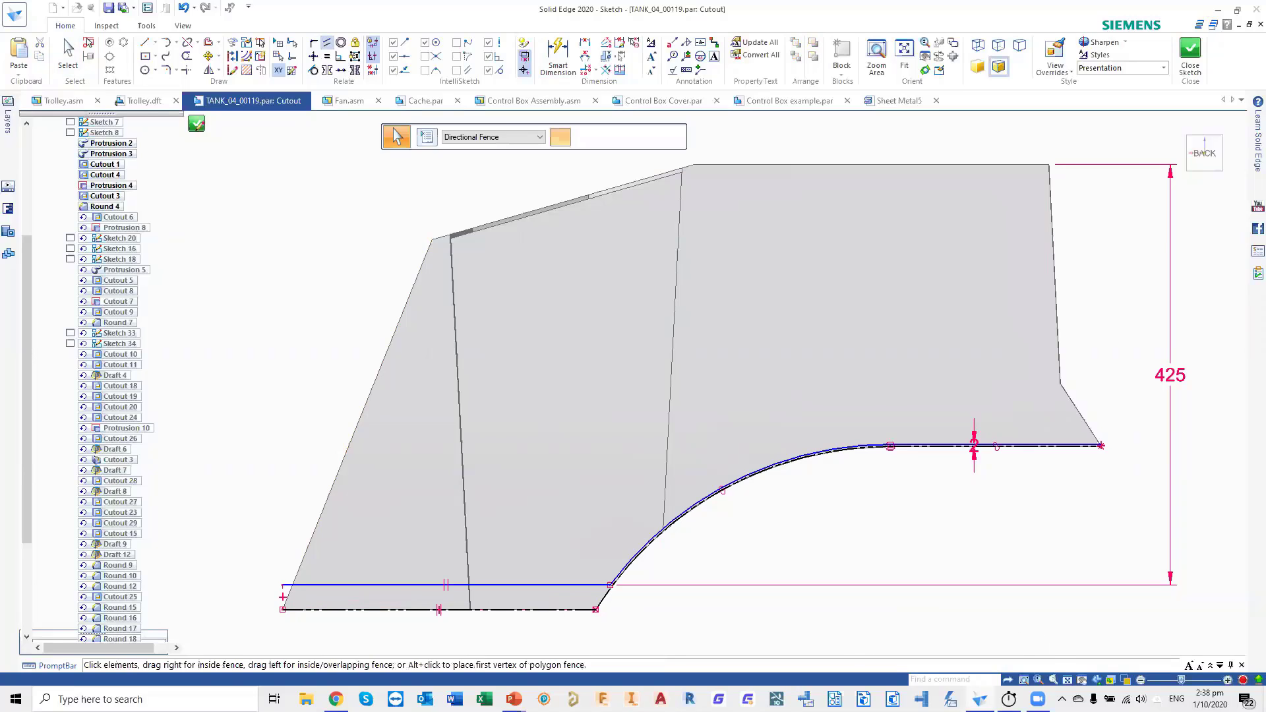
{"action": "left_click", "coordinate": [1190, 56]}
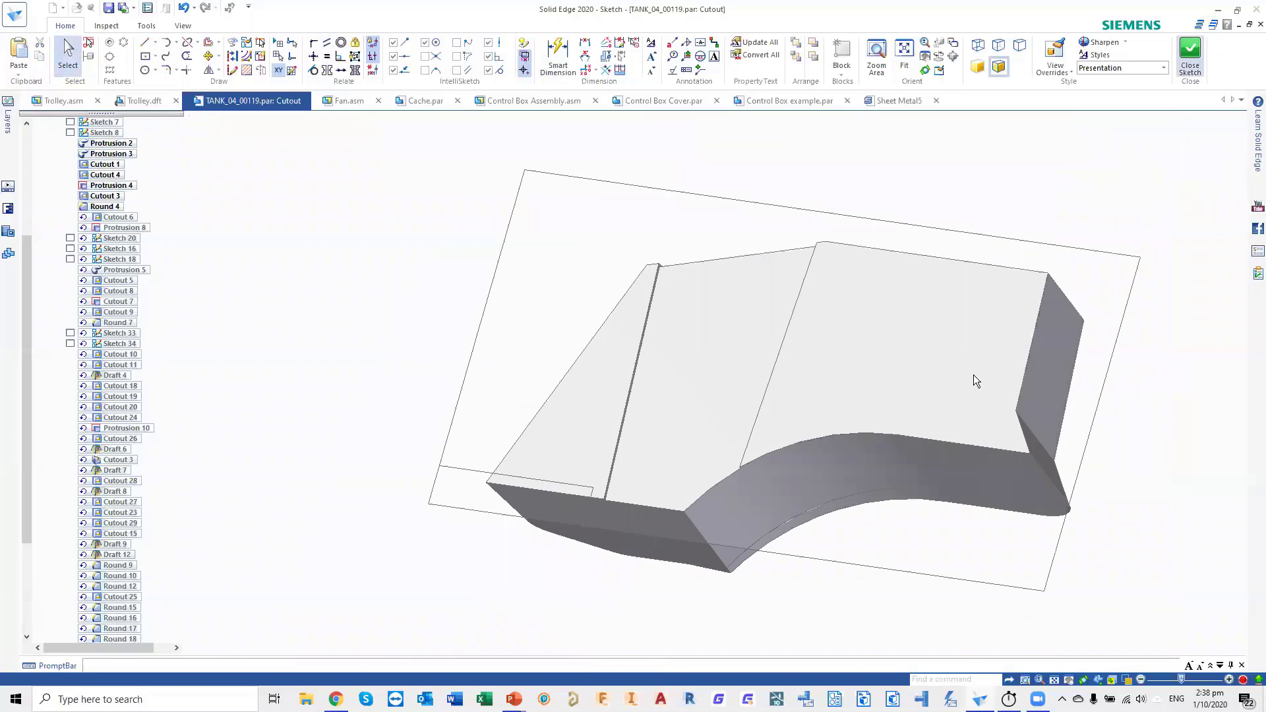
{"action": "right_click", "coordinate": [355, 268]}
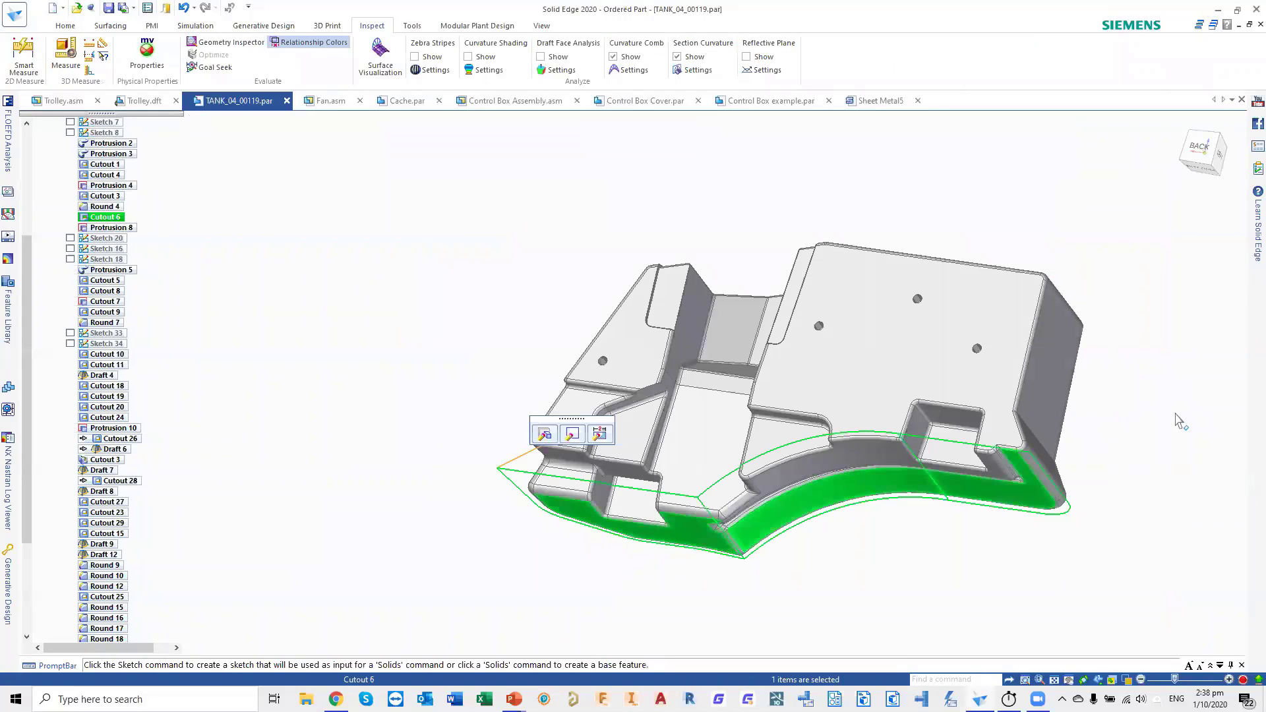
- Add the sharp outer edges of the Cutout 15 pocket's angled wall to Round 10 with a 5 mm radius
{"action": "middle_click_drag", "start_coordinate": [1147, 507], "coordinate": [1169, 437]}
{"action": "scroll", "coordinate": [683, 429], "scroll_direction": "up", "scroll_amount": 5}
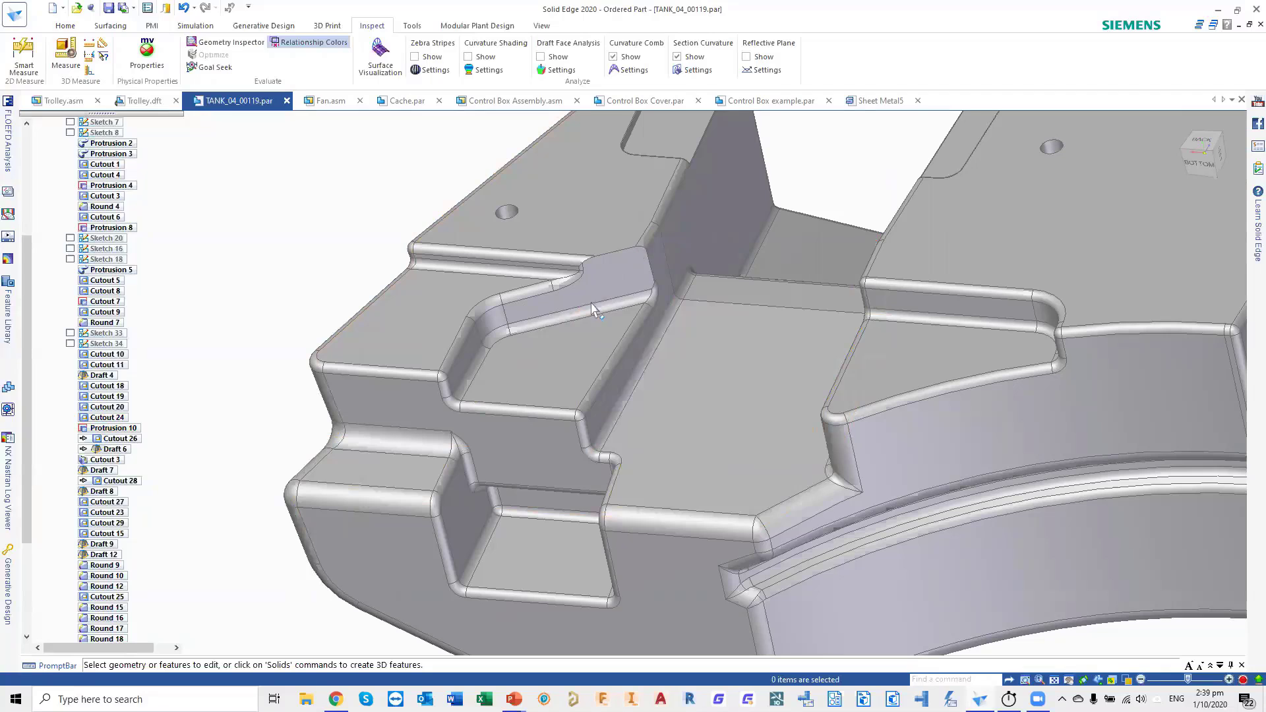
{"action": "left_click", "coordinate": [574, 347]}
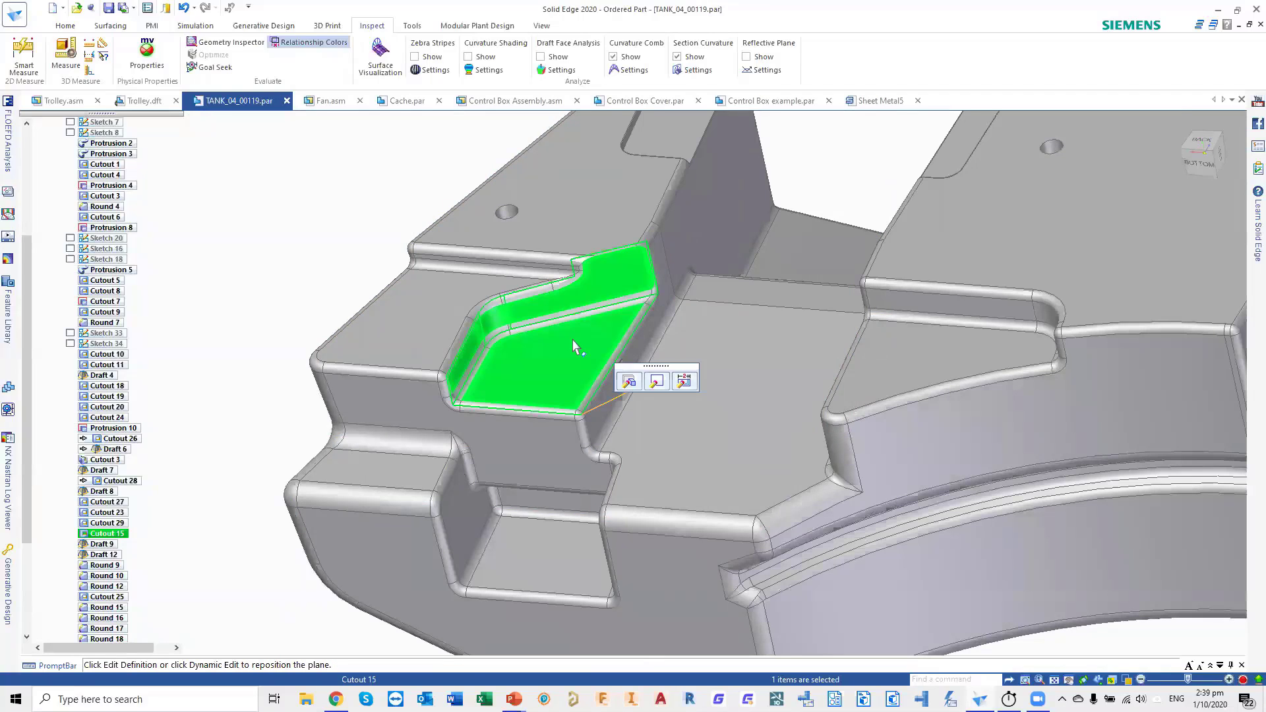
{"action": "left_click", "coordinate": [552, 292]}
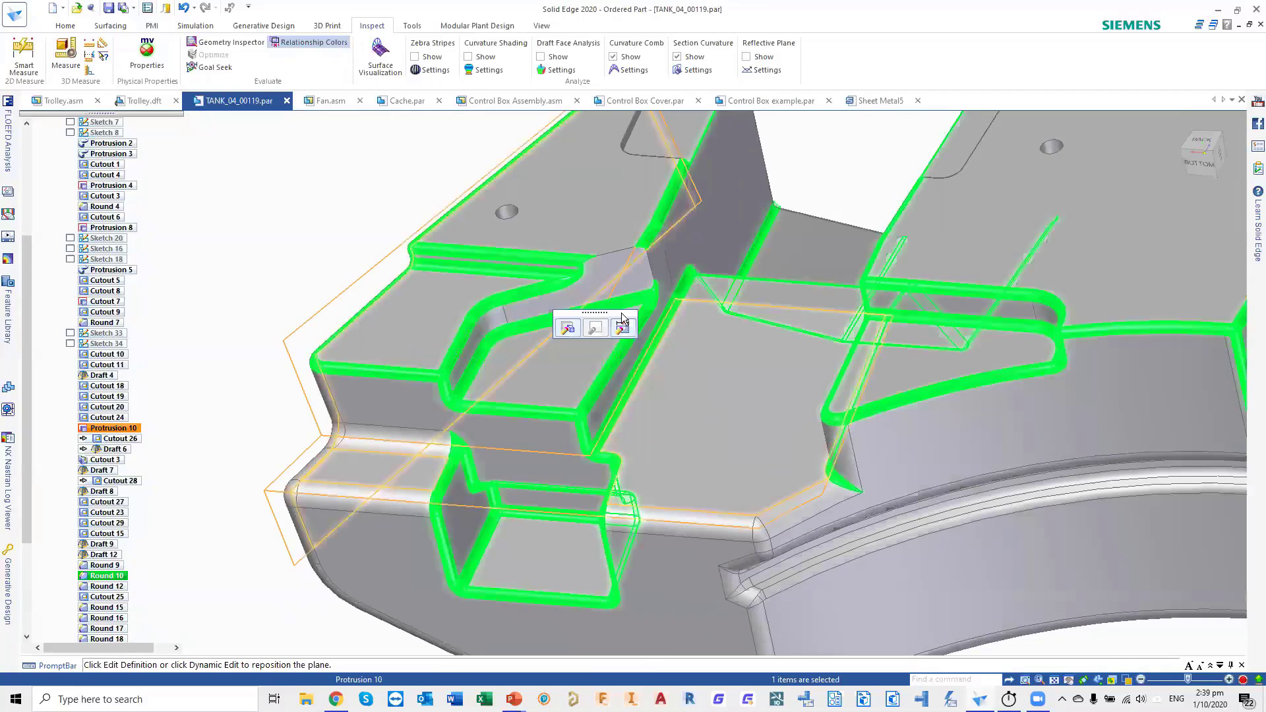
{"action": "left_click", "coordinate": [568, 329]}
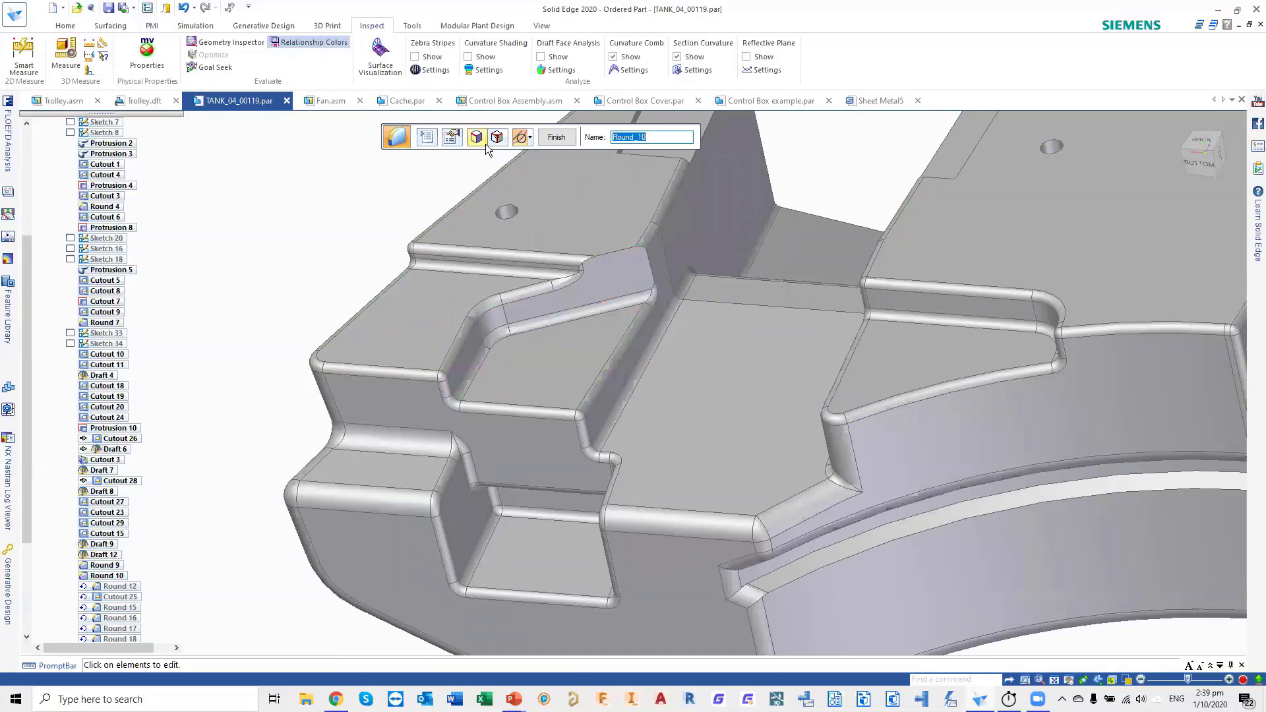
{"action": "left_click", "coordinate": [483, 141]}
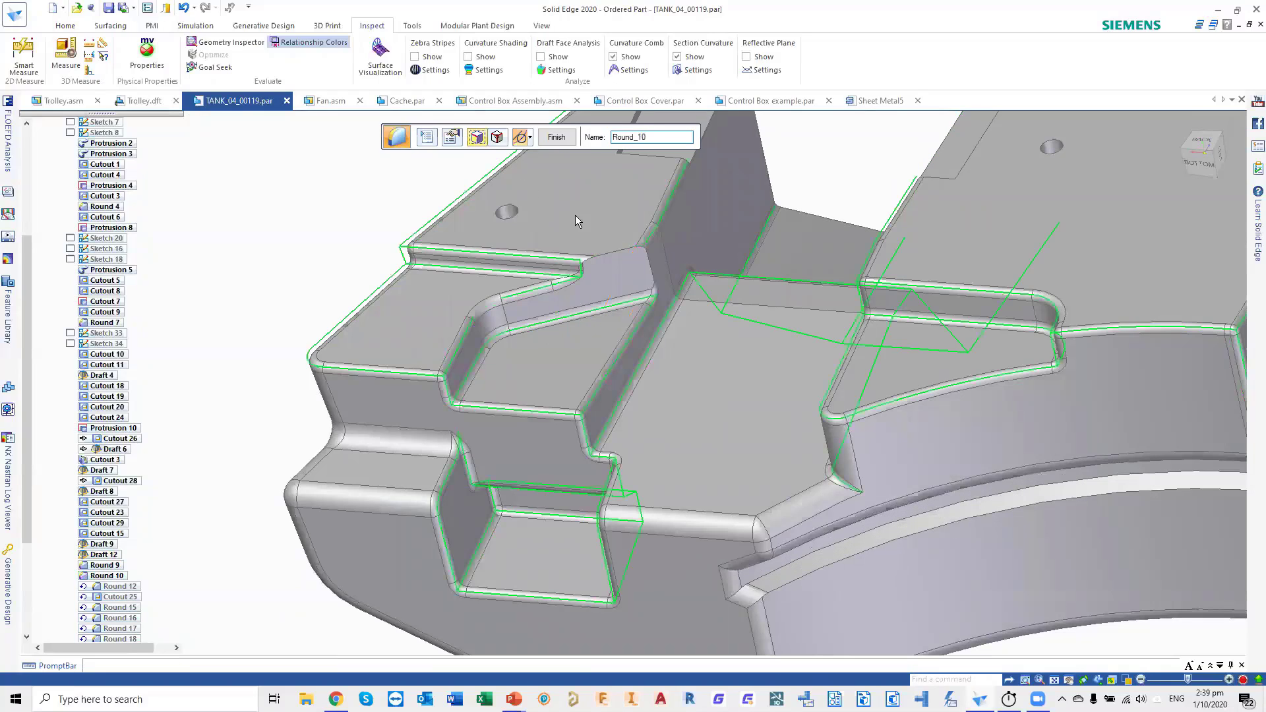
{"action": "left_click", "coordinate": [646, 264]}
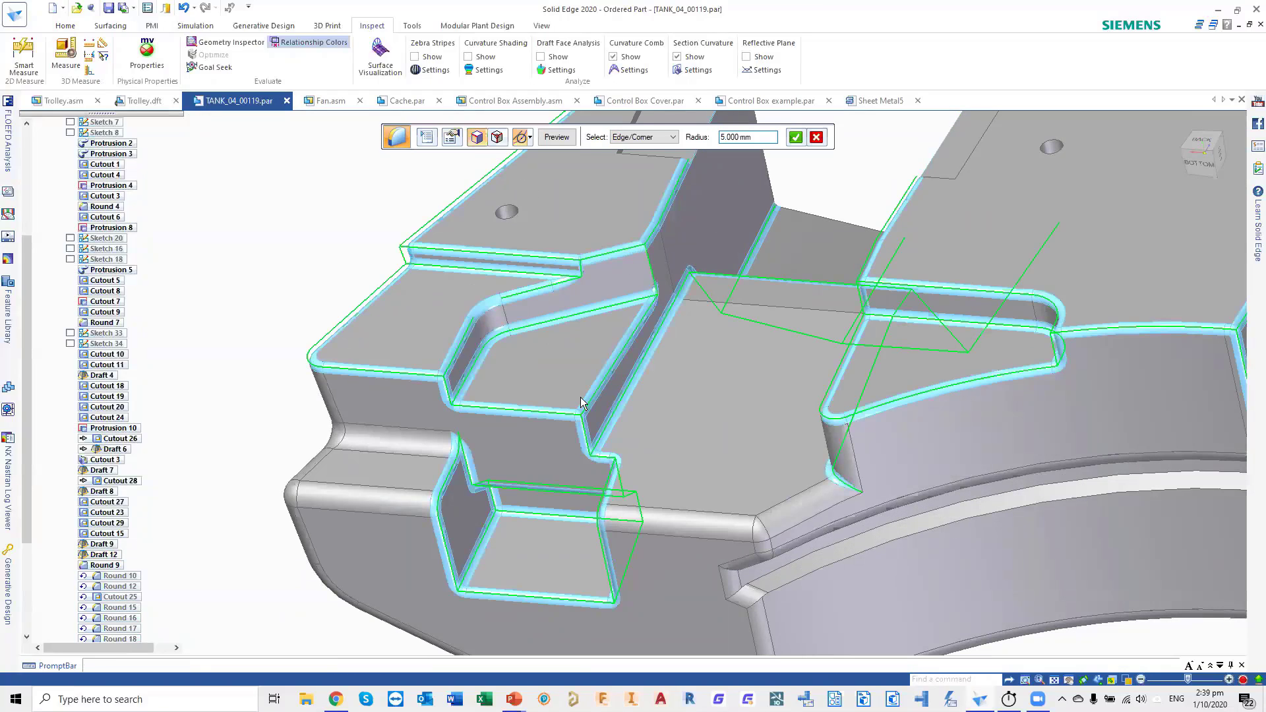
{"action": "right_click", "coordinate": [832, 168]}
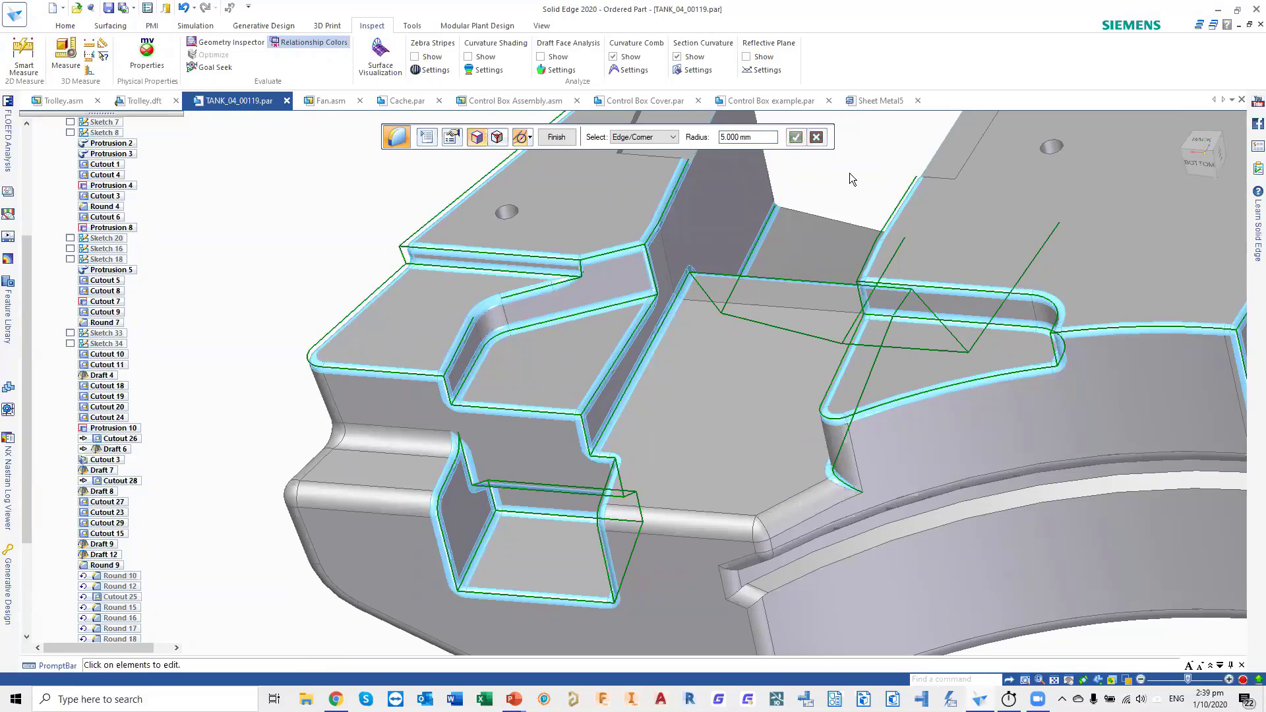
{"action": "right_click", "coordinate": [830, 162]}
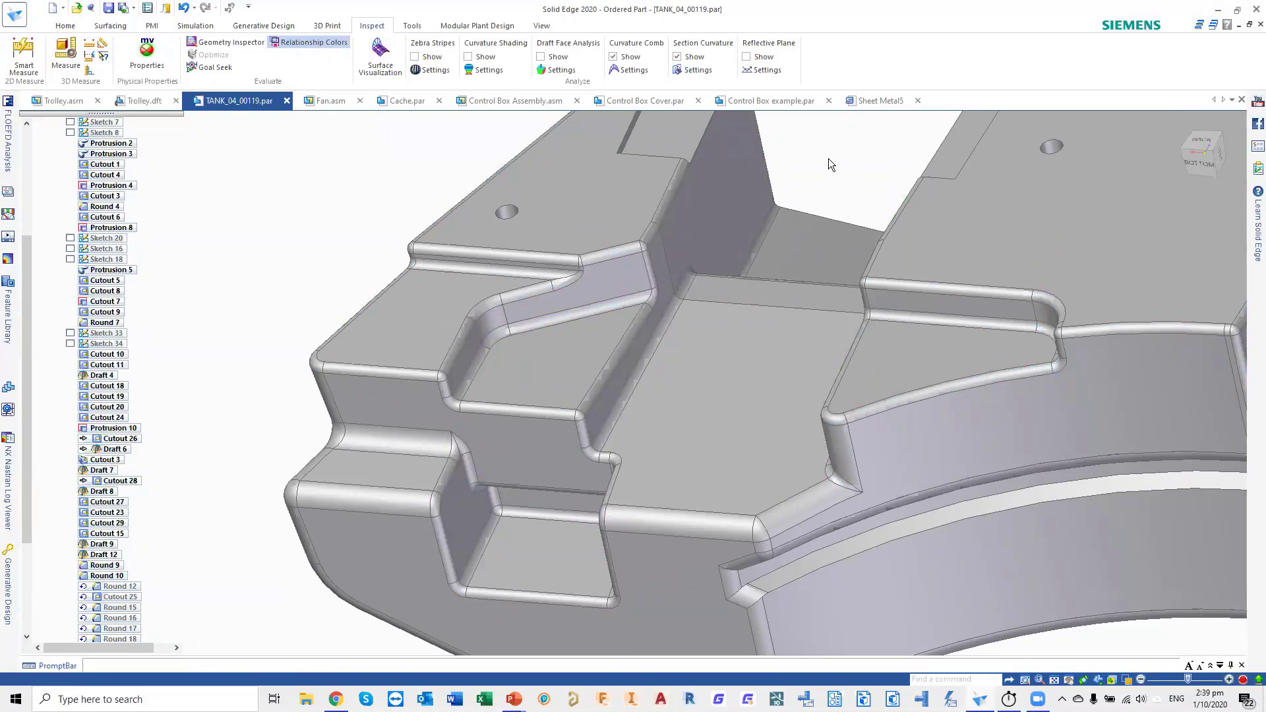
{"action": "left_click", "coordinate": [831, 168]}
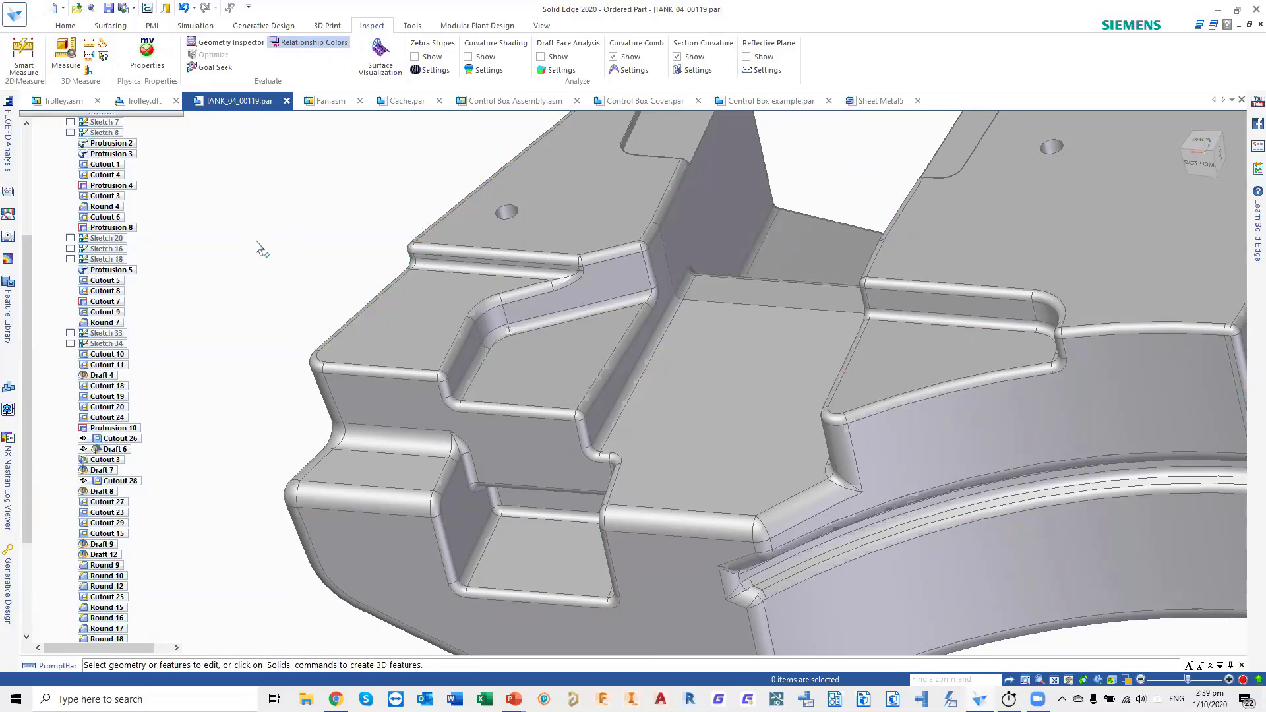
- Pick Protrusion 1 among the overlapping features of the tank and open its definition for editing
{"action": "scroll", "coordinate": [810, 259], "scroll_direction": "down", "scroll_amount": 5}
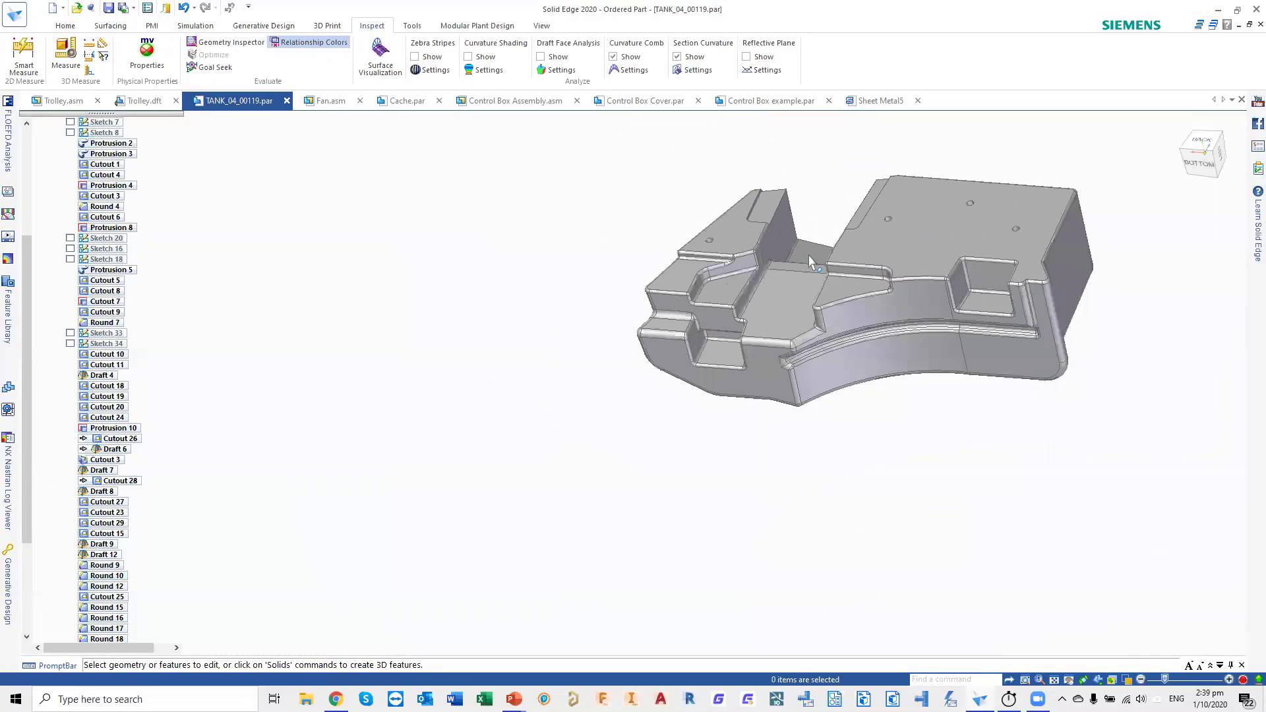
{"action": "scroll", "coordinate": [810, 259], "scroll_direction": "up", "scroll_amount": 5}
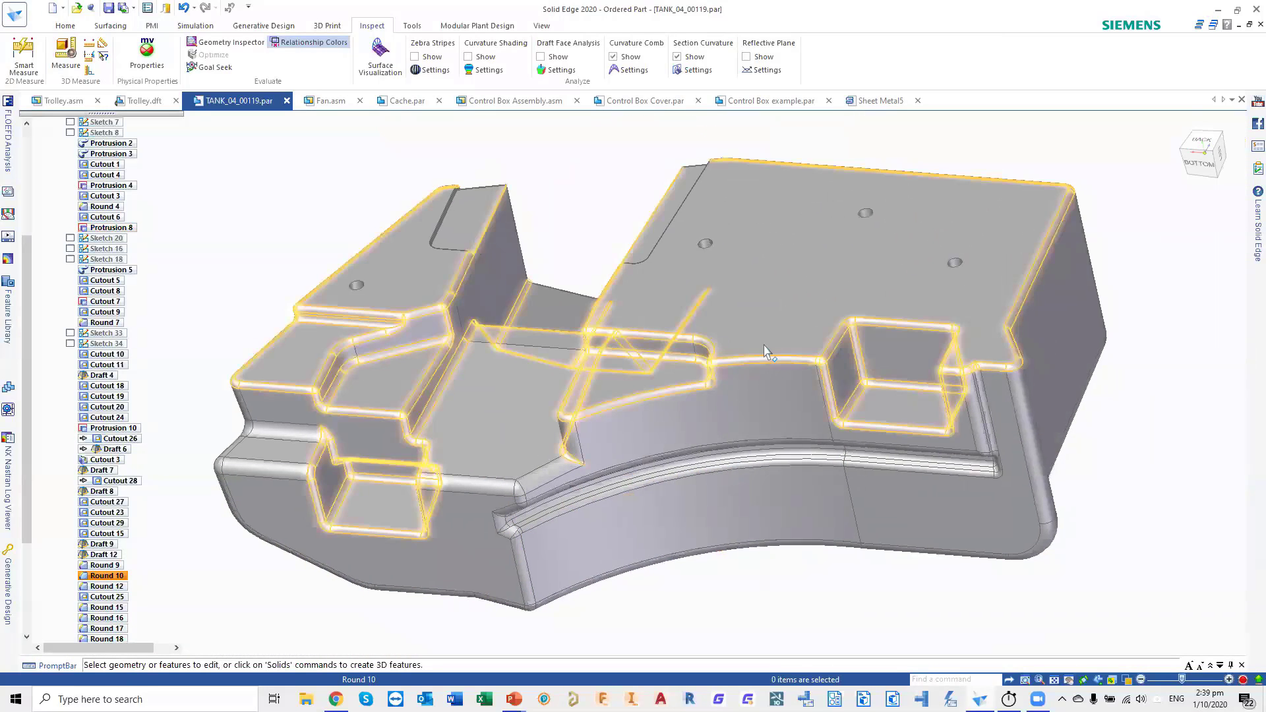
{"action": "middle_click_drag", "start_coordinate": [764, 353], "coordinate": [879, 503]}
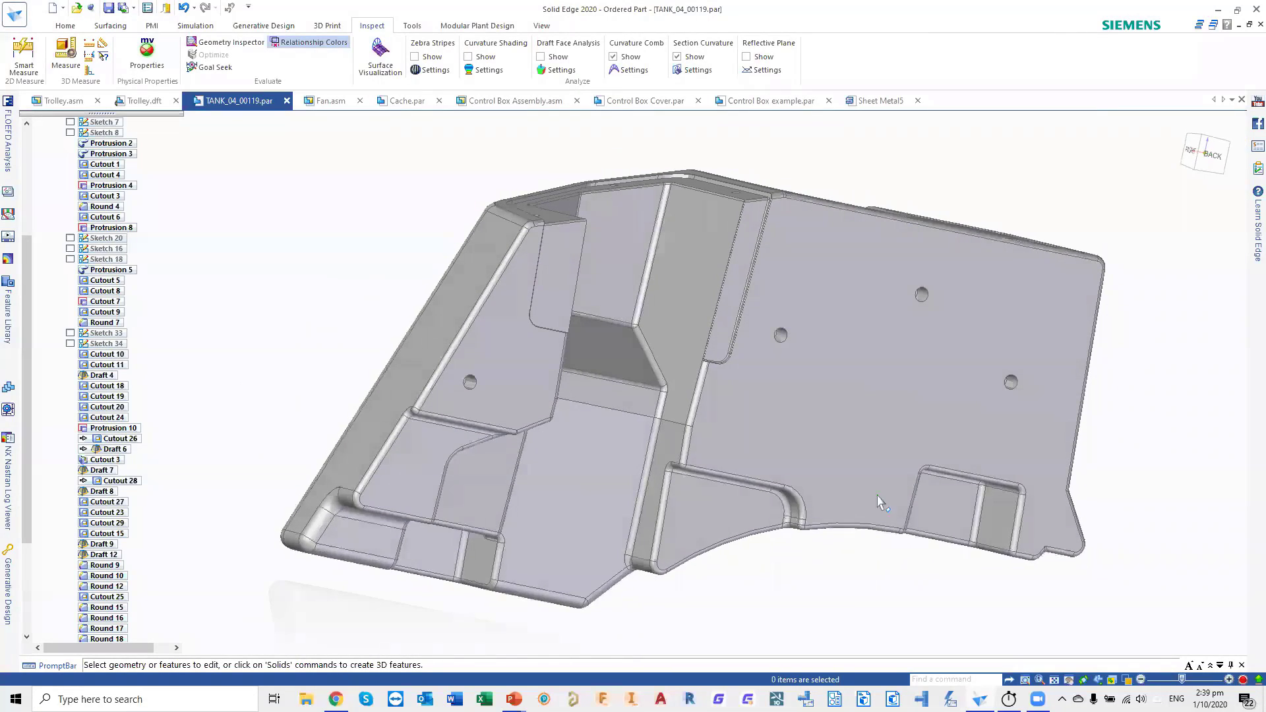
{"action": "right_click", "coordinate": [417, 365]}
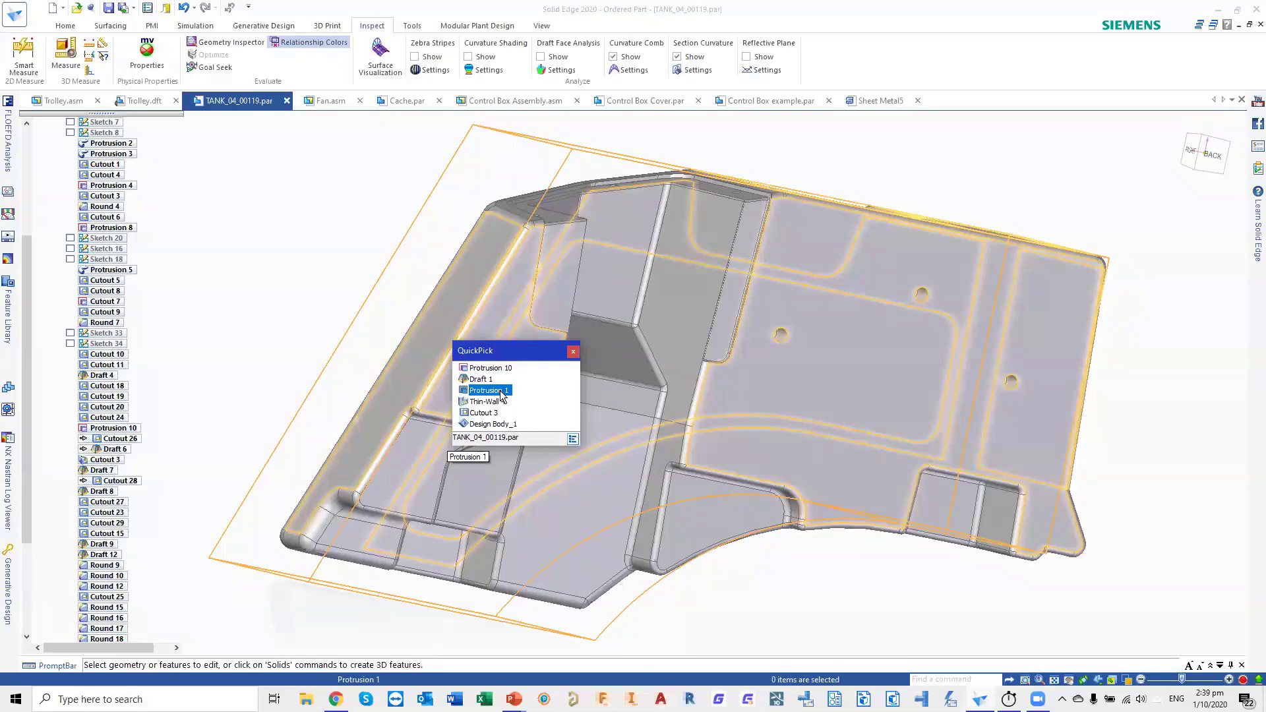
{"action": "left_click", "coordinate": [502, 395]}
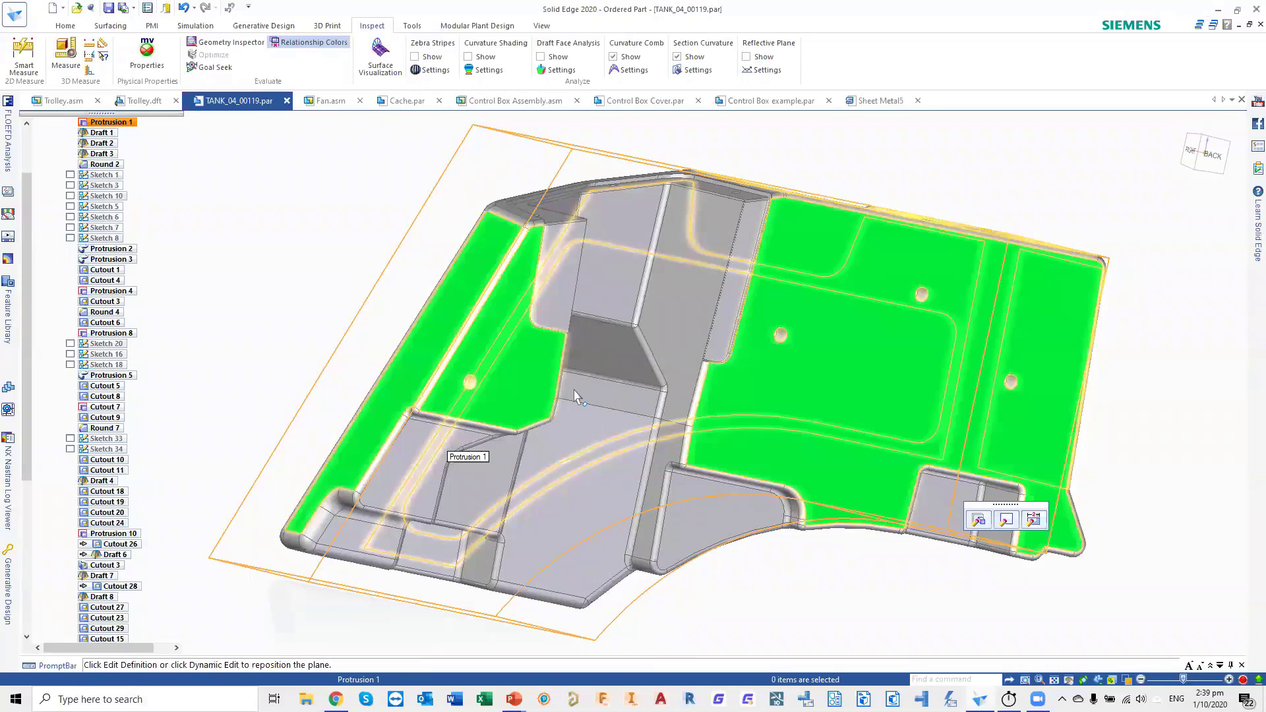
{"action": "left_click", "coordinate": [978, 520]}
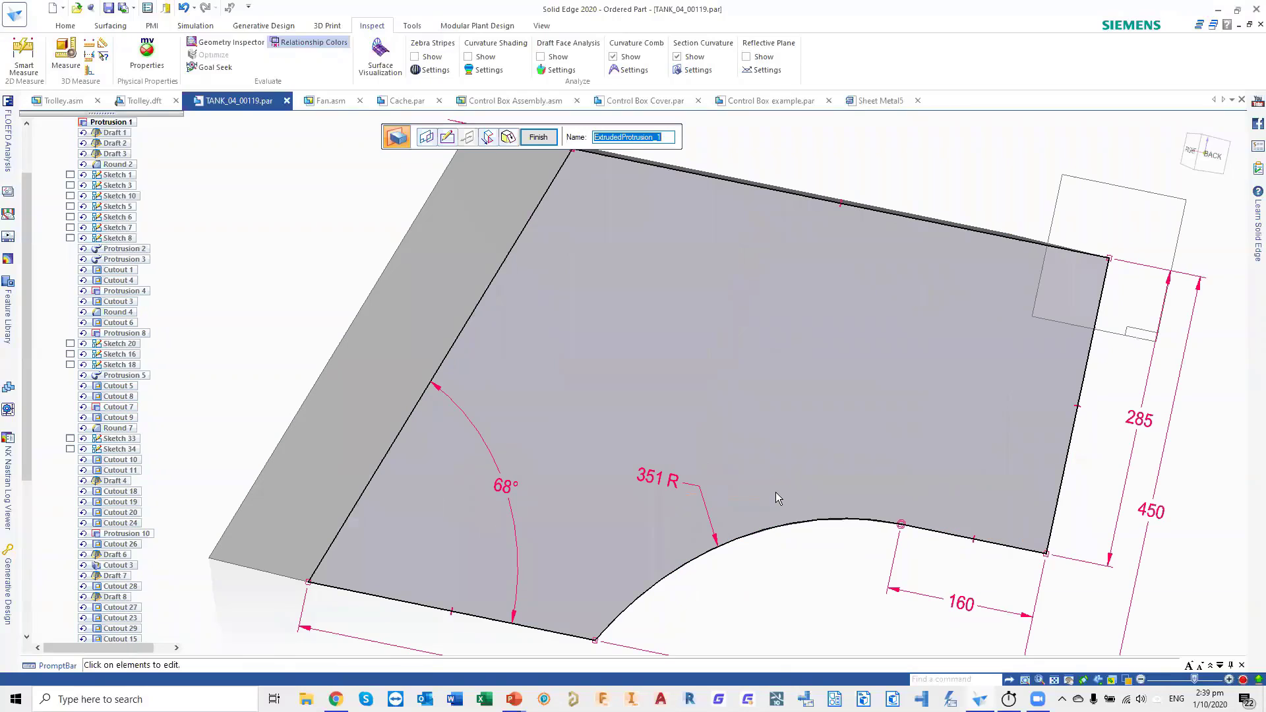
- Add 15° to the corner angle of Protrusion 1's profile, making it 83°, and inspect the rebuilt part
{"action": "left_click", "coordinate": [494, 486]}
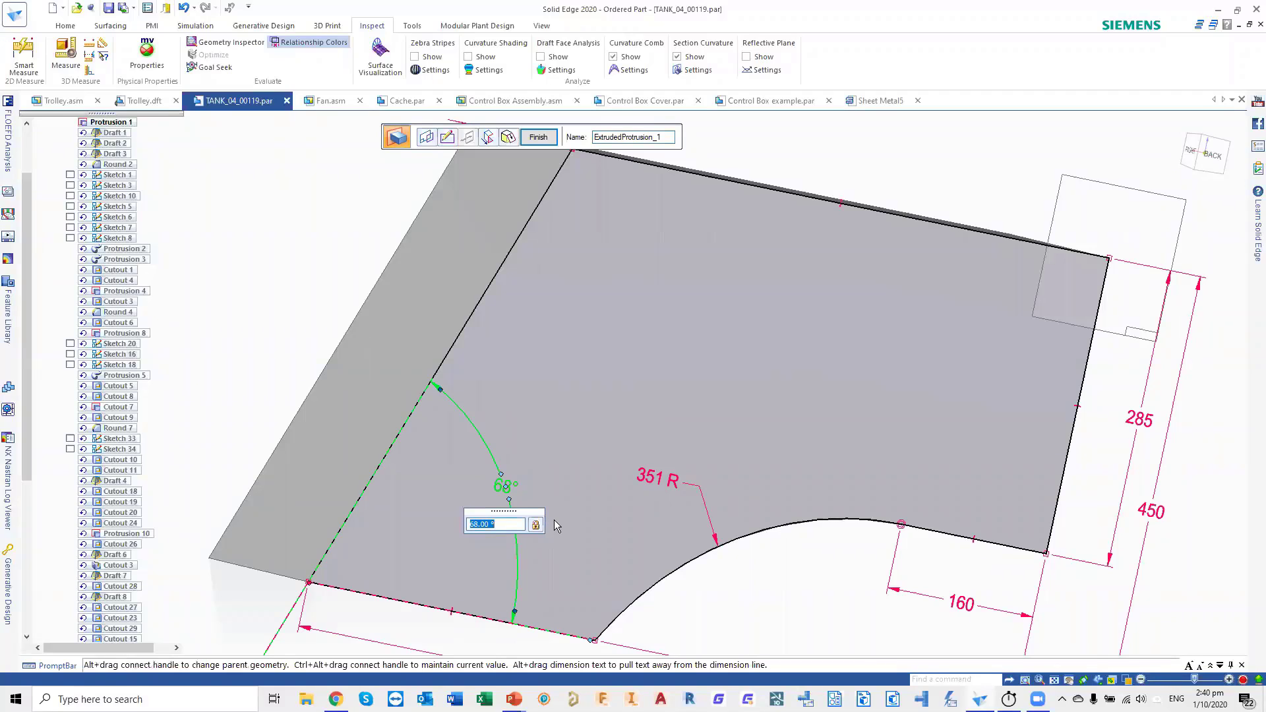
{"action": "left_click", "coordinate": [506, 523]}
{"action": "type", "text": "+ 15"}
{"action": "key", "text": "Return"}
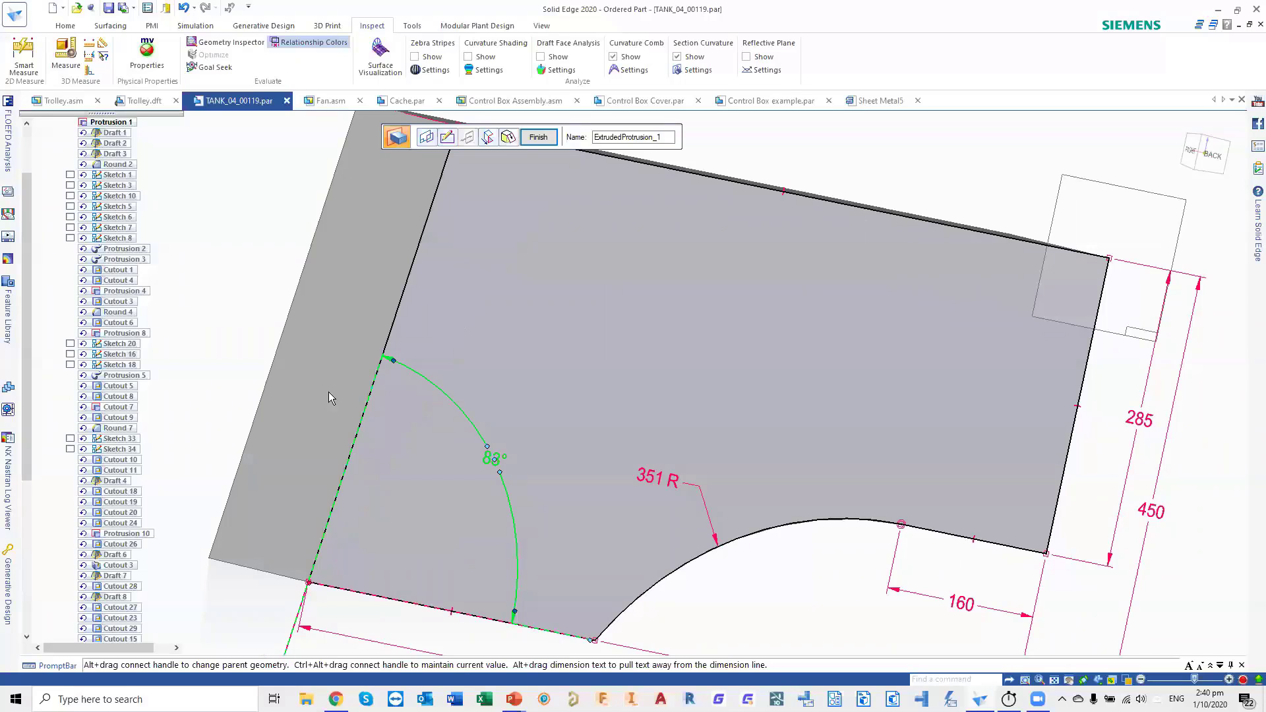
{"action": "left_click", "coordinate": [240, 231]}
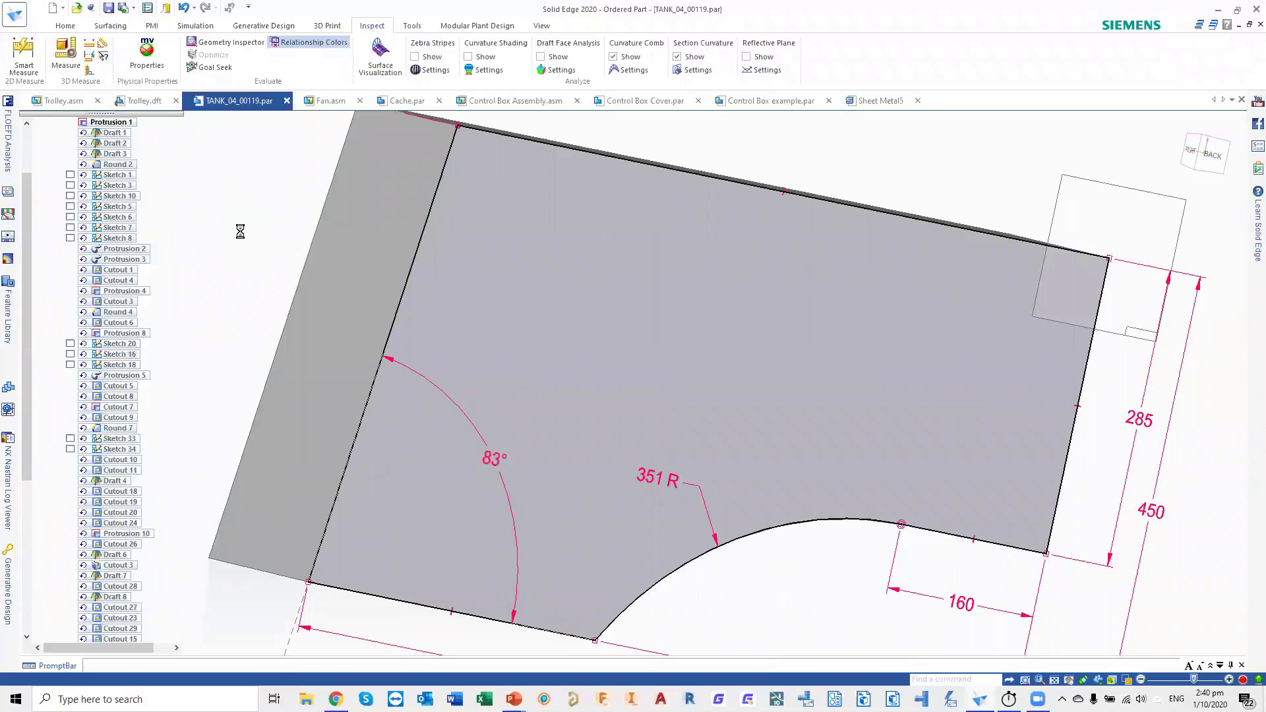
{"action": "left_click", "coordinate": [948, 157]}
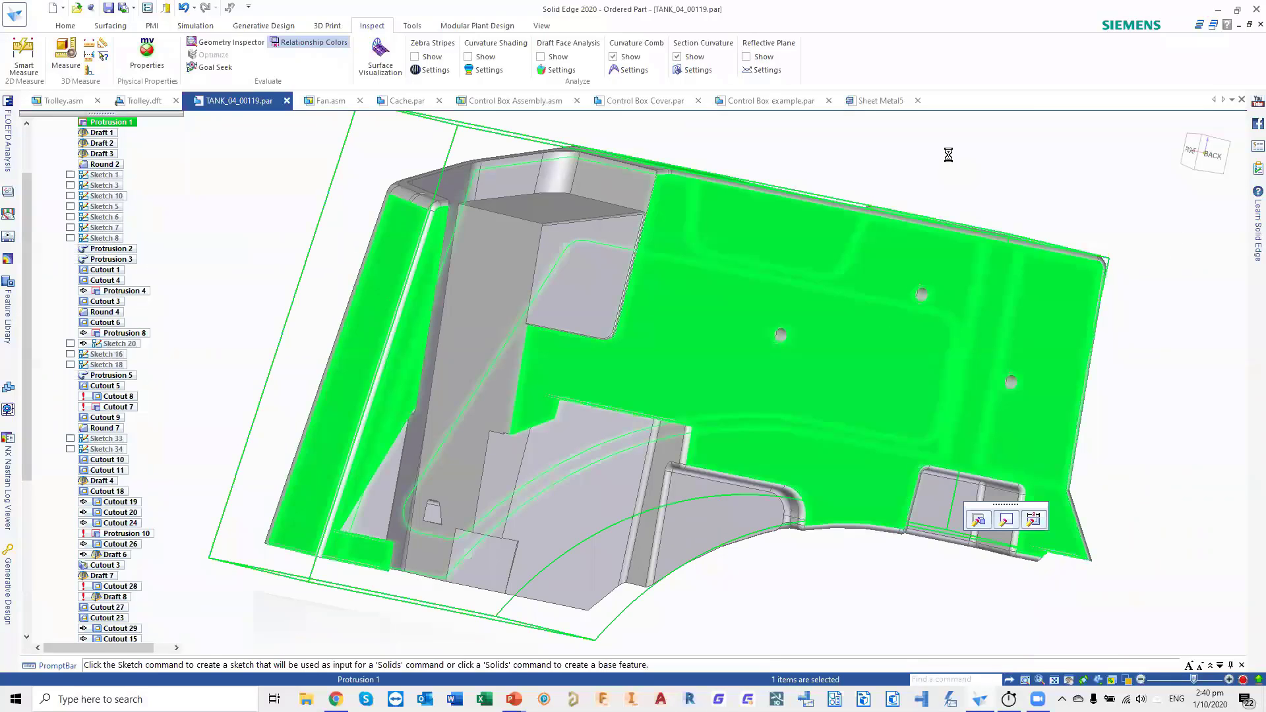
{"action": "middle_click_drag", "start_coordinate": [903, 265], "coordinate": [852, 160]}
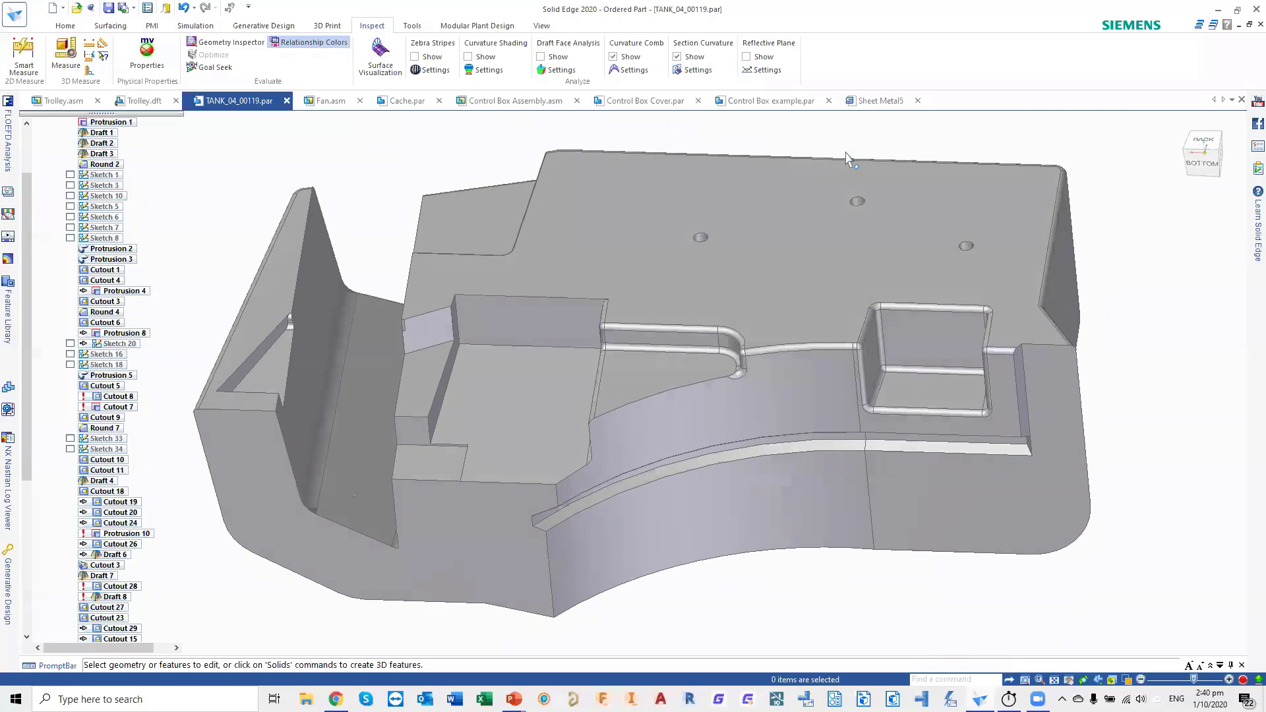
{"action": "middle_click_drag", "start_coordinate": [854, 391], "coordinate": [854, 391]}
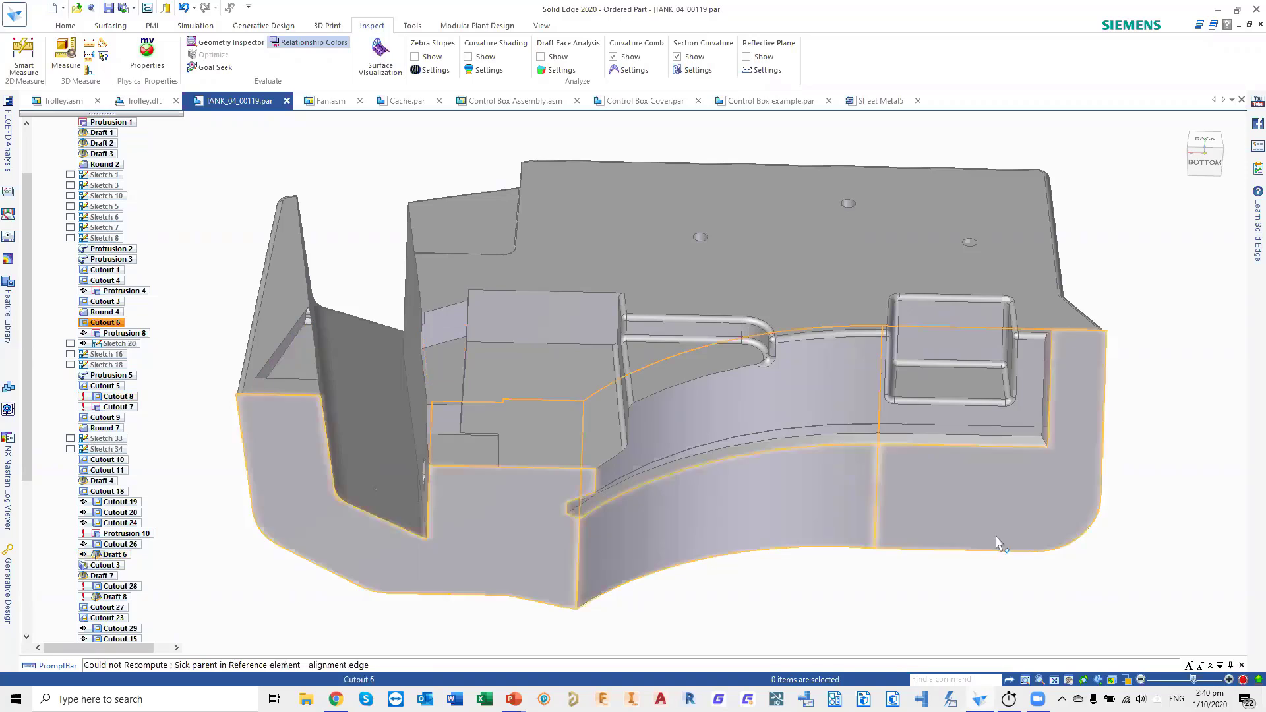
- Switch to LCD Stopwatch, stop the running timer and reset it to zero
{"action": "left_click", "coordinate": [1008, 699]}
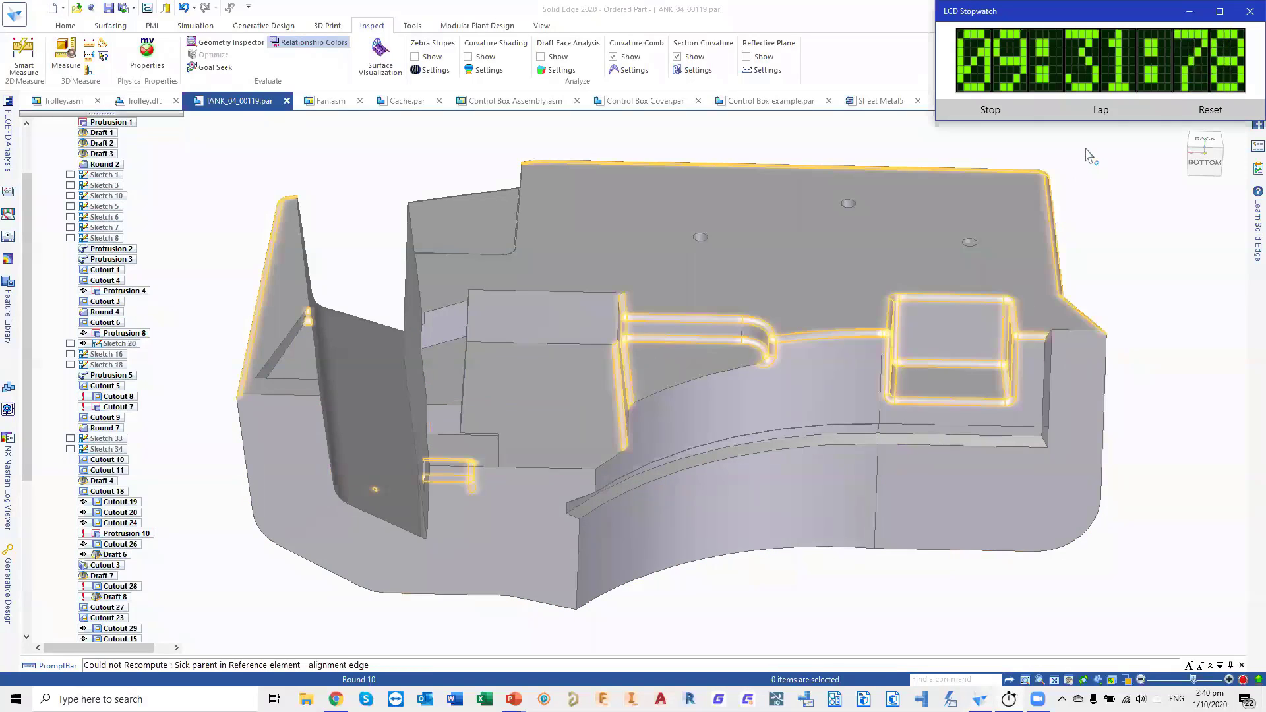
{"action": "left_click", "coordinate": [1016, 114]}
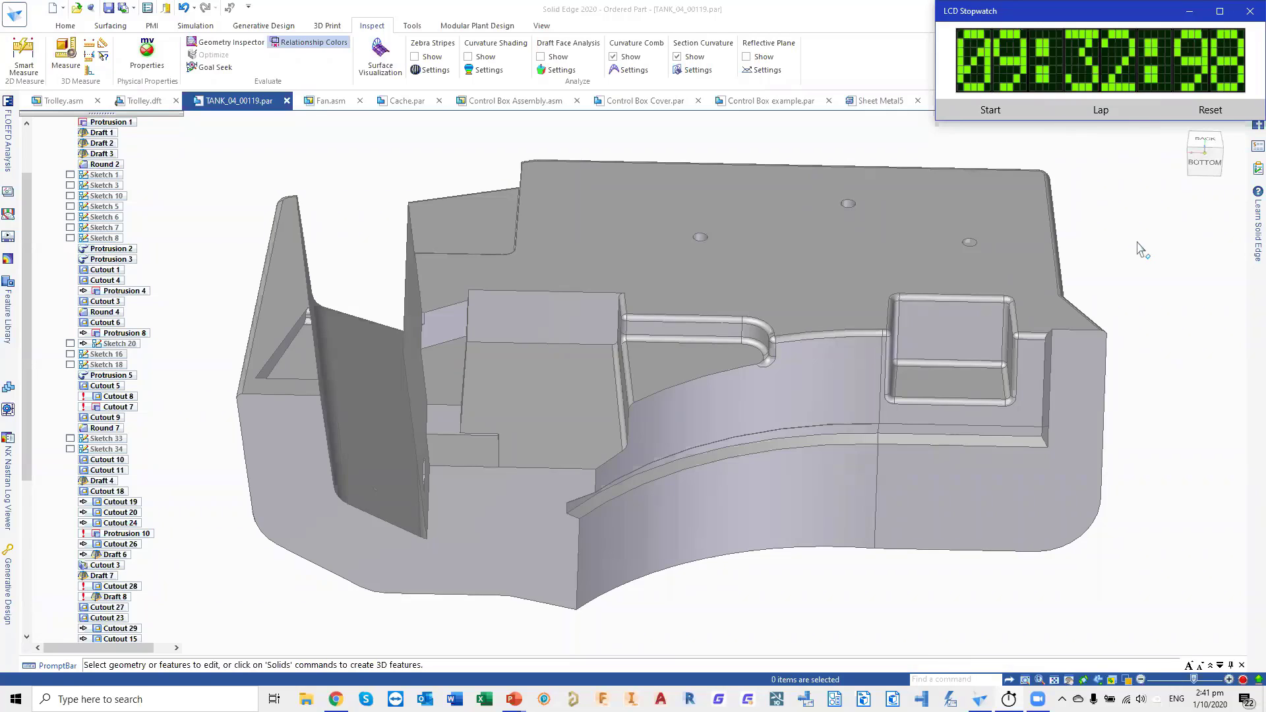
{"action": "left_click", "coordinate": [1206, 113]}
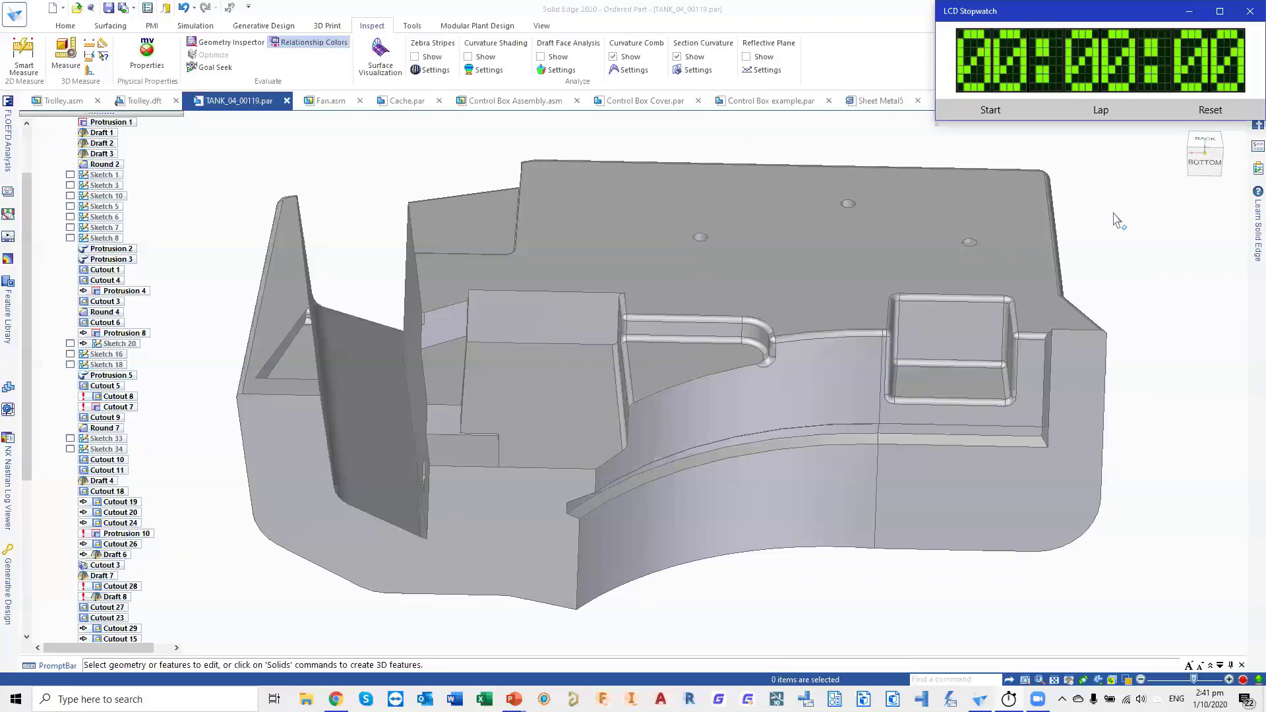
- Close the tank part without saving its changes and reopen TANK_04_00119.par from the Expected Design Changes folder
{"action": "left_click", "coordinate": [287, 100]}
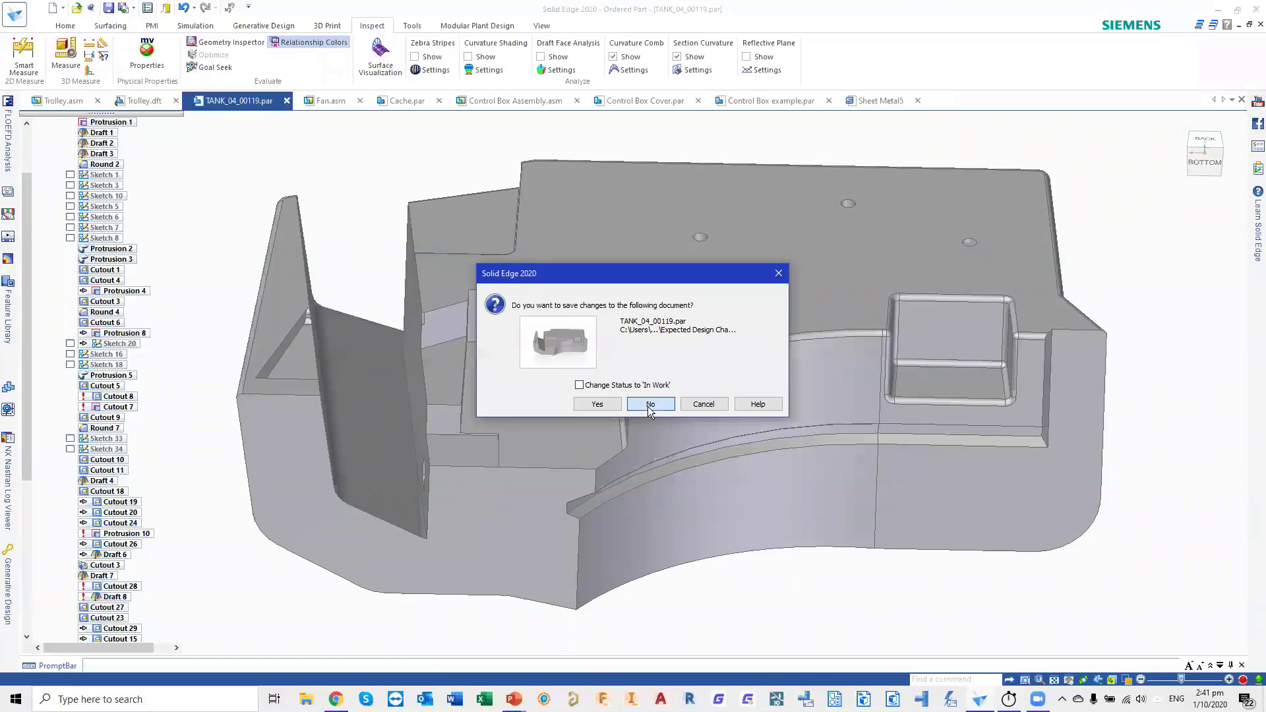
{"action": "left_click", "coordinate": [651, 408]}
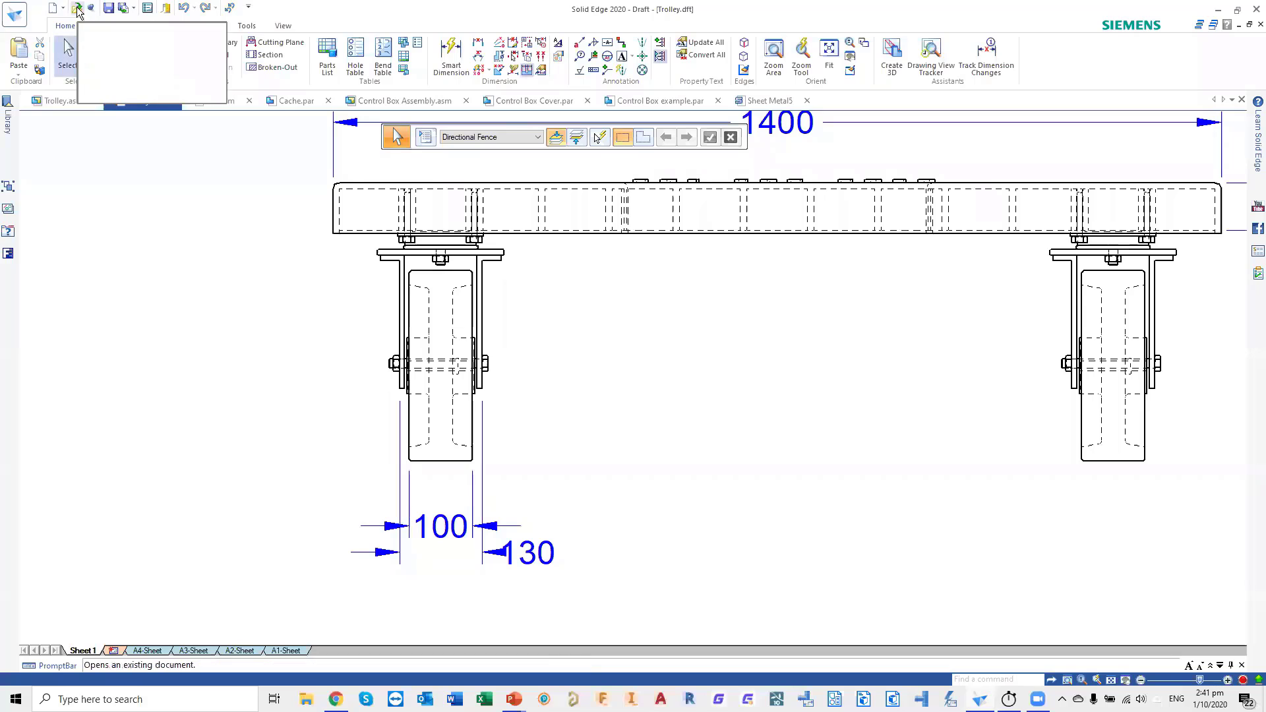
{"action": "left_click", "coordinate": [76, 8]}
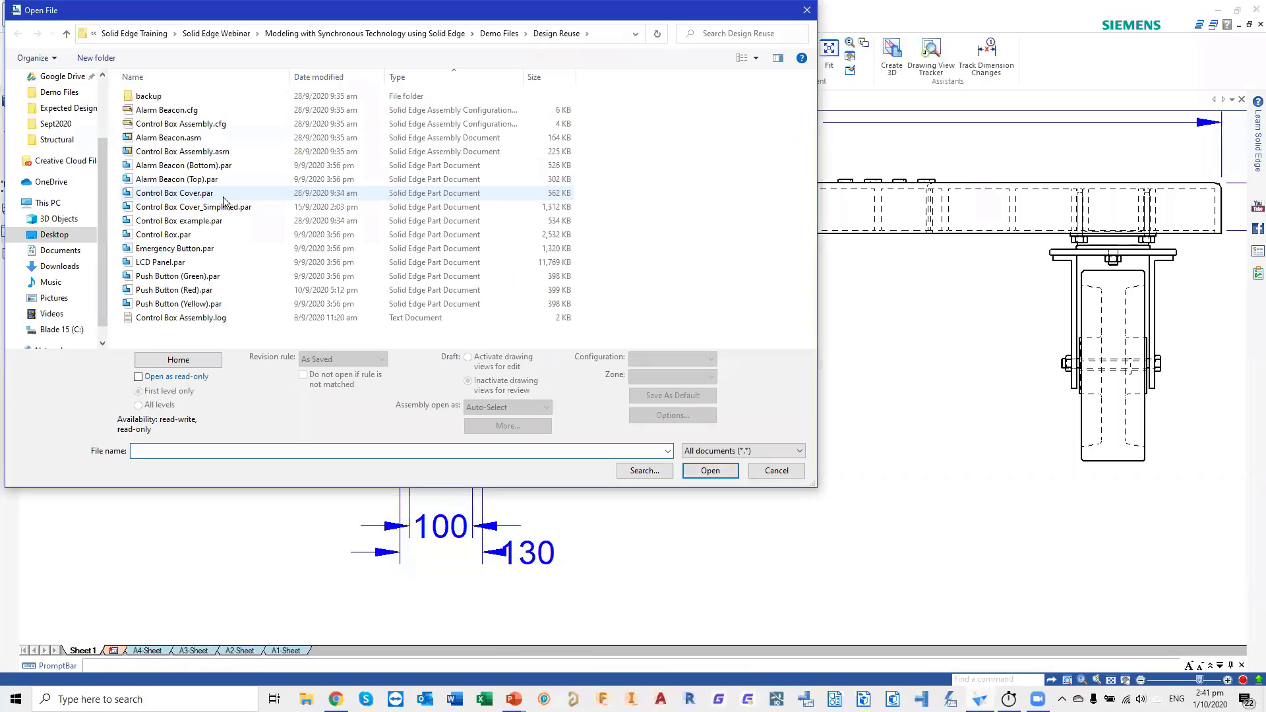
{"action": "left_click", "coordinate": [487, 32]}
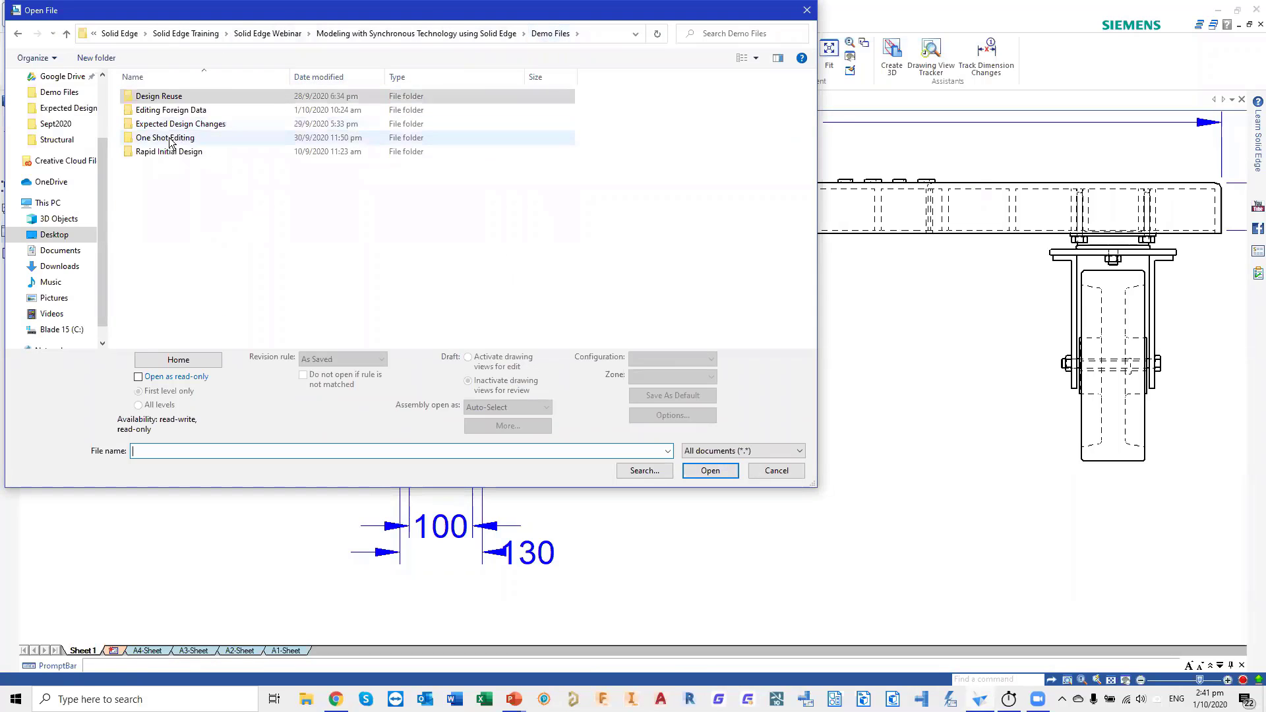
{"action": "double_click", "coordinate": [198, 124]}
{"action": "double_click", "coordinate": [196, 112]}
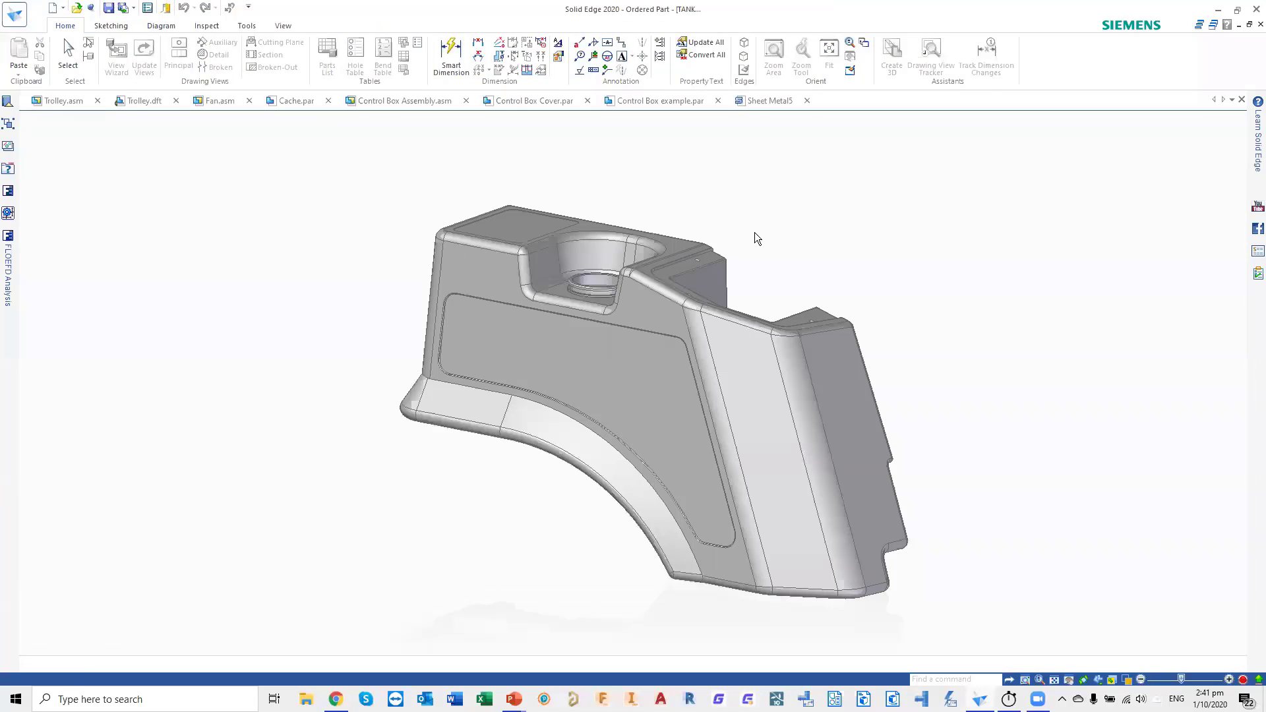
- Try to move all ordered features from Protrusion 1 through Replace Face 1 to synchronous
{"action": "middle_click_drag", "start_coordinate": [731, 141], "coordinate": [654, 139]}
{"action": "scroll", "coordinate": [703, 270], "scroll_direction": "up", "scroll_amount": 3}
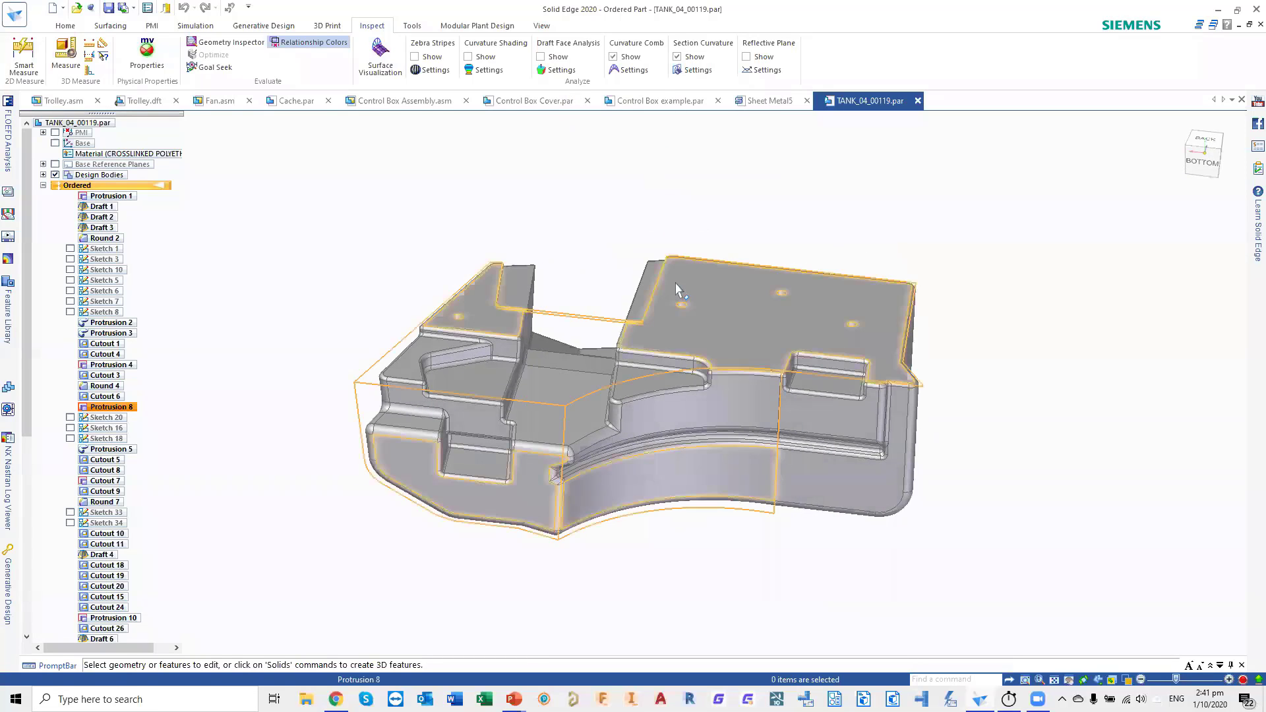
{"action": "middle_click_drag", "start_coordinate": [713, 285], "coordinate": [773, 230], "text": "shift"}
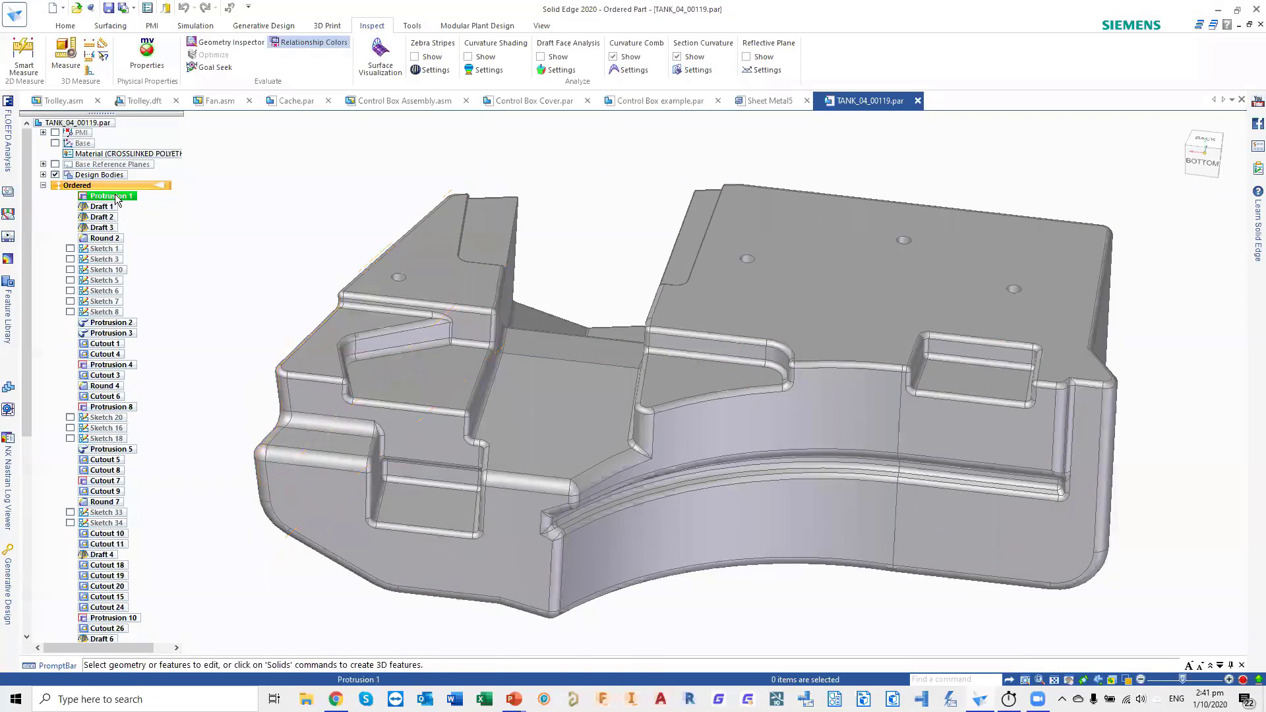
{"action": "left_click", "coordinate": [111, 195]}
{"action": "left_click_drag", "start_coordinate": [28, 226], "coordinate": [27, 420]}
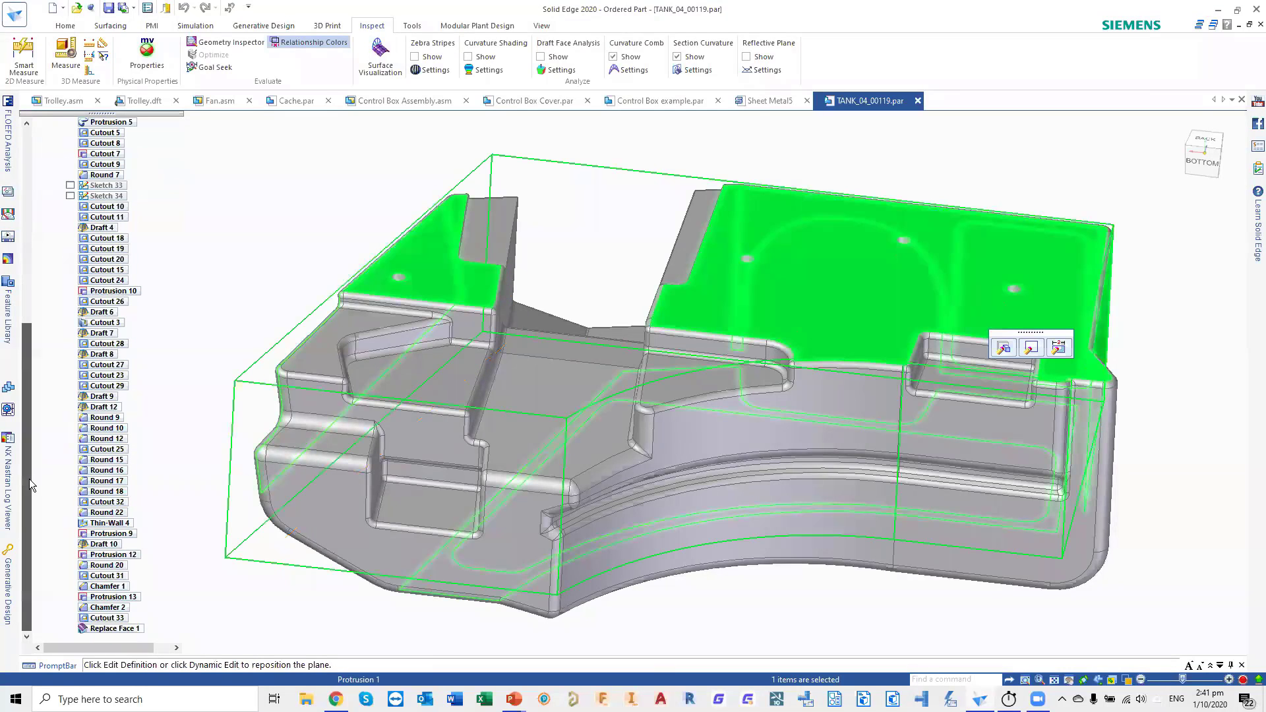
{"action": "left_click", "coordinate": [126, 629], "text": "shift"}
{"action": "right_click", "coordinate": [92, 363]}
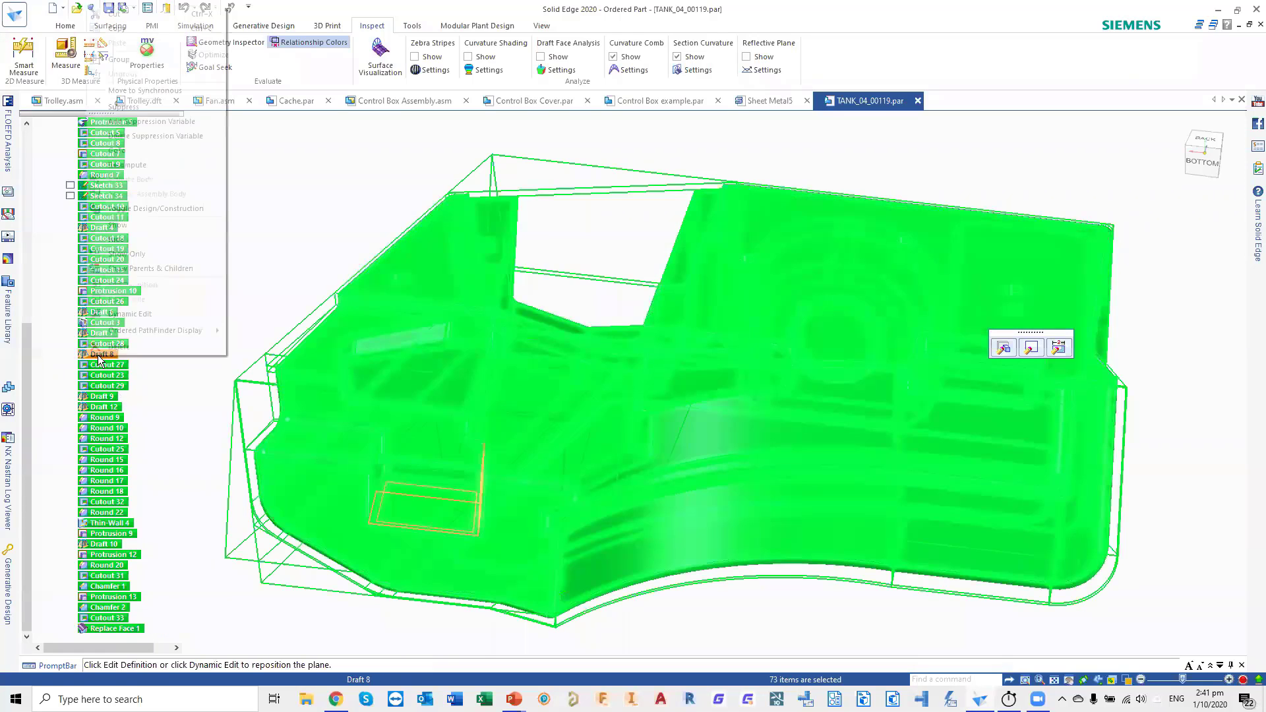
{"action": "left_click", "coordinate": [173, 90]}
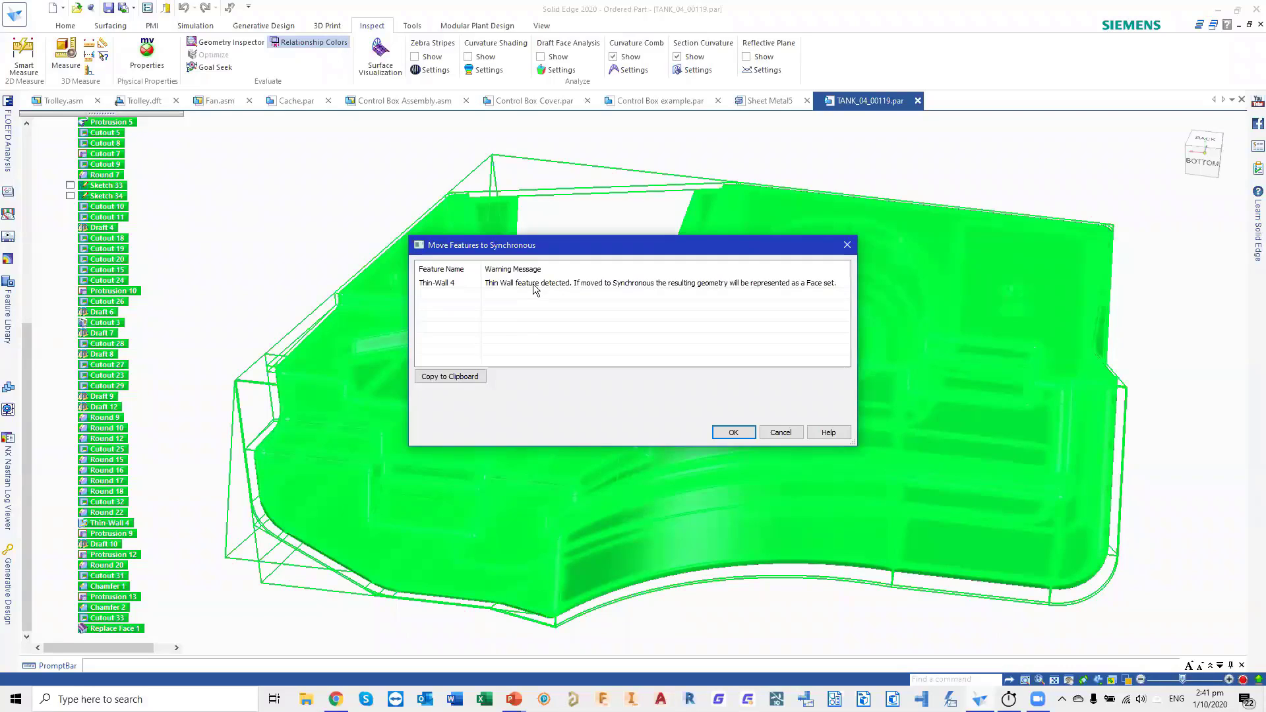
{"action": "left_click", "coordinate": [780, 432]}
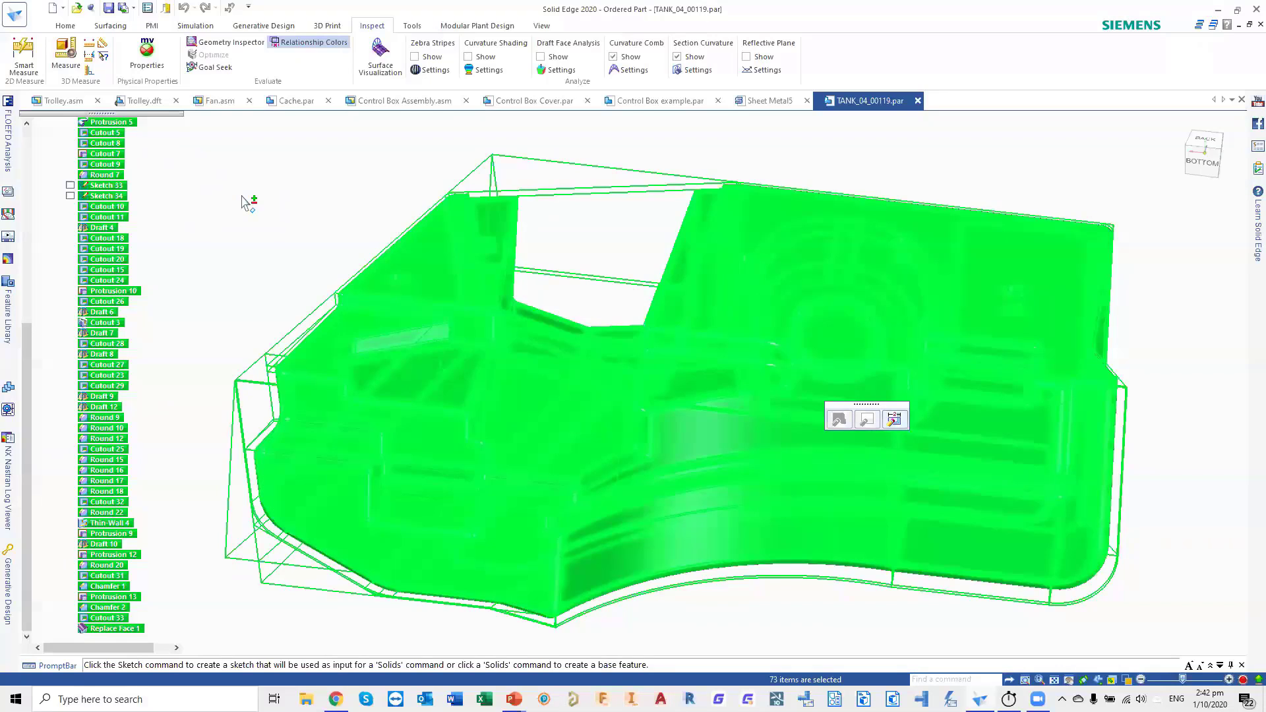
- Clear the feature selection, inspect the tank's filler neck and delete the Thin-Wall 4 feature
{"action": "left_click", "coordinate": [248, 203]}
{"action": "middle_click_drag", "start_coordinate": [650, 225], "coordinate": [659, 462]}
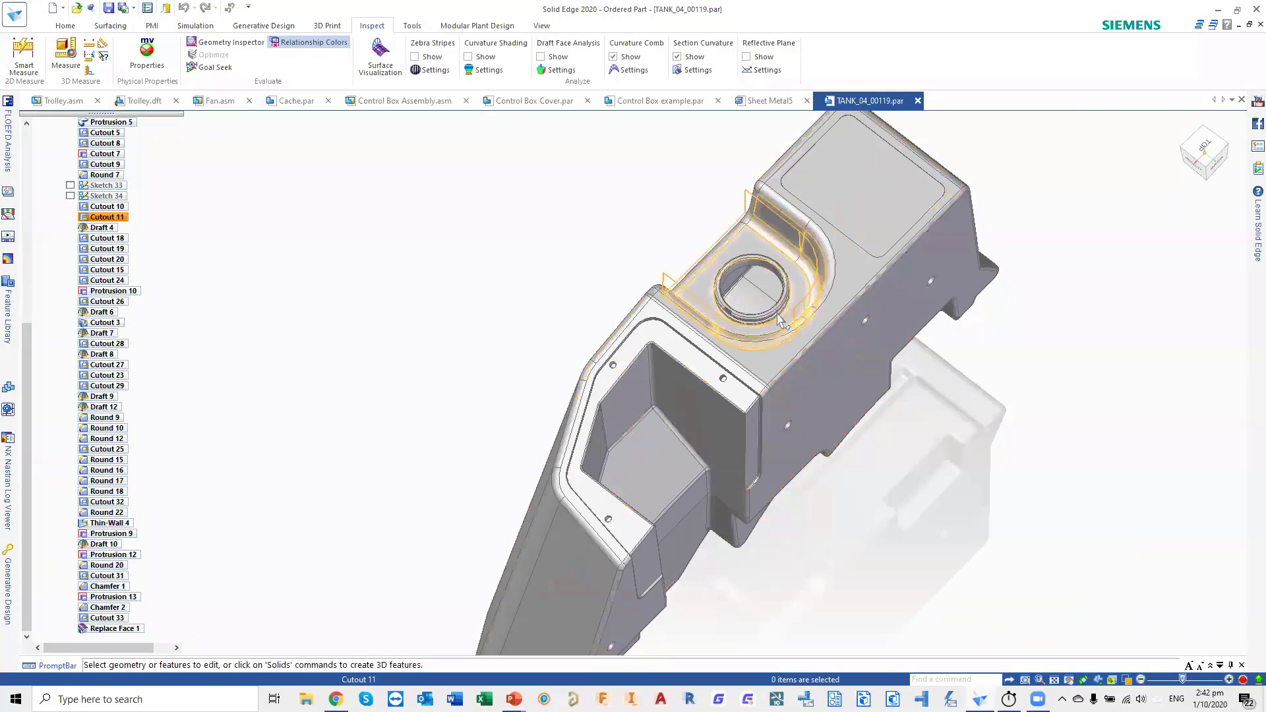
{"action": "scroll", "coordinate": [716, 187], "scroll_direction": "up", "scroll_amount": 8}
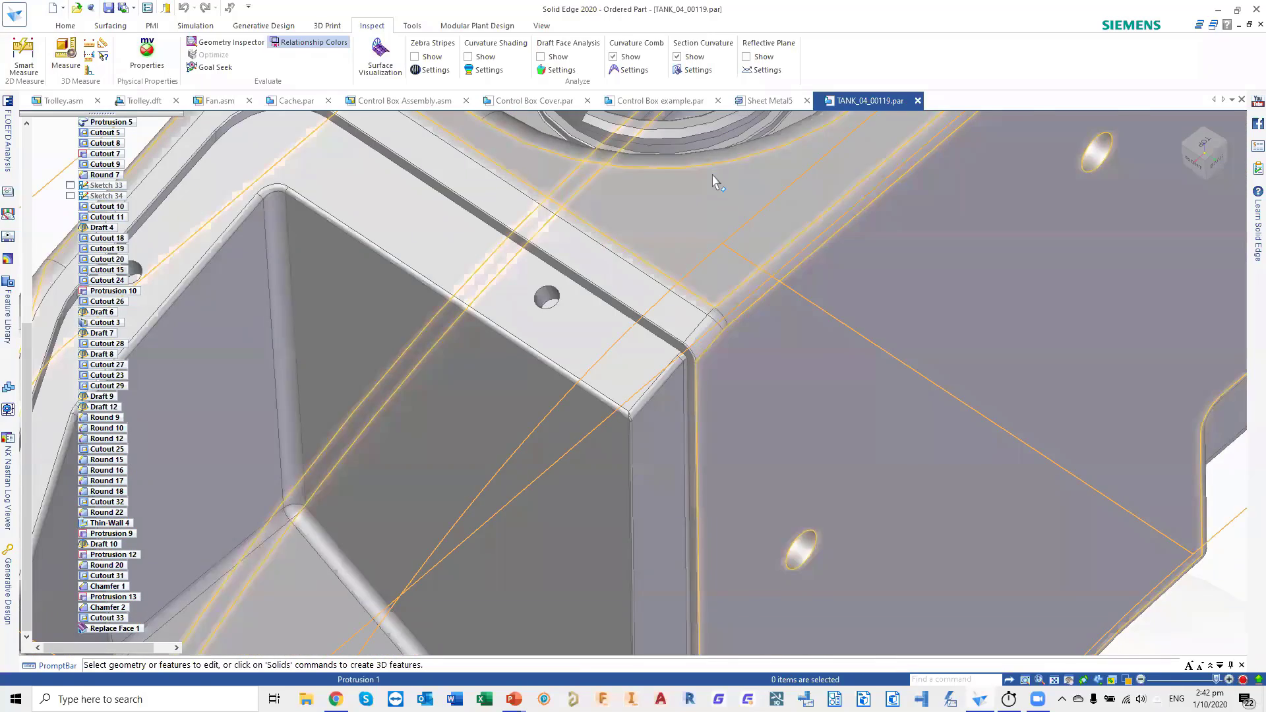
{"action": "middle_click_drag", "start_coordinate": [715, 181], "coordinate": [728, 461], "text": "shift"}
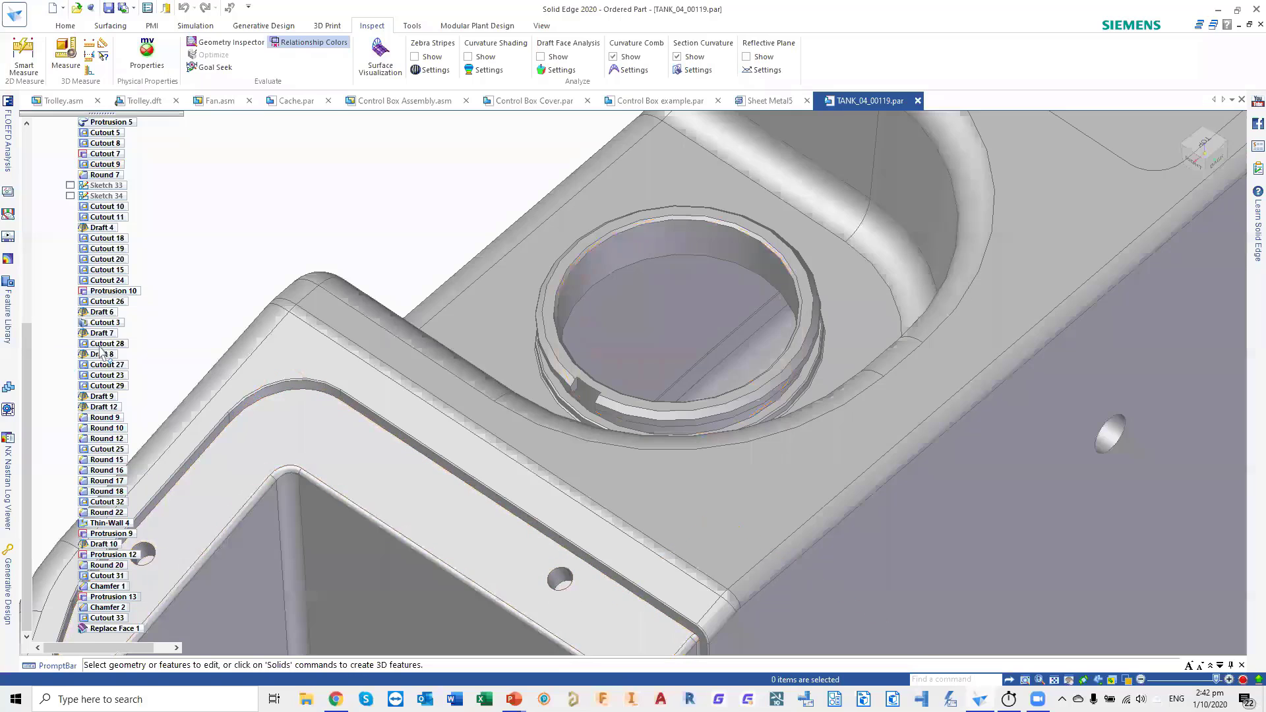
{"action": "left_click", "coordinate": [125, 524]}
{"action": "key", "text": "Delete"}
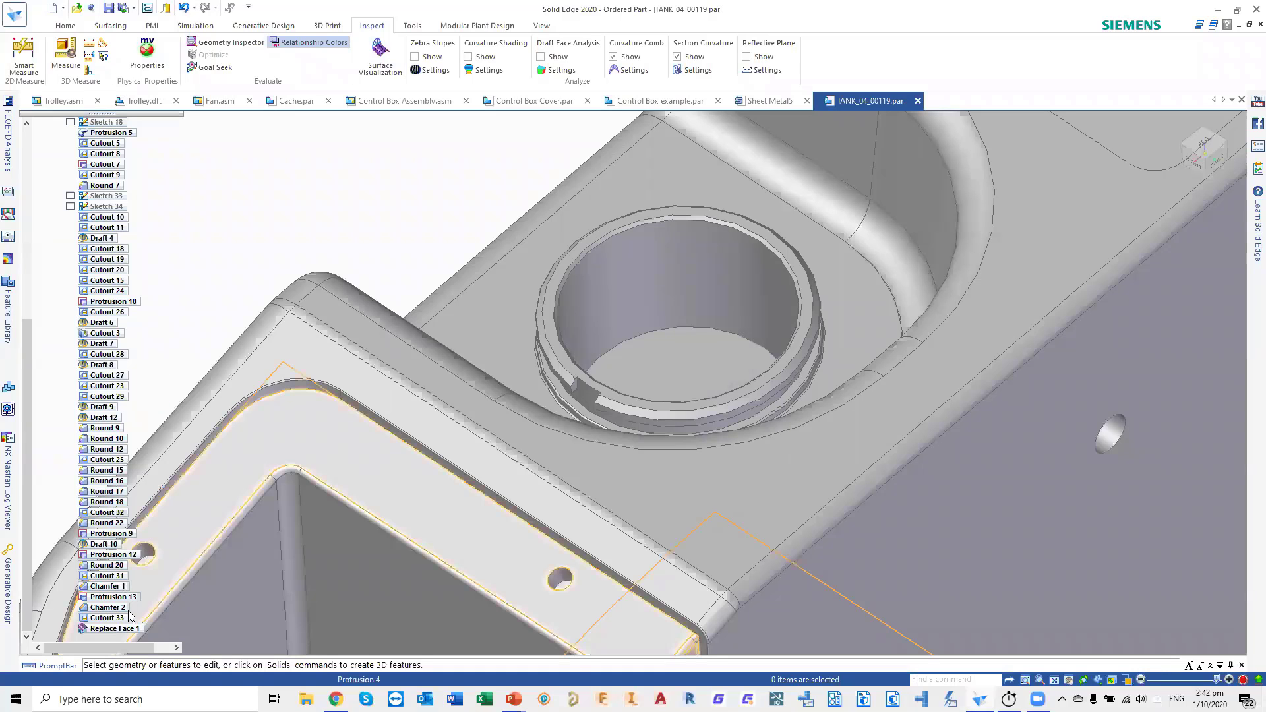
- Move all ordered features from Protrusion 1 through Replace Face 1 to synchronous
{"action": "left_click", "coordinate": [108, 628]}
{"action": "left_click_drag", "start_coordinate": [23, 517], "coordinate": [24, 326]}
{"action": "left_click", "coordinate": [106, 196], "text": "shift"}
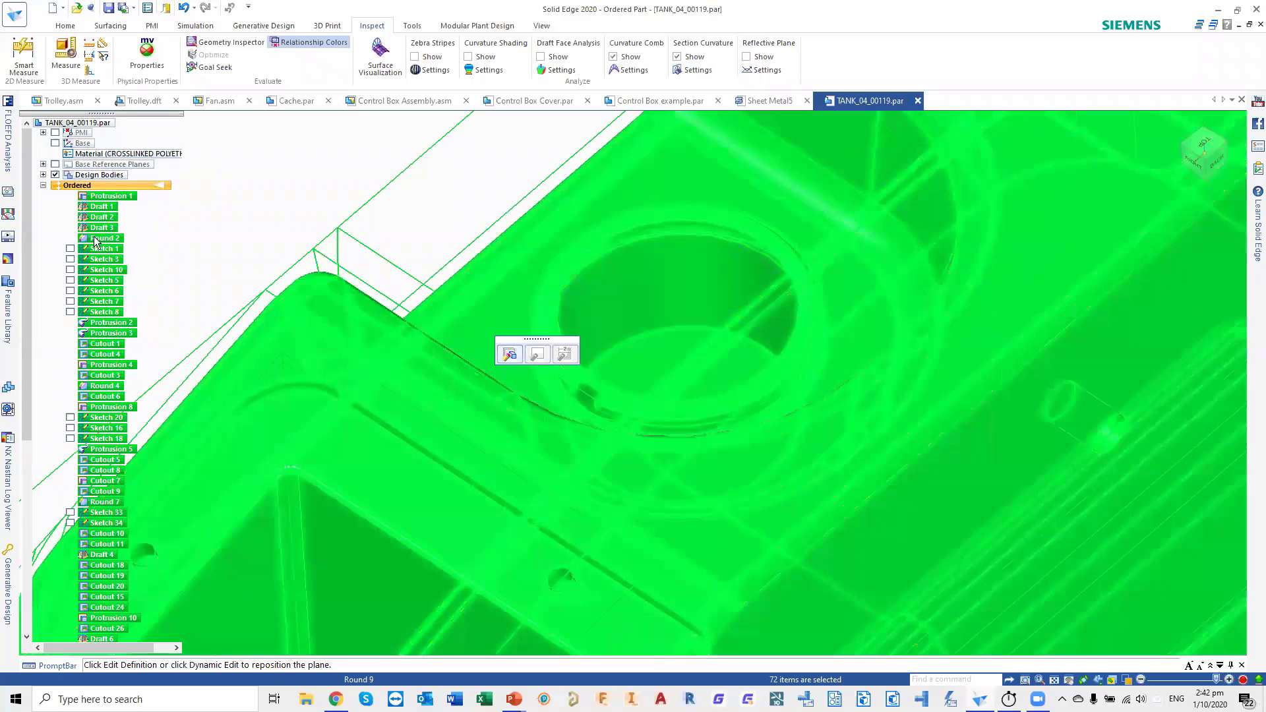
{"action": "right_click", "coordinate": [82, 235]}
{"action": "left_click", "coordinate": [141, 323]}
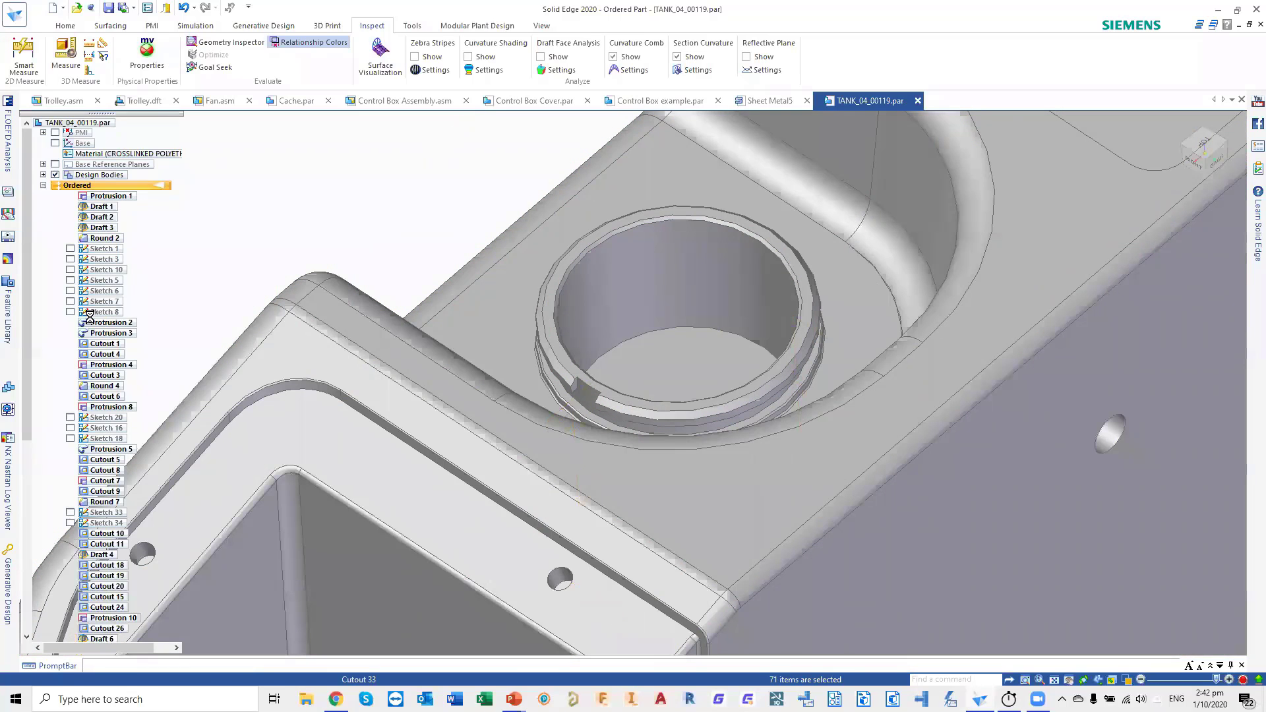
{"action": "left_click", "coordinate": [58, 502]}
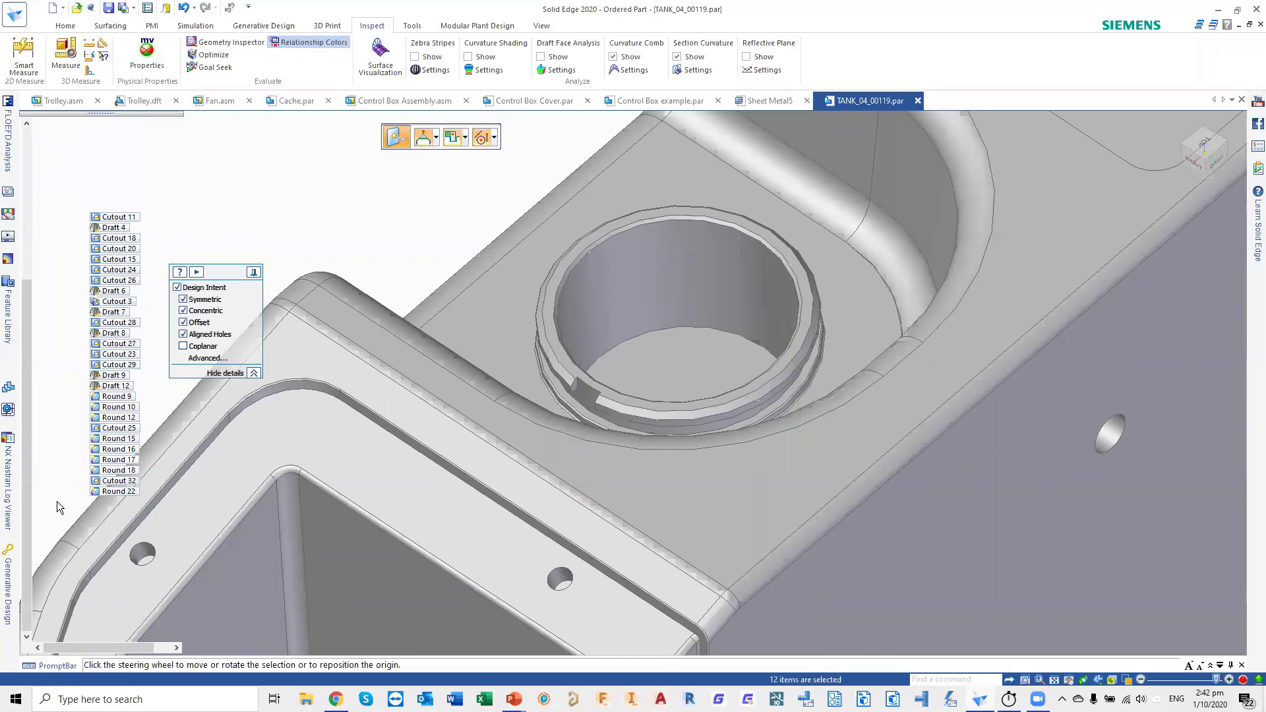
- Activate the Synchronous environment, collapse the Sketches collection and clear the sketch selection
{"action": "scroll", "coordinate": [82, 354], "scroll_direction": "down", "scroll_amount": 3}
{"action": "scroll", "coordinate": [82, 353], "scroll_direction": "up", "scroll_amount": 2}
{"action": "left_click_drag", "start_coordinate": [30, 323], "coordinate": [29, 170]}
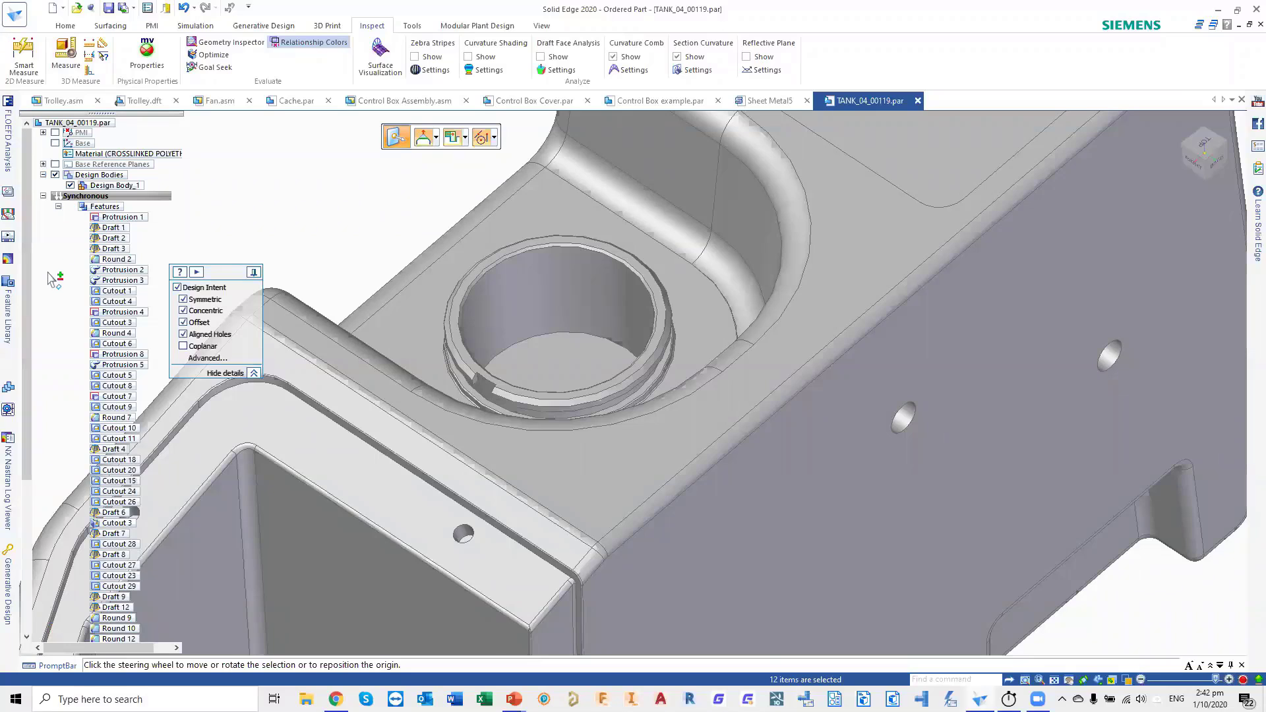
{"action": "left_click", "coordinate": [85, 195]}
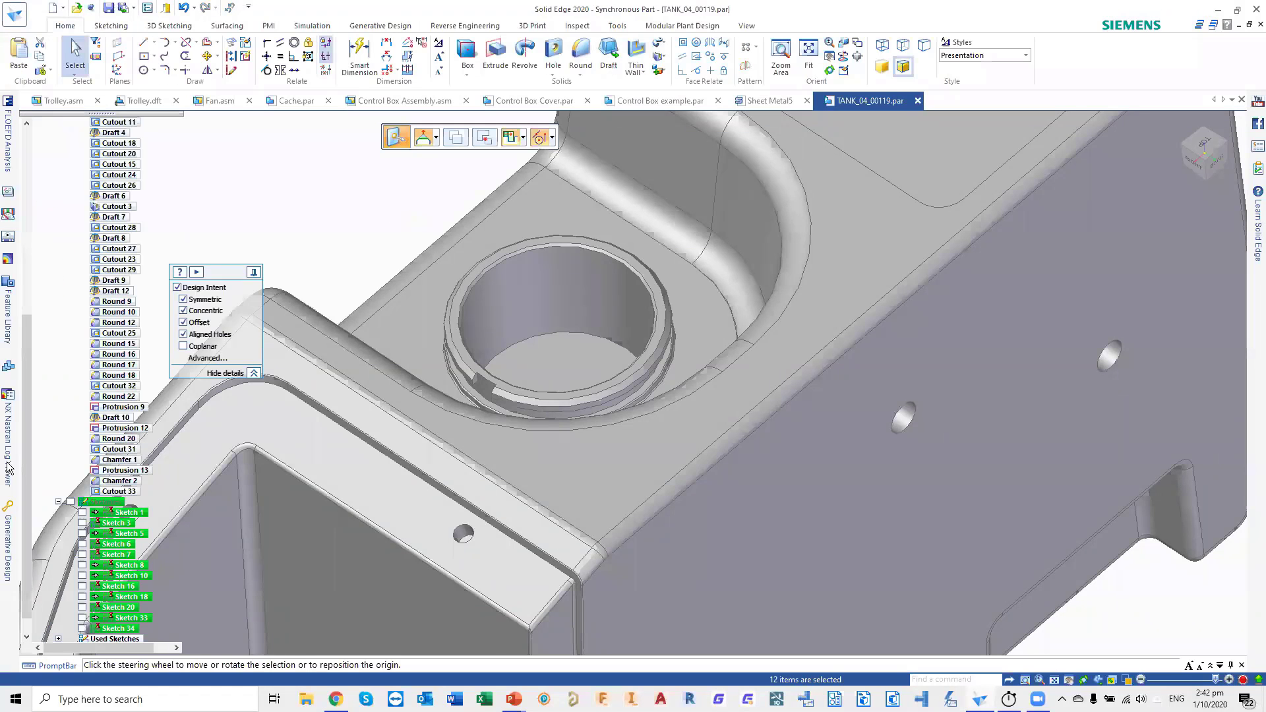
{"action": "left_click", "coordinate": [60, 501]}
{"action": "scroll", "coordinate": [666, 367], "scroll_direction": "up", "scroll_amount": 1}
{"action": "scroll", "coordinate": [666, 367], "scroll_direction": "down", "scroll_amount": 9}
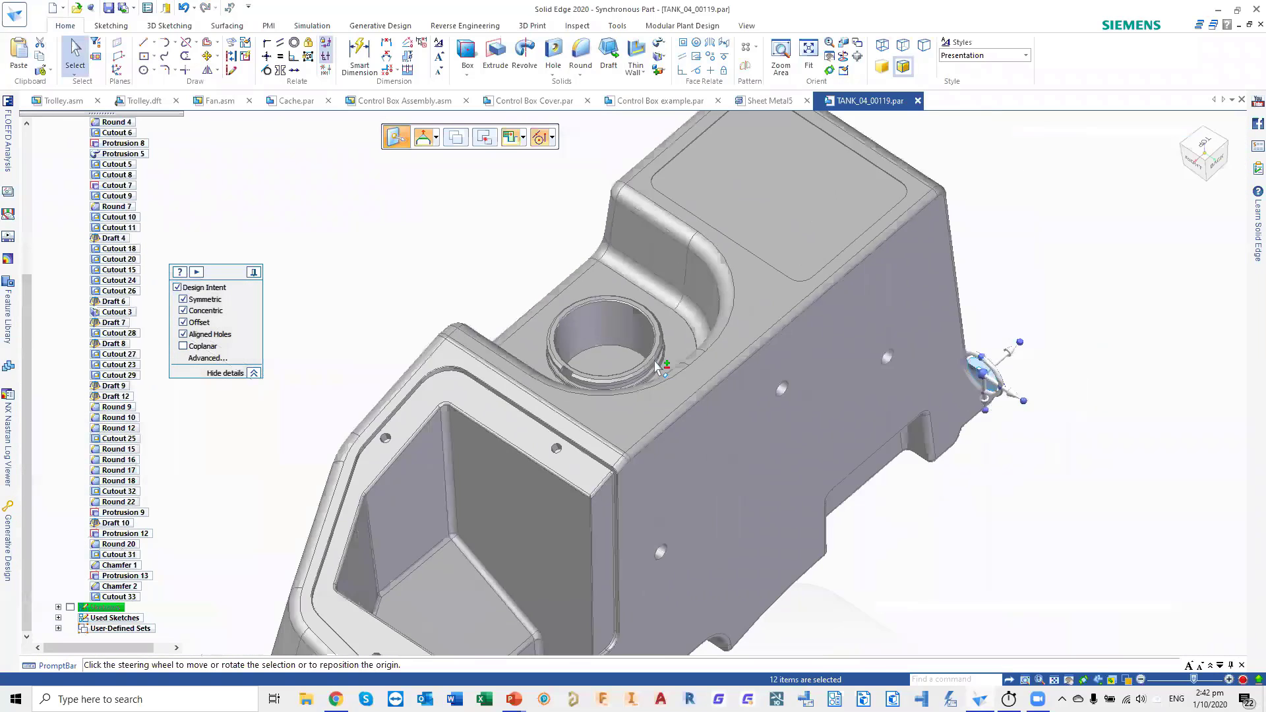
{"action": "middle_click_drag", "start_coordinate": [818, 389], "coordinate": [1141, 263]}
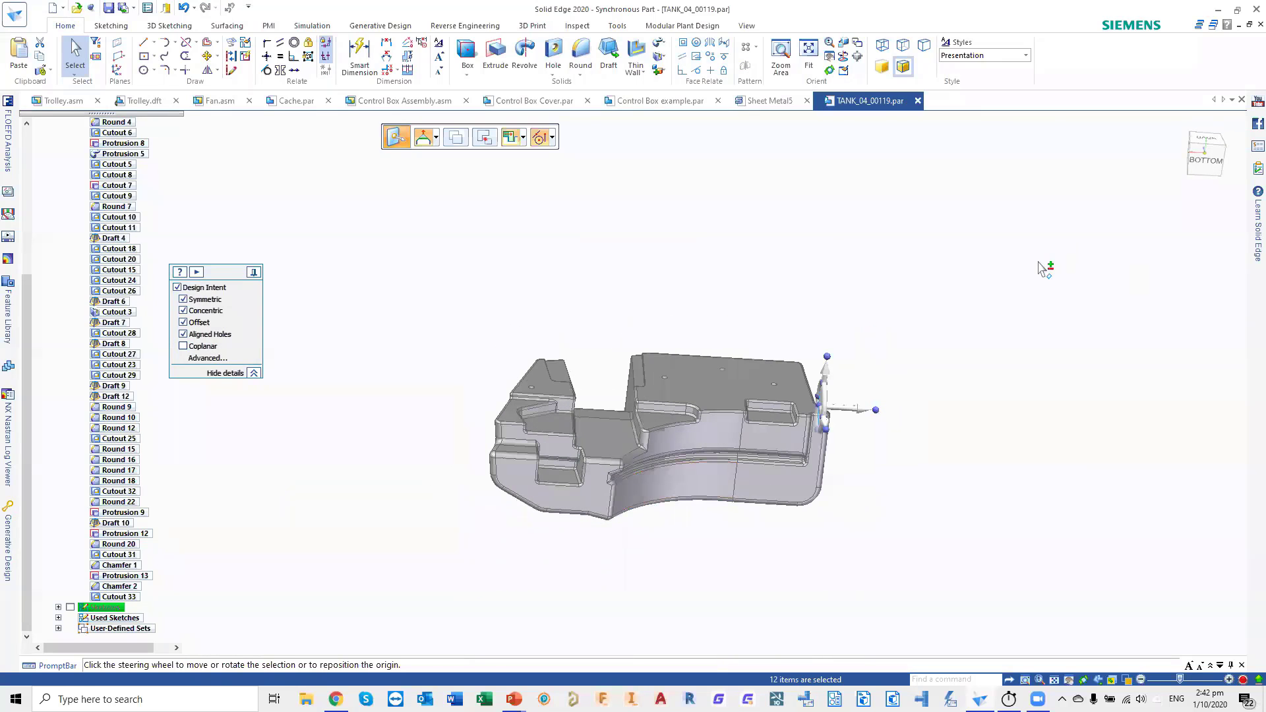
{"action": "key", "text": "Escape"}
- Switch to LCD Stopwatch and start the timer
{"action": "left_click", "coordinate": [1008, 699]}
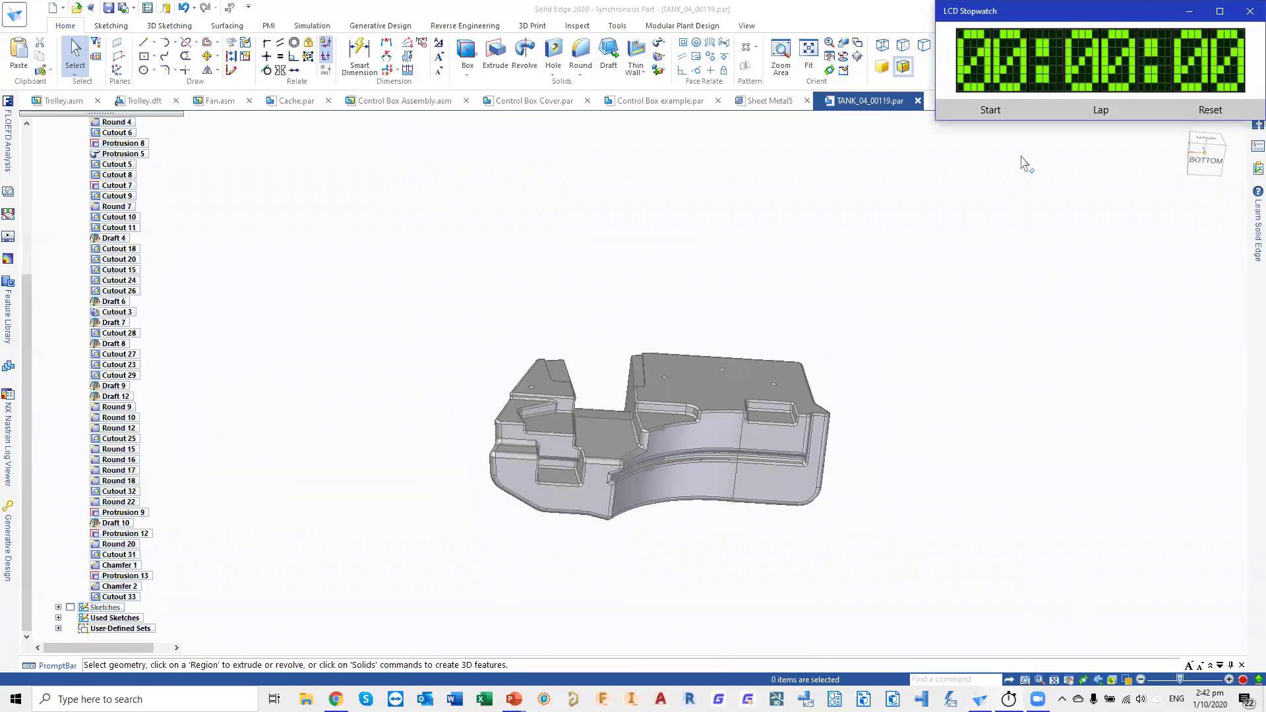
{"action": "left_click", "coordinate": [990, 110]}
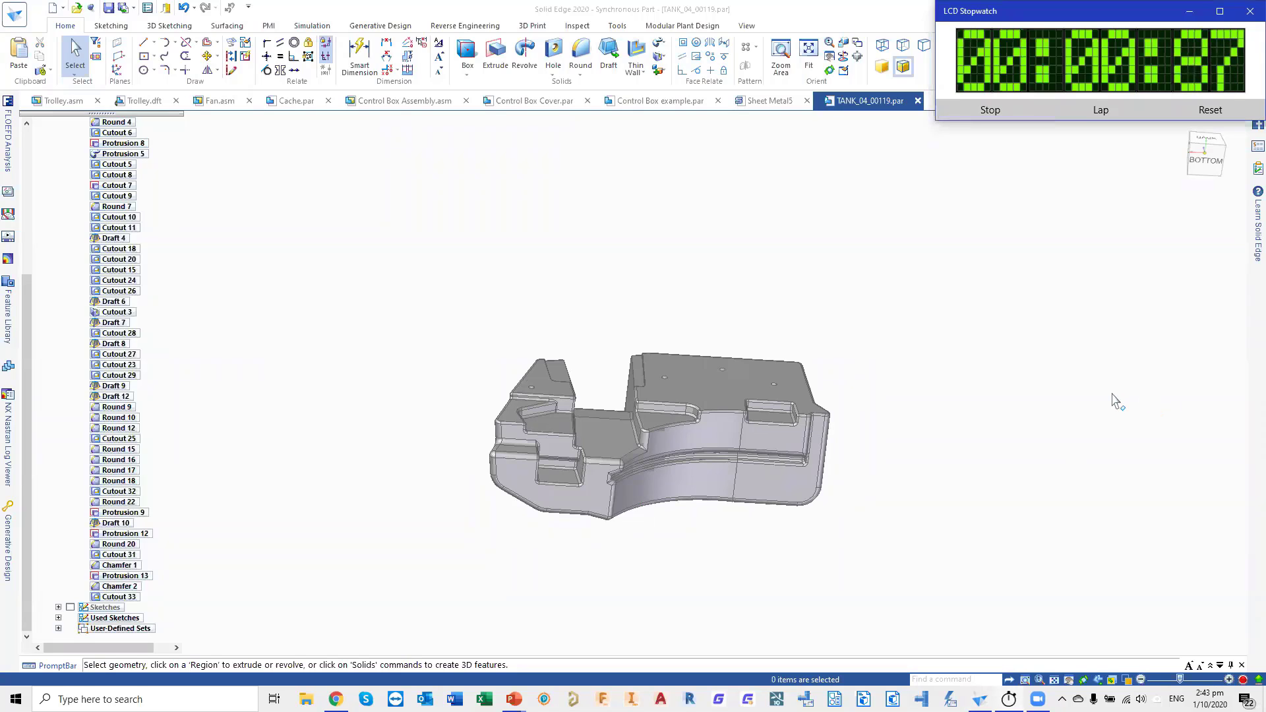
- Dimension the small rectangular pocket's depth beside the curved side and set it to 75 mm, moving only the pocket floor
{"action": "scroll", "coordinate": [767, 436], "scroll_direction": "up", "scroll_amount": 5}
{"action": "middle_click_drag", "start_coordinate": [808, 413], "coordinate": [969, 387], "text": "shift"}
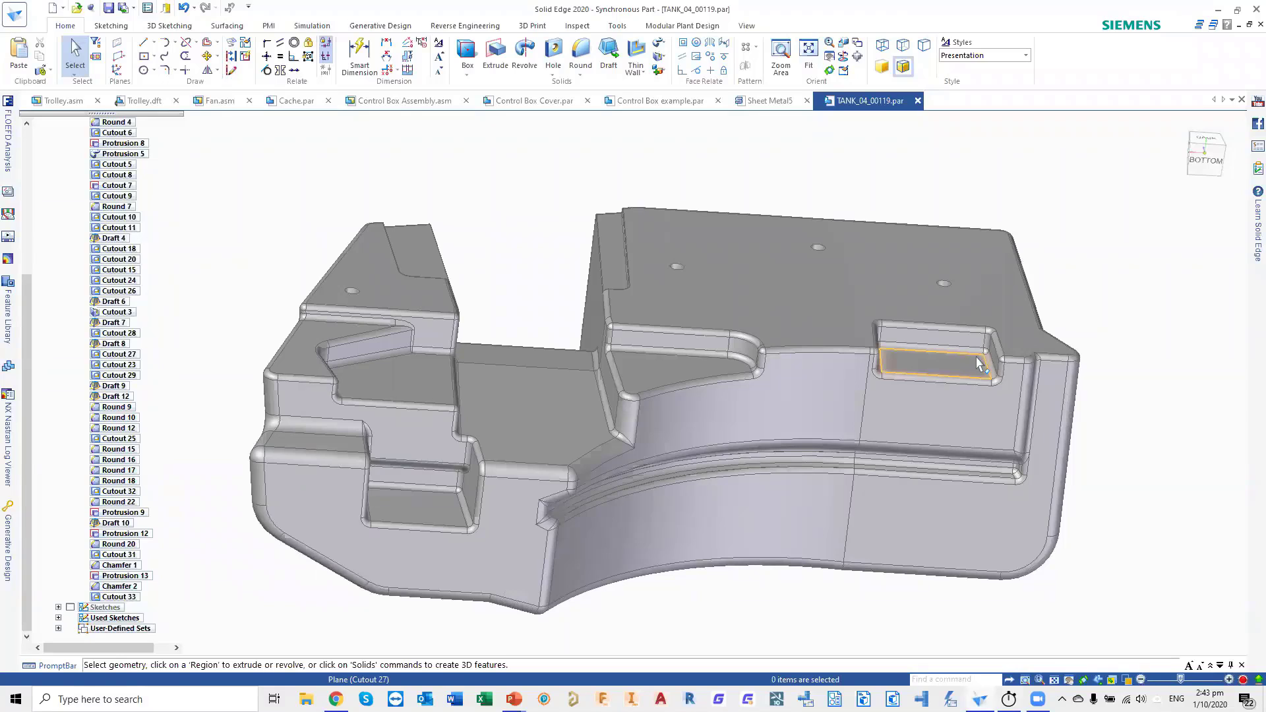
{"action": "right_click", "coordinate": [1070, 198]}
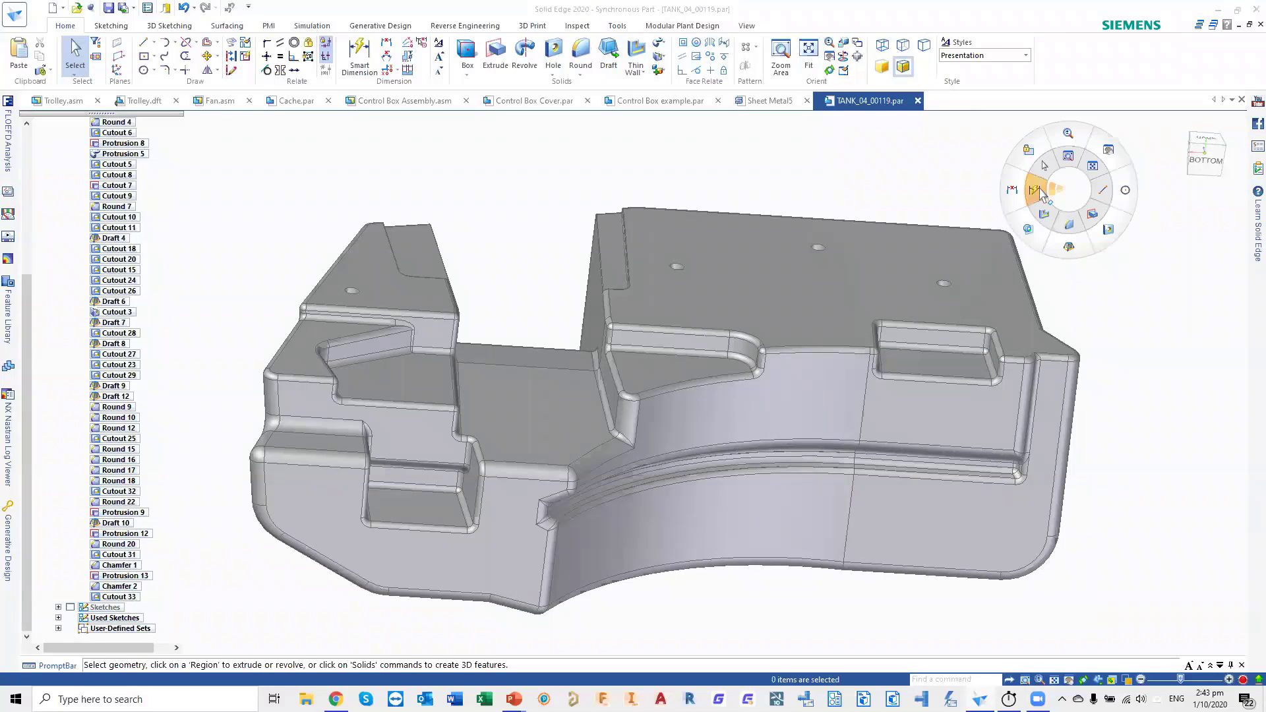
{"action": "left_click", "coordinate": [1035, 184]}
{"action": "left_click", "coordinate": [999, 366]}
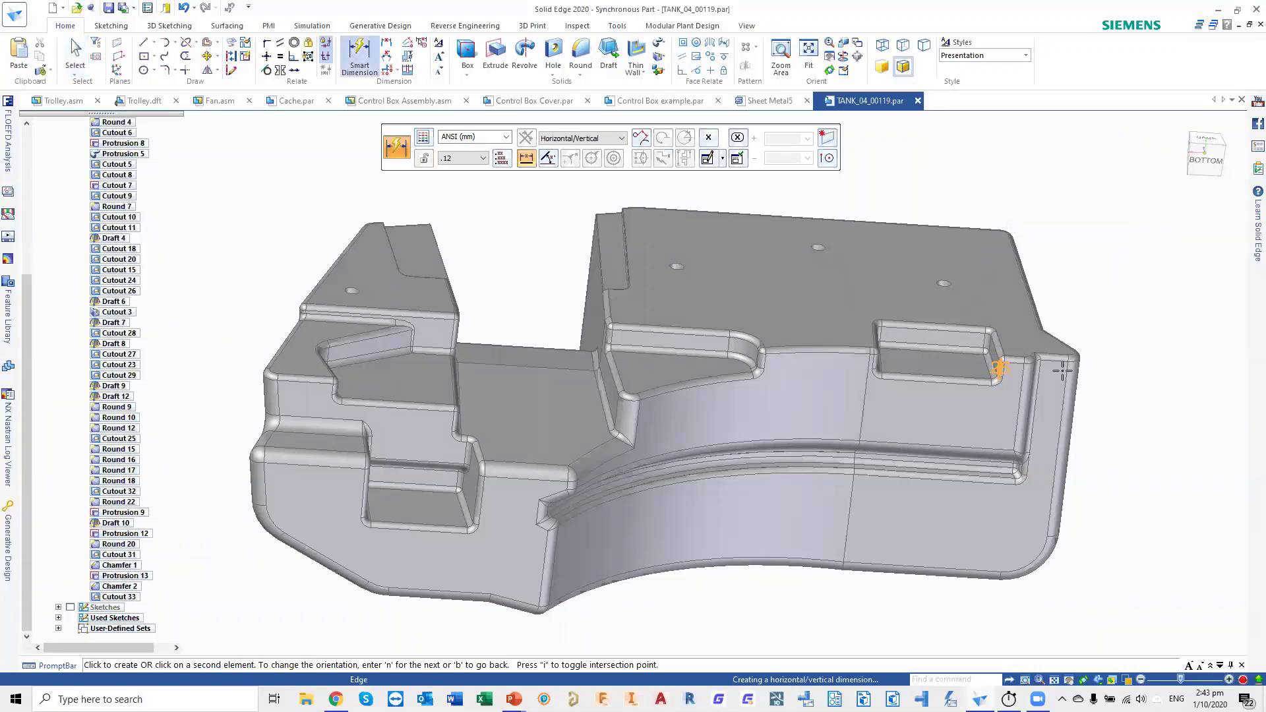
{"action": "left_click", "coordinate": [1130, 429]}
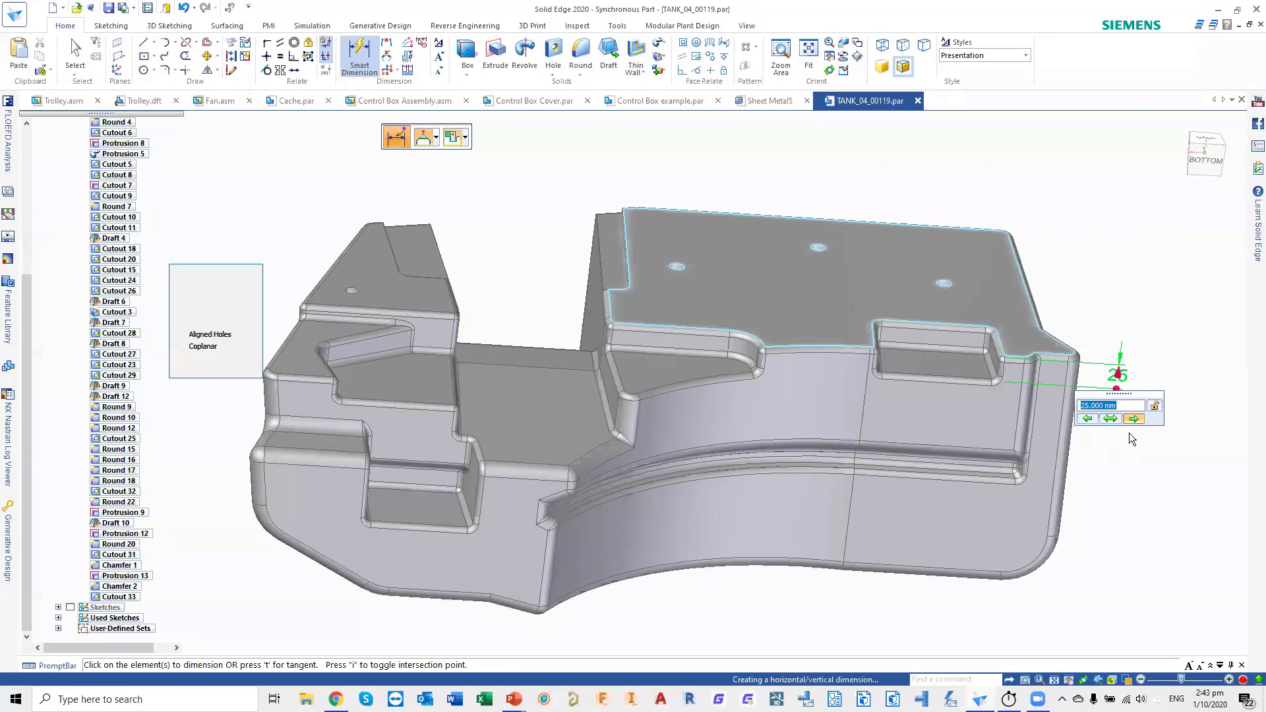
{"action": "left_click", "coordinate": [1089, 418]}
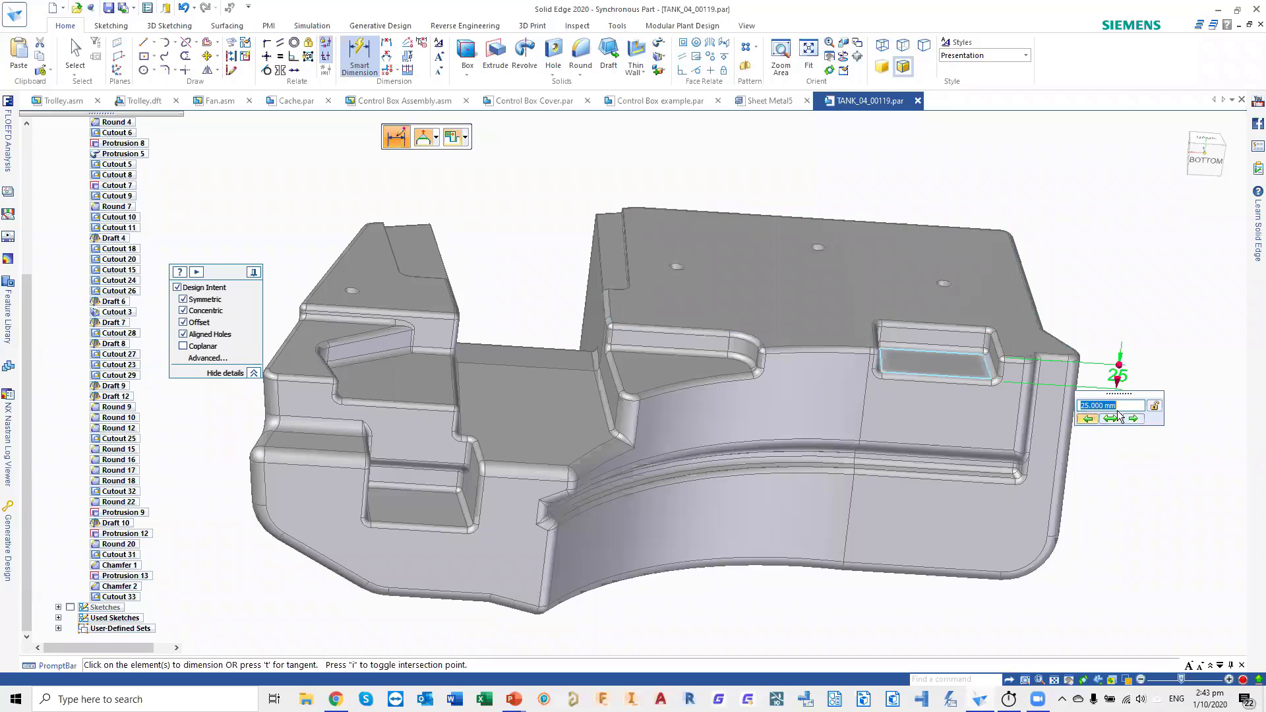
{"action": "type", "text": "75"}
{"action": "key", "text": "Return"}
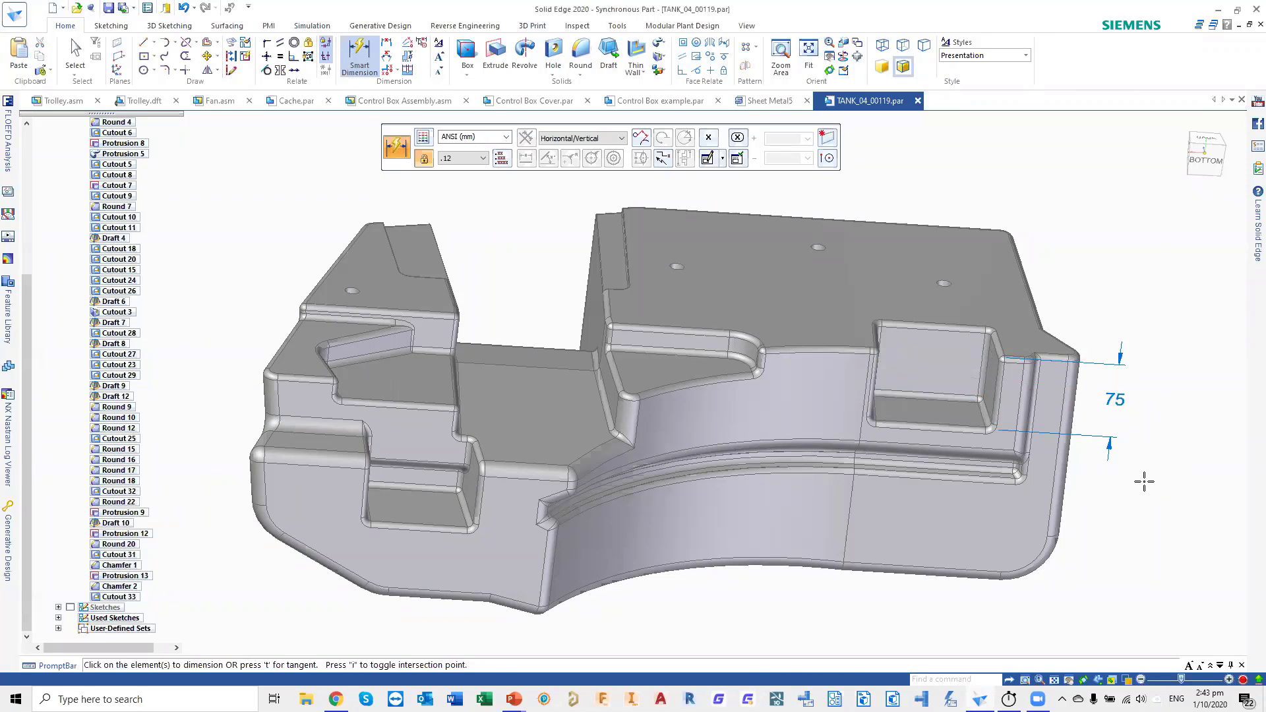
{"action": "key", "text": "Escape"}
- Make the slanted wall of the angled recess coplanar with the side wall of the pocket below it
{"action": "middle_click_drag", "start_coordinate": [704, 440], "coordinate": [545, 437]}
{"action": "middle_click_drag", "start_coordinate": [558, 389], "coordinate": [728, 404], "text": "shift"}
{"action": "scroll", "coordinate": [480, 356], "scroll_direction": "up", "scroll_amount": 3}
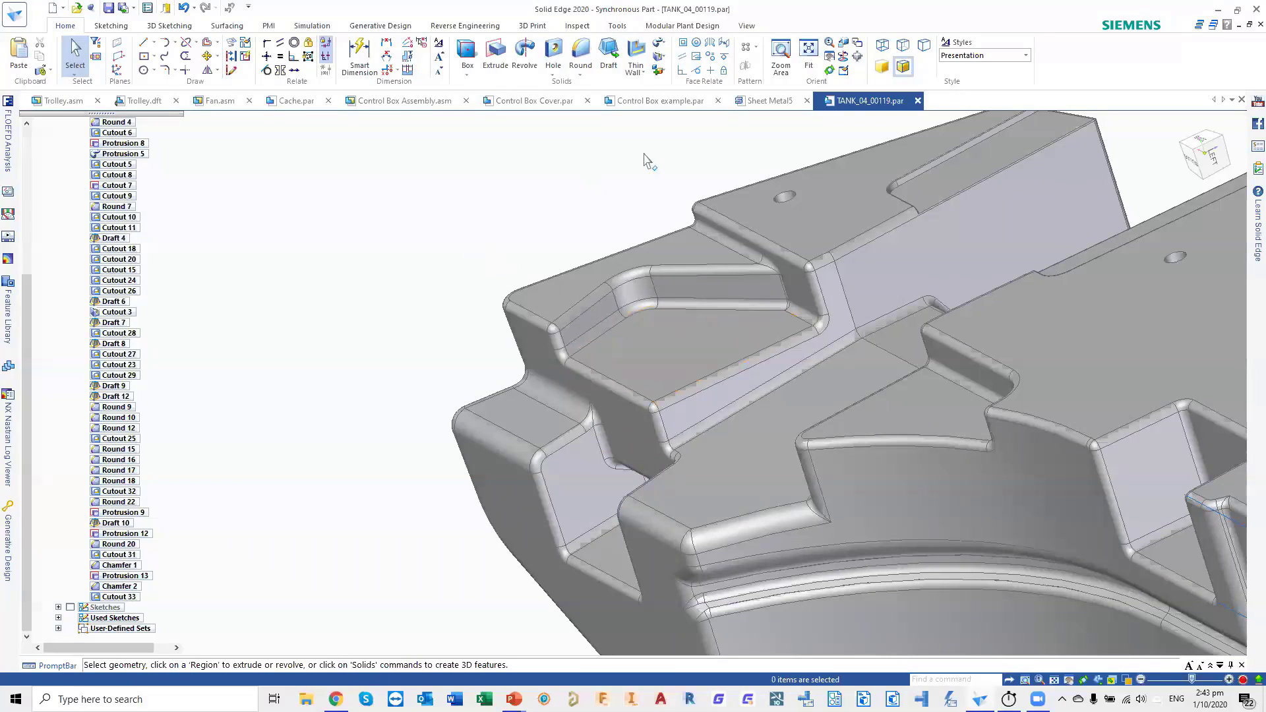
{"action": "left_click", "coordinate": [697, 70]}
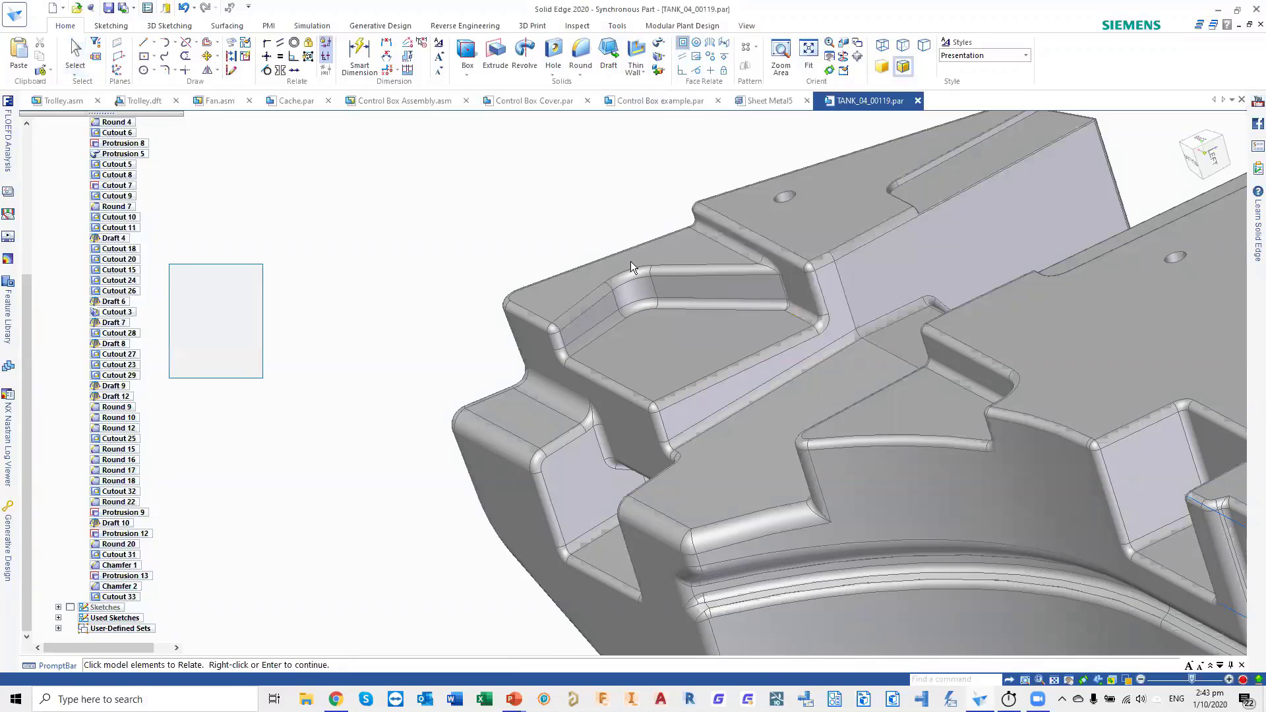
{"action": "left_click", "coordinate": [596, 312]}
{"action": "right_click", "coordinate": [355, 352]}
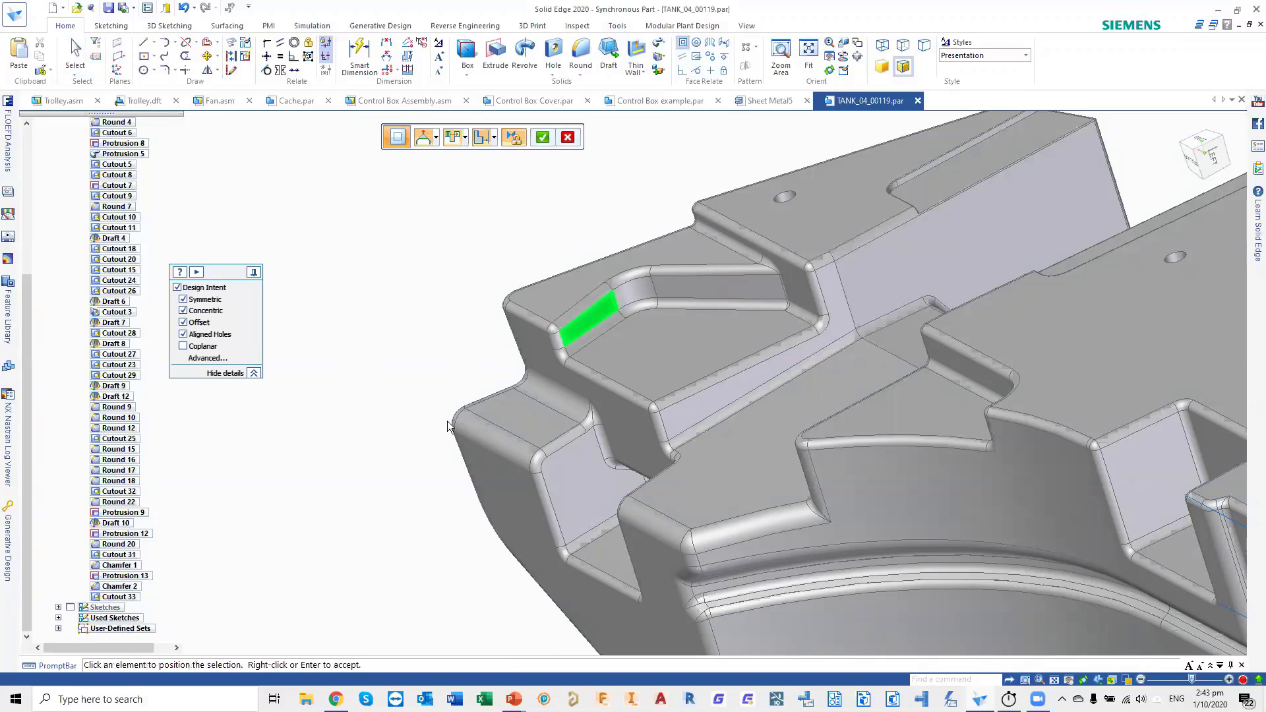
{"action": "left_click", "coordinate": [574, 481]}
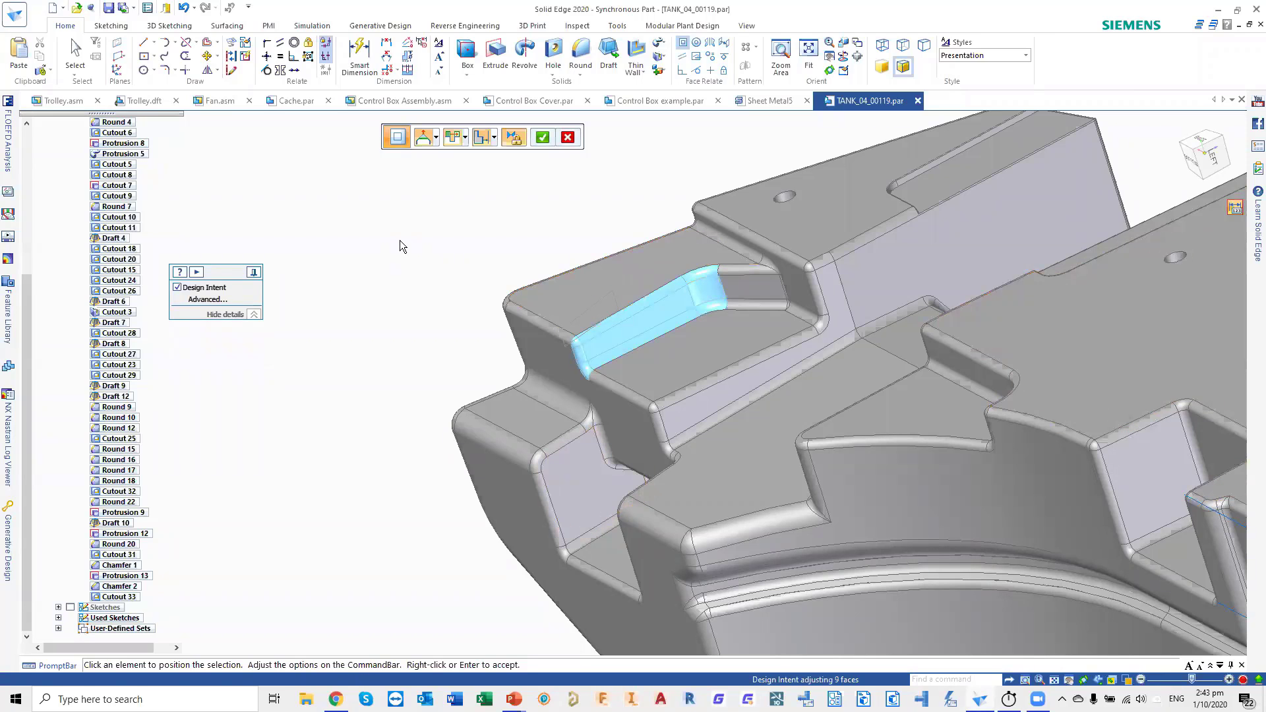
{"action": "right_click", "coordinate": [870, 364]}
- Expand the part's PMI dimensions and show the Over All Height dimension on the model
{"action": "middle_click_drag", "start_coordinate": [882, 363], "coordinate": [751, 473]}
{"action": "scroll", "coordinate": [960, 348], "scroll_direction": "up", "scroll_amount": 1}
{"action": "scroll", "coordinate": [960, 348], "scroll_direction": "down", "scroll_amount": 3}
{"action": "scroll", "coordinate": [718, 318], "scroll_direction": "down", "scroll_amount": 1}
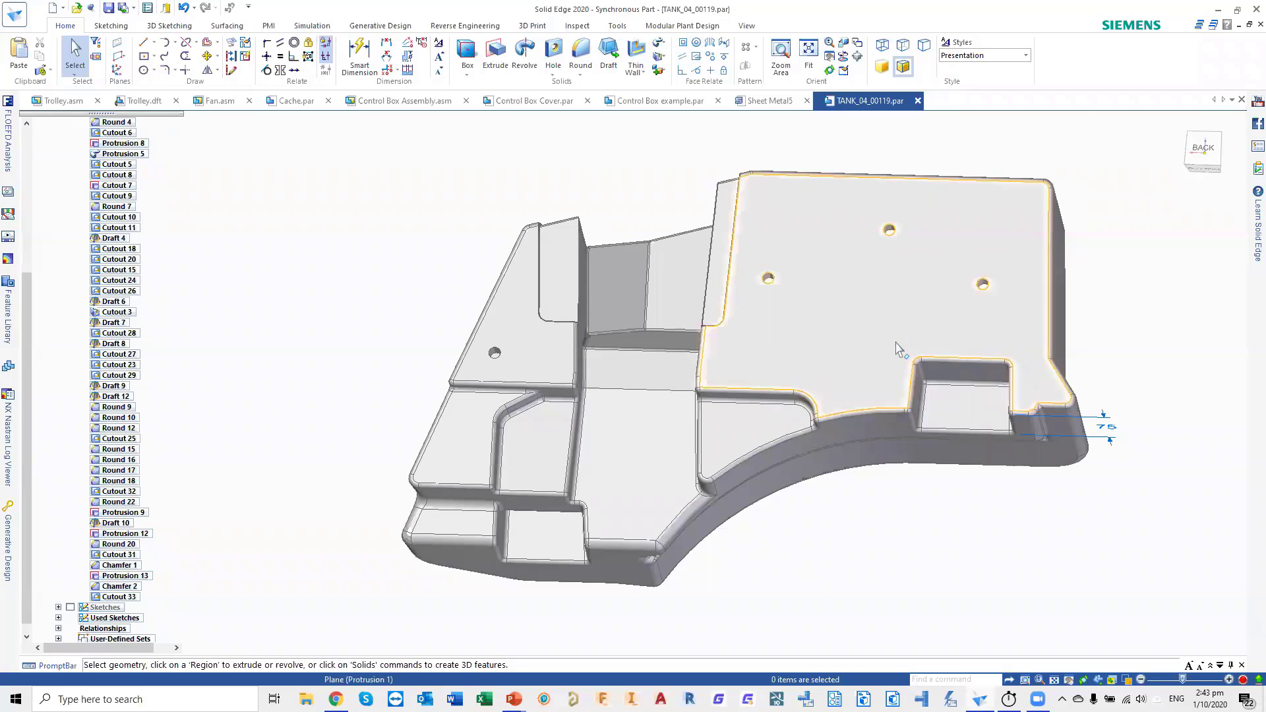
{"action": "left_click_drag", "start_coordinate": [26, 292], "coordinate": [25, 153]}
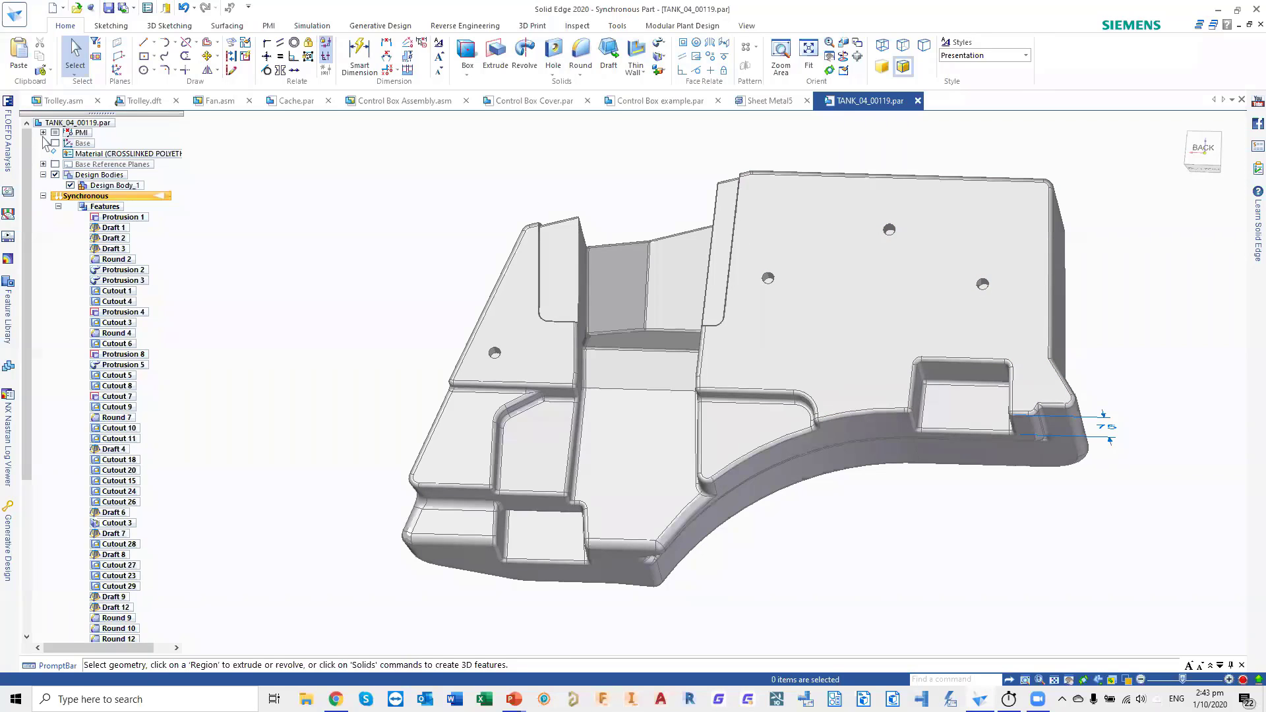
{"action": "left_click", "coordinate": [43, 132]}
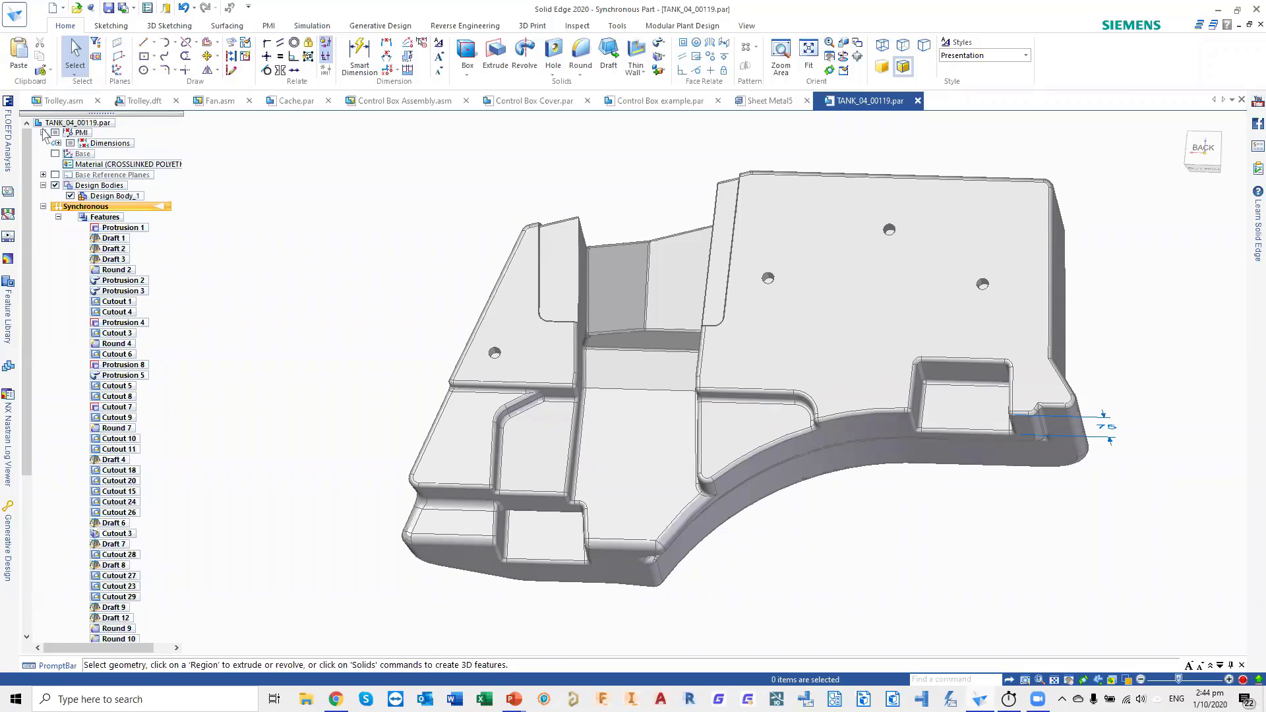
{"action": "left_click", "coordinate": [58, 143]}
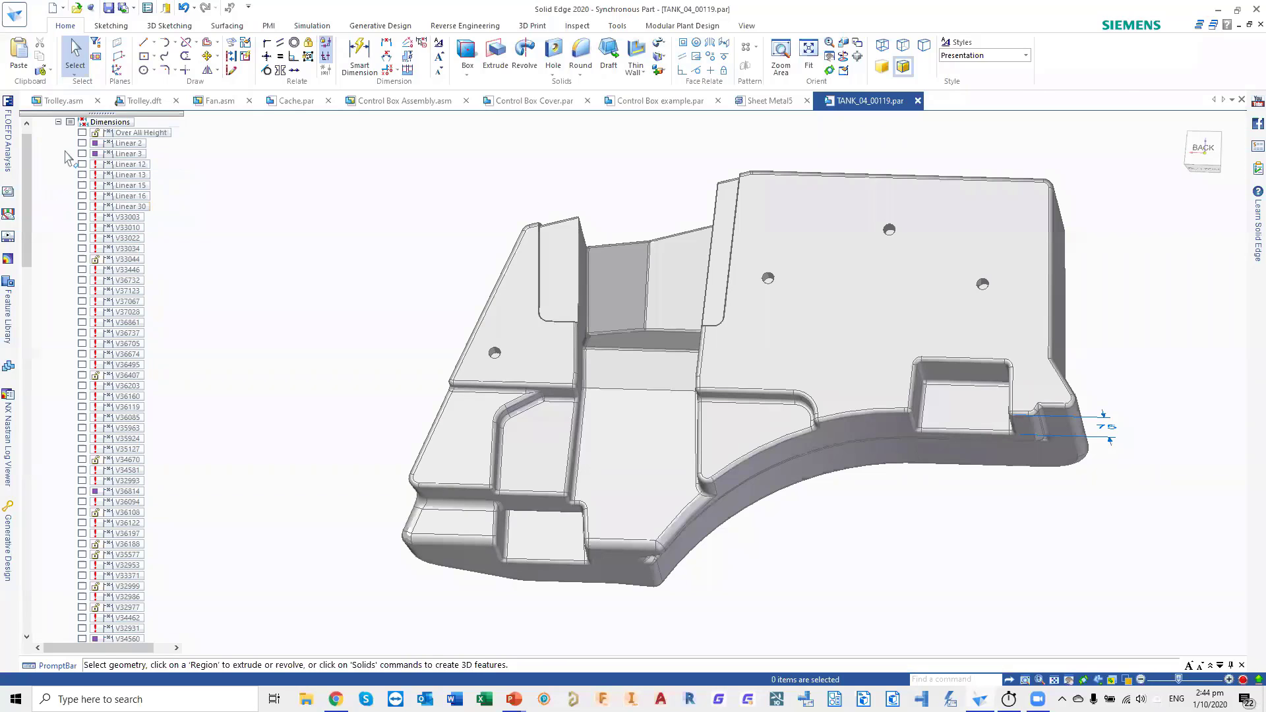
{"action": "left_click", "coordinate": [82, 132]}
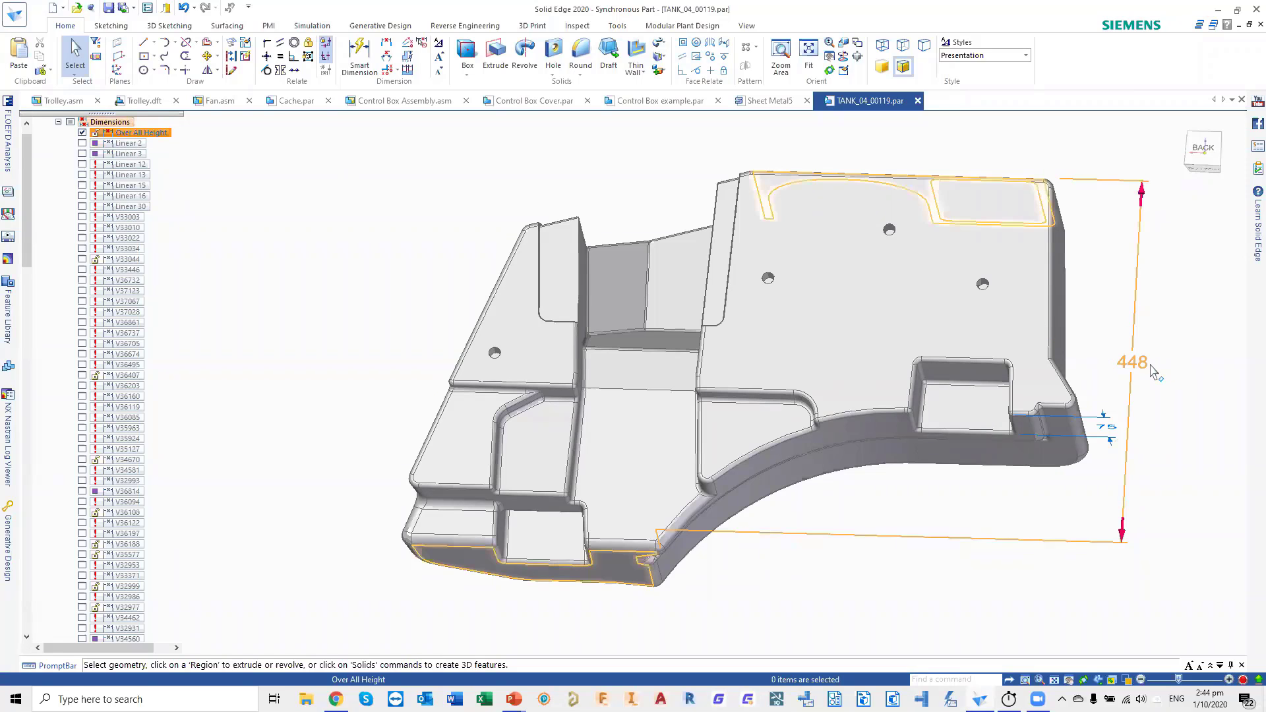
{"action": "middle_click_drag", "start_coordinate": [1170, 369], "coordinate": [1164, 388]}
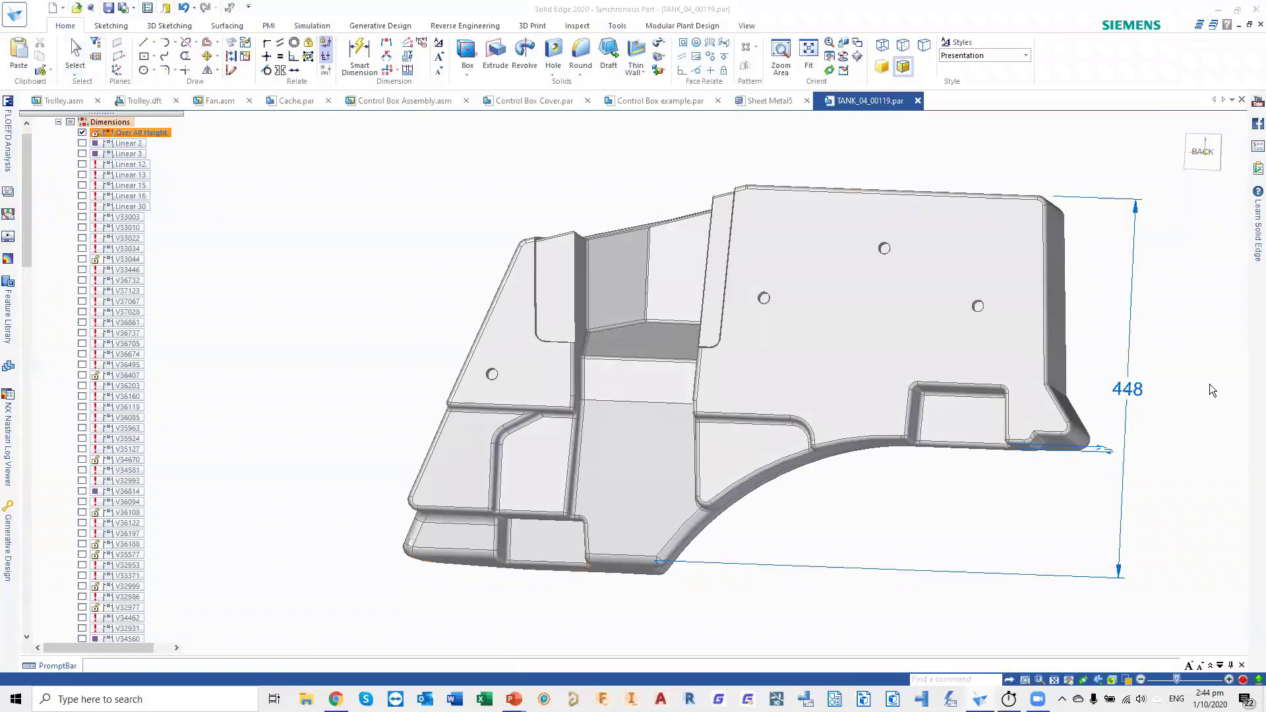
- Lock the Over All Height dimension and set it to 425 mm, moving the tank's lower face
{"action": "left_click", "coordinate": [1128, 391]}
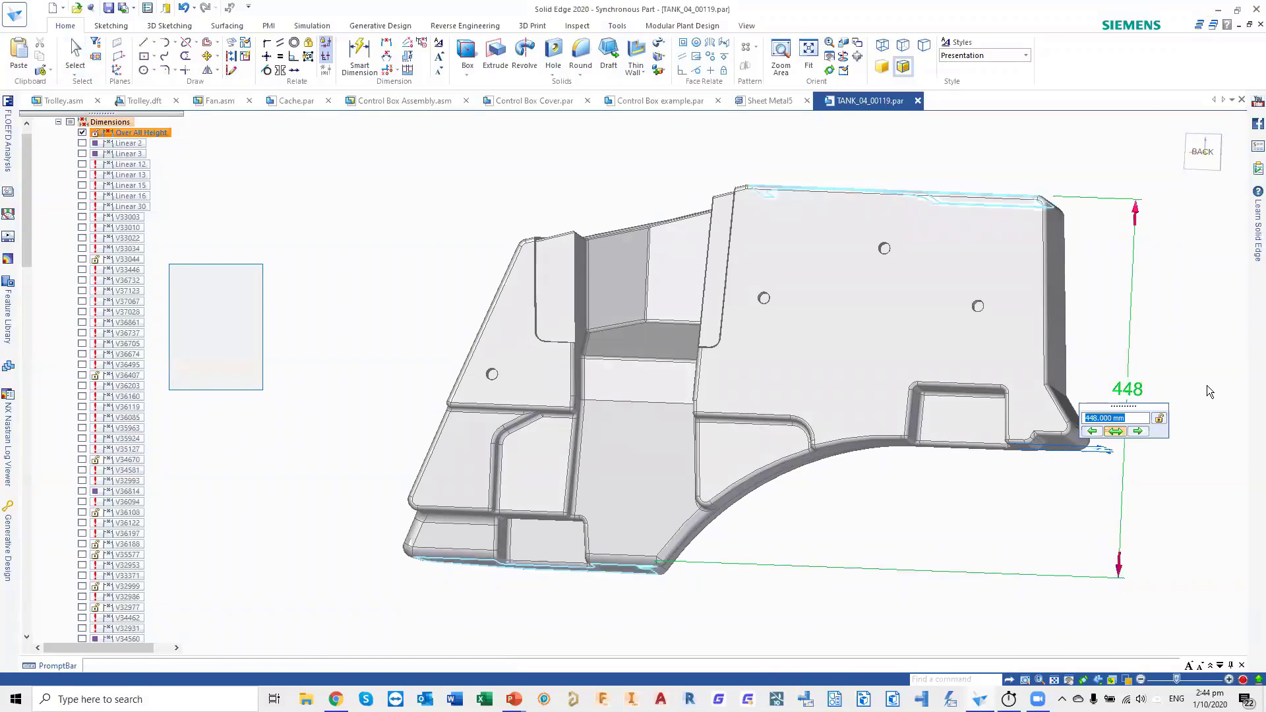
{"action": "left_click", "coordinate": [1159, 418]}
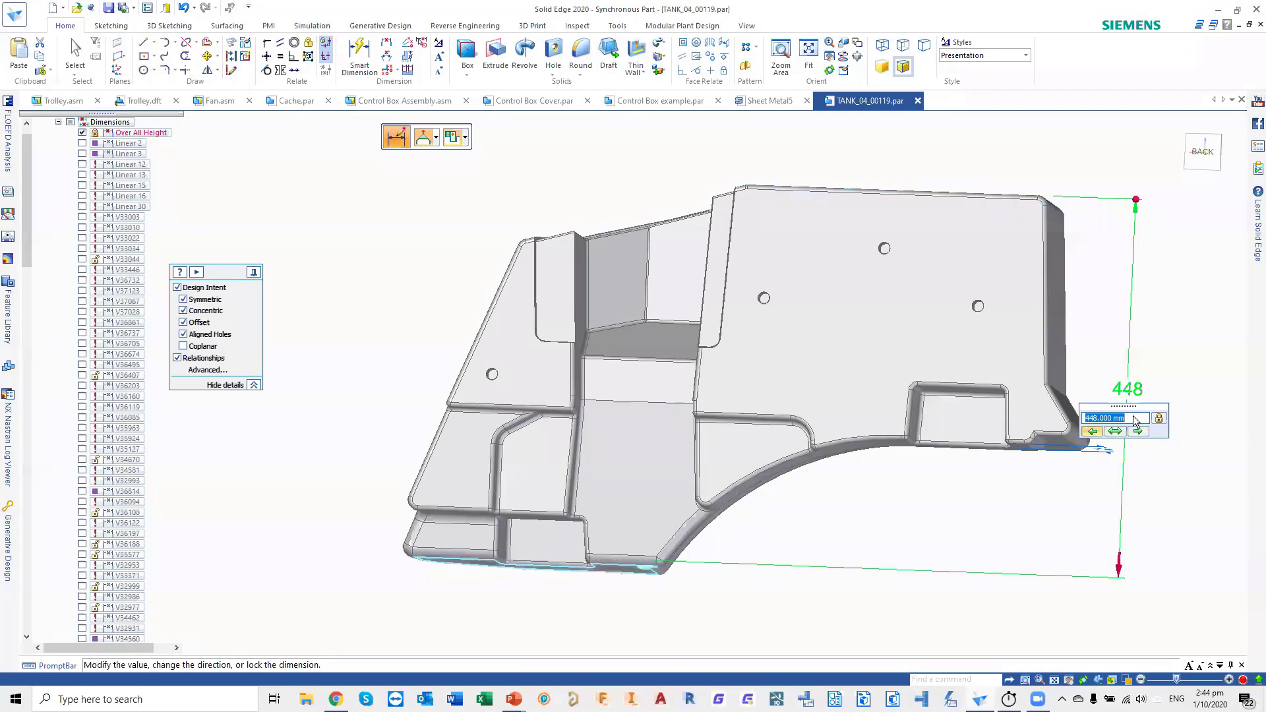
{"action": "type", "text": "425"}
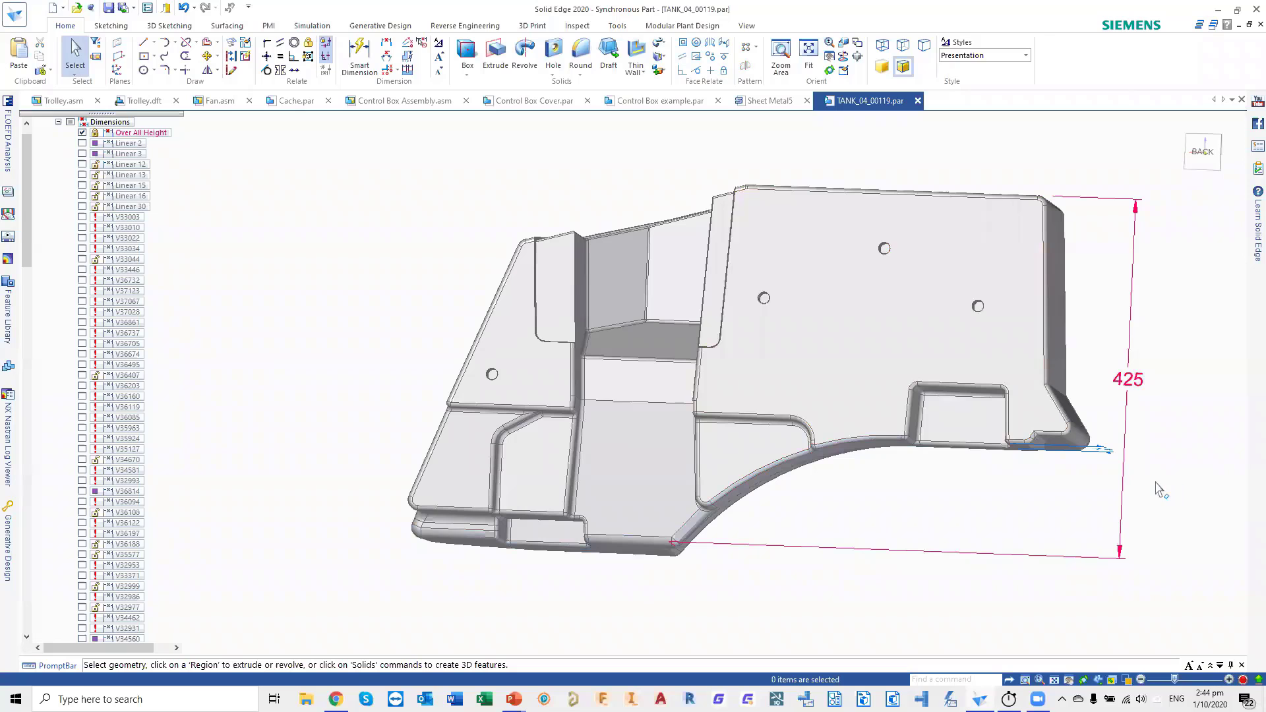
- Rotate the tank's slanted end face by -15° about its lower edge, with the steering wheel positioned at that edge's midpoint
{"action": "middle_click_drag", "start_coordinate": [869, 464], "coordinate": [971, 466]}
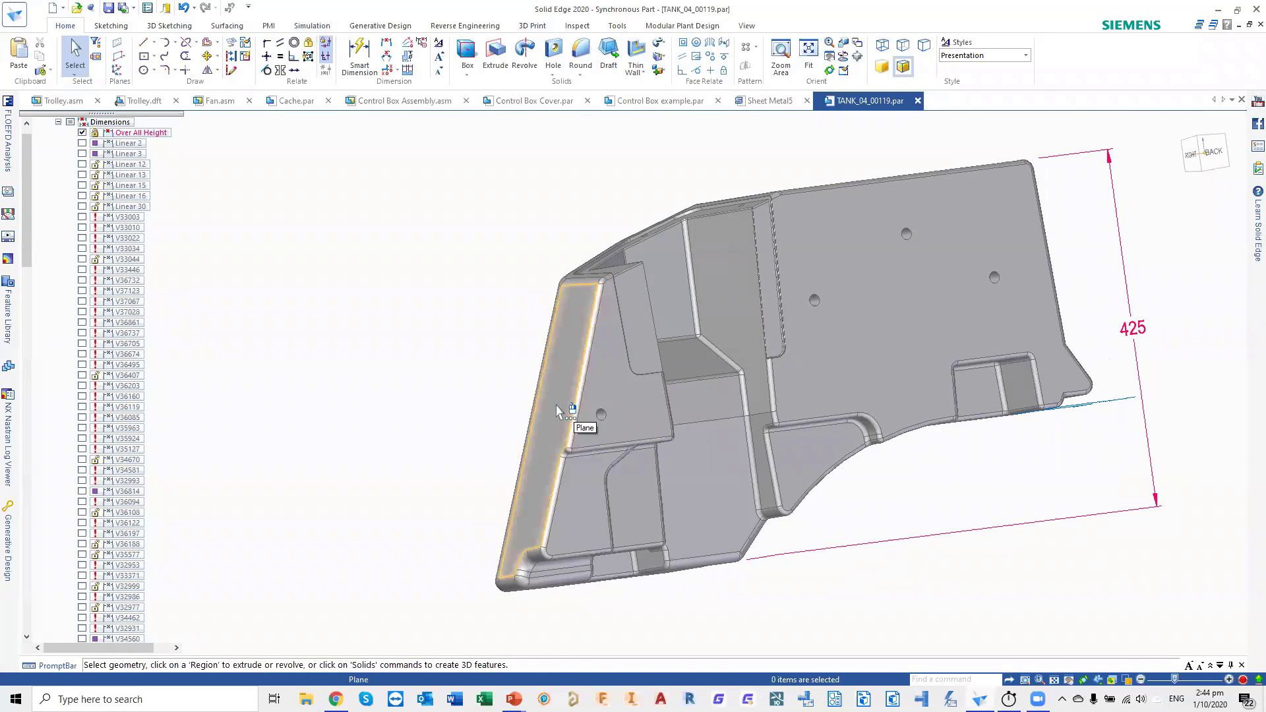
{"action": "left_click", "coordinate": [552, 454]}
{"action": "scroll", "coordinate": [529, 578], "scroll_direction": "up", "scroll_amount": 4}
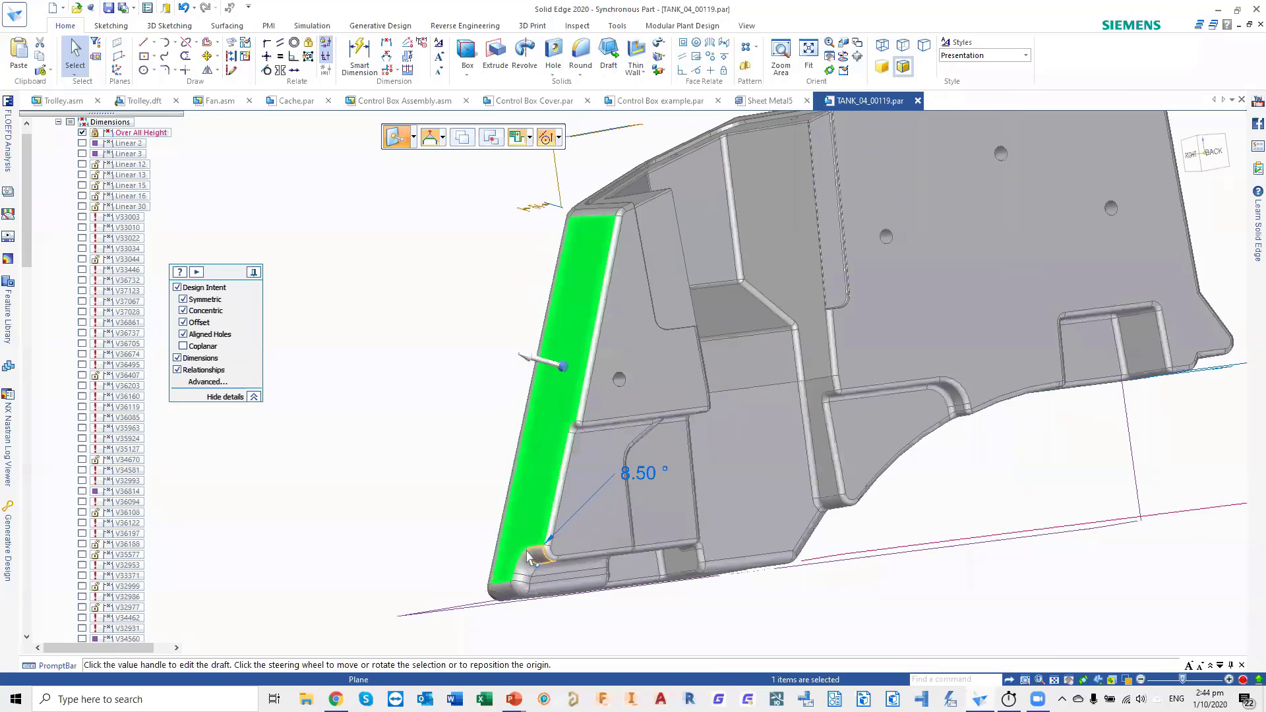
{"action": "left_click", "coordinate": [586, 268]}
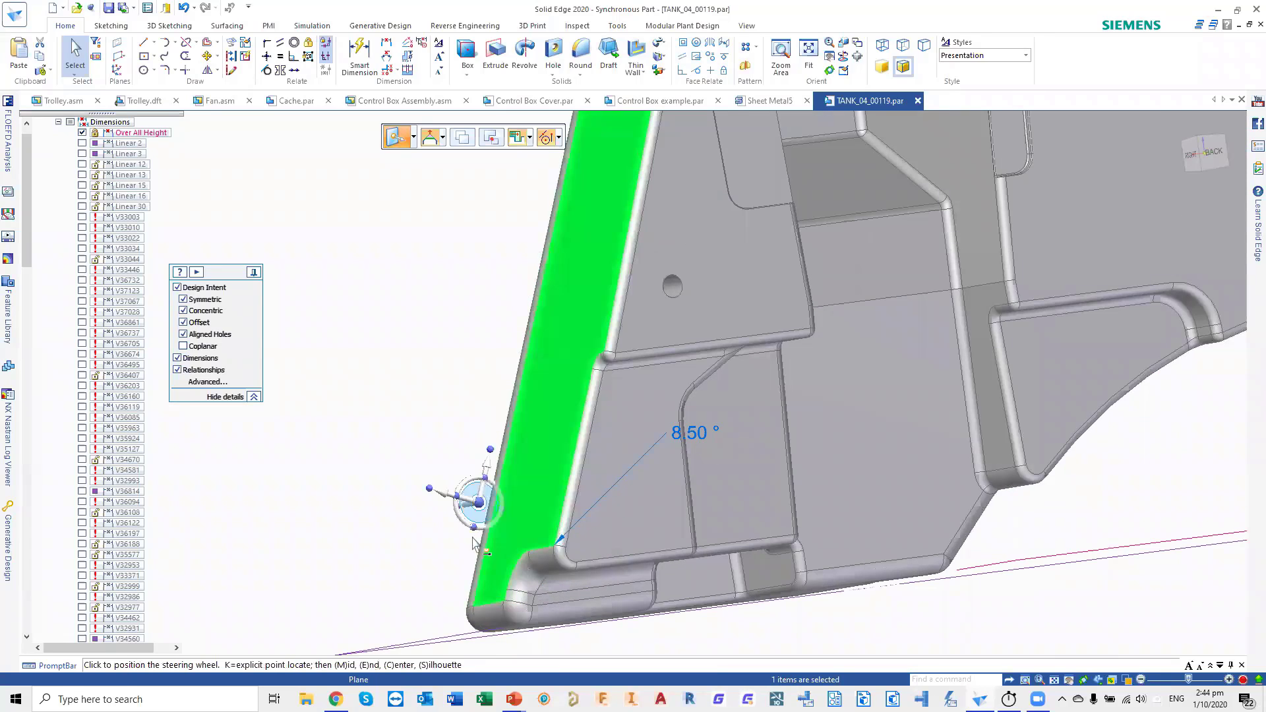
{"action": "left_click", "coordinate": [485, 603]}
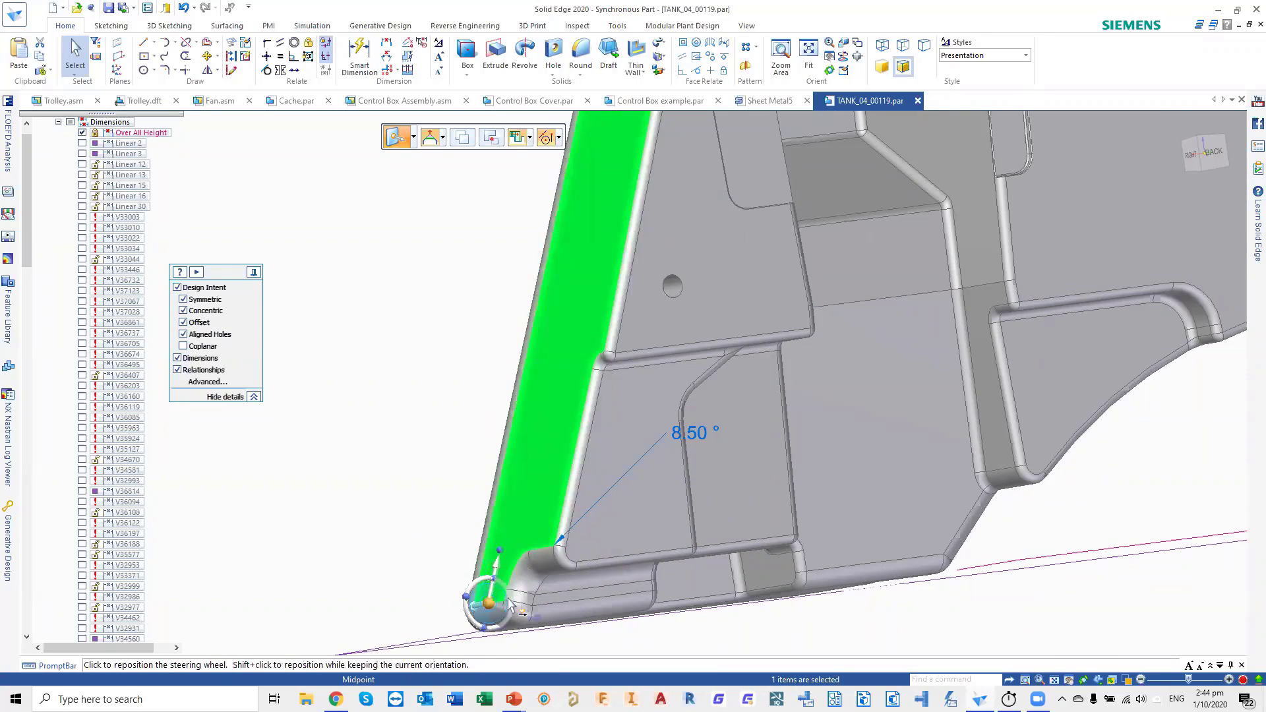
{"action": "left_click", "coordinate": [1215, 153]}
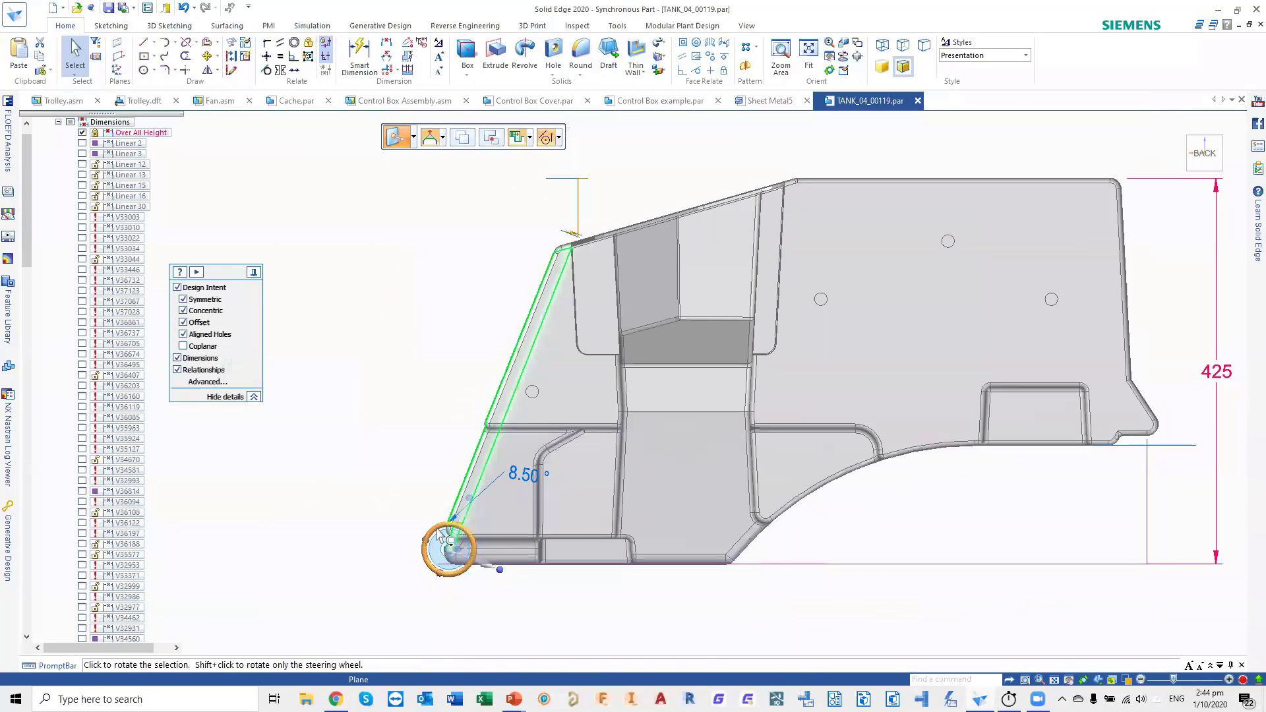
{"action": "left_click", "coordinate": [446, 539]}
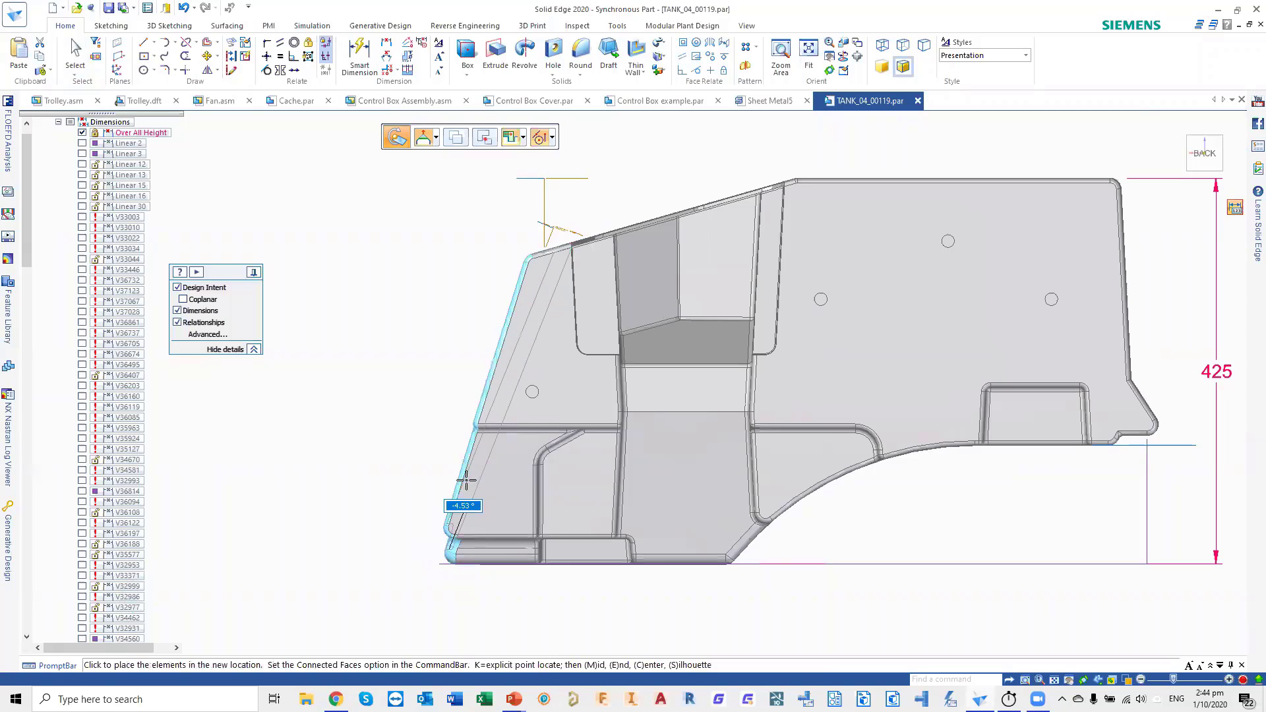
{"action": "type", "text": "-15"}
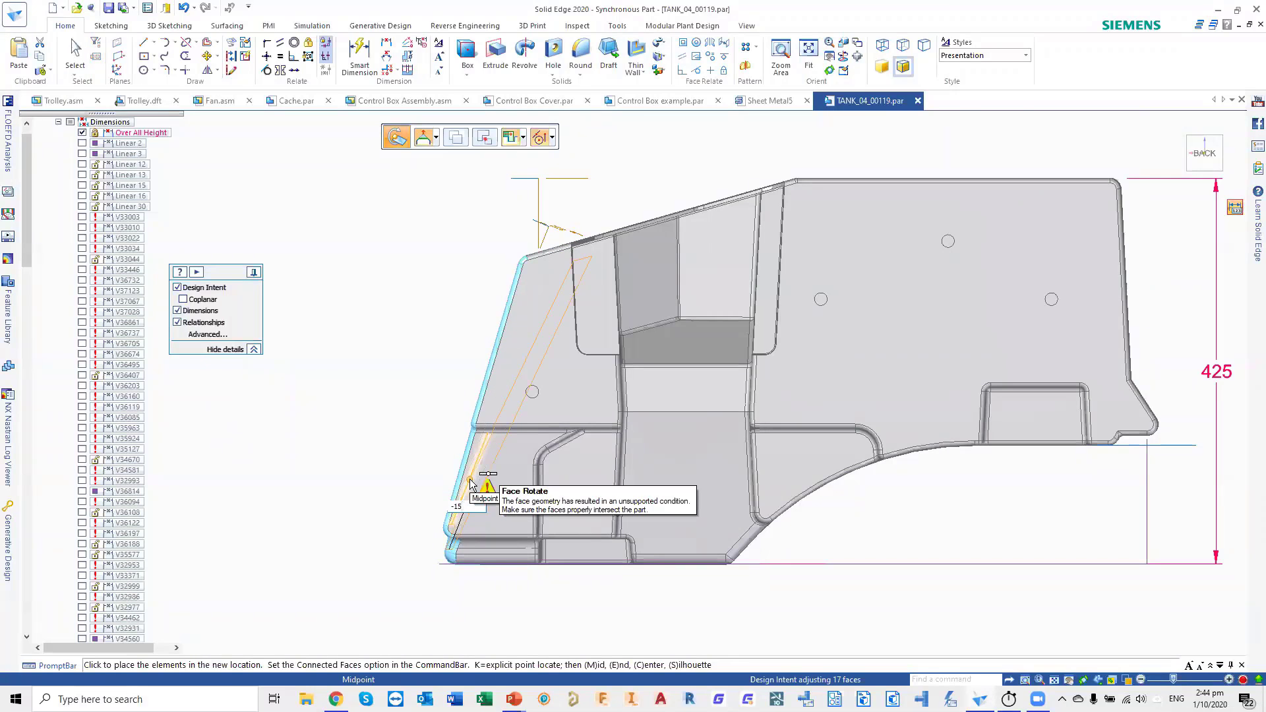
{"action": "key", "text": "Return"}
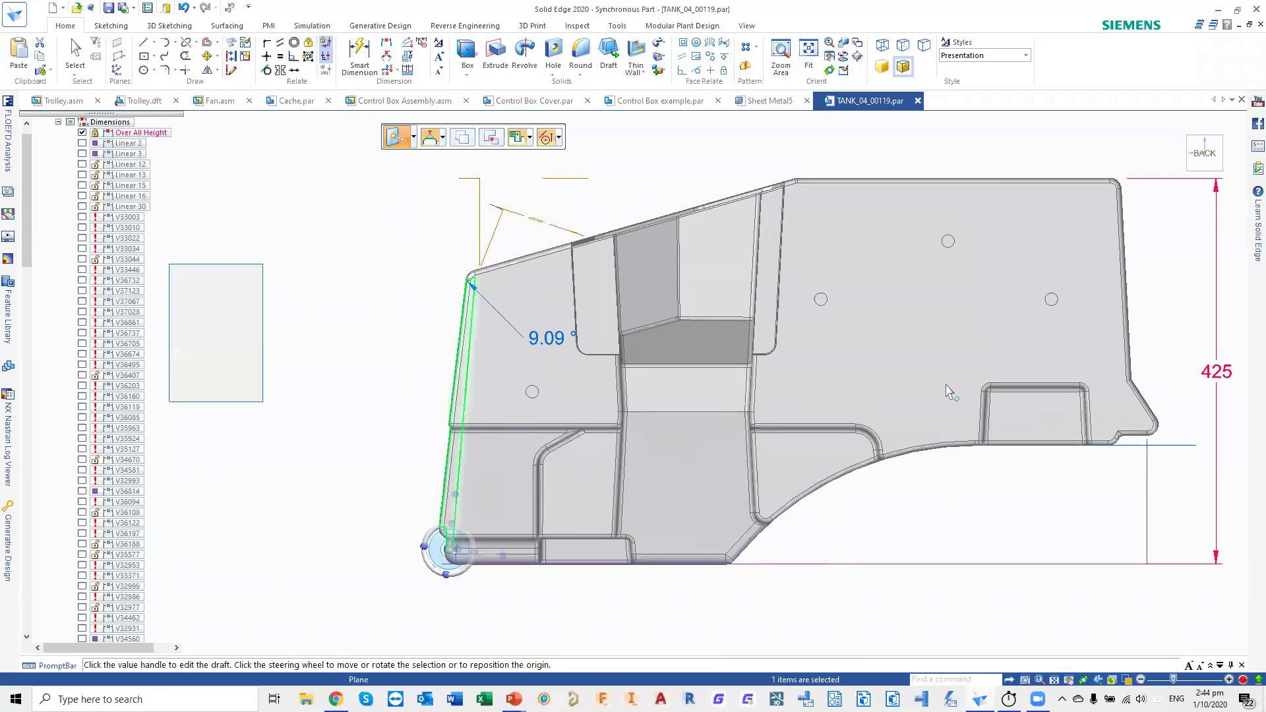
{"action": "key", "text": "Escape"}
{"action": "middle_click_drag", "start_coordinate": [947, 386], "coordinate": [963, 486]}
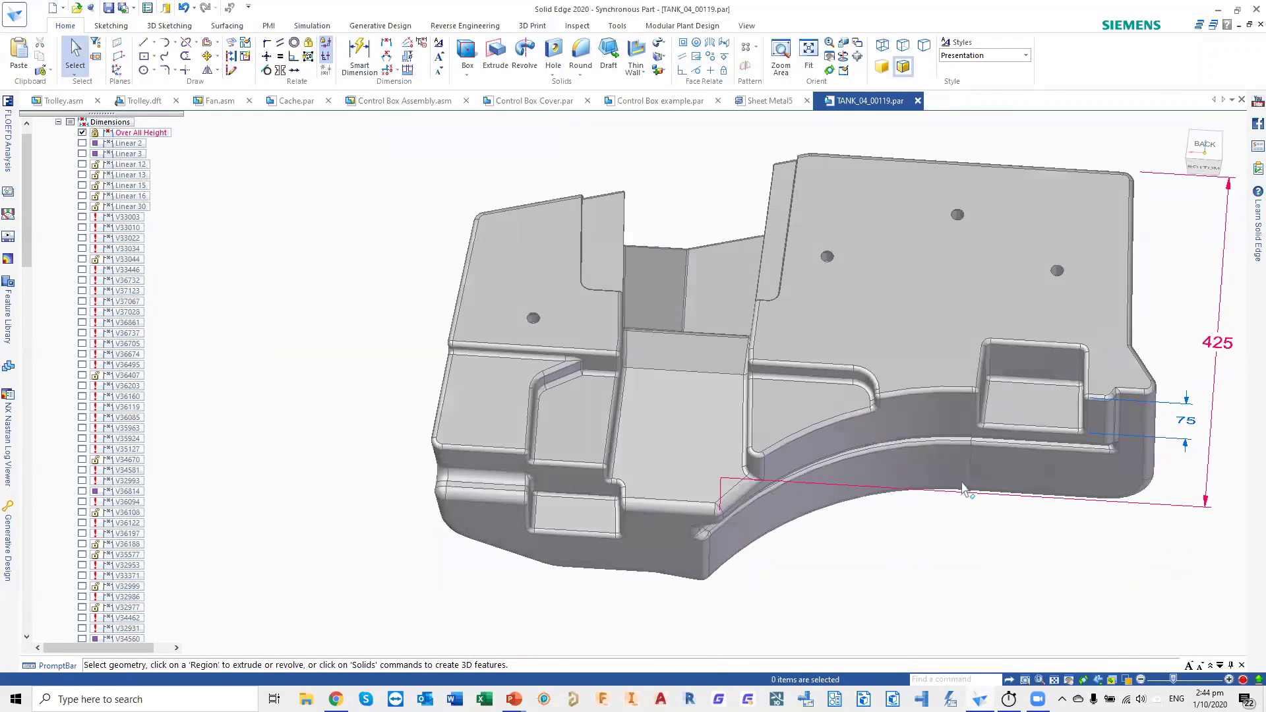
- Switch to the LCD Stopwatch, stop the timer and minimize its window
{"action": "left_click", "coordinate": [1008, 699]}
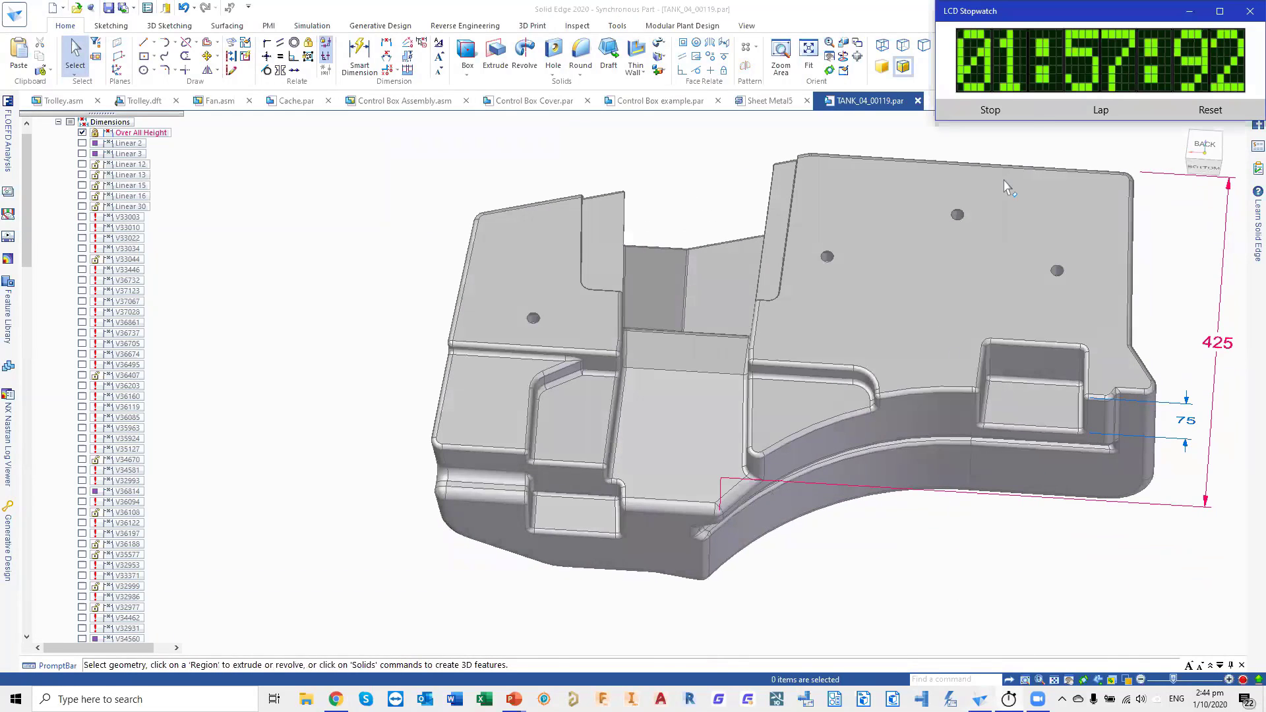
{"action": "left_click", "coordinate": [1029, 110]}
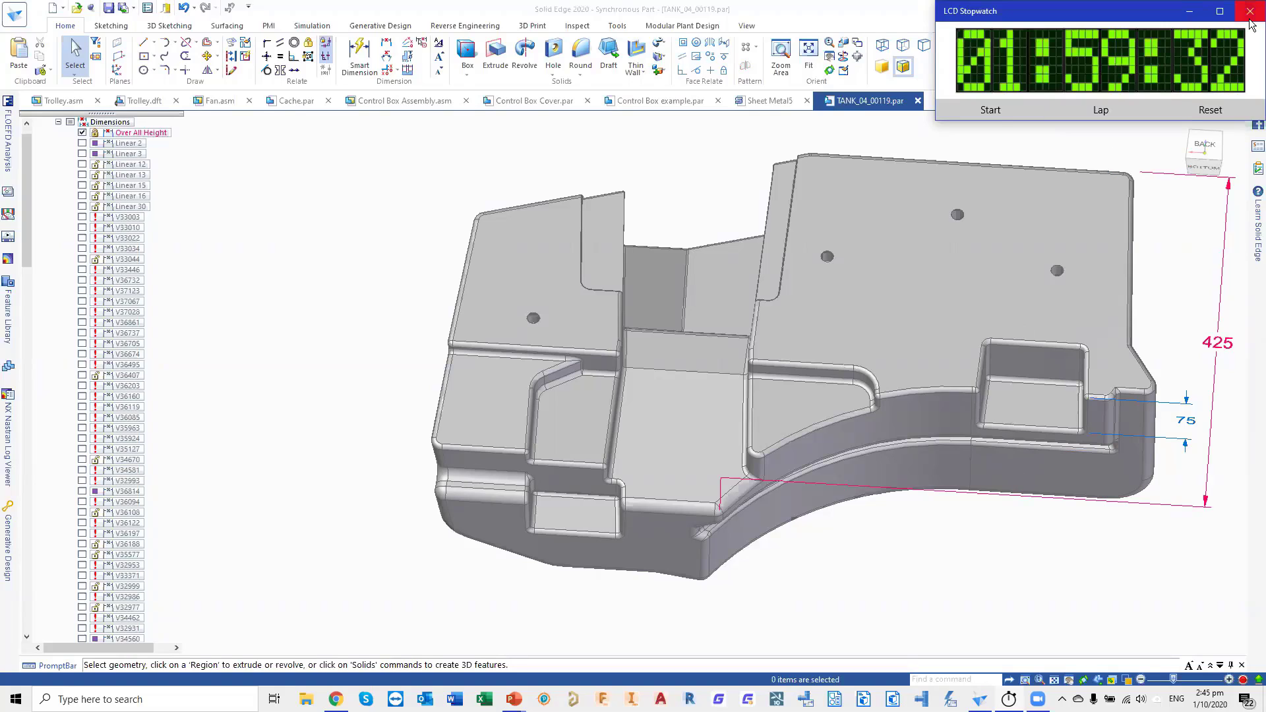
{"action": "left_click", "coordinate": [1190, 11]}
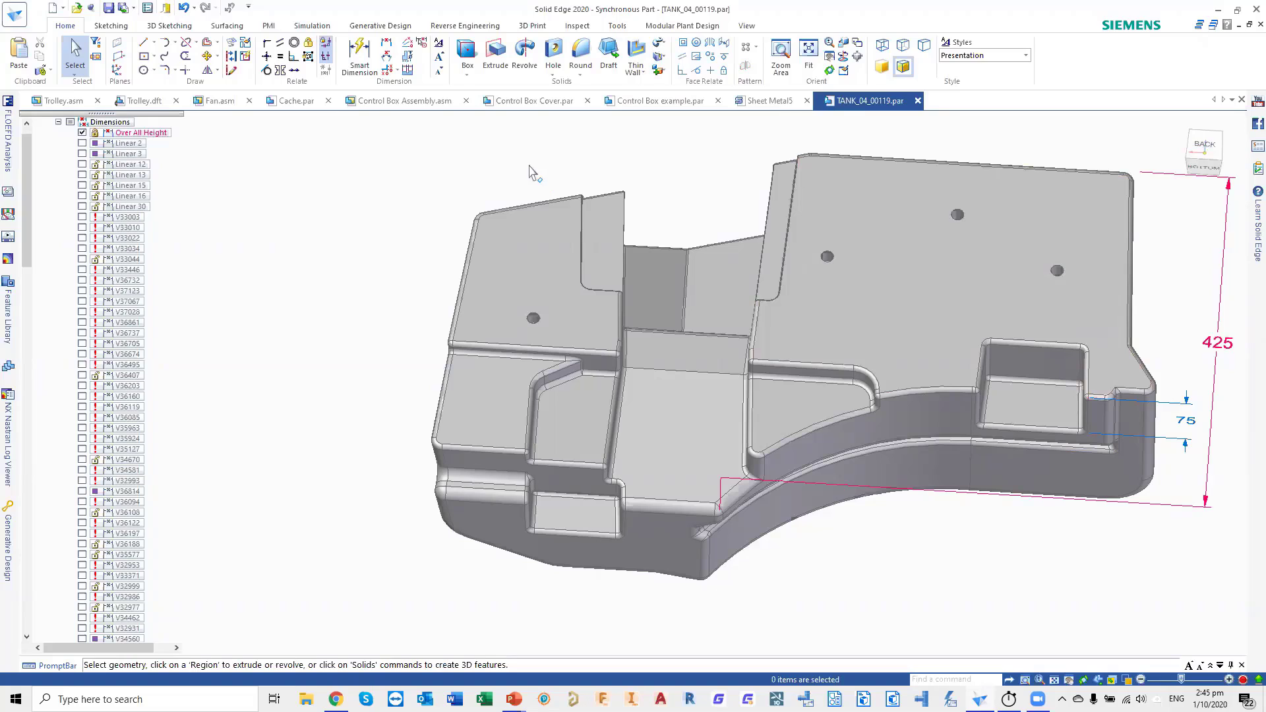
- Switch to the Fan.asm assembly and browse to the Editing Foreign Data folder to open a file
{"action": "left_click", "coordinate": [218, 100]}
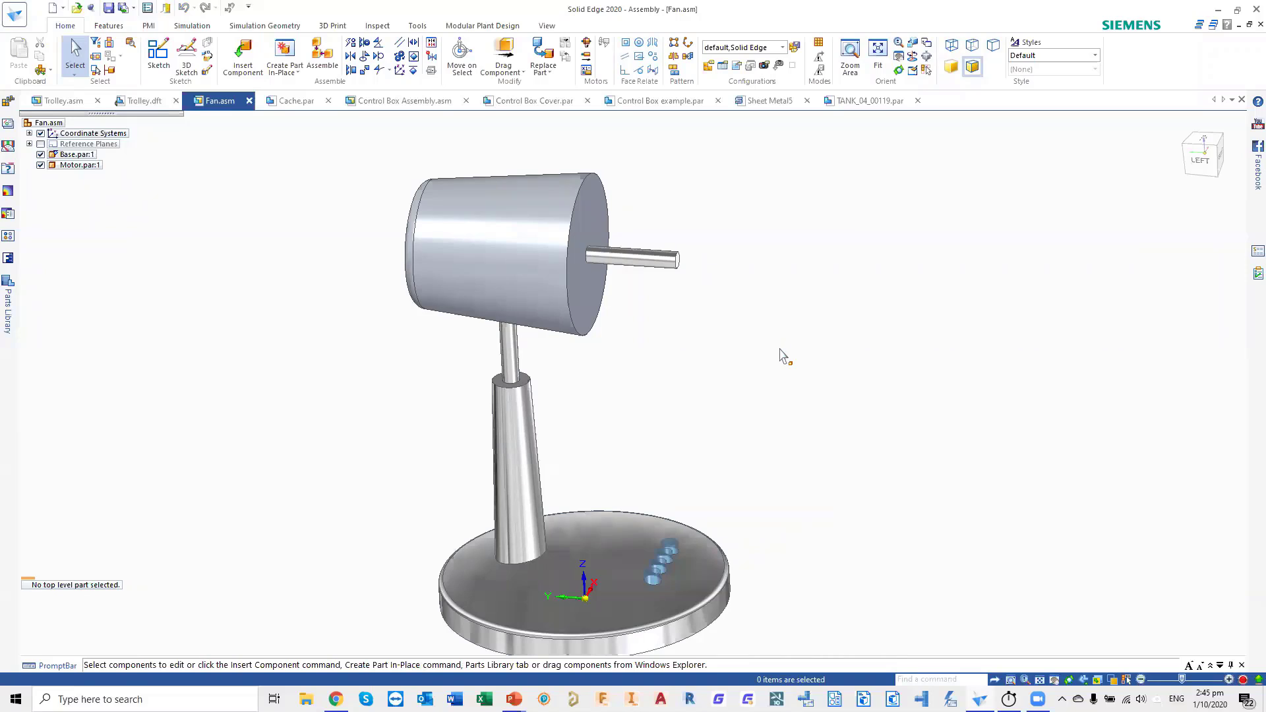
{"action": "left_click", "coordinate": [75, 11]}
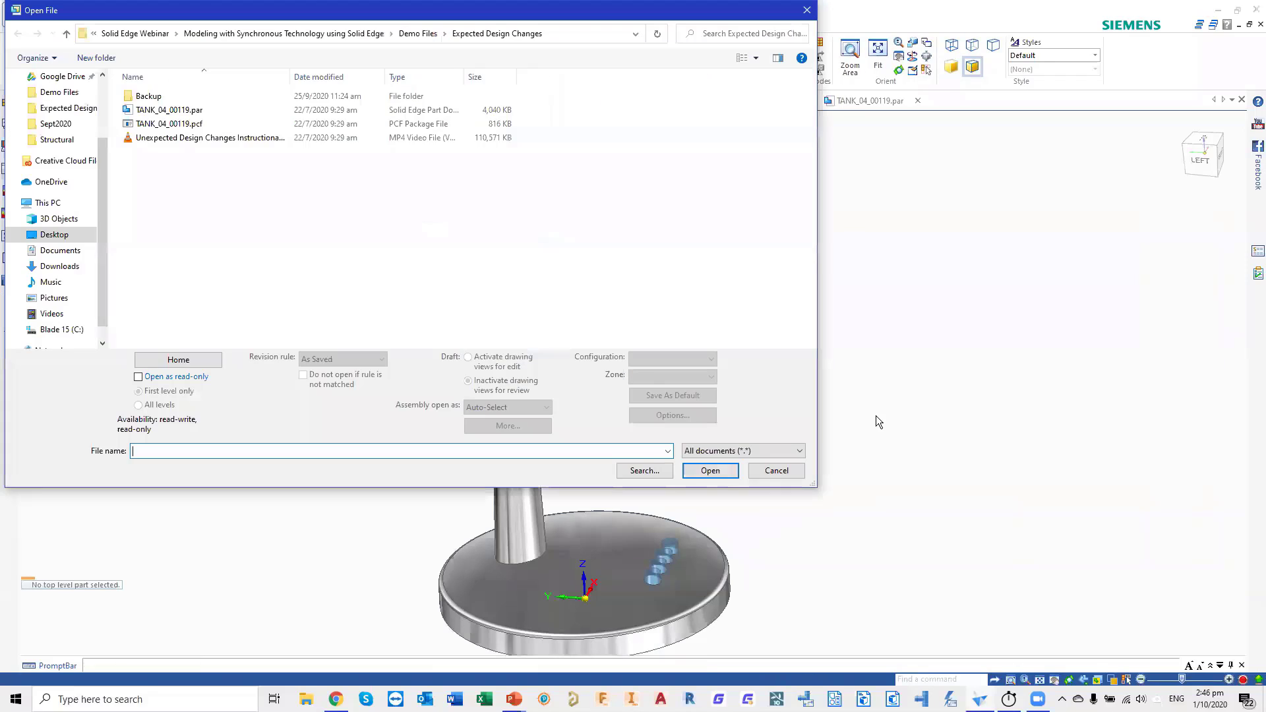
{"action": "left_click", "coordinate": [408, 34]}
{"action": "double_click", "coordinate": [200, 113]}
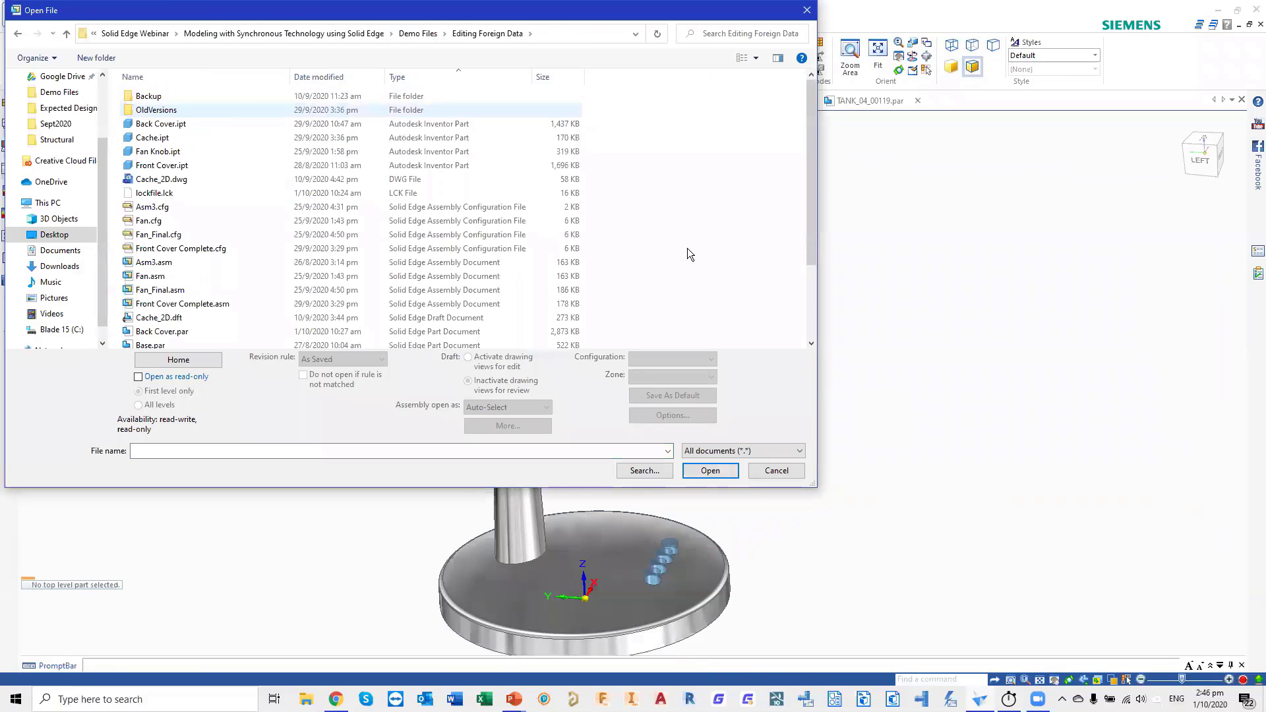
- Filter the files to Inventor part documents and open Back Cover.ipt with the iso metric part.par template
{"action": "left_click", "coordinate": [796, 450]}
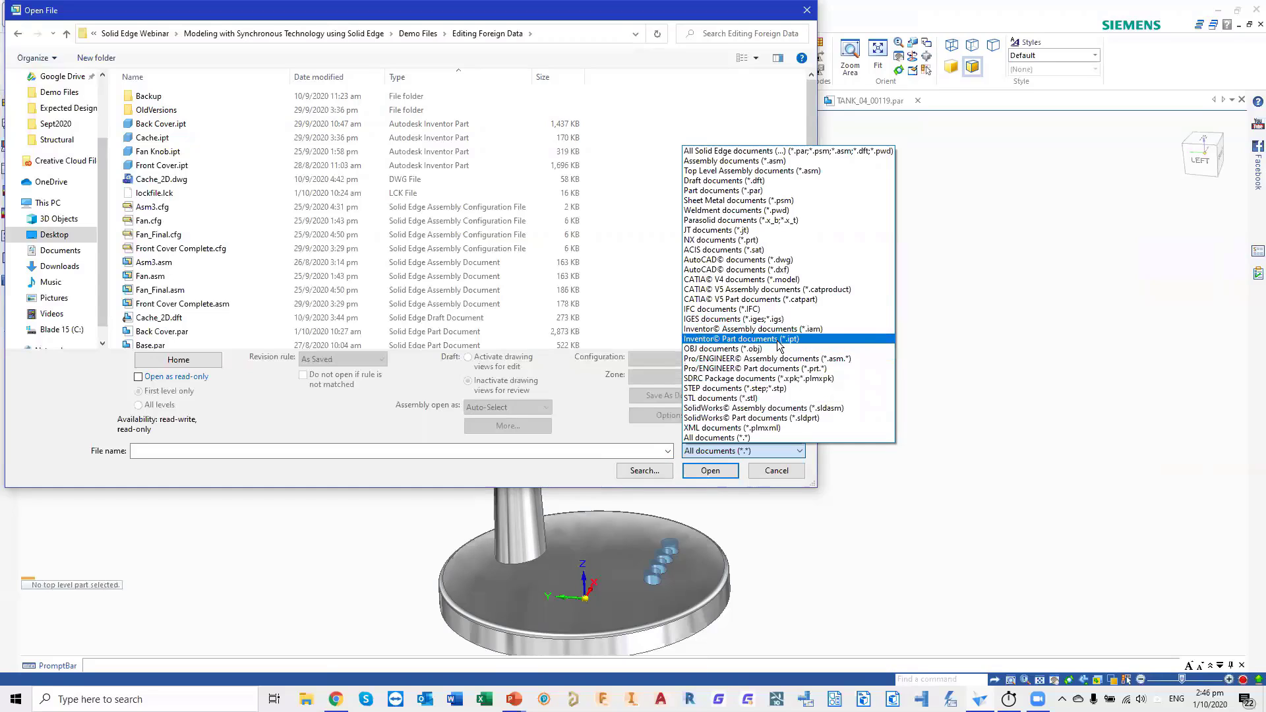
{"action": "left_click", "coordinate": [778, 340]}
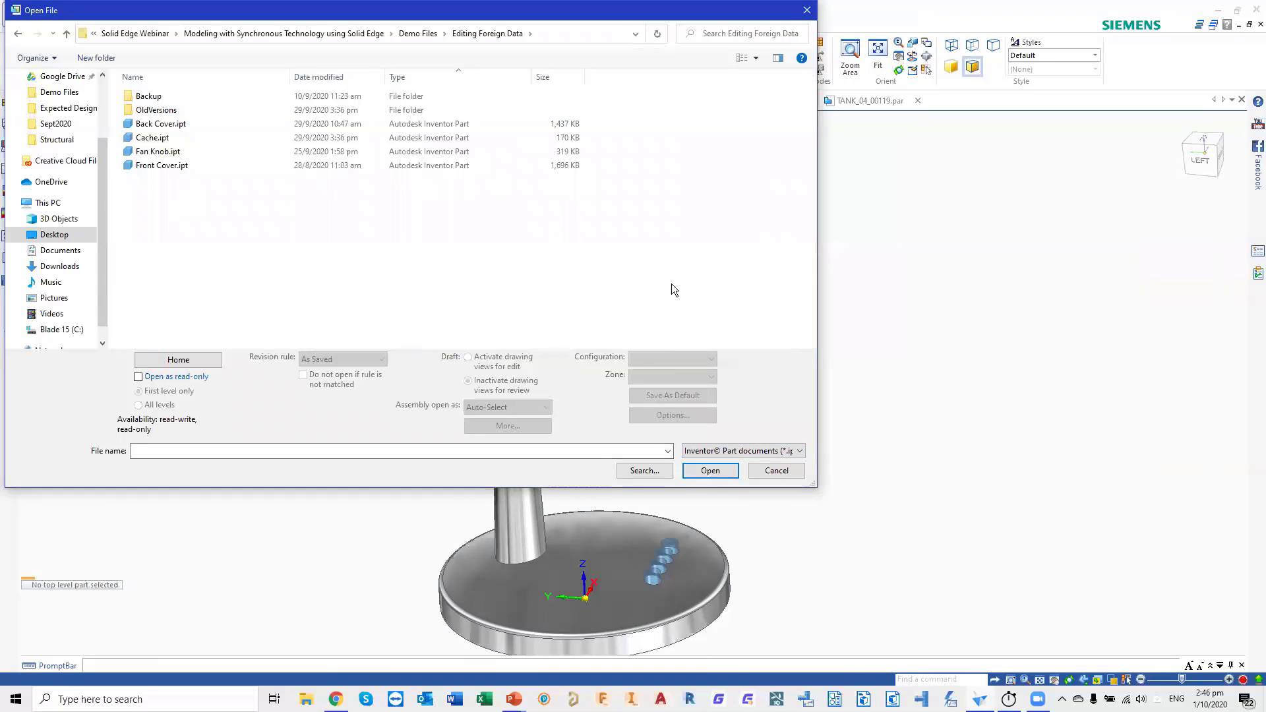
{"action": "left_click", "coordinate": [166, 125]}
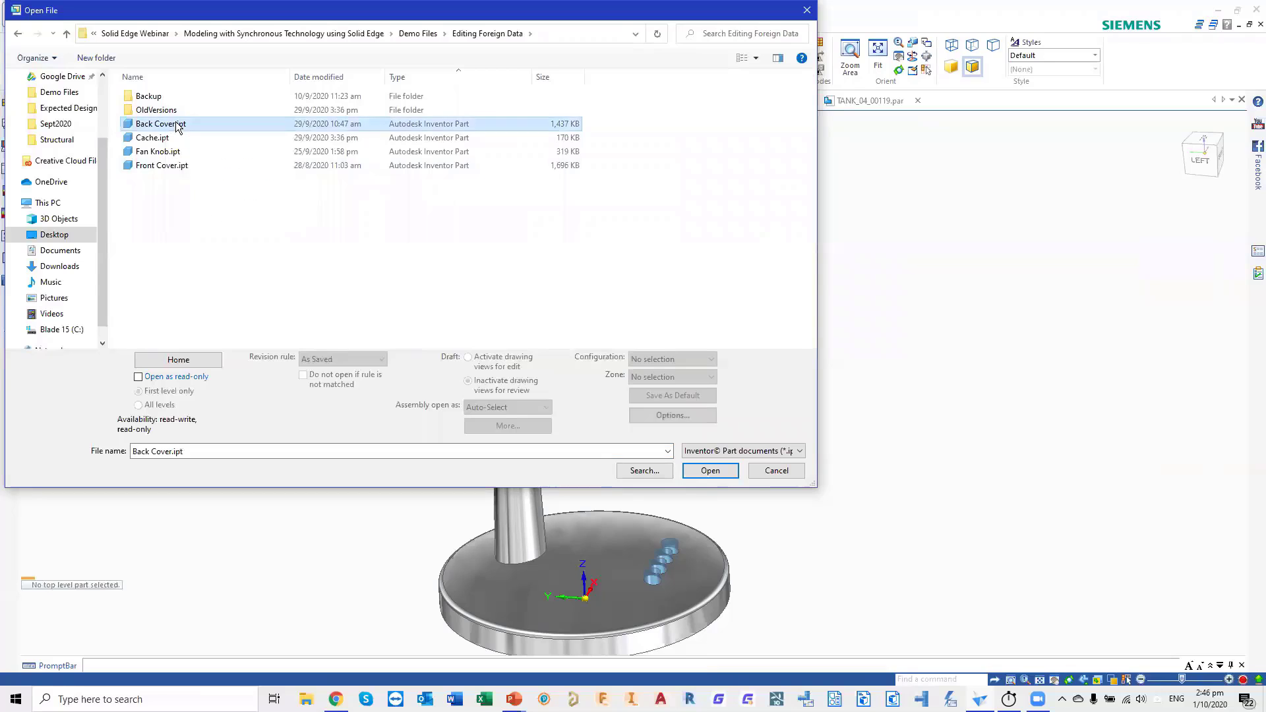
{"action": "left_click", "coordinate": [710, 470]}
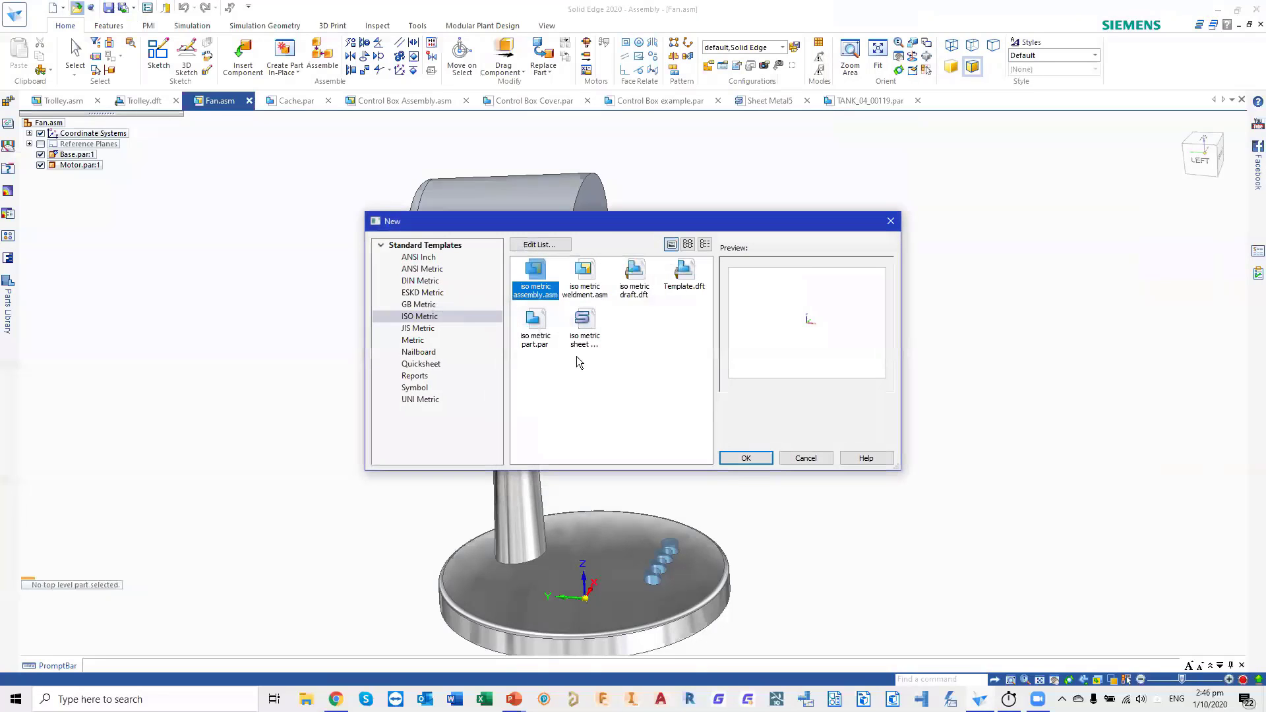
{"action": "double_click", "coordinate": [534, 324]}
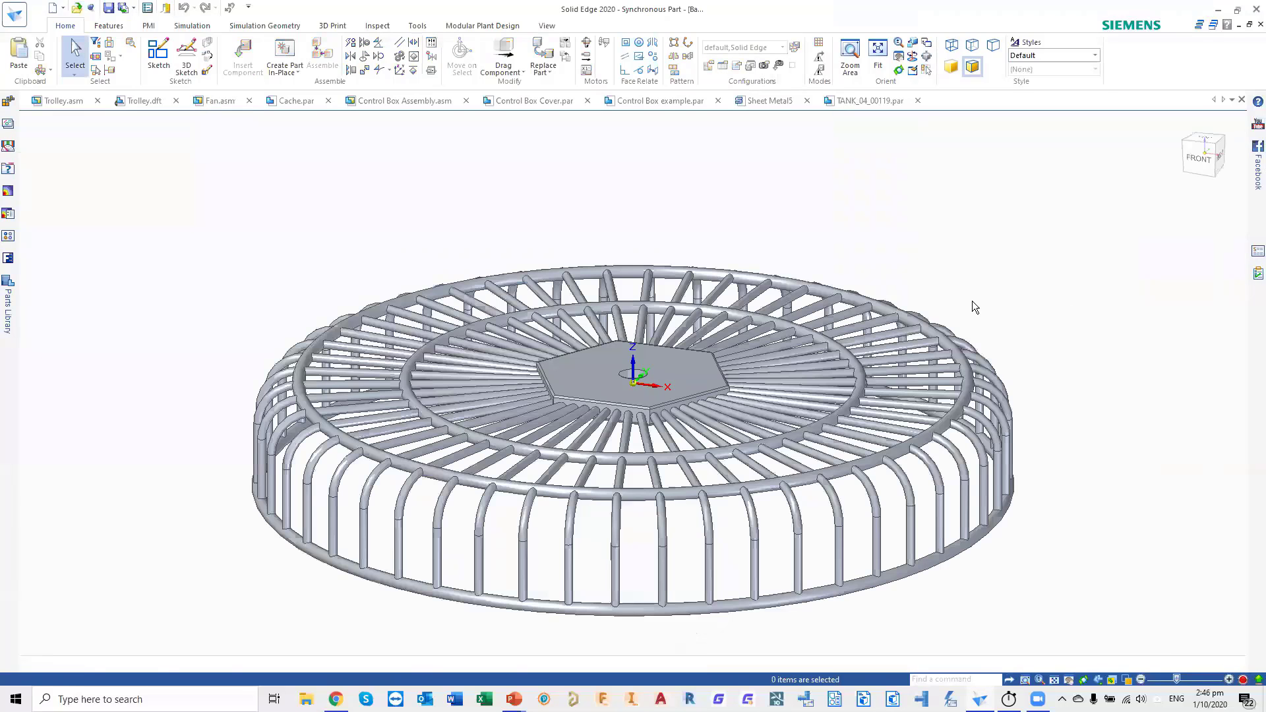
- Examine the imported back cover's feature tree and its wire cage geometry
{"action": "middle_click_drag", "start_coordinate": [994, 237], "coordinate": [907, 148]}
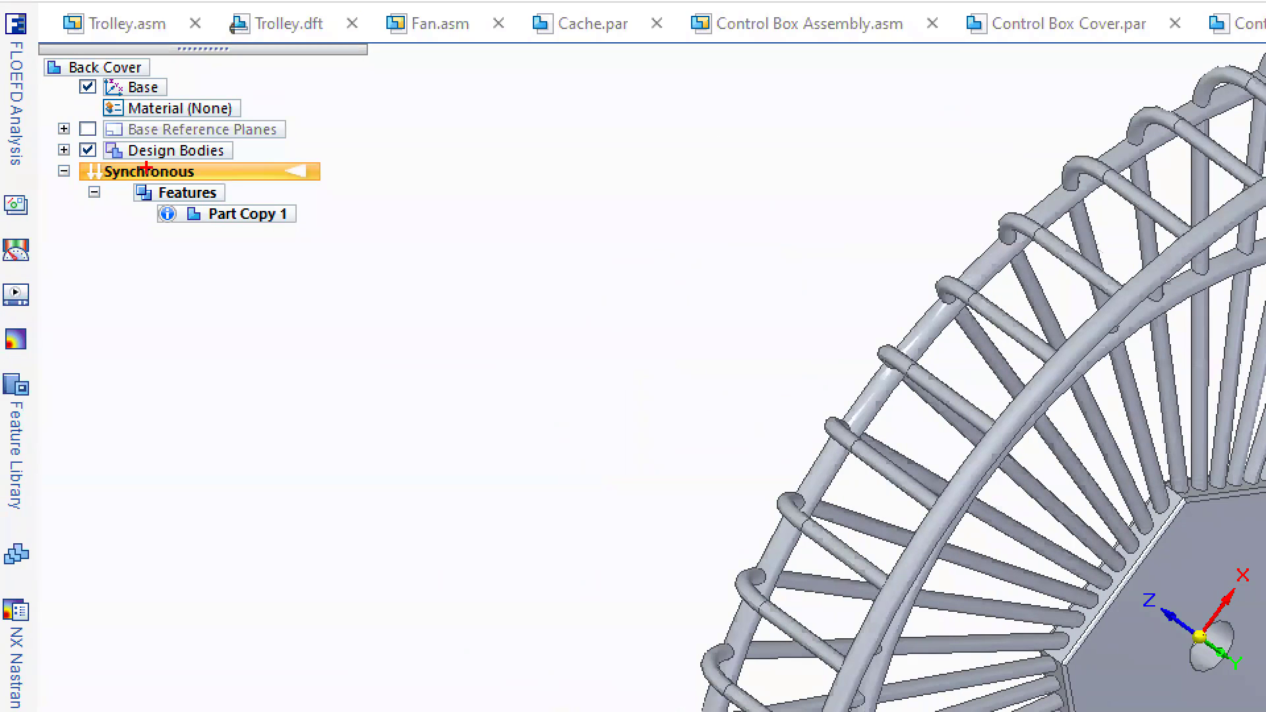
{"action": "mouse_move", "coordinate": [58, 145]}
{"action": "left_mouse_down"}
{"action": "mouse_move", "coordinate": [260, 226]}
{"action": "mouse_move", "coordinate": [364, 244]}
{"action": "left_mouse_up"}
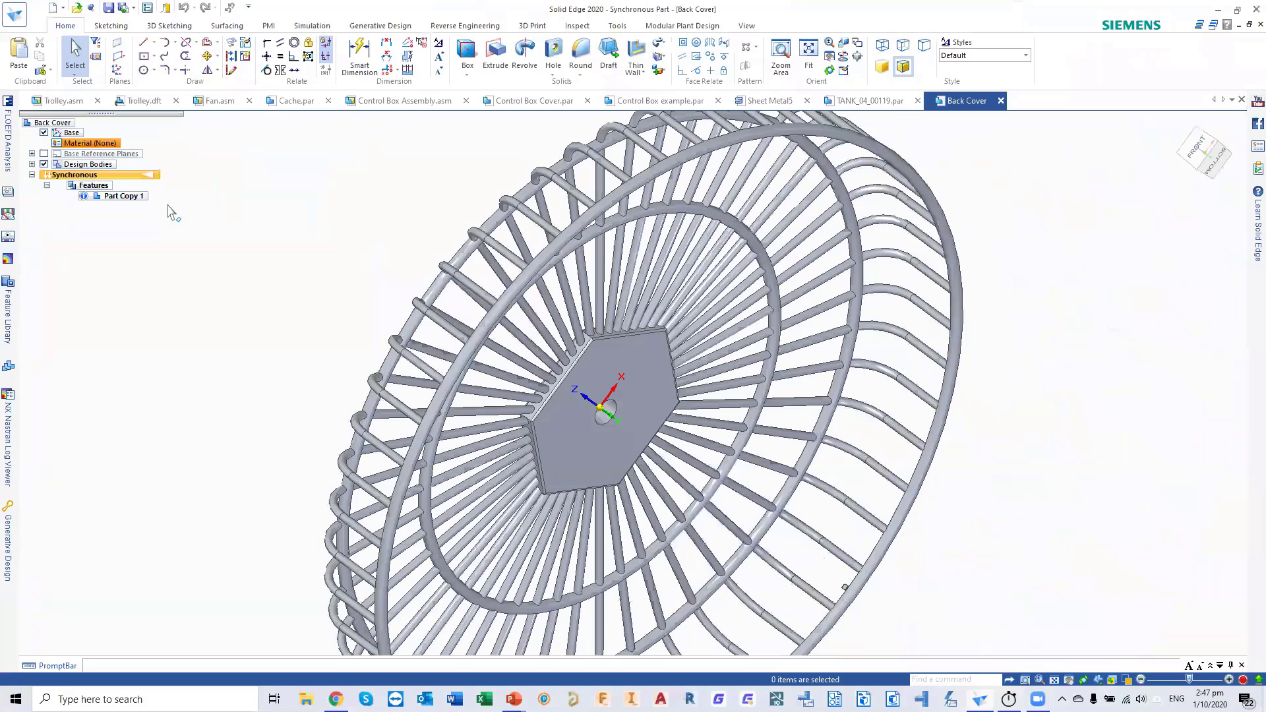
{"action": "scroll", "coordinate": [964, 285], "scroll_direction": "up", "scroll_amount": 2}
{"action": "scroll", "coordinate": [965, 285], "scroll_direction": "down", "scroll_amount": 2}
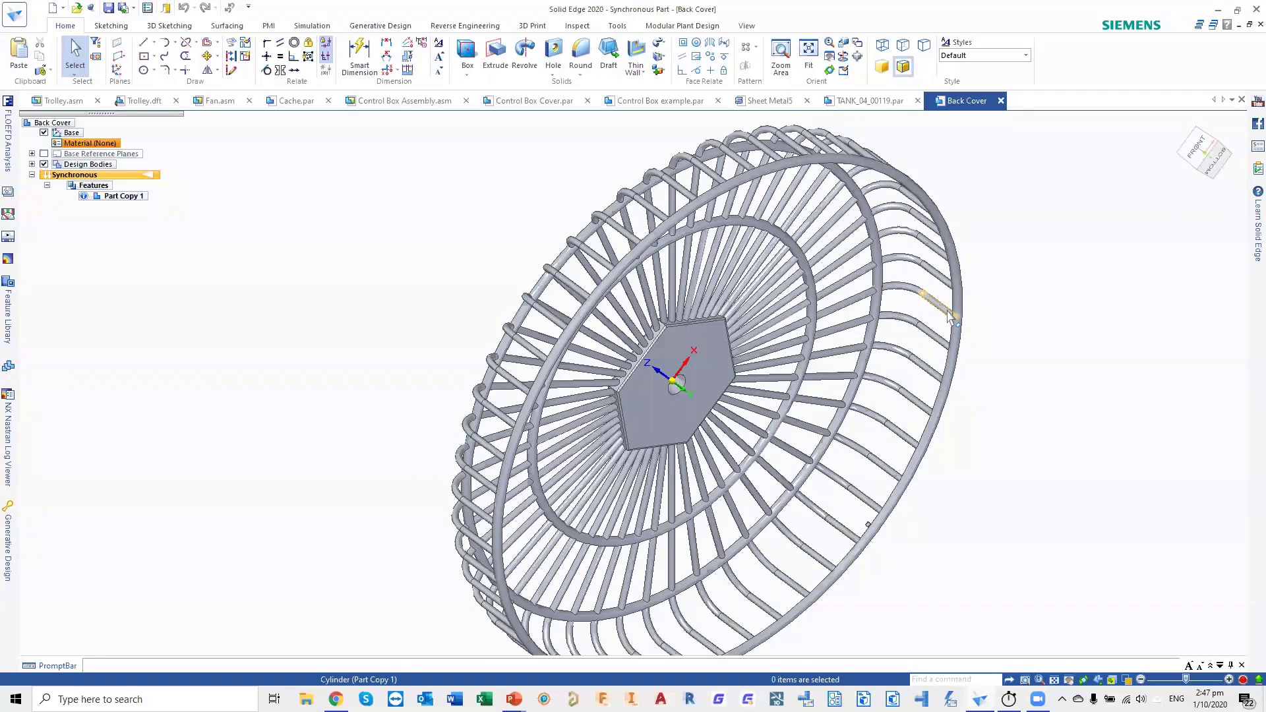
- Move the inner face of the back cover's central hexagonal plate outward by 1 mm
{"action": "middle_click_drag", "start_coordinate": [988, 305], "coordinate": [956, 271]}
{"action": "scroll", "coordinate": [764, 394], "scroll_direction": "up", "scroll_amount": 5}
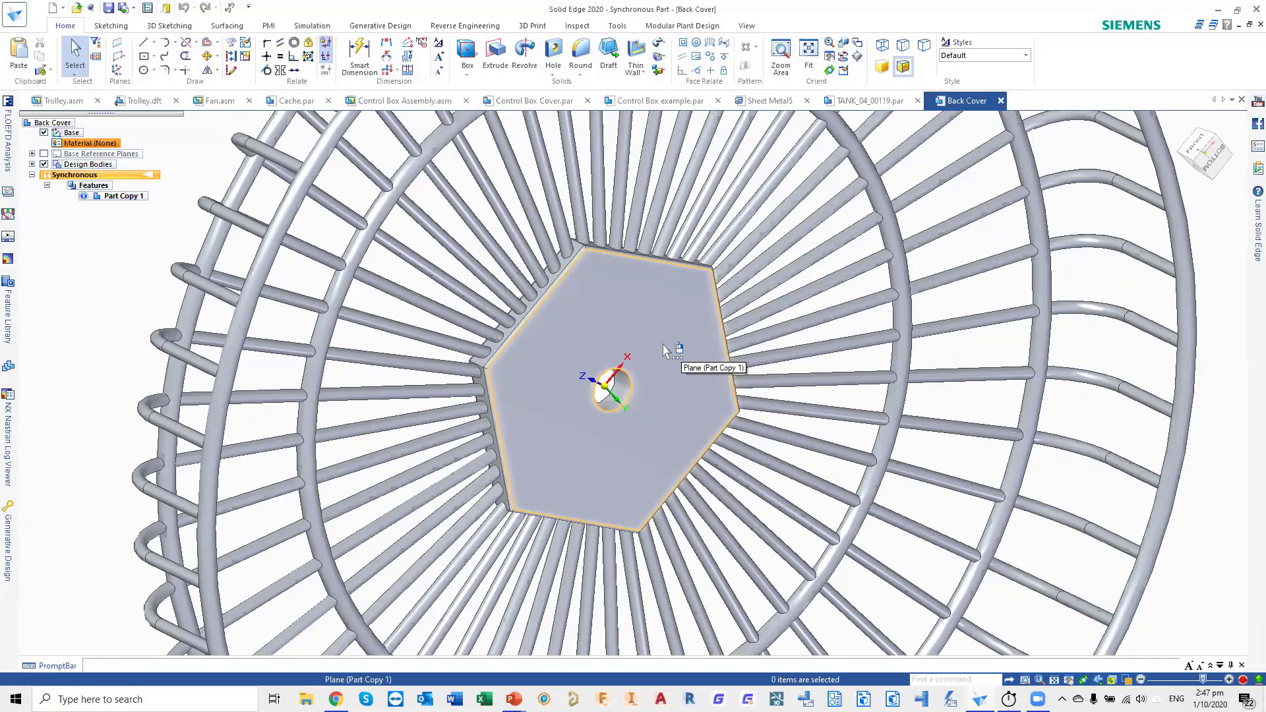
{"action": "left_click", "coordinate": [664, 350]}
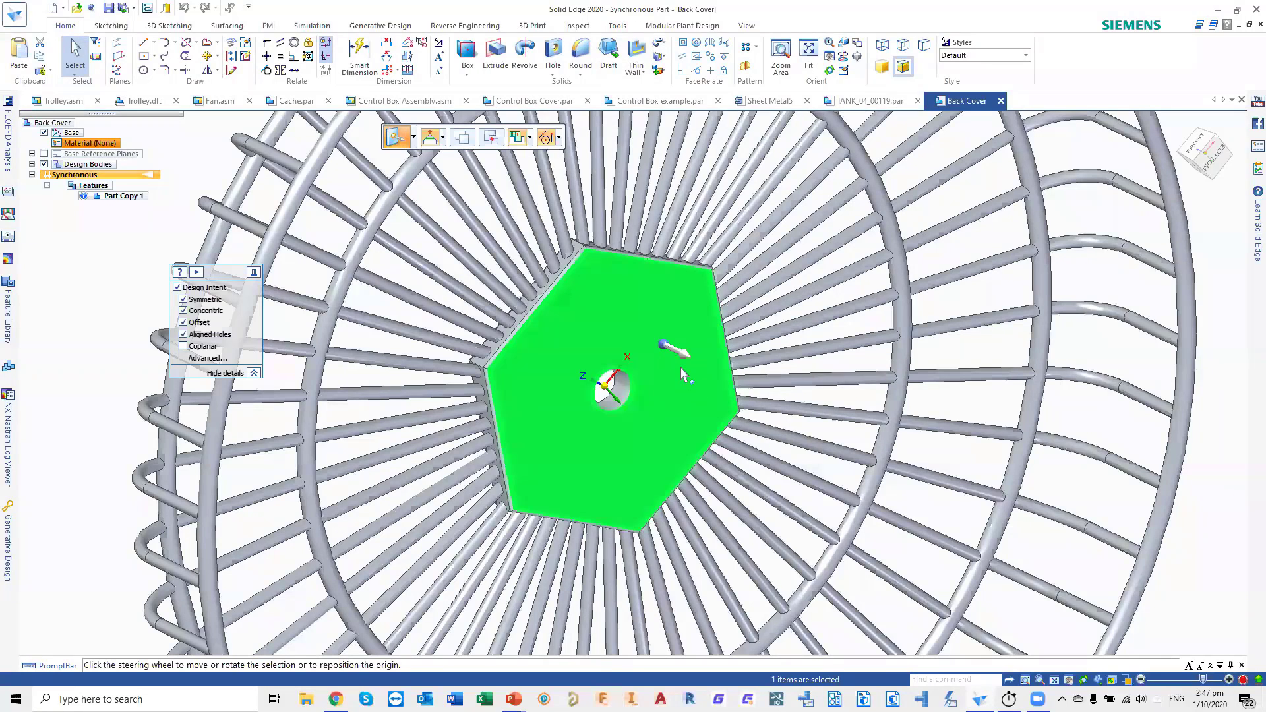
{"action": "left_click", "coordinate": [1212, 160]}
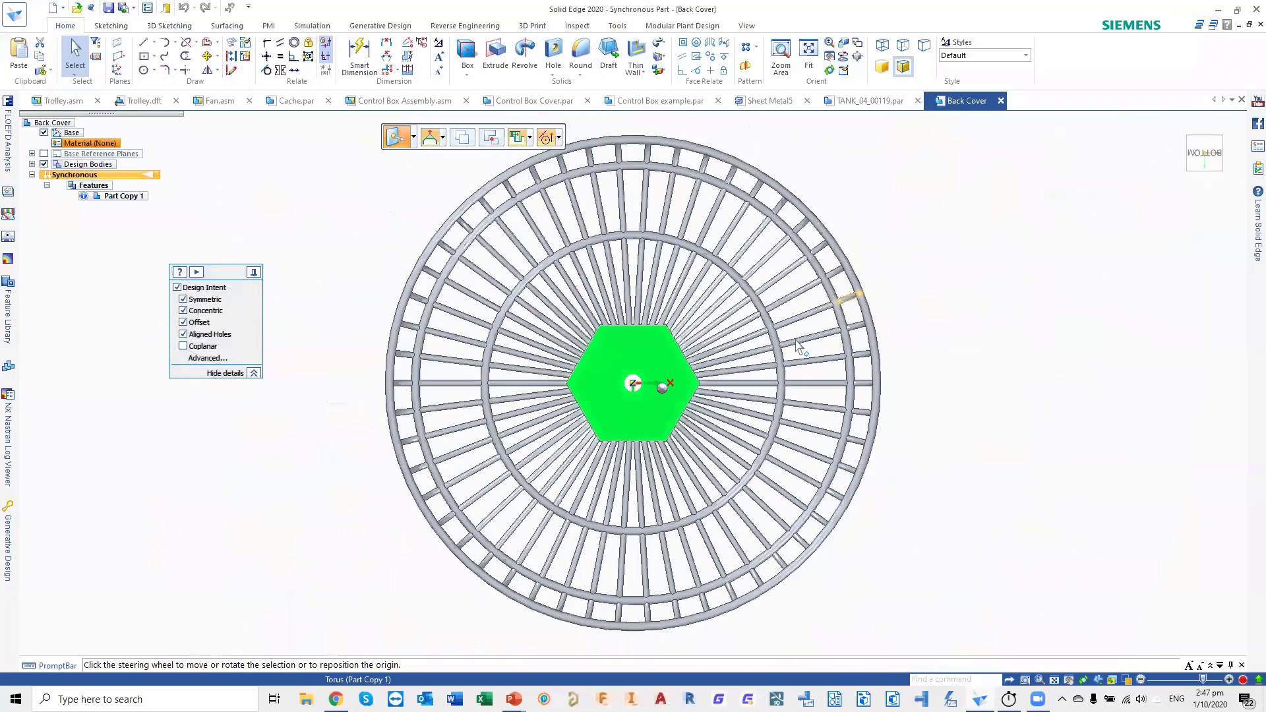
{"action": "left_click", "coordinate": [1231, 157]}
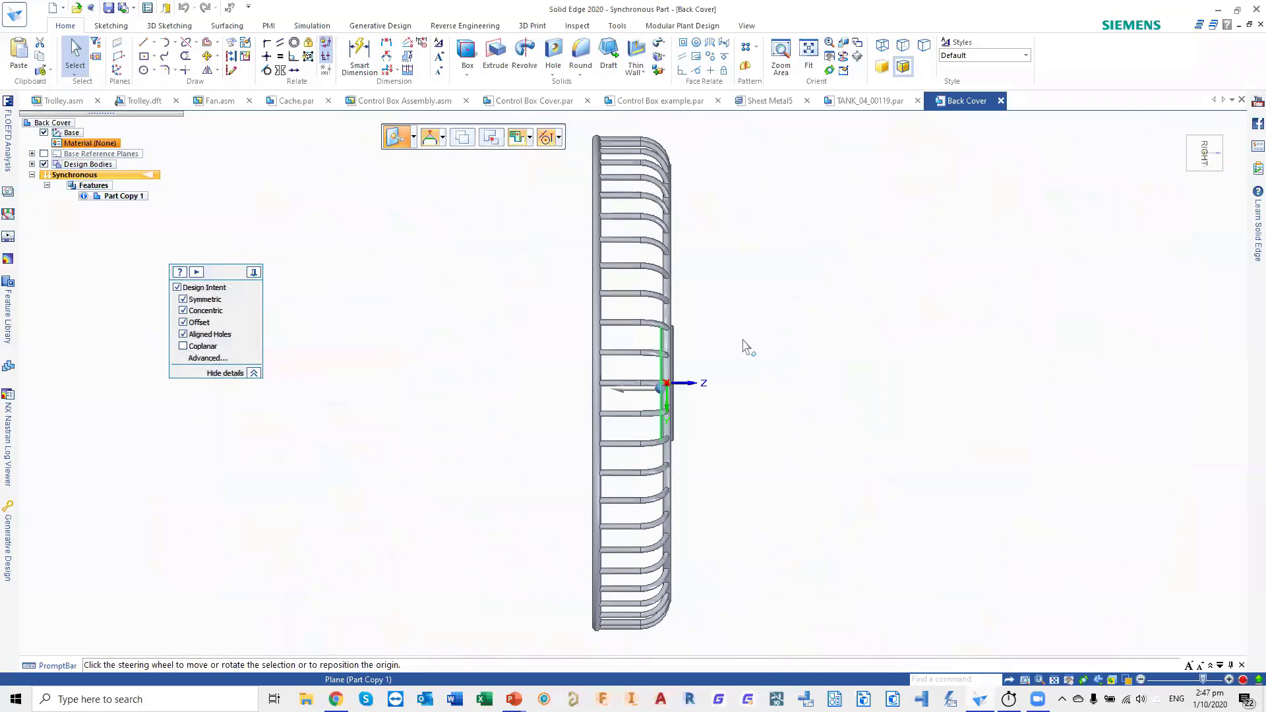
{"action": "scroll", "coordinate": [673, 402], "scroll_direction": "up", "scroll_amount": 2}
{"action": "left_click", "coordinate": [665, 386]}
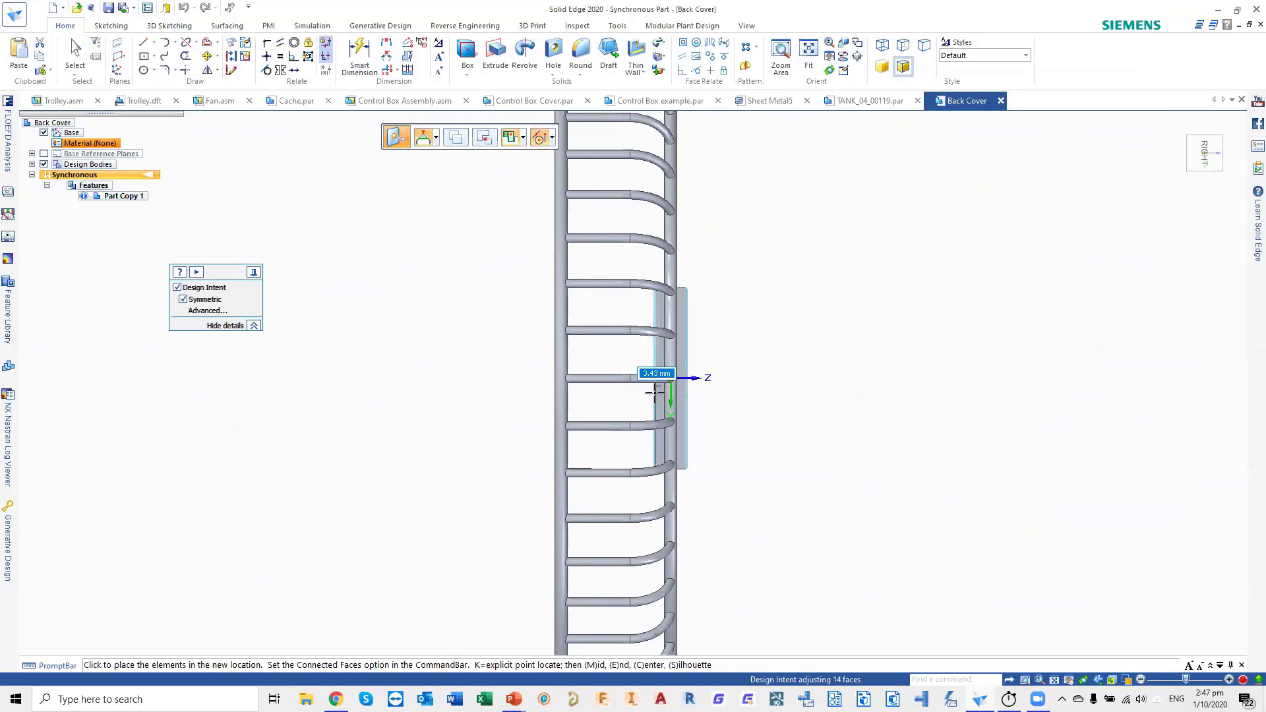
{"action": "type", "text": "1"}
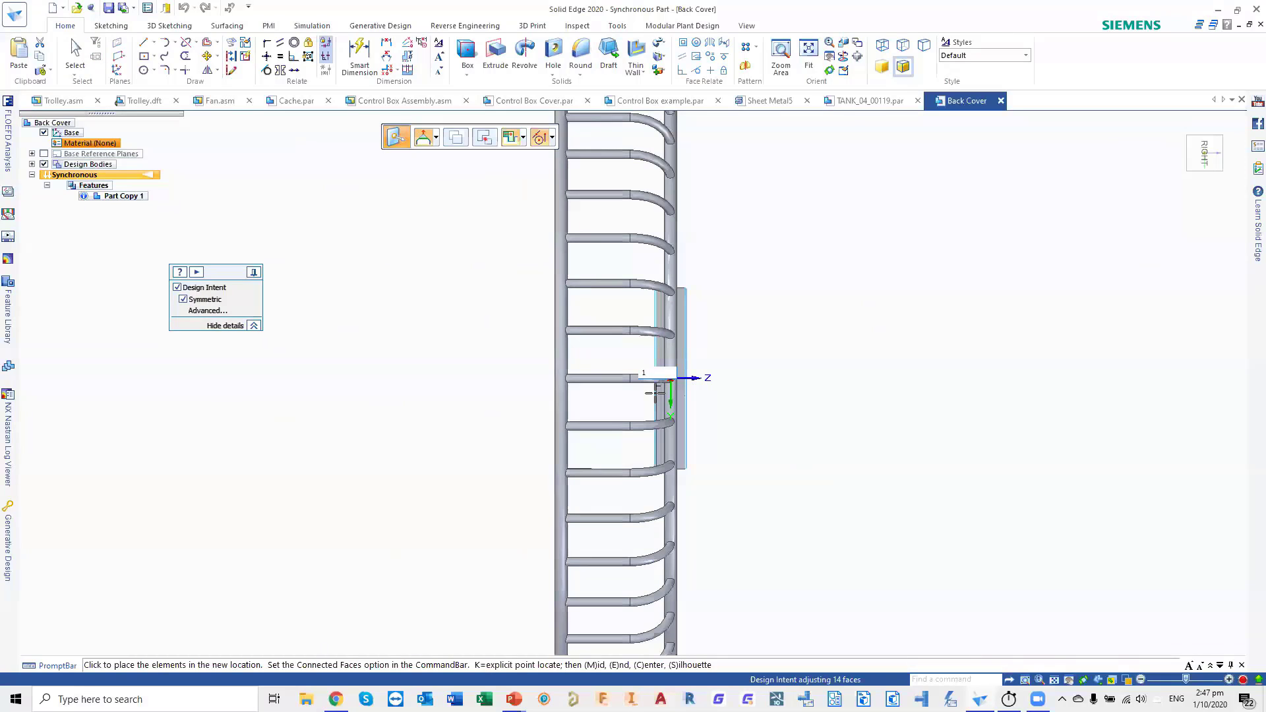
{"action": "key", "text": "Return"}
{"action": "middle_click_drag", "start_coordinate": [720, 377], "coordinate": [997, 384]}
{"action": "left_click", "coordinate": [997, 385]}
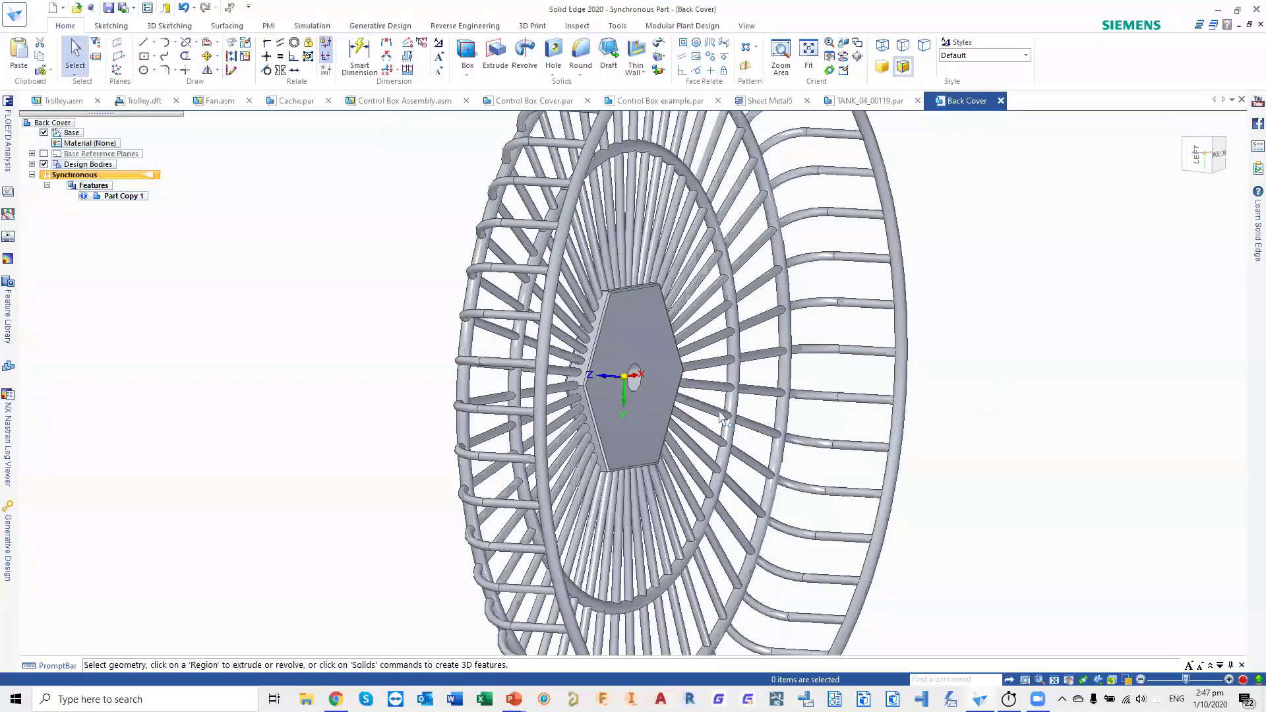
- Dimension the lower-left side of the back cover's central hexagonal plate, oriented by 2 points
{"action": "middle_click_drag", "start_coordinate": [719, 412], "coordinate": [613, 404]}
{"action": "scroll", "coordinate": [613, 404], "scroll_direction": "up", "scroll_amount": 5}
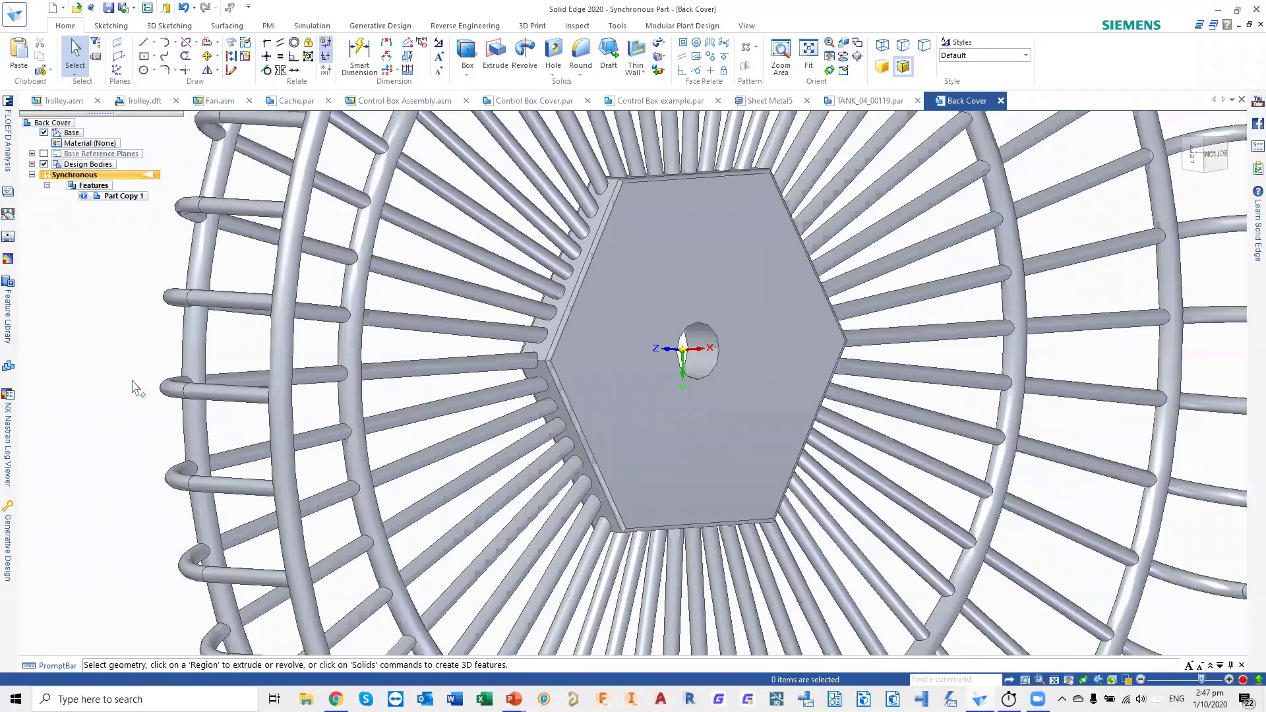
{"action": "right_click", "coordinate": [125, 324]}
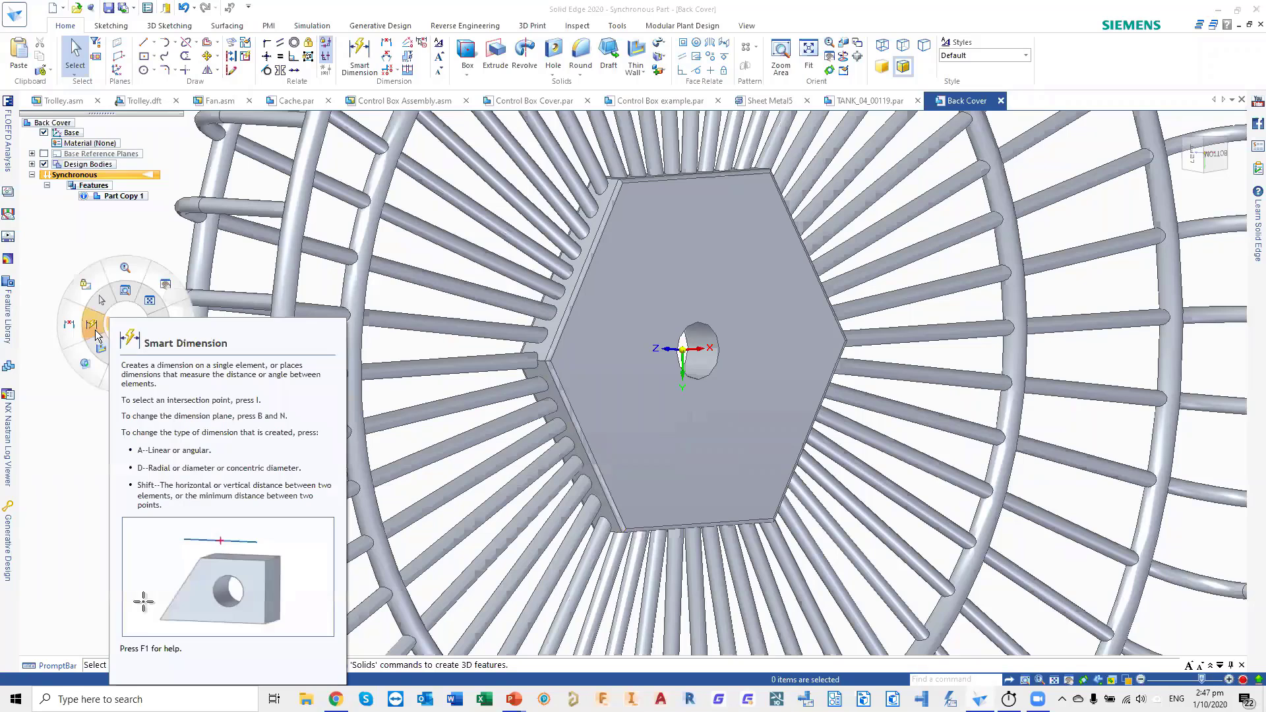
{"action": "left_click", "coordinate": [96, 334]}
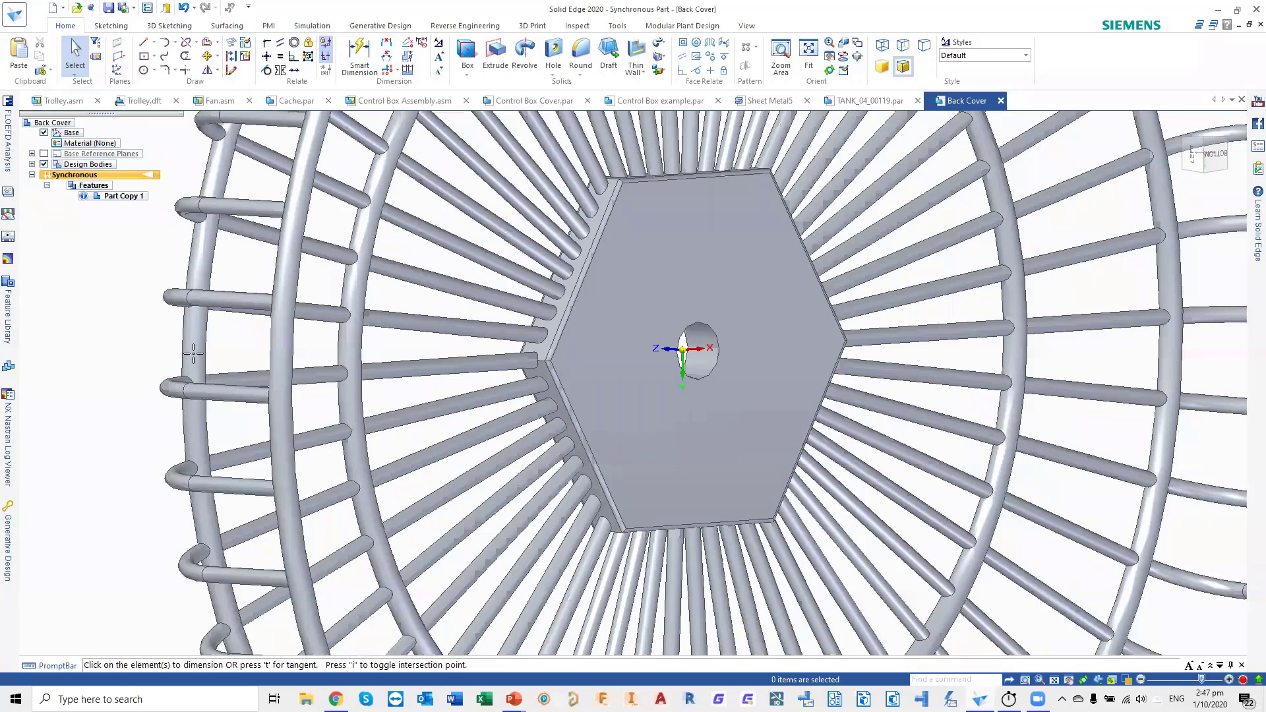
{"action": "left_click", "coordinate": [582, 440]}
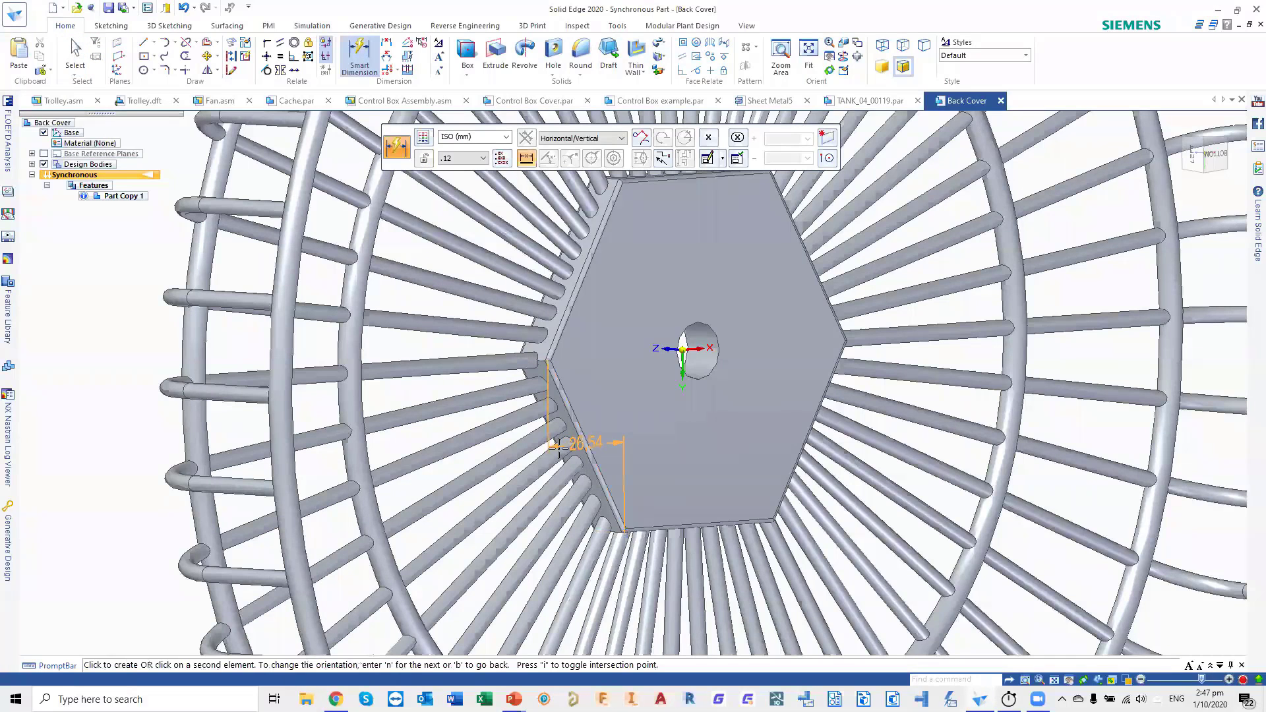
{"action": "left_click", "coordinate": [572, 139]}
{"action": "left_click", "coordinate": [576, 158]}
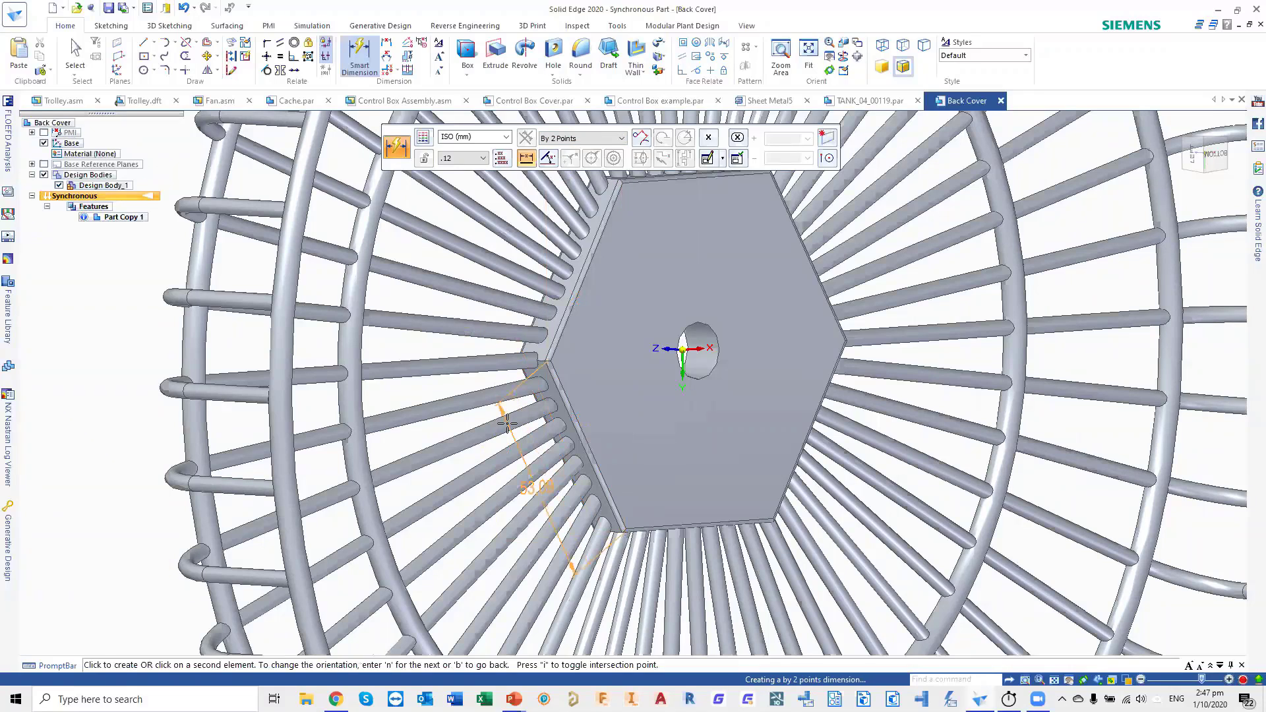
{"action": "left_click", "coordinate": [507, 423]}
- Set the hexagonal plate's side dimension to 50 mm, adjusting it symmetrically from both ends
{"action": "left_click", "coordinate": [554, 510]}
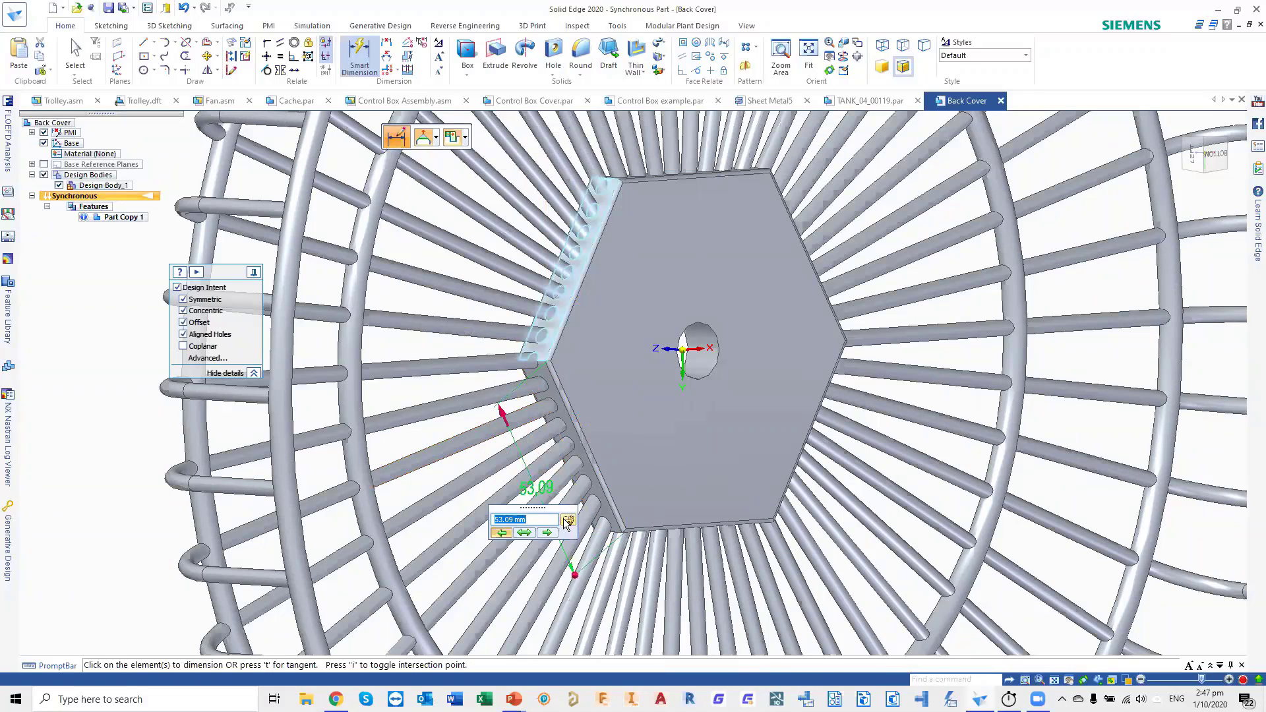
{"action": "left_click", "coordinate": [530, 530]}
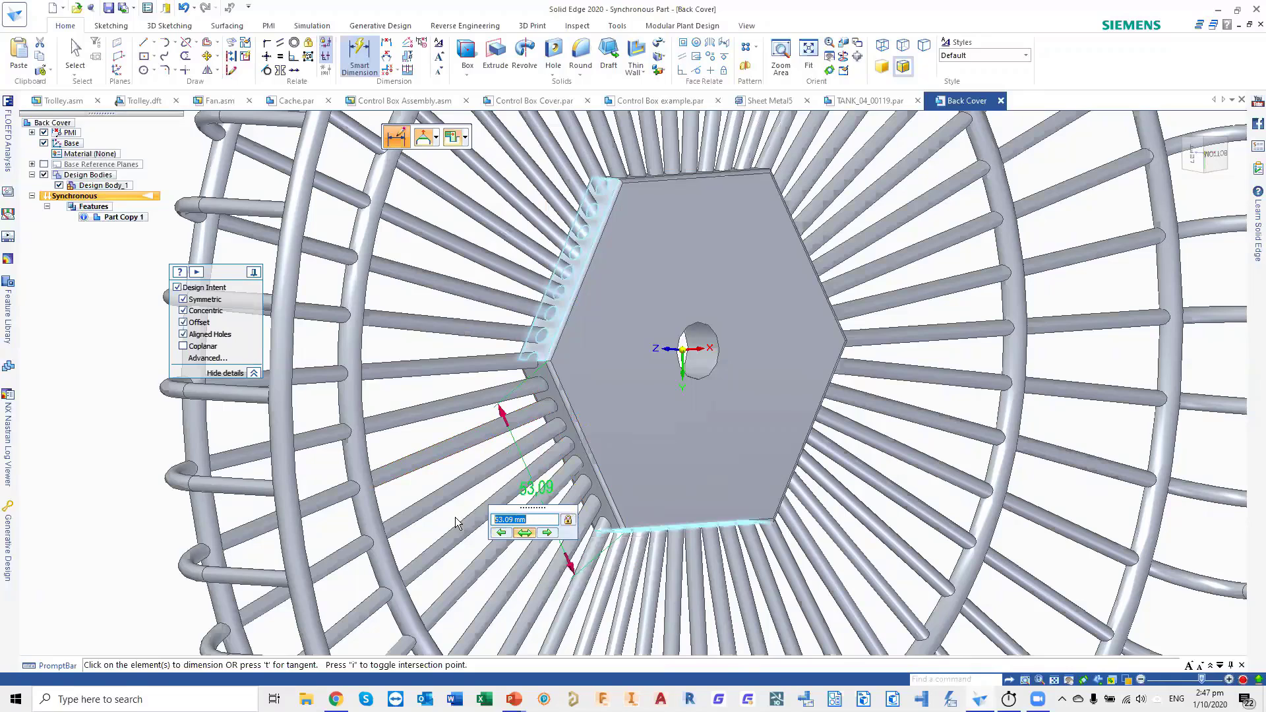
{"action": "type", "text": "50"}
{"action": "key", "text": "Return"}
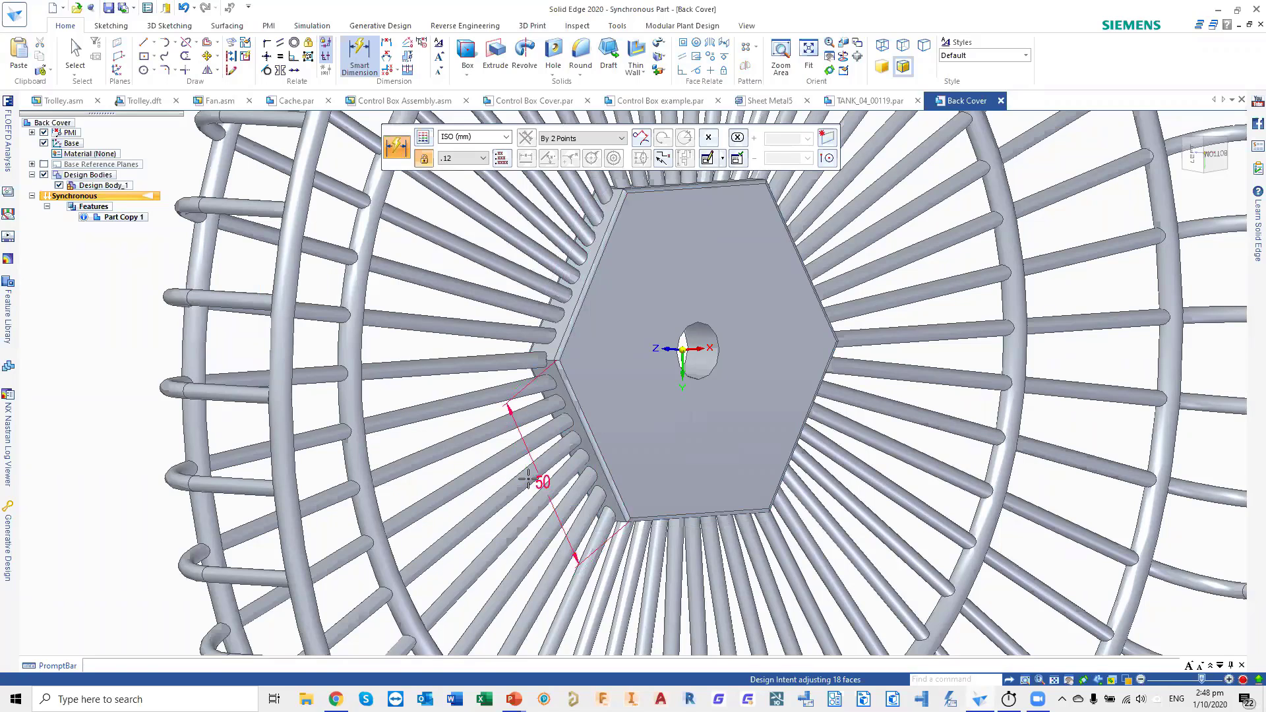
{"action": "key", "text": "Escape"}
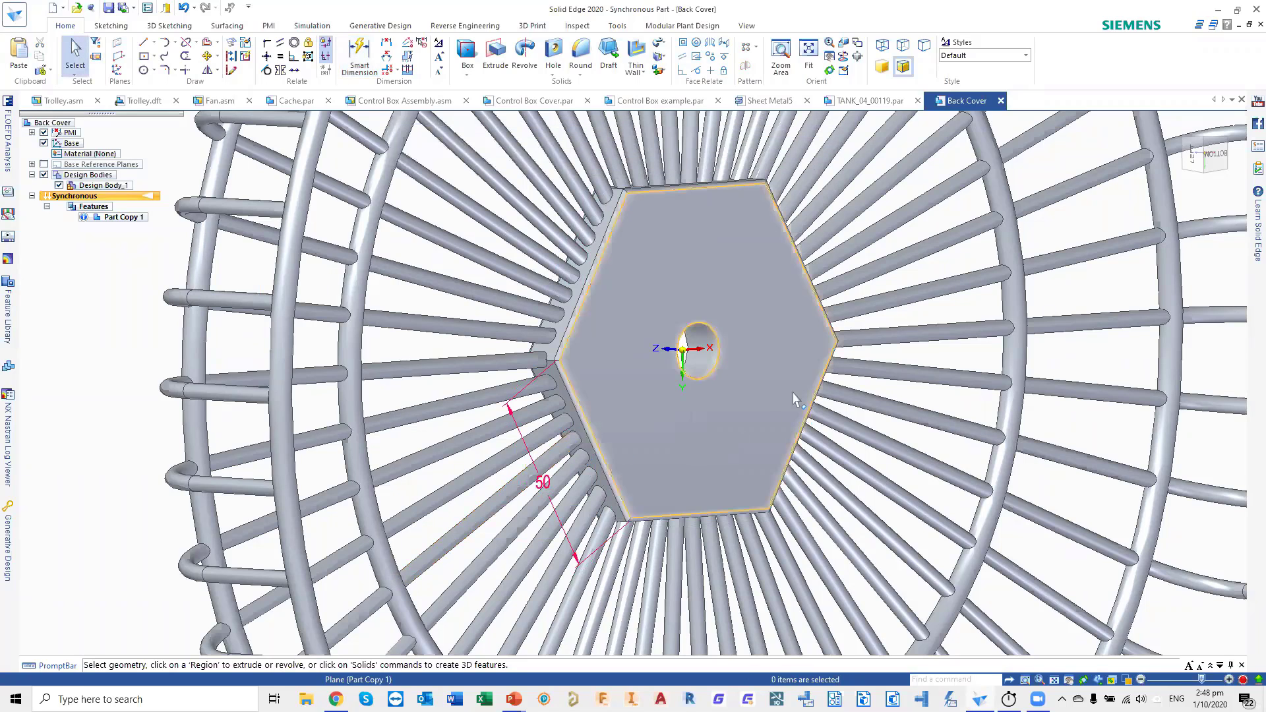
- Set the diameter of the hexagonal plate's central hole to 14.5 mm
{"action": "left_click", "coordinate": [707, 341]}
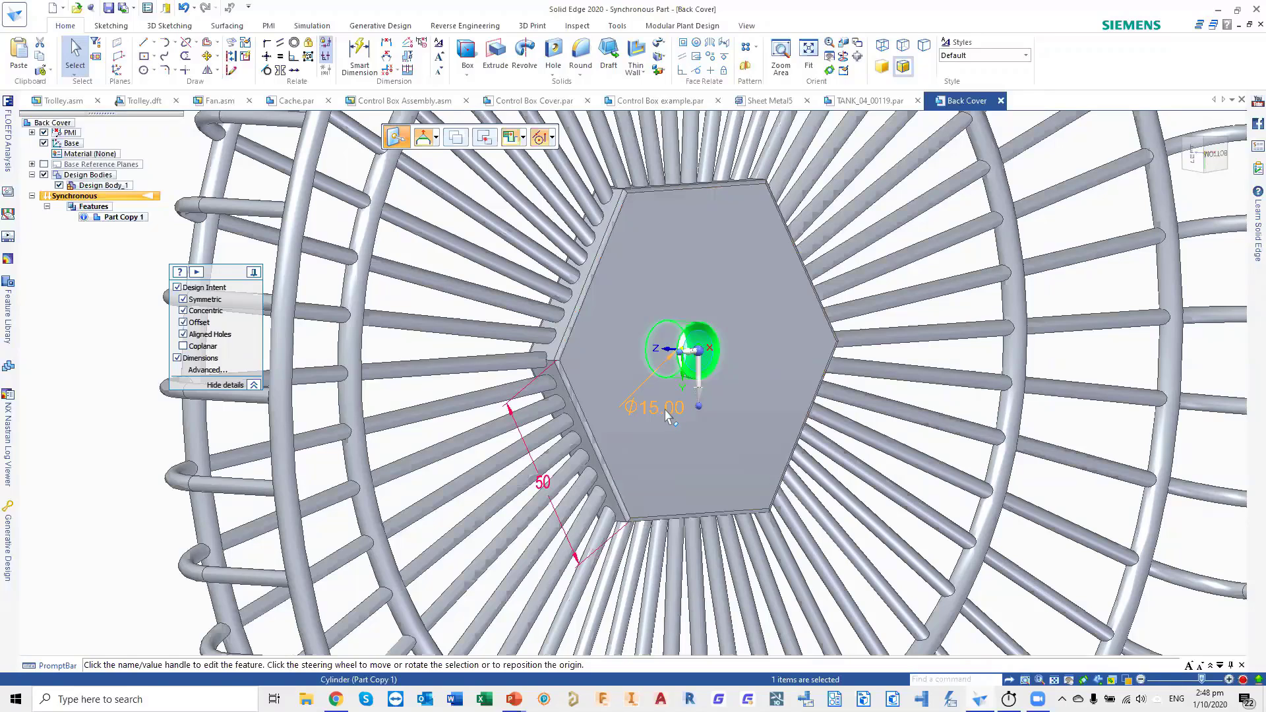
{"action": "left_click", "coordinate": [663, 410]}
{"action": "type", "text": "14"}
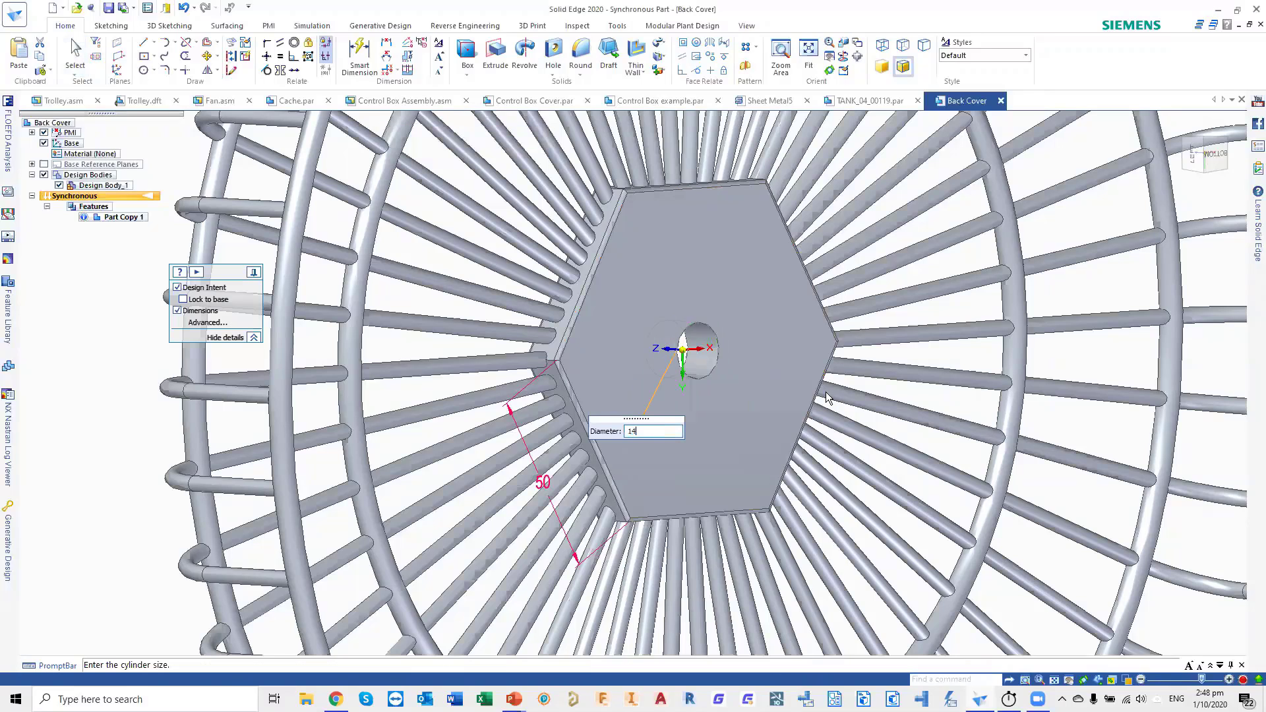
{"action": "type", "text": ".5"}
{"action": "key", "text": "Return"}
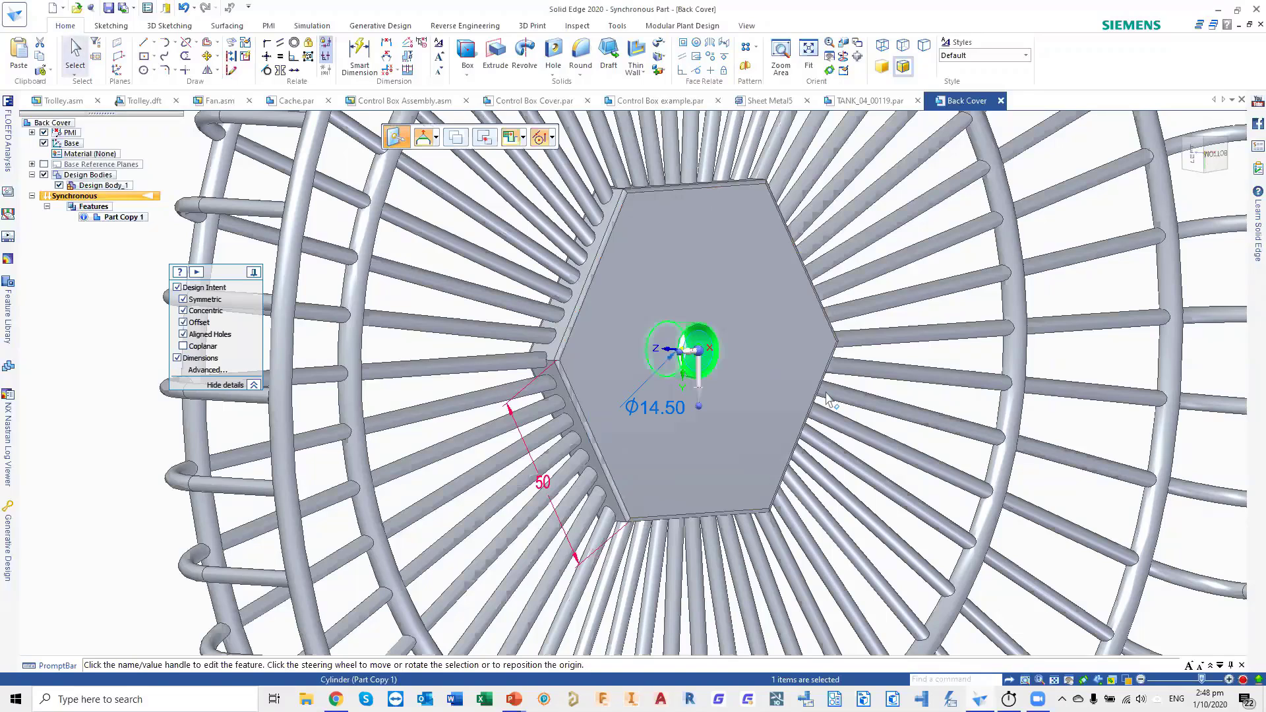
{"action": "left_click", "coordinate": [99, 429]}
- Set the radius of the rounds along the hexagonal plate's edges to 1.5 mm
{"action": "scroll", "coordinate": [600, 284], "scroll_direction": "up", "scroll_amount": 3}
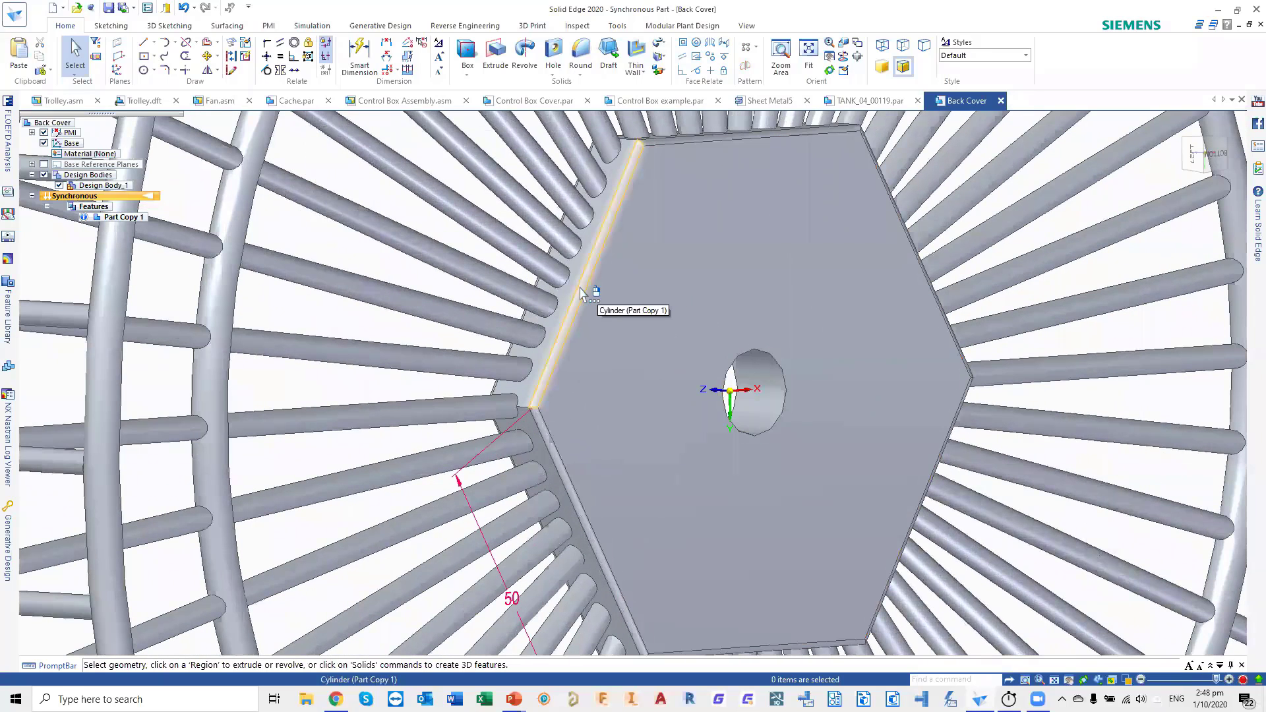
{"action": "left_click", "coordinate": [581, 292]}
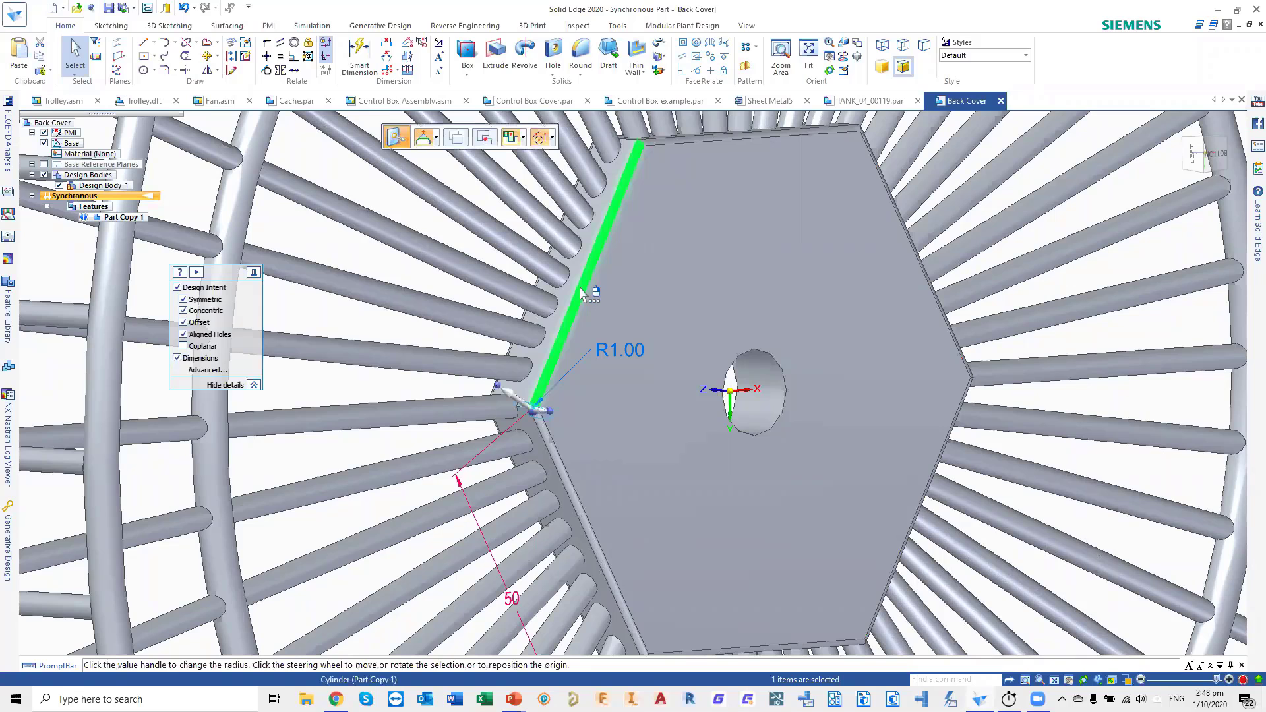
{"action": "left_click", "coordinate": [626, 356]}
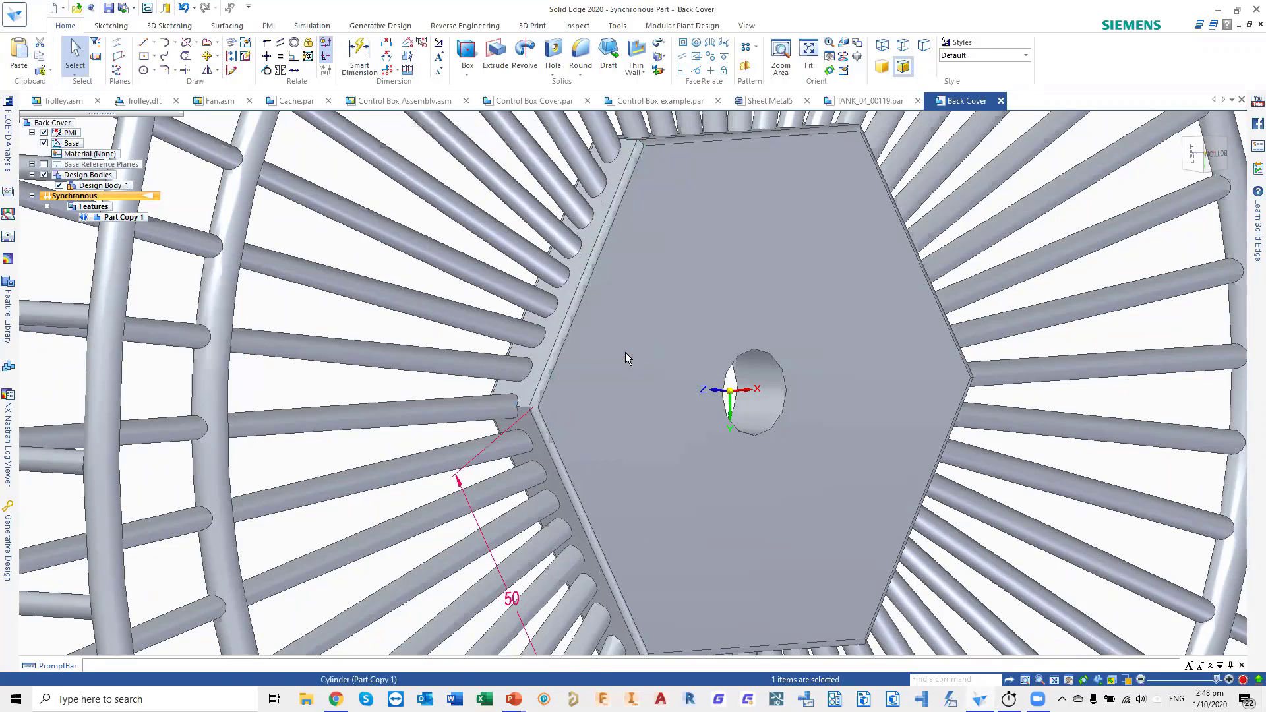
{"action": "middle_click_drag", "start_coordinate": [666, 329], "coordinate": [629, 293]}
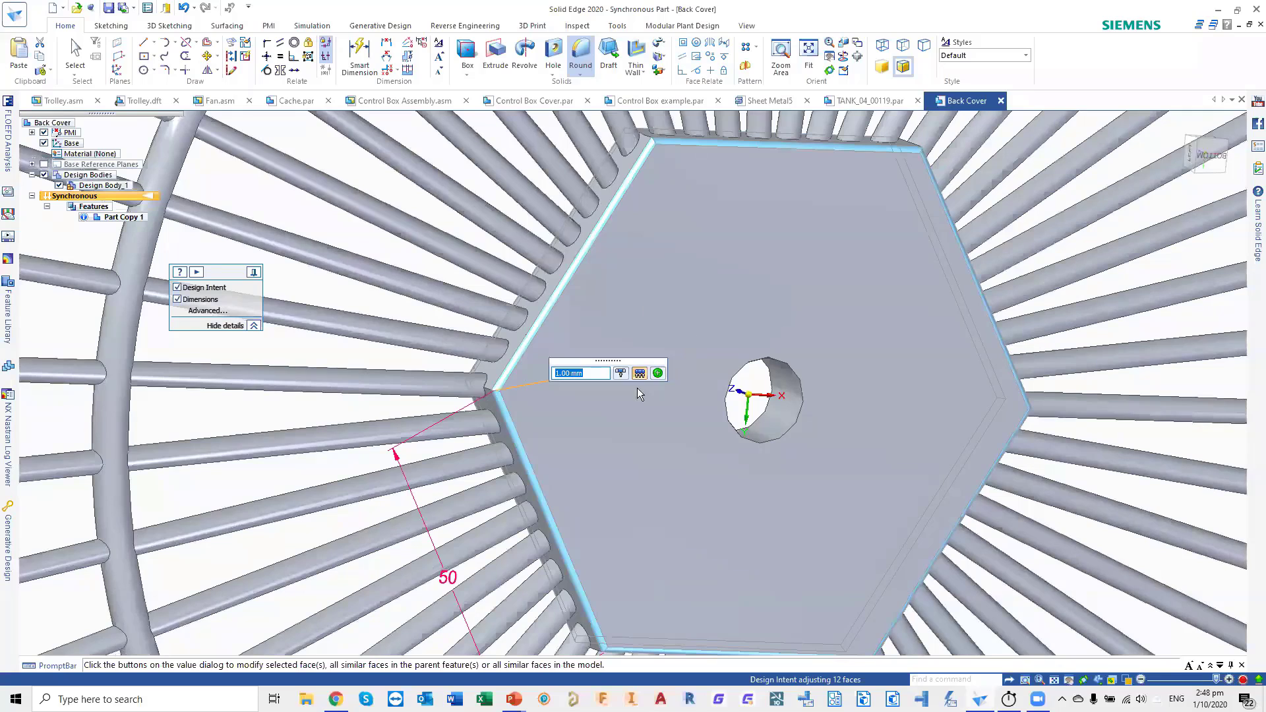
{"action": "type", "text": "1.5"}
{"action": "key", "text": "Return"}
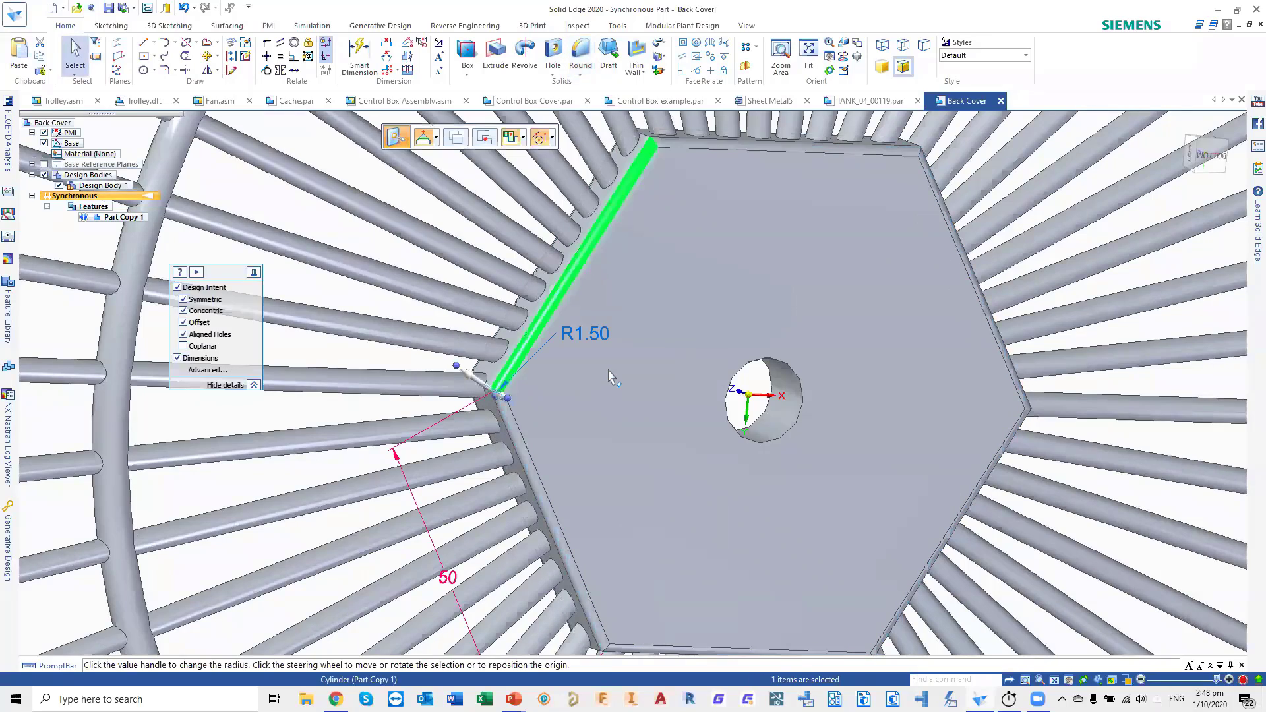
{"action": "key", "text": "Escape"}
- Save the part as Back Cover.par in the Editing Foreign Data folder, replacing the existing file, and close it
{"action": "scroll", "coordinate": [613, 378], "scroll_direction": "down", "scroll_amount": 5}
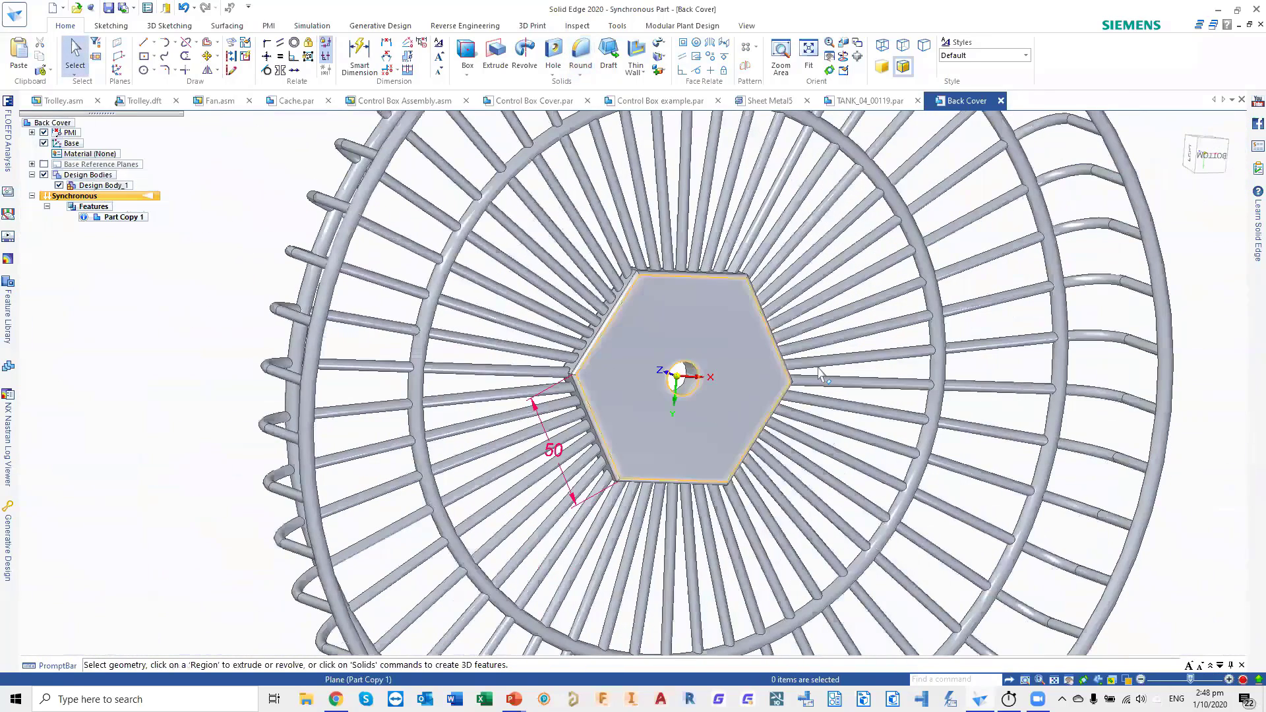
{"action": "middle_click_drag", "start_coordinate": [880, 359], "coordinate": [571, 364]}
{"action": "key", "text": "ctrl+s"}
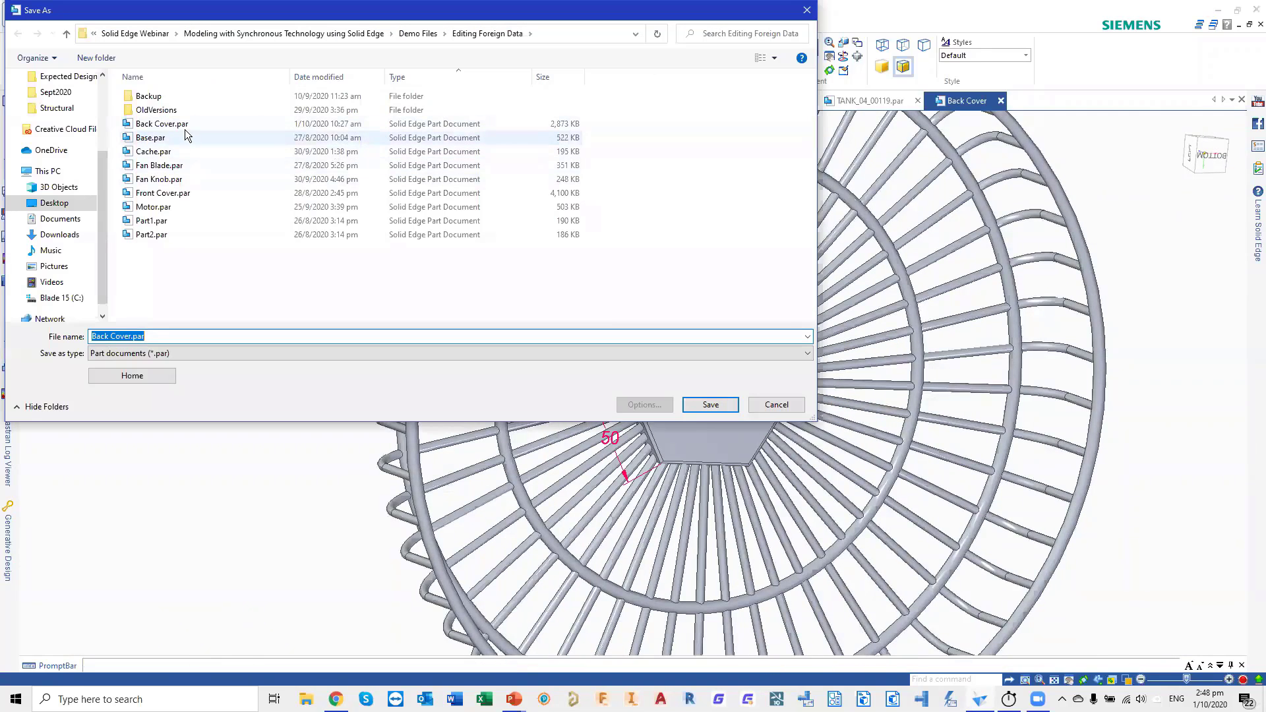
{"action": "left_click", "coordinate": [184, 124]}
{"action": "double_click", "coordinate": [184, 123]}
{"action": "left_click", "coordinate": [633, 369]}
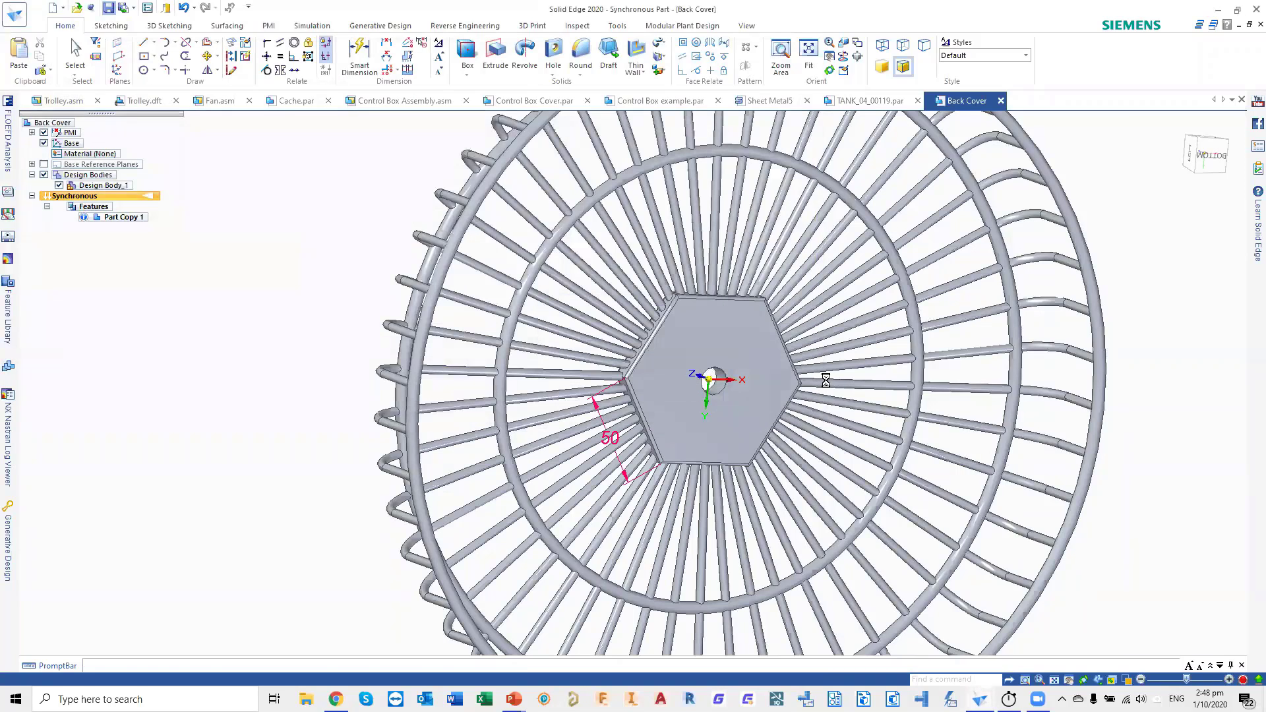
{"action": "left_click", "coordinate": [1014, 100]}
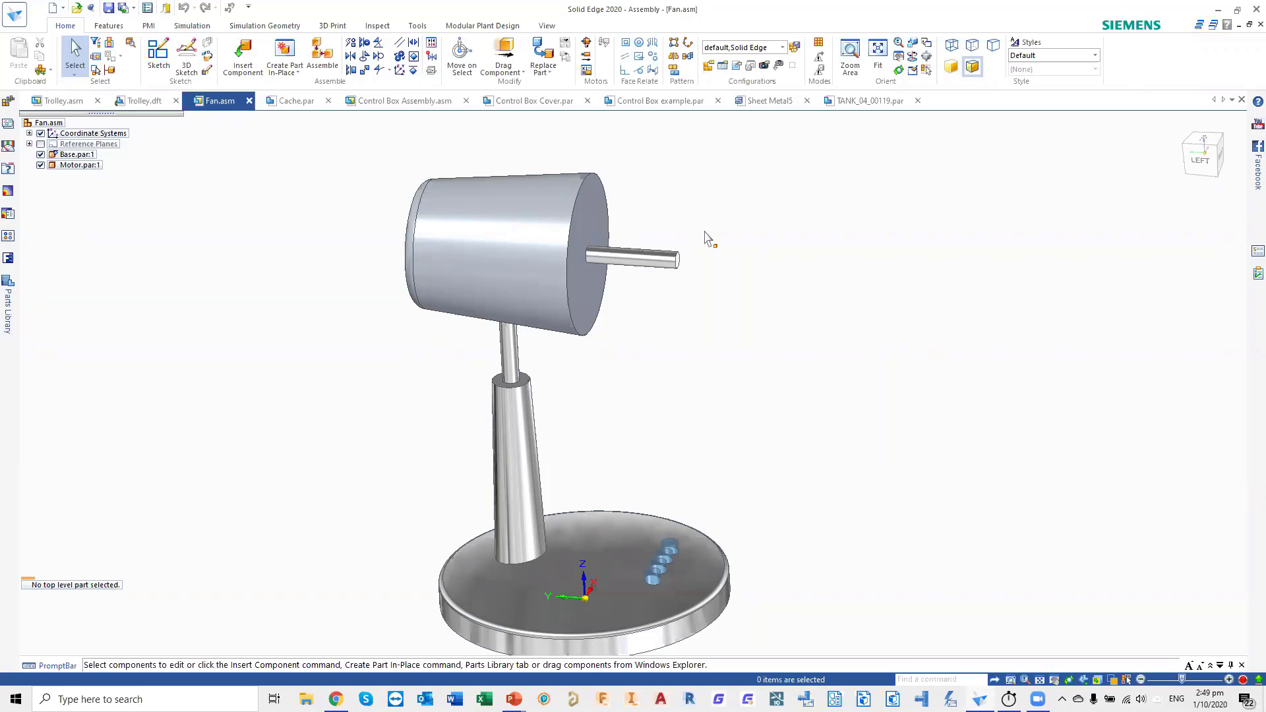
- Place Back Cover.par from the Editing Foreign Data folder of the parts library beside the fan in the assembly
{"action": "left_click", "coordinate": [9, 310]}
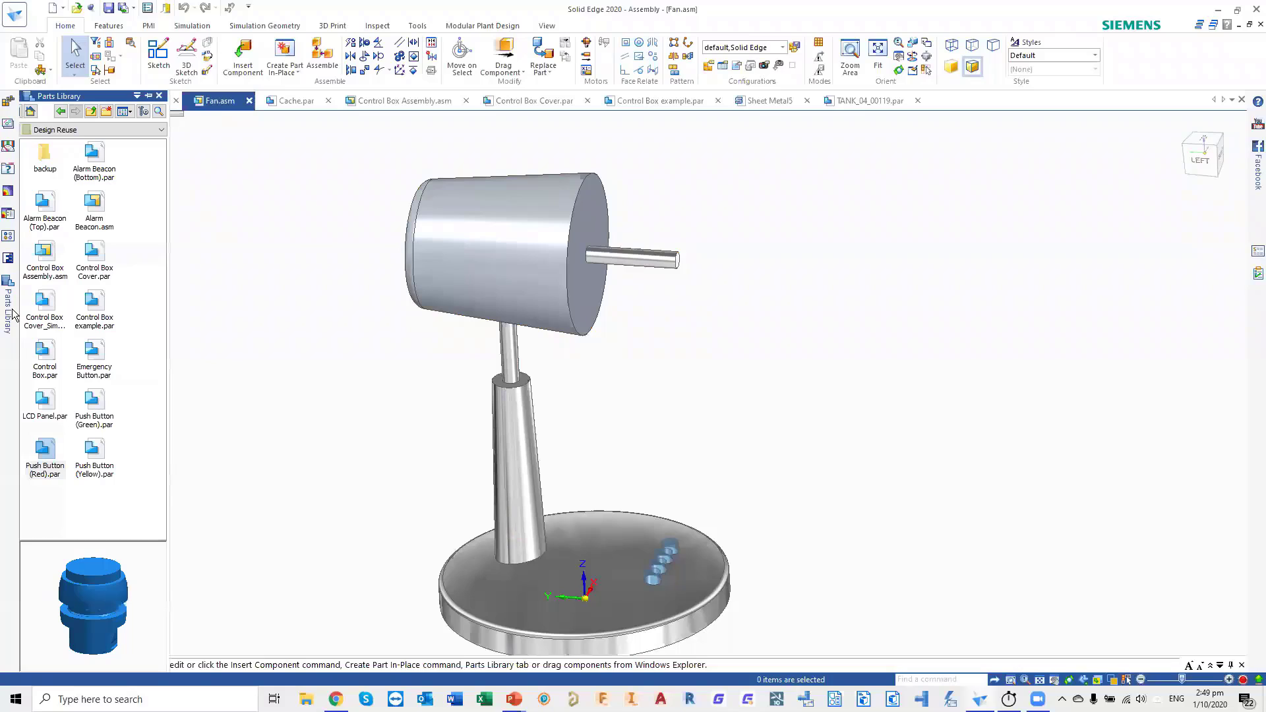
{"action": "left_click", "coordinate": [84, 130]}
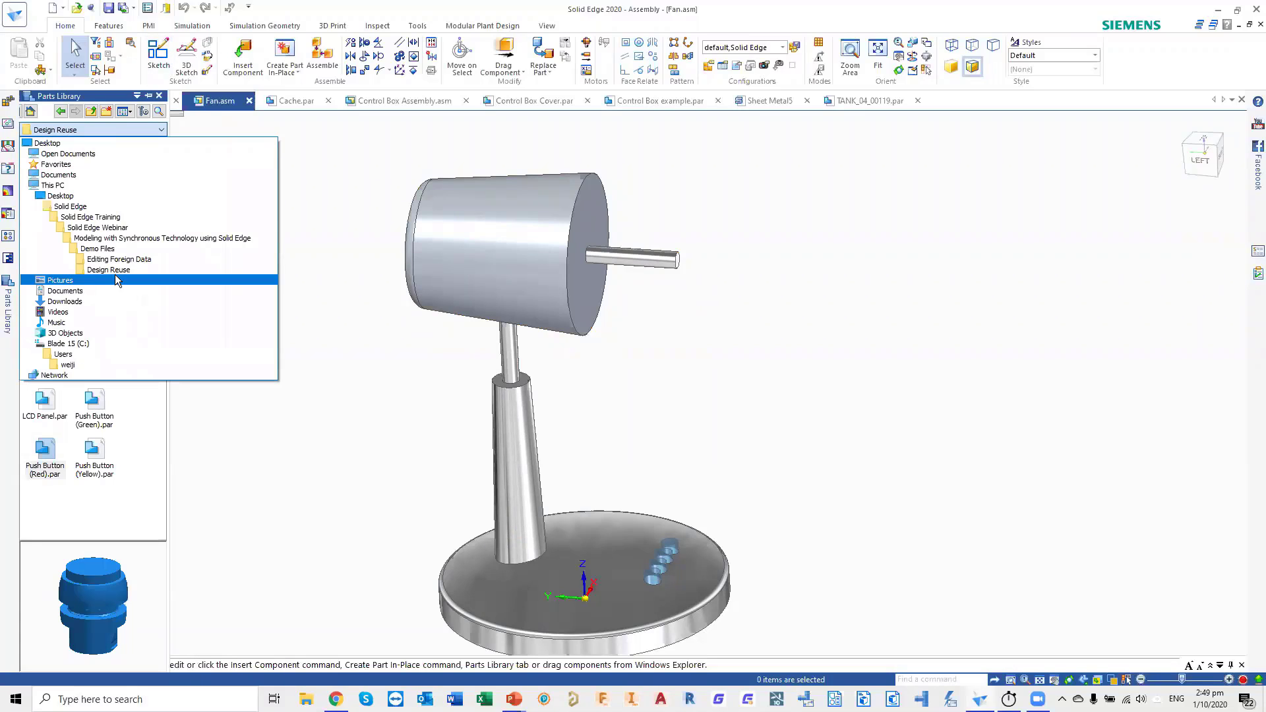
{"action": "left_click", "coordinate": [104, 260]}
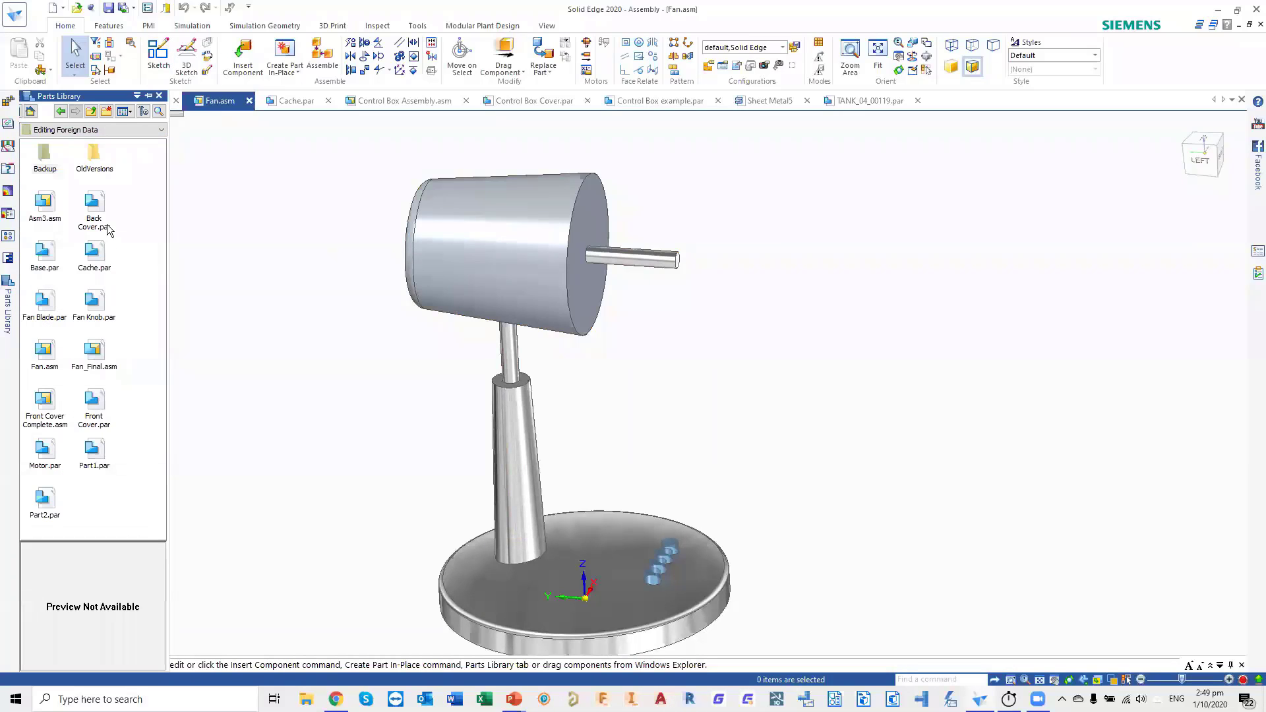
{"action": "left_click_drag", "start_coordinate": [88, 209], "coordinate": [978, 355]}
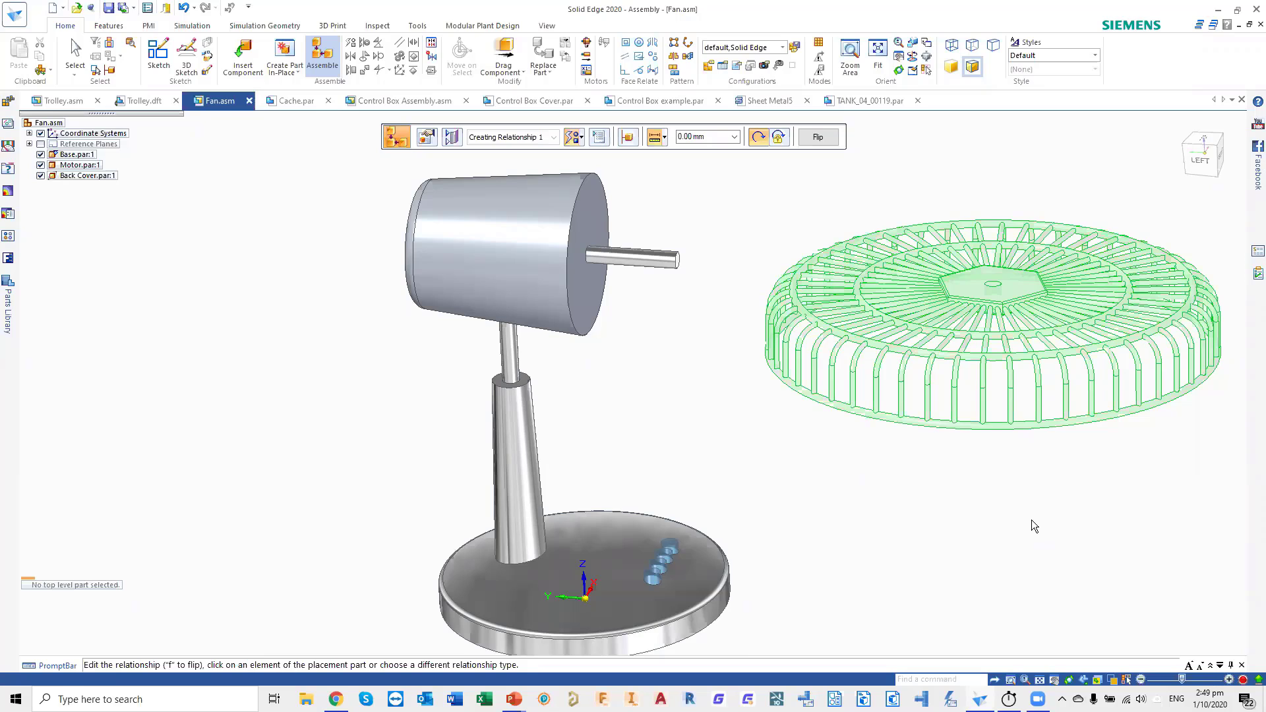
- Mate the back cover's outer hexagonal face to the motor's front face and flip the cover's orientation
{"action": "left_click", "coordinate": [1014, 285]}
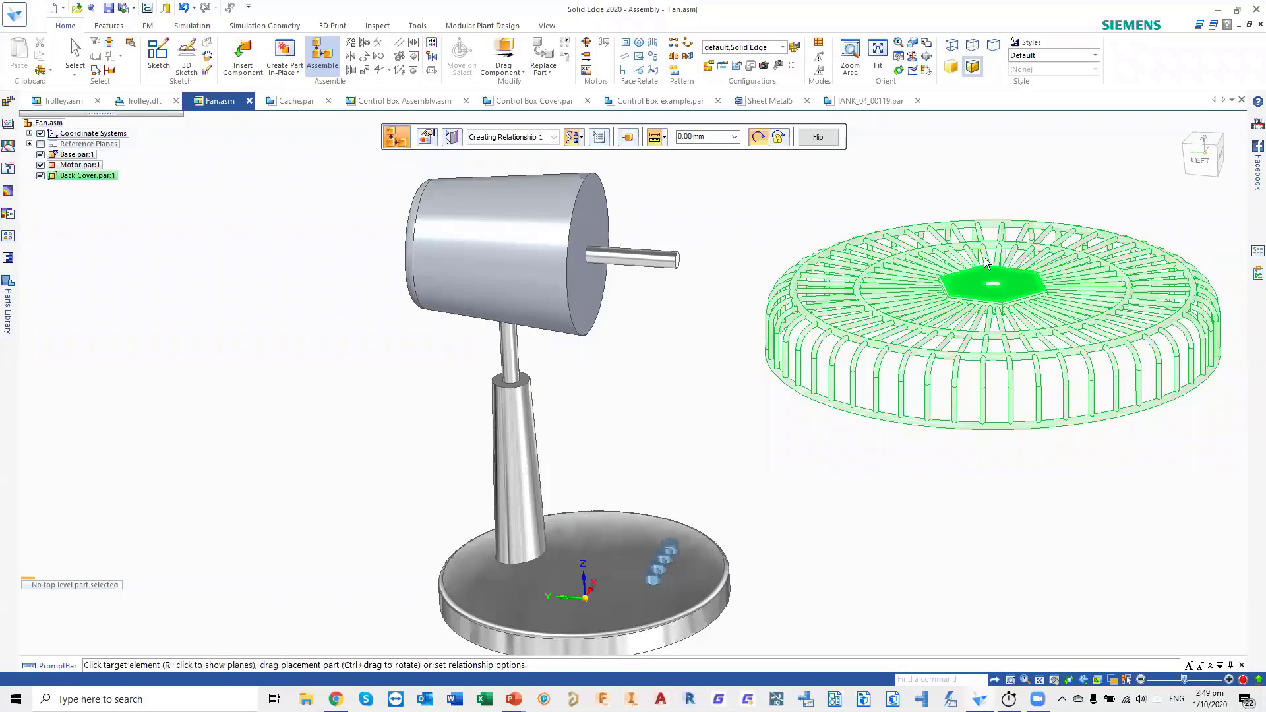
{"action": "left_click", "coordinate": [596, 222]}
{"action": "left_click", "coordinate": [825, 139]}
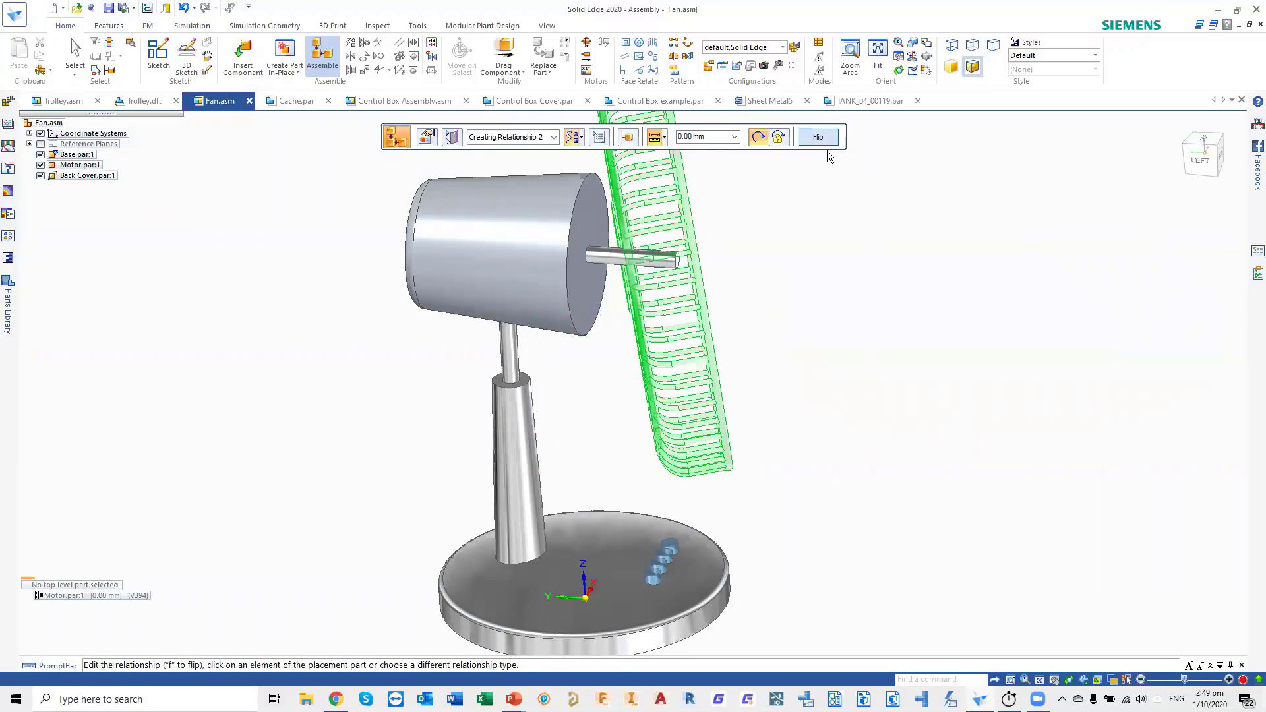
- Align the back cover's central hole with the motor shaft and finish positioning the part
{"action": "middle_click_drag", "start_coordinate": [845, 232], "coordinate": [745, 255]}
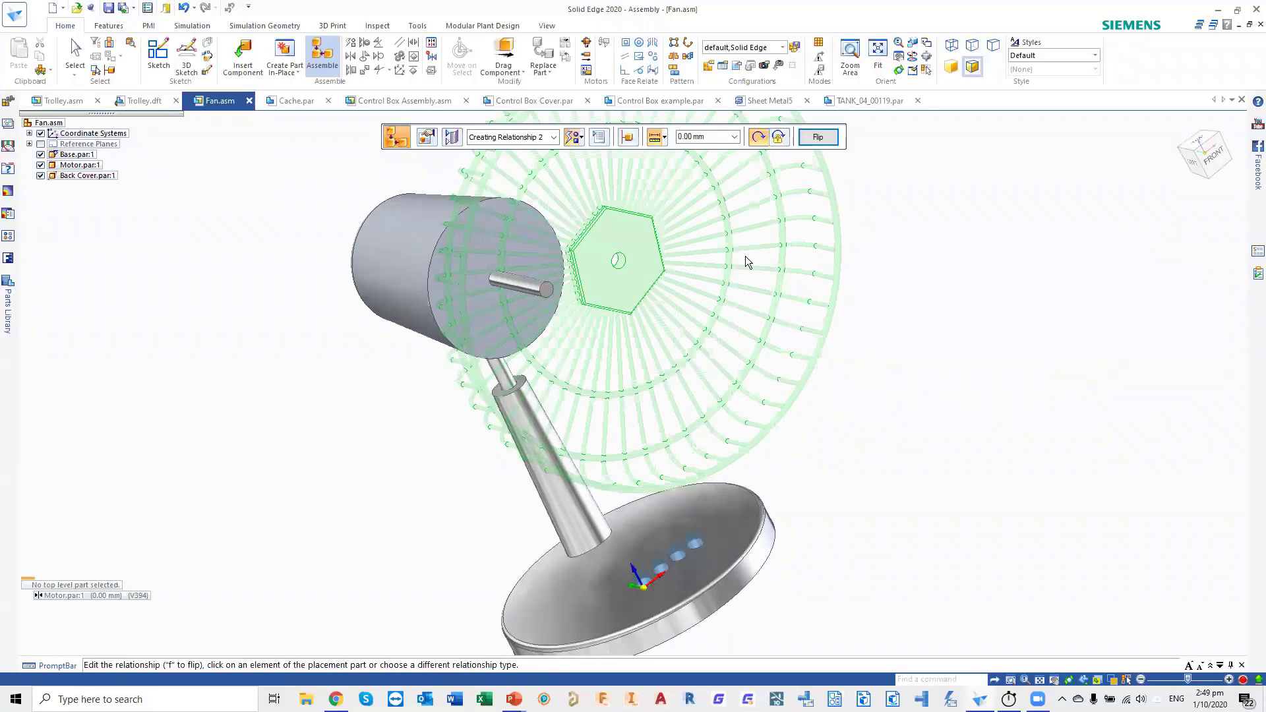
{"action": "scroll", "coordinate": [644, 253], "scroll_direction": "up", "scroll_amount": 3}
{"action": "left_click", "coordinate": [611, 269]}
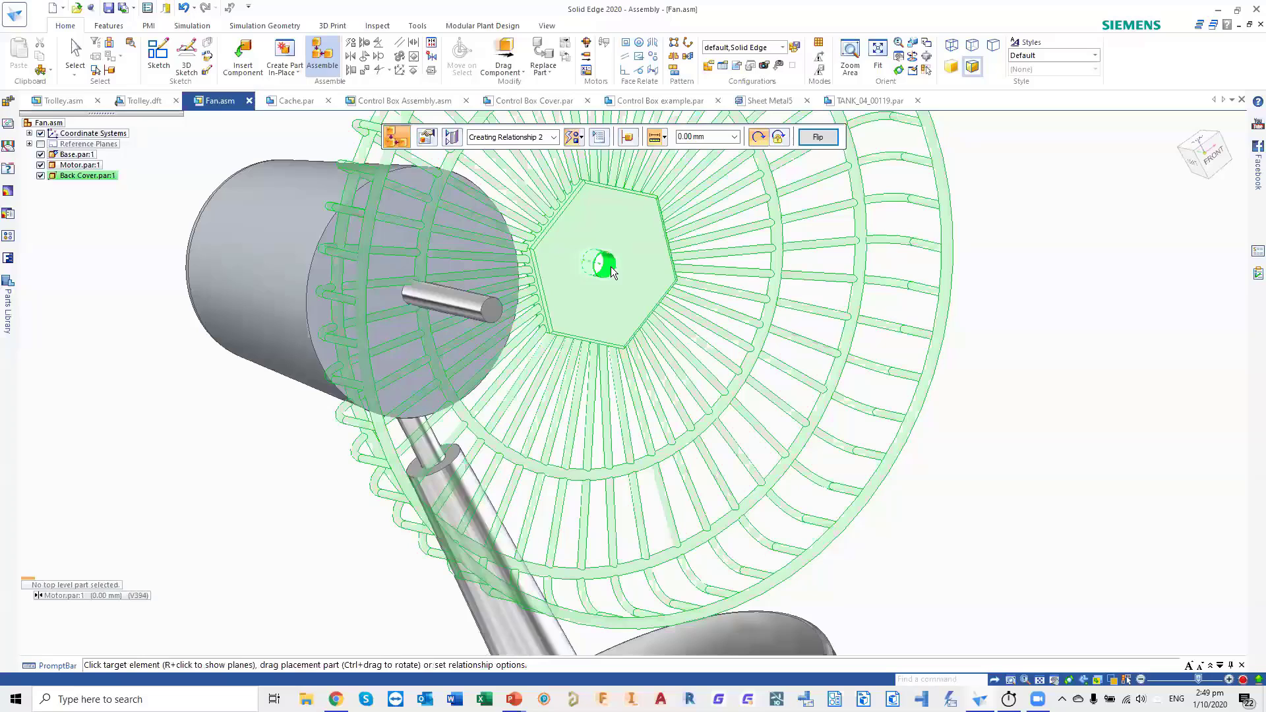
{"action": "left_click", "coordinate": [479, 308]}
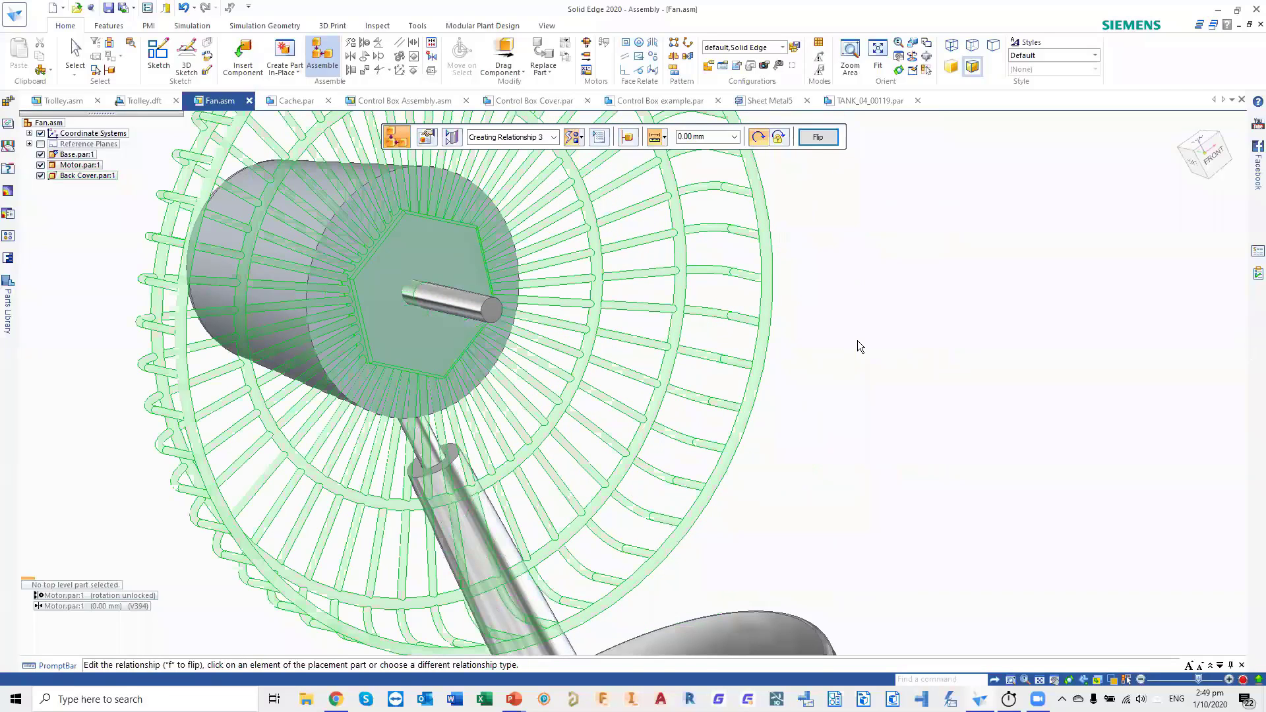
{"action": "key", "text": "Escape"}
- Finish placing the back cover and open it for in-place editing within the fan assembly
{"action": "middle_click_drag", "start_coordinate": [910, 339], "coordinate": [880, 323]}
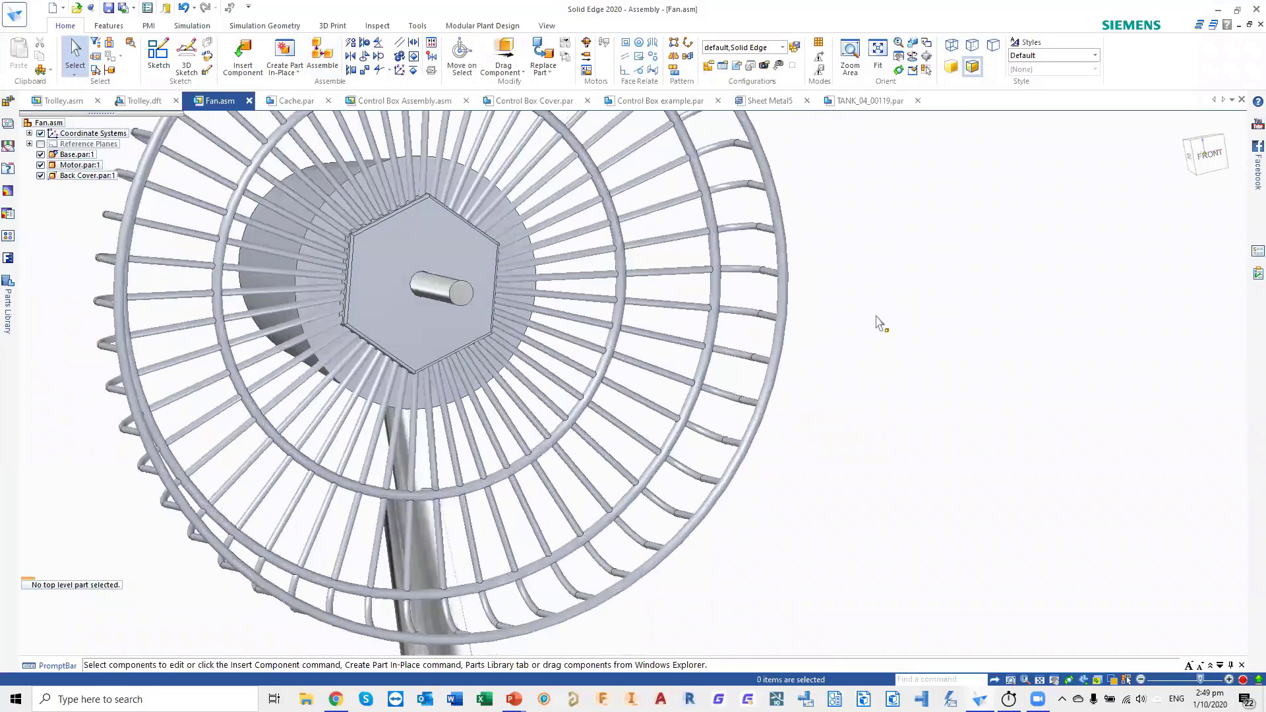
{"action": "middle_click_drag", "start_coordinate": [625, 338], "coordinate": [859, 382], "text": "shift"}
{"action": "scroll", "coordinate": [744, 362], "scroll_direction": "up", "scroll_amount": 3}
{"action": "scroll", "coordinate": [679, 332], "scroll_direction": "up", "scroll_amount": 2}
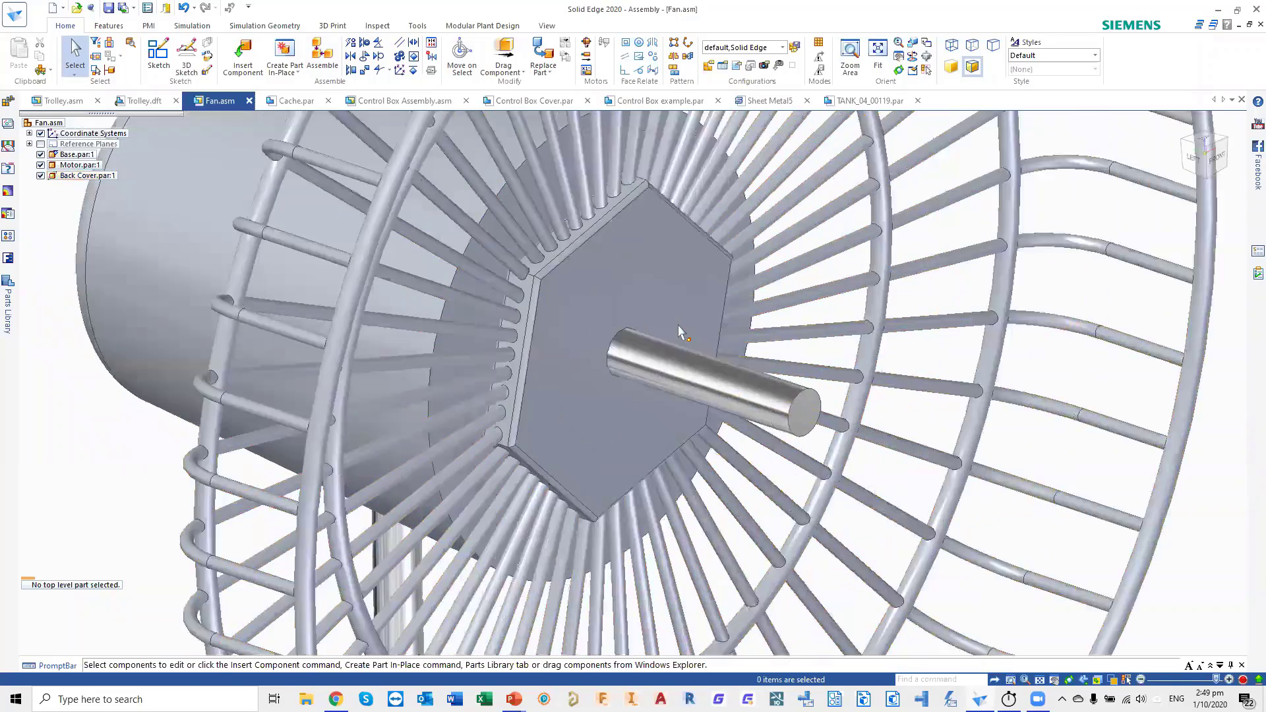
{"action": "scroll", "coordinate": [679, 331], "scroll_direction": "up", "scroll_amount": 1}
{"action": "scroll", "coordinate": [679, 330], "scroll_direction": "down", "scroll_amount": 2}
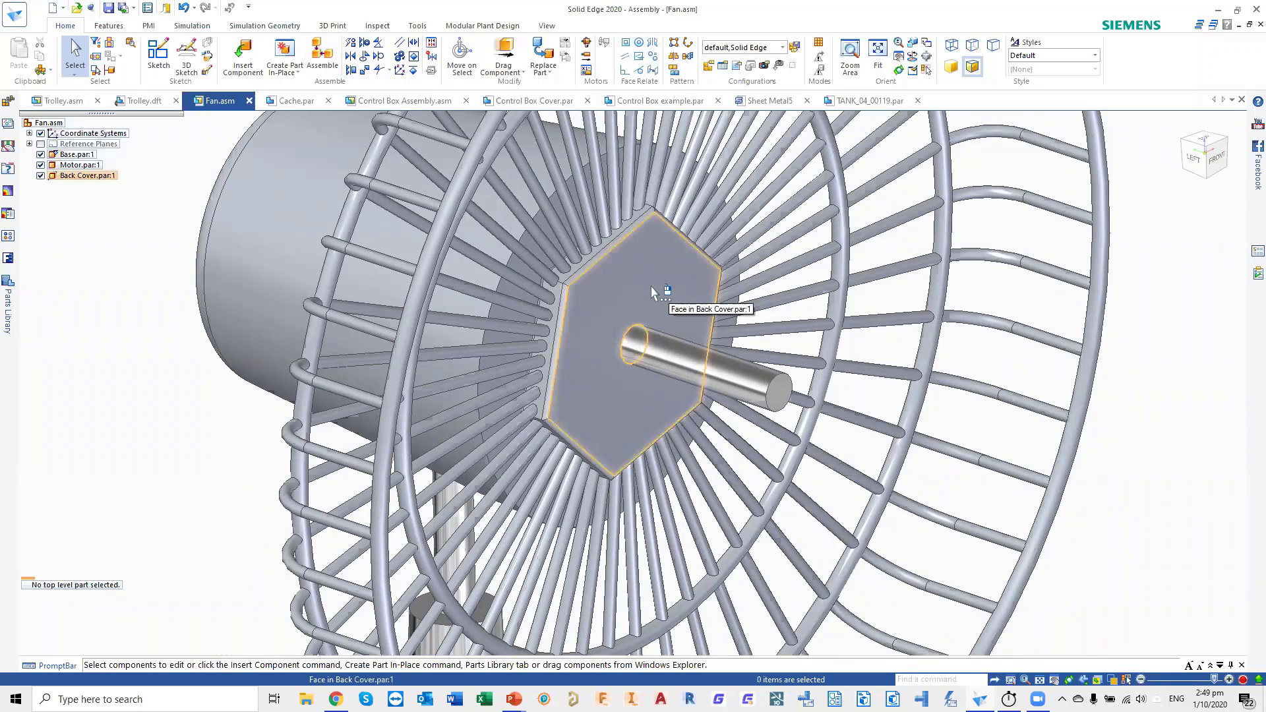
{"action": "scroll", "coordinate": [657, 285], "scroll_direction": "up", "scroll_amount": 2}
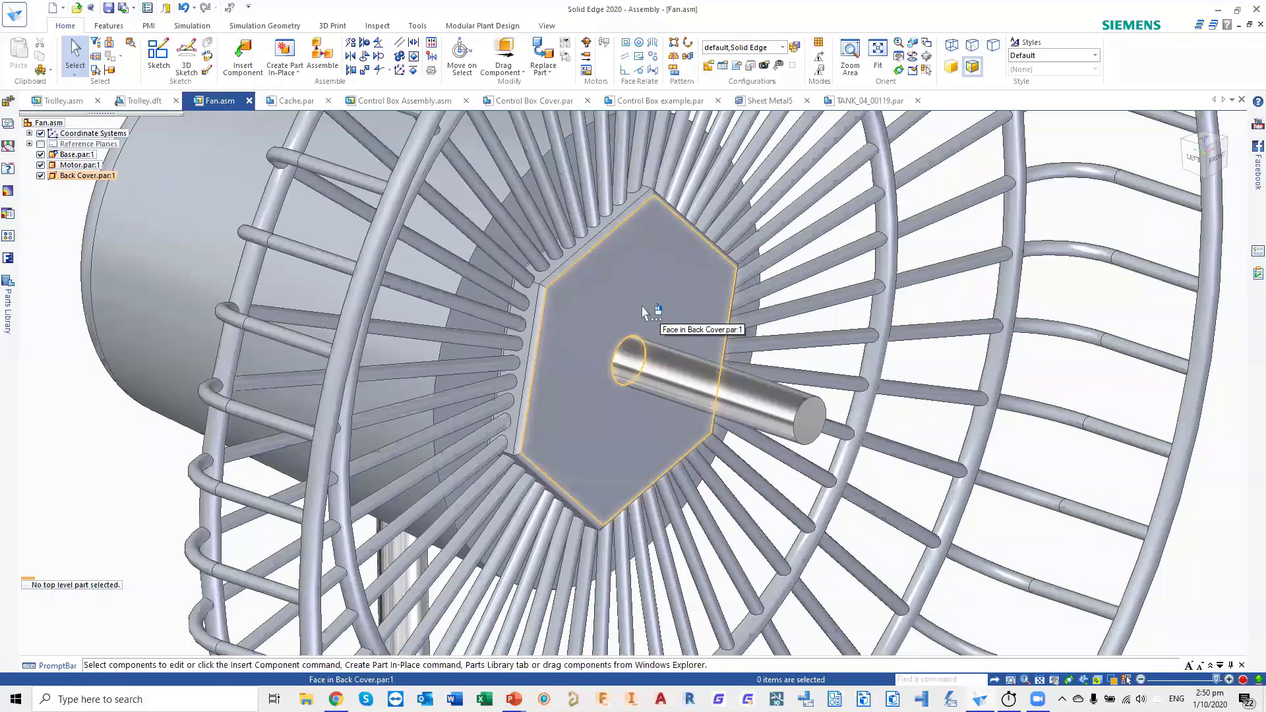
{"action": "left_click", "coordinate": [650, 284]}
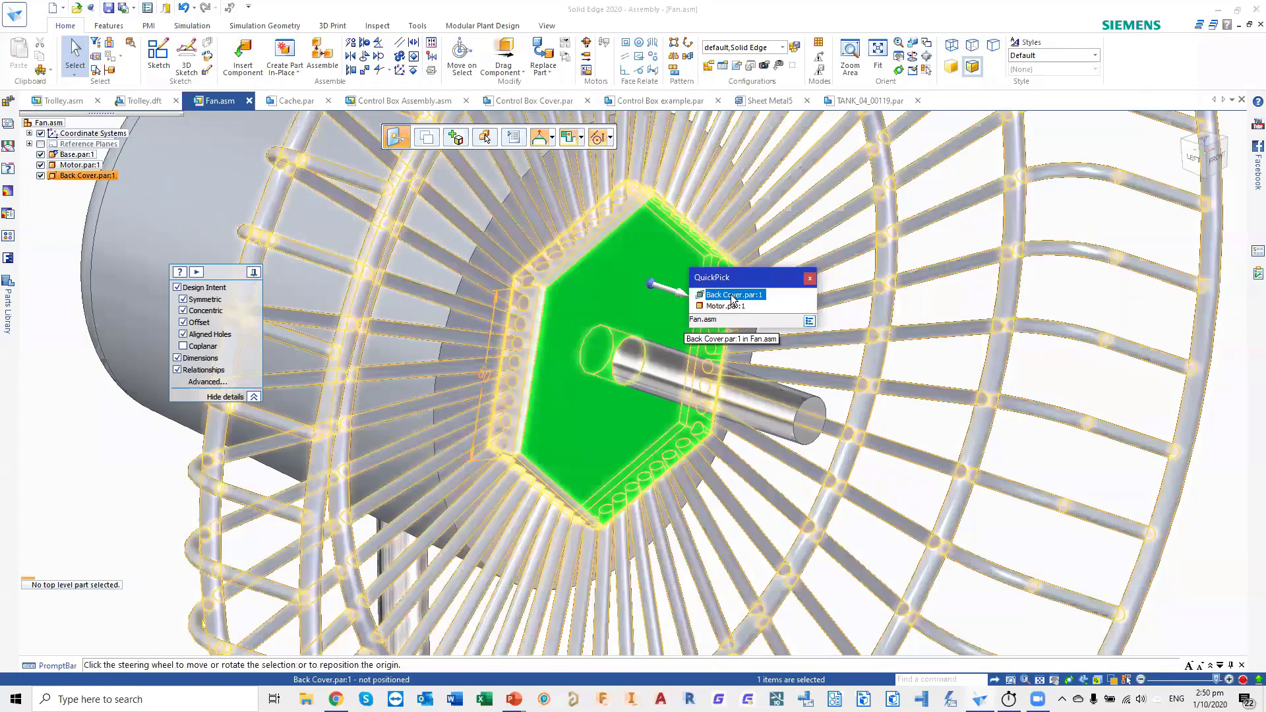
{"action": "double_click", "coordinate": [731, 295]}
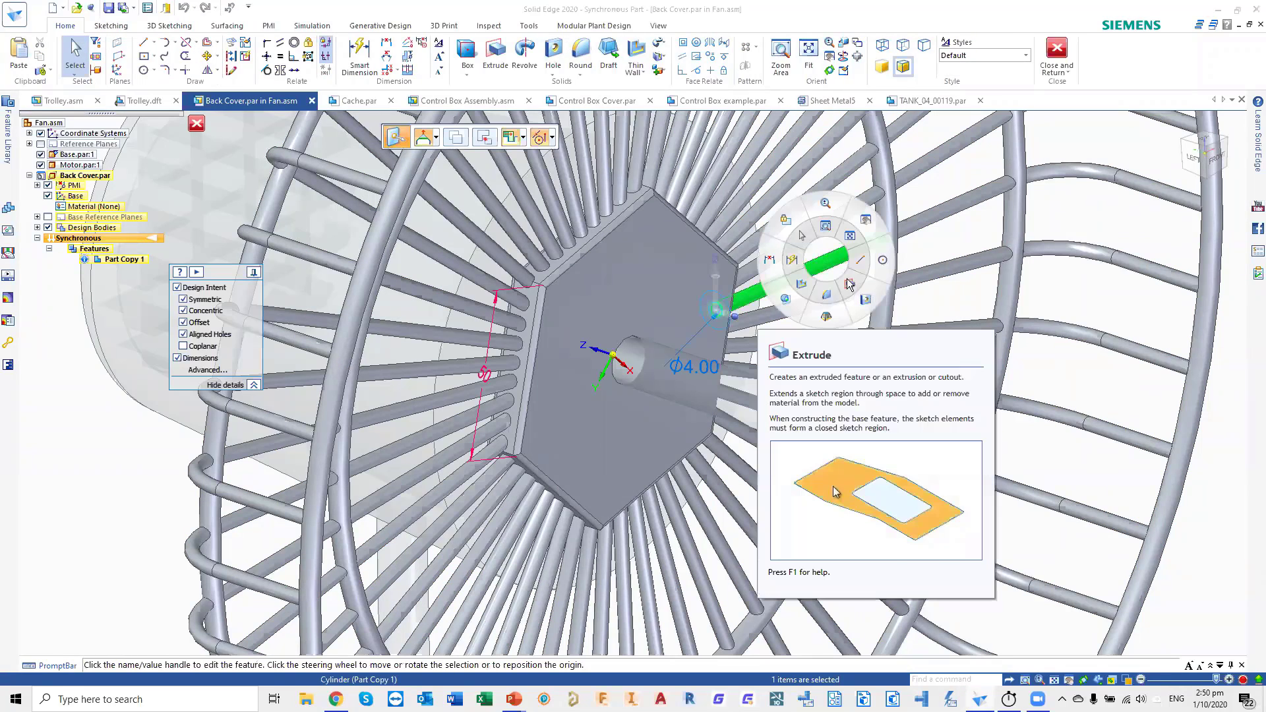
- Extrude the circular face around the back cover's hexagonal boss up to a corner vertex of the boss's front face
{"action": "left_click", "coordinate": [849, 283]}
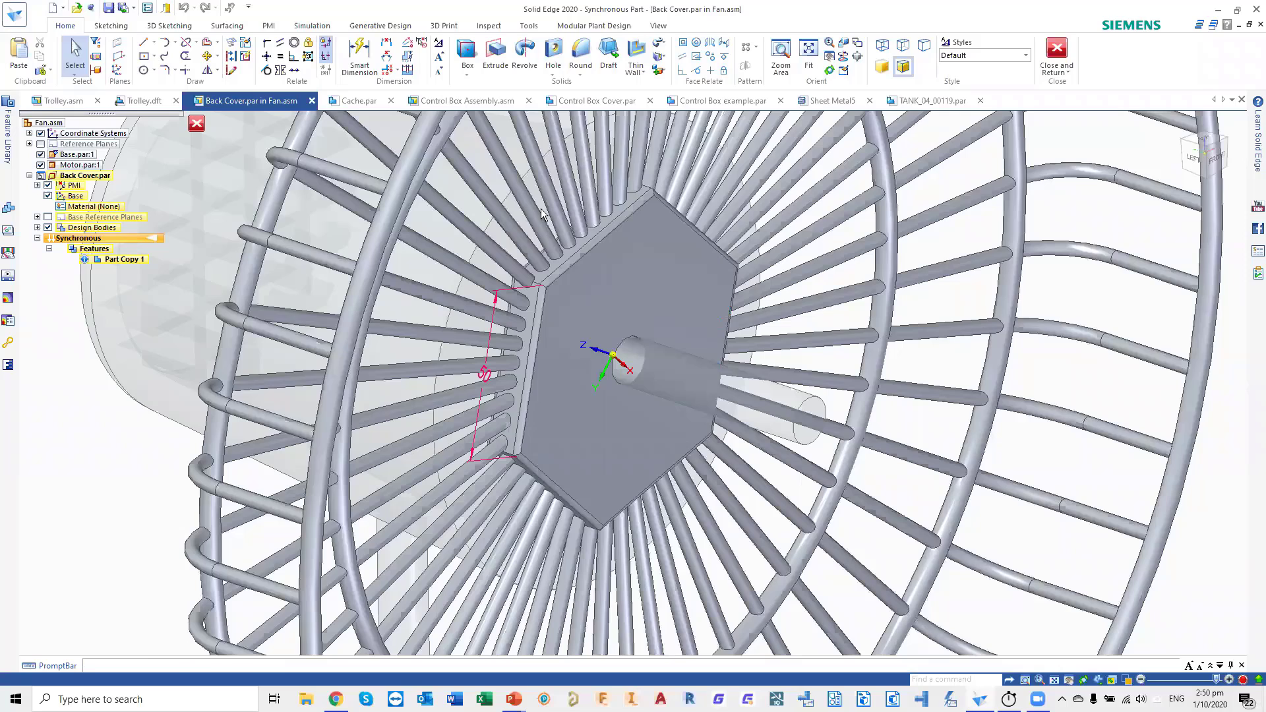
{"action": "right_click", "coordinate": [712, 273]}
{"action": "scroll", "coordinate": [644, 200], "scroll_direction": "down", "scroll_amount": 1}
{"action": "scroll", "coordinate": [644, 200], "scroll_direction": "up", "scroll_amount": 5}
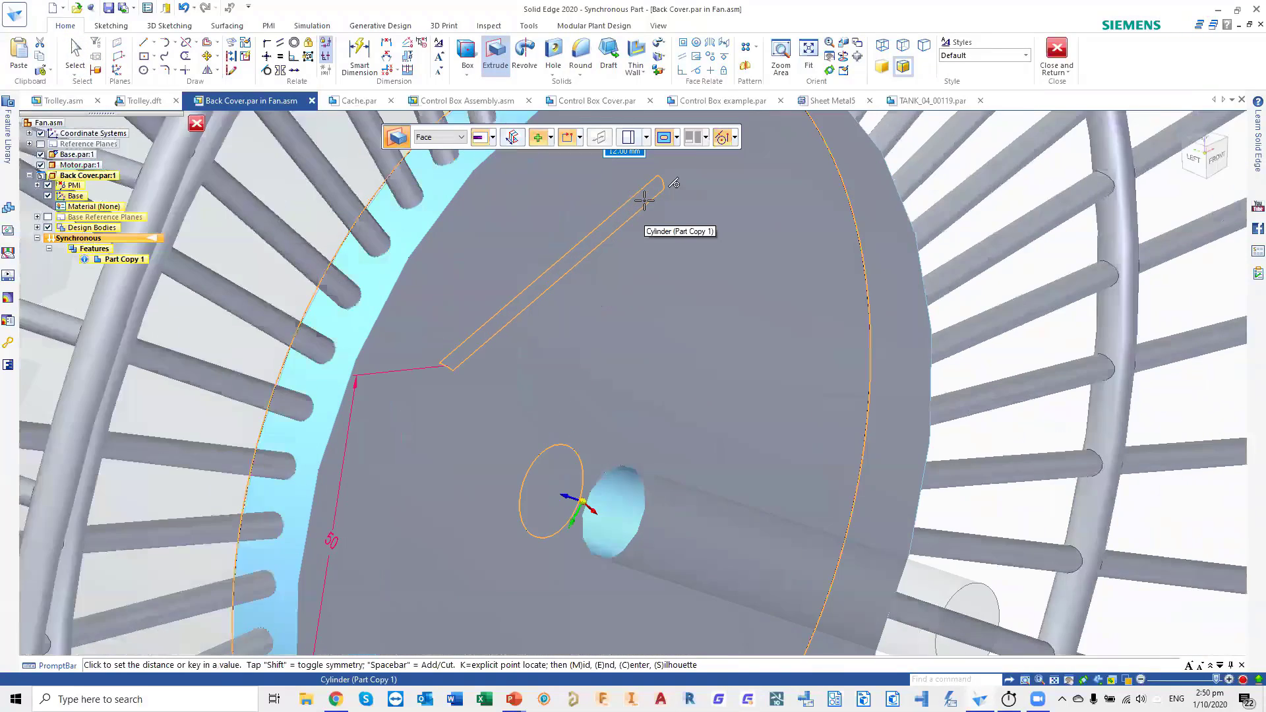
{"action": "scroll", "coordinate": [644, 200], "scroll_direction": "up", "scroll_amount": 5}
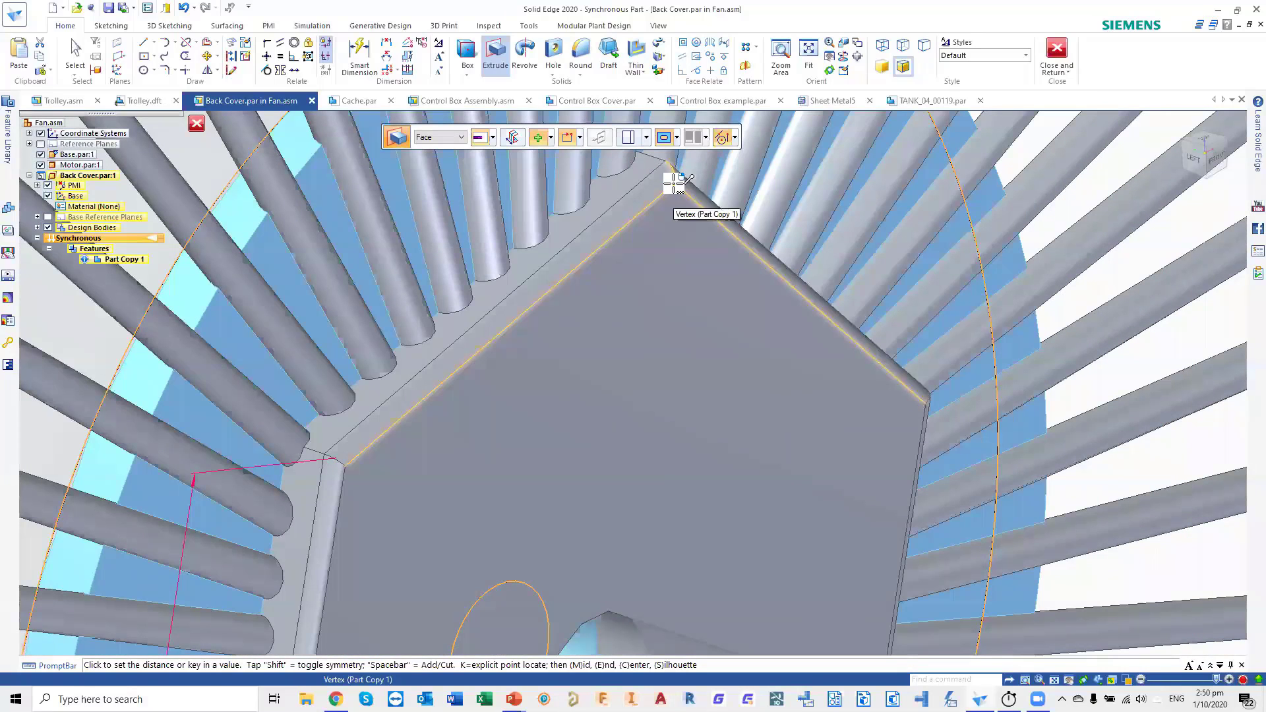
{"action": "scroll", "coordinate": [674, 183], "scroll_direction": "up", "scroll_amount": 5}
{"action": "left_click", "coordinate": [675, 183]}
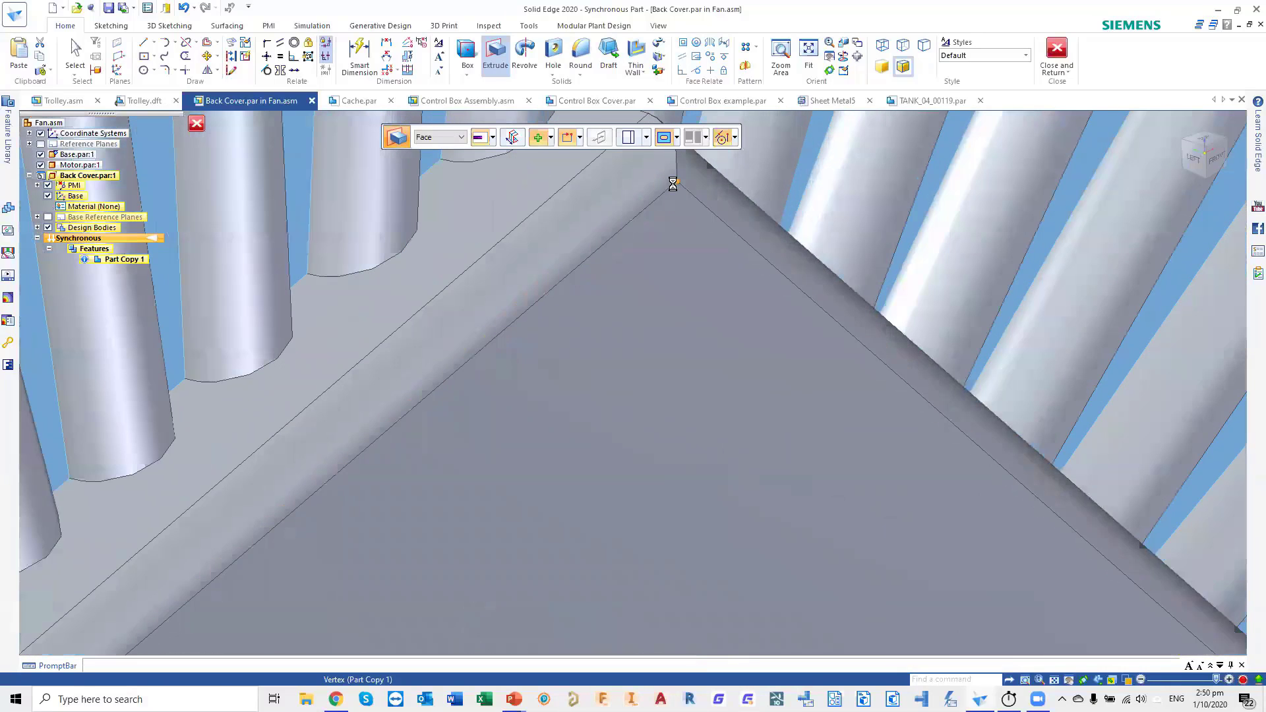
{"action": "scroll", "coordinate": [674, 185], "scroll_direction": "down", "scroll_amount": 10}
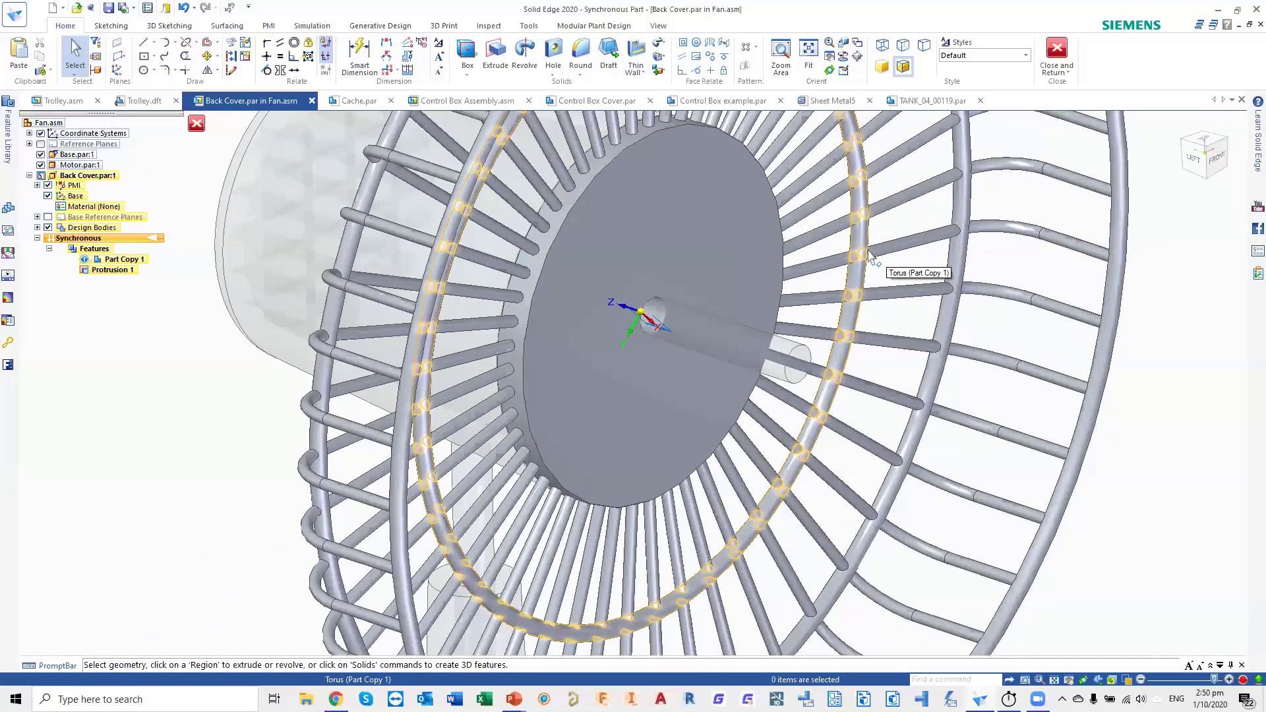
- Round the front circular edge of the back cover's new disc with a 2 mm radius
{"action": "right_click", "coordinate": [178, 332]}
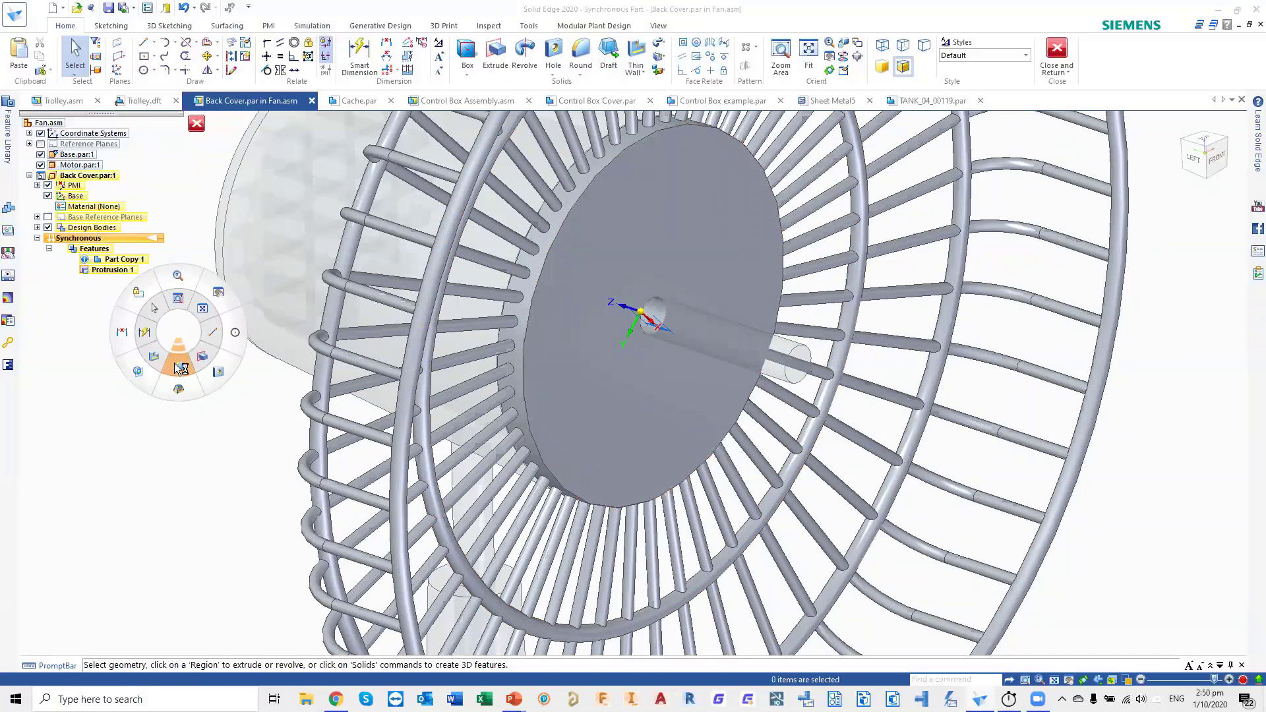
{"action": "left_click", "coordinate": [175, 364]}
{"action": "left_click", "coordinate": [577, 191]}
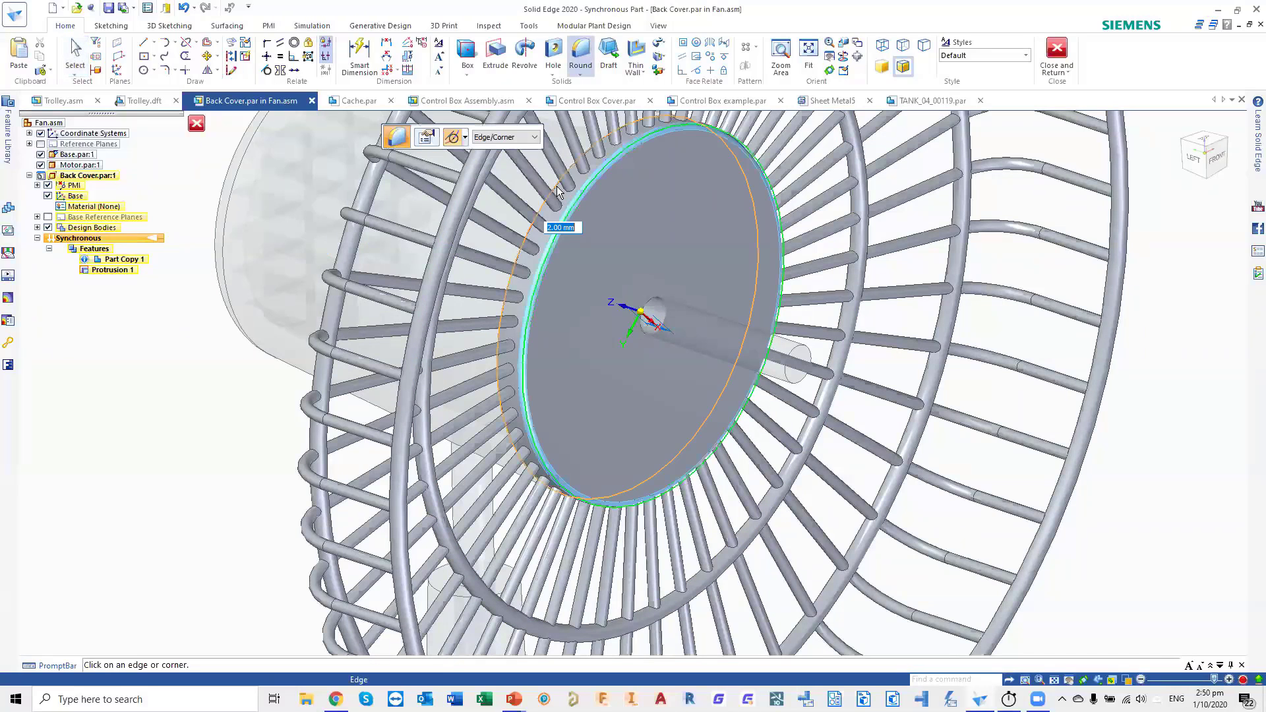
{"action": "right_click", "coordinate": [1183, 316]}
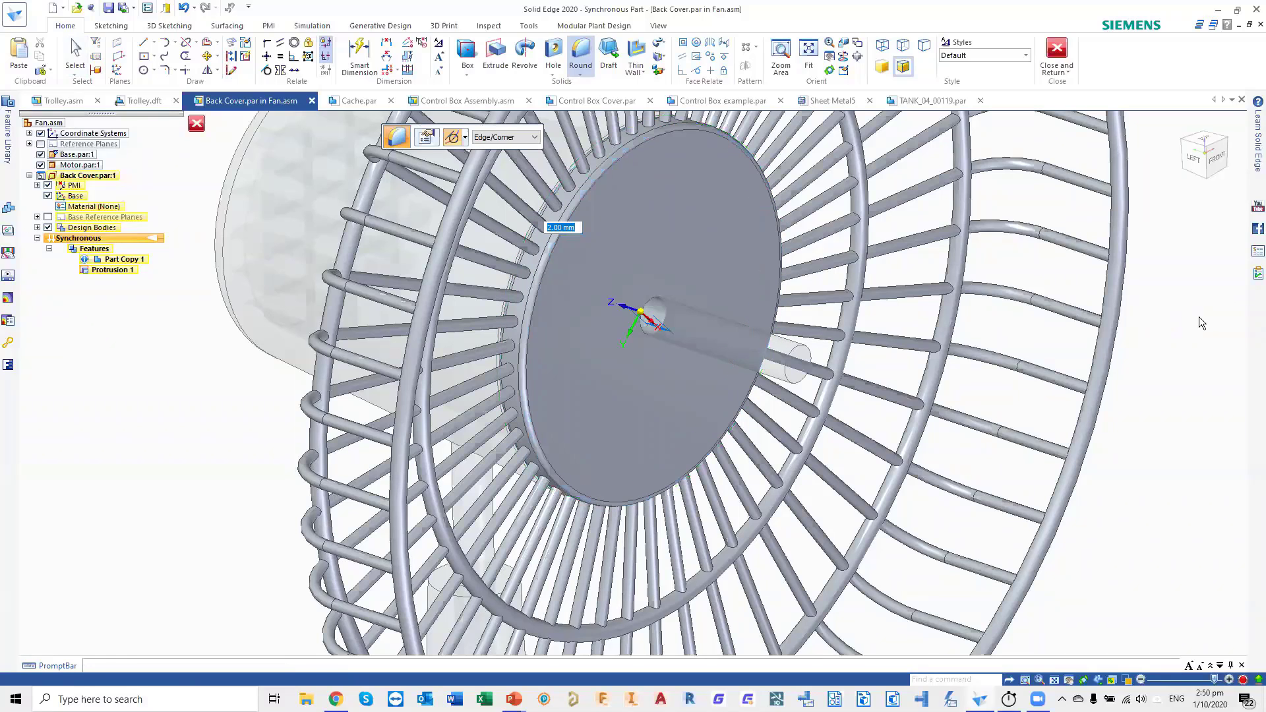
- Close the in-place edit of the back cover and return to the fan assembly
{"action": "left_click", "coordinate": [1055, 53]}
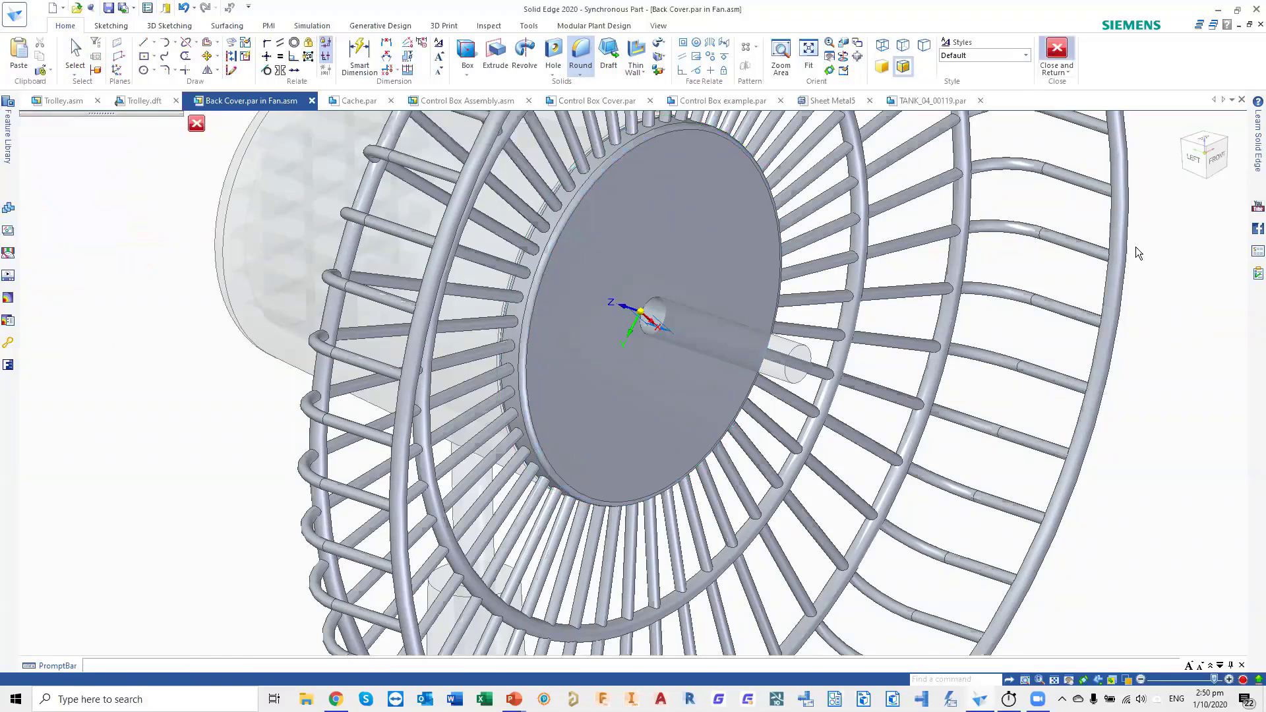
{"action": "middle_click_drag", "start_coordinate": [1157, 390], "coordinate": [1123, 375]}
{"action": "scroll", "coordinate": [963, 315], "scroll_direction": "up", "scroll_amount": 2}
{"action": "scroll", "coordinate": [963, 316], "scroll_direction": "down", "scroll_amount": 4}
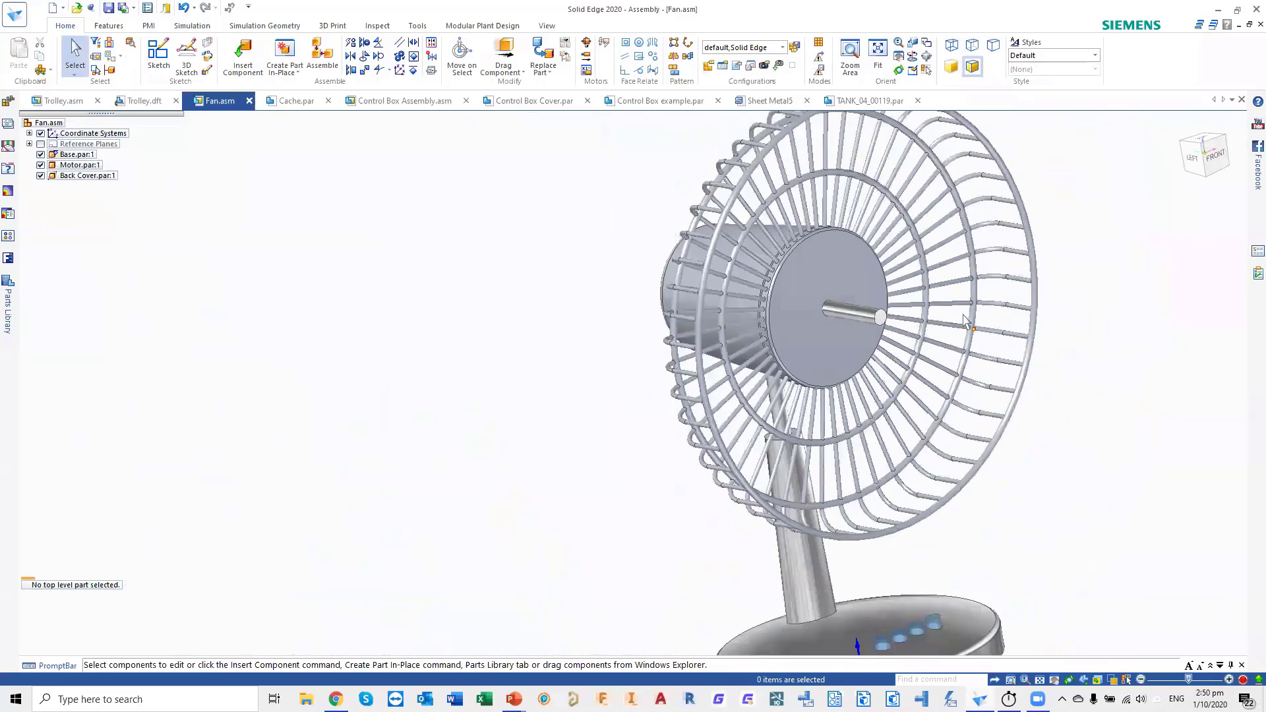
{"action": "middle_click_drag", "start_coordinate": [772, 321], "coordinate": [578, 312], "text": "shift"}
{"action": "scroll", "coordinate": [572, 312], "scroll_direction": "down", "scroll_amount": 2}
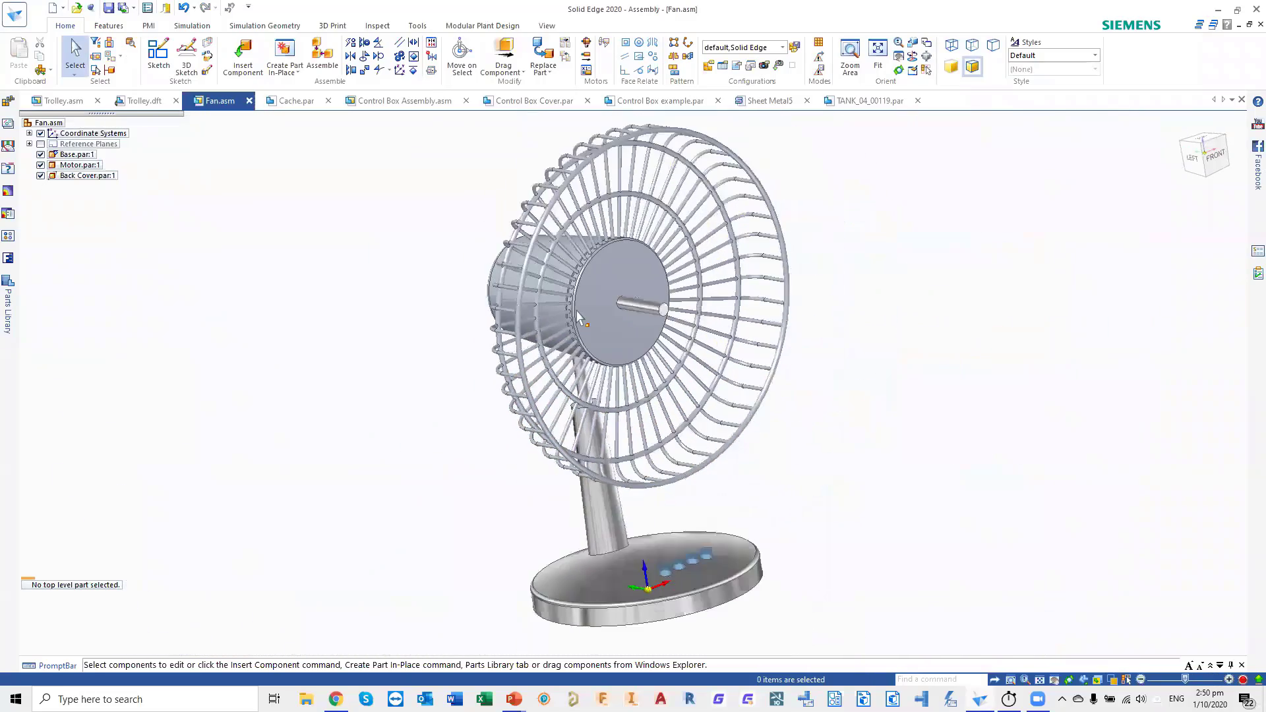
- Place Fan Blade.par from the parts library, mate its hub face to the back cover's circular front face and flip the blade's orientation
{"action": "left_click", "coordinate": [9, 310]}
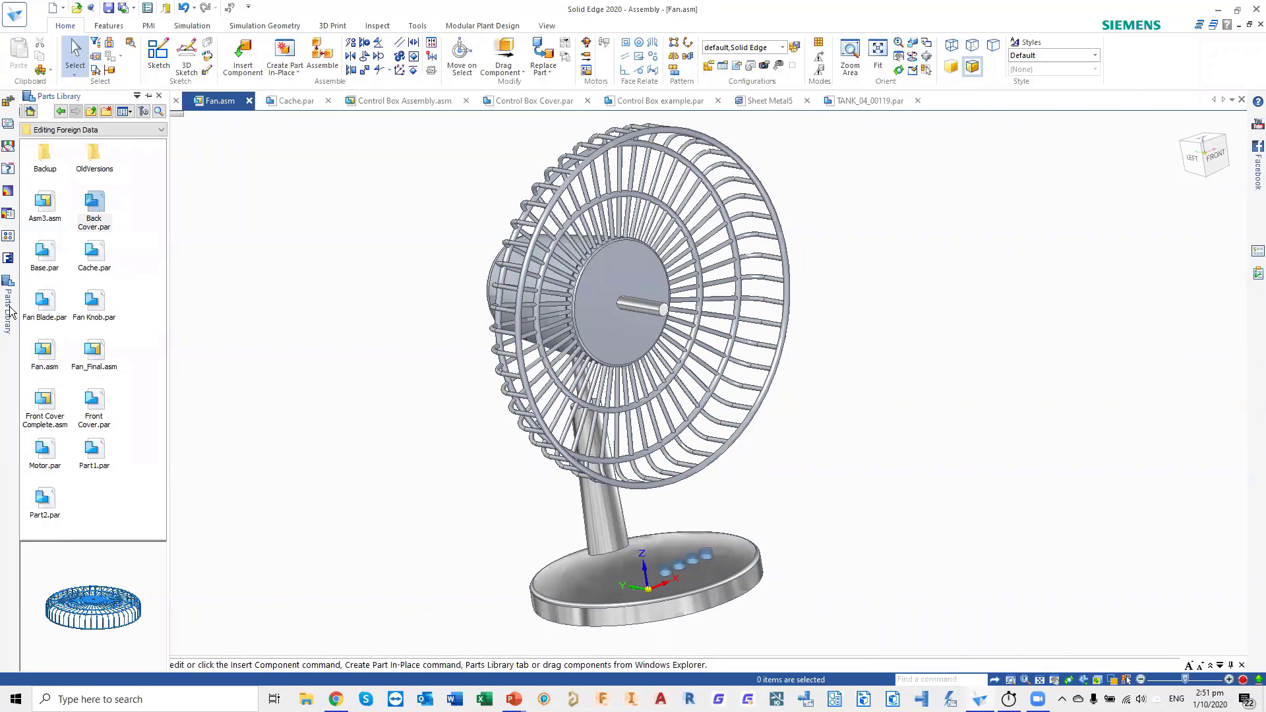
{"action": "left_click_drag", "start_coordinate": [43, 302], "coordinate": [354, 340]}
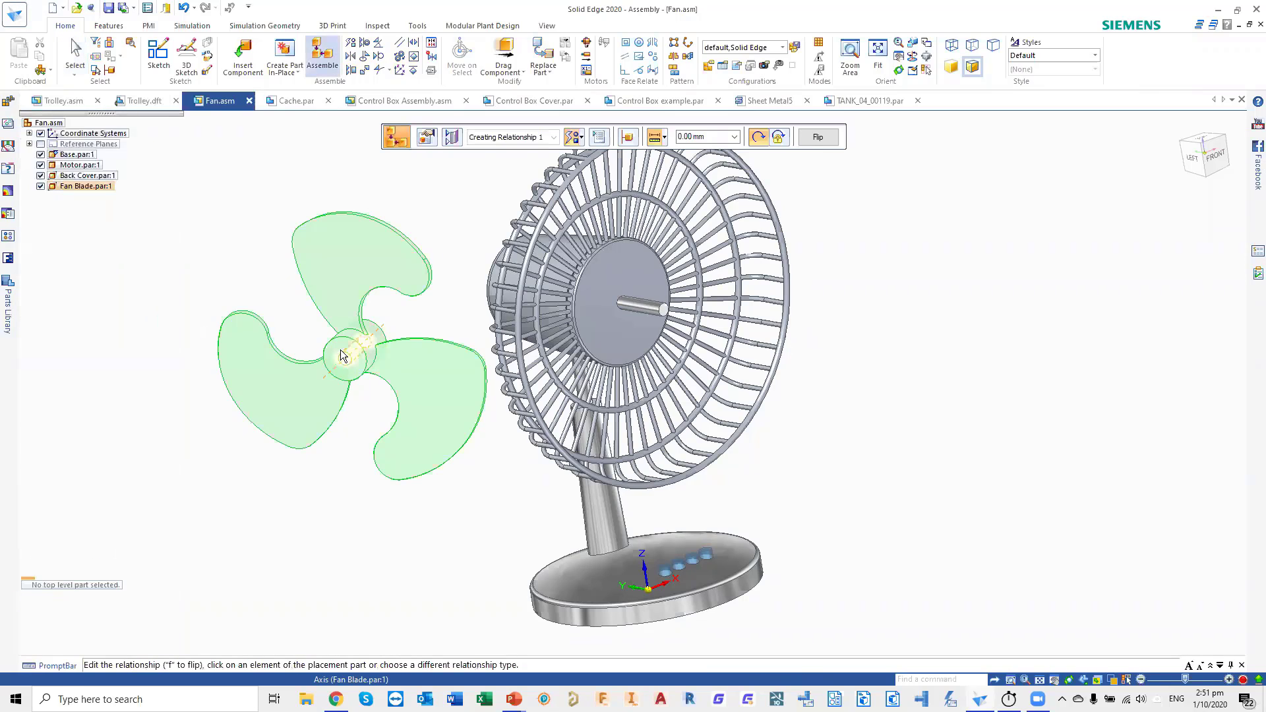
{"action": "left_click", "coordinate": [342, 354]}
{"action": "left_click", "coordinate": [595, 297]}
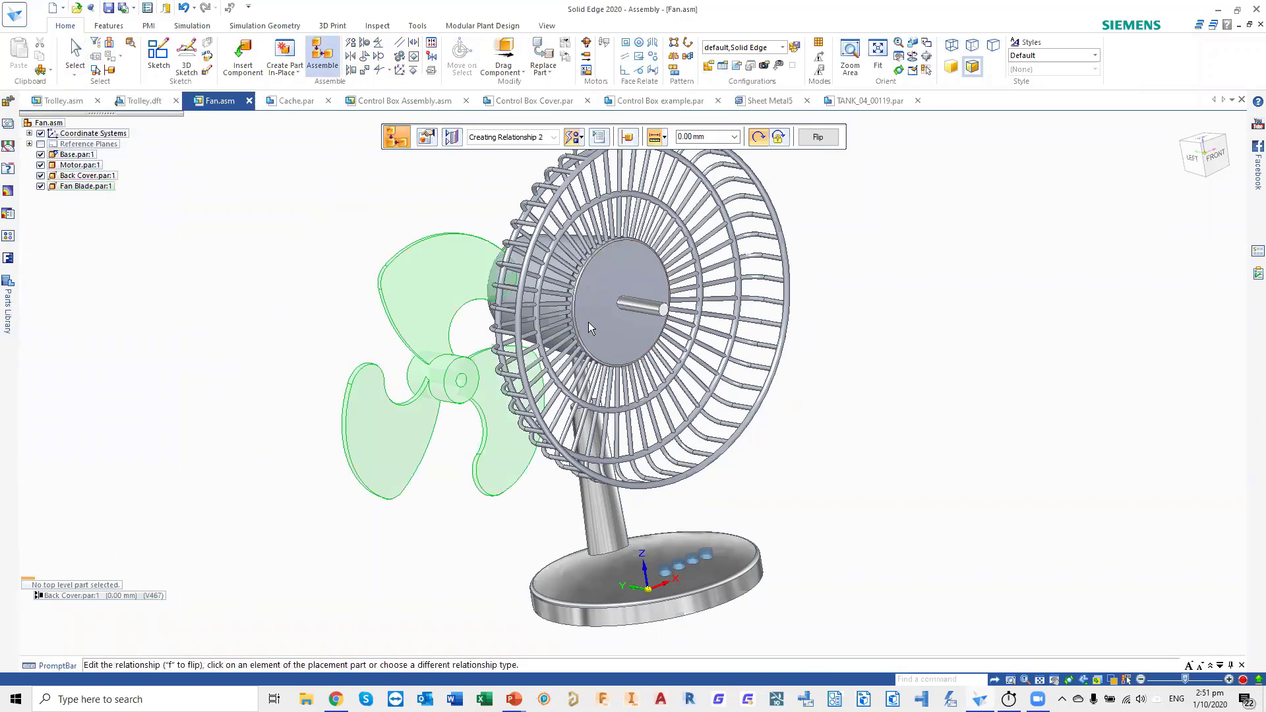
{"action": "left_click", "coordinate": [818, 137]}
- Align the fan blade's hub hole with the motor shaft and finish positioning the blade
{"action": "scroll", "coordinate": [637, 353], "scroll_direction": "up", "scroll_amount": 5}
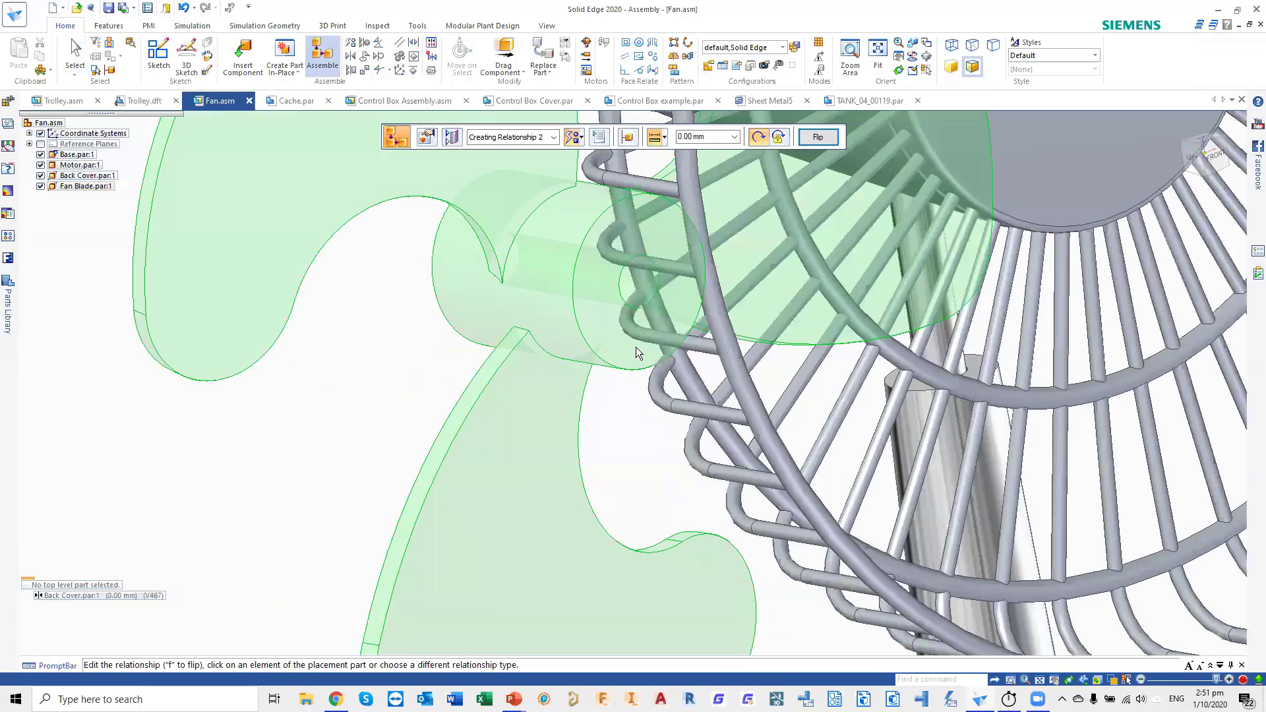
{"action": "left_click", "coordinate": [637, 277]}
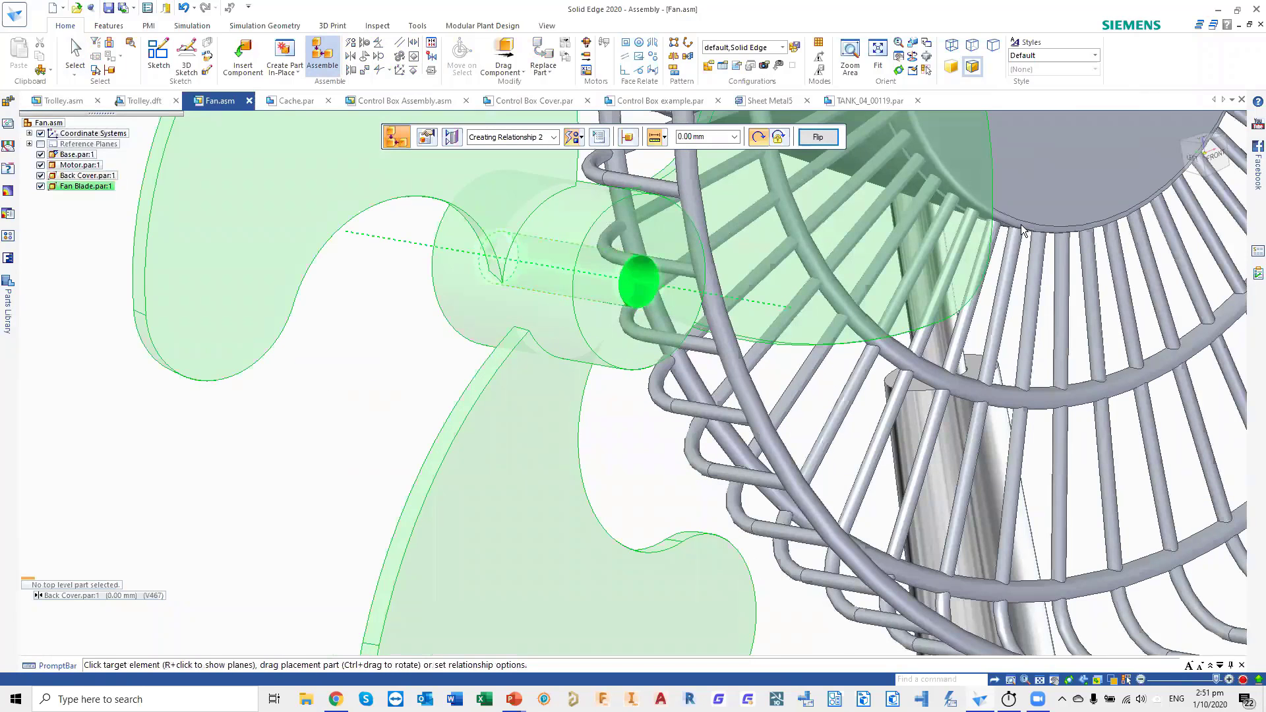
{"action": "scroll", "coordinate": [1039, 224], "scroll_direction": "down", "scroll_amount": 2}
{"action": "scroll", "coordinate": [1052, 220], "scroll_direction": "down", "scroll_amount": 2}
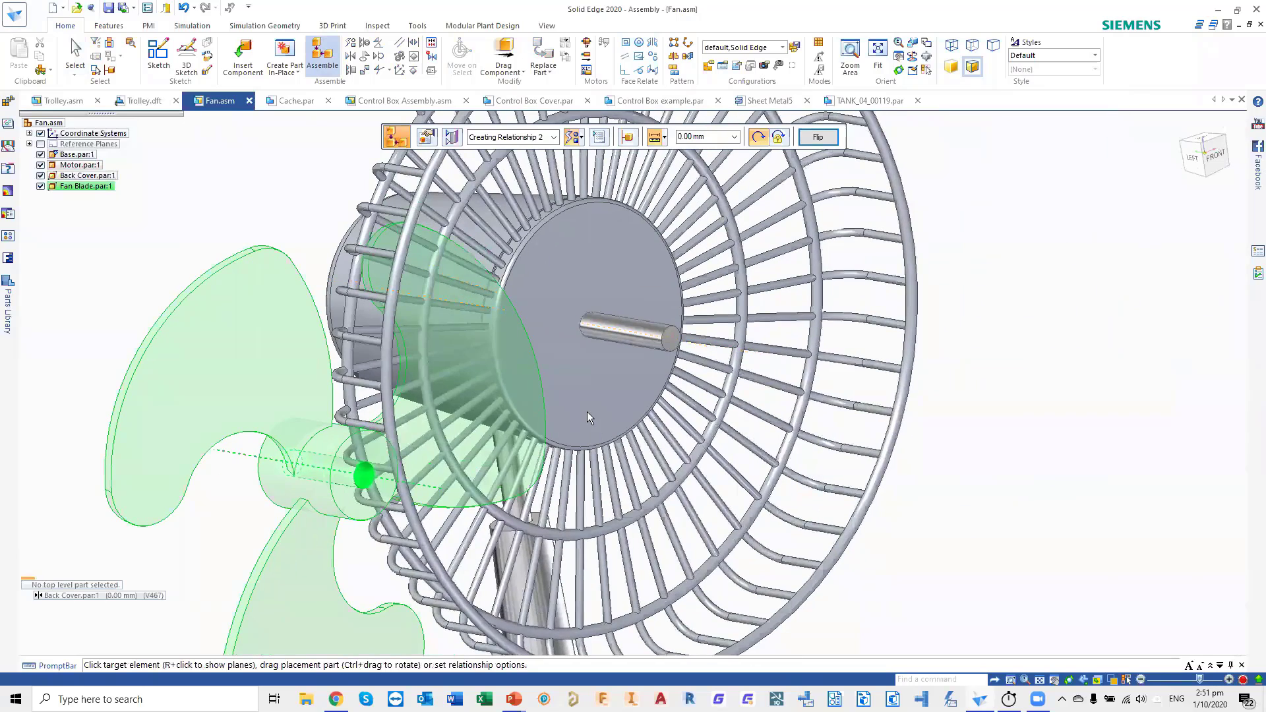
{"action": "left_click", "coordinate": [650, 338]}
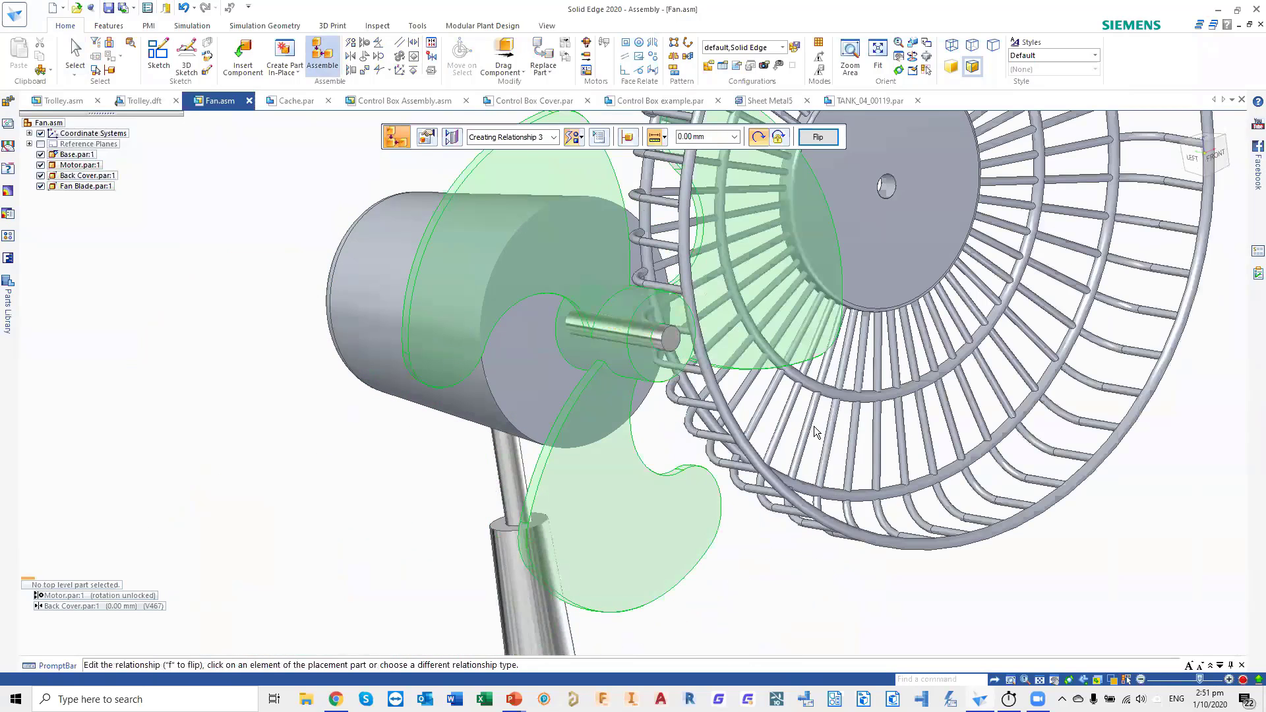
{"action": "key", "text": "Escape"}
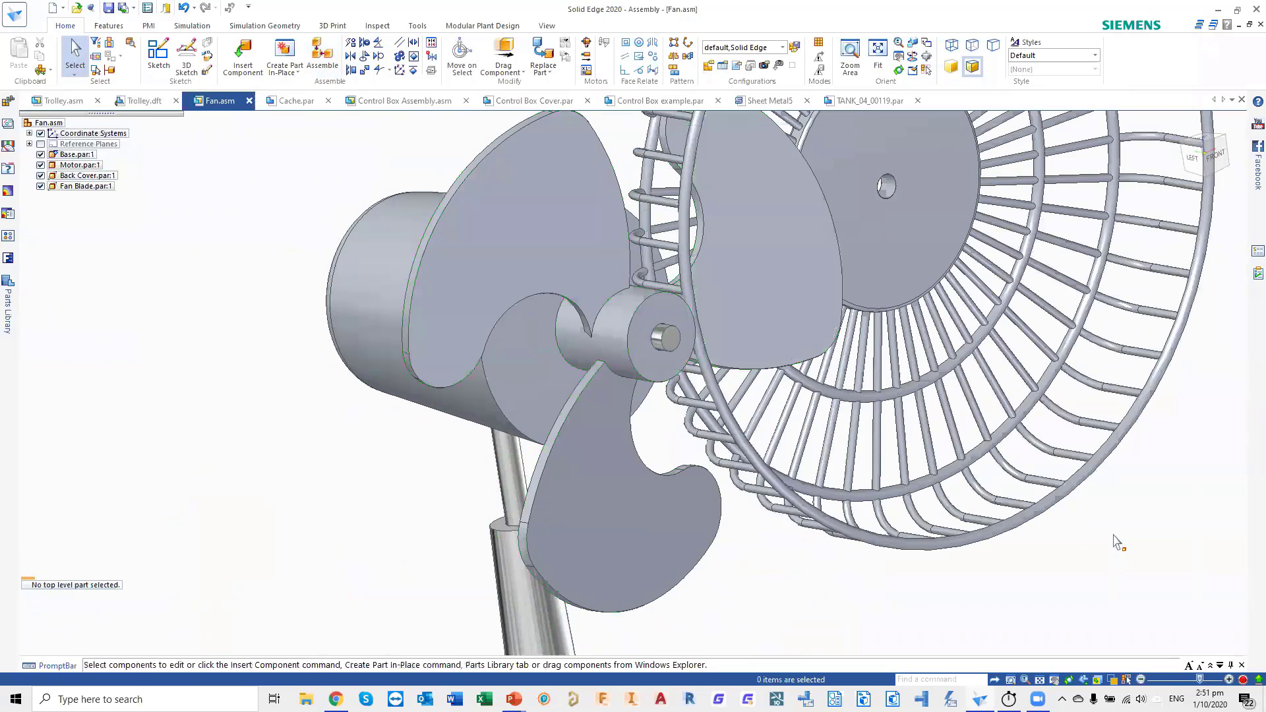
- Redefine the back cover's failed axial relationship with the motor by picking the axis of the cover's central hole
{"action": "middle_click_drag", "start_coordinate": [1109, 537], "coordinate": [1134, 549]}
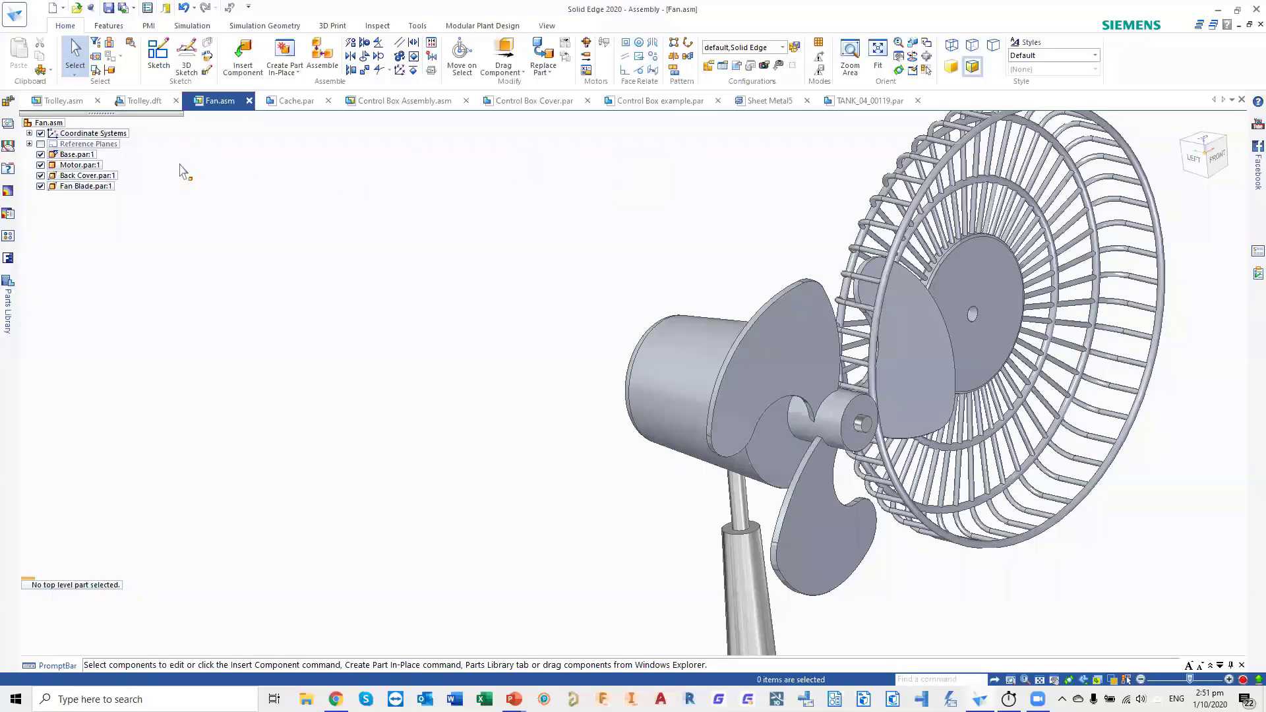
{"action": "left_click", "coordinate": [99, 176]}
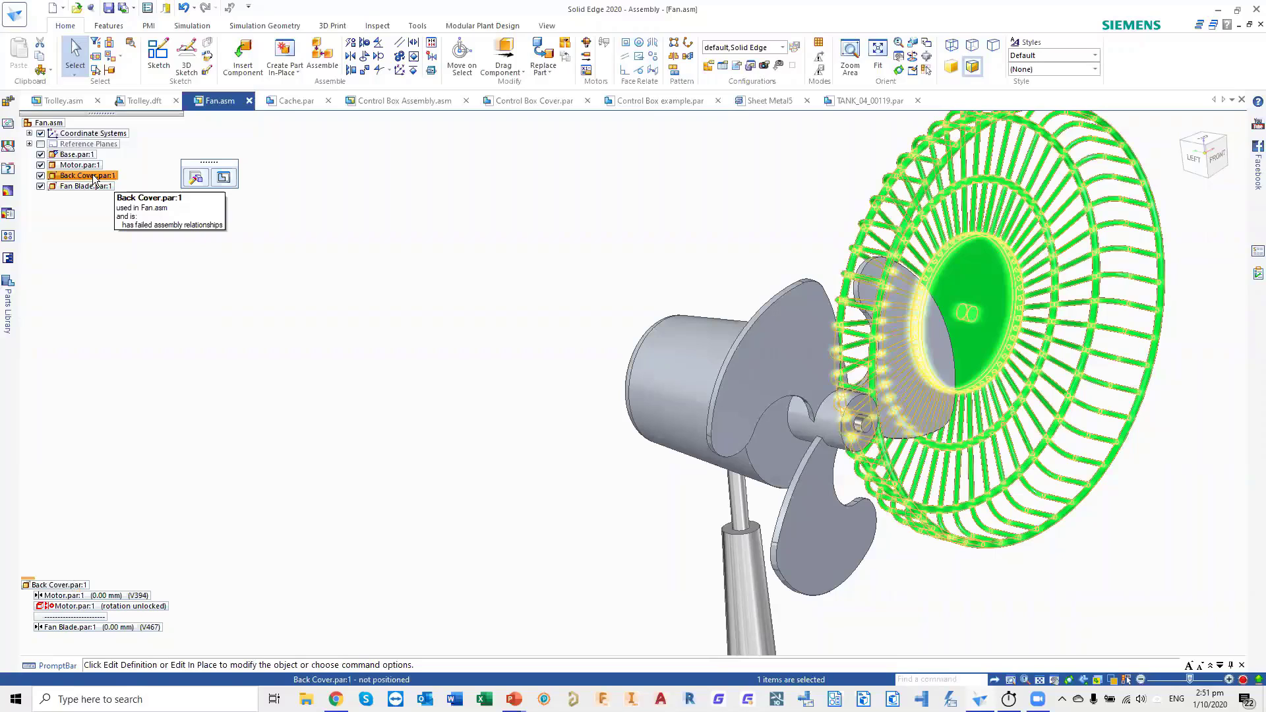
{"action": "mouse_move", "coordinate": [67, 610]}
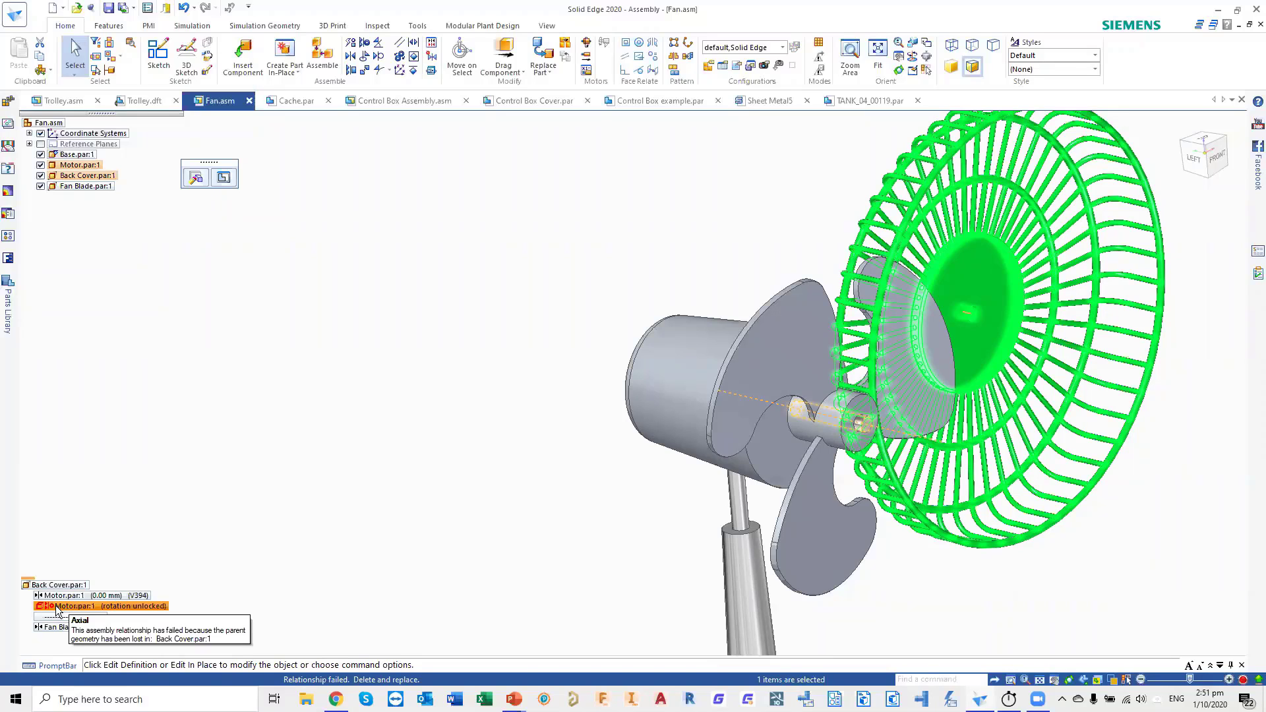
{"action": "left_click", "coordinate": [76, 610]}
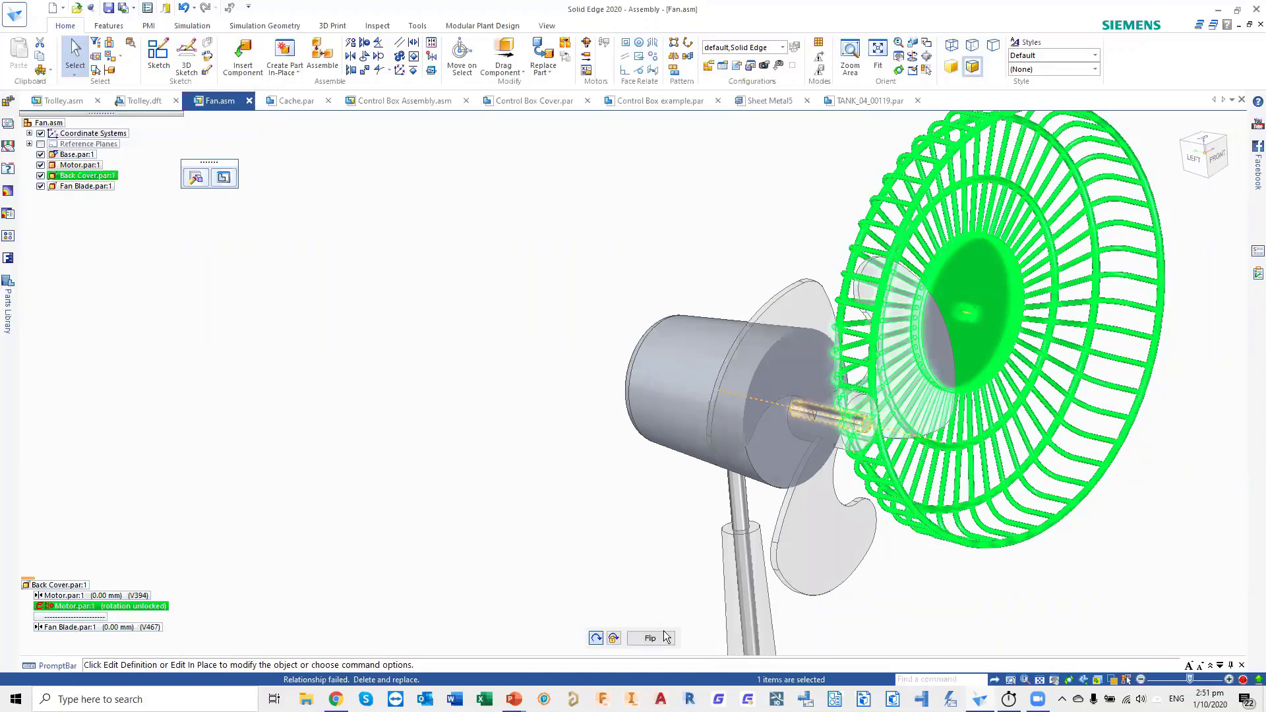
{"action": "left_click", "coordinate": [196, 179]}
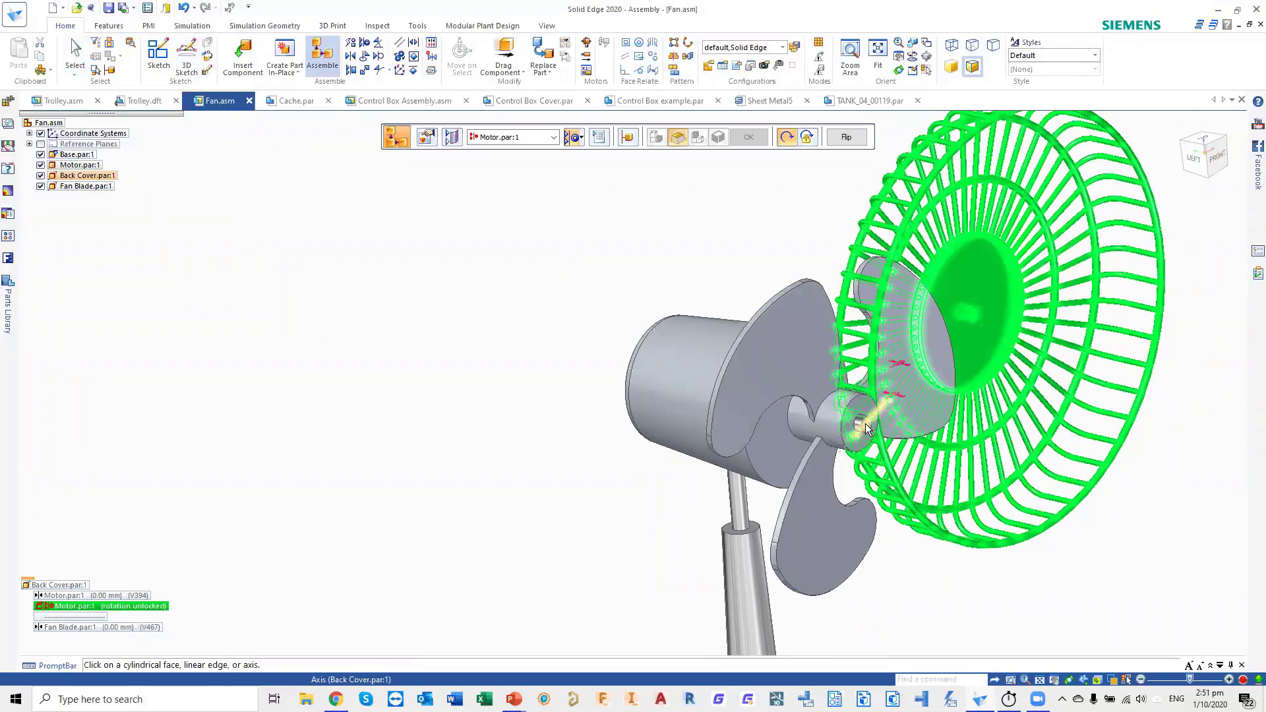
{"action": "scroll", "coordinate": [865, 424], "scroll_direction": "up", "scroll_amount": 2}
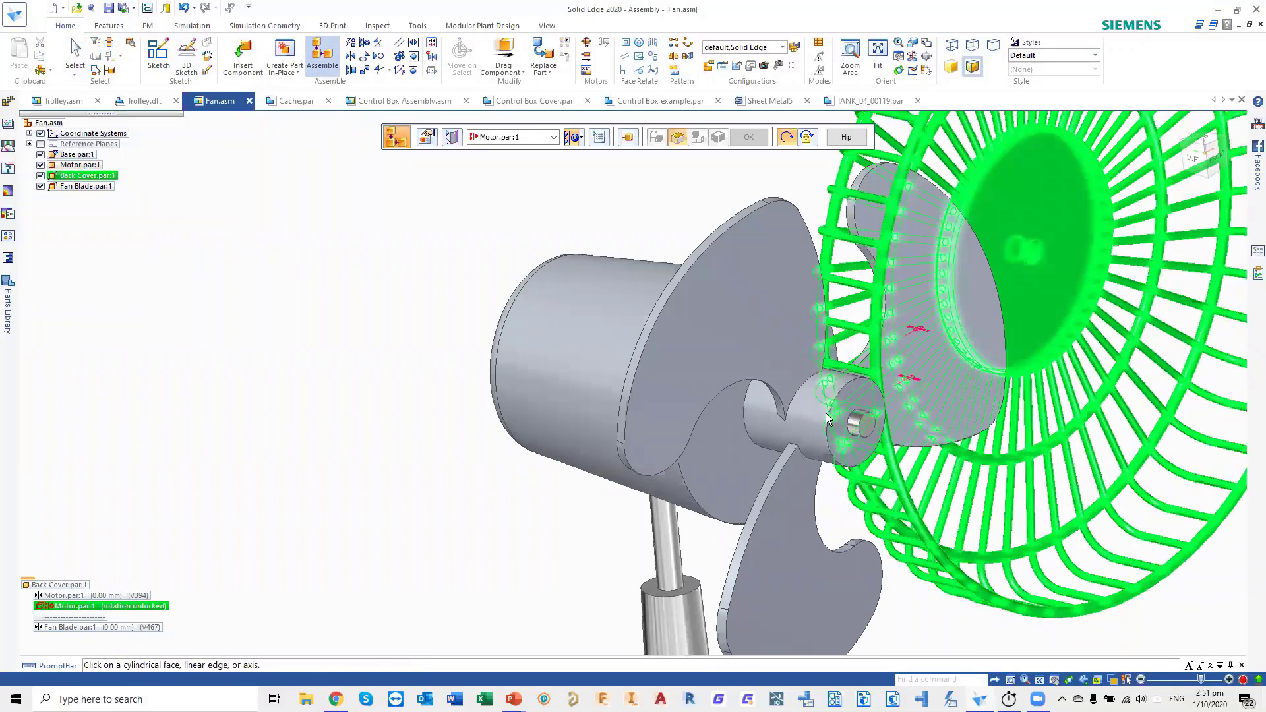
{"action": "middle_click_drag", "start_coordinate": [897, 402], "coordinate": [894, 434]}
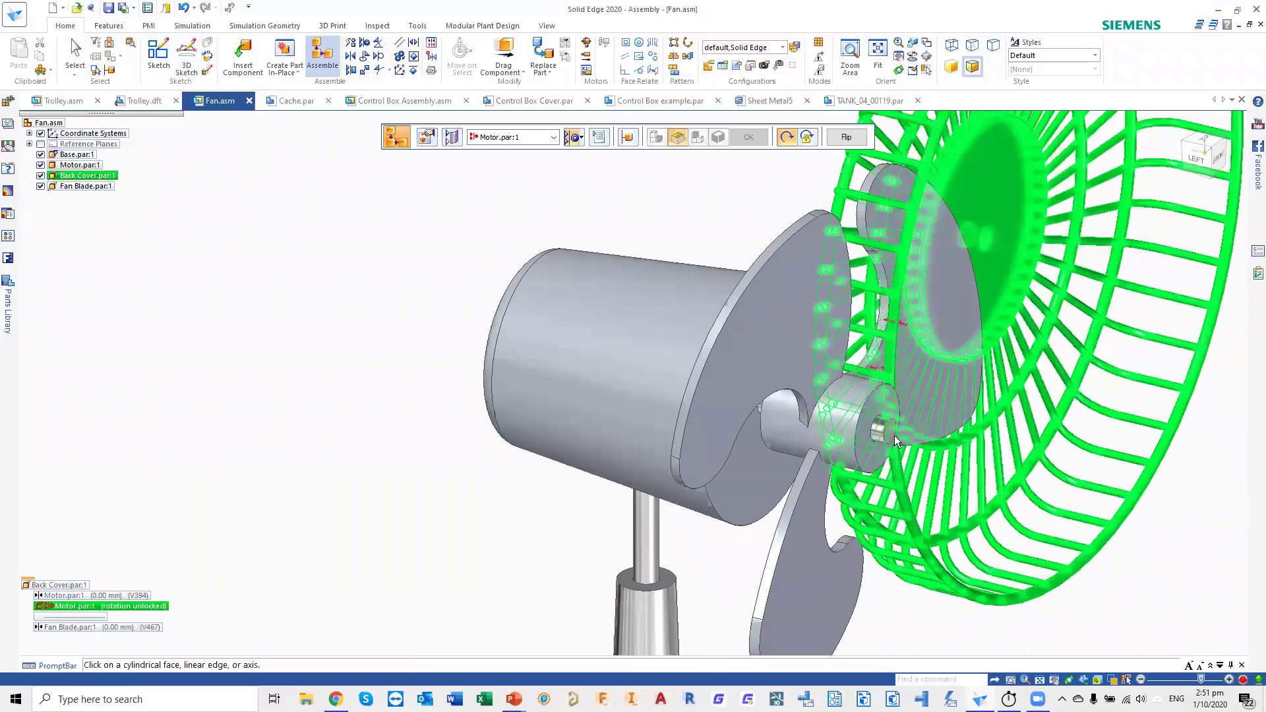
{"action": "left_click", "coordinate": [983, 237]}
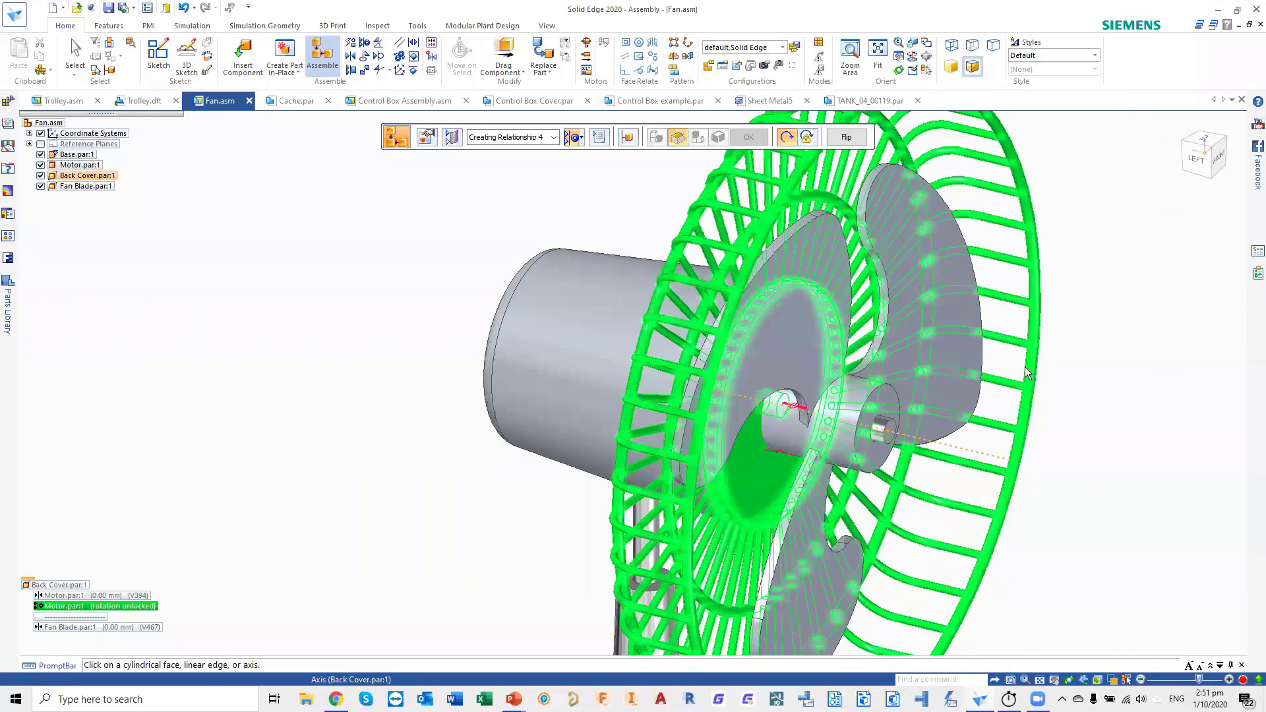
{"action": "right_click", "coordinate": [1084, 346]}
{"action": "middle_click_drag", "start_coordinate": [1102, 319], "coordinate": [1029, 319]}
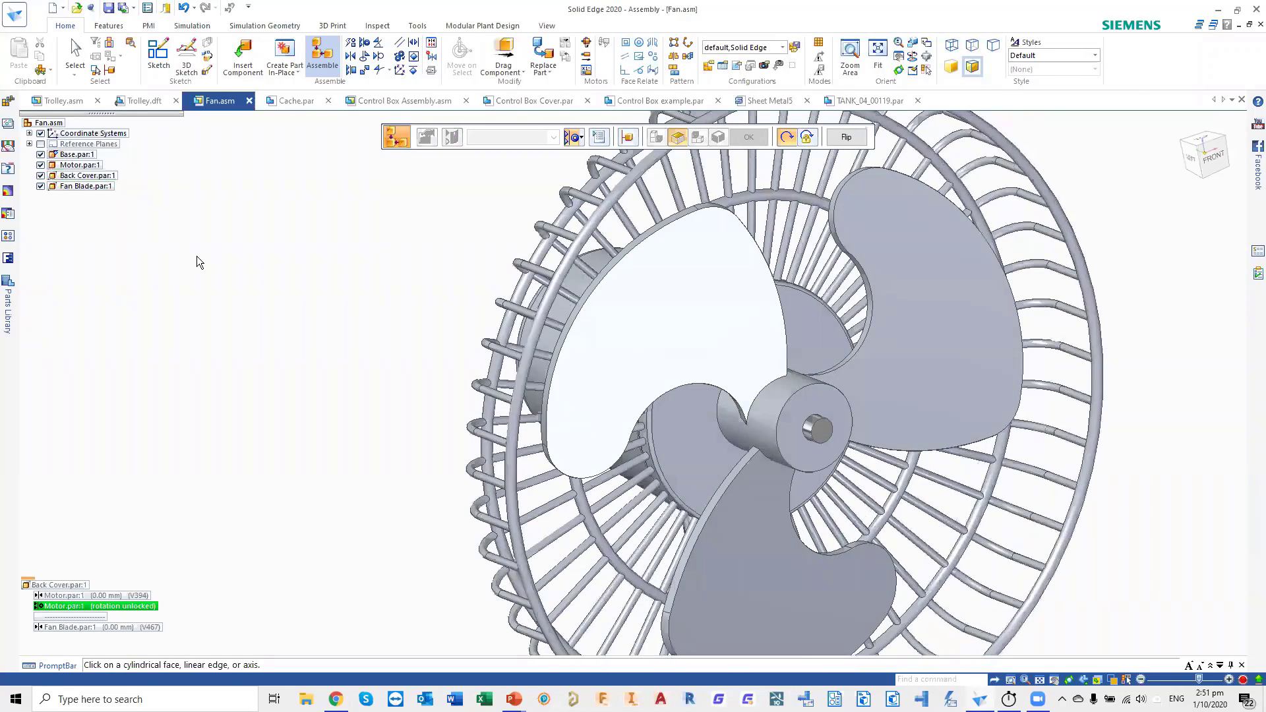
{"action": "scroll", "coordinate": [921, 384], "scroll_direction": "up", "scroll_amount": 2}
{"action": "scroll", "coordinate": [923, 384], "scroll_direction": "down", "scroll_amount": 5}
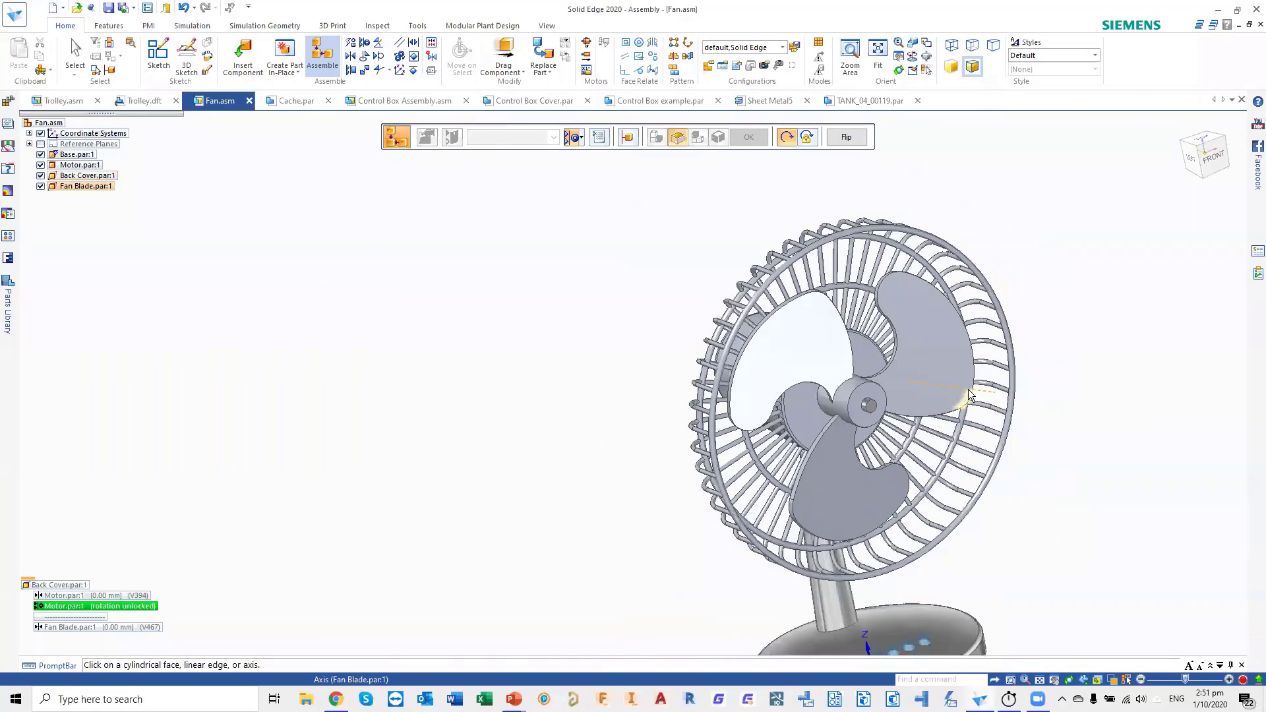
- Place Fan Knob.par from the parts library and mate its flat face to the front face of the fan blade's hub
{"action": "middle_click_drag", "start_coordinate": [968, 389], "coordinate": [1004, 380], "text": "shift"}
{"action": "mouse_move", "coordinate": [7, 308]}
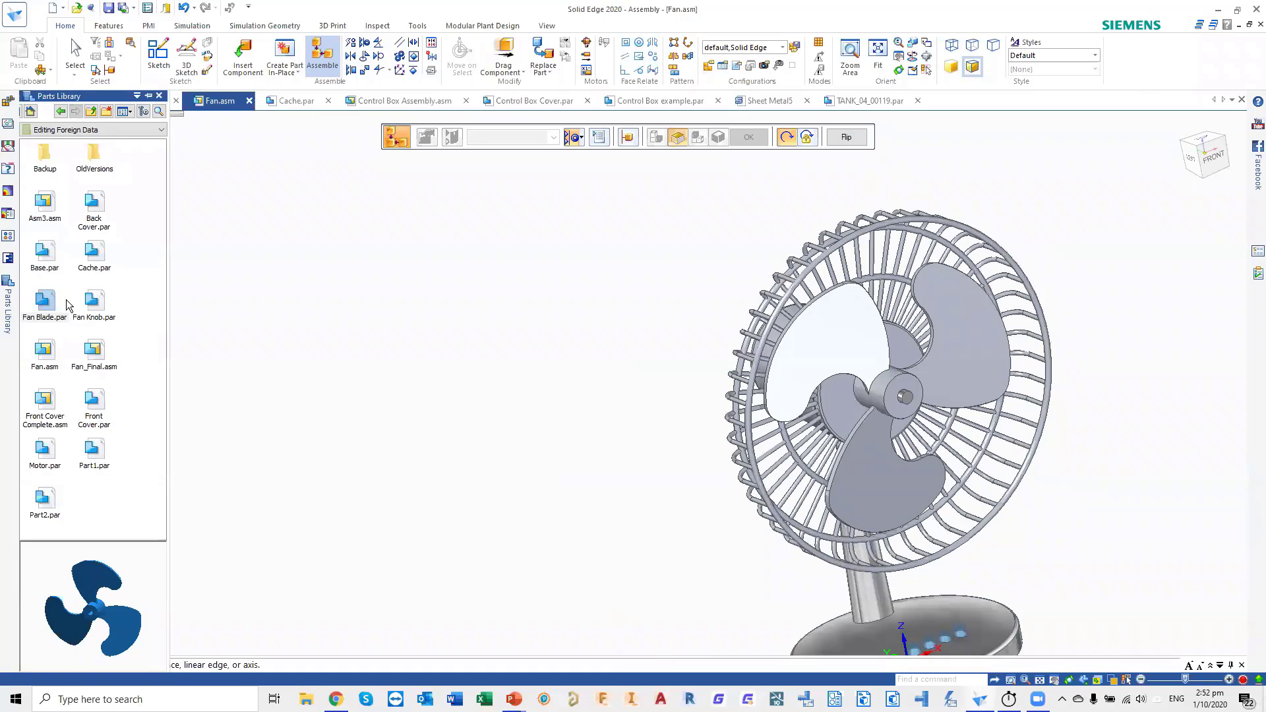
{"action": "left_click_drag", "start_coordinate": [86, 307], "coordinate": [518, 390]}
{"action": "middle_click_drag", "start_coordinate": [518, 390], "coordinate": [534, 369]}
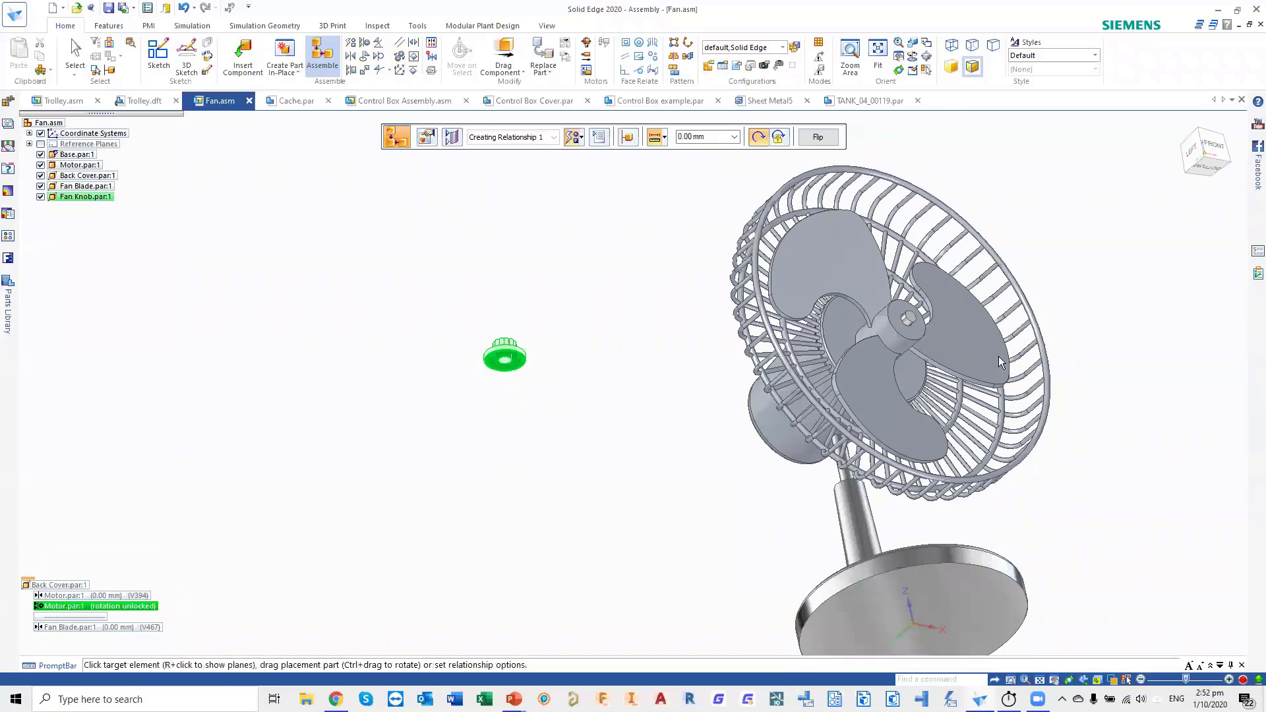
{"action": "scroll", "coordinate": [1000, 361], "scroll_direction": "up", "scroll_amount": 4}
{"action": "left_click", "coordinate": [798, 326]}
- Align the fan knob's axis with the motor shaft and finish positioning the knob
{"action": "middle_click_drag", "start_coordinate": [587, 265], "coordinate": [588, 306]}
{"action": "left_click", "coordinate": [379, 182]}
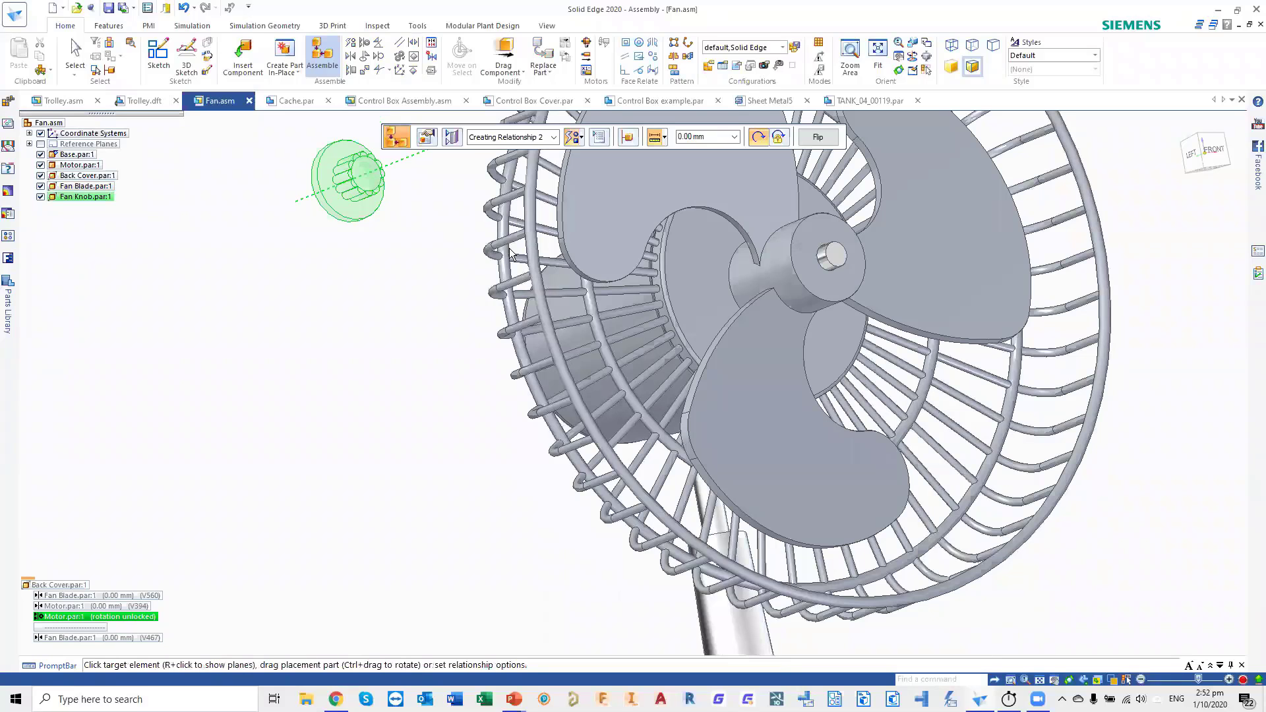
{"action": "left_click", "coordinate": [834, 256]}
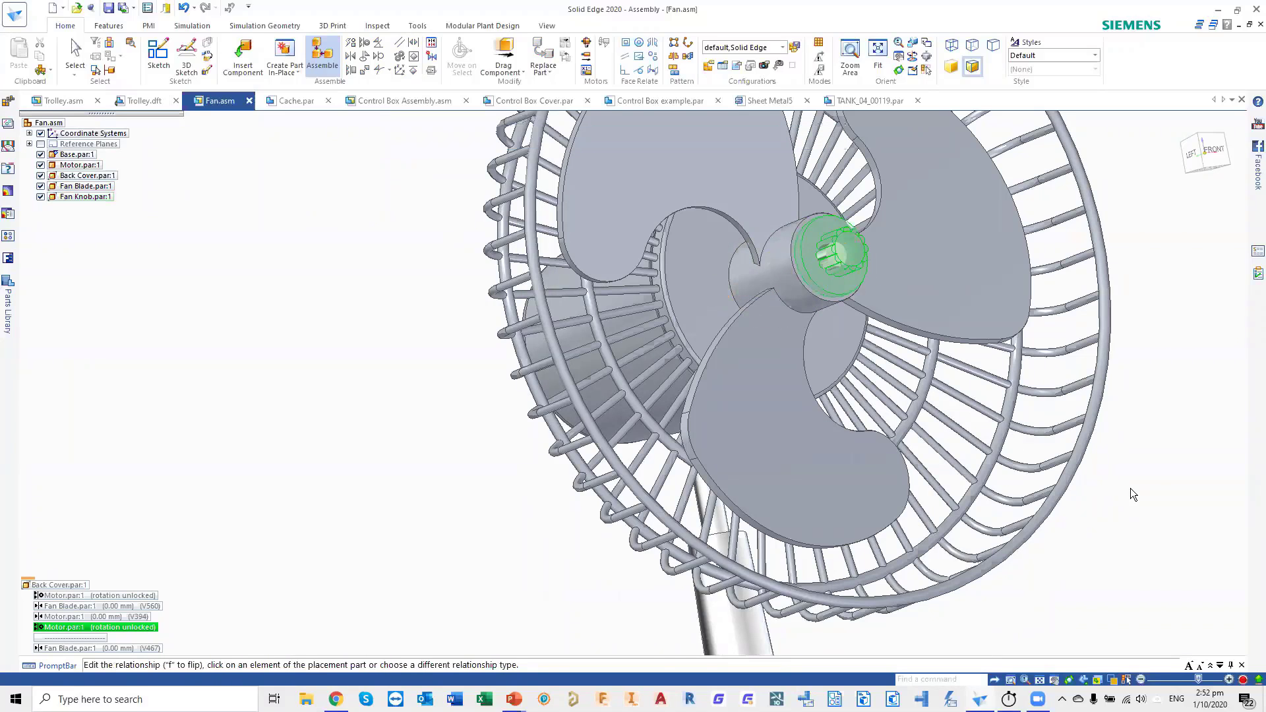
{"action": "key", "text": "Escape"}
{"action": "middle_click_drag", "start_coordinate": [1114, 493], "coordinate": [1169, 489]}
{"action": "left_click", "coordinate": [1168, 488]}
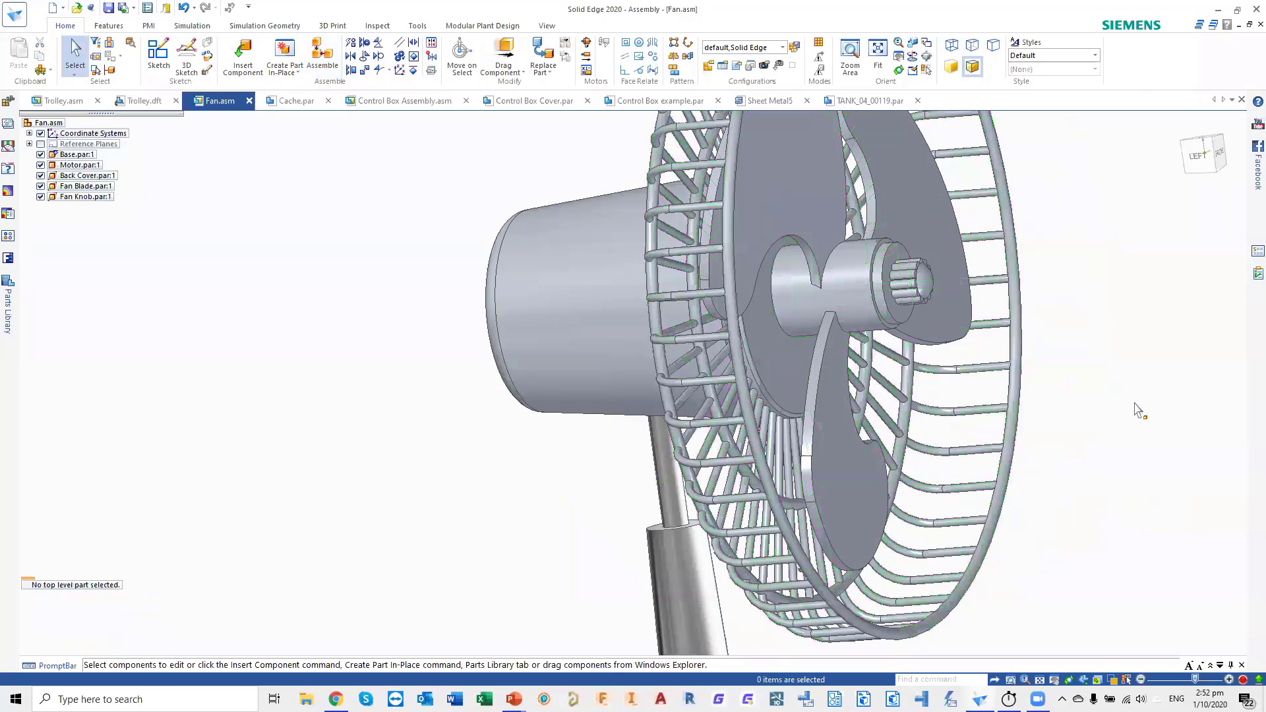
{"action": "middle_click_drag", "start_coordinate": [1134, 403], "coordinate": [804, 432], "text": "shift"}
{"action": "scroll", "coordinate": [810, 440], "scroll_direction": "down", "scroll_amount": 3}
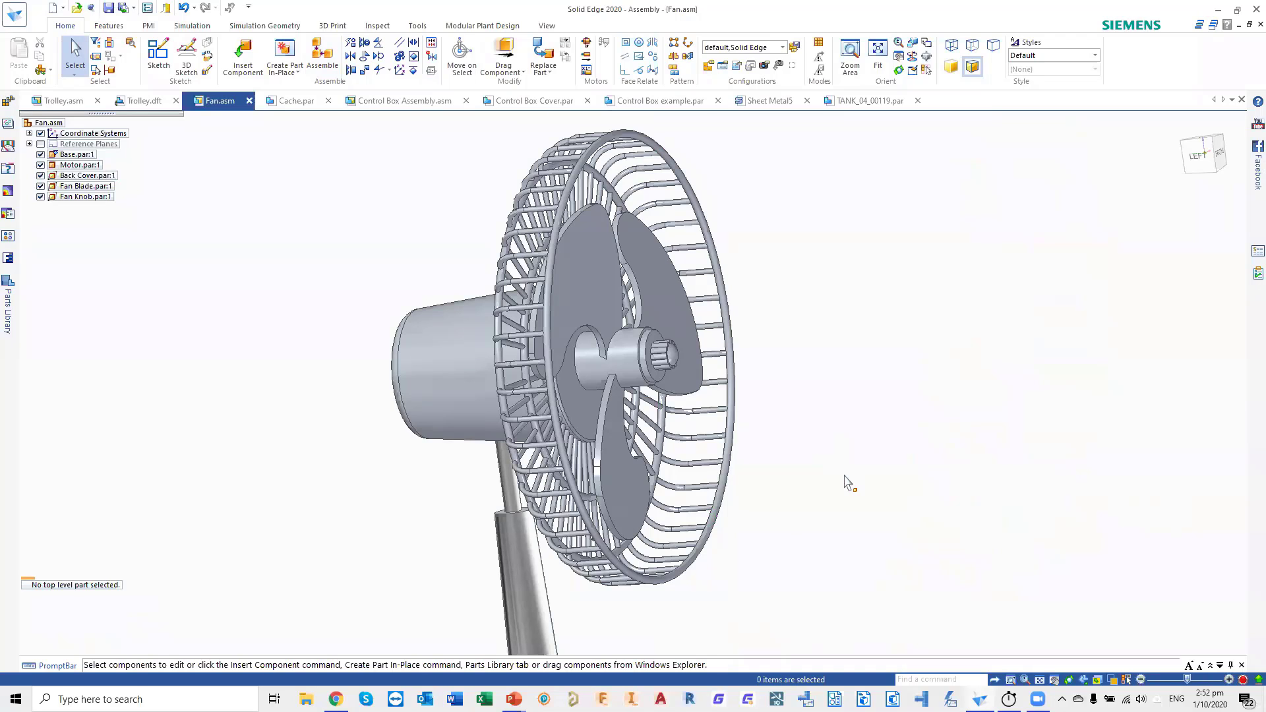
- Switch to Cache.par and open the drawing Cache_2D.dwg from the Editing Foreign Data folder with all document types listed
{"action": "left_click", "coordinate": [303, 104]}
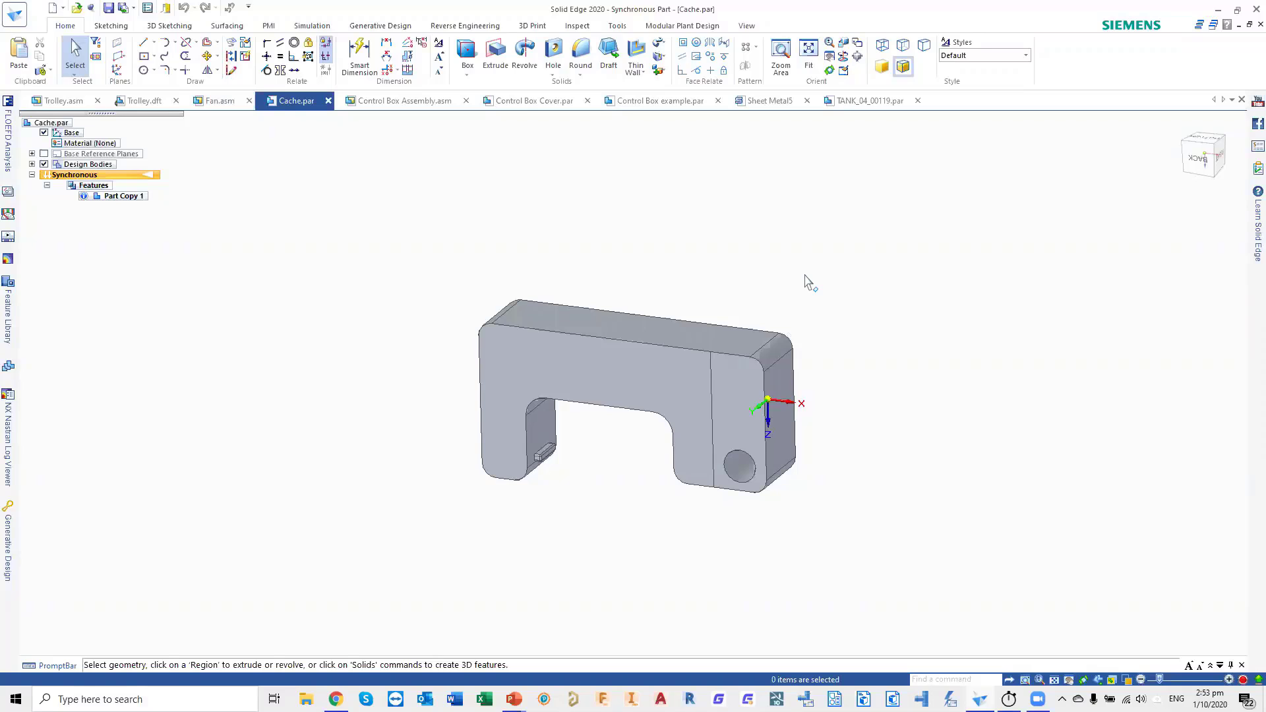
{"action": "left_click", "coordinate": [76, 8]}
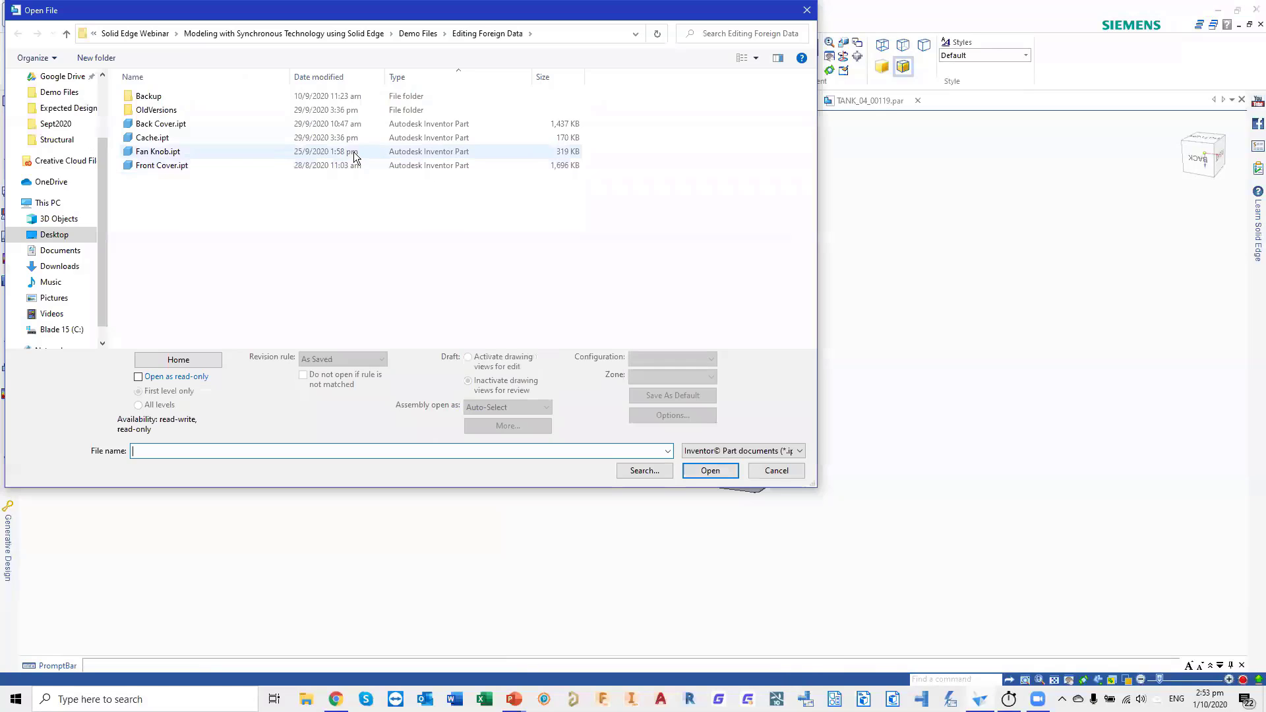
{"action": "left_click", "coordinate": [775, 450]}
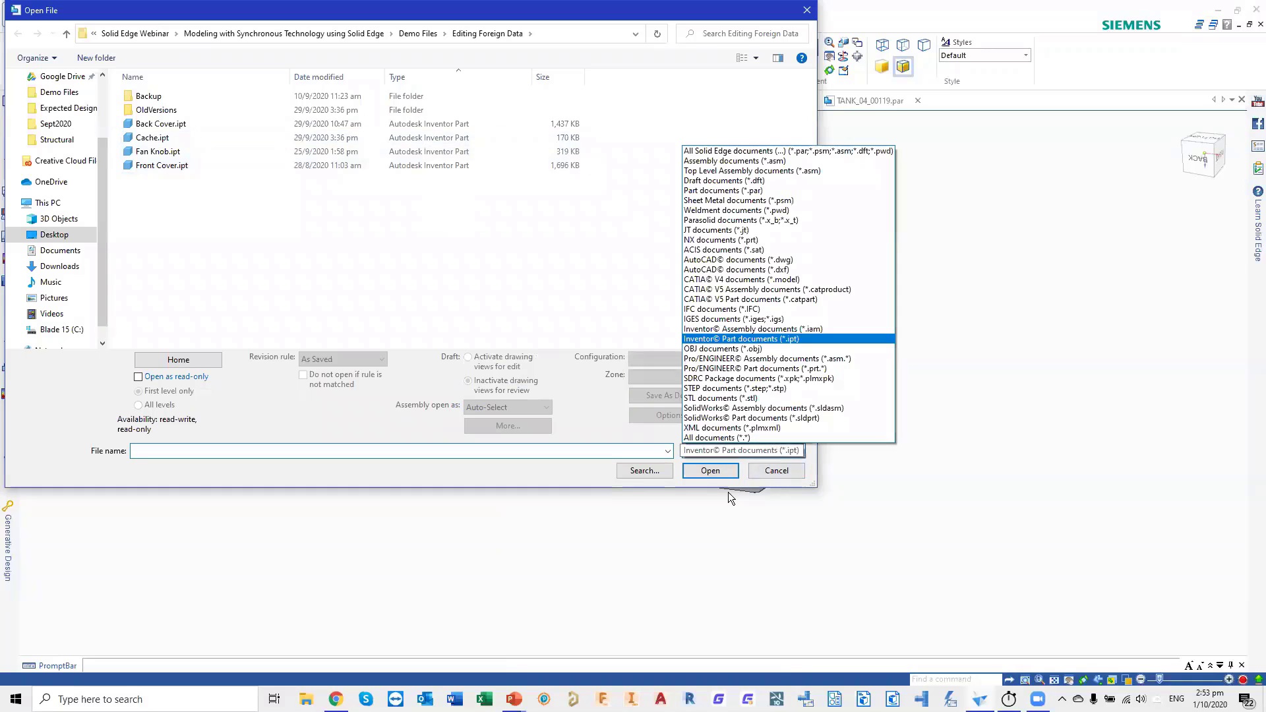
{"action": "left_click", "coordinate": [717, 437]}
{"action": "left_click", "coordinate": [258, 179]}
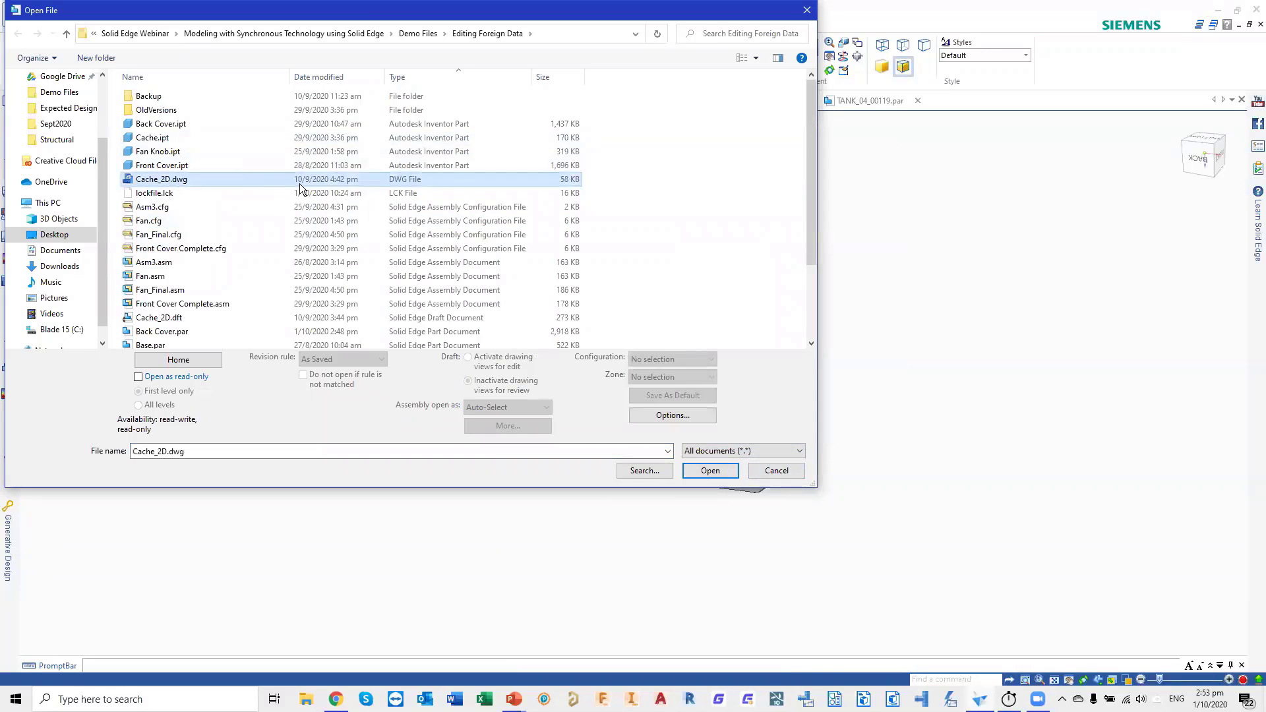
{"action": "double_click", "coordinate": [414, 179]}
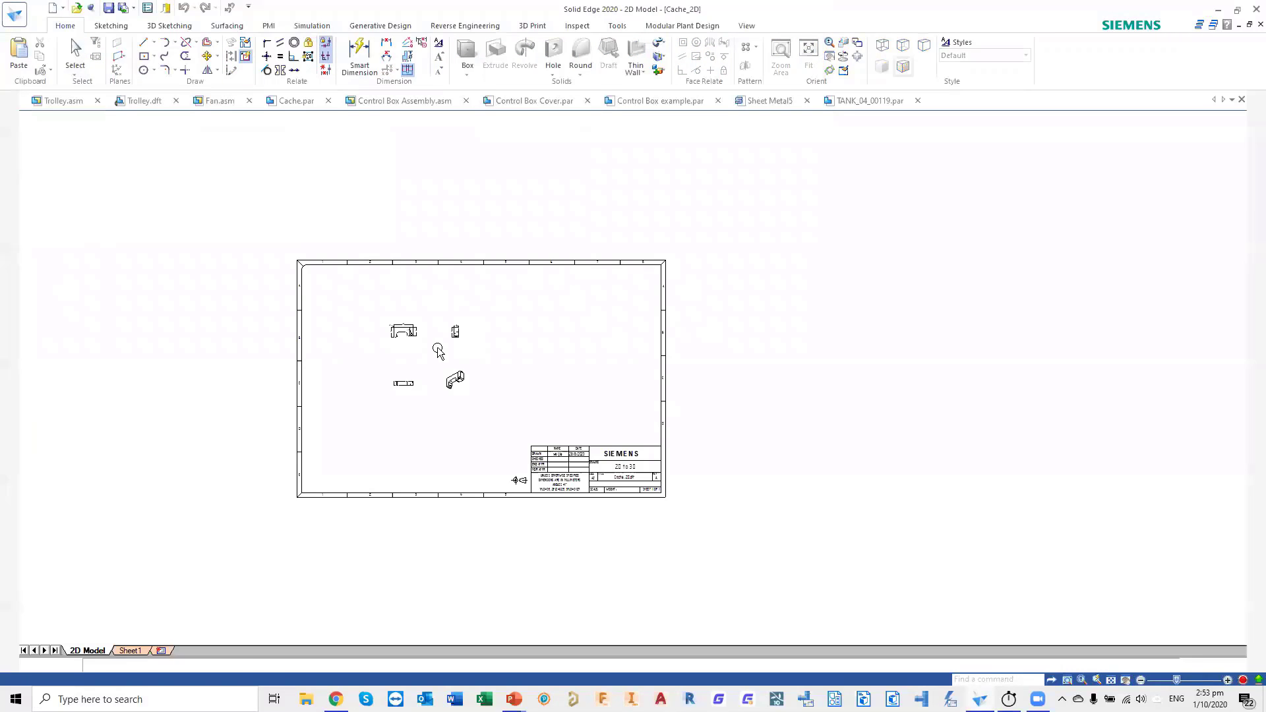
{"action": "scroll", "coordinate": [431, 305], "scroll_direction": "up", "scroll_amount": 4}
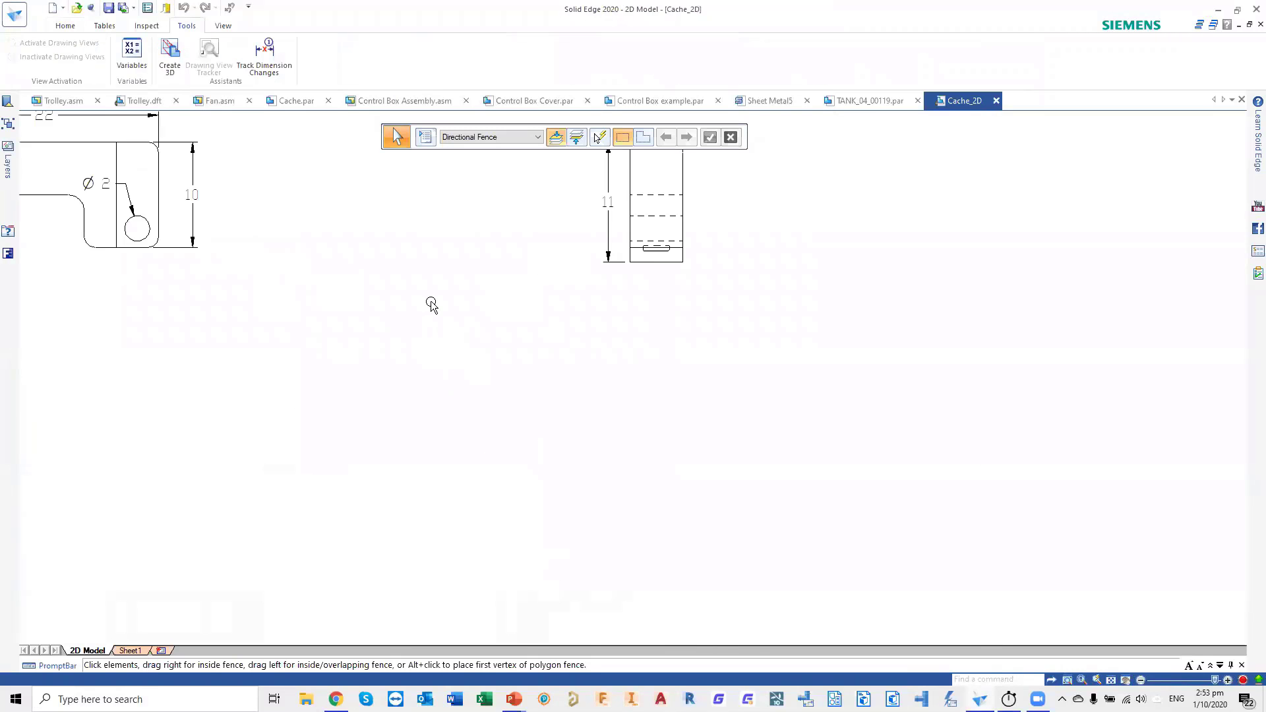
{"action": "scroll", "coordinate": [774, 486], "scroll_direction": "down", "scroll_amount": 2}
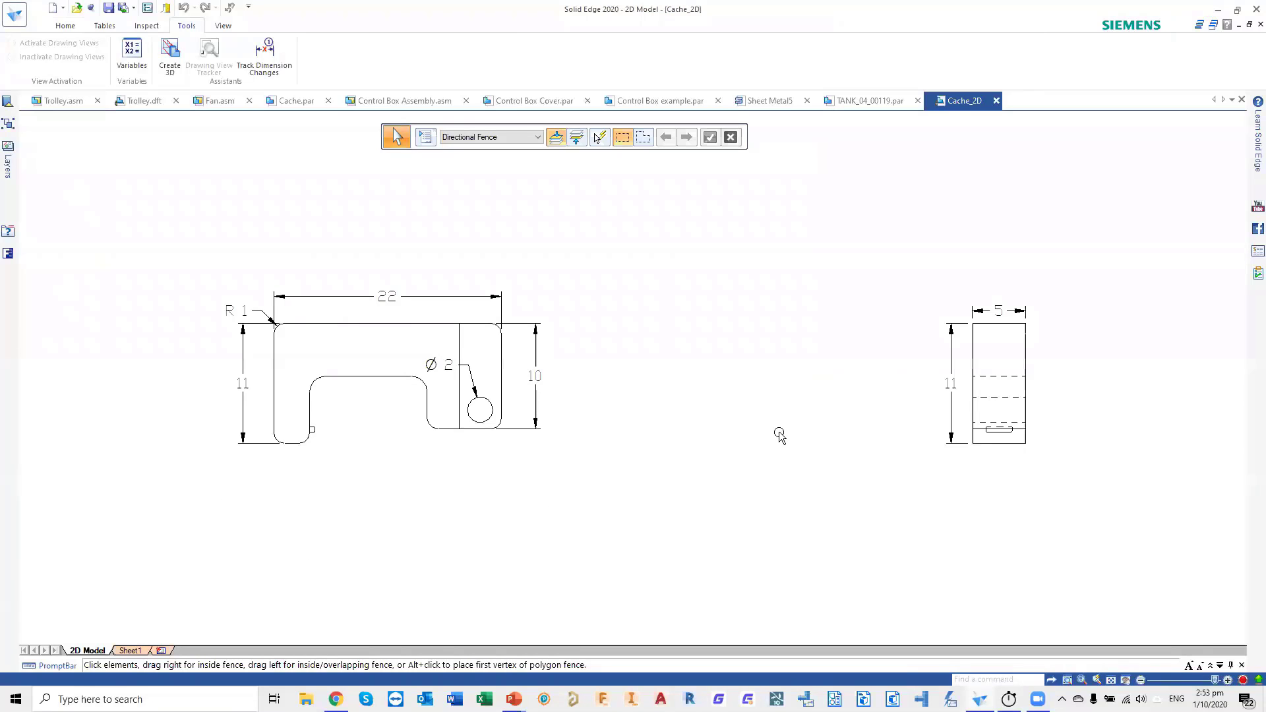
- Start Create 3D on the 2D drawing and choose the existing file Cache.par as the target
{"action": "left_click", "coordinate": [172, 53]}
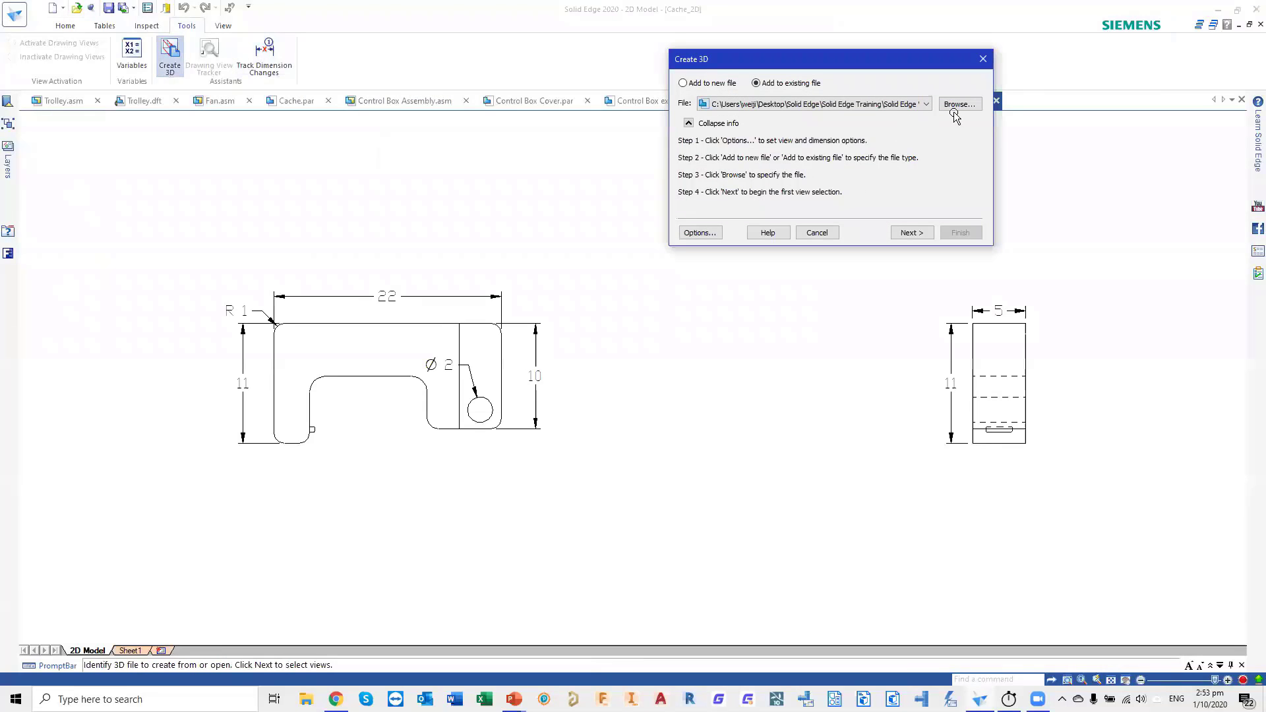
{"action": "left_click", "coordinate": [955, 107]}
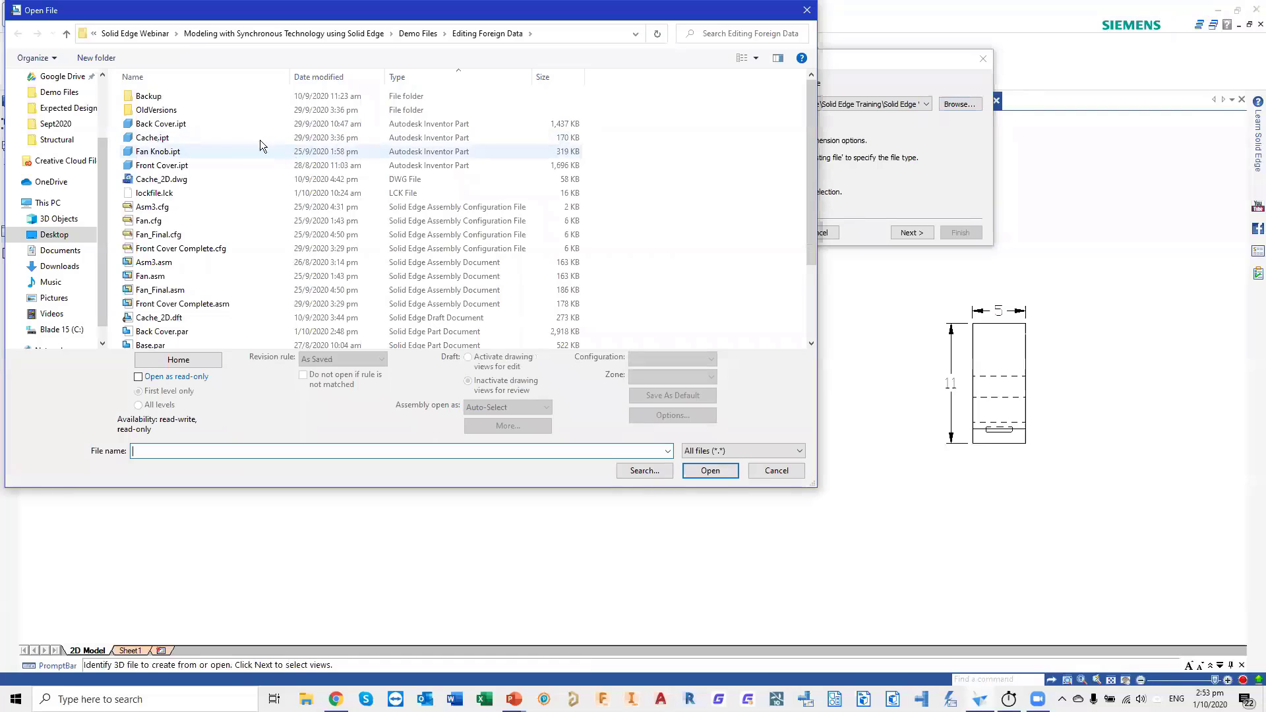
{"action": "scroll", "coordinate": [211, 315], "scroll_direction": "down", "scroll_amount": 2}
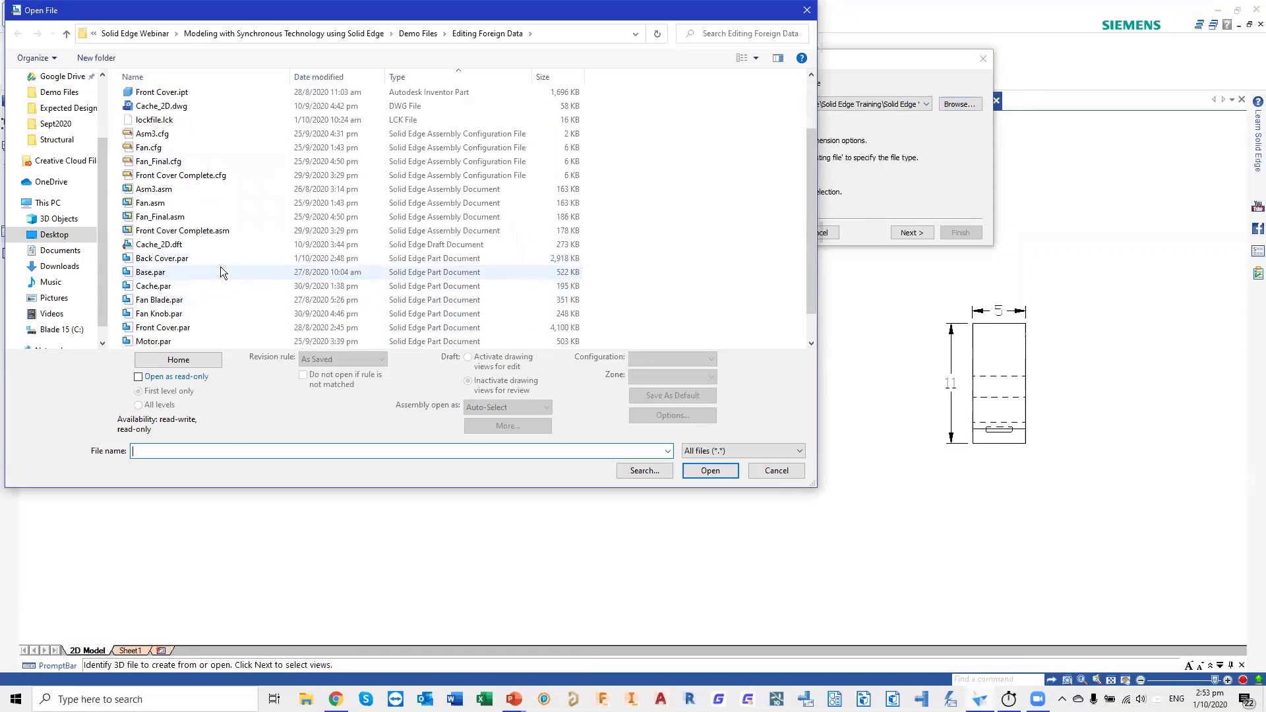
{"action": "left_click", "coordinate": [207, 274]}
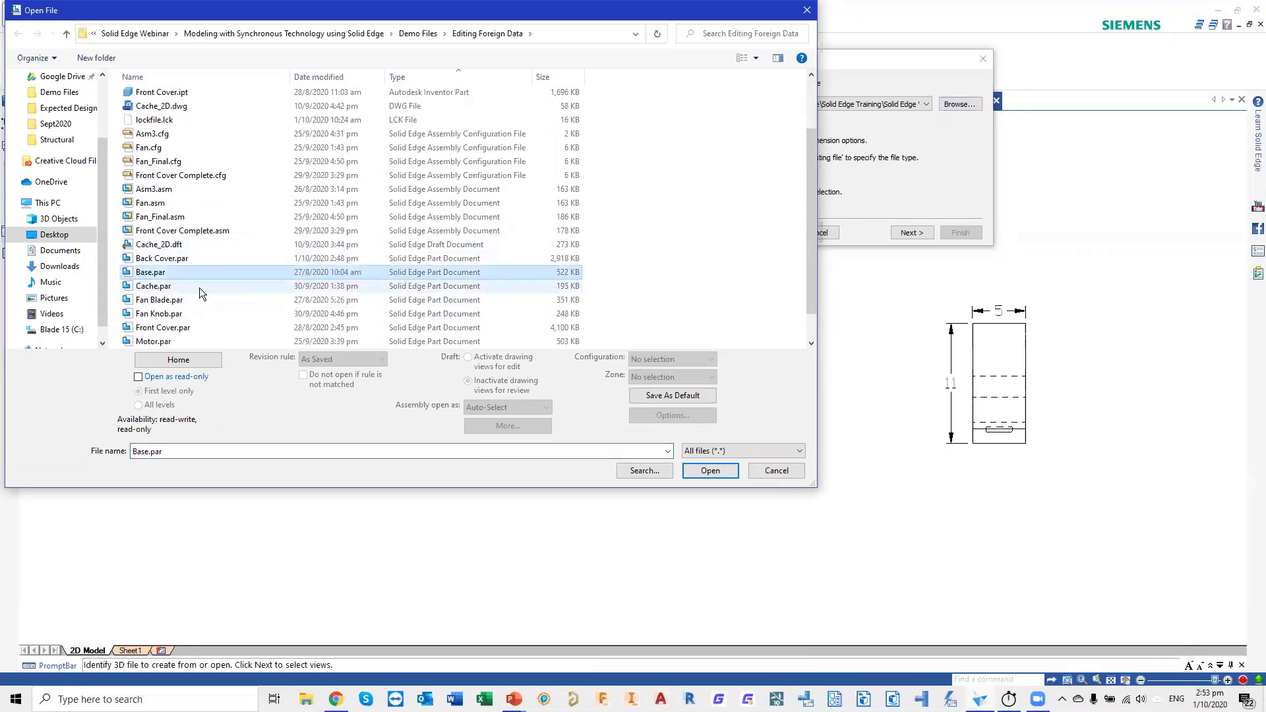
{"action": "double_click", "coordinate": [199, 287]}
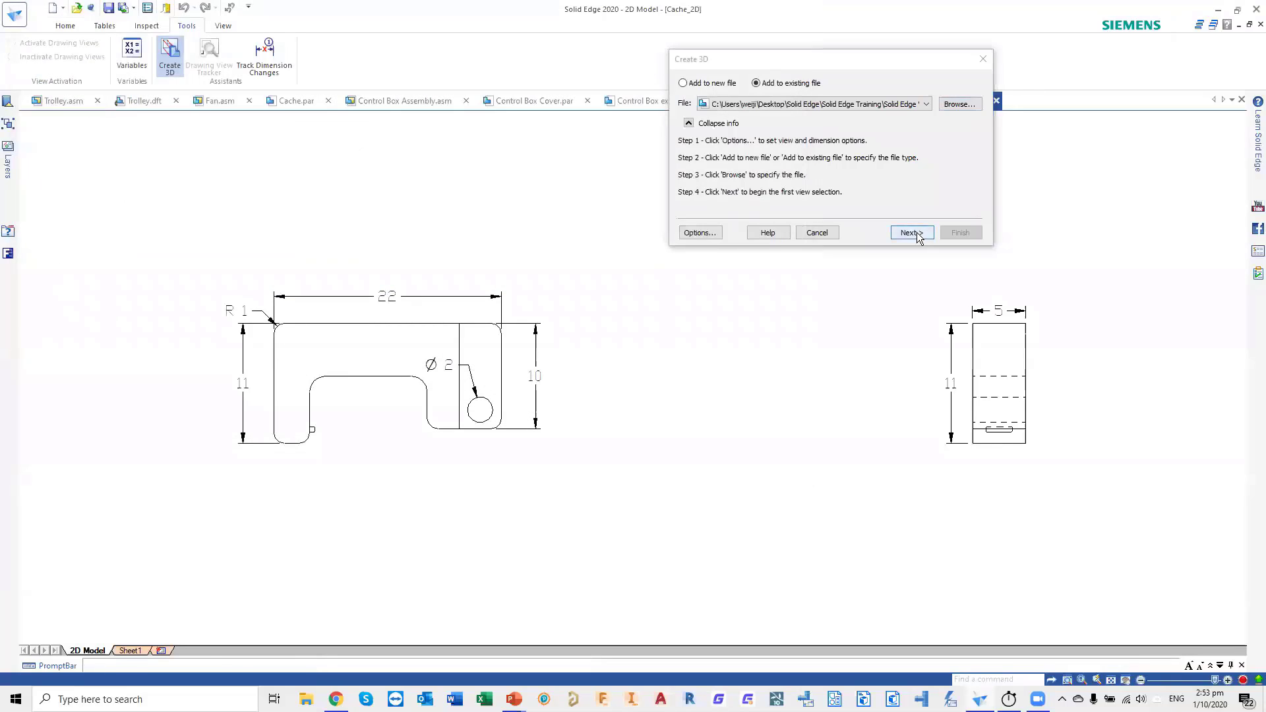
- Try to send the front and side views with their dimensions to Cache.par, and undo the transfer
{"action": "left_click", "coordinate": [911, 233]}
{"action": "left_click_drag", "start_coordinate": [188, 237], "coordinate": [599, 492]}
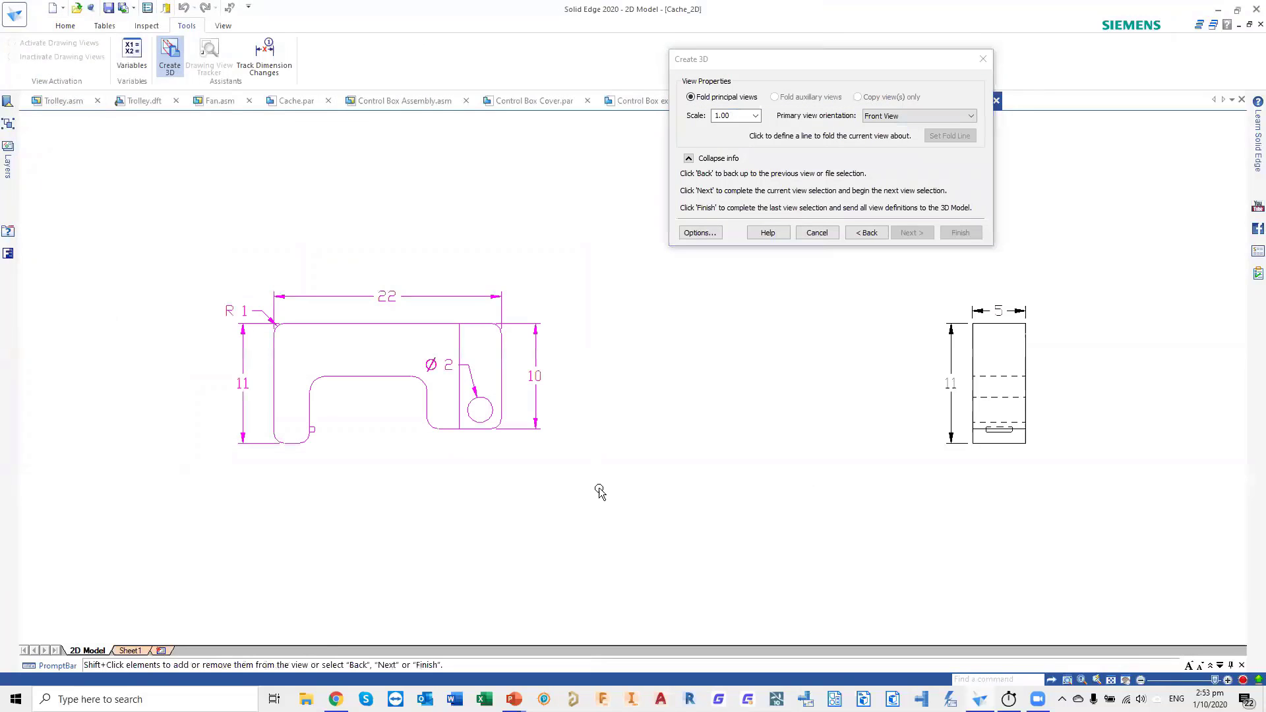
{"action": "left_click", "coordinate": [912, 234]}
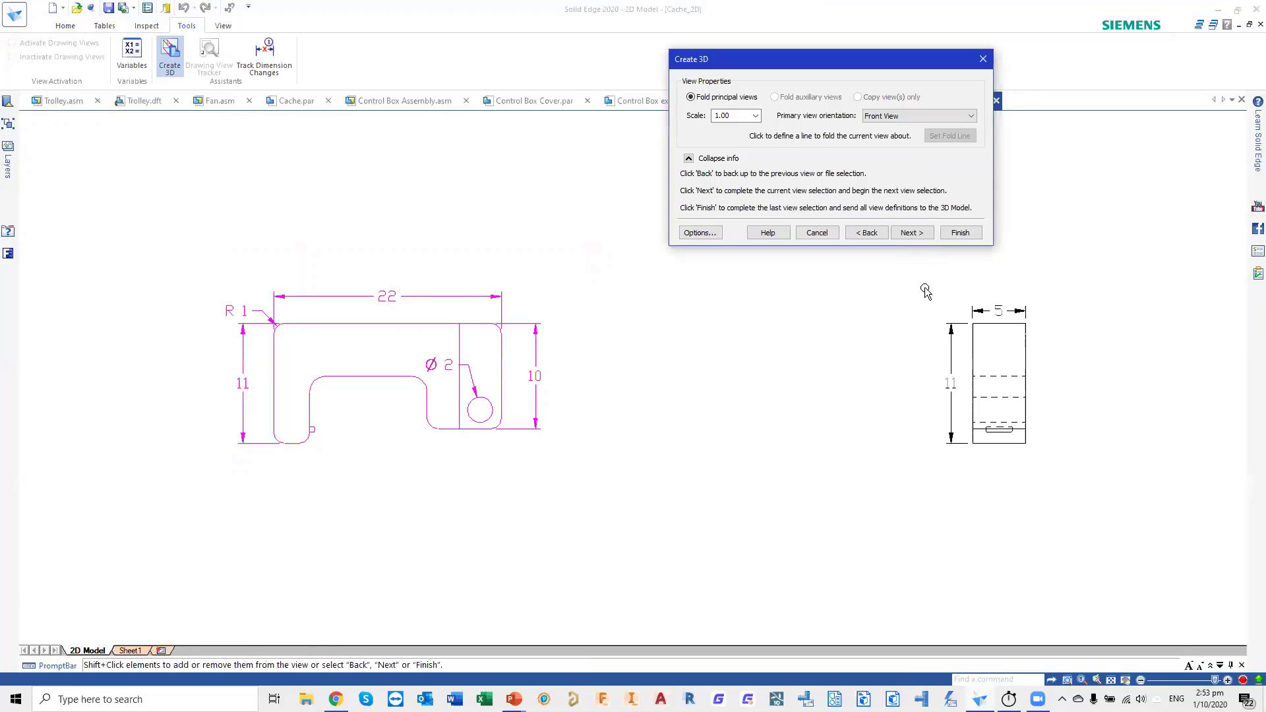
{"action": "left_click_drag", "start_coordinate": [902, 268], "coordinate": [1048, 460]}
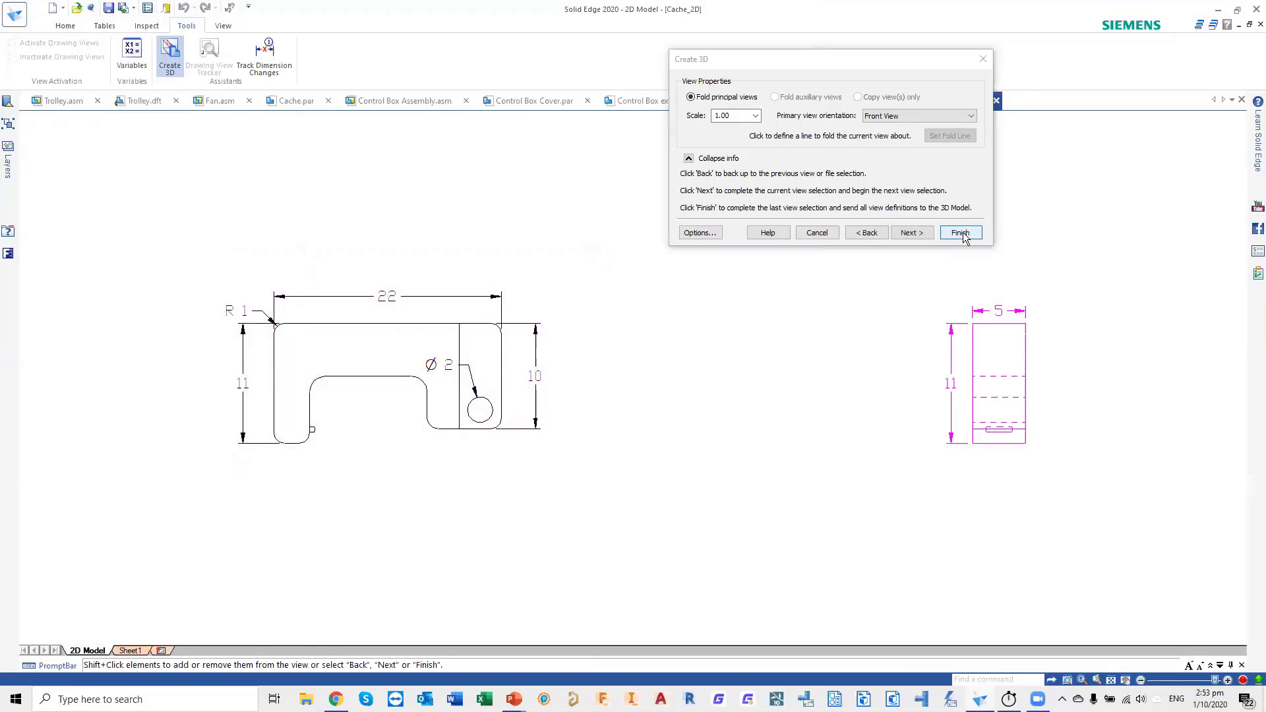
{"action": "left_click", "coordinate": [960, 234]}
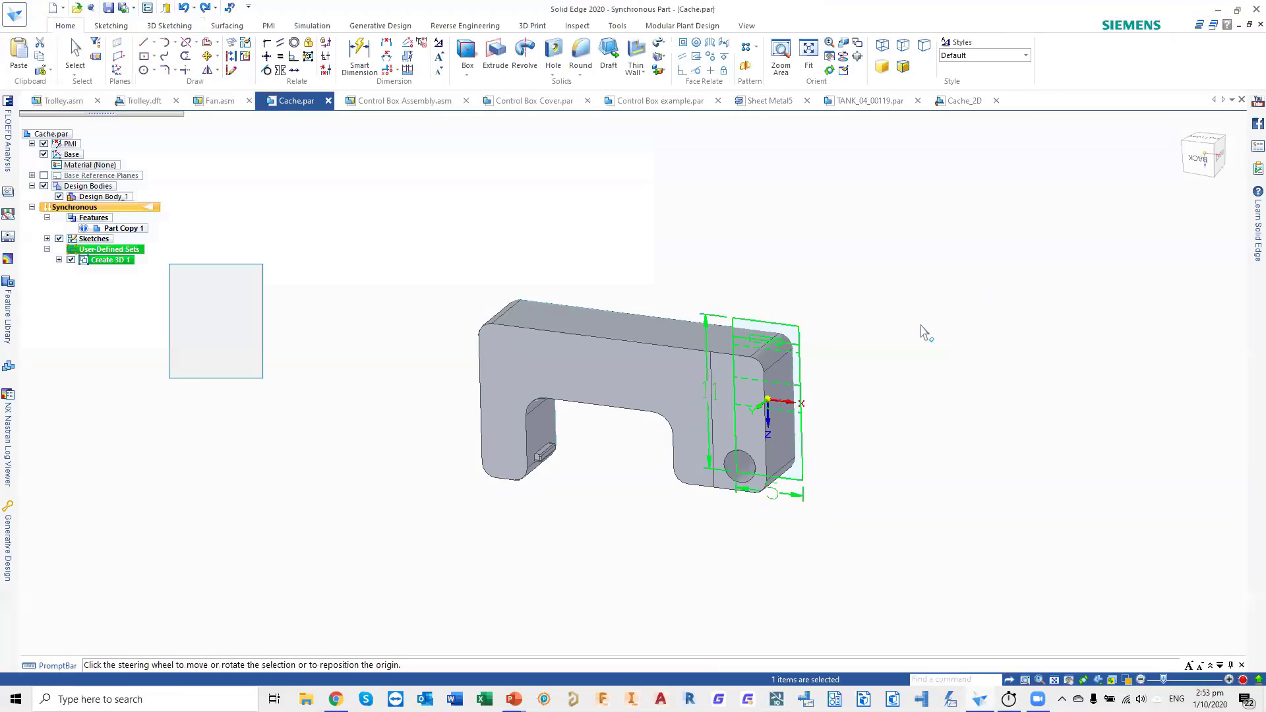
{"action": "key", "text": "ctrl+z"}
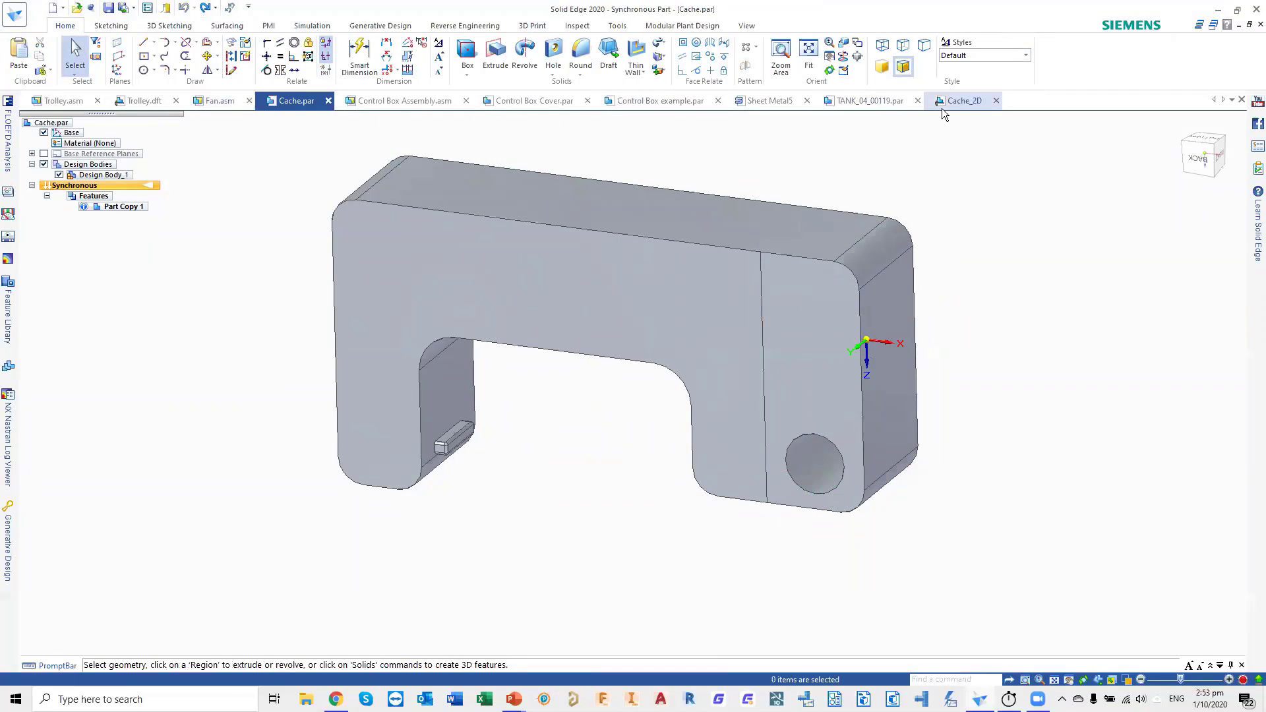
- Return to the Cache_2D drawing and restart Create 3D with the existing file Cache.par as the target
{"action": "left_click", "coordinate": [941, 105]}
{"action": "left_click", "coordinate": [187, 25]}
{"action": "left_click", "coordinate": [170, 56]}
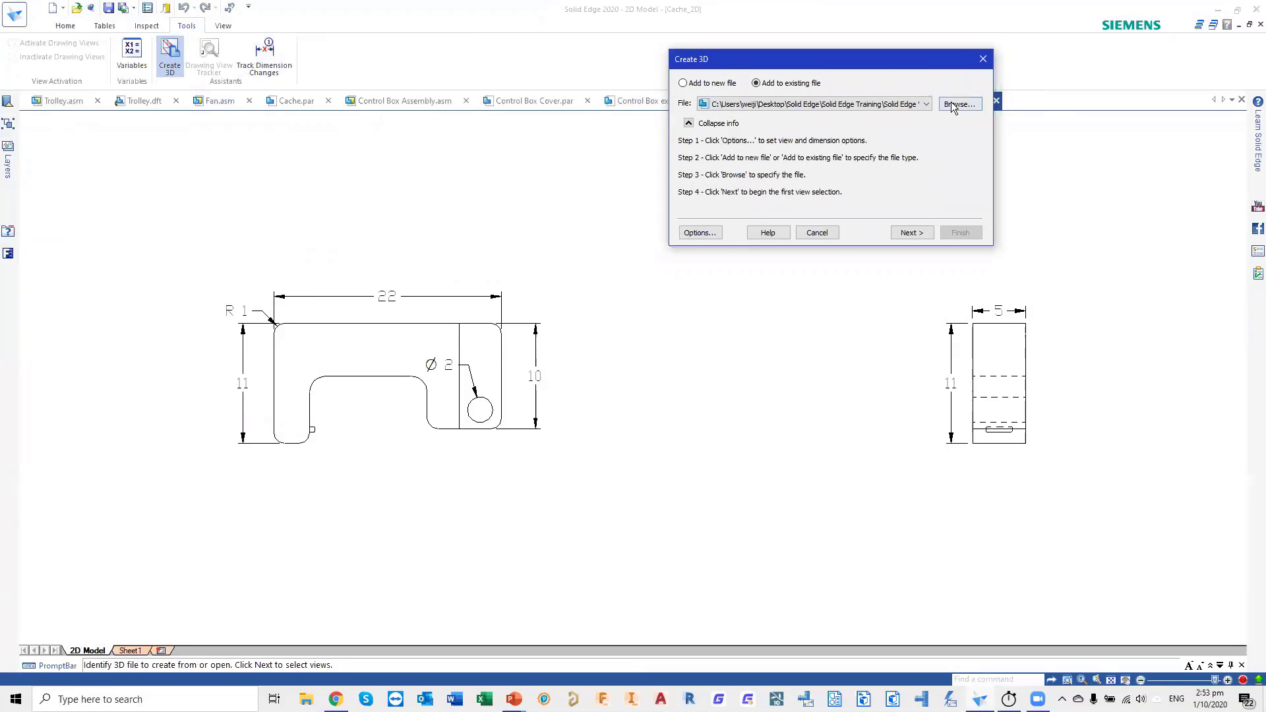
{"action": "left_click", "coordinate": [956, 105]}
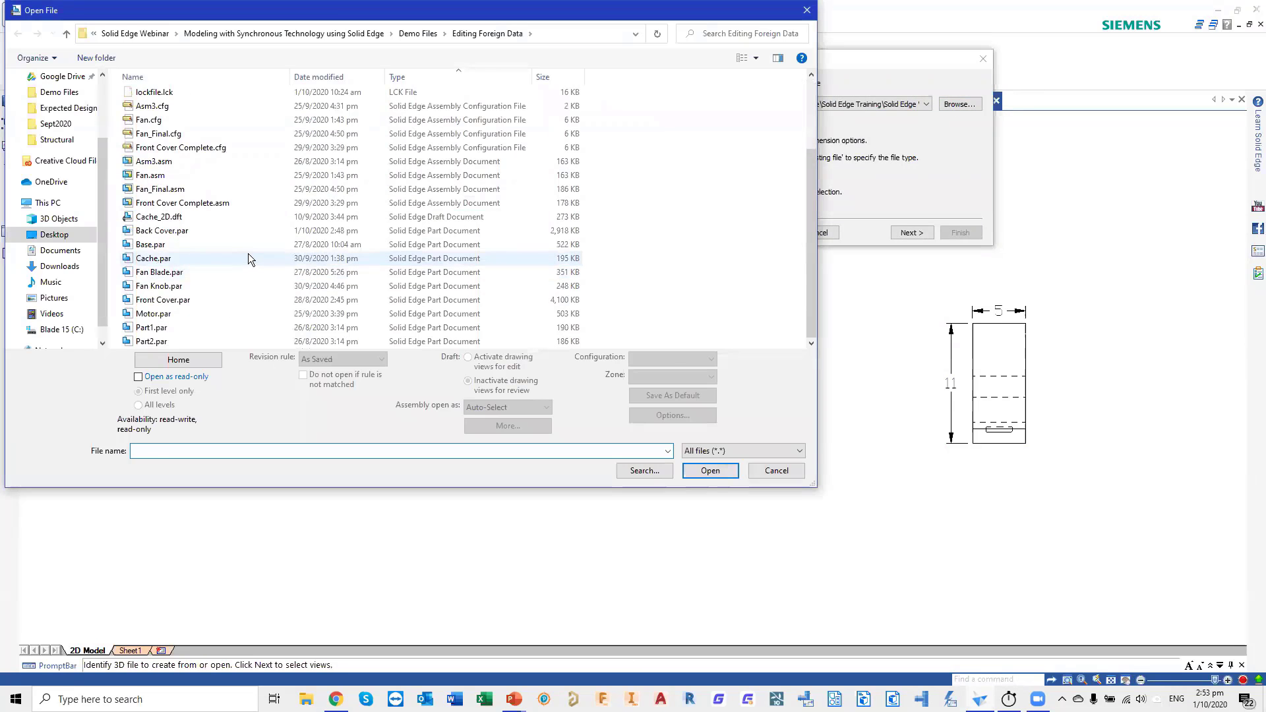
{"action": "double_click", "coordinate": [248, 258]}
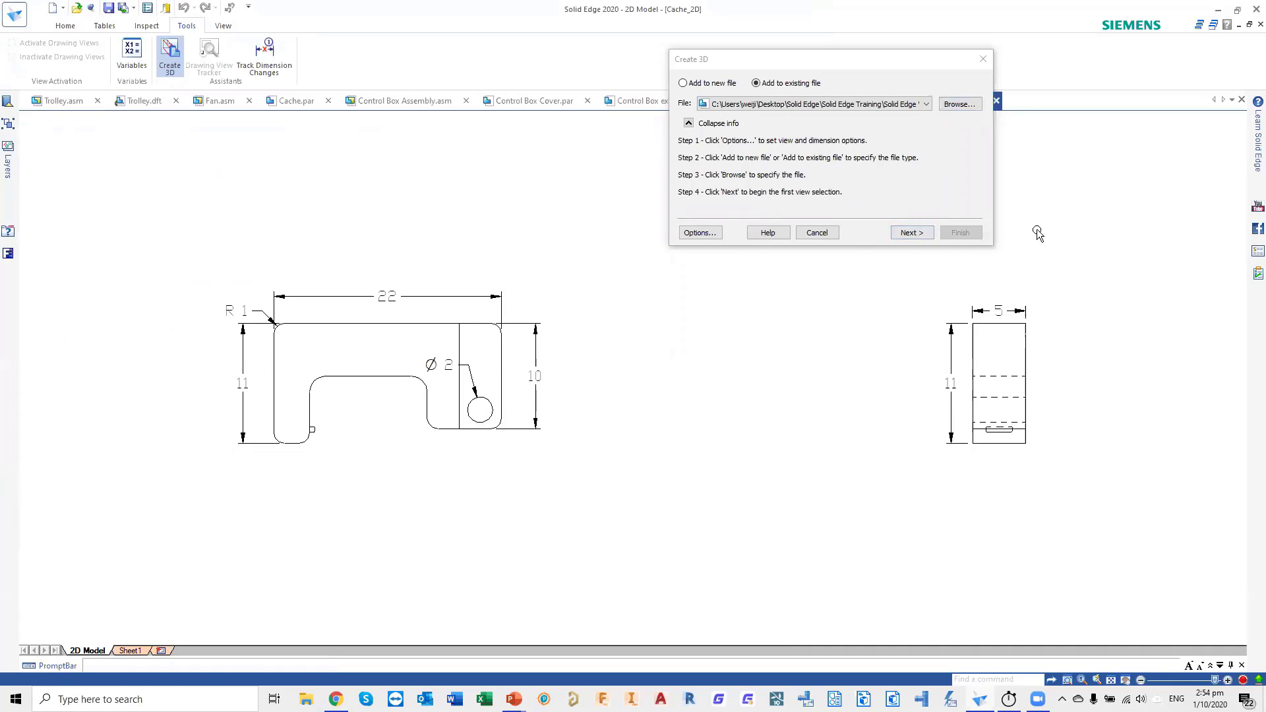
- Define the dimensioned profile as the front view, add the side view, and send both folded views to Cache.par at scale 1.00
{"action": "left_click", "coordinate": [928, 237]}
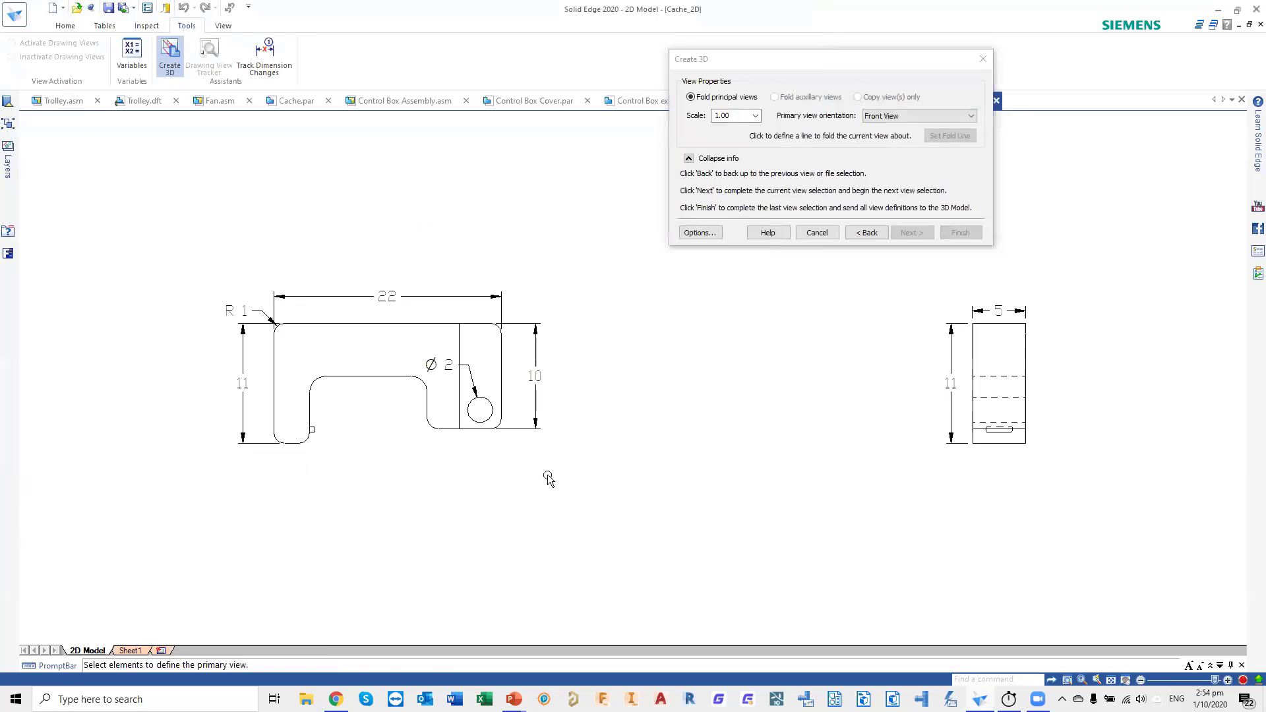
{"action": "left_click", "coordinate": [912, 234]}
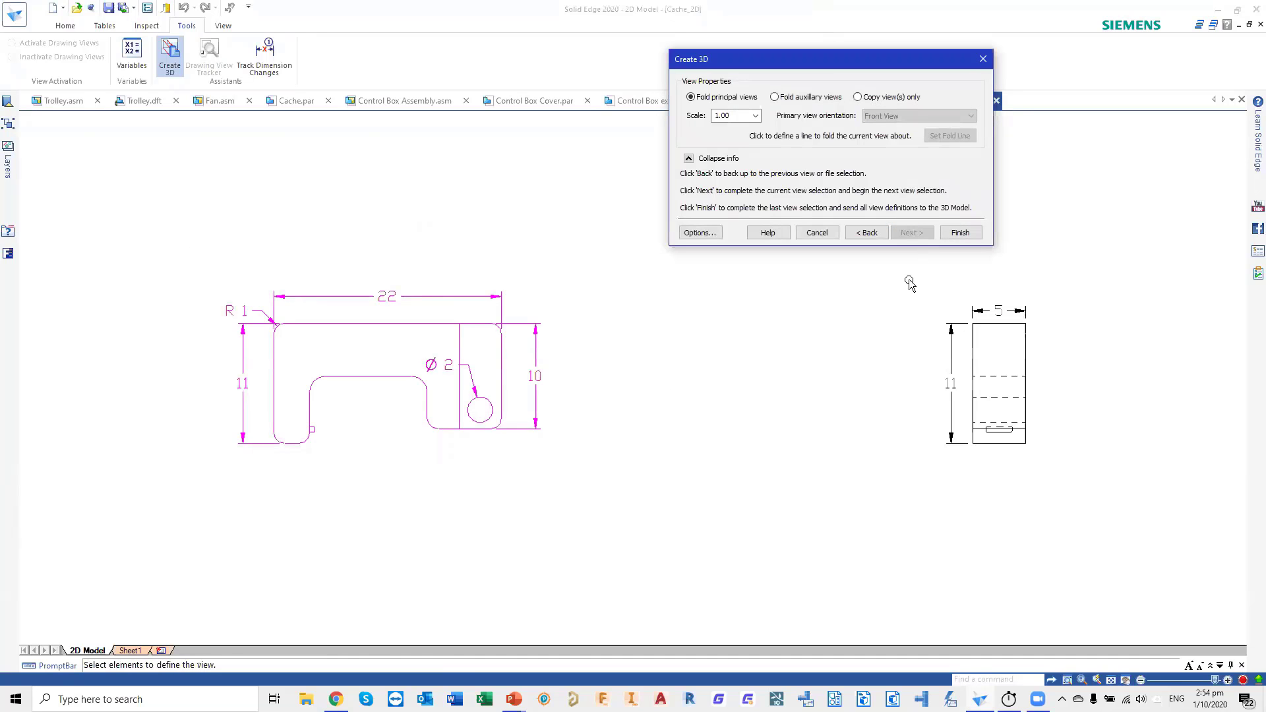
{"action": "left_click_drag", "start_coordinate": [908, 277], "coordinate": [1080, 470]}
{"action": "left_click", "coordinate": [959, 232]}
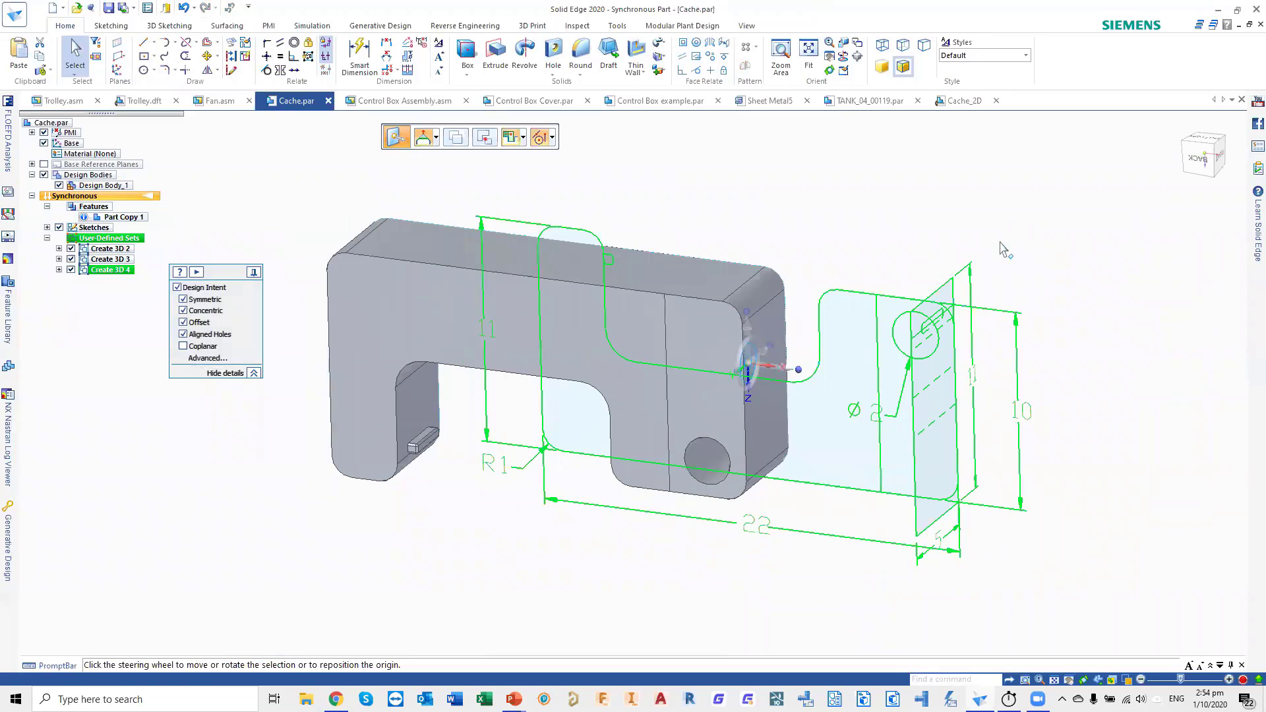
- Rotate the imported sketch views 180° with the steering wheel
{"action": "left_click", "coordinate": [772, 350]}
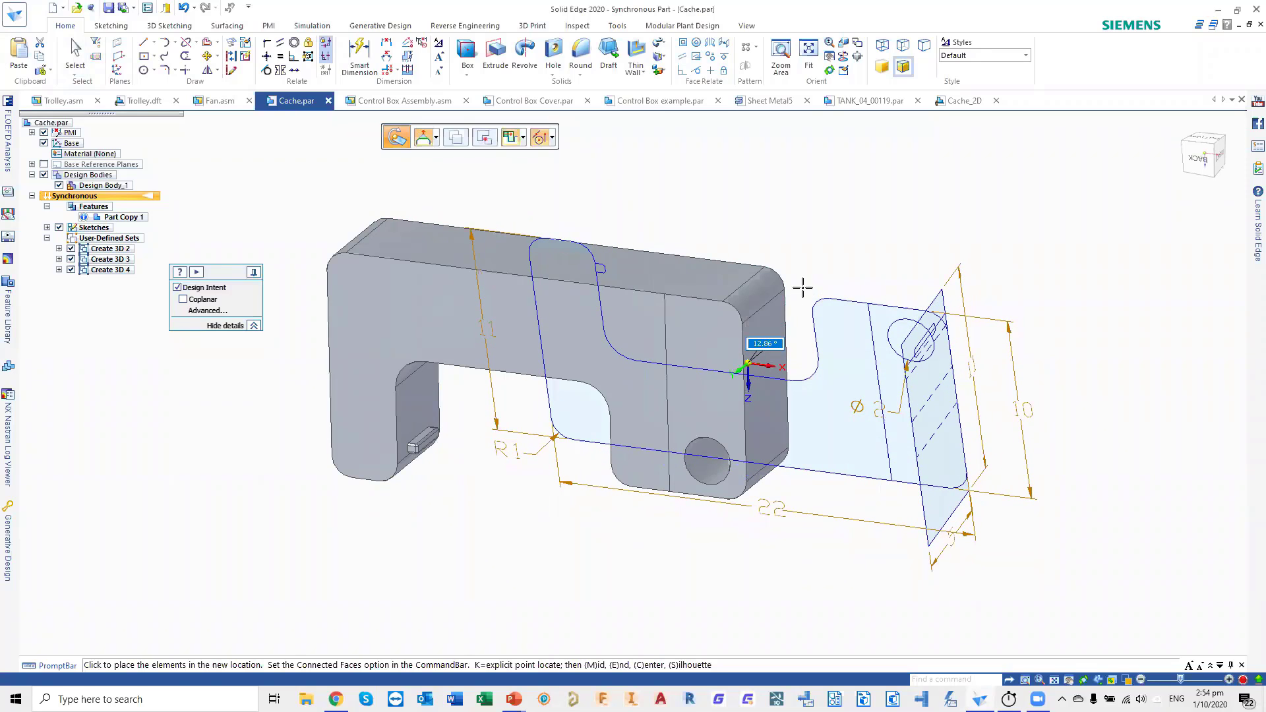
{"action": "type", "text": "180"}
{"action": "key", "text": "Return"}
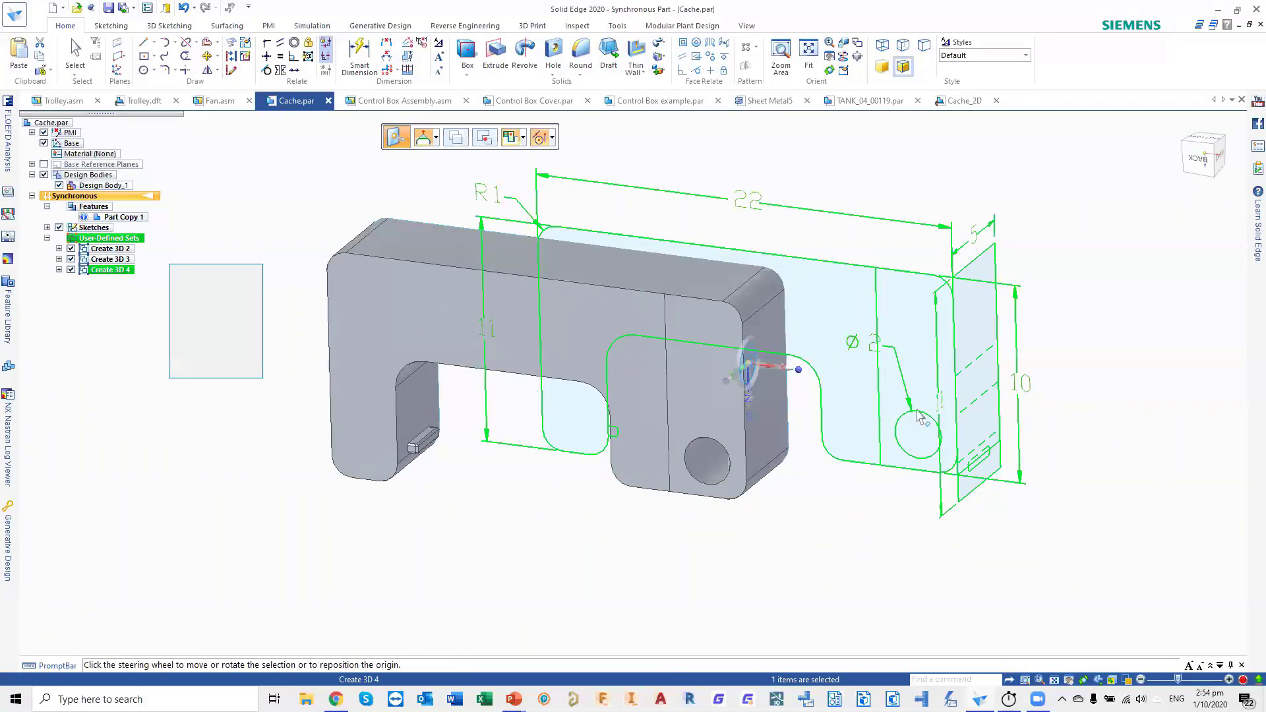
- Anchor the steering wheel at the centre of the sketch's hole circle and move the sketch views onto the centre of the part's hole
{"action": "left_click_drag", "start_coordinate": [751, 368], "coordinate": [916, 435]}
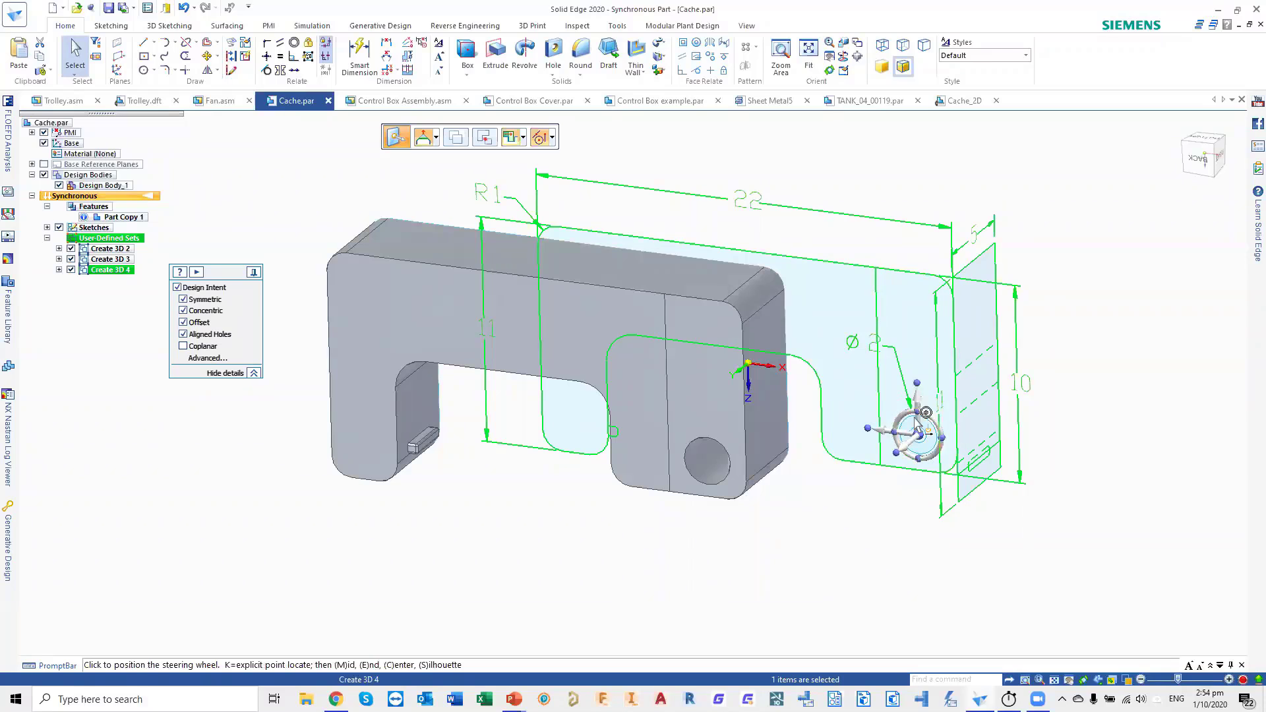
{"action": "left_click", "coordinate": [922, 449]}
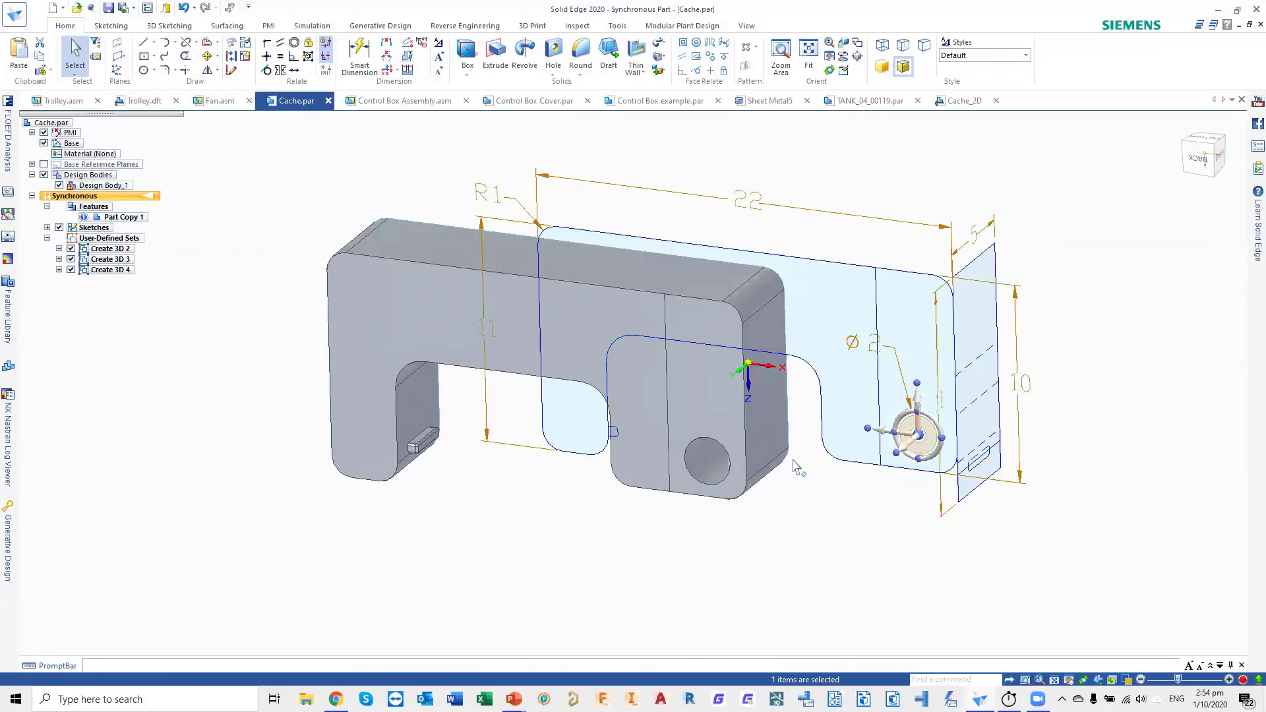
{"action": "left_click", "coordinate": [726, 447]}
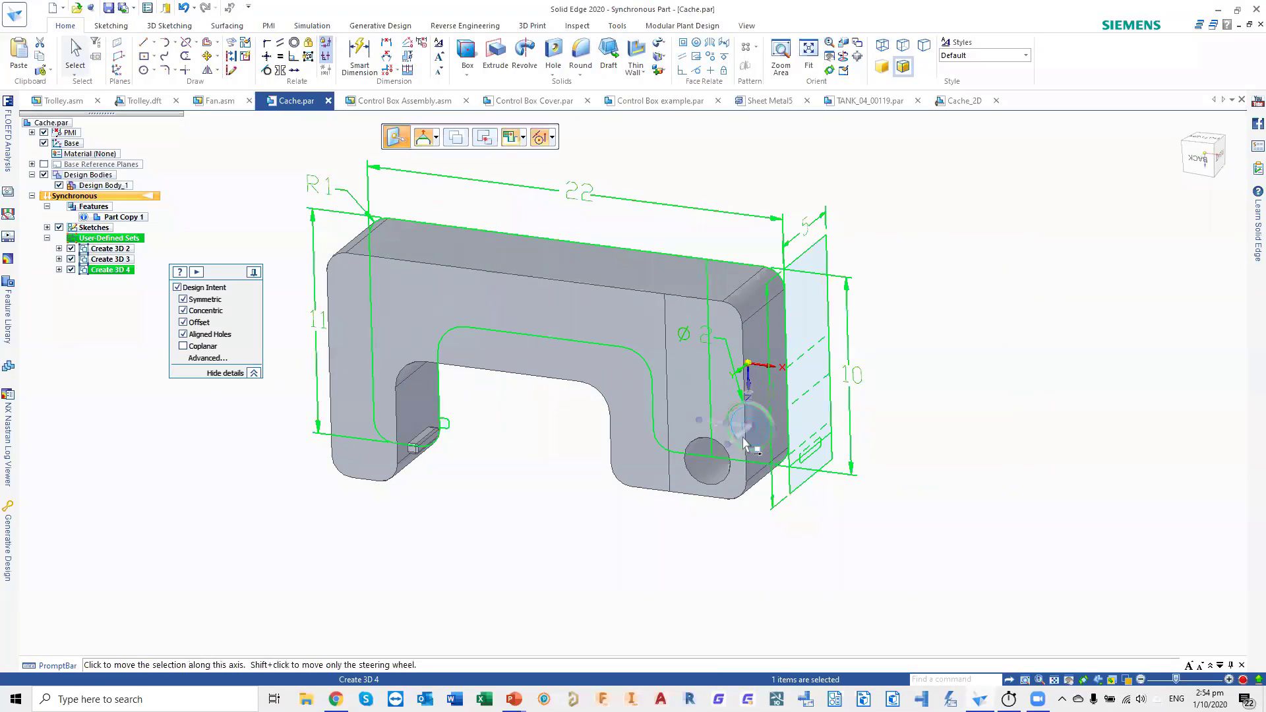
{"action": "left_click", "coordinate": [736, 442]}
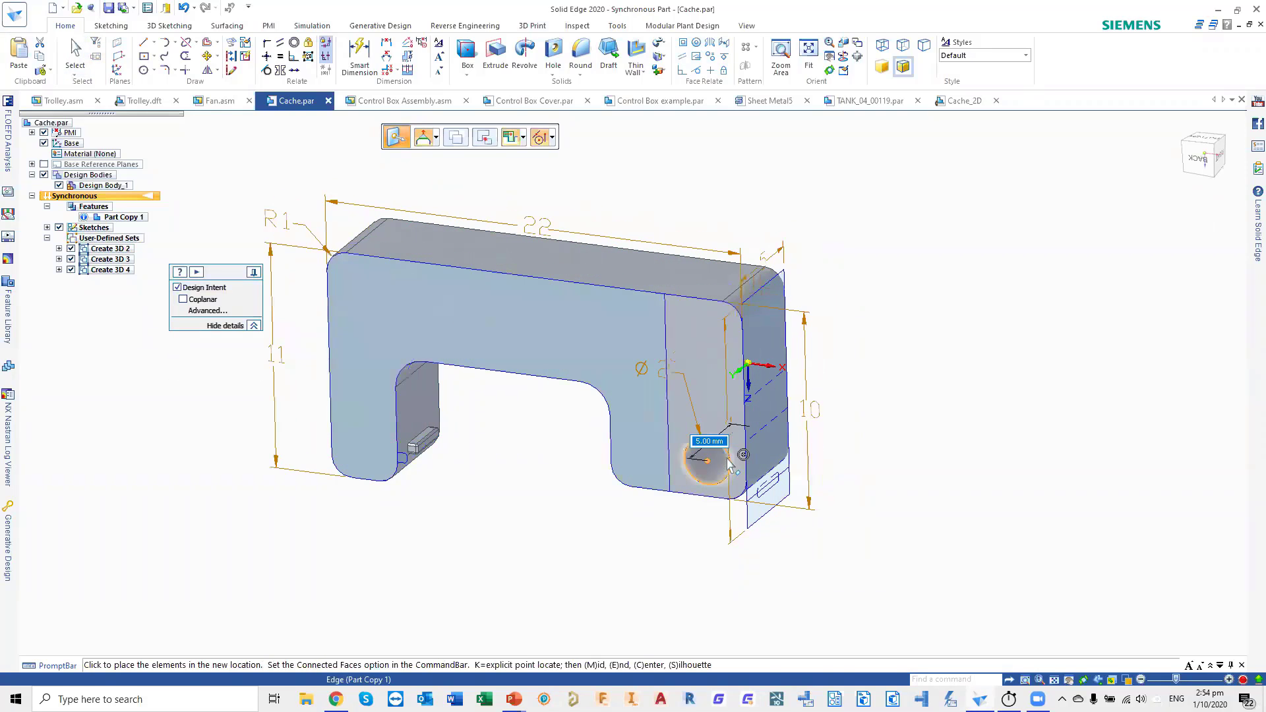
{"action": "left_click", "coordinate": [728, 455]}
- Hide the sketches and attach the PMI dimensions of the Create 3D 4 set to the part geometry
{"action": "middle_click_drag", "start_coordinate": [966, 410], "coordinate": [923, 427]}
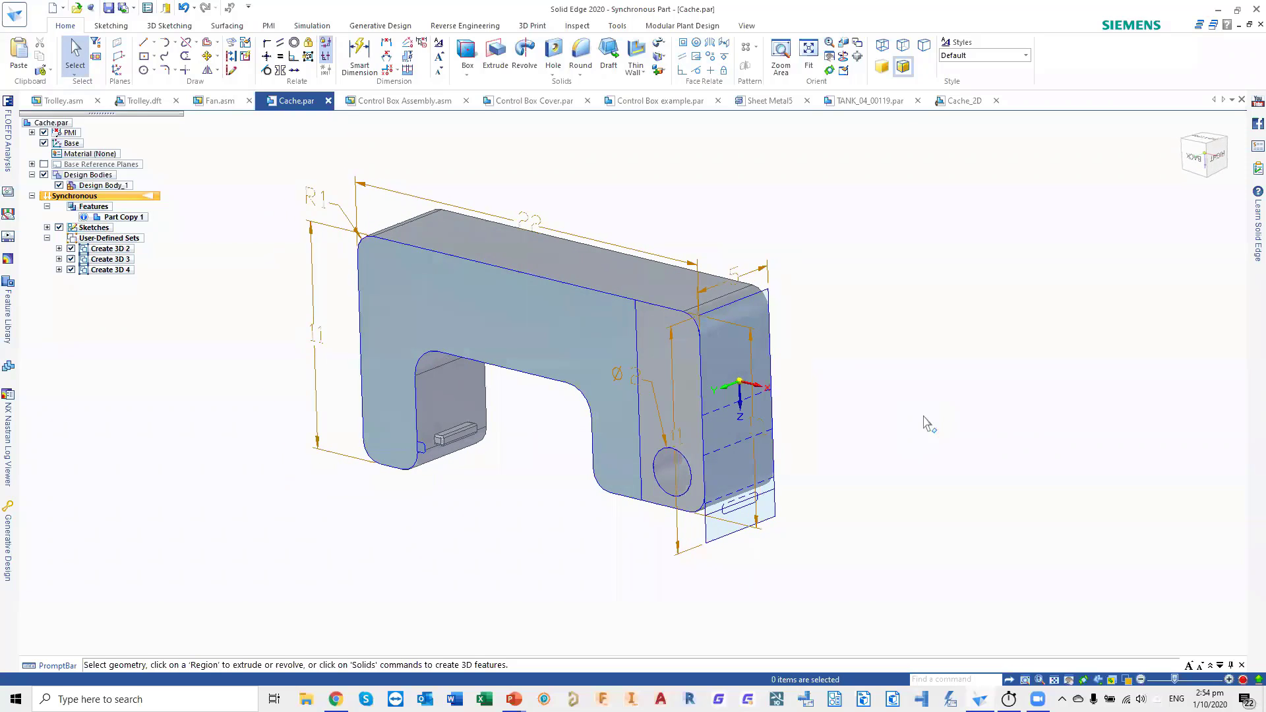
{"action": "middle_click_drag", "start_coordinate": [896, 353], "coordinate": [951, 385], "text": "shift"}
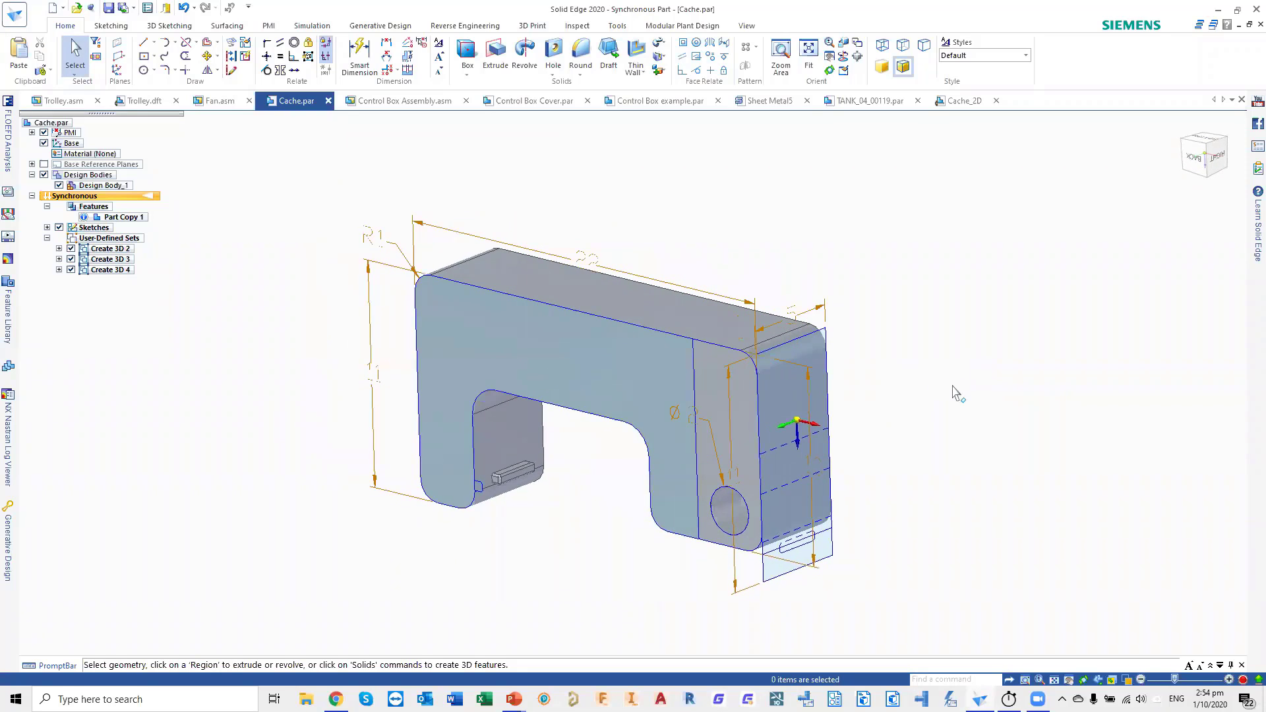
{"action": "scroll", "coordinate": [952, 386], "scroll_direction": "down", "scroll_amount": 1}
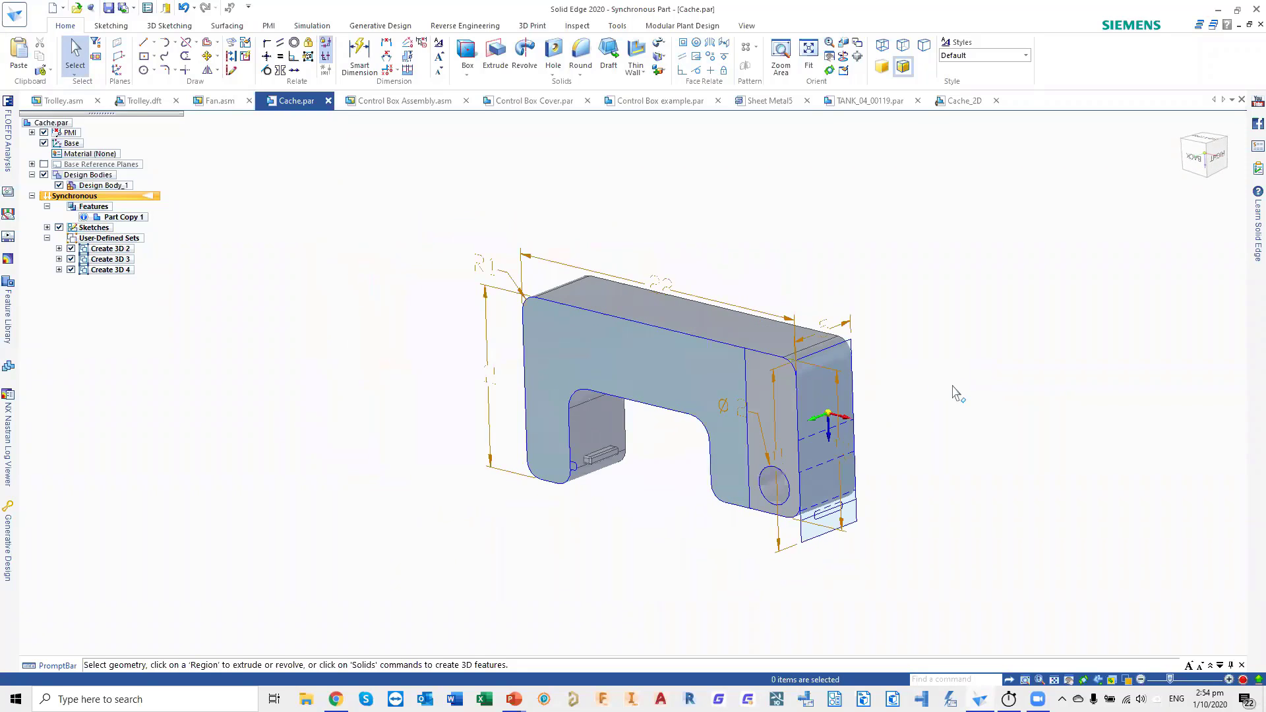
{"action": "left_click", "coordinate": [59, 226]}
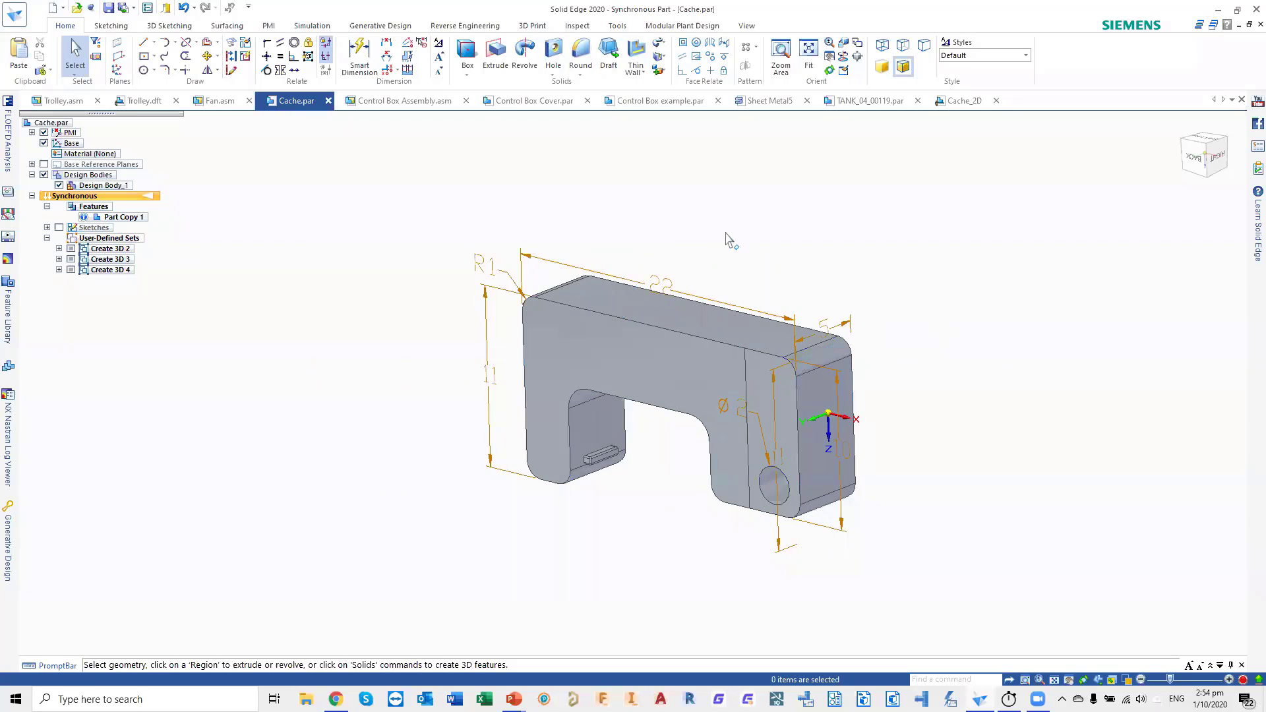
{"action": "scroll", "coordinate": [726, 237], "scroll_direction": "up", "scroll_amount": 1}
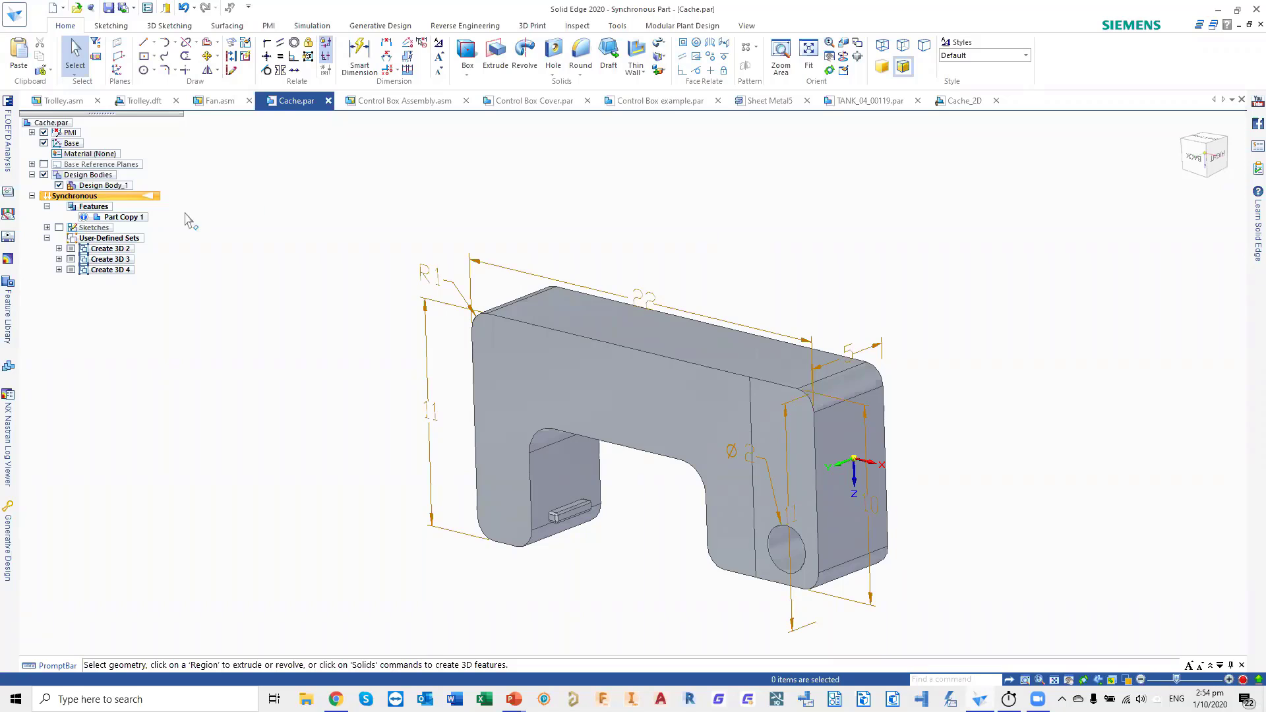
{"action": "left_click", "coordinate": [124, 272]}
{"action": "right_click", "coordinate": [124, 272]}
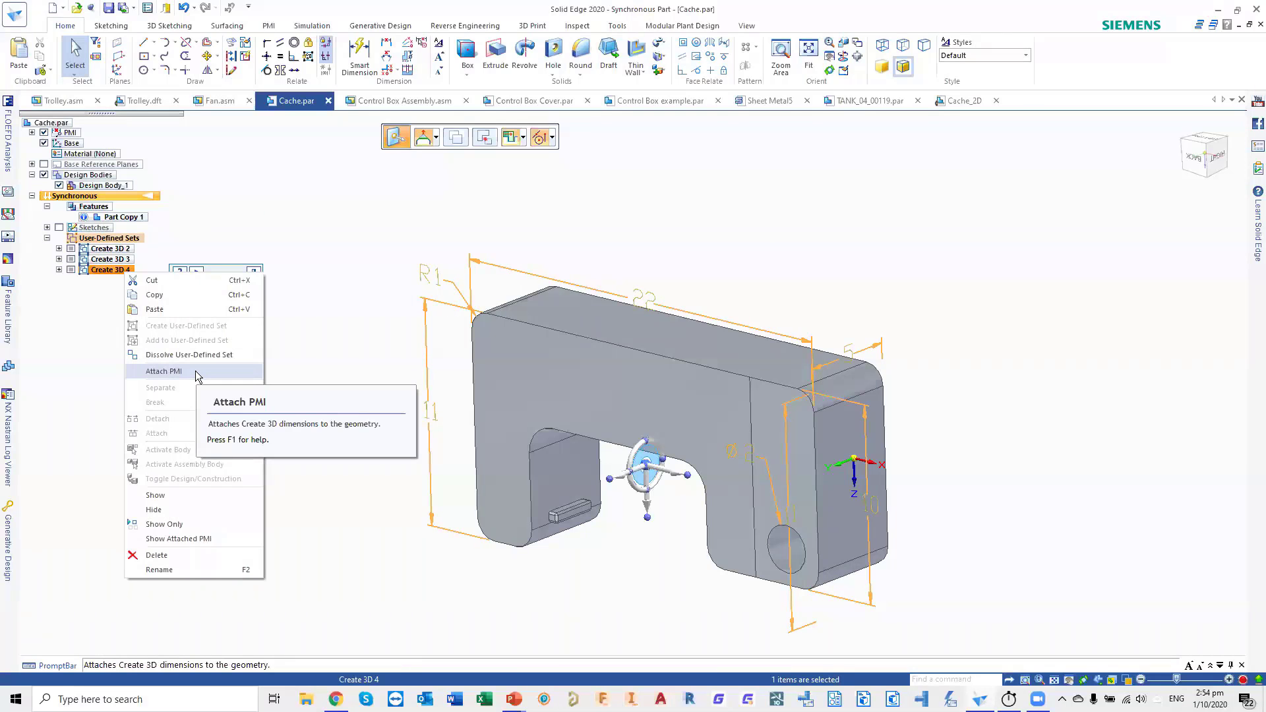
{"action": "left_click", "coordinate": [197, 372]}
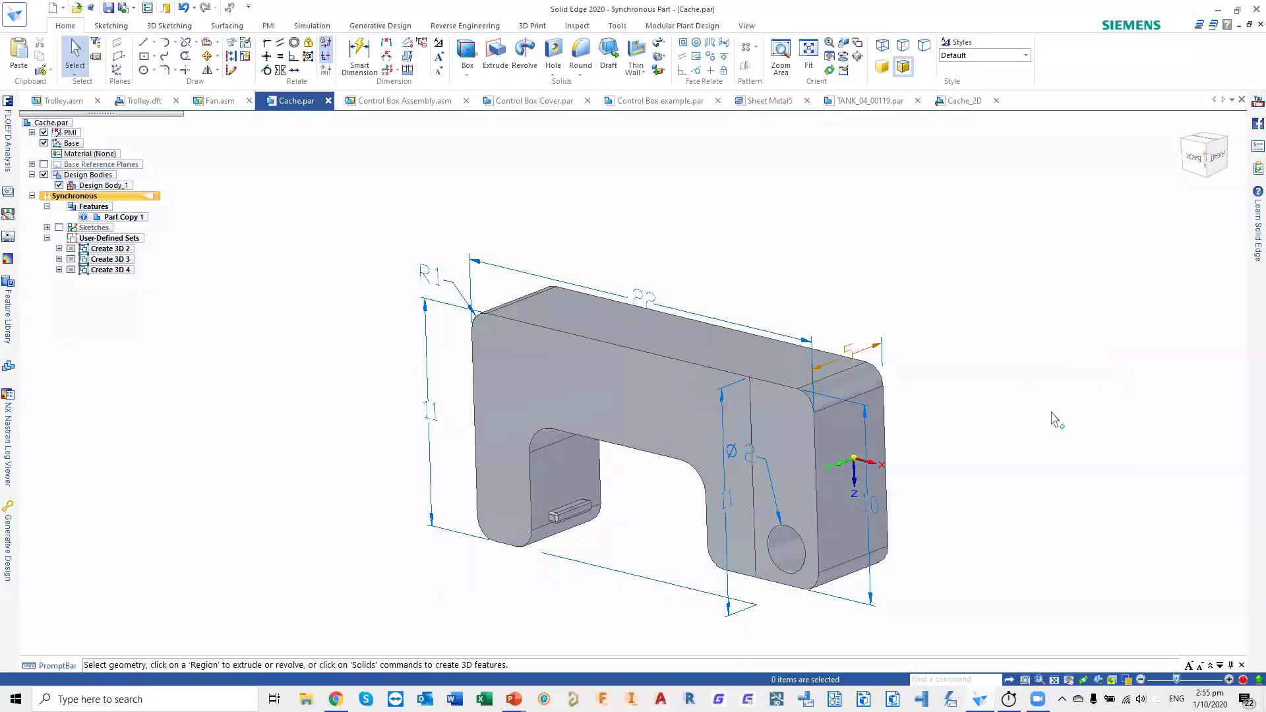
- Set the hole's diameter to 2 mm through its attached dimension
{"action": "left_click", "coordinate": [748, 452]}
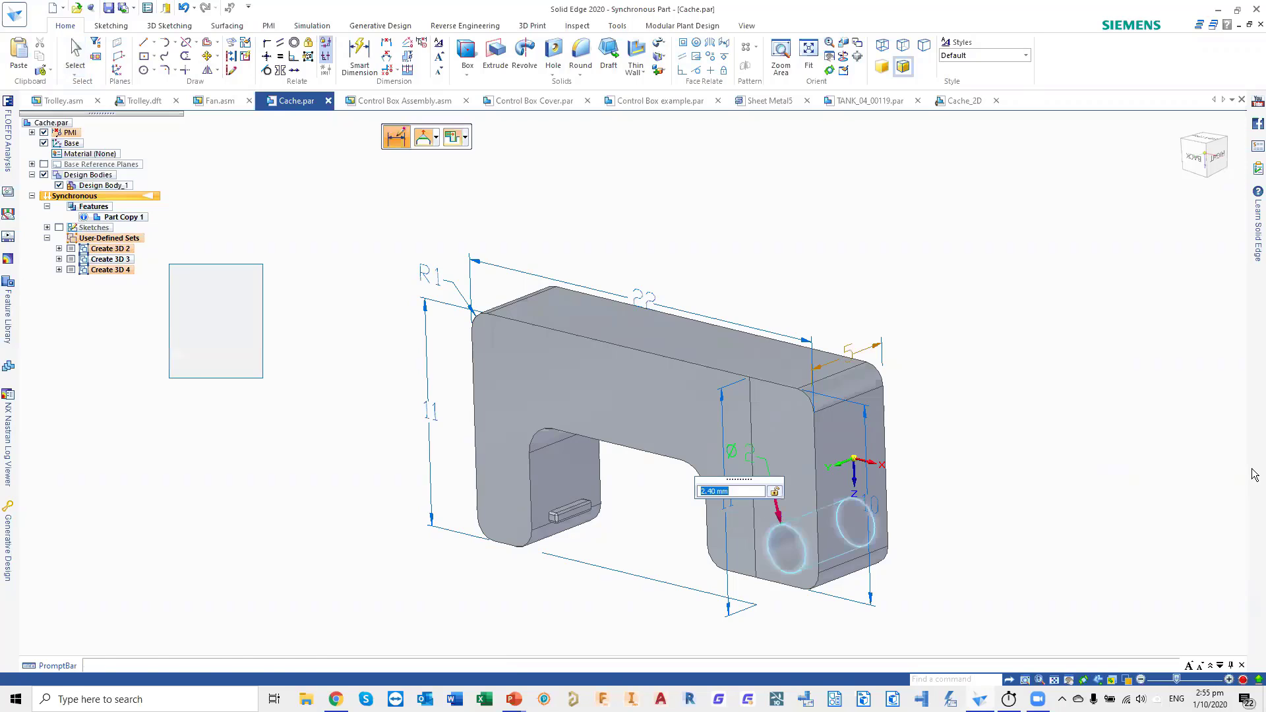
{"action": "type", "text": "2"}
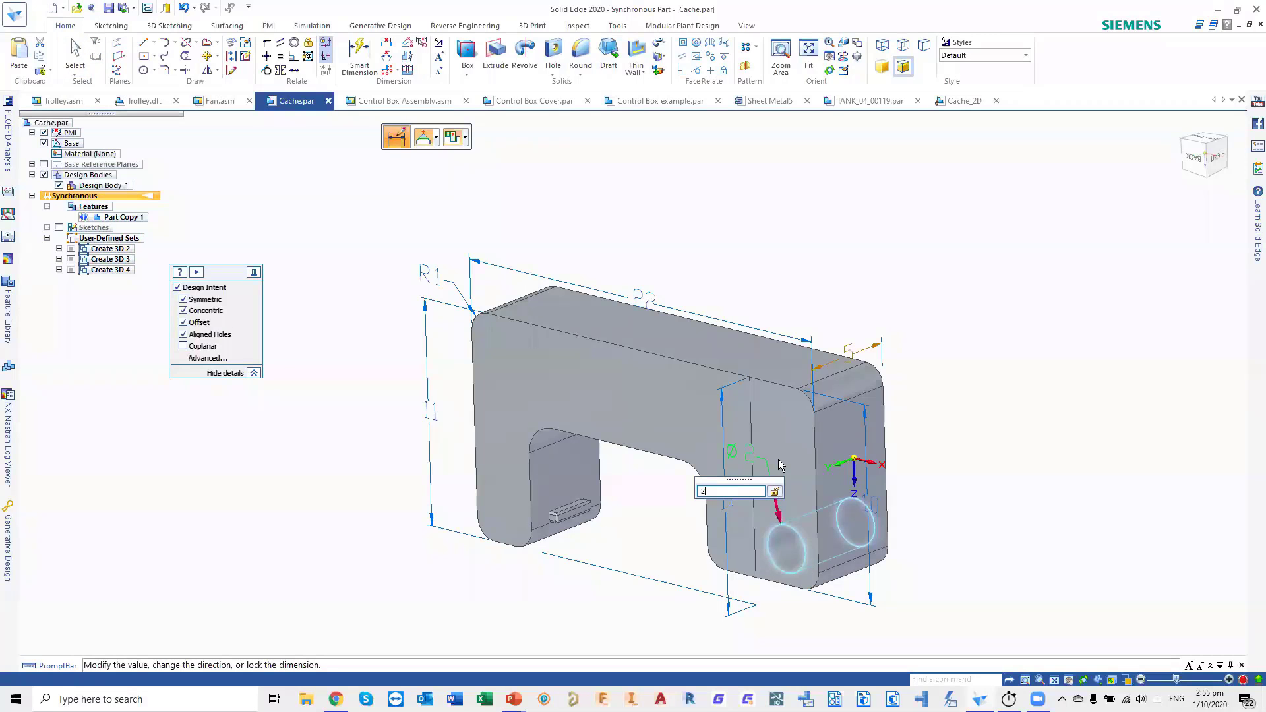
{"action": "key", "text": "Return"}
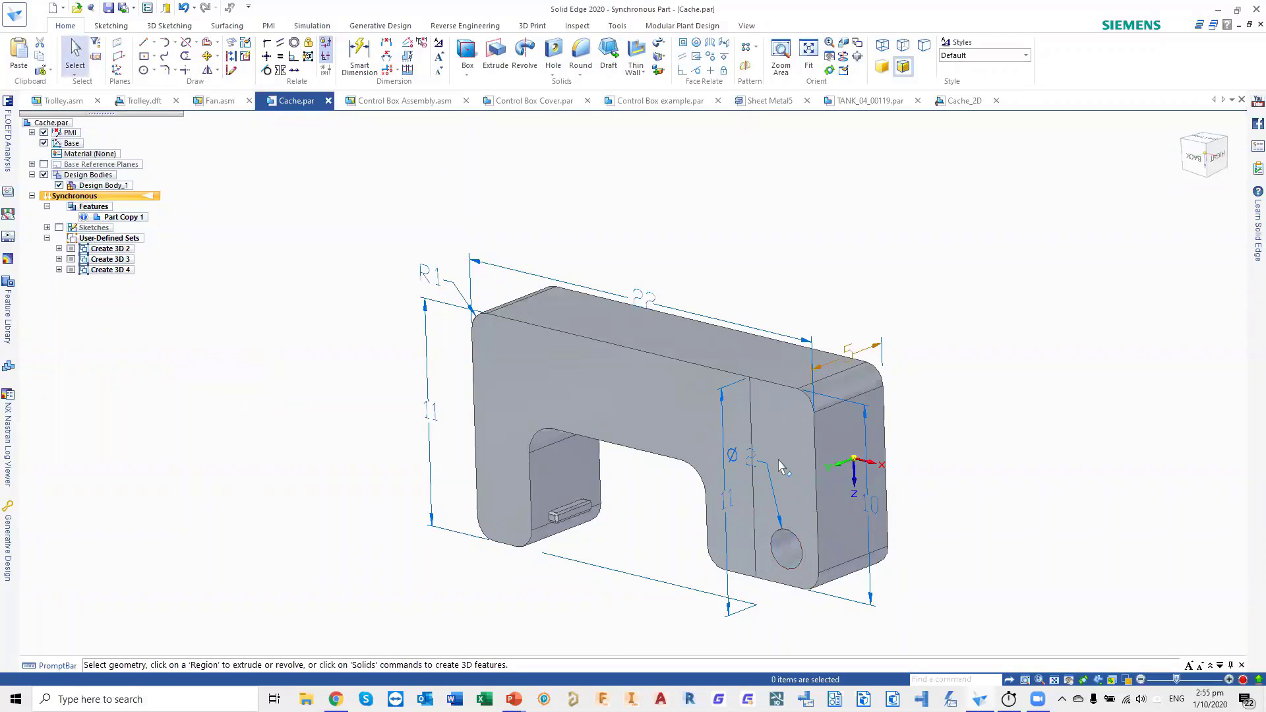
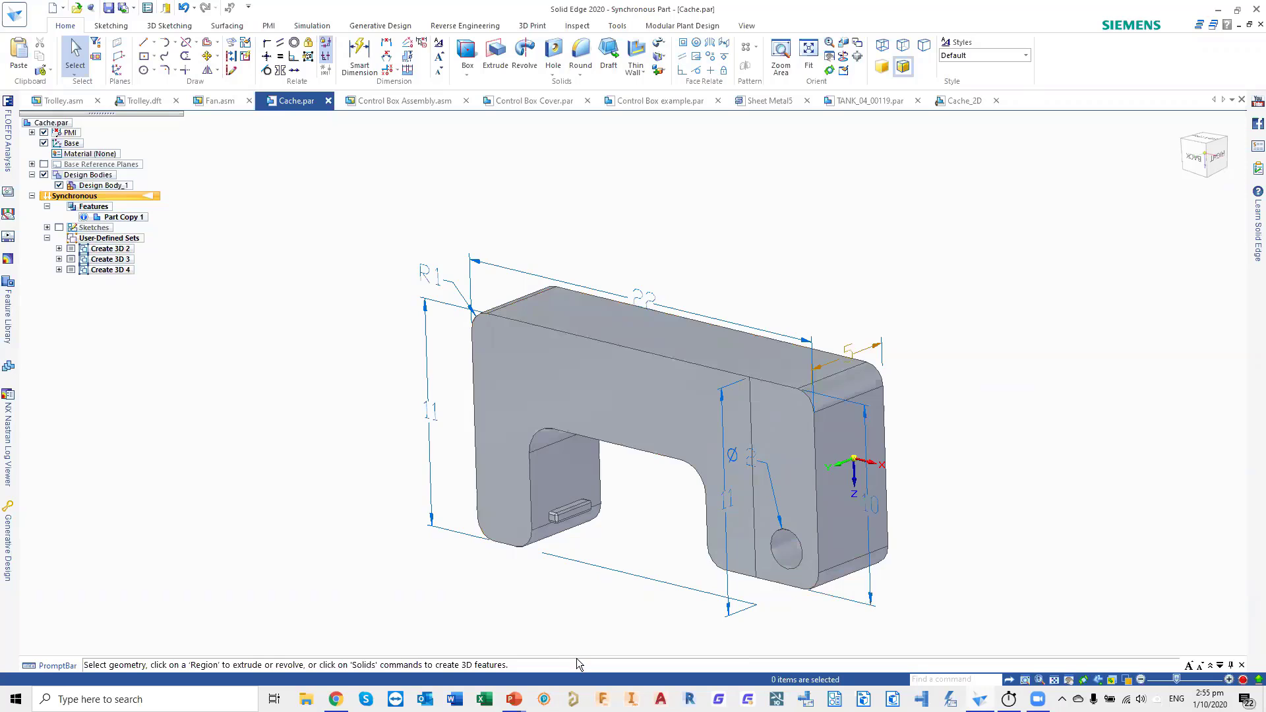
- Switch to the PowerPoint slide show, advance to the Better Design Reuse slide, and return to Solid Edge
{"action": "key", "text": "alt+Tab"}
{"action": "left_click", "coordinate": [367, 413]}
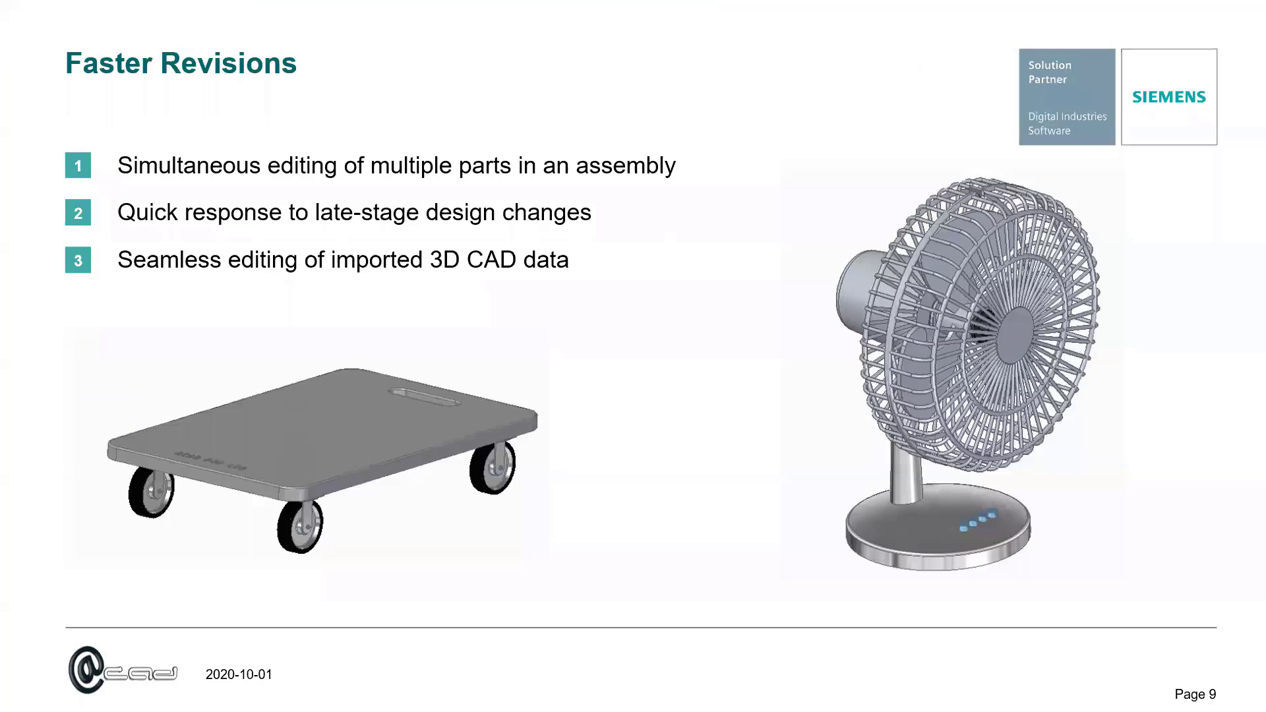
{"action": "key", "text": "Right"}
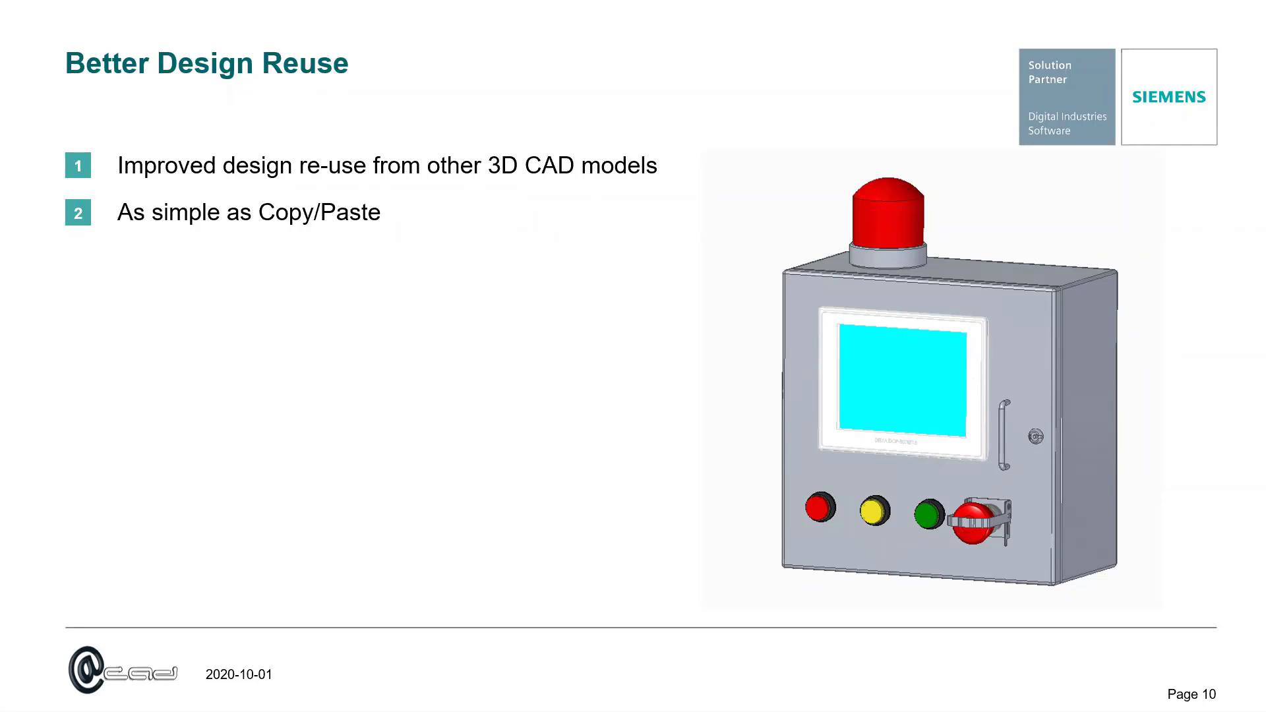
{"action": "key", "text": "alt+Tab"}
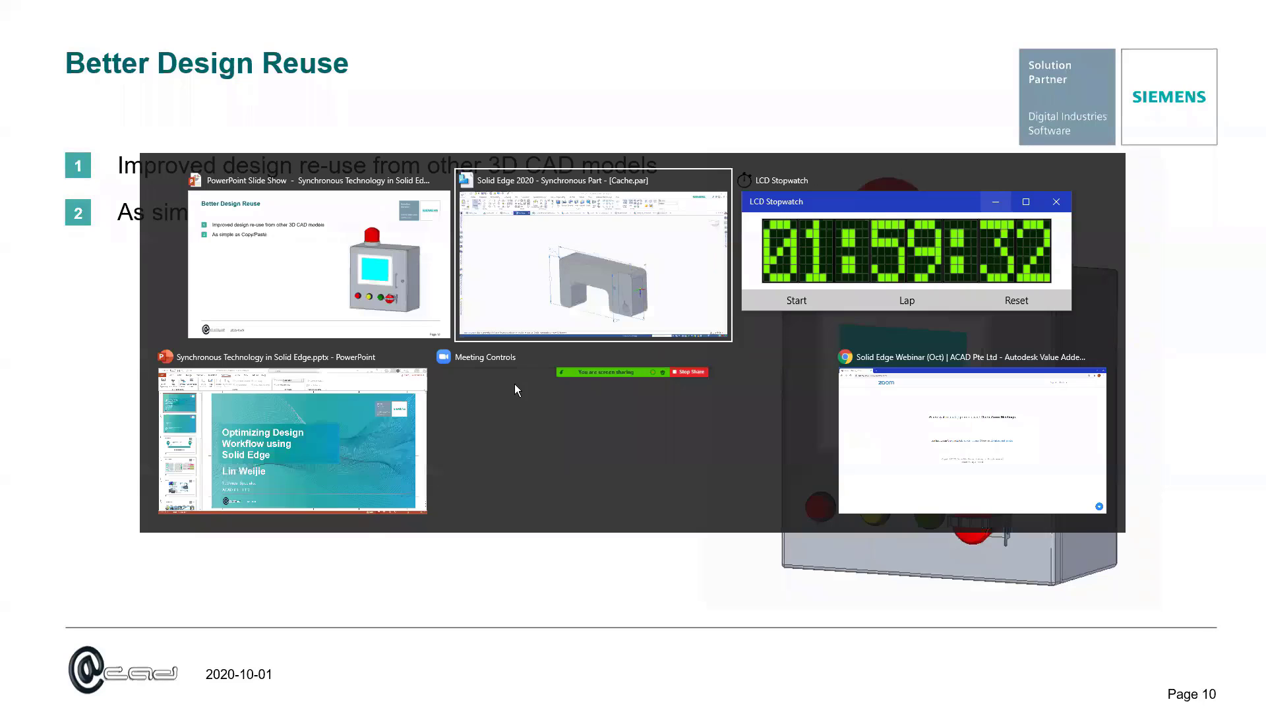
{"action": "left_click", "coordinate": [579, 277]}
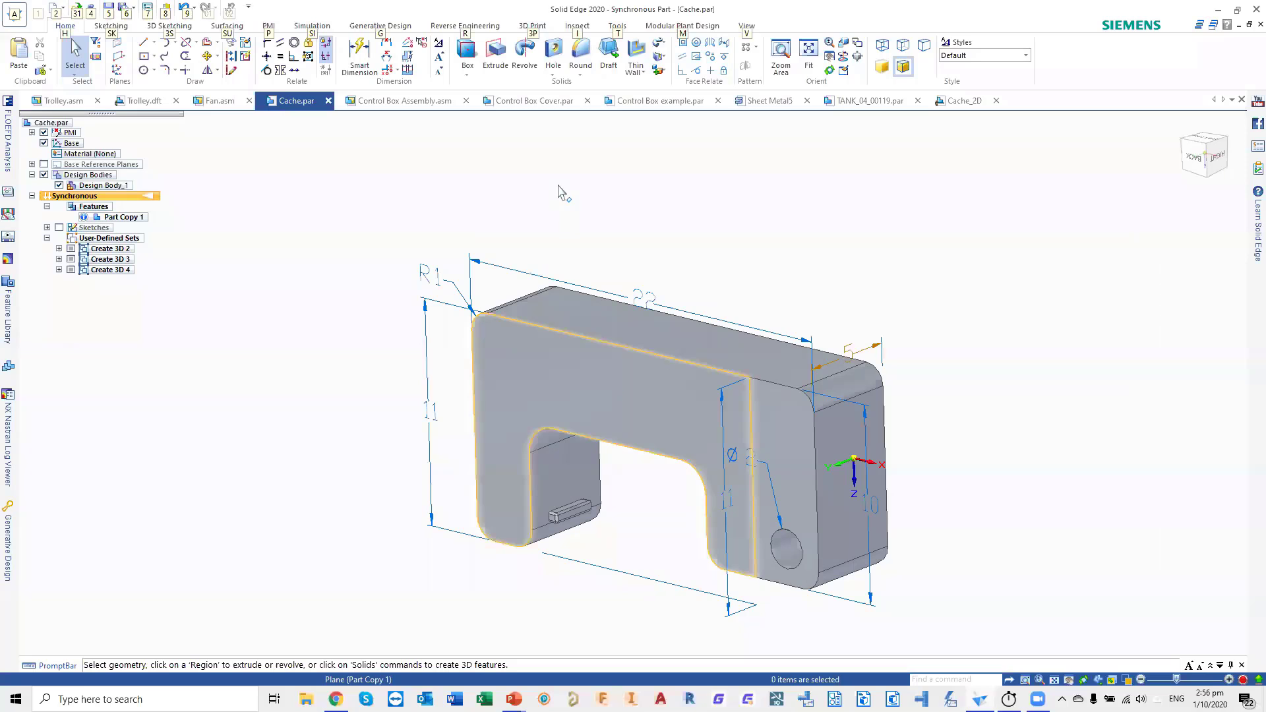
- Open the Control Box example.par document and select all faces of the door handle and lock in the left view
{"action": "left_click", "coordinate": [677, 102]}
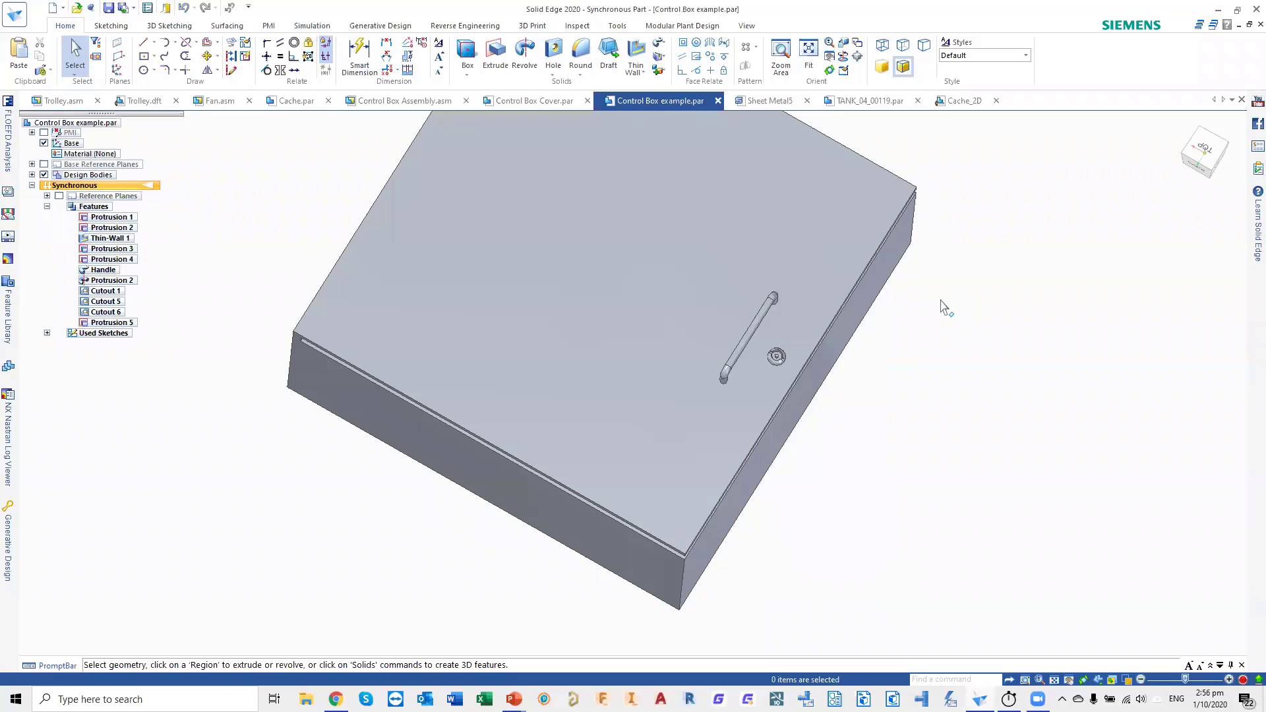
{"action": "middle_click_drag", "start_coordinate": [944, 305], "coordinate": [893, 280]}
{"action": "scroll", "coordinate": [893, 280], "scroll_direction": "up", "scroll_amount": 4}
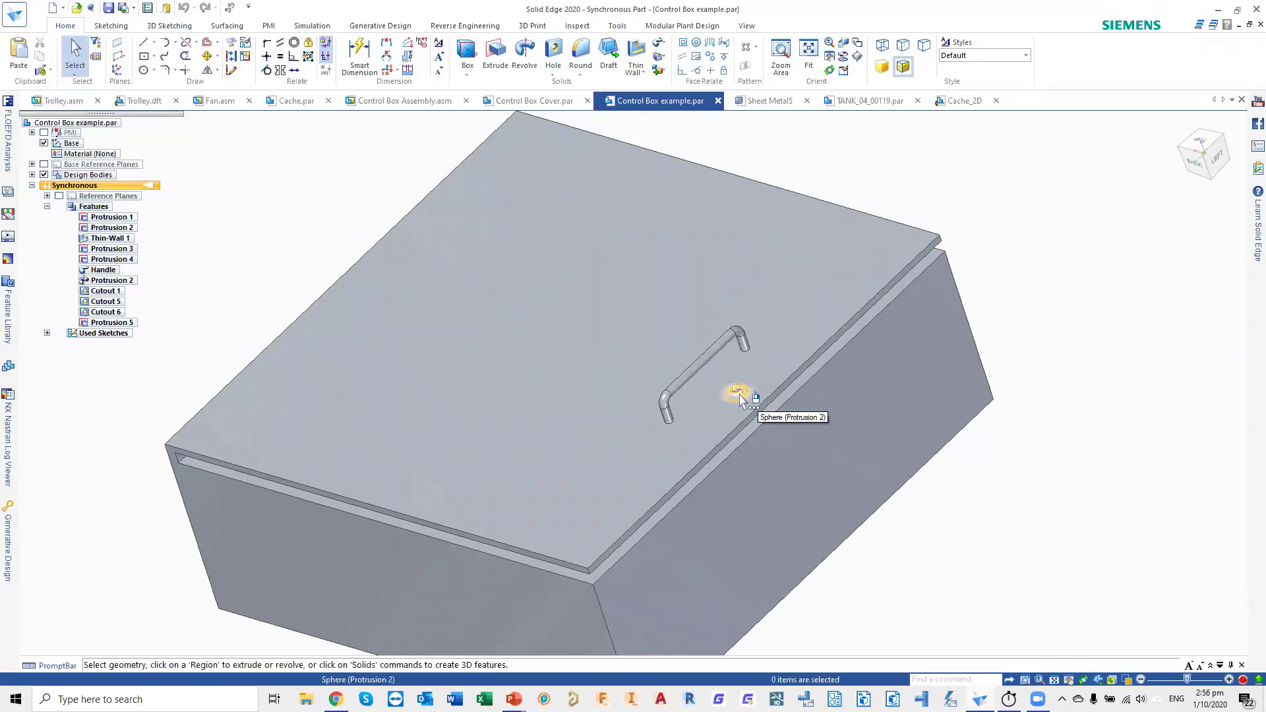
{"action": "left_click", "coordinate": [1216, 161]}
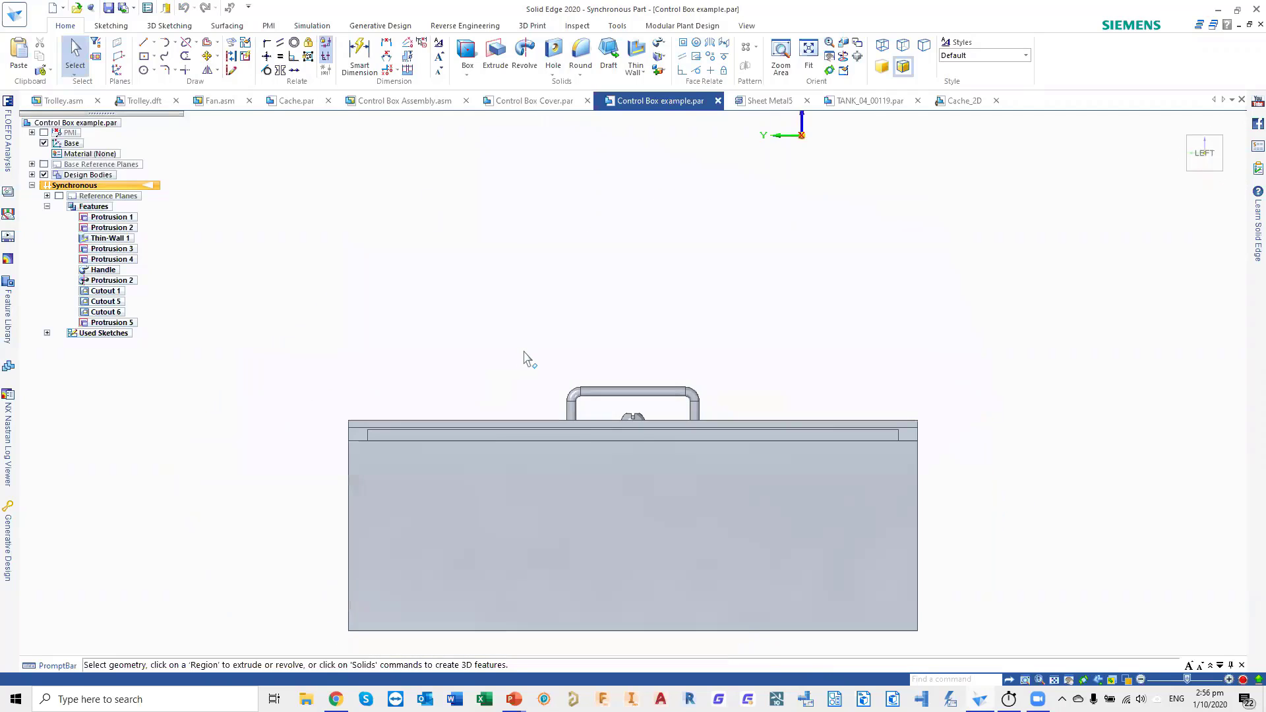
{"action": "scroll", "coordinate": [538, 363], "scroll_direction": "up", "scroll_amount": 3}
{"action": "left_click_drag", "start_coordinate": [540, 368], "coordinate": [833, 457]}
{"action": "mouse_move", "coordinate": [763, 496]}
{"action": "middle_mouse_down"}
{"action": "mouse_move", "coordinate": [813, 490]}
{"action": "mouse_move", "coordinate": [831, 550]}
{"action": "middle_mouse_up"}
{"action": "scroll", "coordinate": [652, 531], "scroll_direction": "up", "scroll_amount": 3}
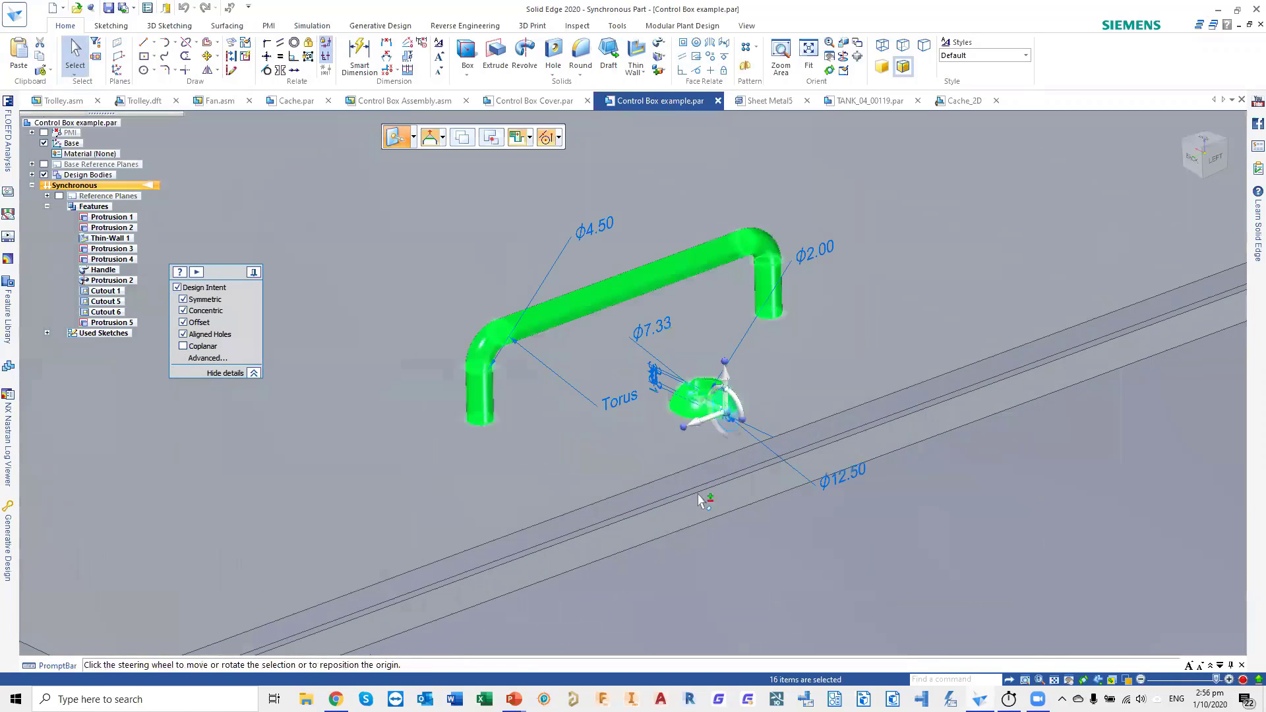
- Reposition the steering wheel to the base of the handle's leg and copy the selected handle and lock
{"action": "left_click", "coordinate": [725, 415]}
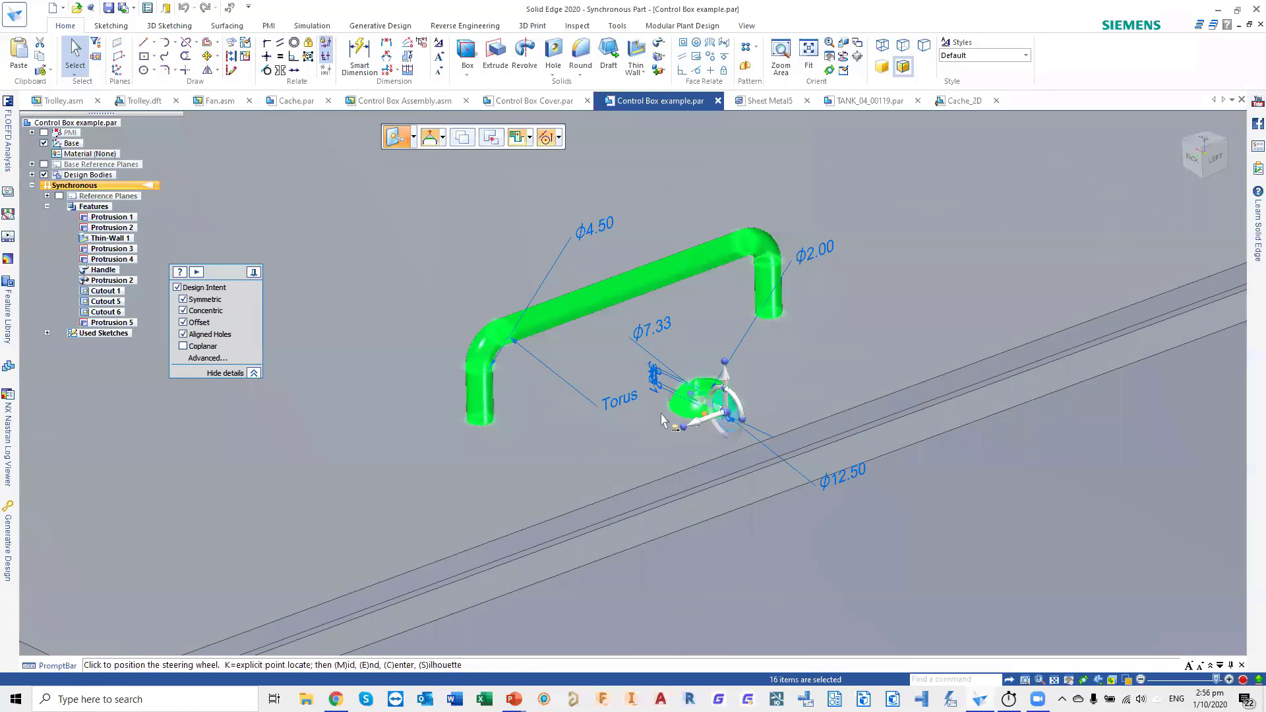
{"action": "left_click", "coordinate": [486, 418]}
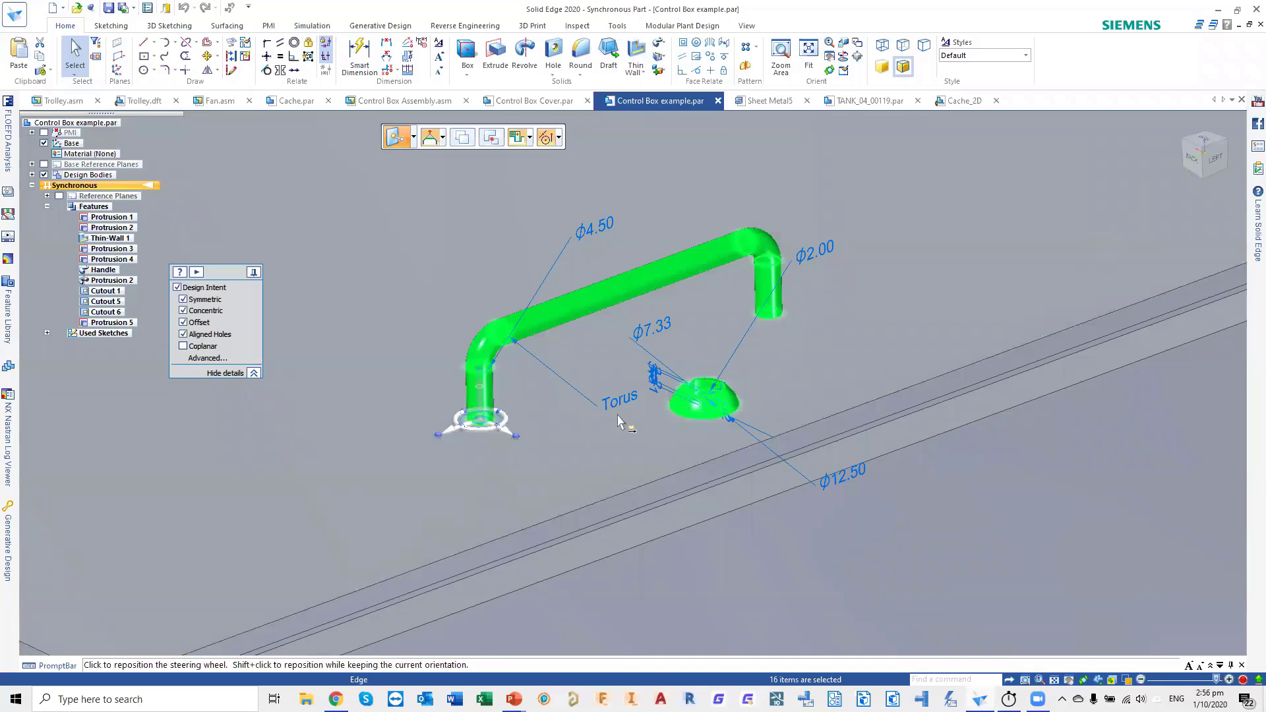
{"action": "left_click", "coordinate": [921, 418]}
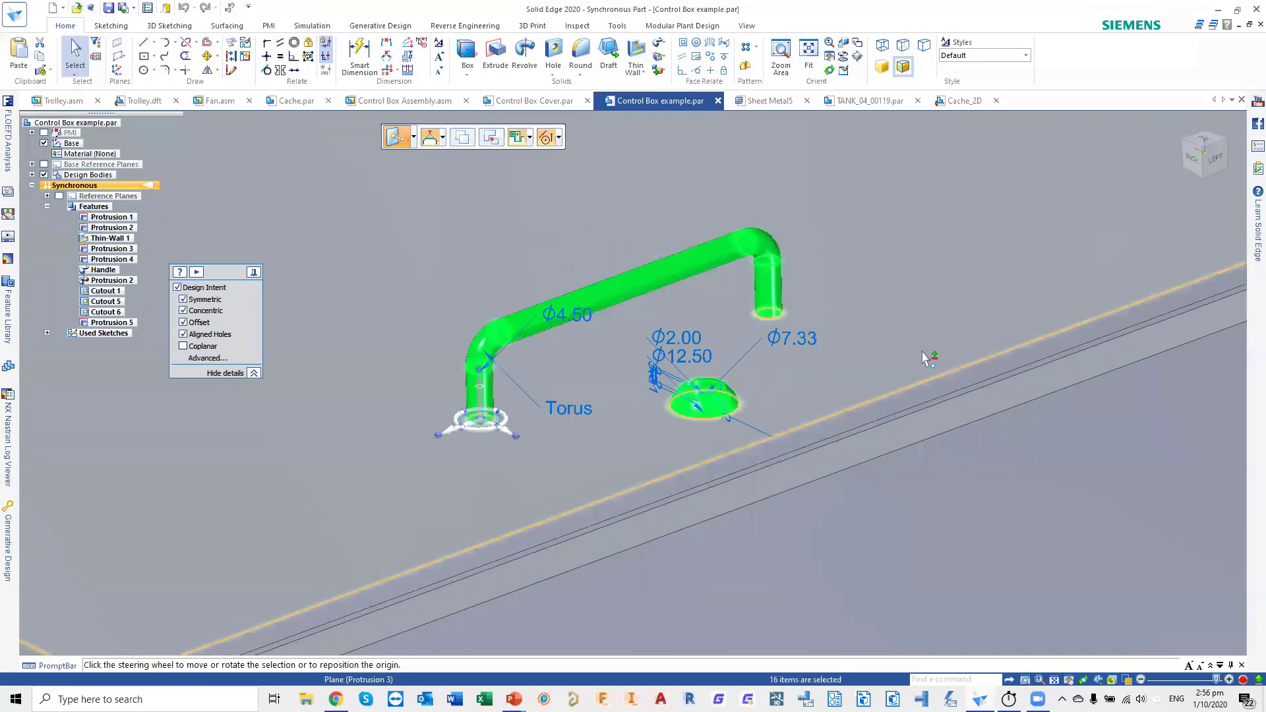
- Switch to Control Box Cover.par and paste the handle and lock onto the cover's front face beside the screen cutout
{"action": "left_click", "coordinate": [534, 101]}
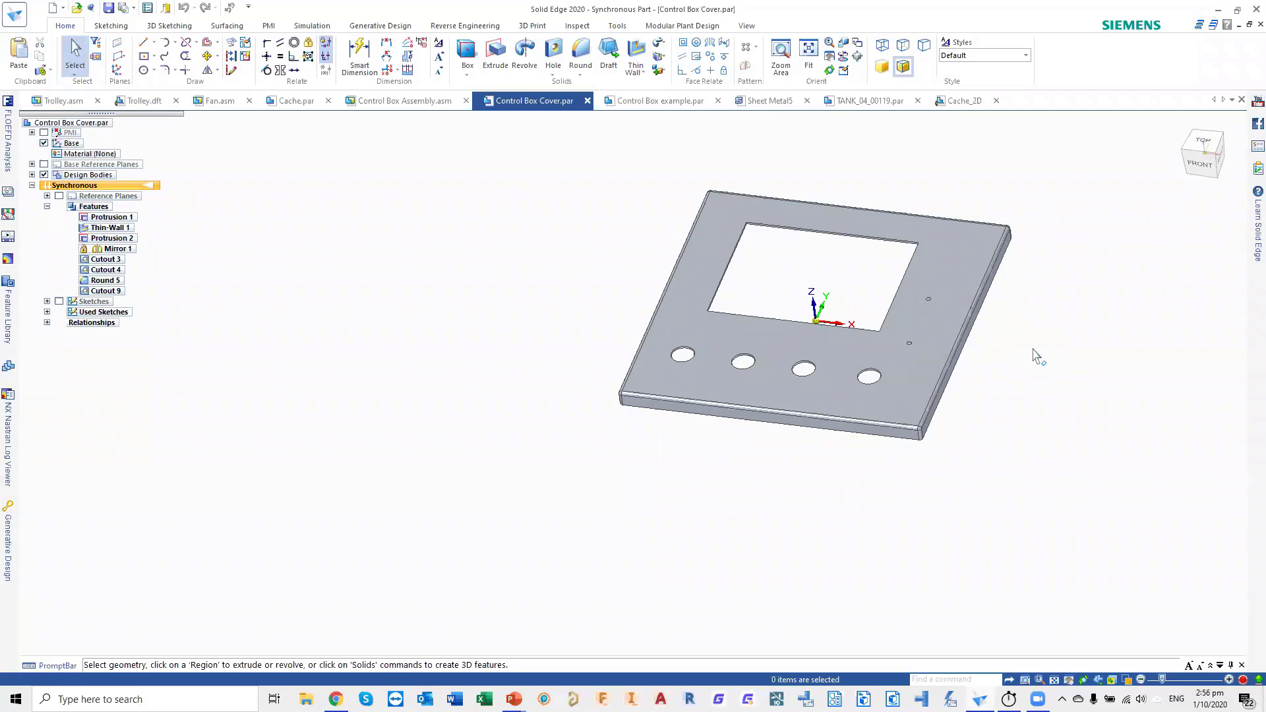
{"action": "middle_click_drag", "start_coordinate": [985, 355], "coordinate": [843, 395], "text": "shift"}
{"action": "key", "text": "ctrl+v"}
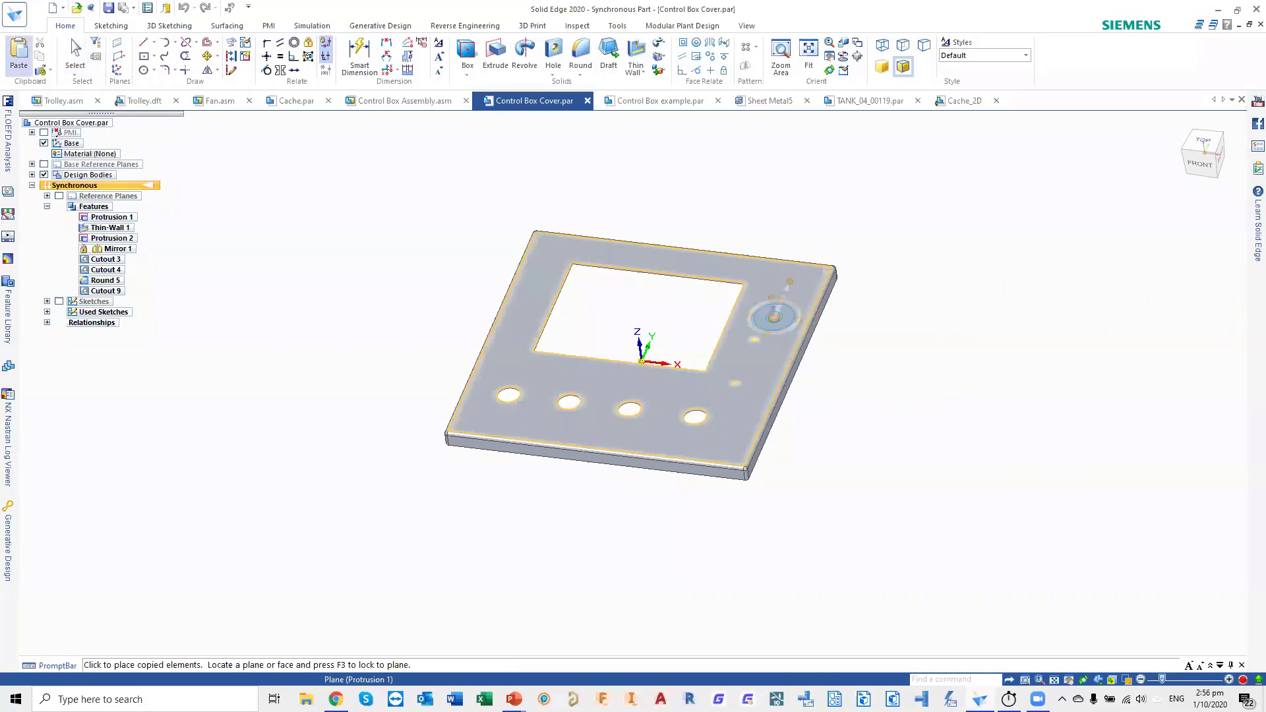
{"action": "scroll", "coordinate": [776, 320], "scroll_direction": "up", "scroll_amount": 3}
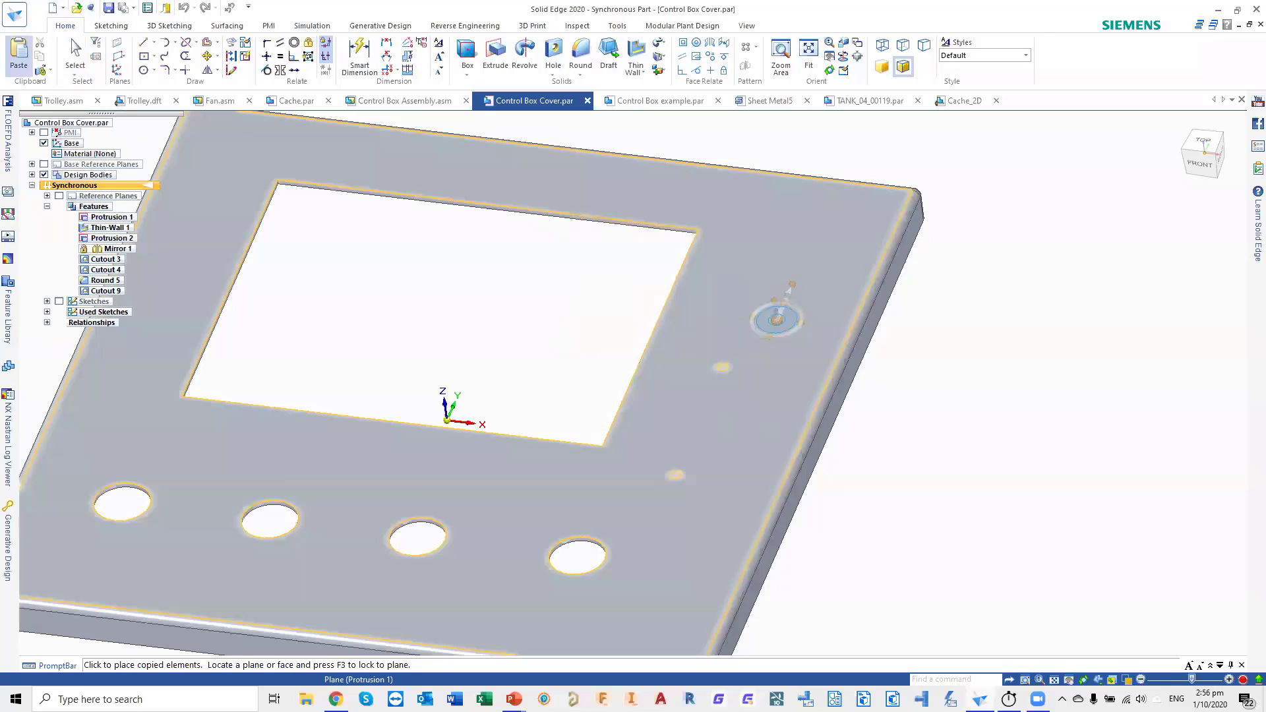
{"action": "left_click", "coordinate": [773, 296]}
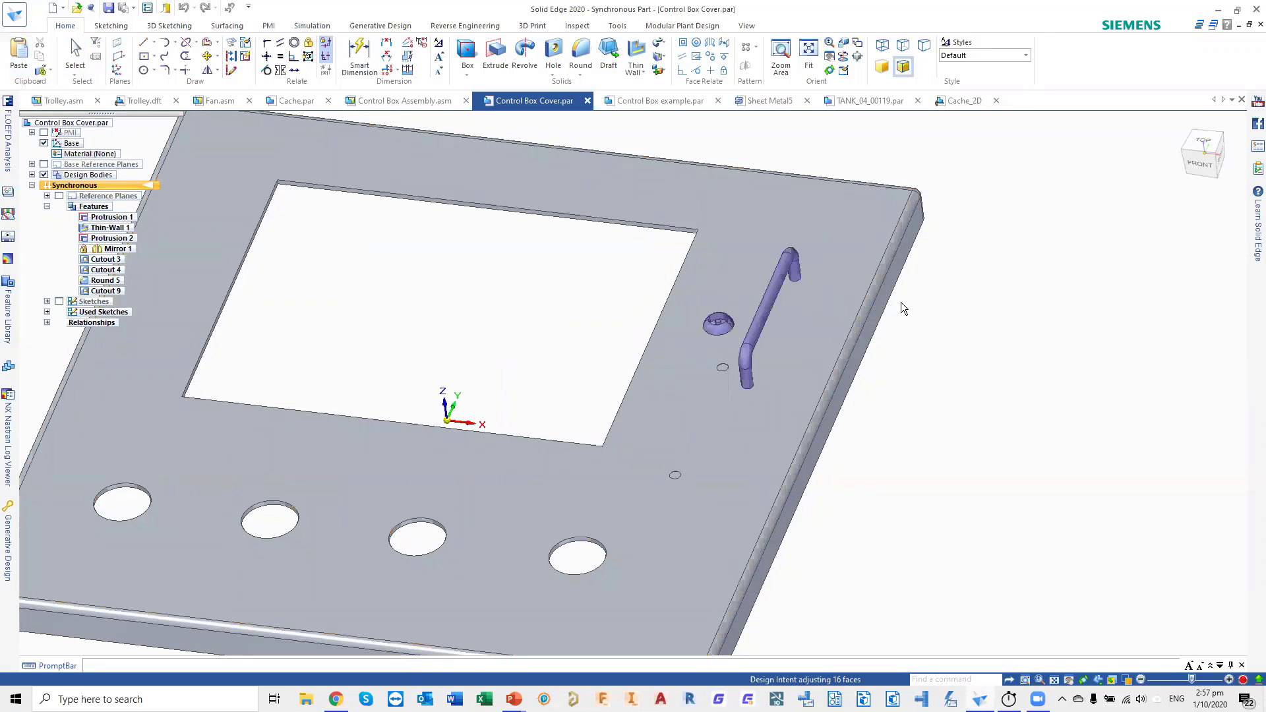
- Rotate the pasted handle and lock 180° and move them so the handle's leg sits on the lower small mounting hole
{"action": "scroll", "coordinate": [818, 283], "scroll_direction": "up", "scroll_amount": 2}
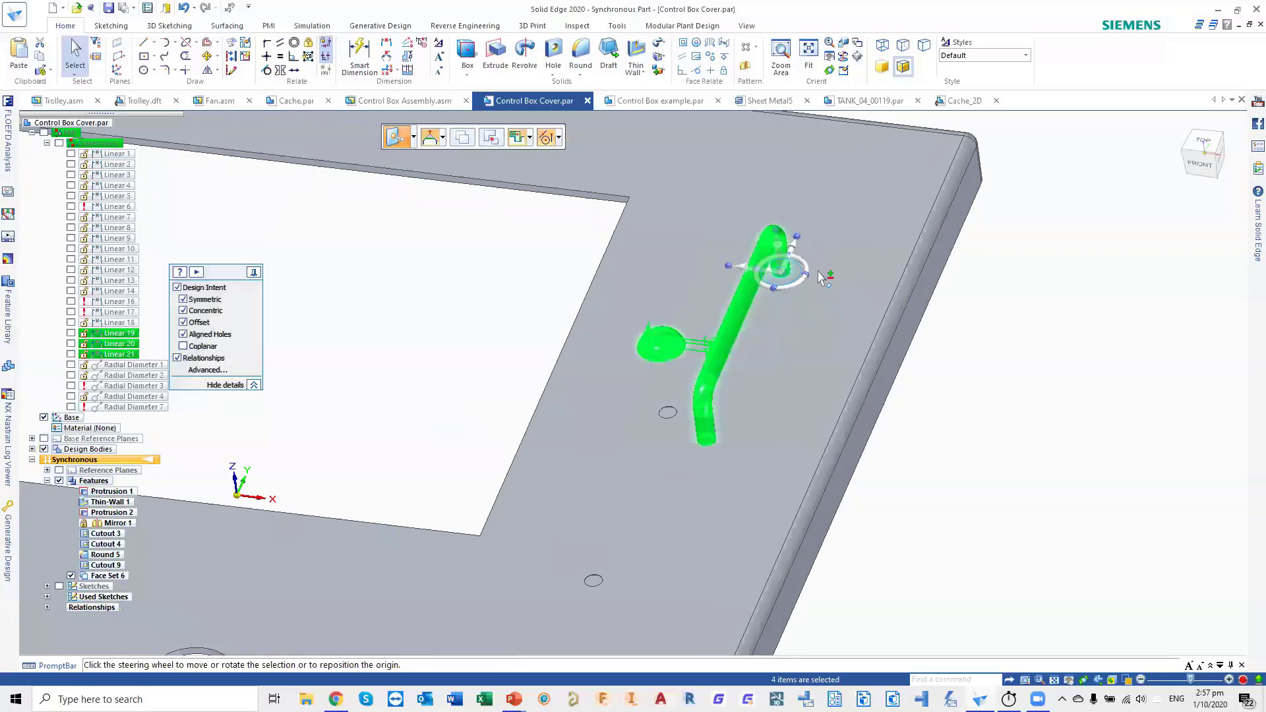
{"action": "left_click", "coordinate": [801, 265]}
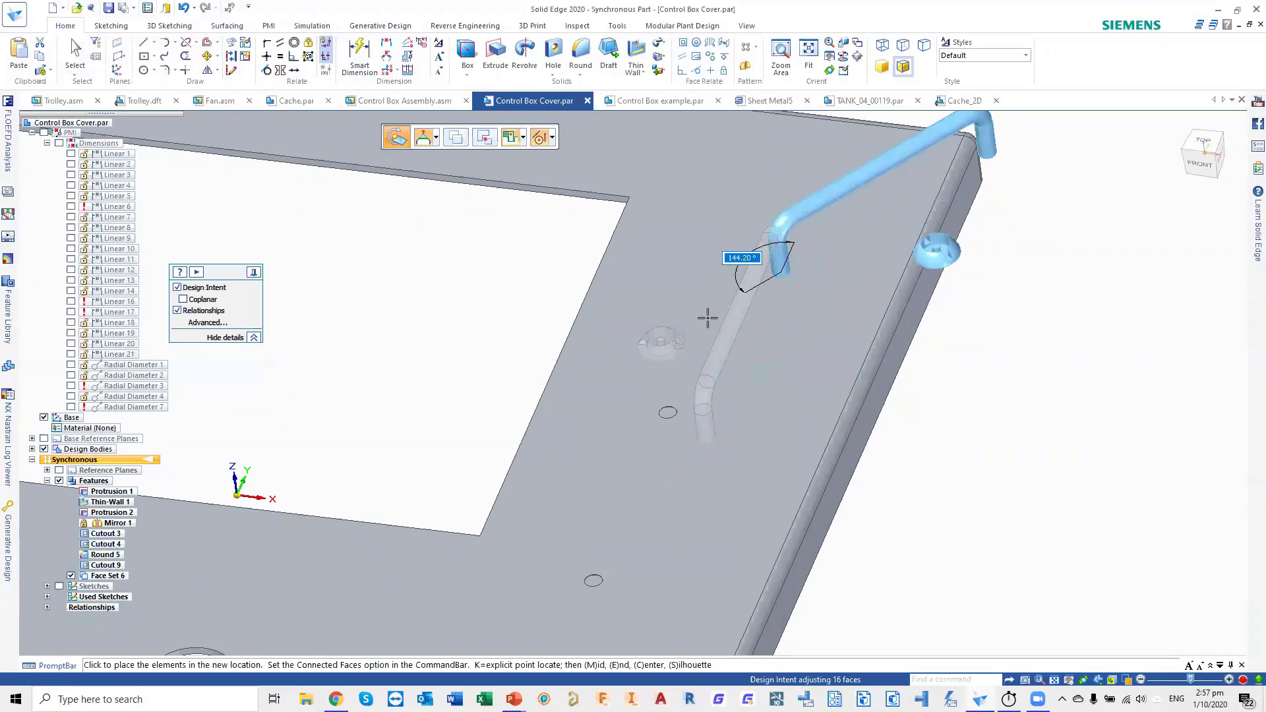
{"action": "type", "text": "1"}
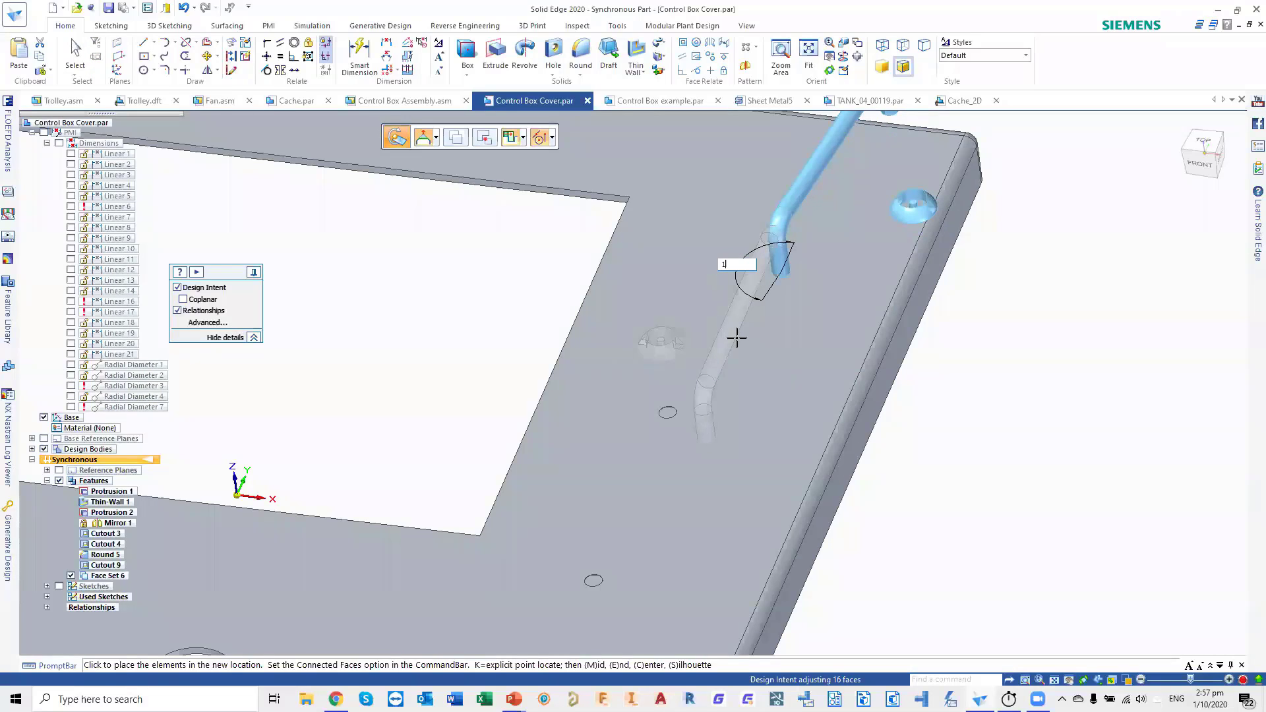
{"action": "type", "text": "80"}
{"action": "key", "text": "Return"}
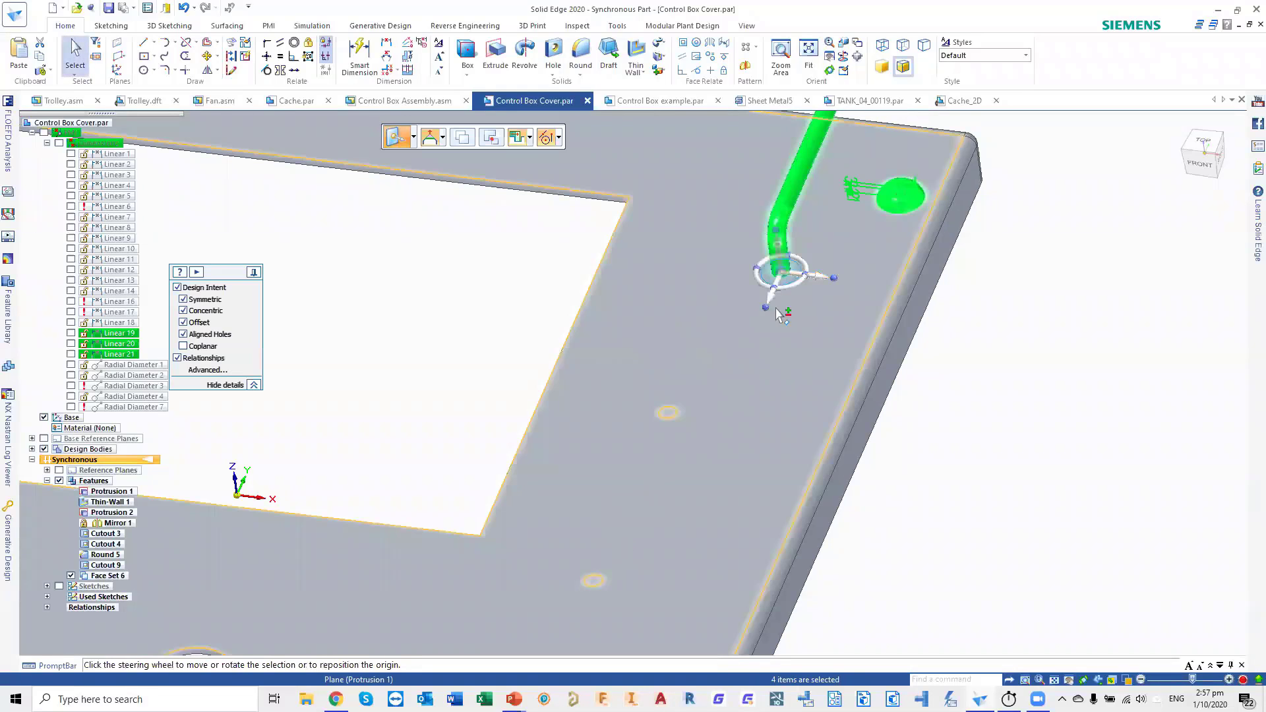
{"action": "left_click", "coordinate": [779, 272]}
{"action": "left_click", "coordinate": [597, 580]}
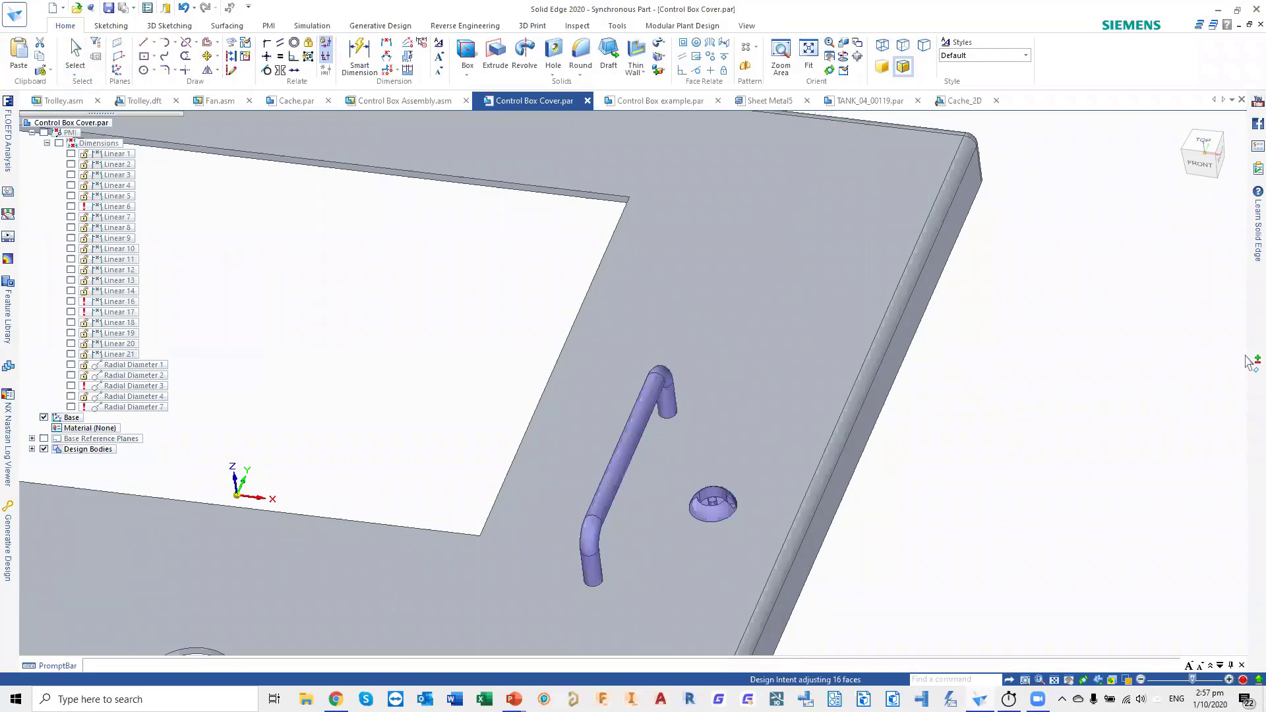
- Attach the detached handle and lock face set, Face Set 6, to the cover's design model
{"action": "left_click", "coordinate": [1002, 414]}
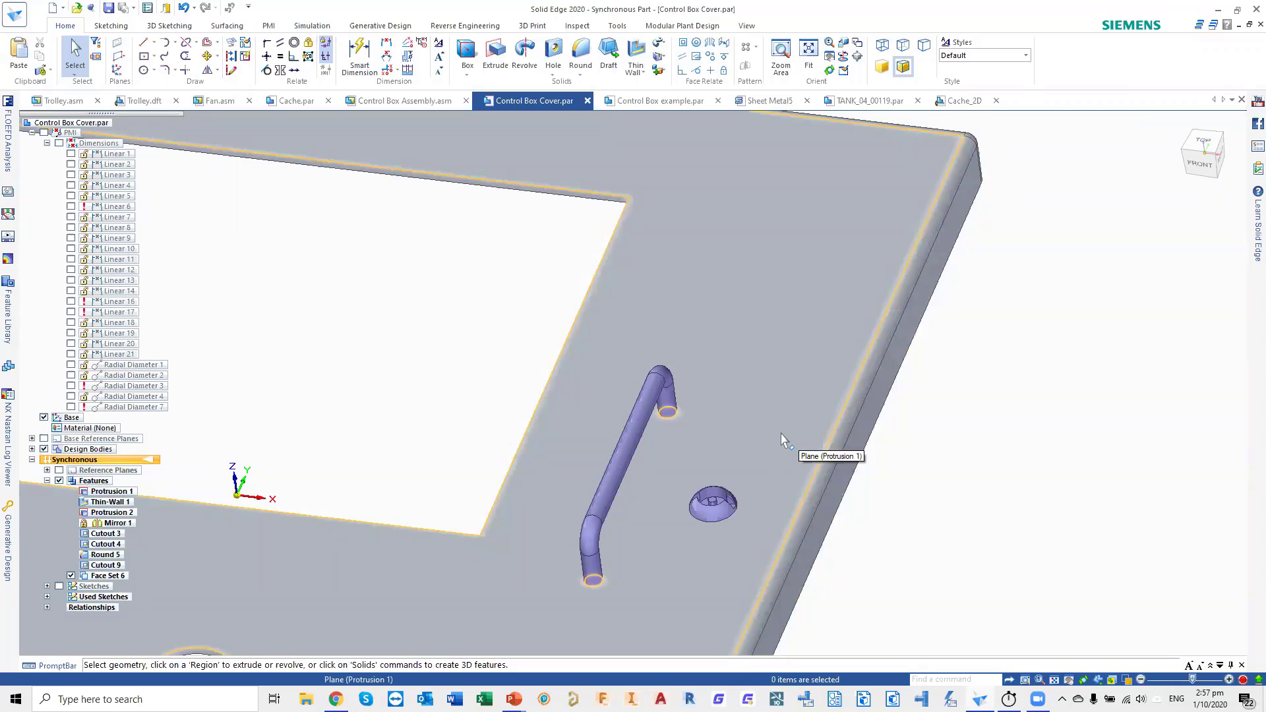
{"action": "scroll", "coordinate": [781, 428], "scroll_direction": "up", "scroll_amount": 1}
{"action": "scroll", "coordinate": [780, 429], "scroll_direction": "down", "scroll_amount": 2}
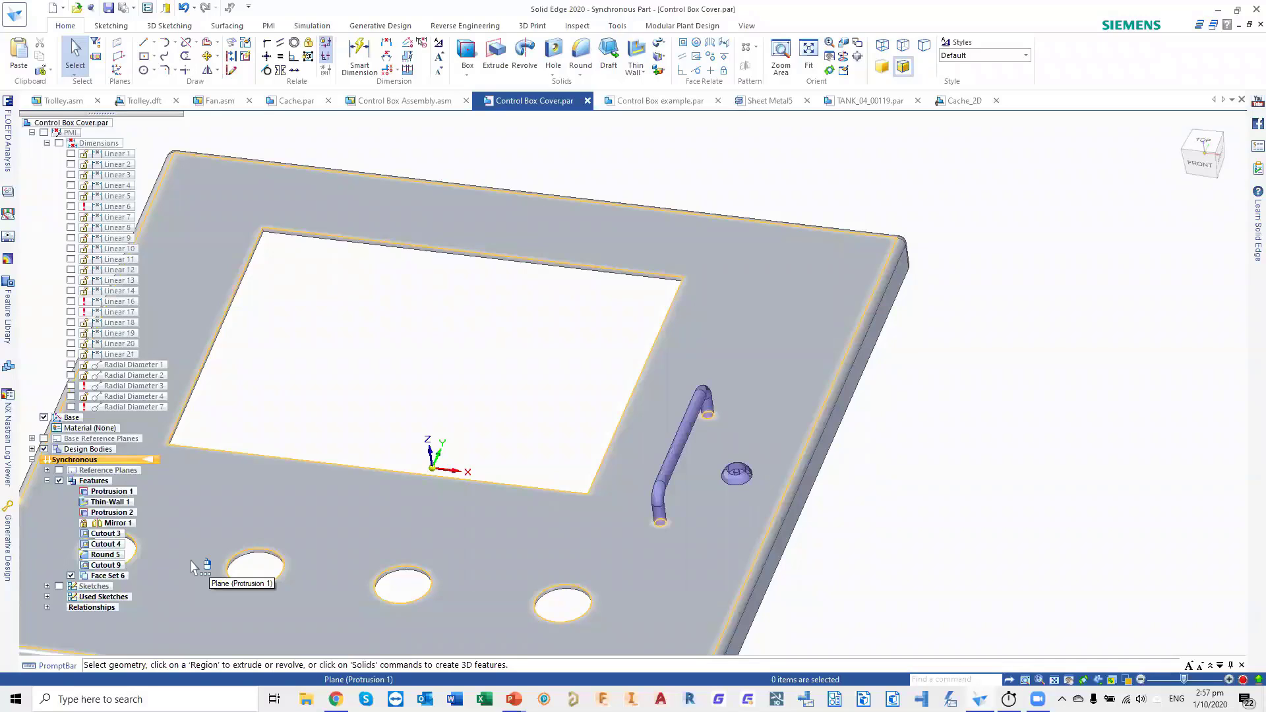
{"action": "left_click", "coordinate": [103, 574]}
{"action": "right_click", "coordinate": [103, 573]}
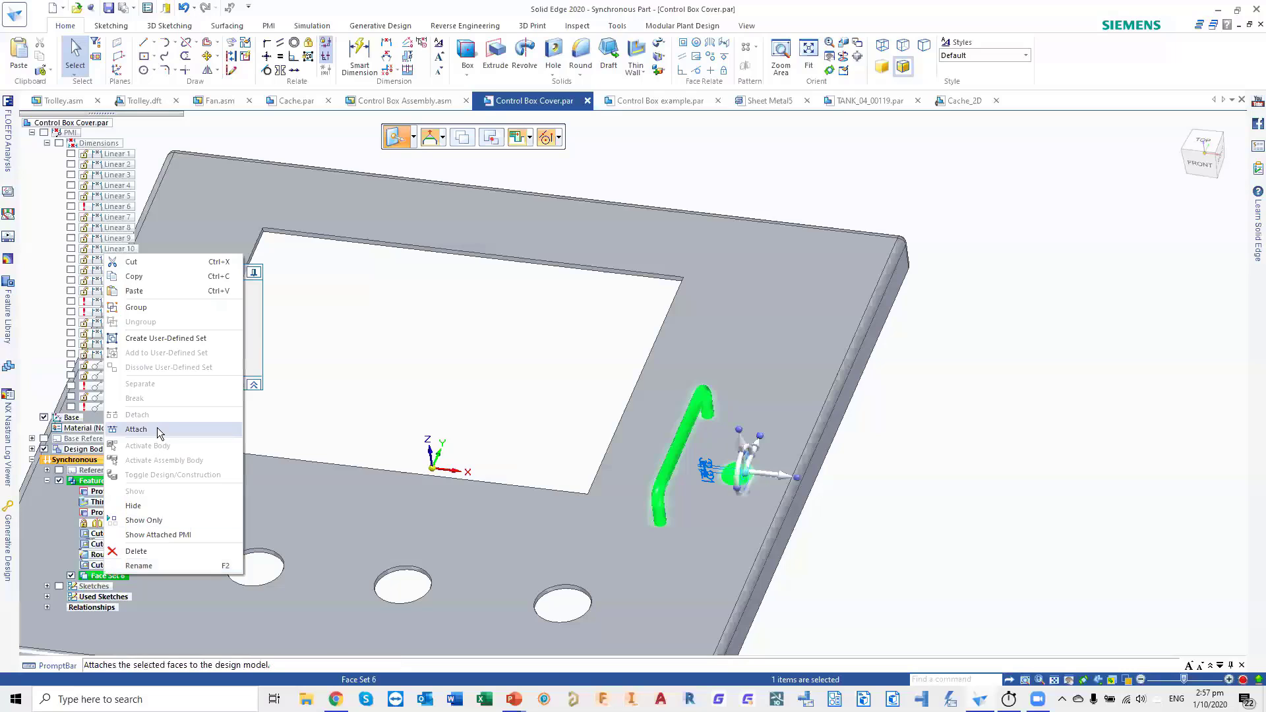
{"action": "left_click", "coordinate": [136, 429]}
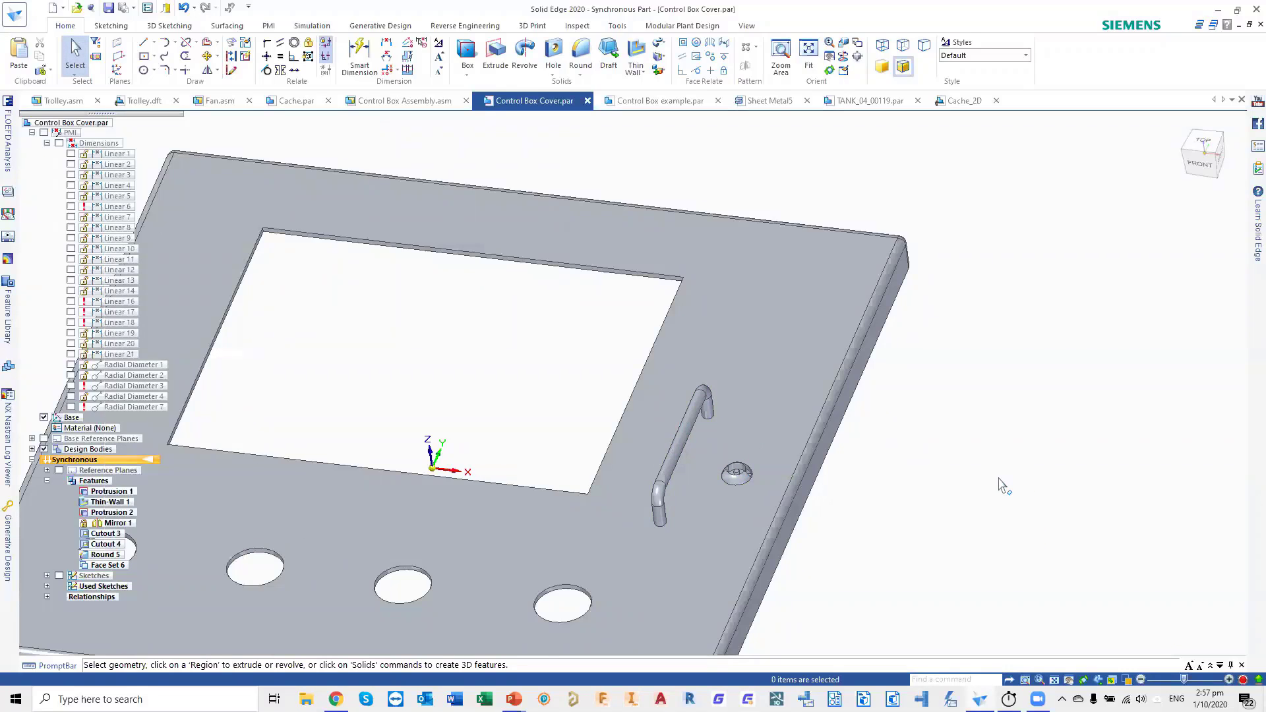
{"action": "scroll", "coordinate": [979, 468], "scroll_direction": "down", "scroll_amount": 4}
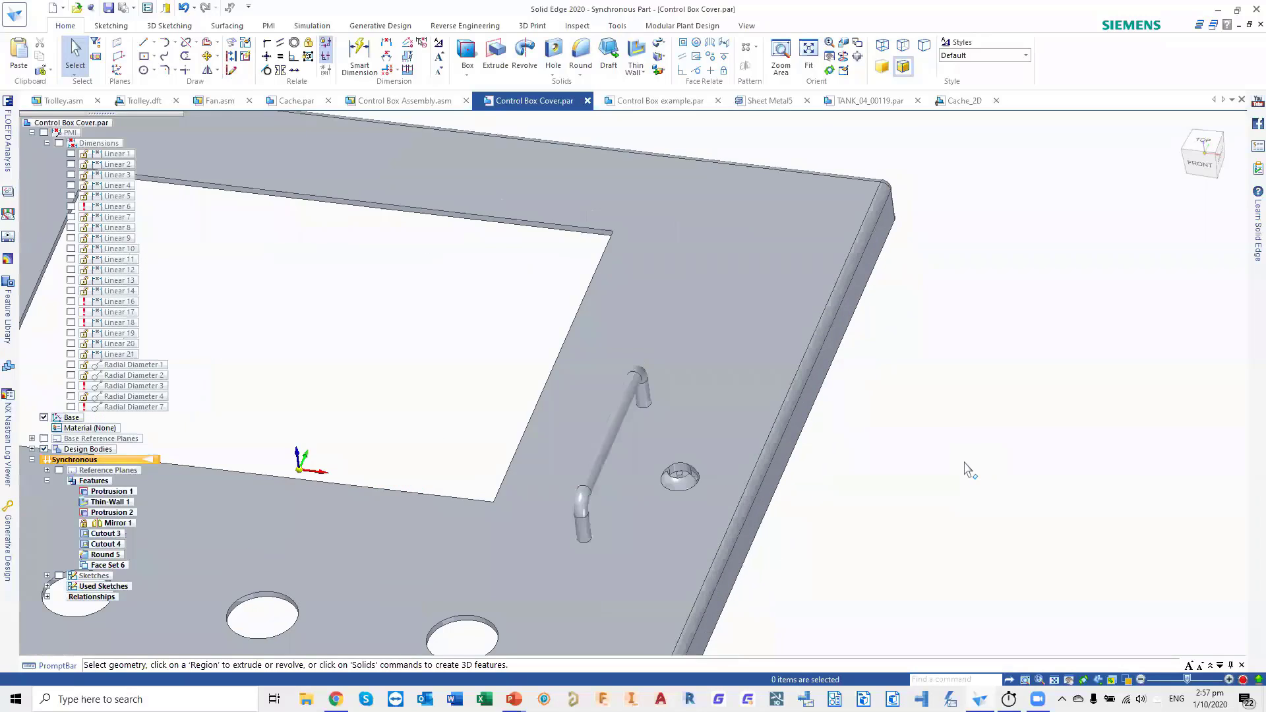
{"action": "middle_click_drag", "start_coordinate": [915, 472], "coordinate": [906, 477]}
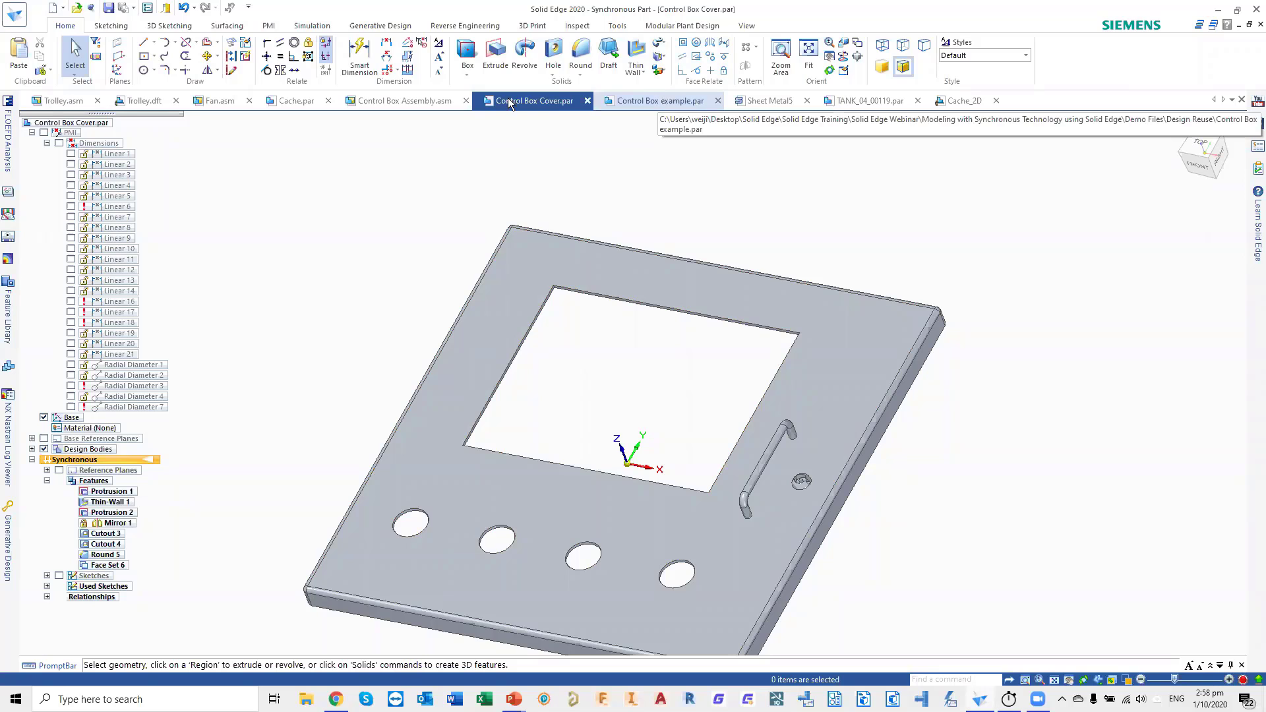
- Switch to Control Box Assembly.asm and inspect the cover with the handle and lock on the assembled box
{"action": "left_click", "coordinate": [394, 99]}
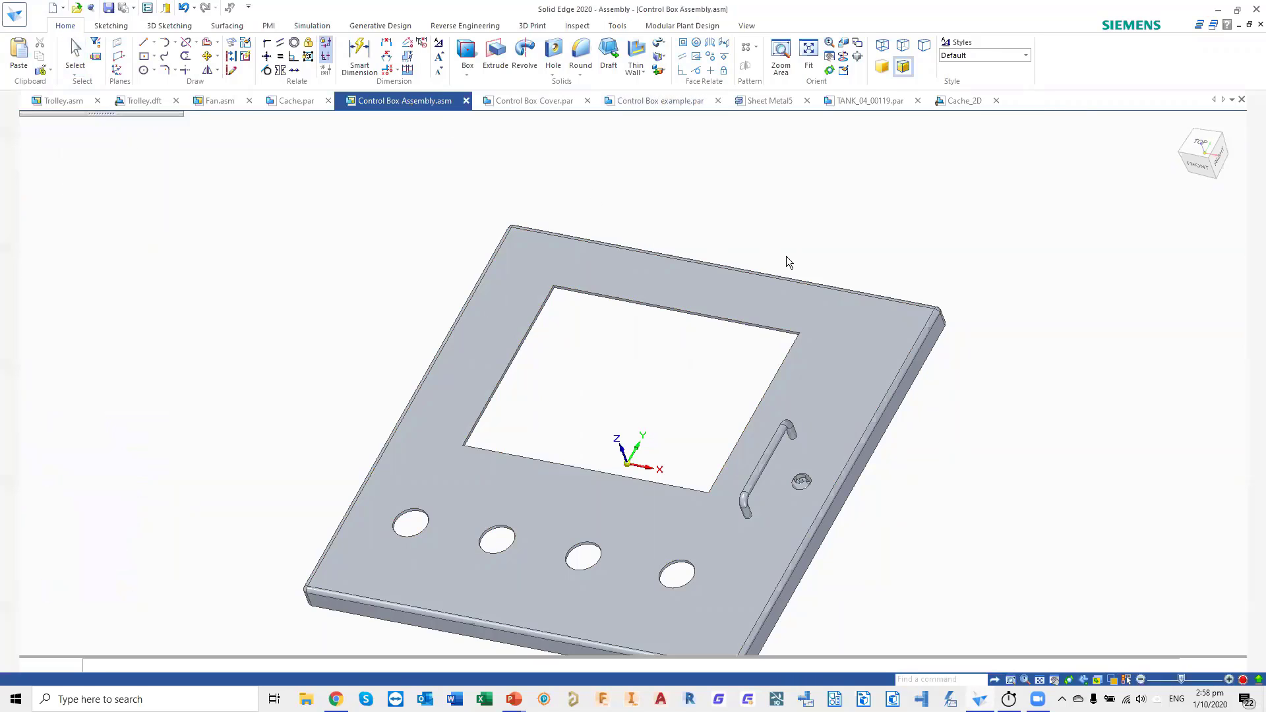
{"action": "middle_click_drag", "start_coordinate": [670, 329], "coordinate": [653, 341]}
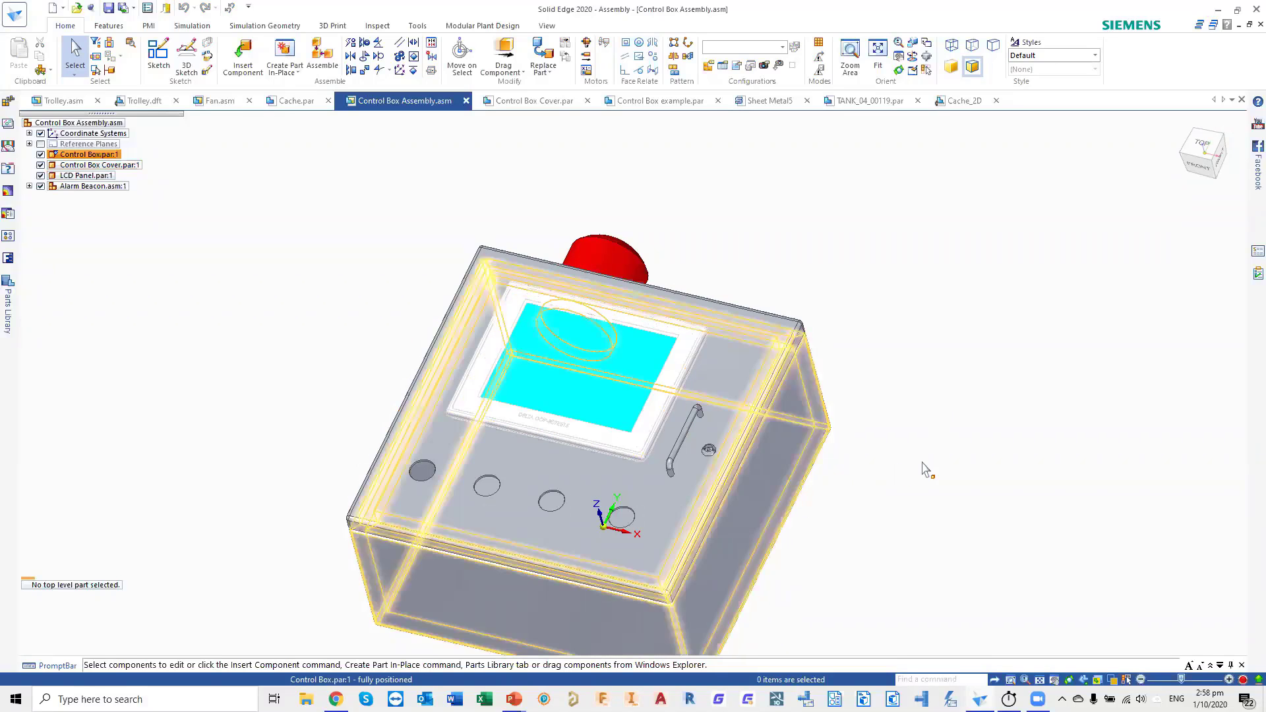
{"action": "middle_click_drag", "start_coordinate": [833, 263], "coordinate": [904, 190], "text": "shift"}
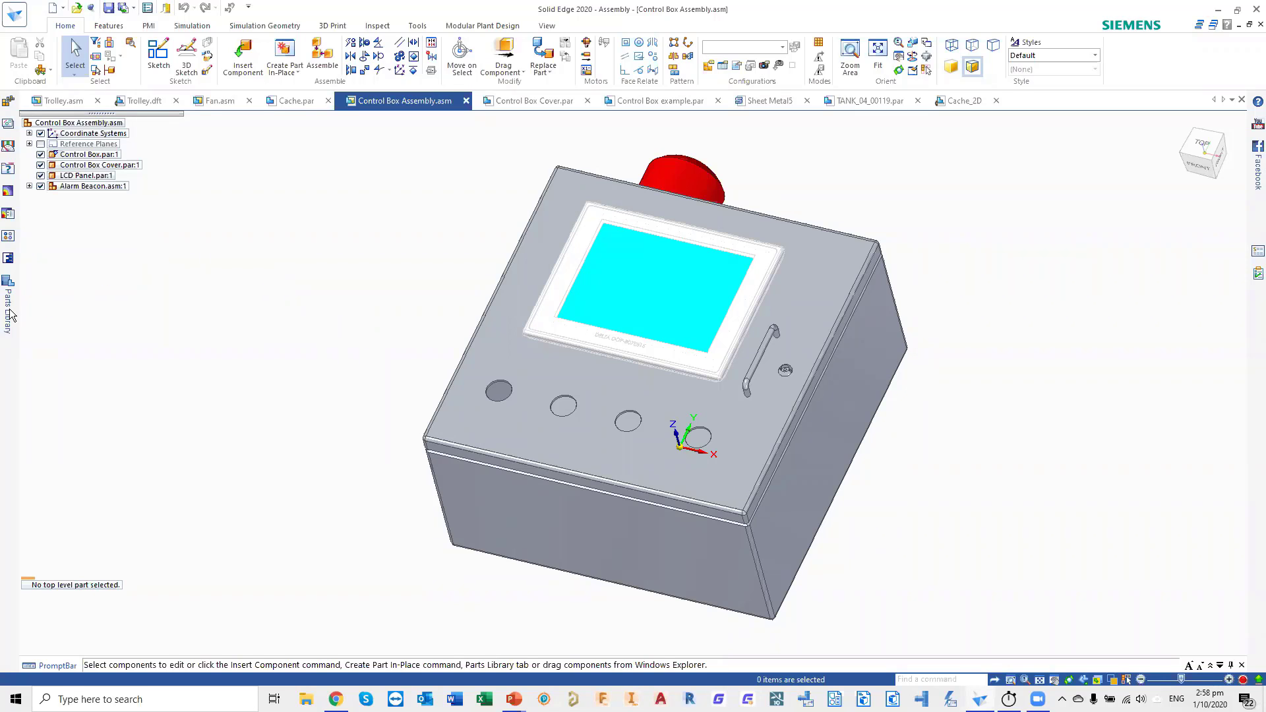
- Insert Push Button (Red).par from the Design Reuse folder of the parts library into the assembly beside the control box
{"action": "mouse_move", "coordinate": [9, 314]}
{"action": "left_click", "coordinate": [107, 129]}
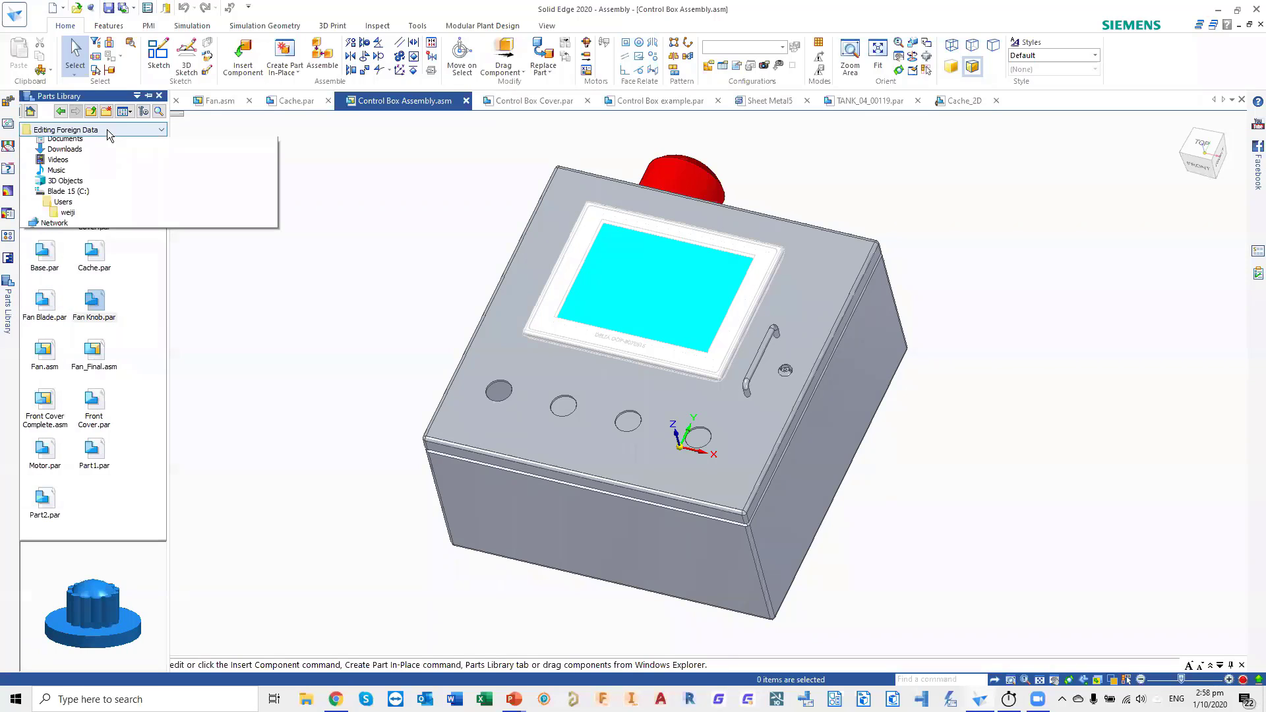
{"action": "left_click", "coordinate": [111, 269]}
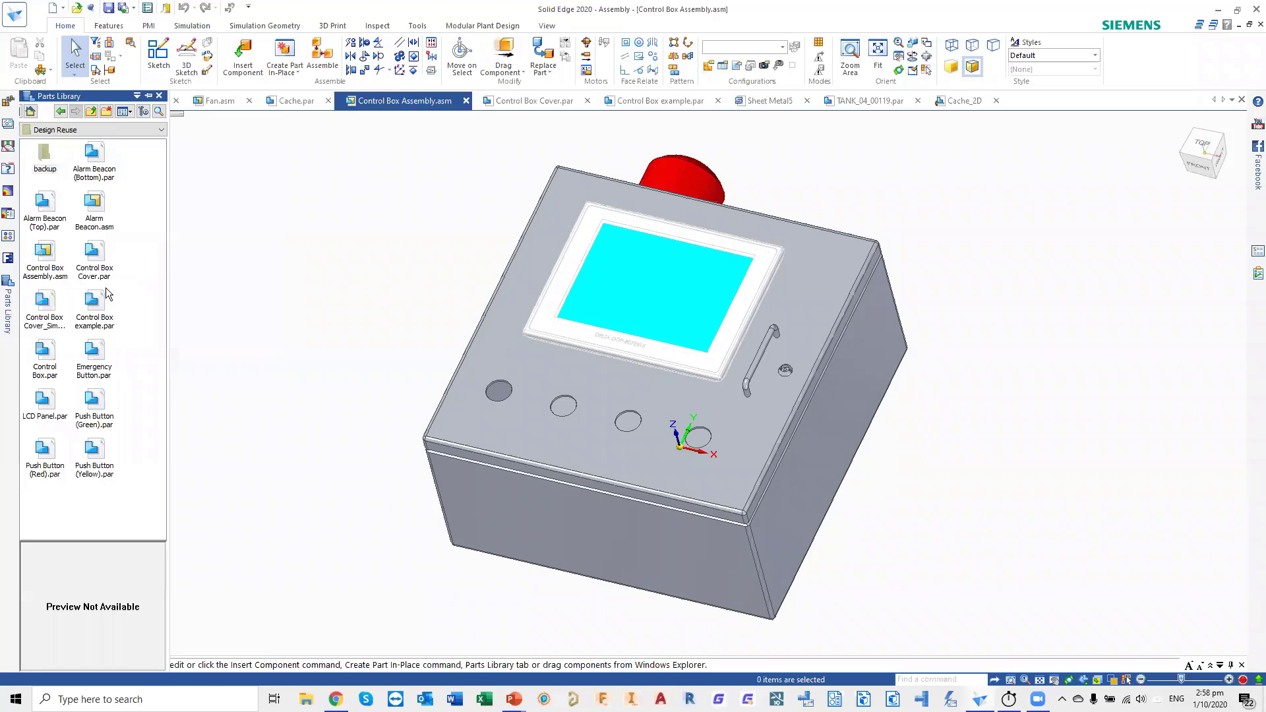
{"action": "left_click_drag", "start_coordinate": [45, 461], "coordinate": [303, 324]}
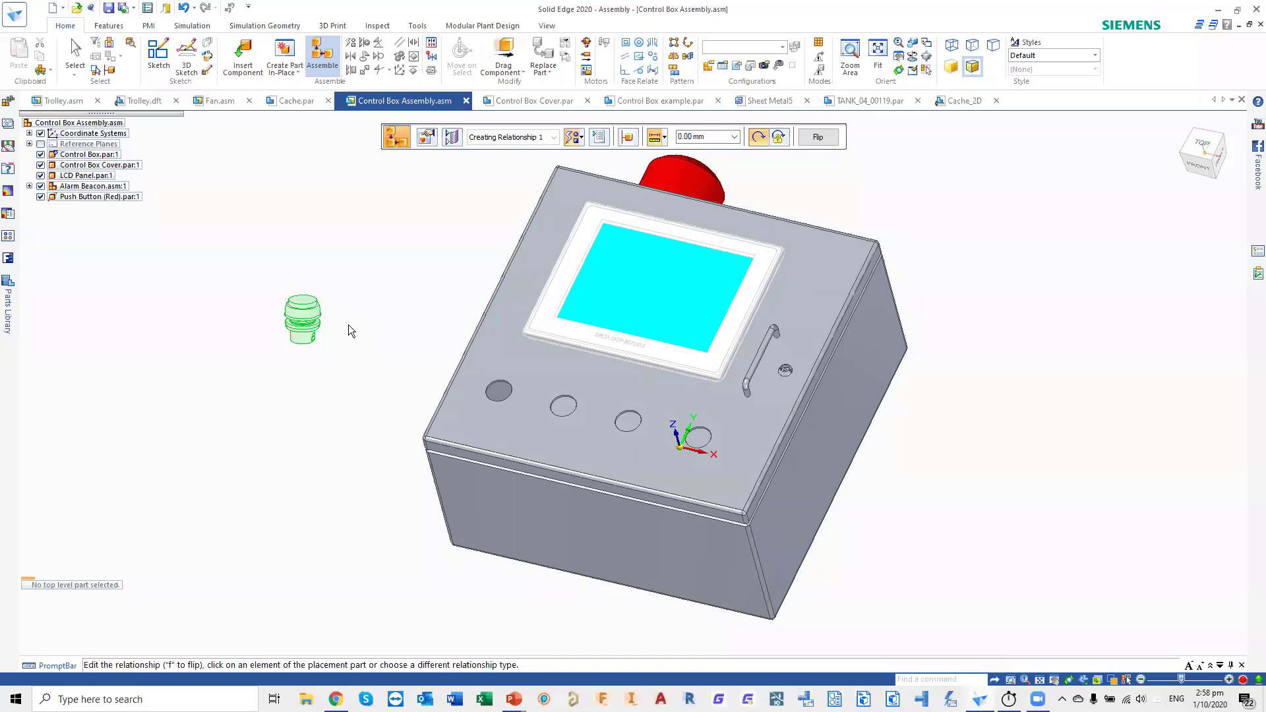
- Mate the red push button's shoulder face to the cover's front face and axially align it with the leftmost round hole
{"action": "scroll", "coordinate": [305, 303], "scroll_direction": "up", "scroll_amount": 3}
{"action": "scroll", "coordinate": [305, 302], "scroll_direction": "down", "scroll_amount": 4}
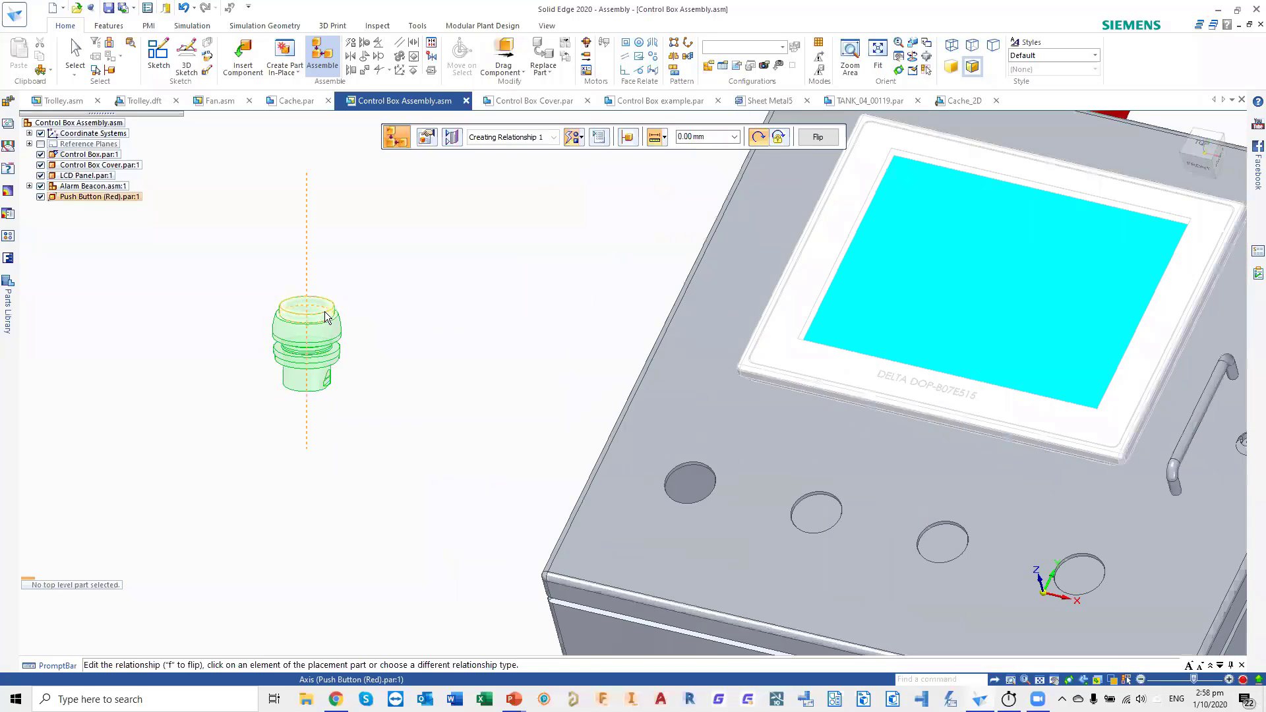
{"action": "middle_click_drag", "start_coordinate": [305, 303], "coordinate": [348, 225]}
{"action": "scroll", "coordinate": [347, 267], "scroll_direction": "up", "scroll_amount": 2}
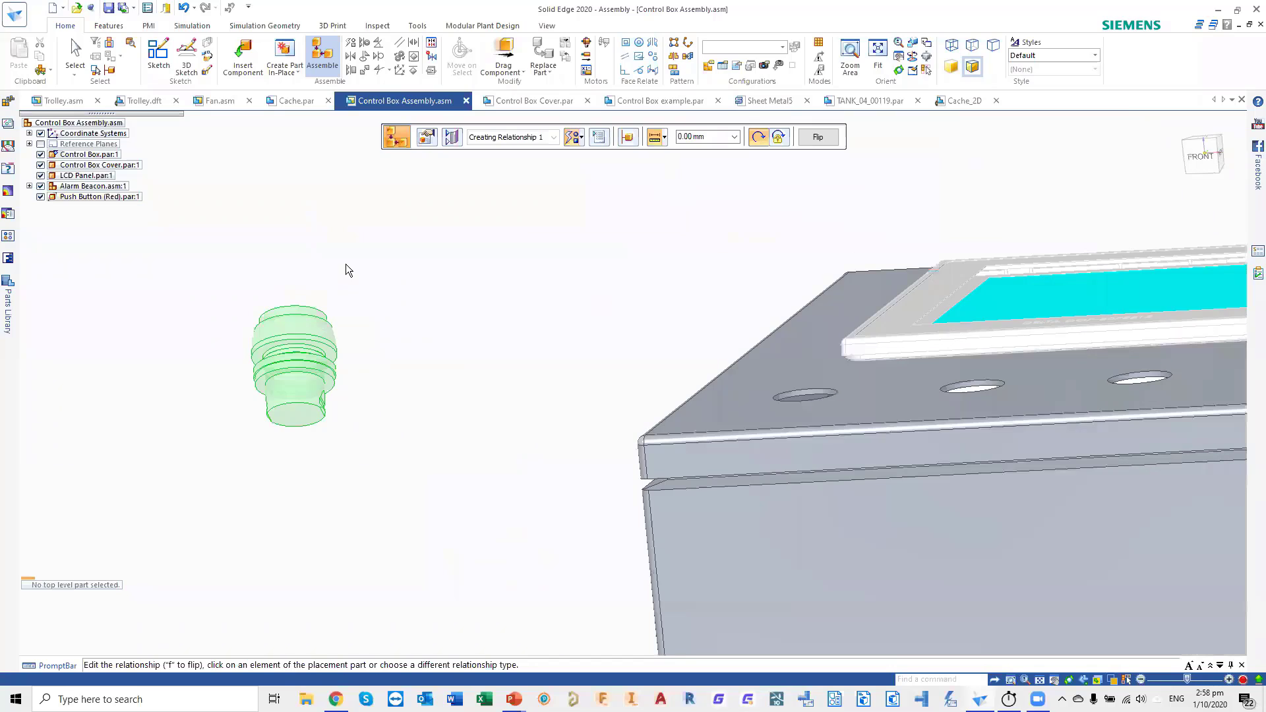
{"action": "left_click", "coordinate": [329, 356]}
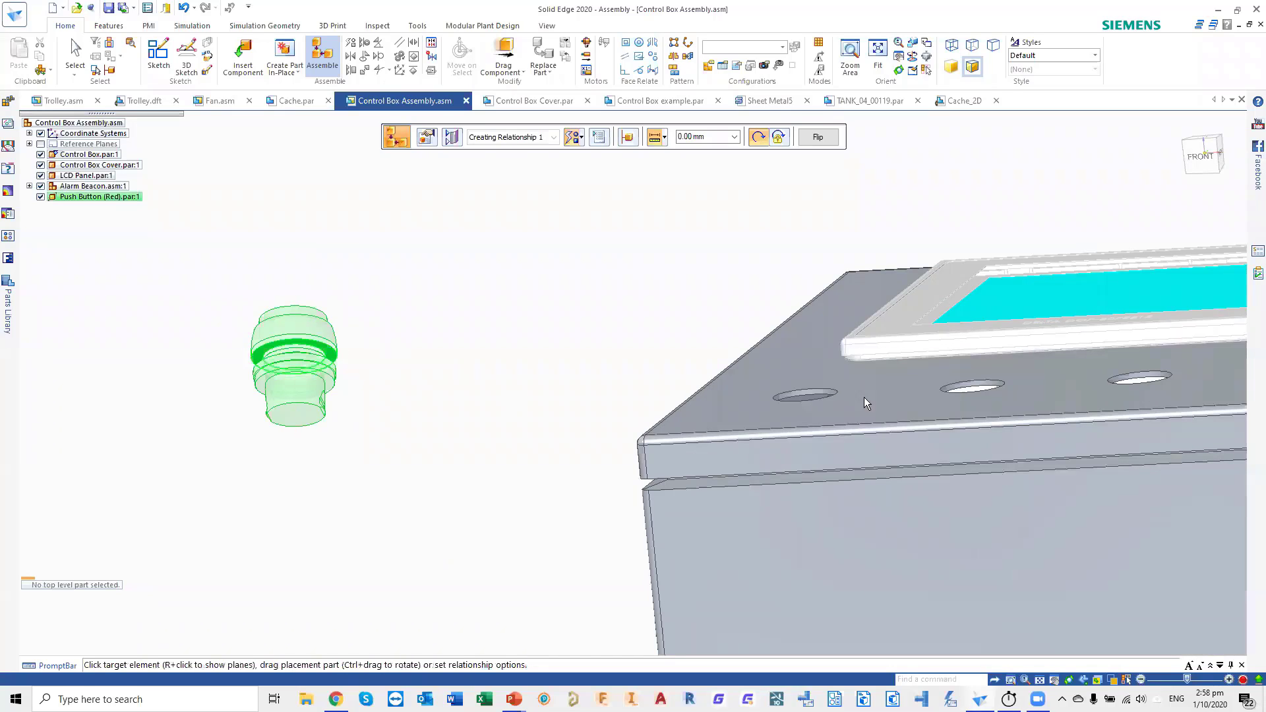
{"action": "middle_click_drag", "start_coordinate": [988, 424], "coordinate": [916, 380]}
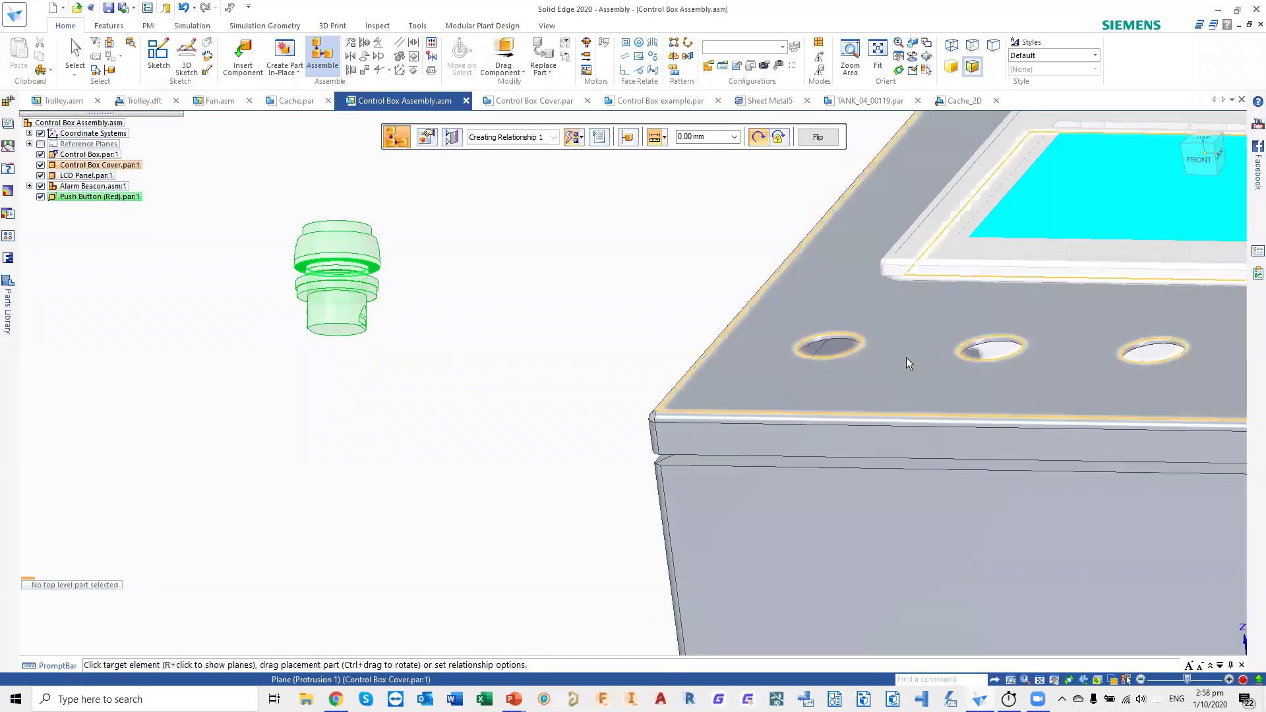
{"action": "left_click", "coordinate": [906, 358]}
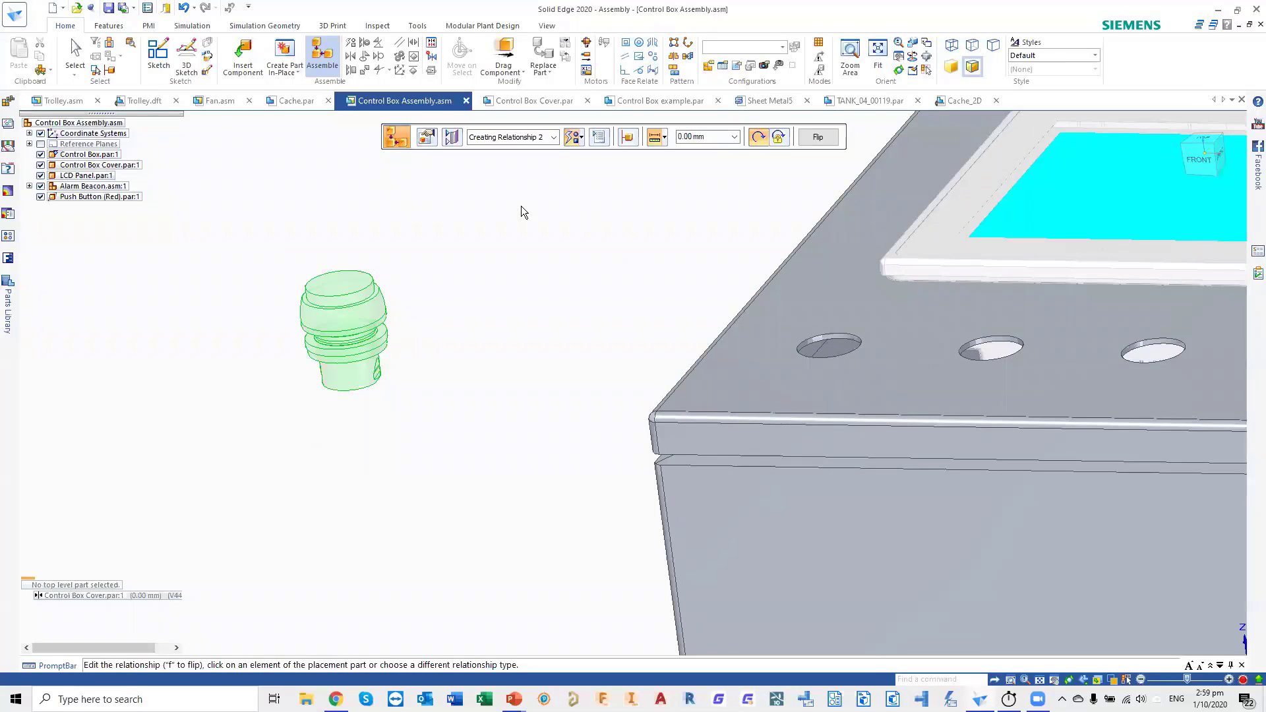
{"action": "left_click", "coordinate": [347, 332]}
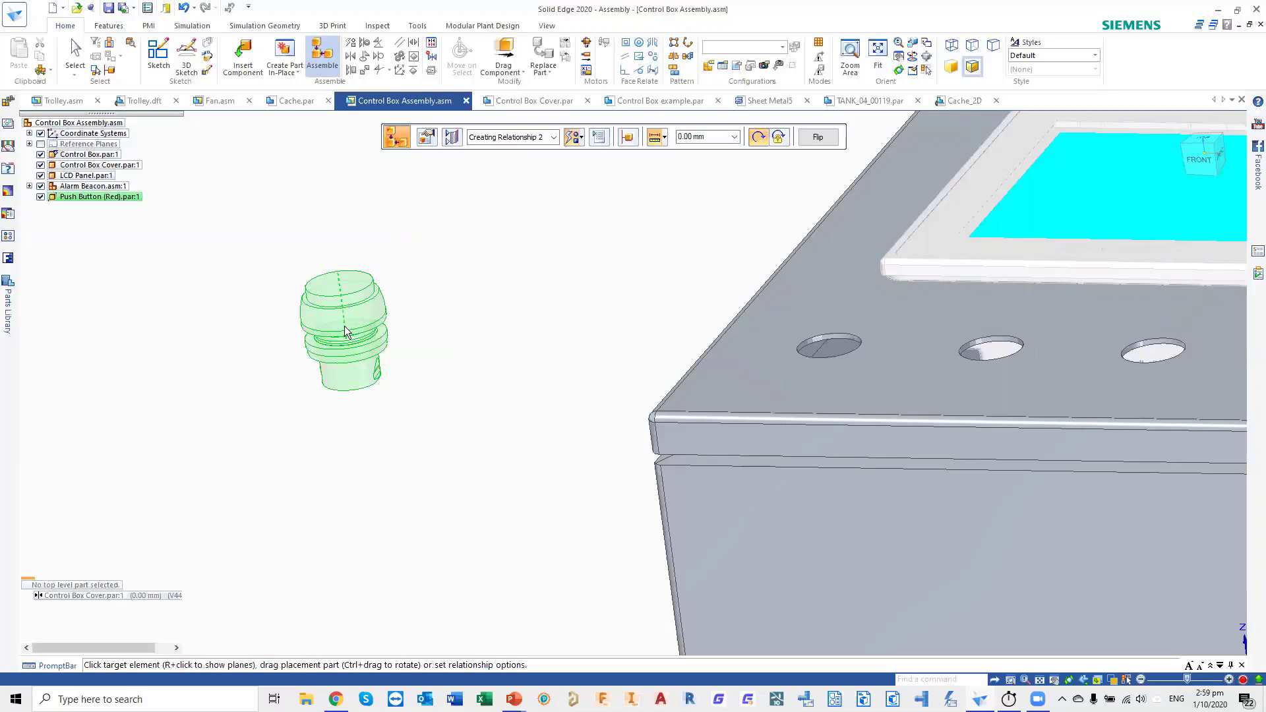
{"action": "left_click", "coordinate": [859, 341]}
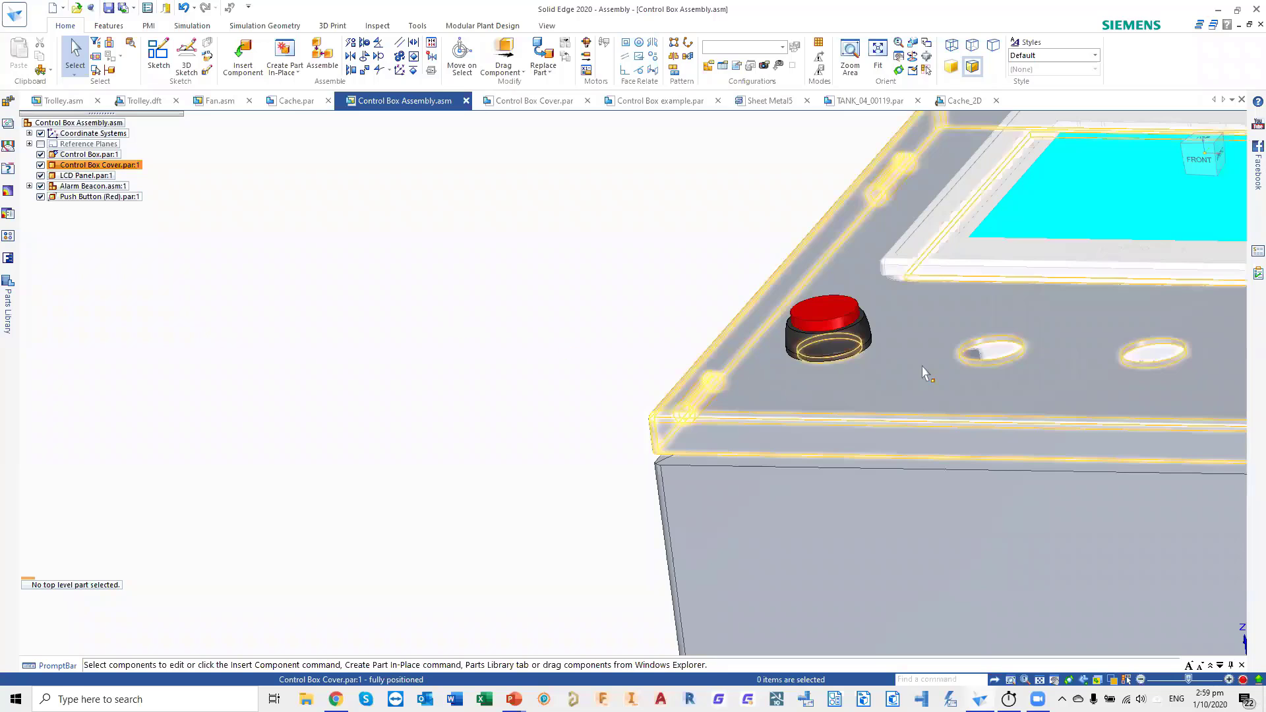
- Capture the fit of the placed red push button, learning its Mate and Axial Align relationships and saving them in the part file
{"action": "scroll", "coordinate": [952, 369], "scroll_direction": "down", "scroll_amount": 4}
{"action": "middle_click_drag", "start_coordinate": [1053, 350], "coordinate": [787, 394], "text": "shift"}
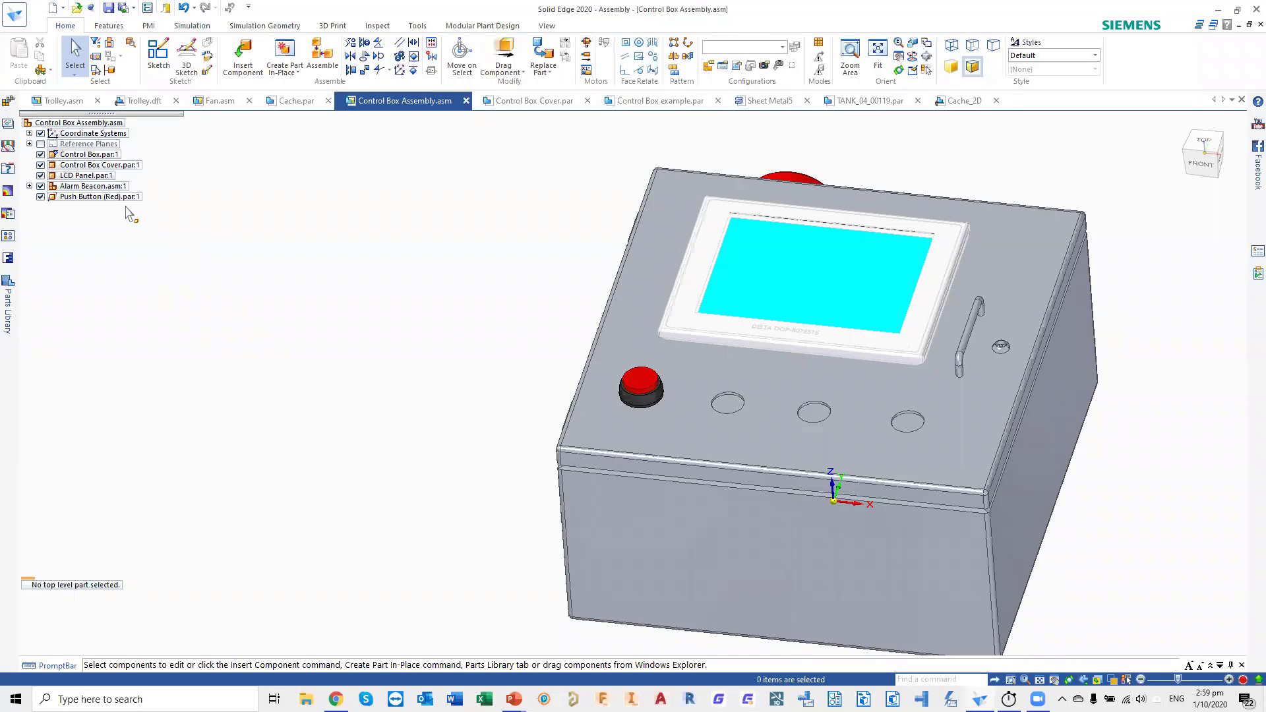
{"action": "left_click", "coordinate": [106, 197]}
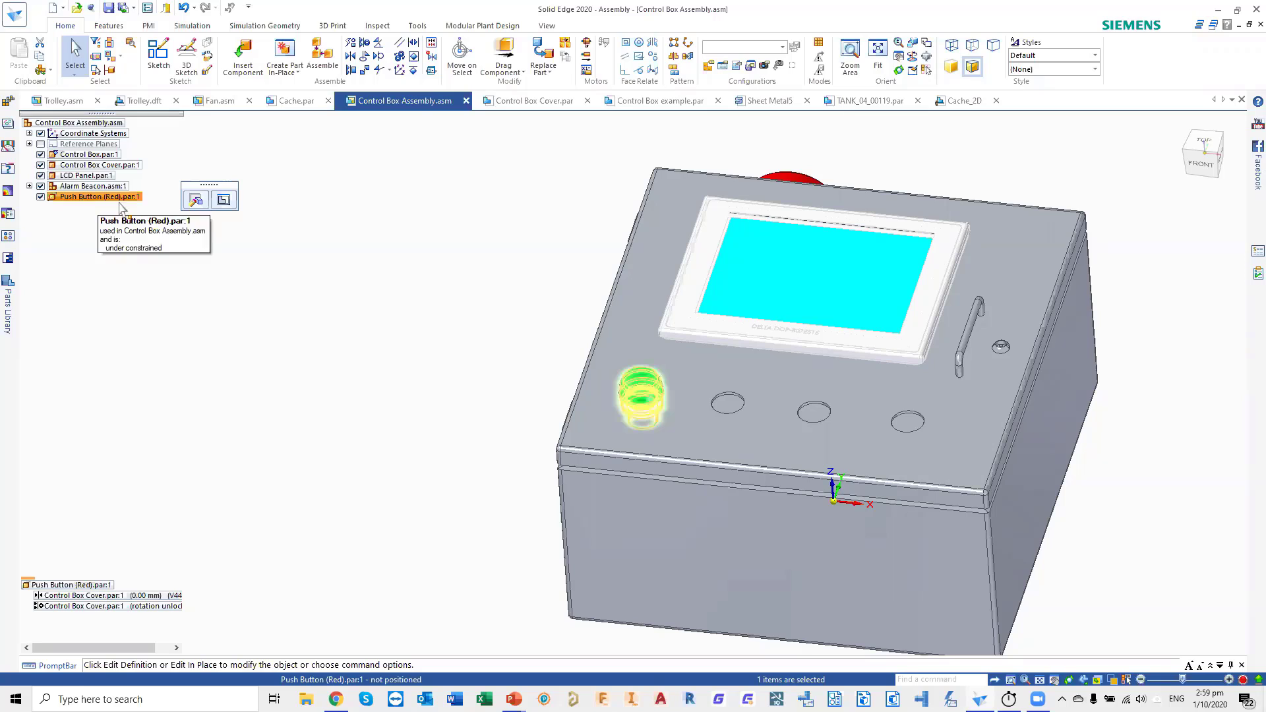
{"action": "left_click", "coordinate": [431, 70]}
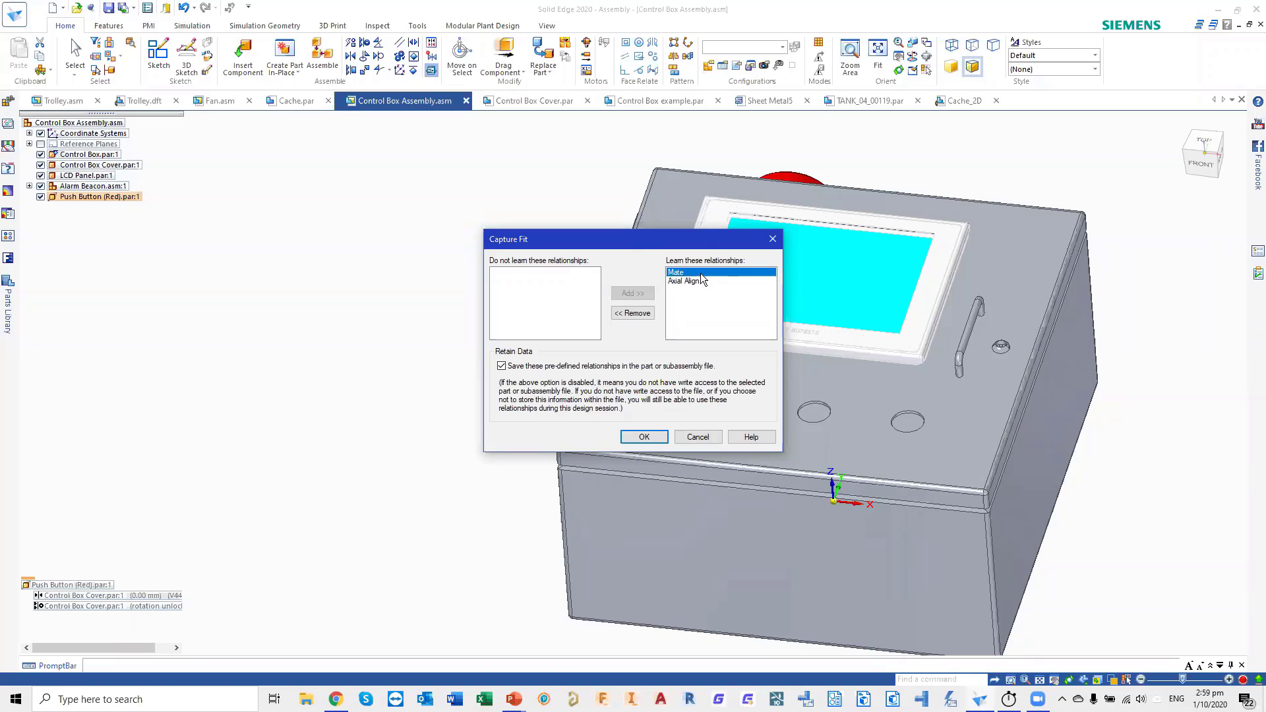
{"action": "left_click", "coordinate": [649, 437]}
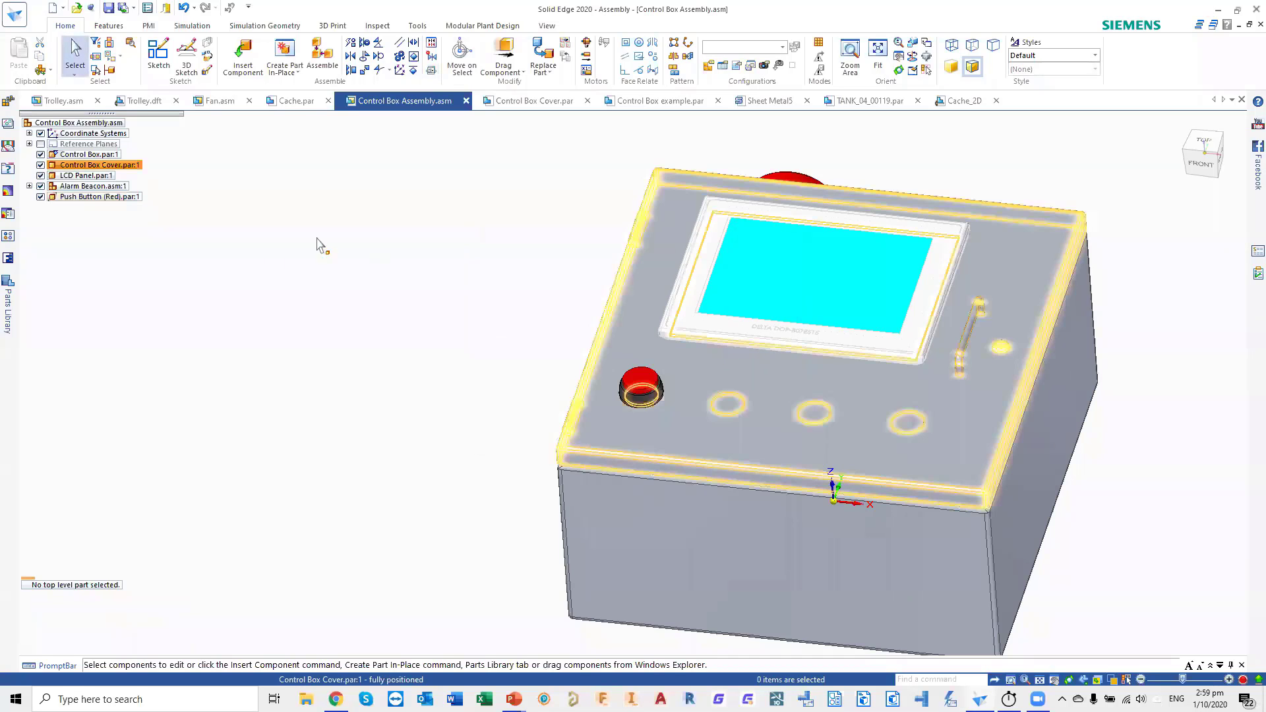
- Add a second Push Button (Red).par from the parts library and place it on the cover face in the second hole from the left
{"action": "left_click", "coordinate": [8, 310]}
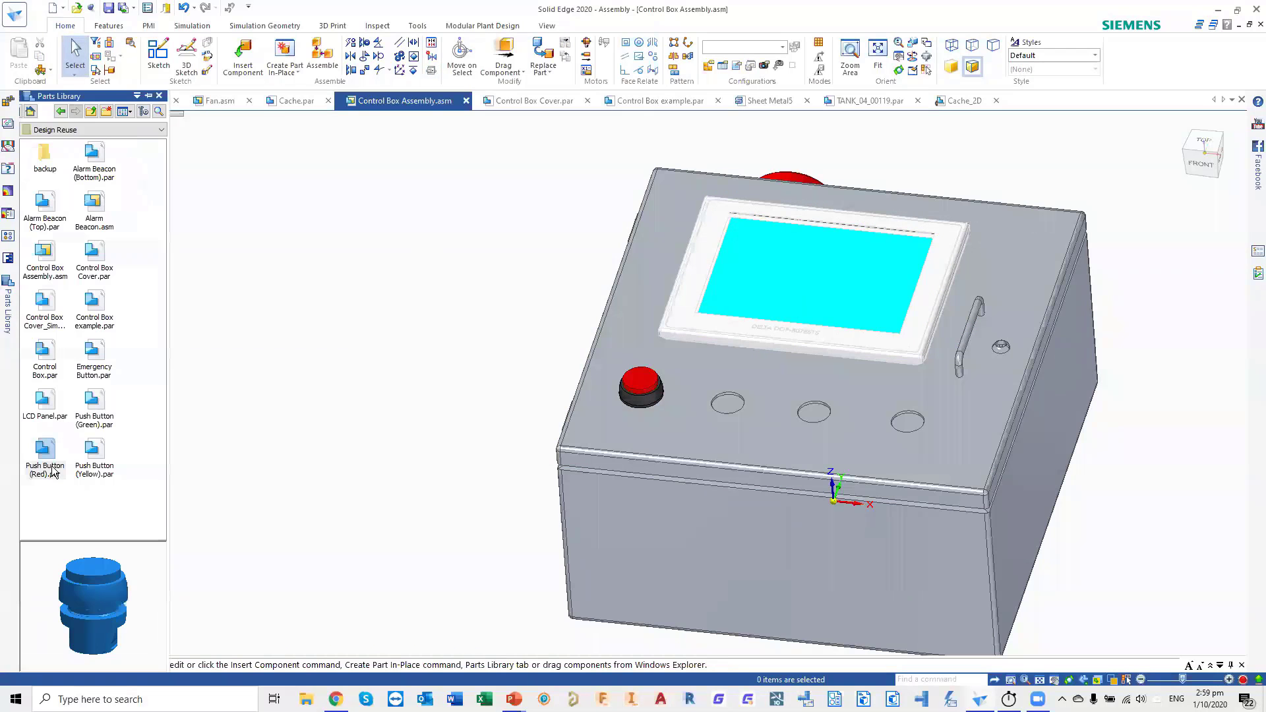
{"action": "left_click_drag", "start_coordinate": [45, 454], "coordinate": [328, 346]}
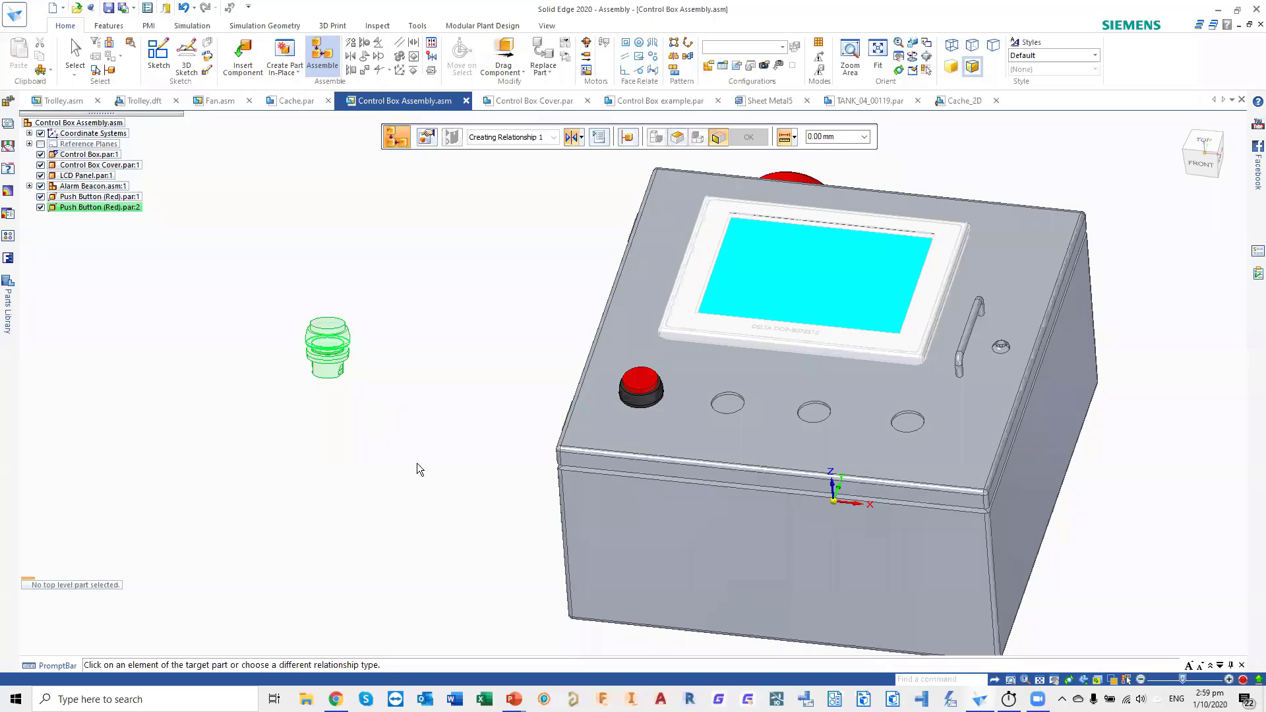
{"action": "left_click", "coordinate": [709, 422]}
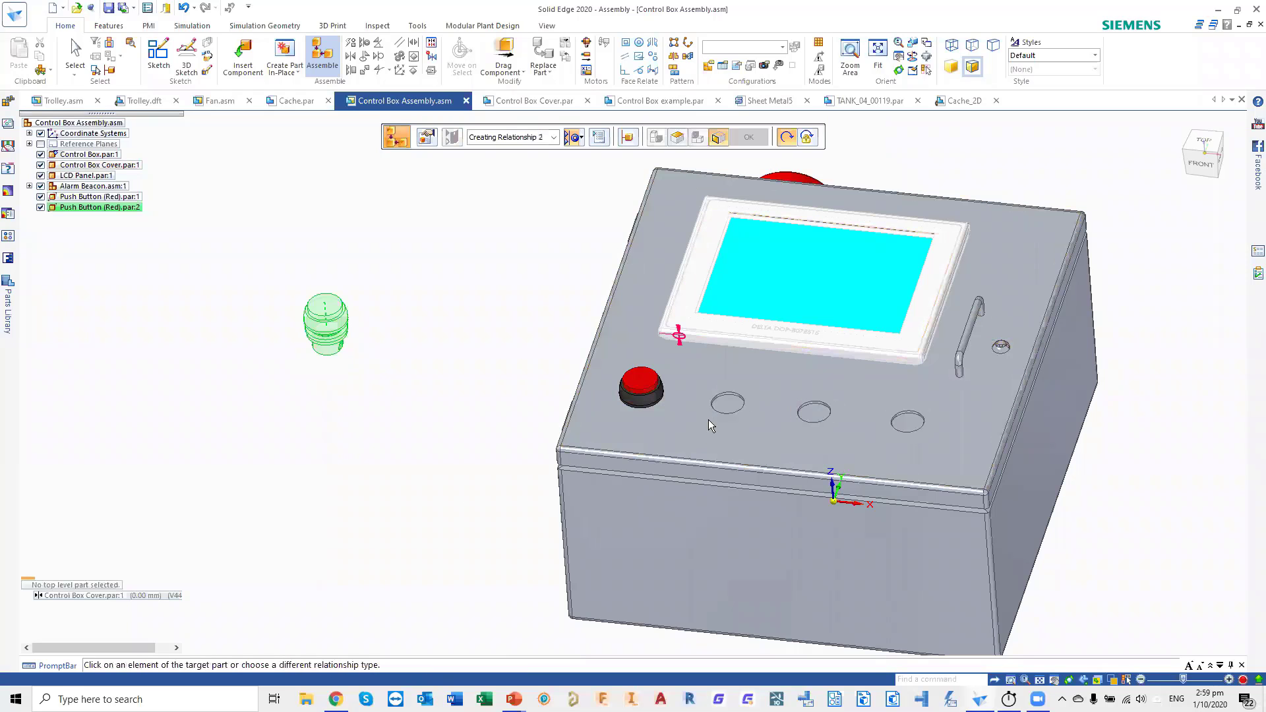
{"action": "left_click", "coordinate": [739, 401]}
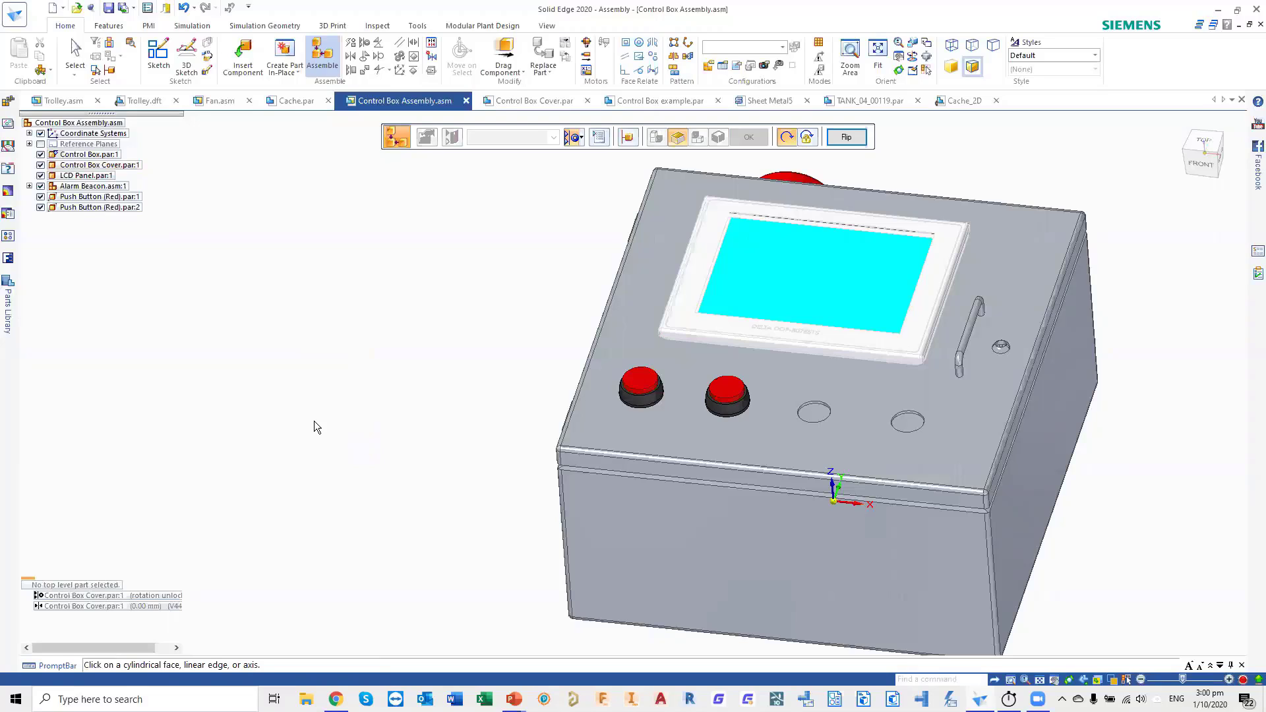
{"action": "key", "text": "Escape"}
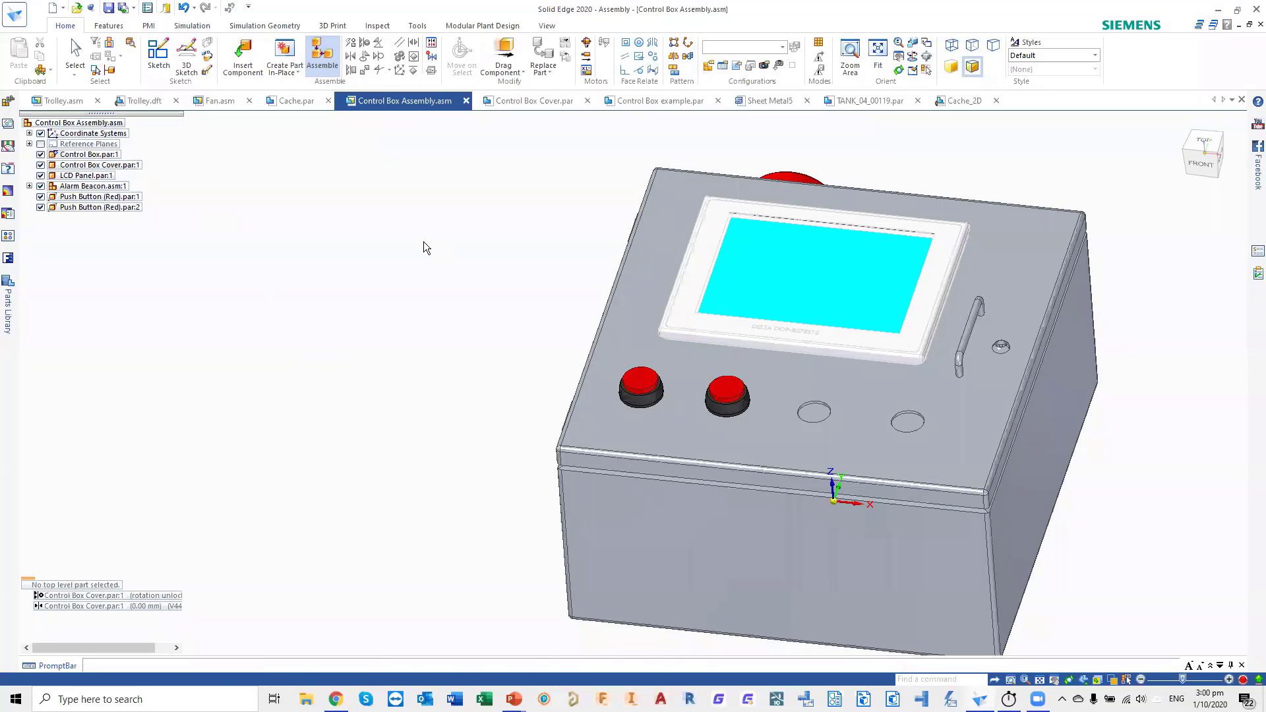
- Add a third red push button by reusing the second one from the assembly tree and place it in the third hole
{"action": "left_click", "coordinate": [121, 208]}
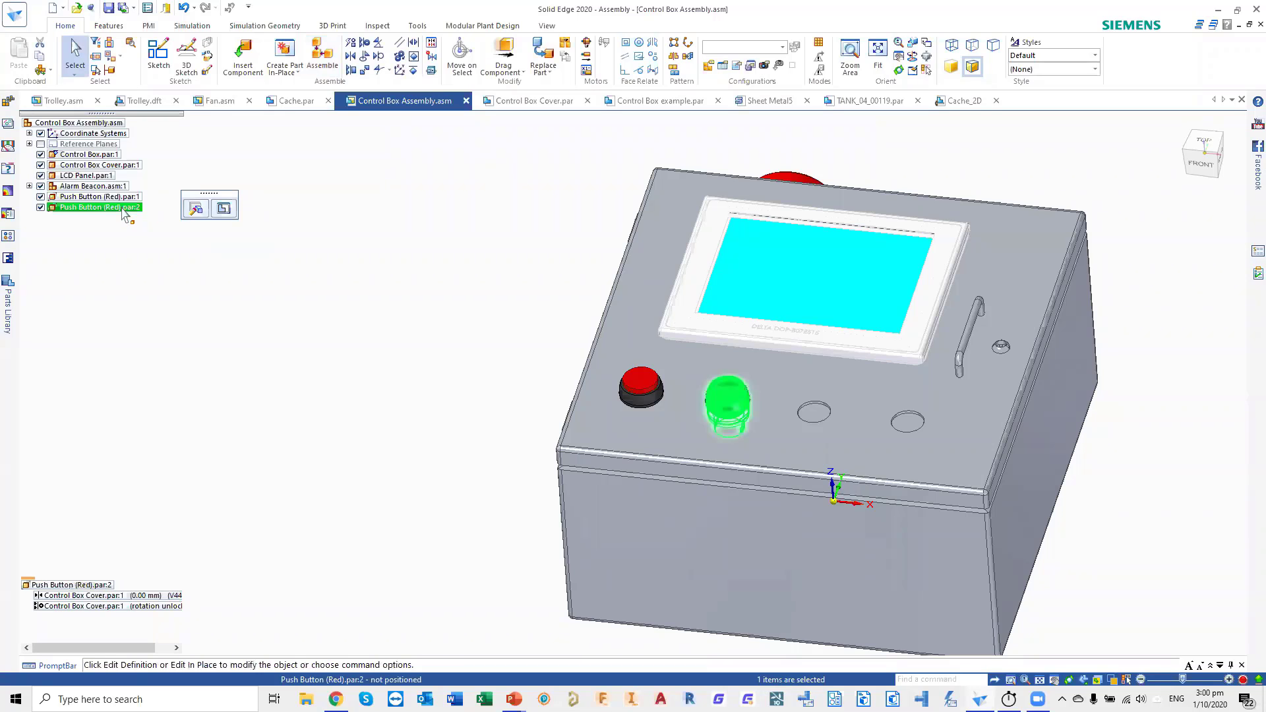
{"action": "left_click_drag", "start_coordinate": [123, 209], "coordinate": [366, 306]}
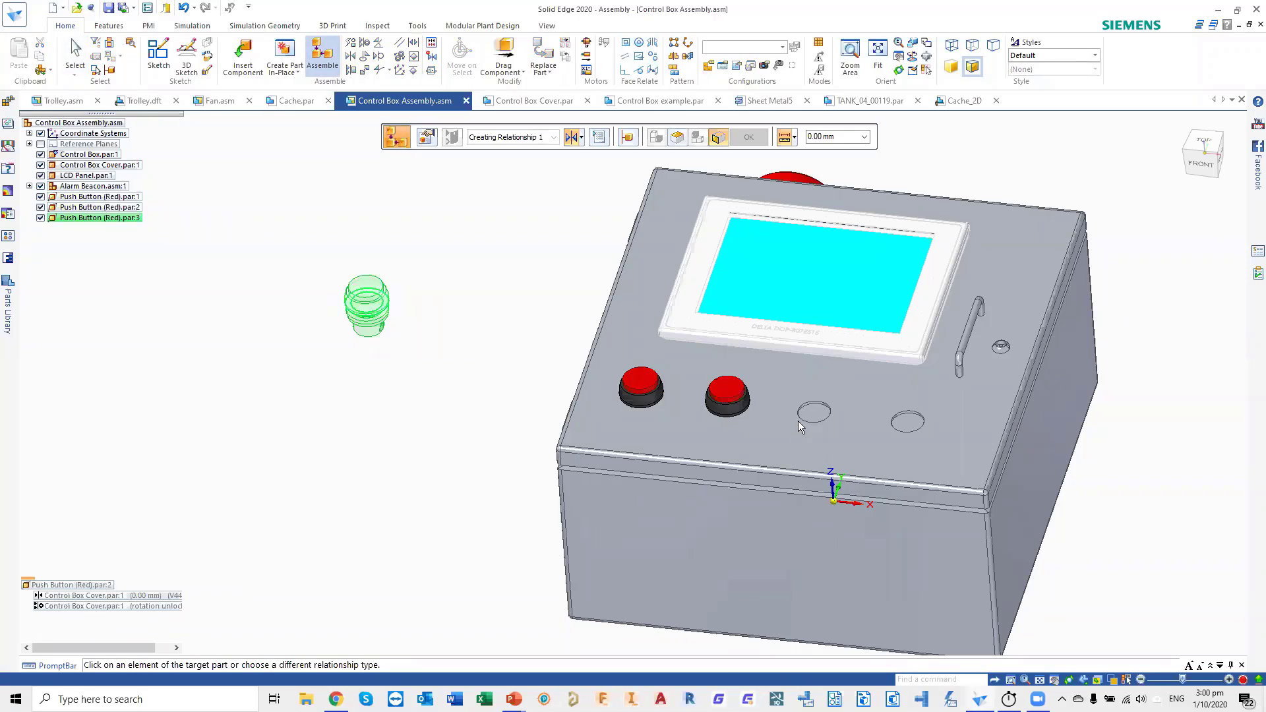
{"action": "left_click", "coordinate": [774, 412]}
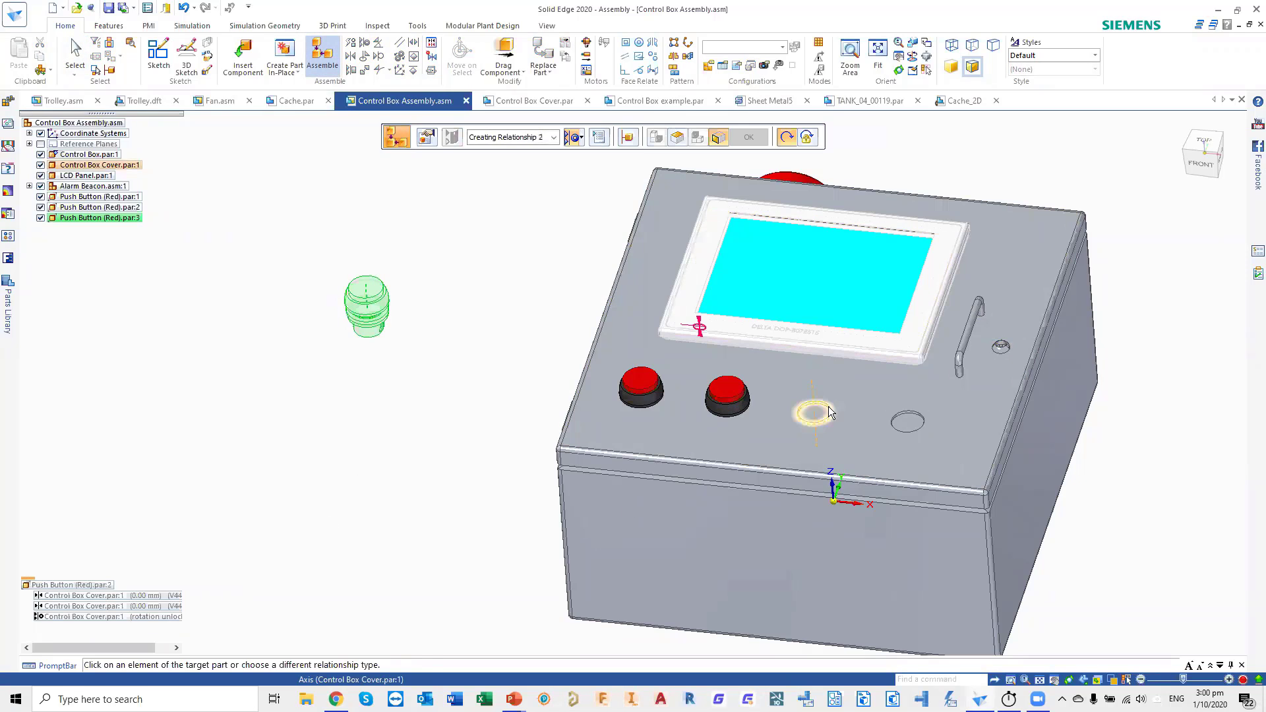
{"action": "left_click", "coordinate": [830, 411]}
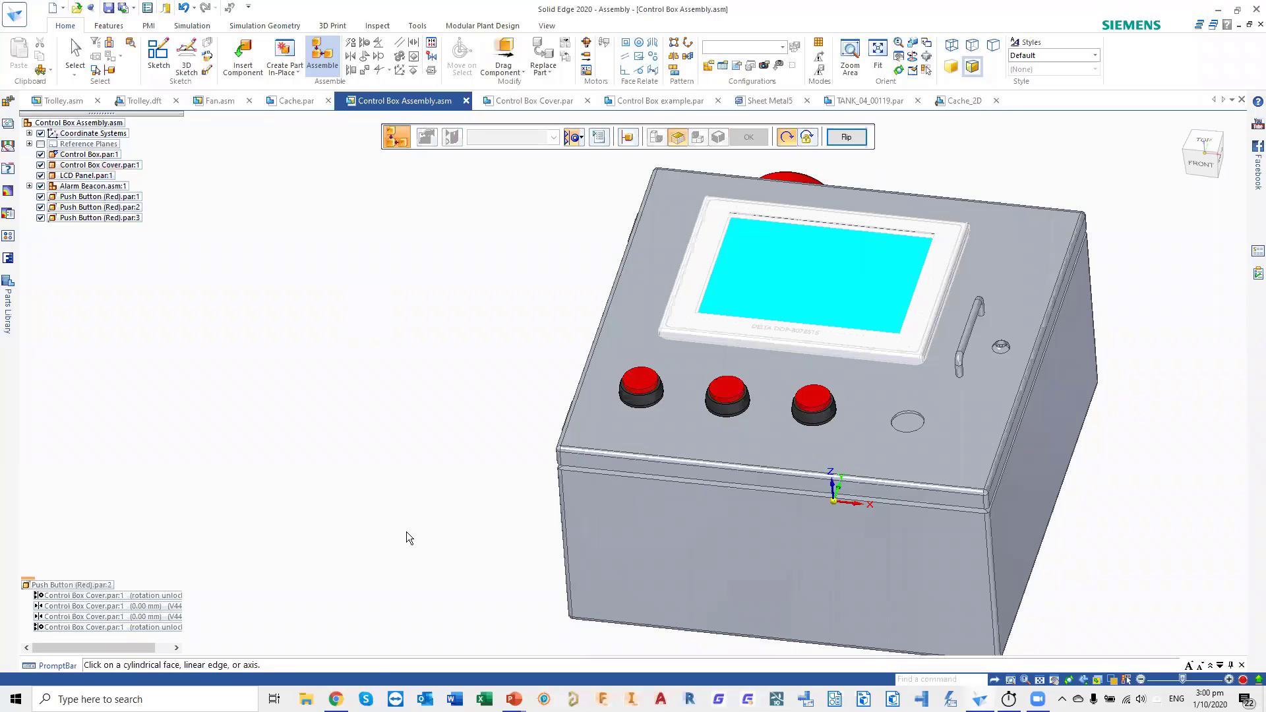
{"action": "key", "text": "Escape"}
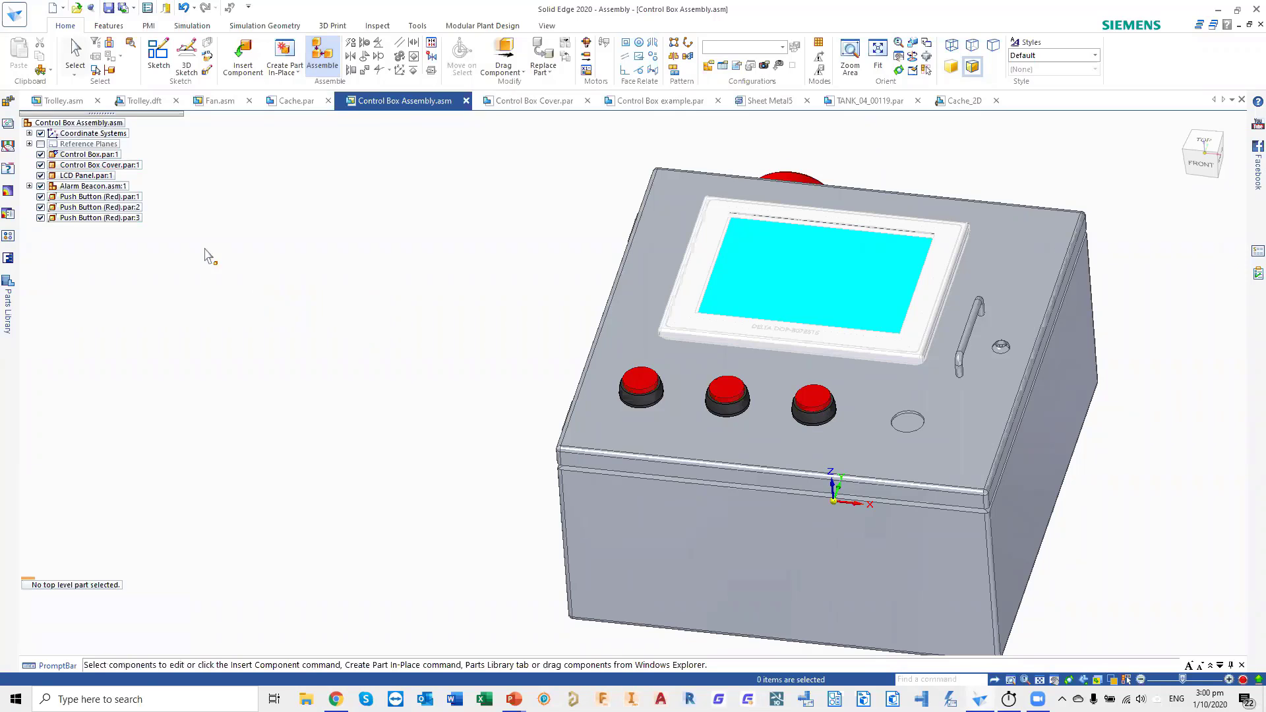
- Add a fourth red push button by reusing the third one from the assembly tree and place it in the remaining round hole
{"action": "left_click_drag", "start_coordinate": [127, 218], "coordinate": [309, 322]}
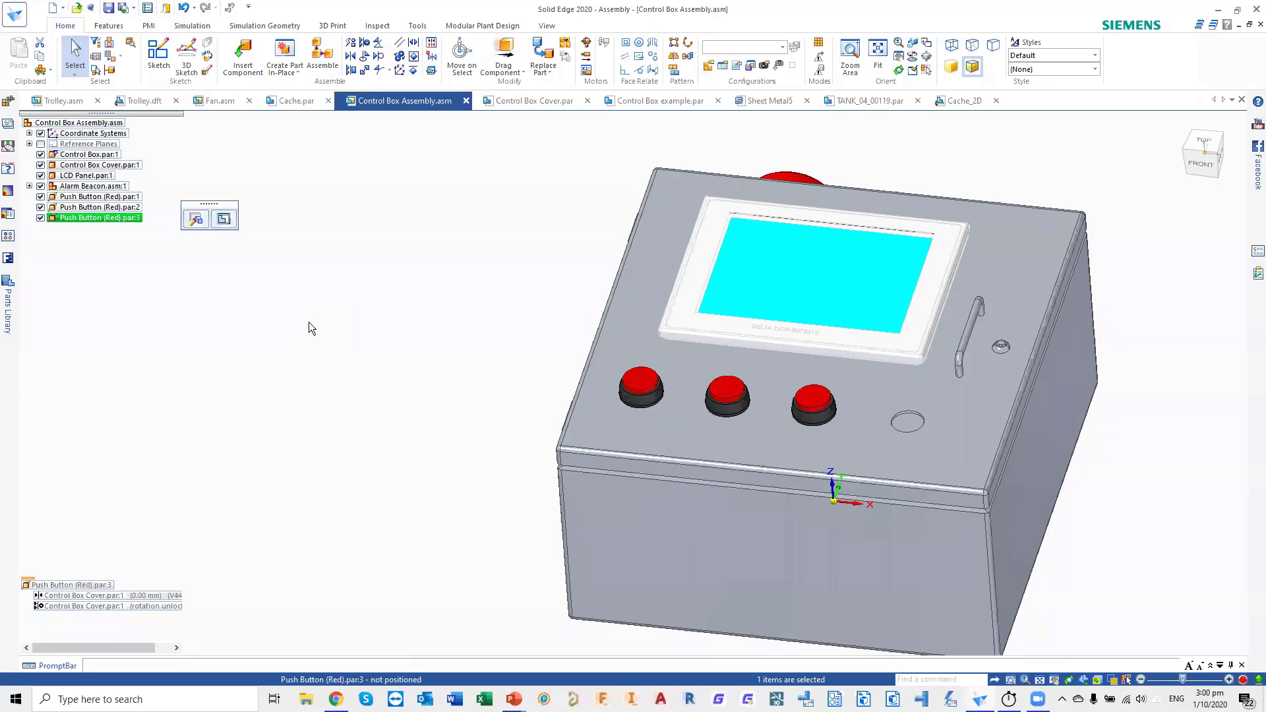
{"action": "left_click", "coordinate": [918, 417]}
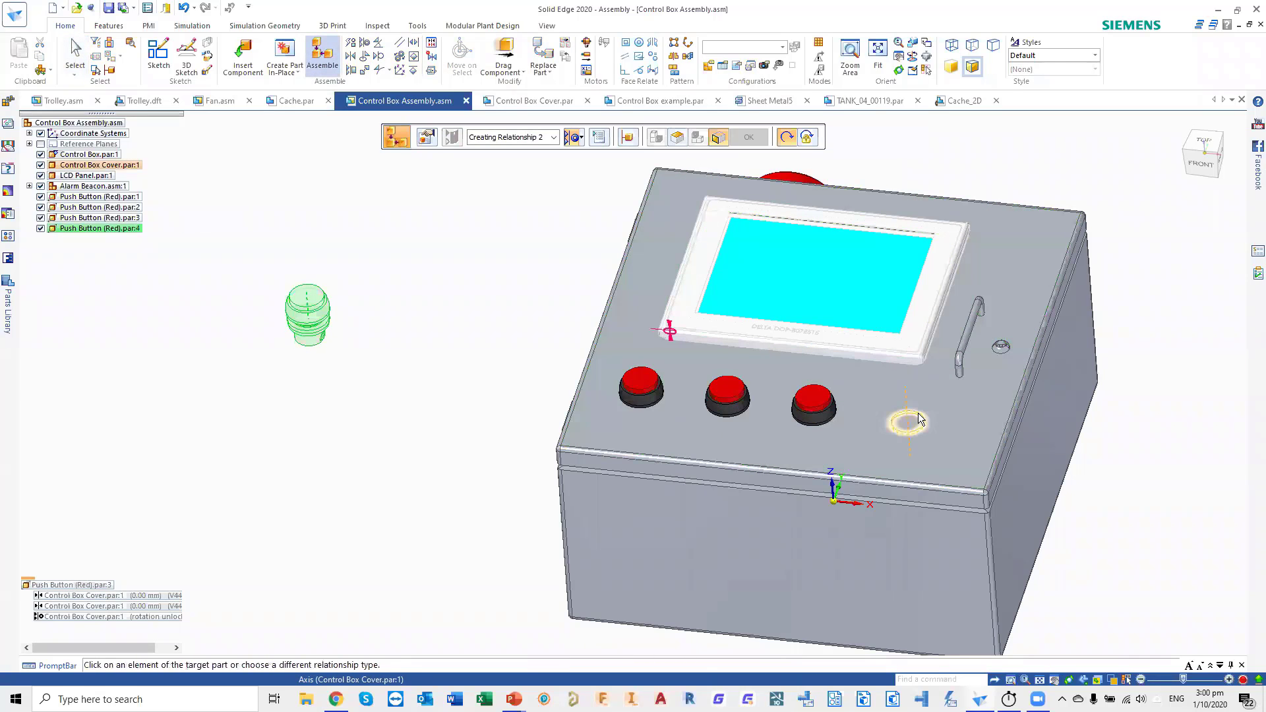
{"action": "key", "text": "Escape"}
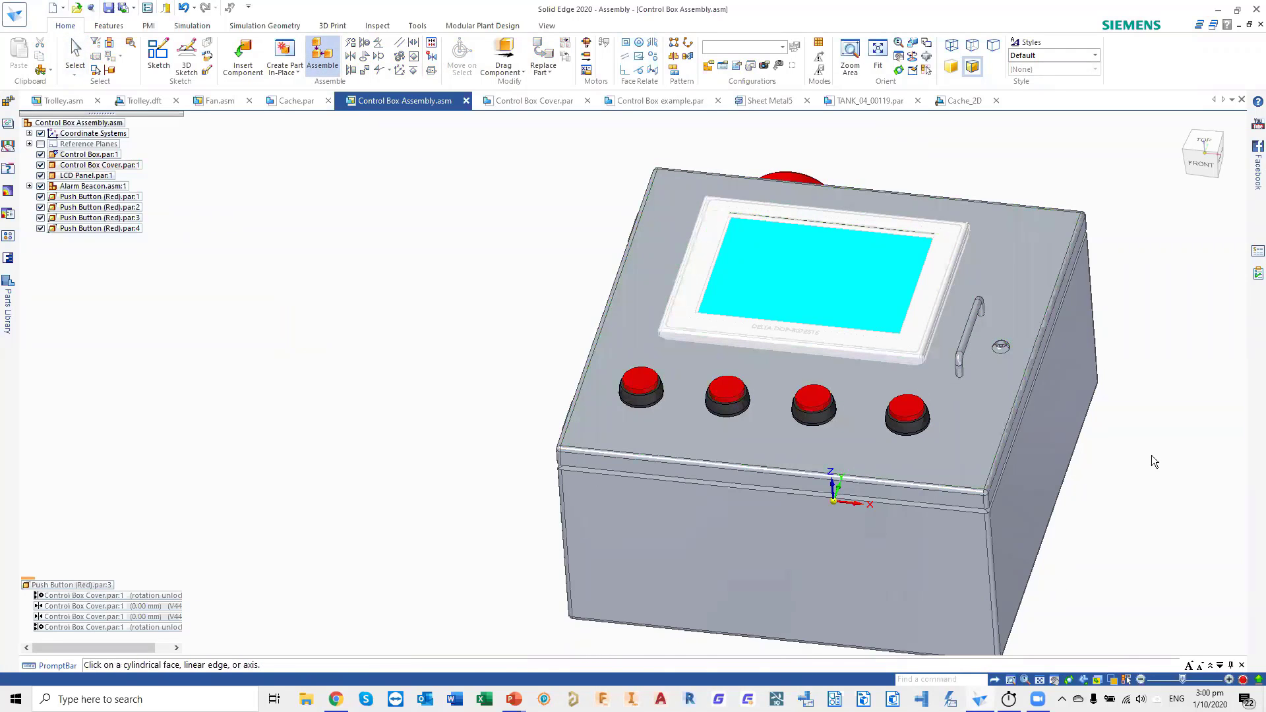
{"action": "middle_click_drag", "start_coordinate": [1130, 452], "coordinate": [1069, 511]}
{"action": "scroll", "coordinate": [1069, 511], "scroll_direction": "up", "scroll_amount": 2}
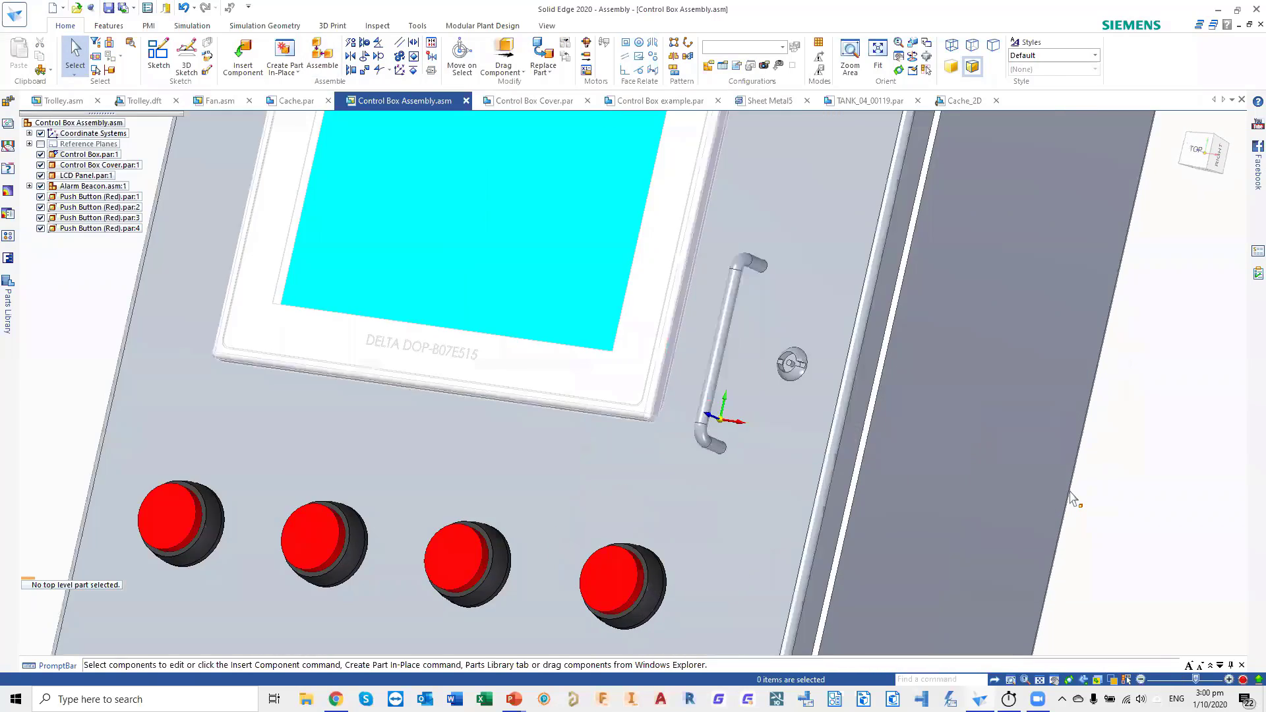
{"action": "scroll", "coordinate": [1071, 505], "scroll_direction": "down", "scroll_amount": 4}
{"action": "middle_click_drag", "start_coordinate": [986, 422], "coordinate": [757, 415]}
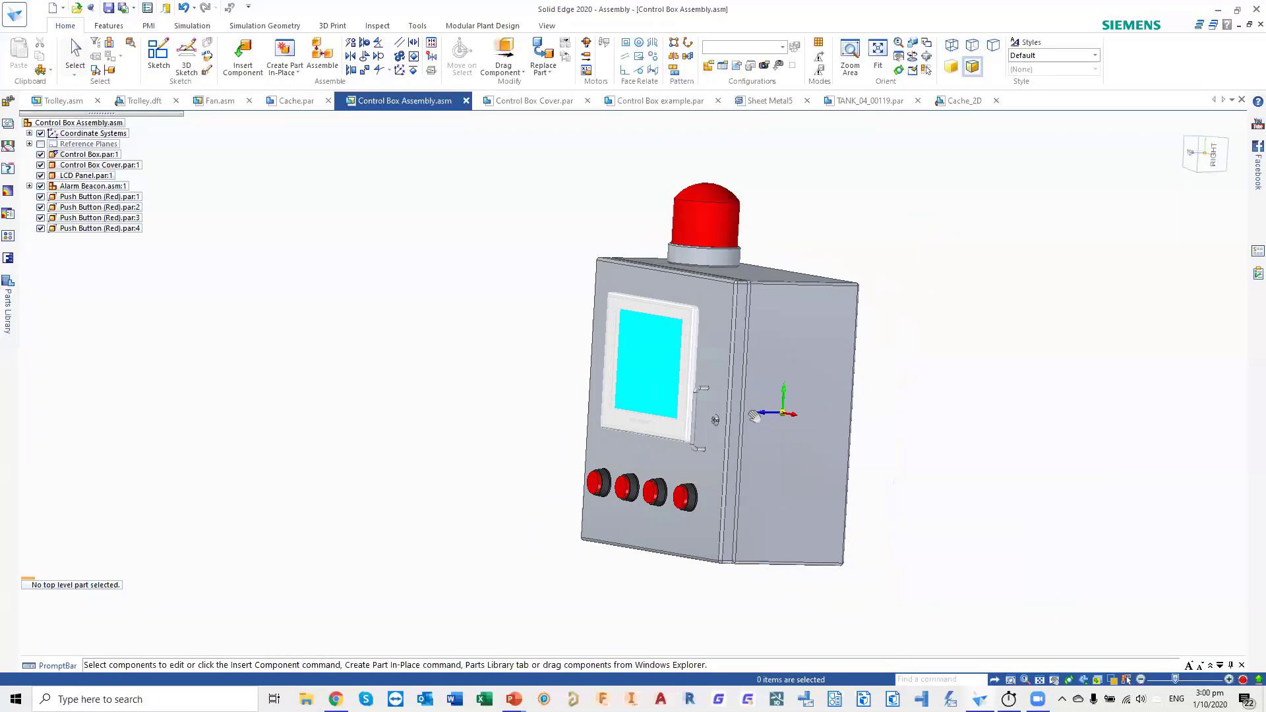
{"action": "middle_click_drag", "start_coordinate": [886, 425], "coordinate": [884, 455]}
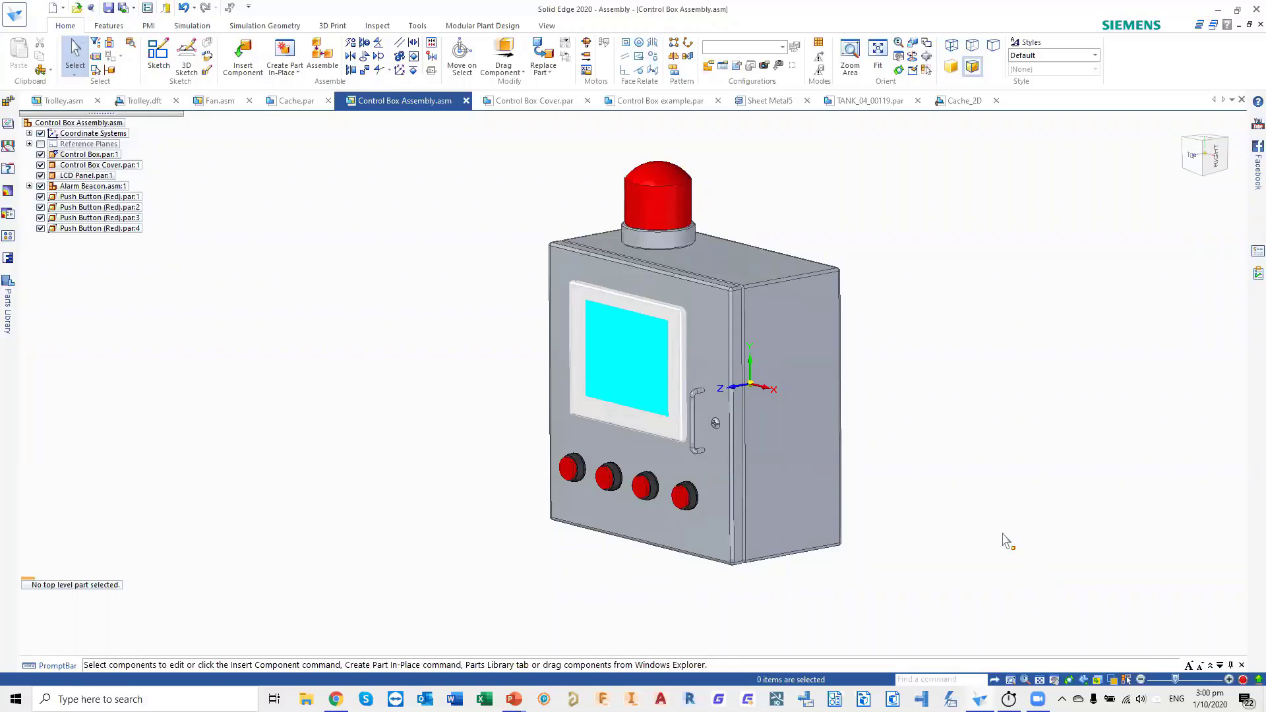
- Switch to the running PowerPoint slide show and advance past the Better Design Reuse slide
{"action": "left_click", "coordinate": [513, 699]}
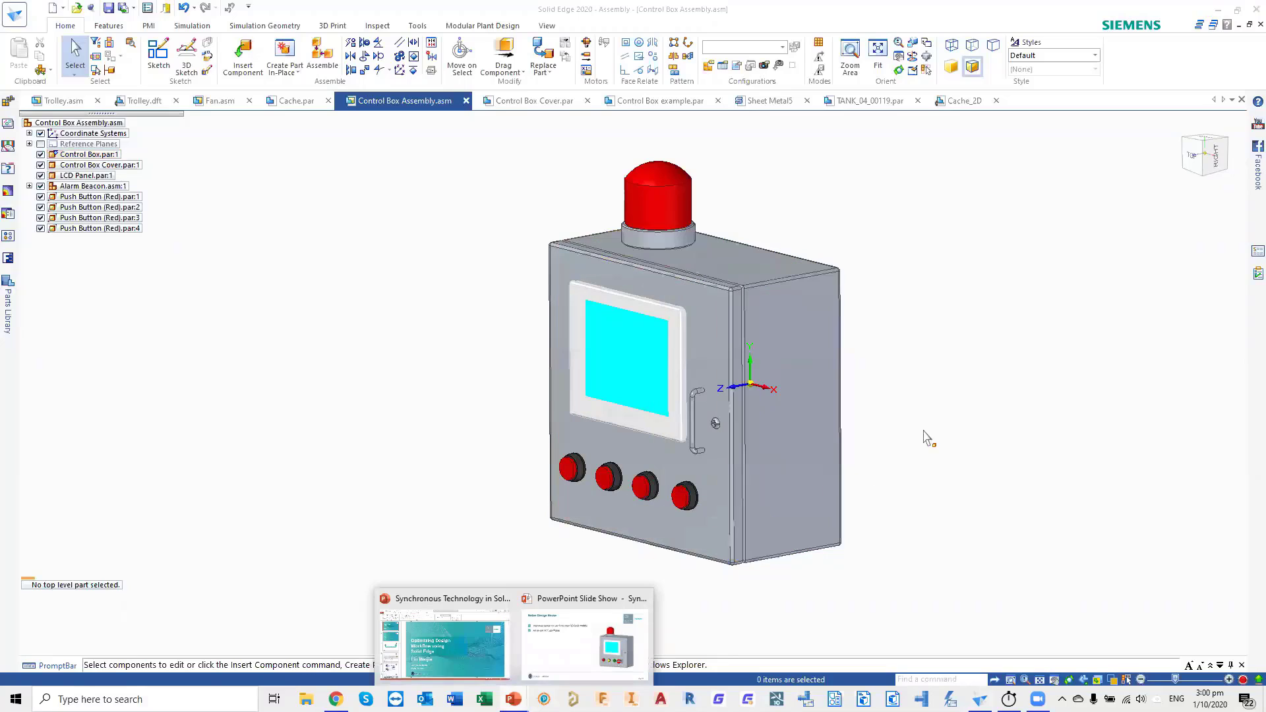
{"action": "left_click", "coordinate": [1035, 344]}
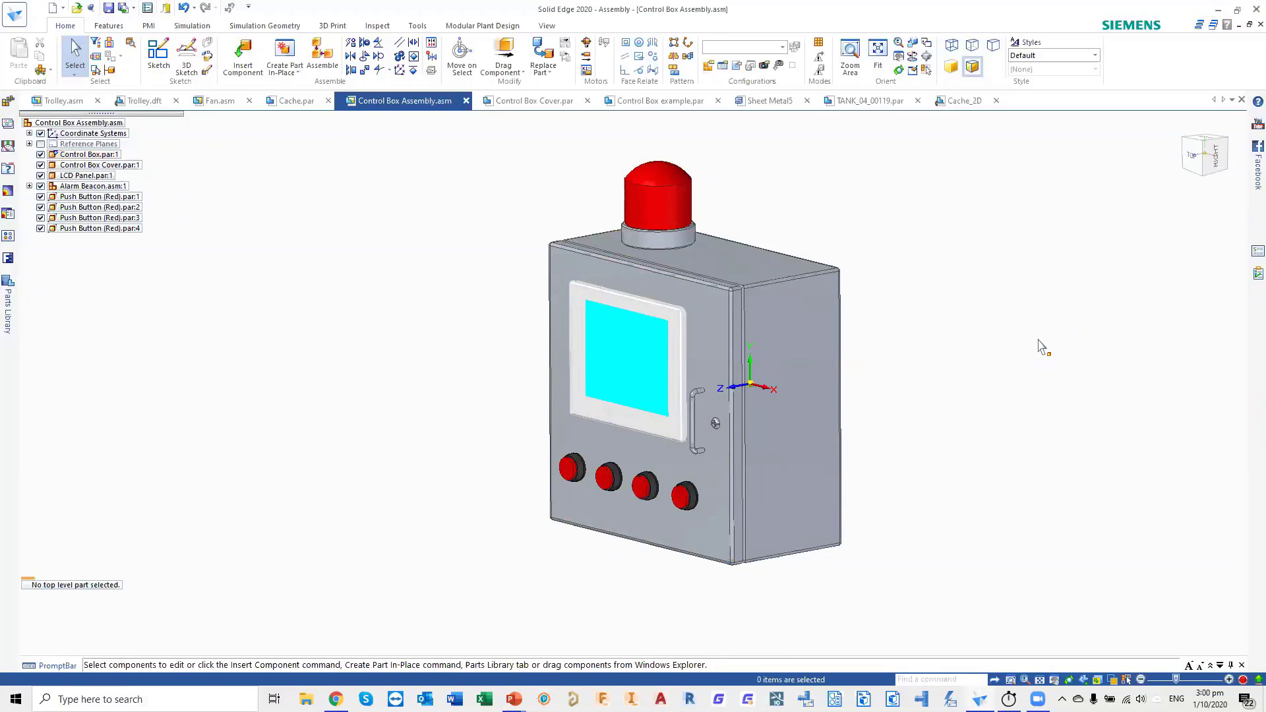
{"action": "key", "text": "alt+Tab"}
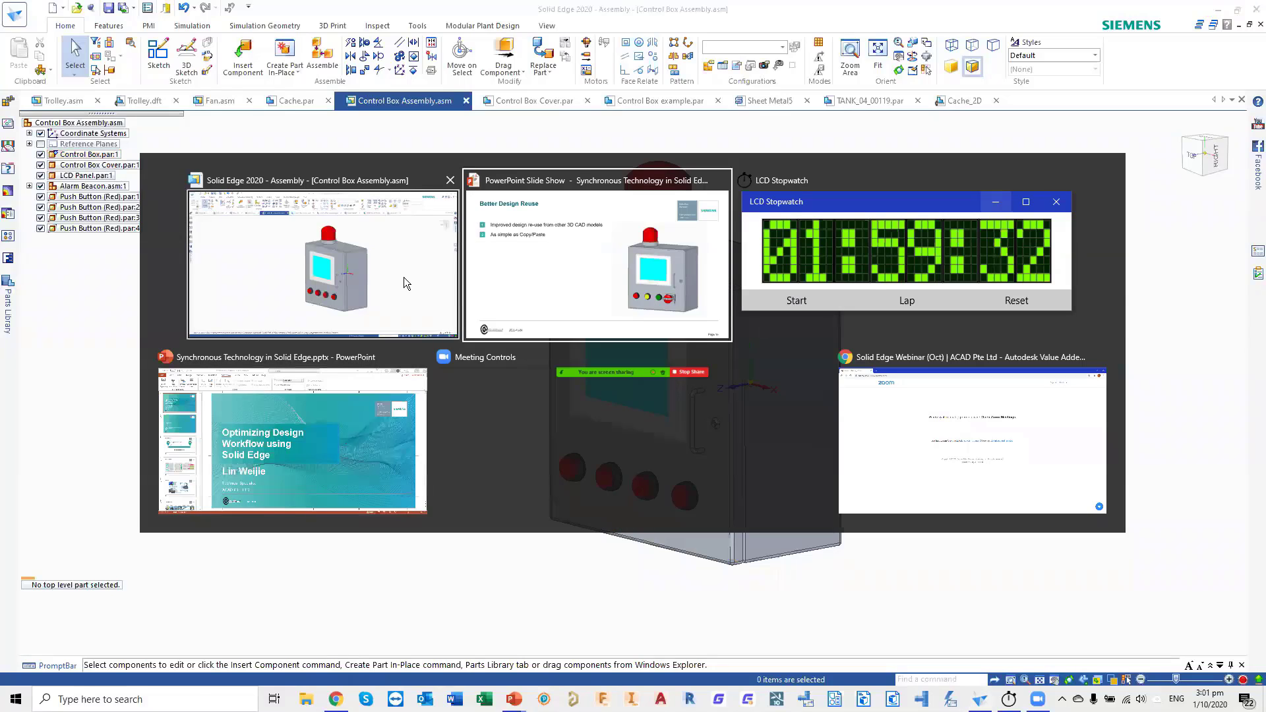
{"action": "left_click", "coordinate": [561, 283]}
{"action": "key", "text": "Right"}
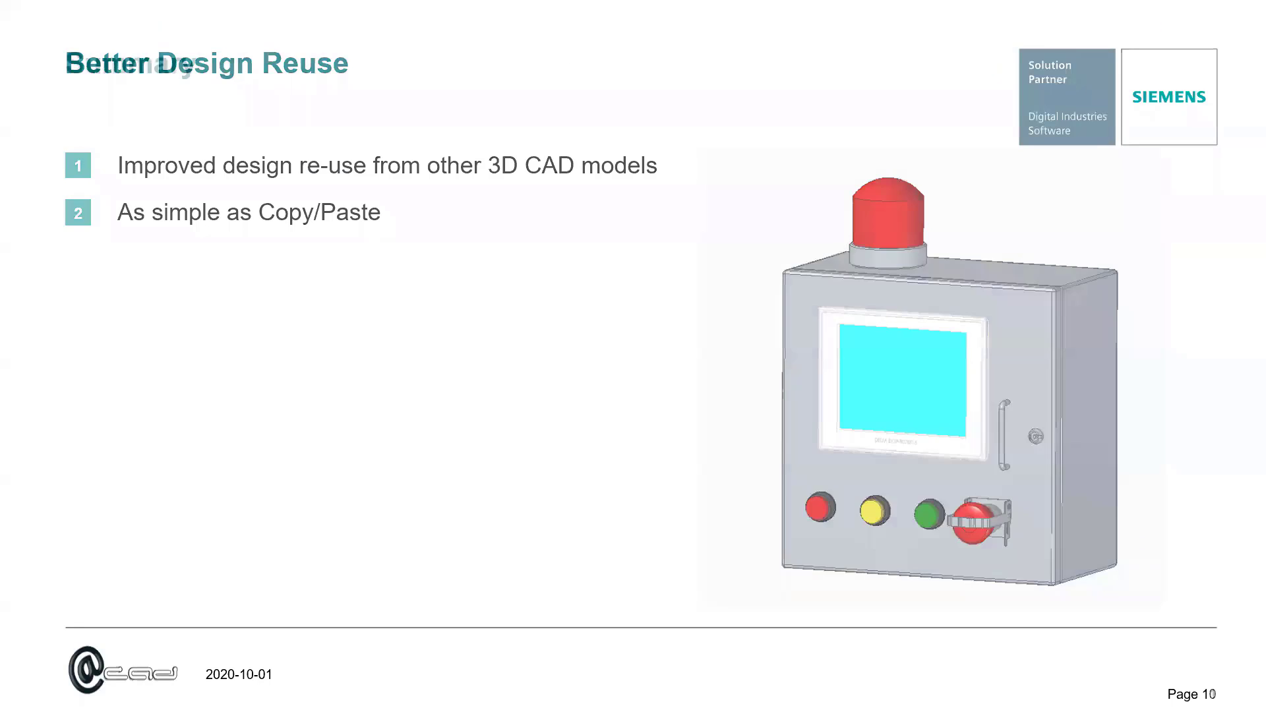